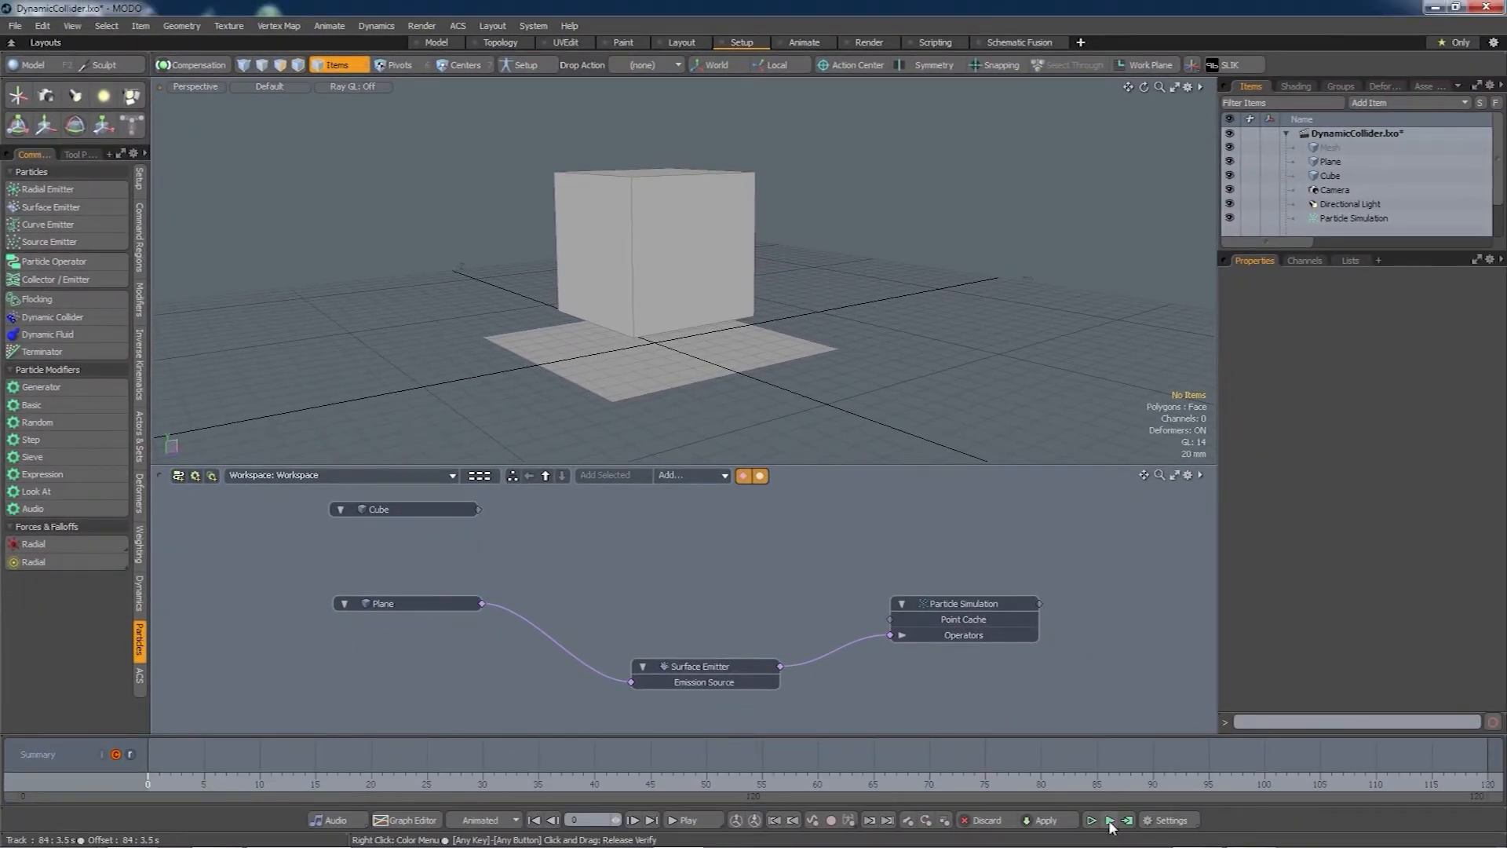
- Preview the plane-emitted particles, then select the Particle Simulation to view its Maximum Age 20 settings
left_click(1110, 822)
left_click(1110, 823)
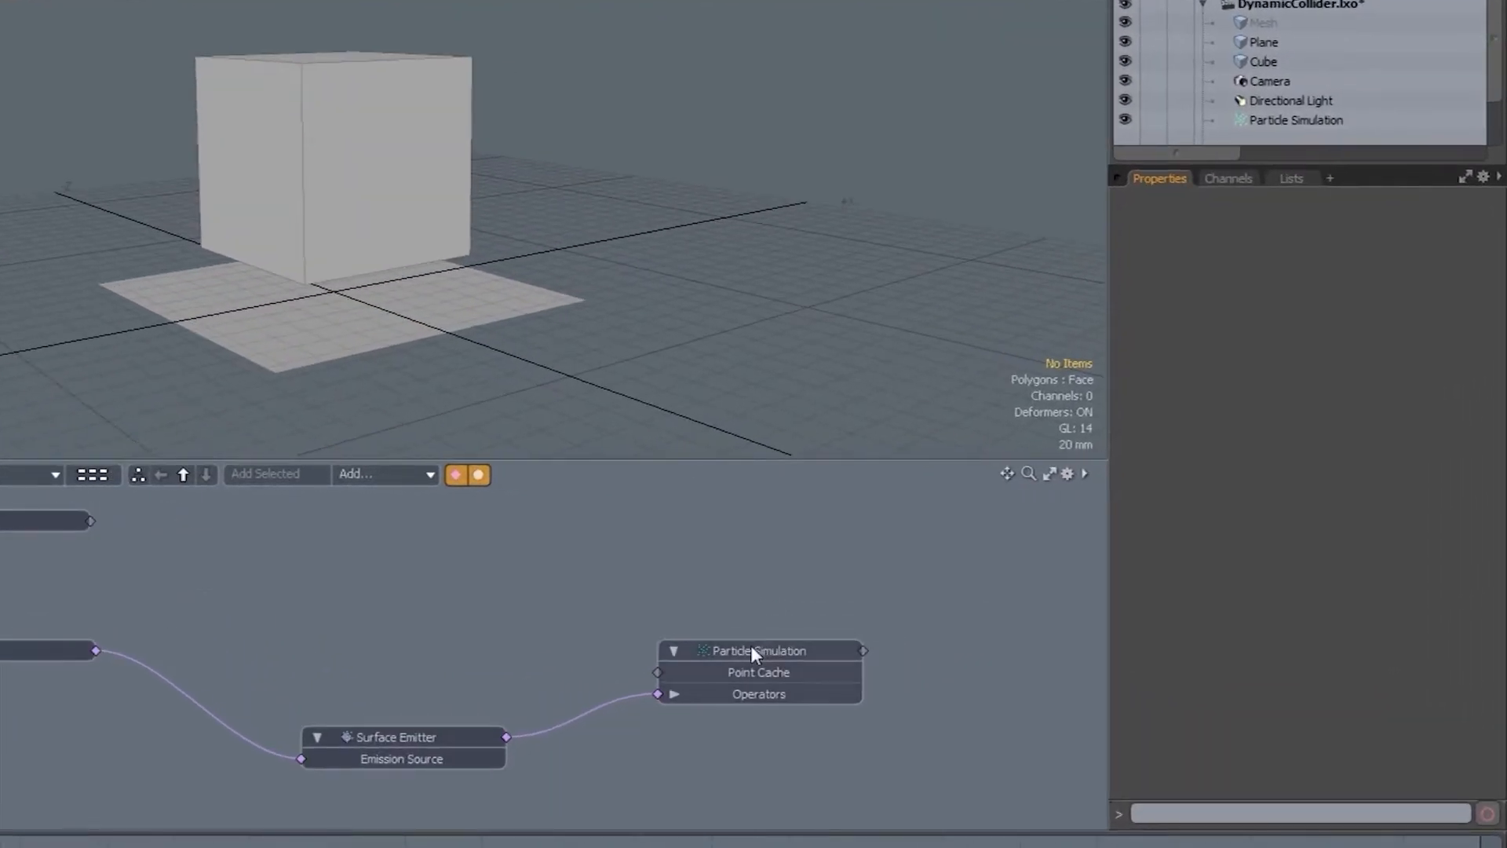
left_click(751, 650)
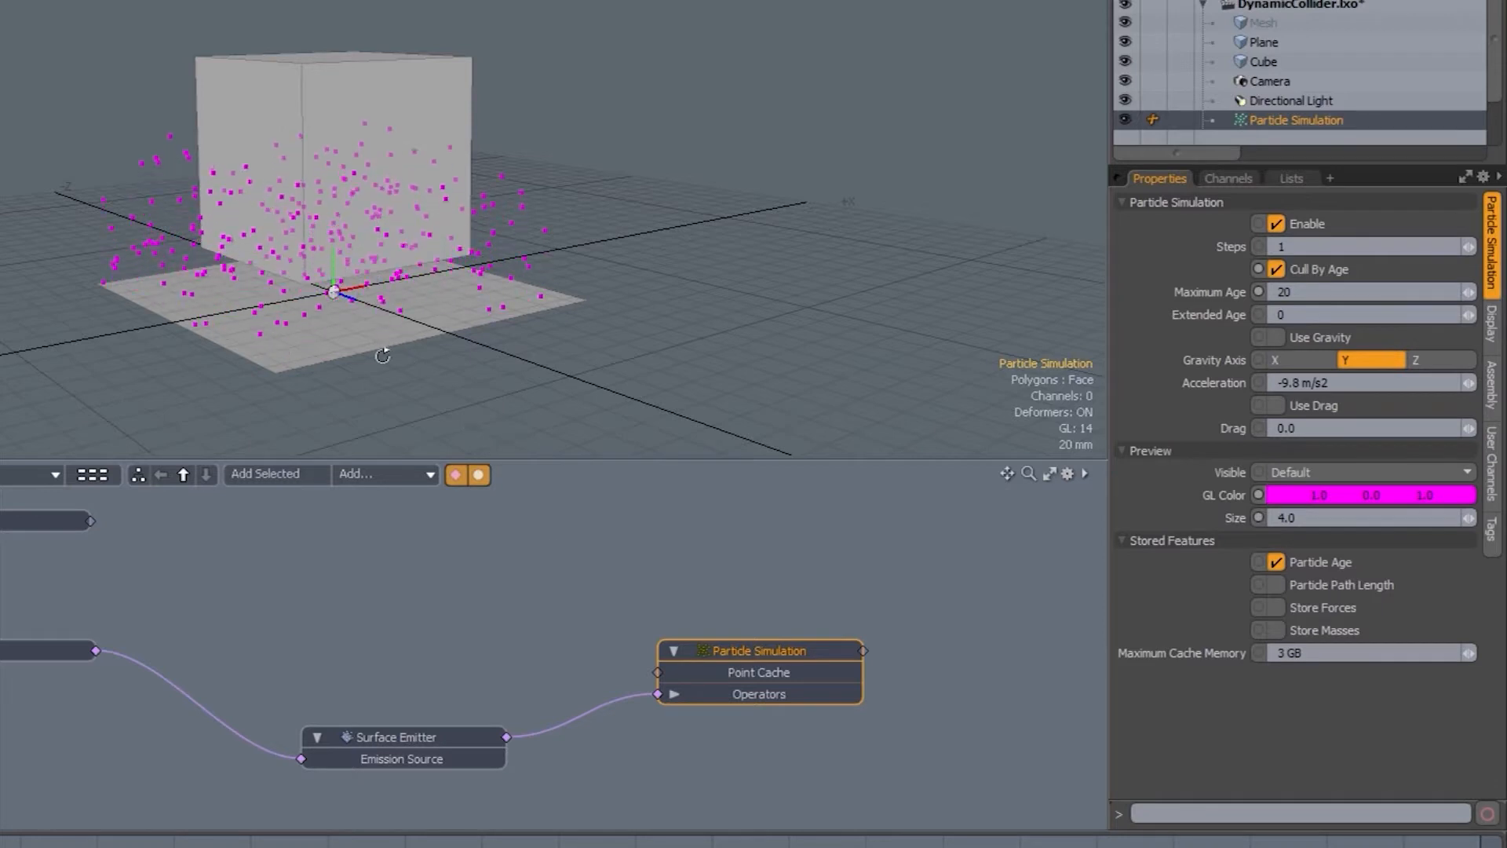
left_click_drag(380, 354, 467, 334, "alt")
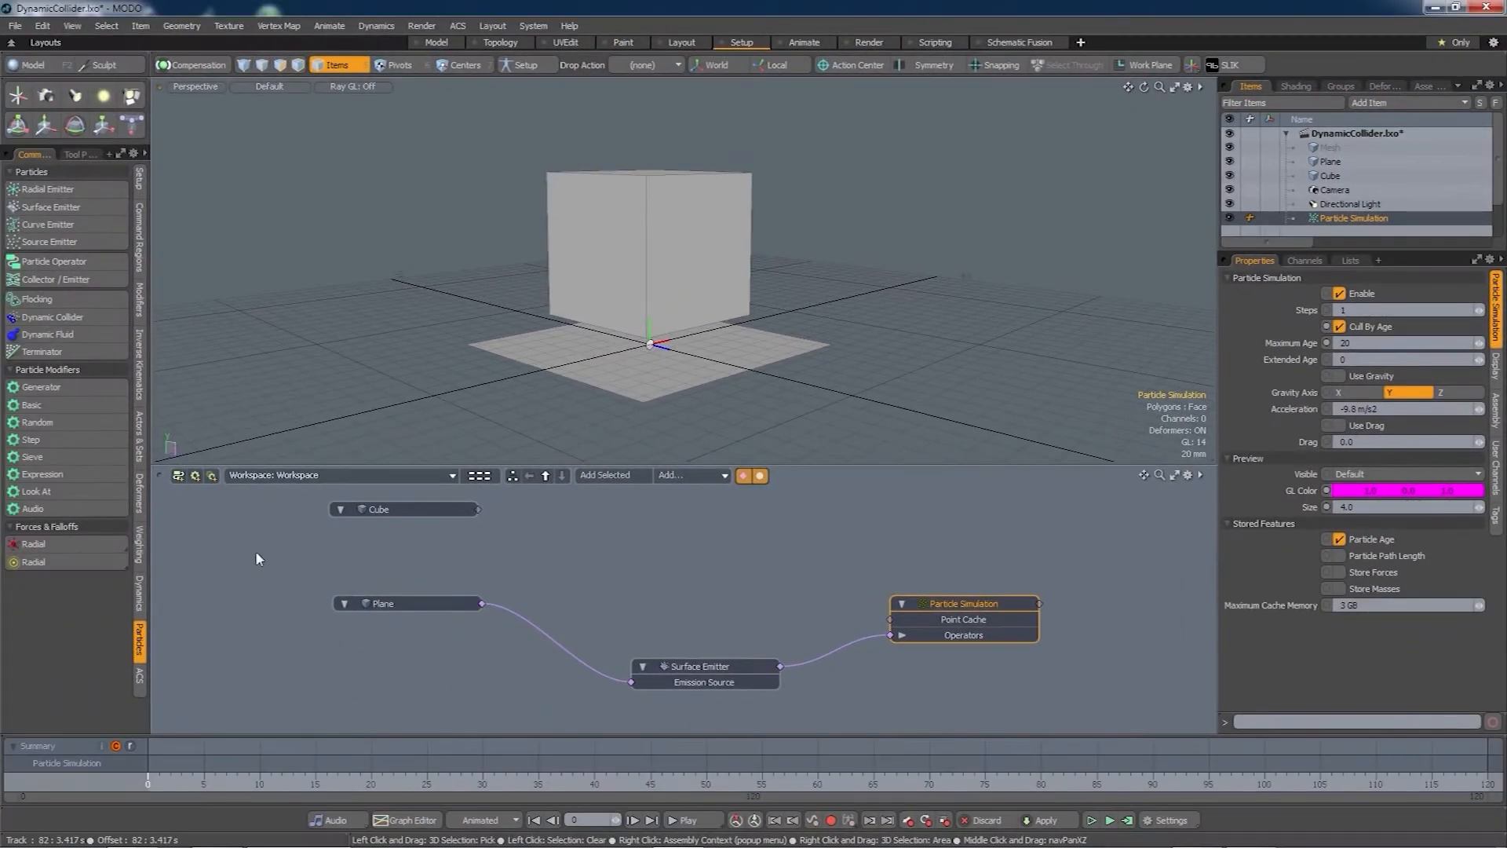
- Make the Plane a static rigid body
left_click(140, 597)
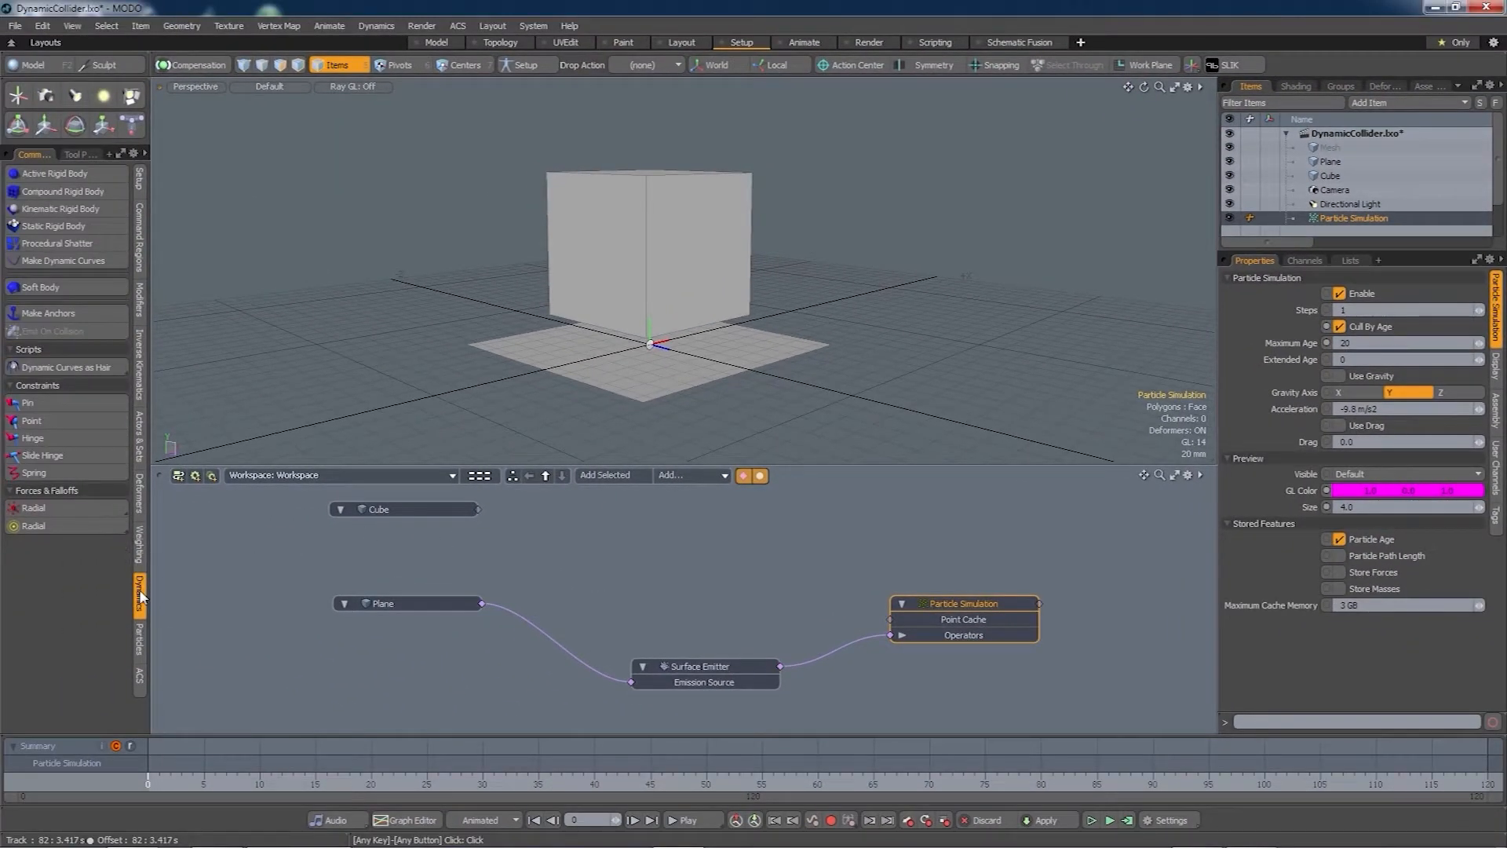
left_click(380, 604)
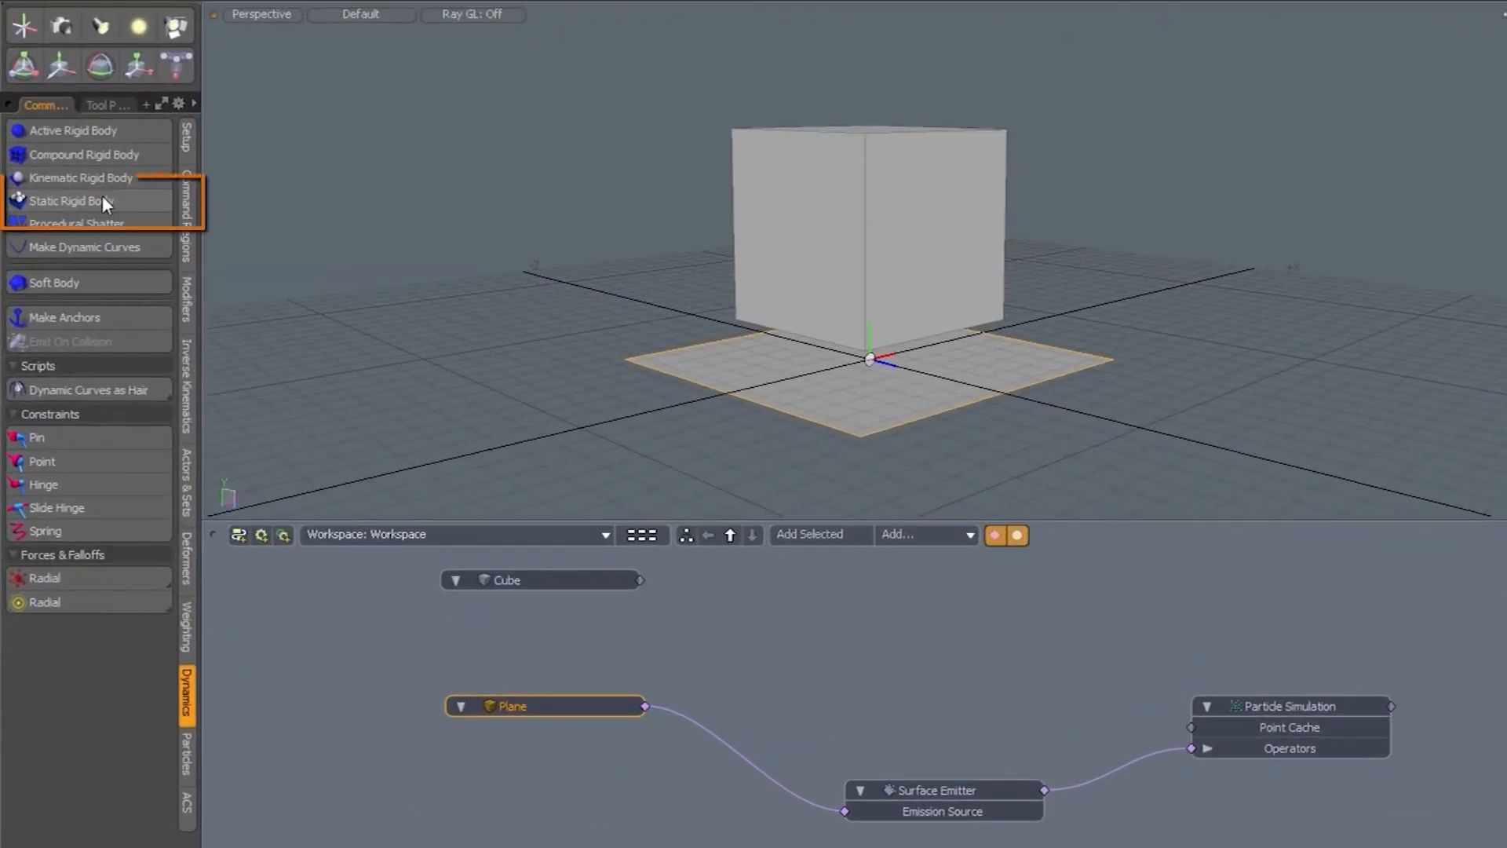
left_click(103, 199)
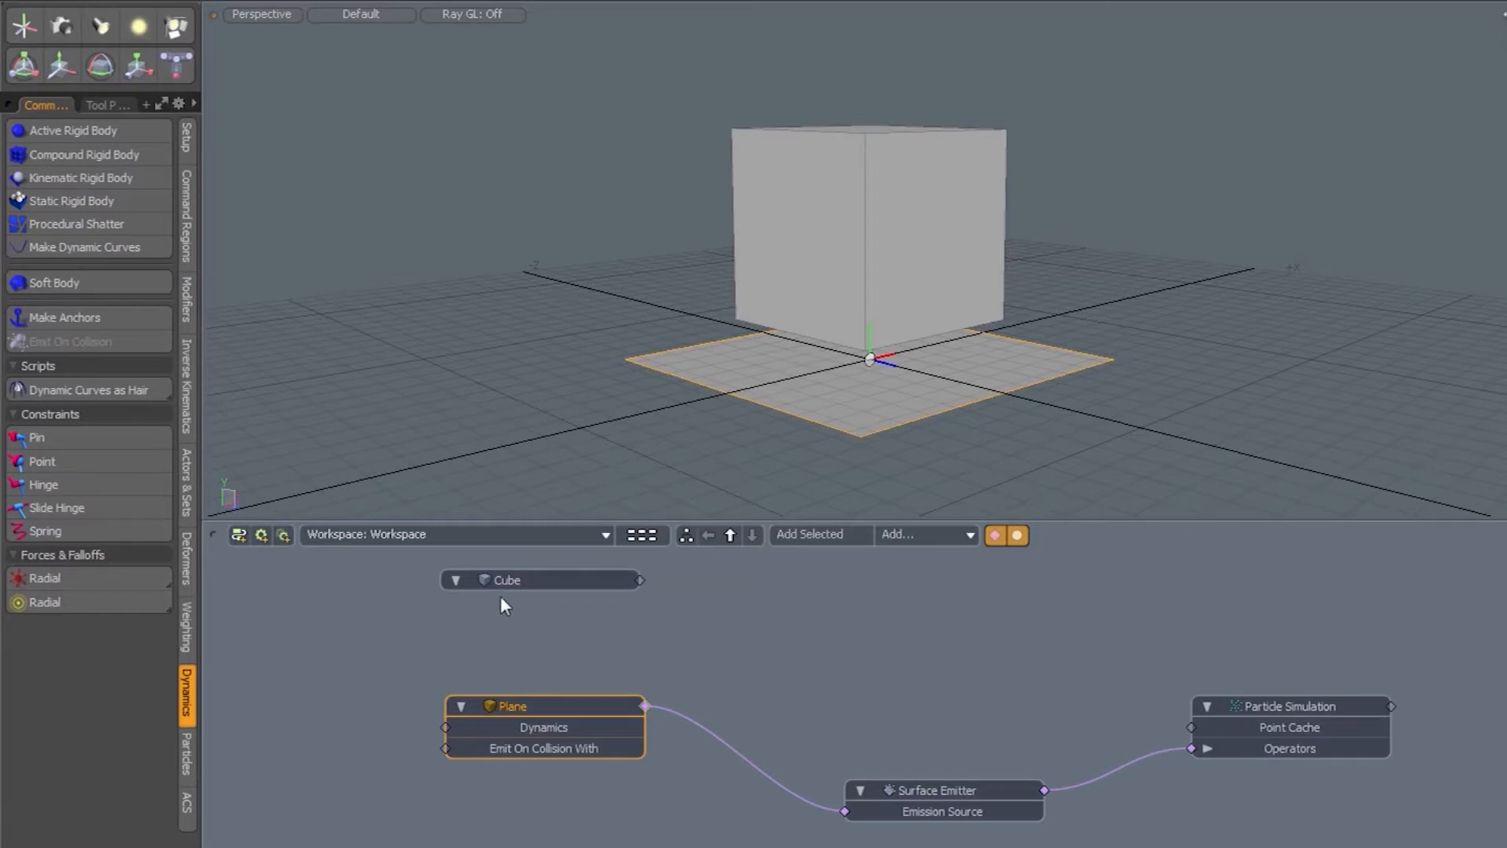
- Make the Cube an active rigid body and move the new solver node lower right
left_click(519, 581)
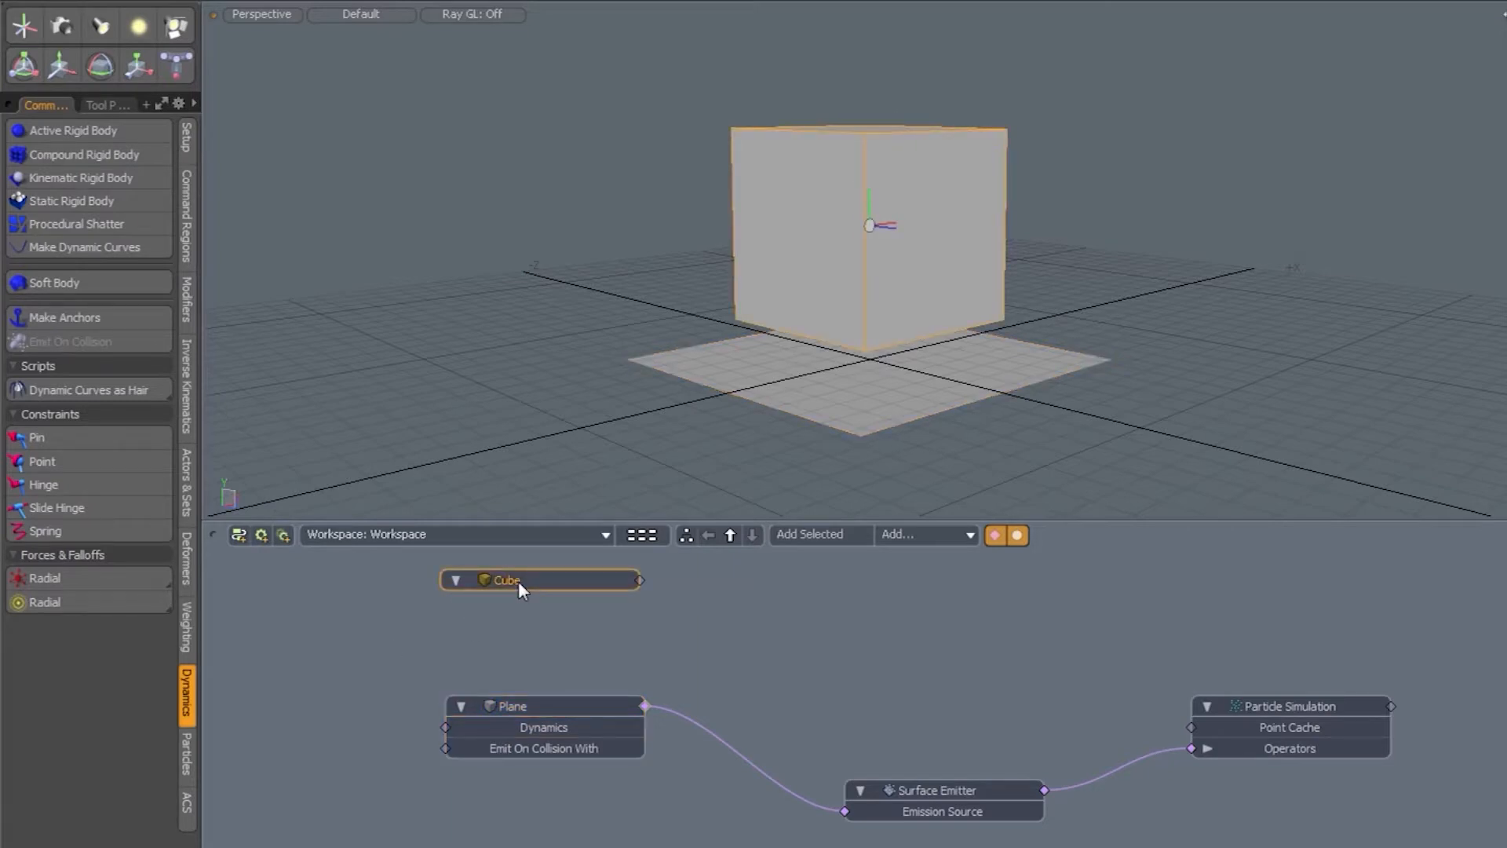
left_click(77, 131)
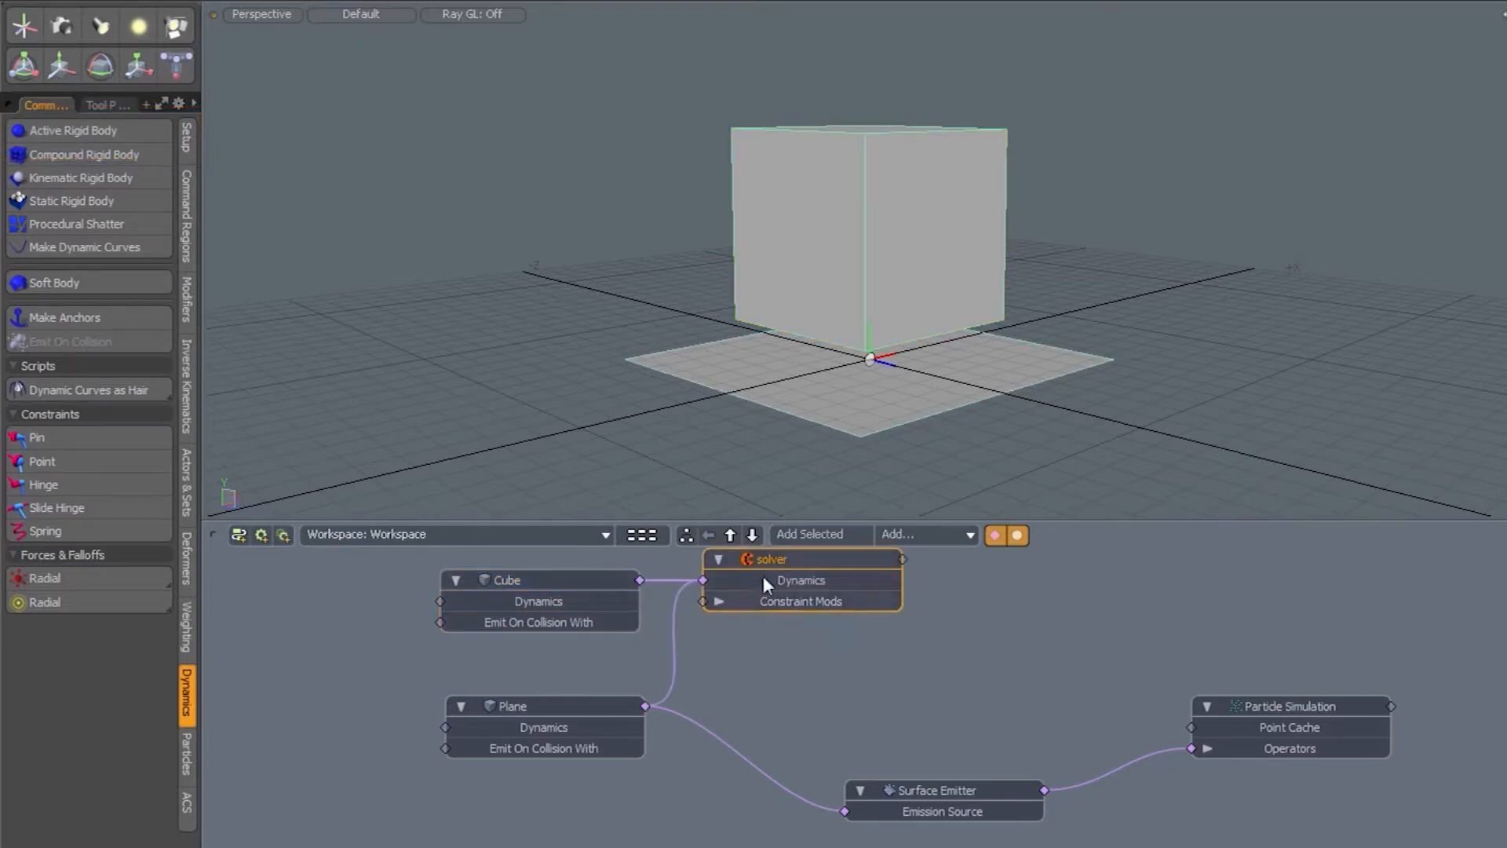
left_click_drag(763, 581, 1266, 578)
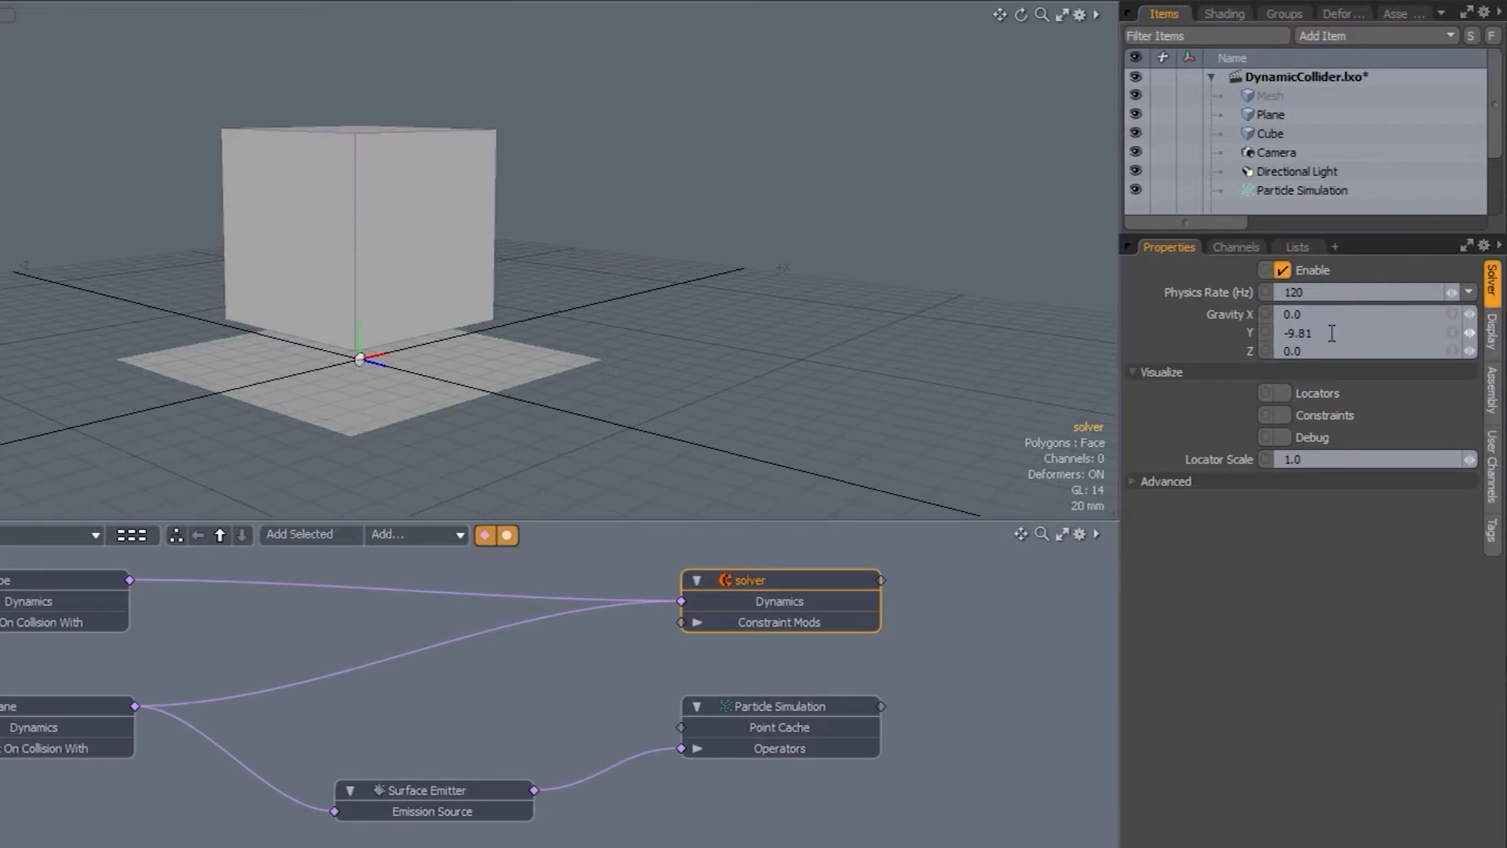
- Set the solver's Gravity Y to -0.1
left_click_drag(1332, 333, 1275, 333)
type("-0.1")
key("Return")
- Run the simulation twice to test the reduced gravity, then stop and reset it
left_click(1108, 821)
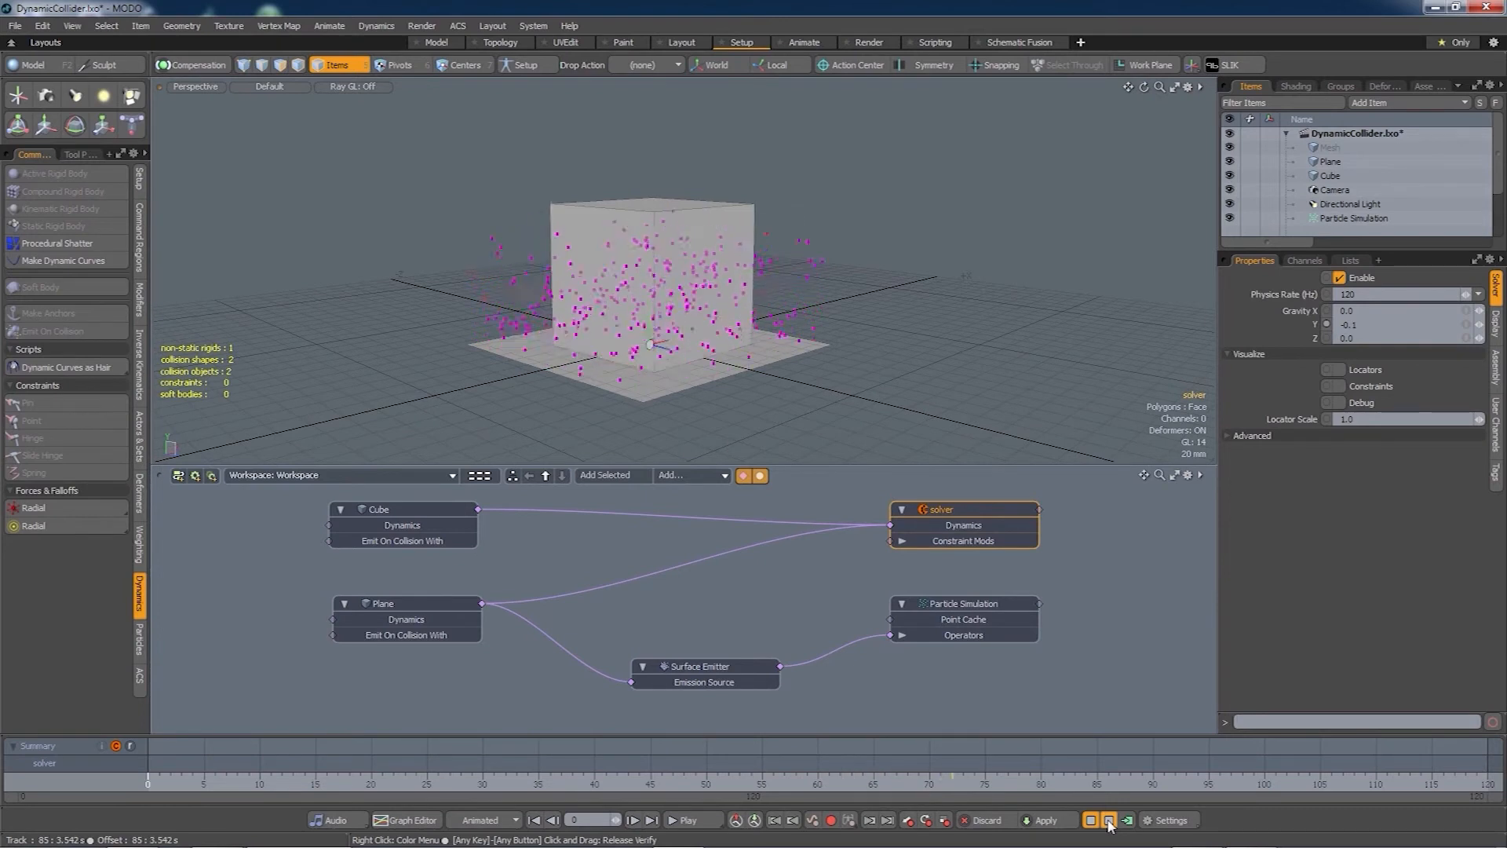
left_click(1107, 821)
left_click(1108, 821)
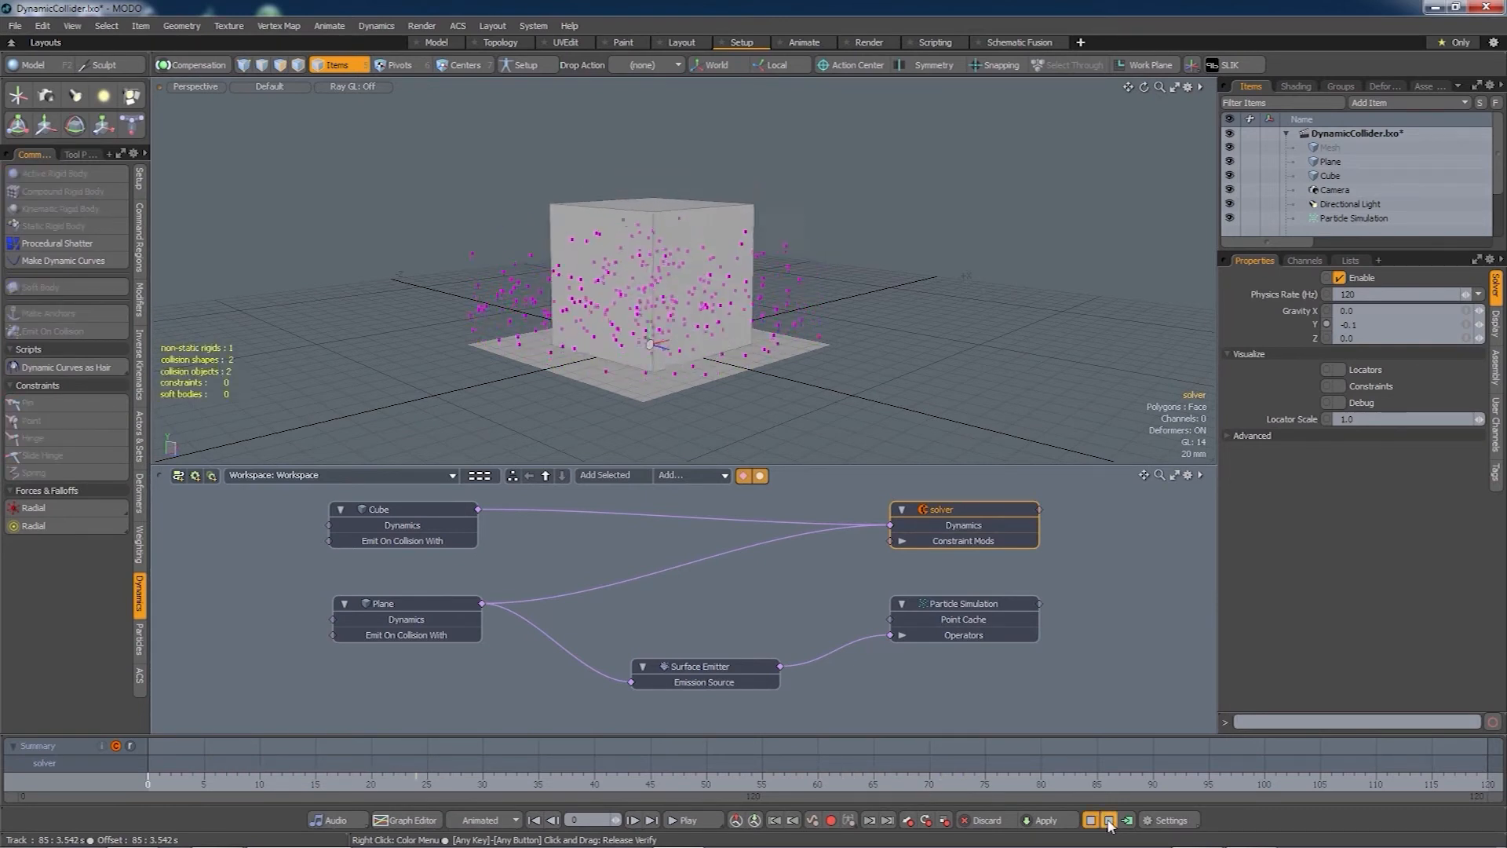
left_click(1108, 821)
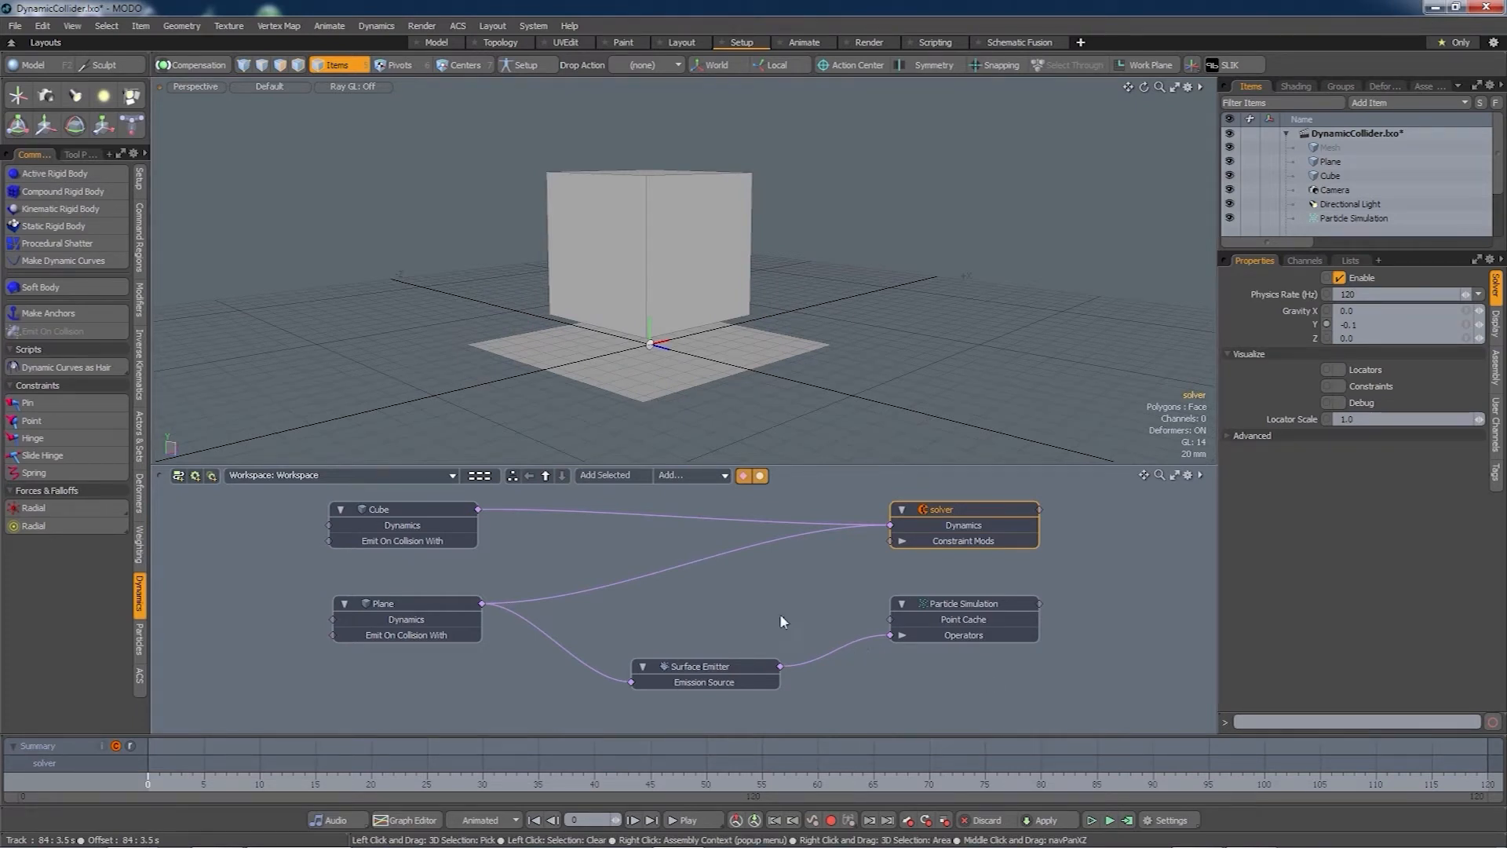
- Add a Dynamic Collider and place its node between the Plane and Particle Simulation
left_click(139, 640)
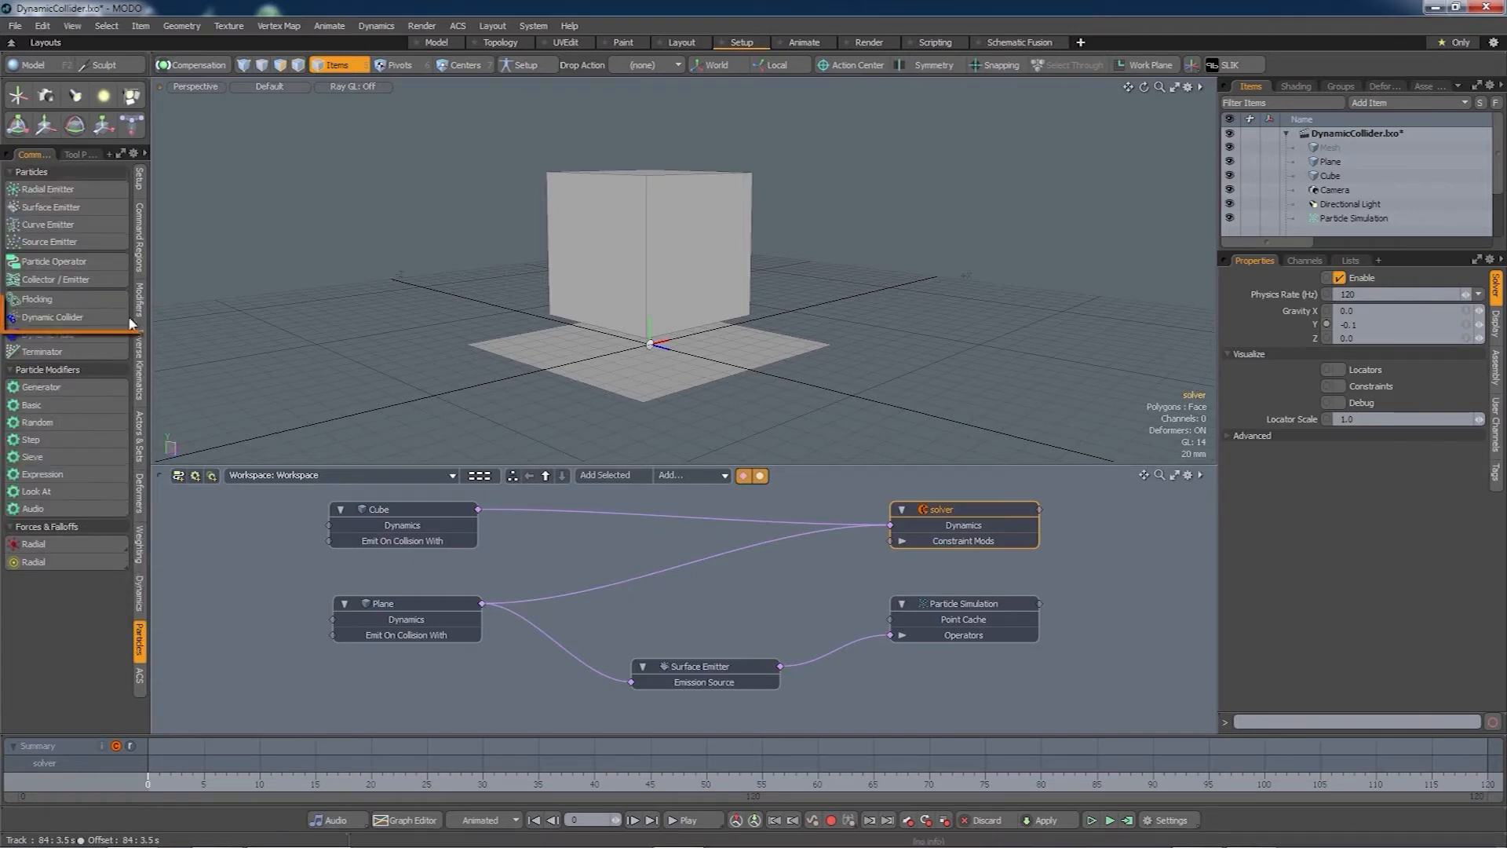
left_click(69, 318)
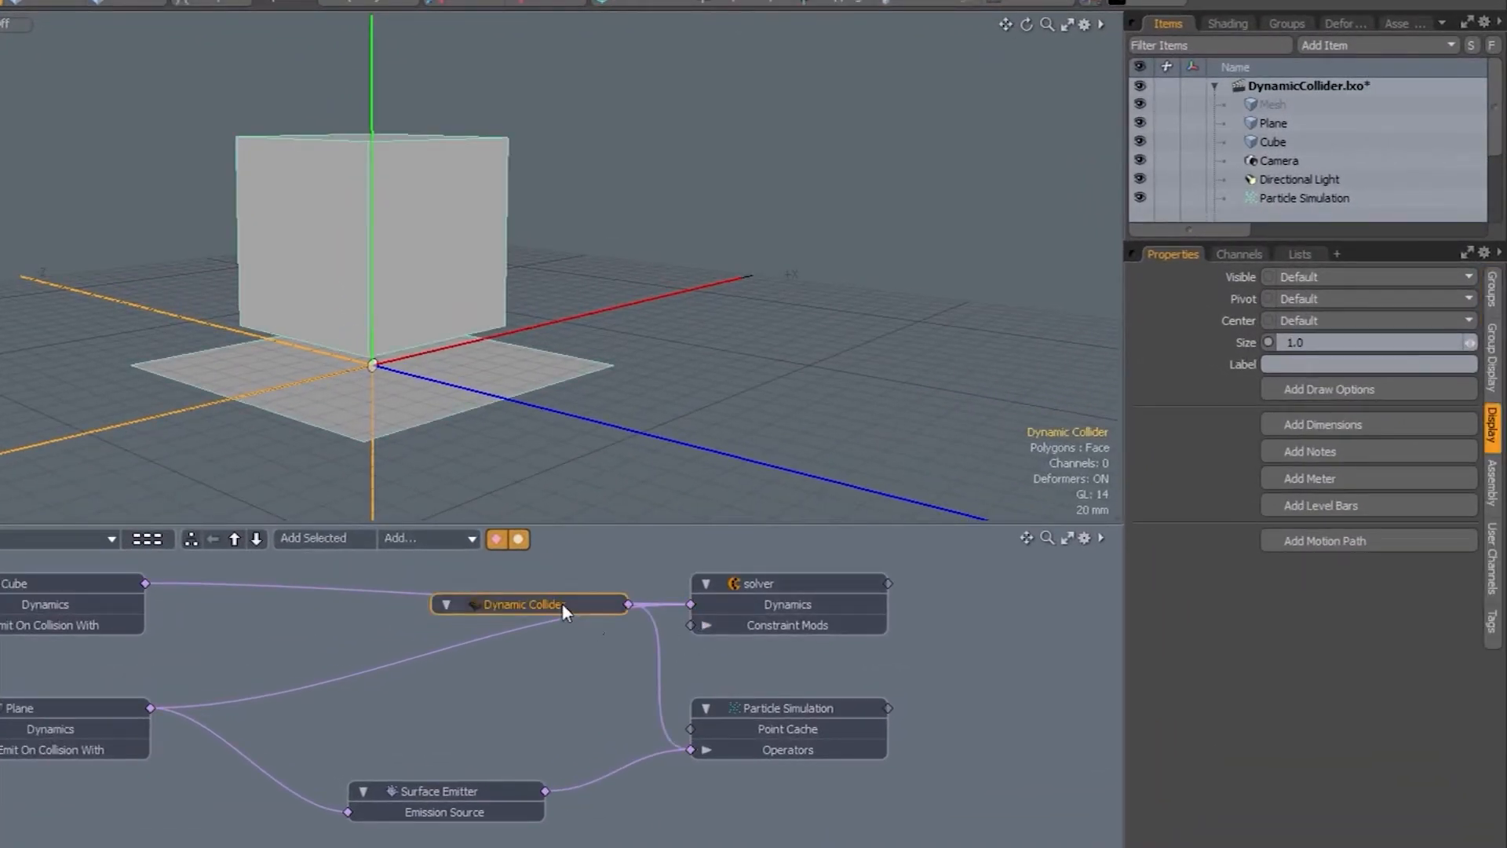
left_click_drag(562, 603, 507, 705)
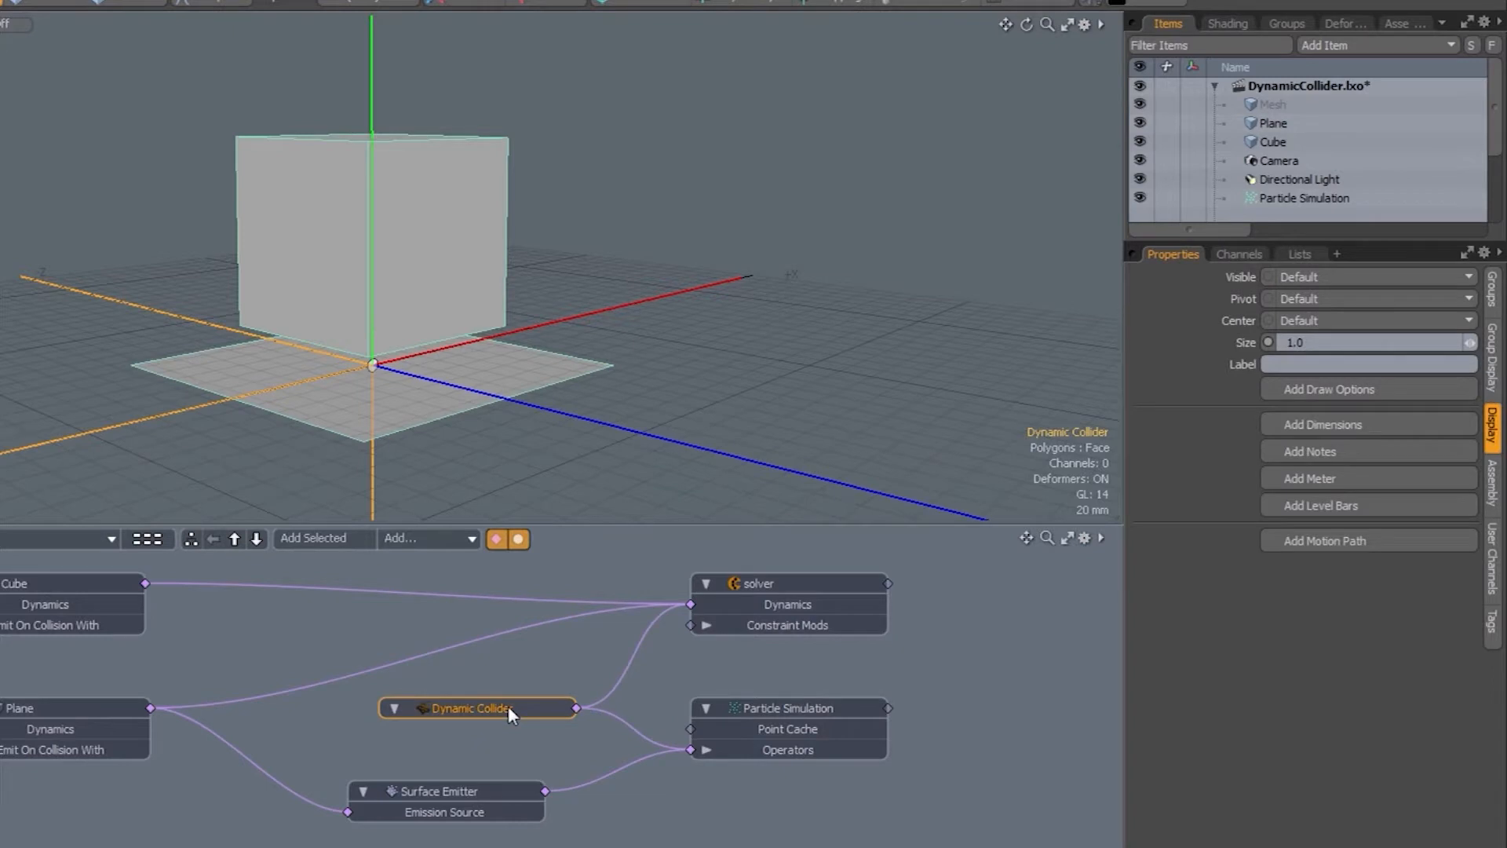
left_click(660, 837)
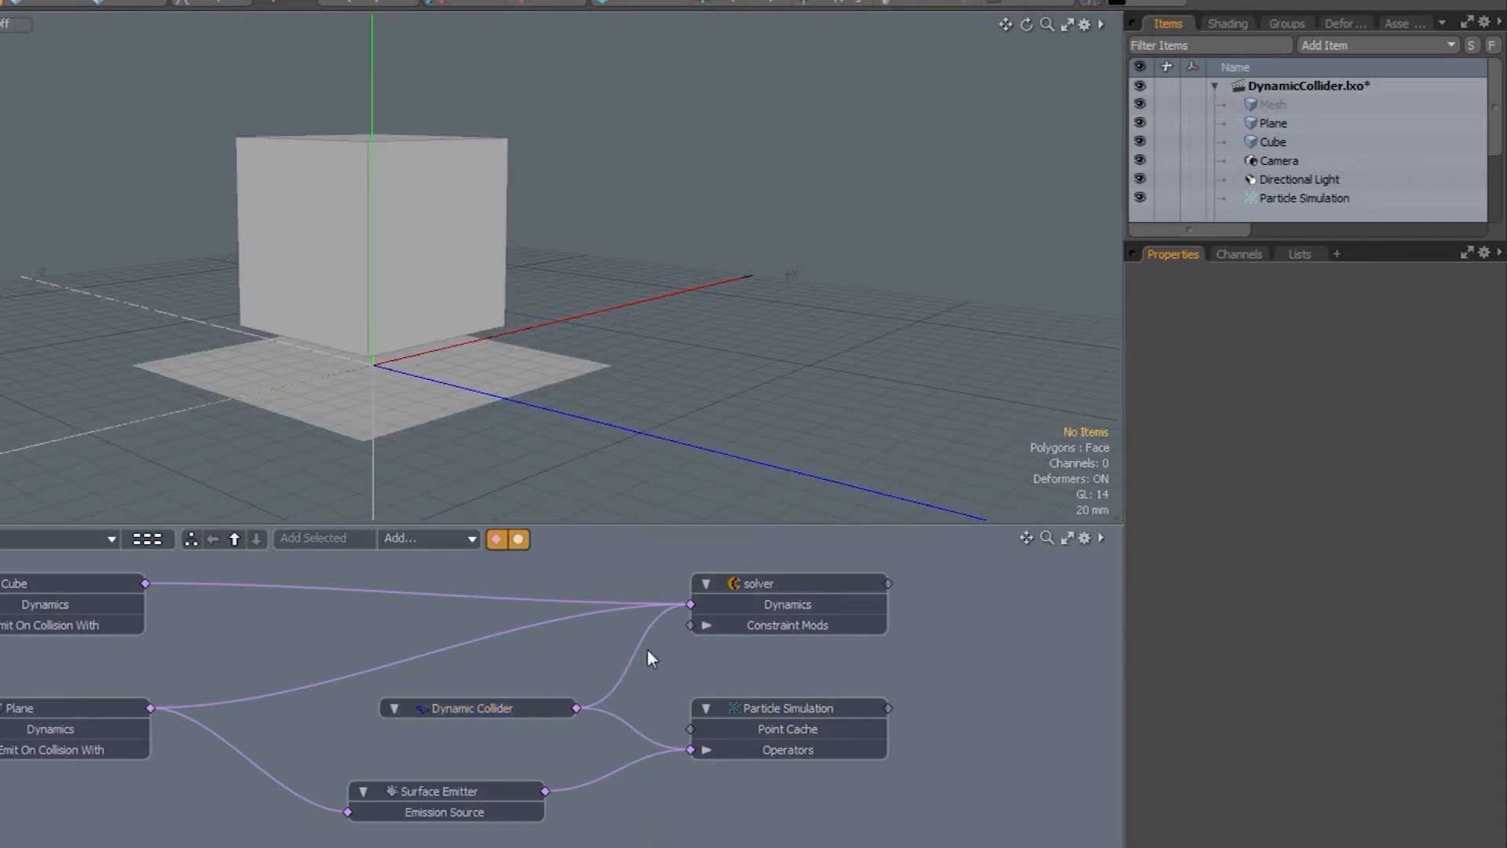
- Inspect the solver and Particle Simulation settings, then deselect everything
left_click(778, 581)
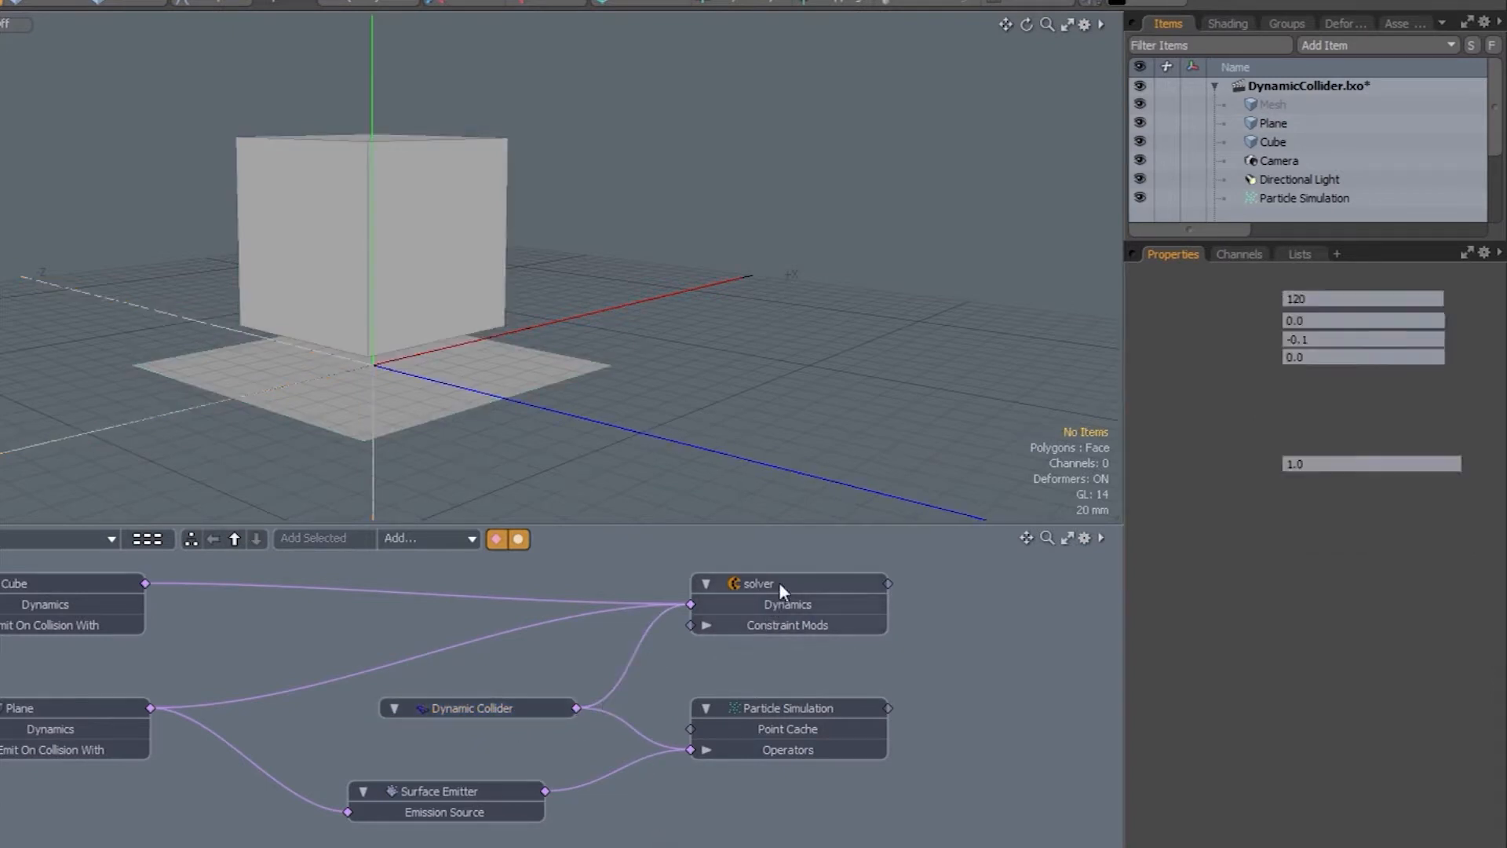
left_click(756, 712)
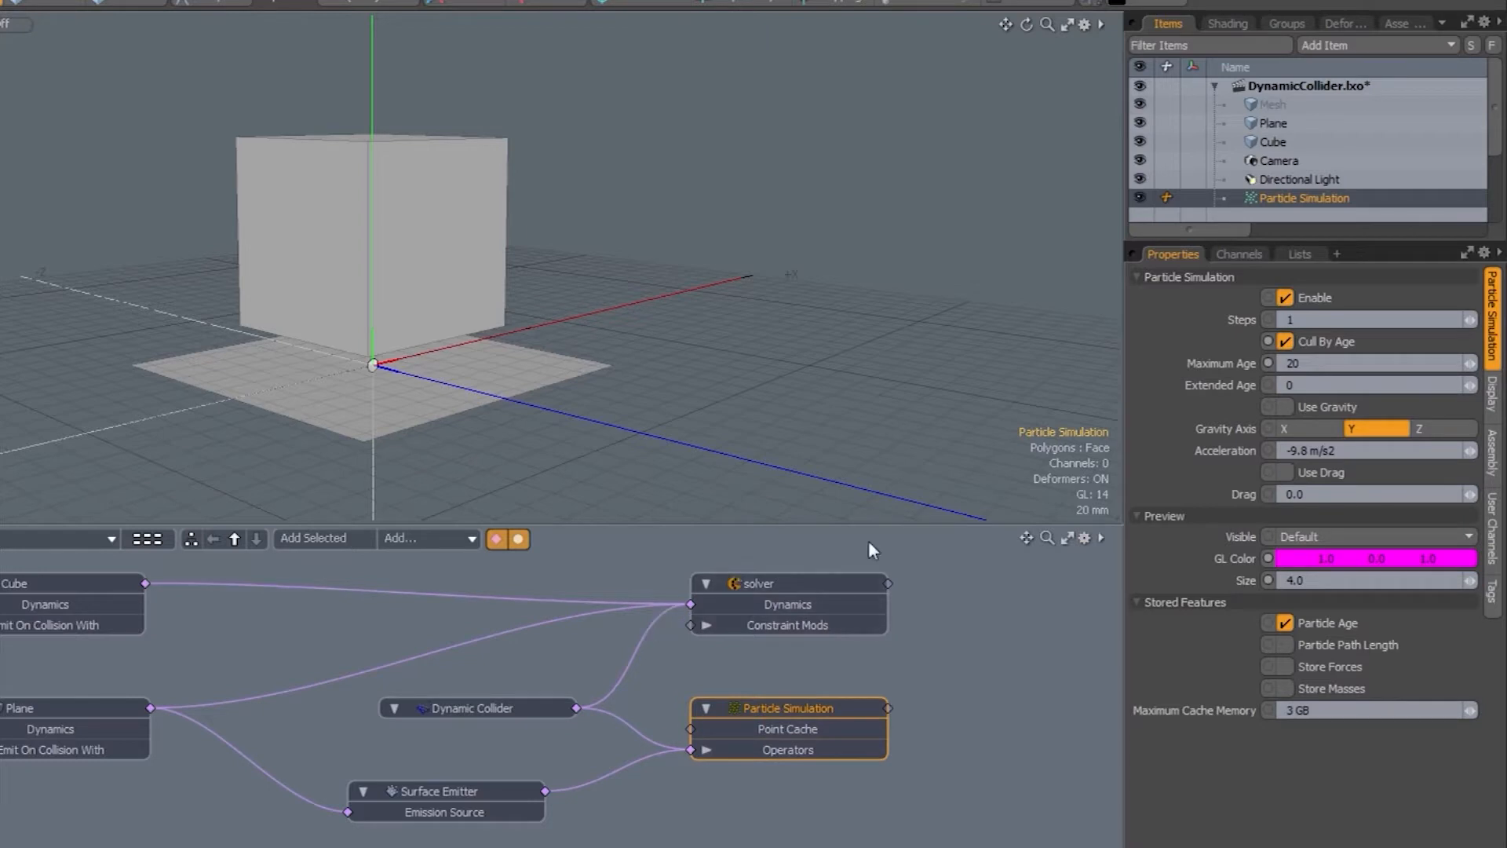
left_click(784, 583)
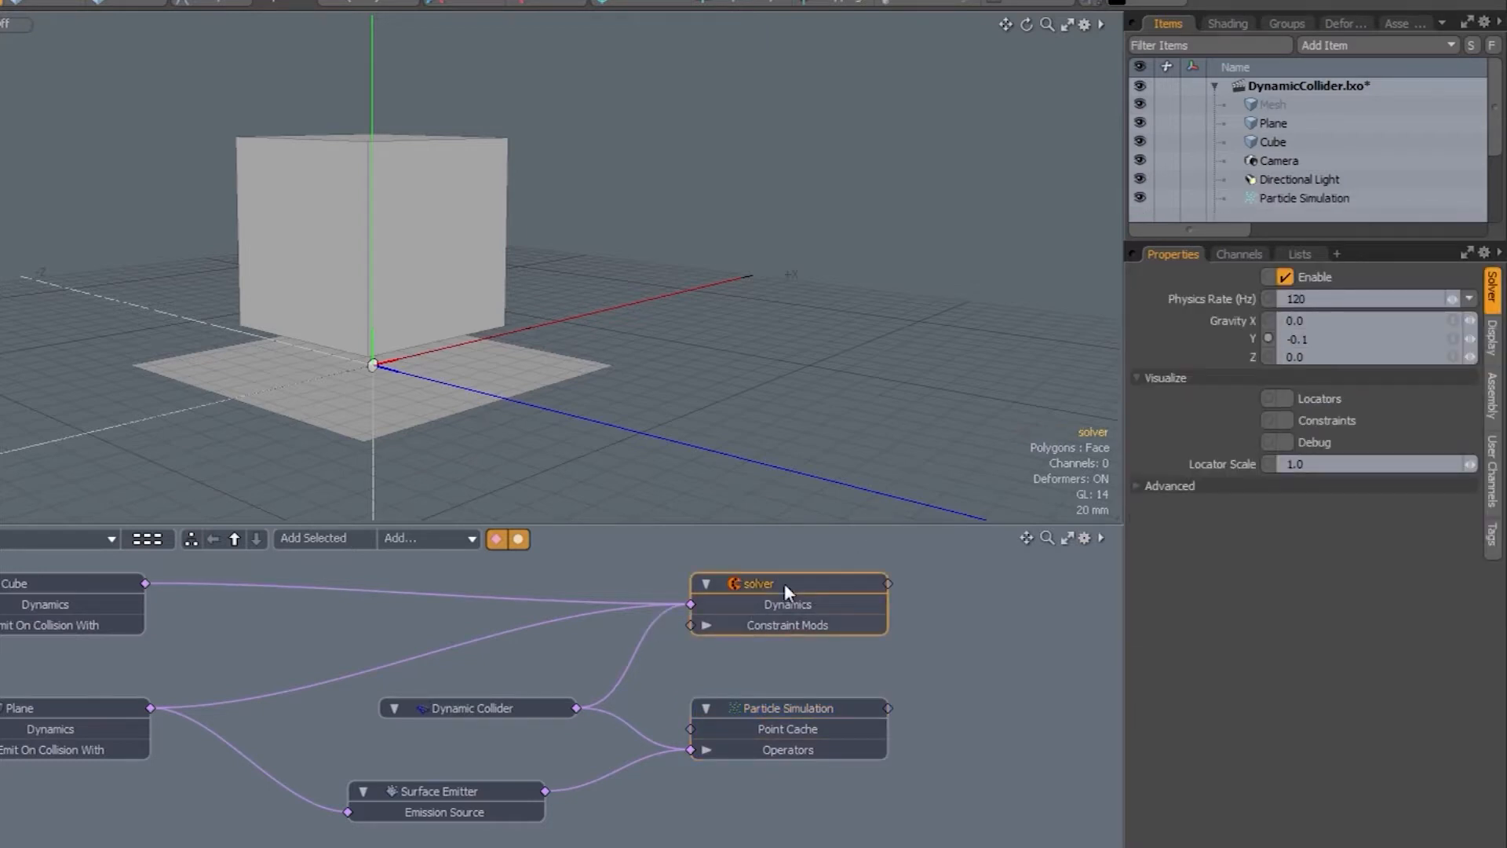
left_click(724, 683)
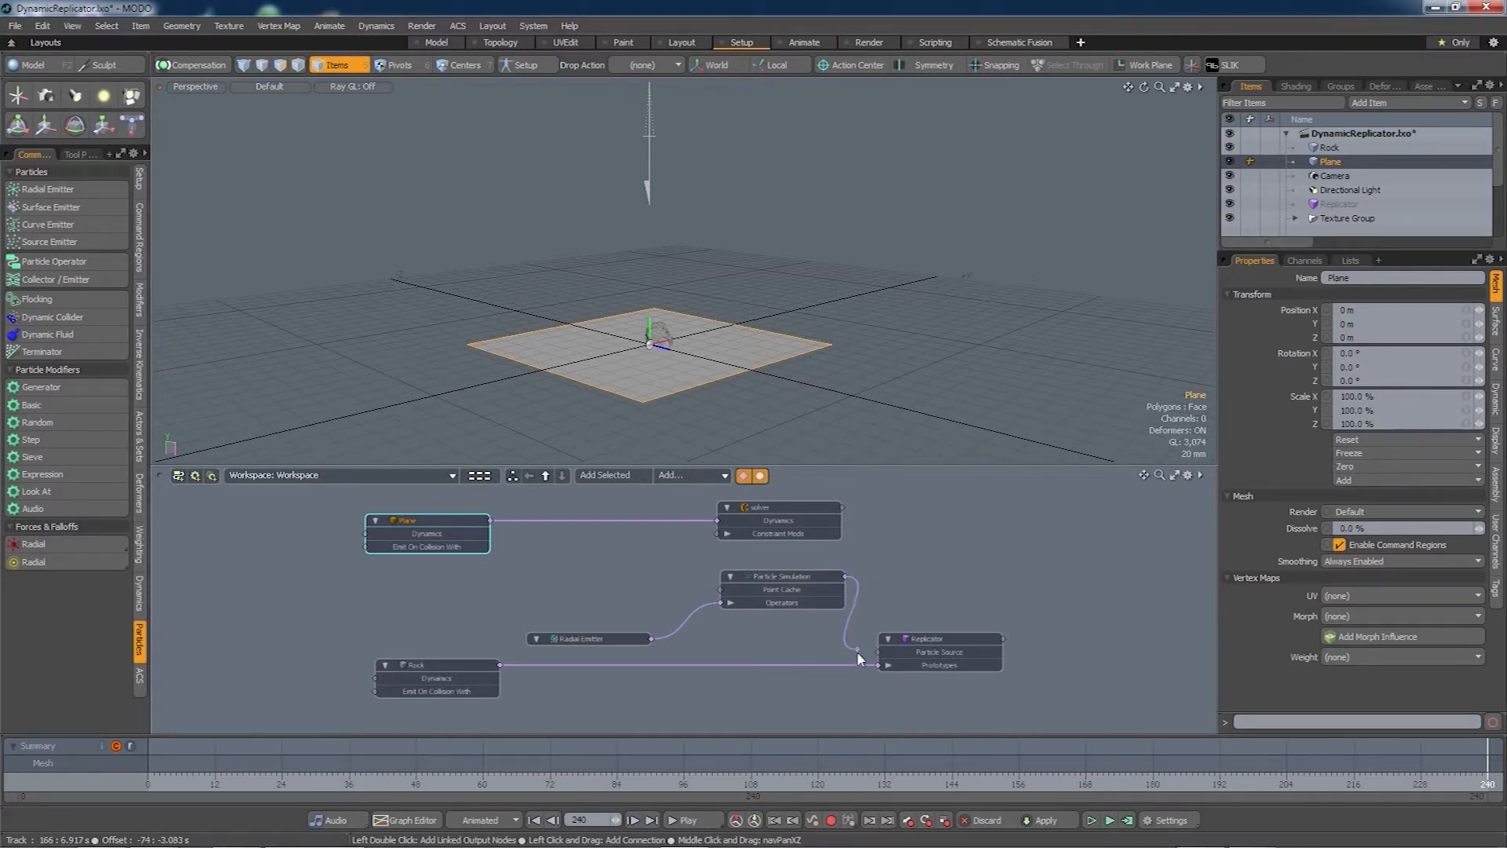
- Wire the Particle Simulation into the Replicator's Particle Source and test-run the simulation
left_click_drag(859, 658, 879, 652)
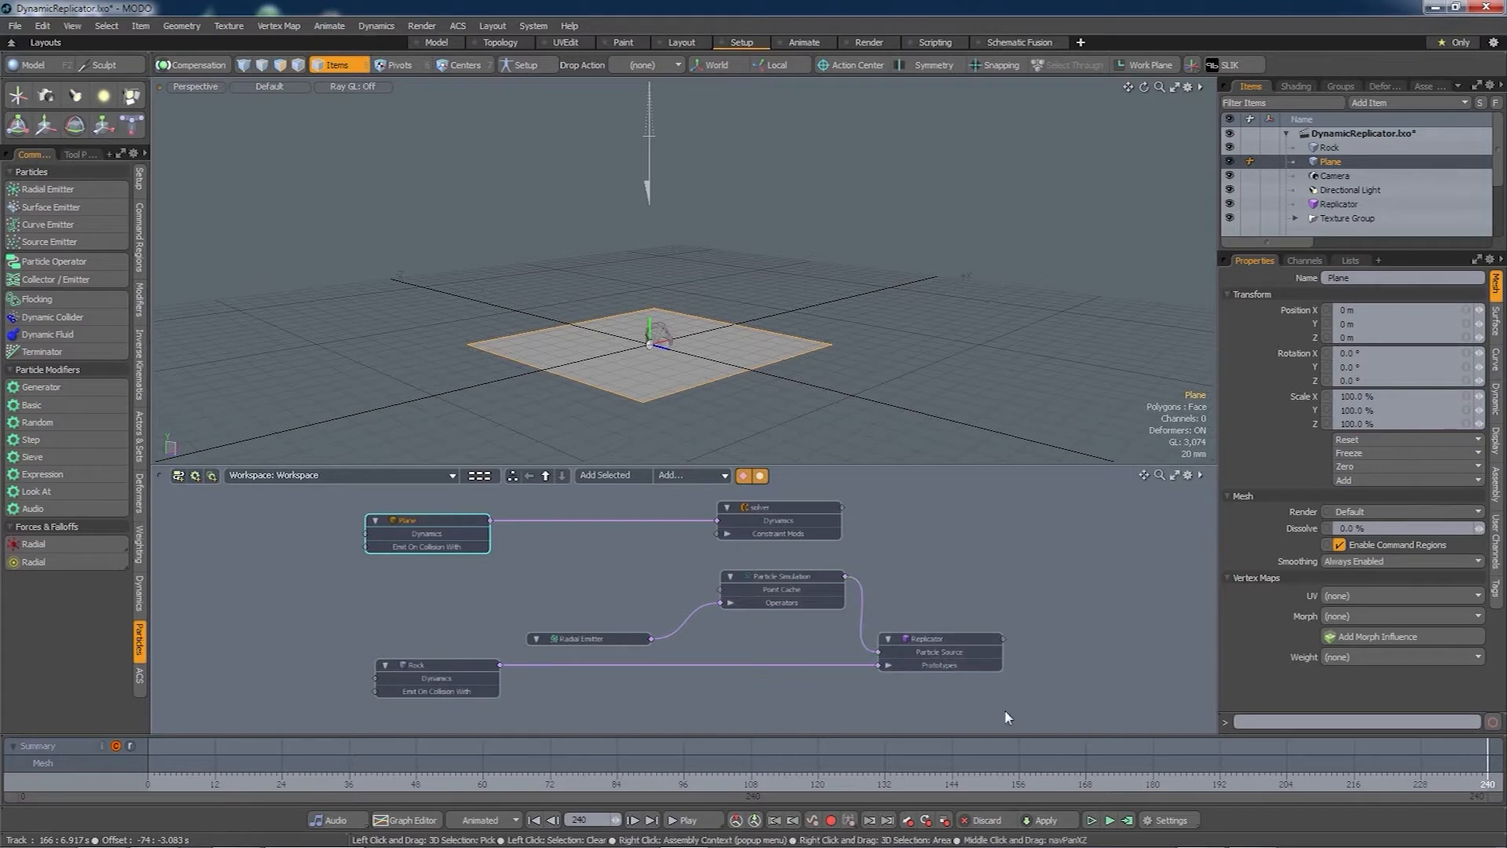
left_click(1110, 820)
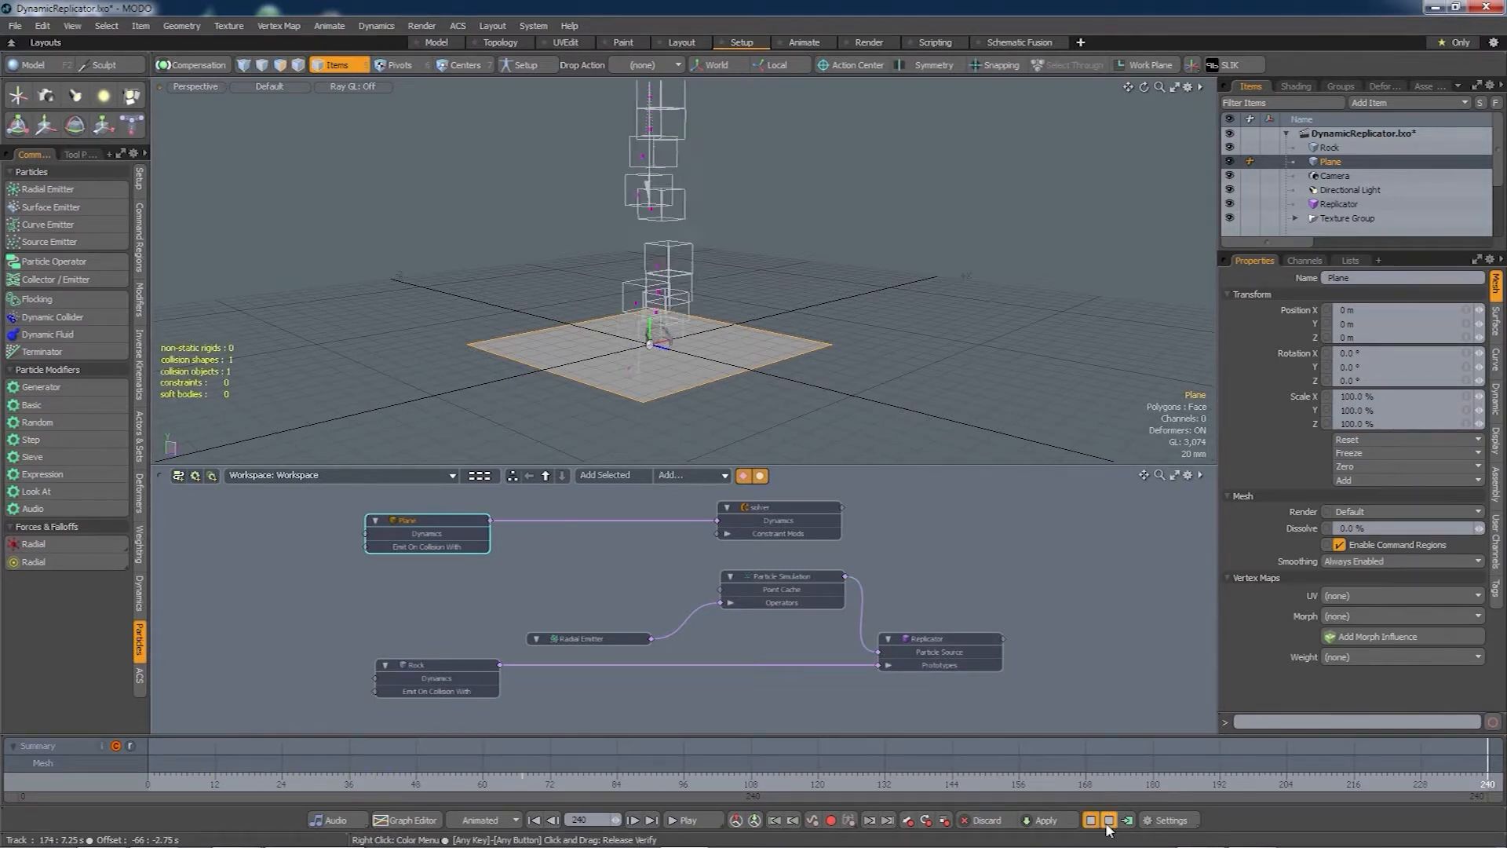
left_click(1108, 822)
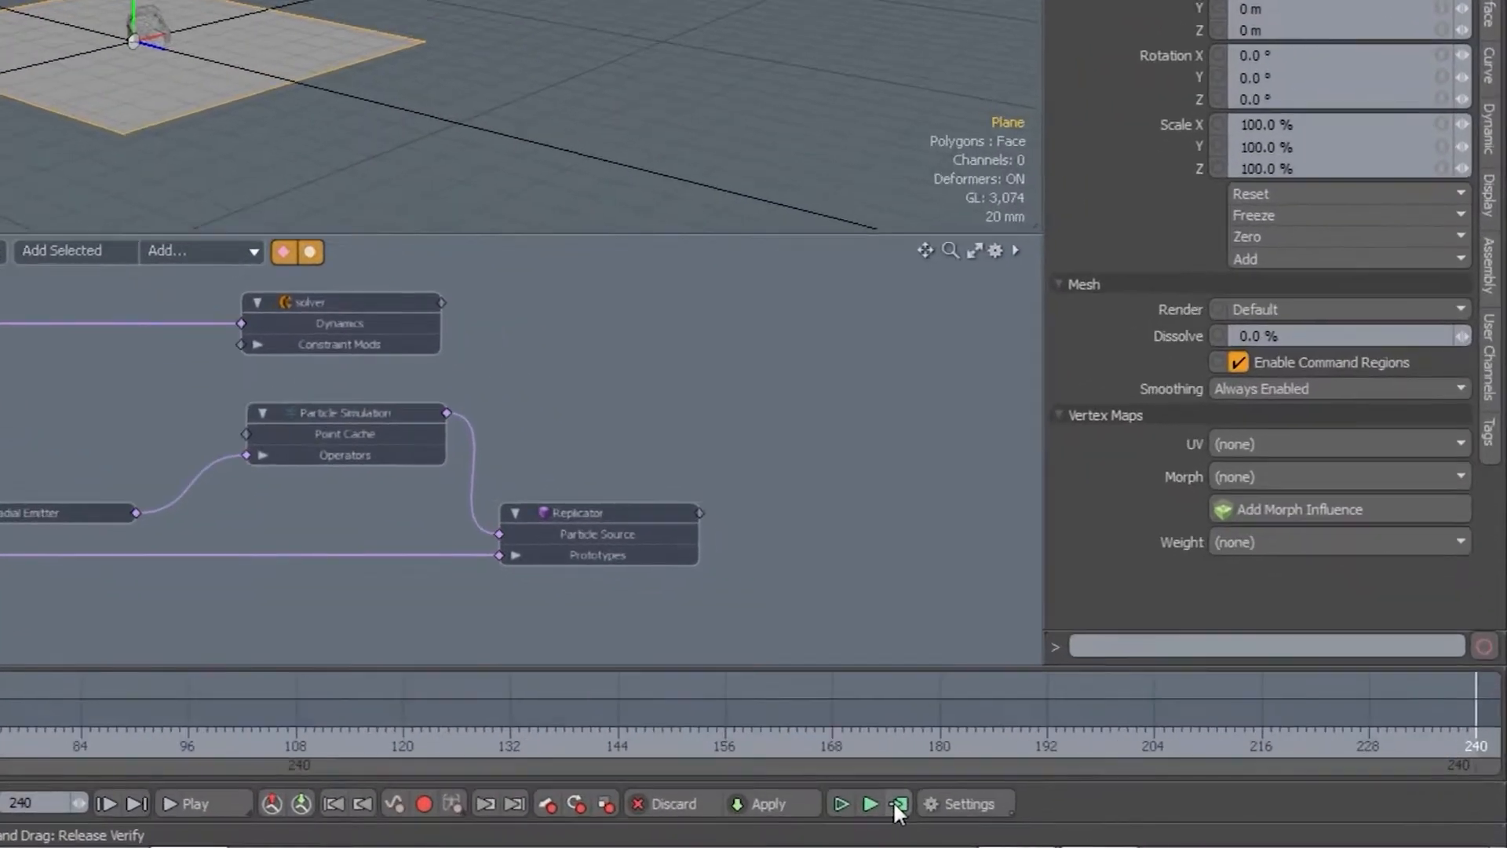
- Compute the simulation over frames 0 to 240 and inspect it in a preview render
left_click(1128, 821)
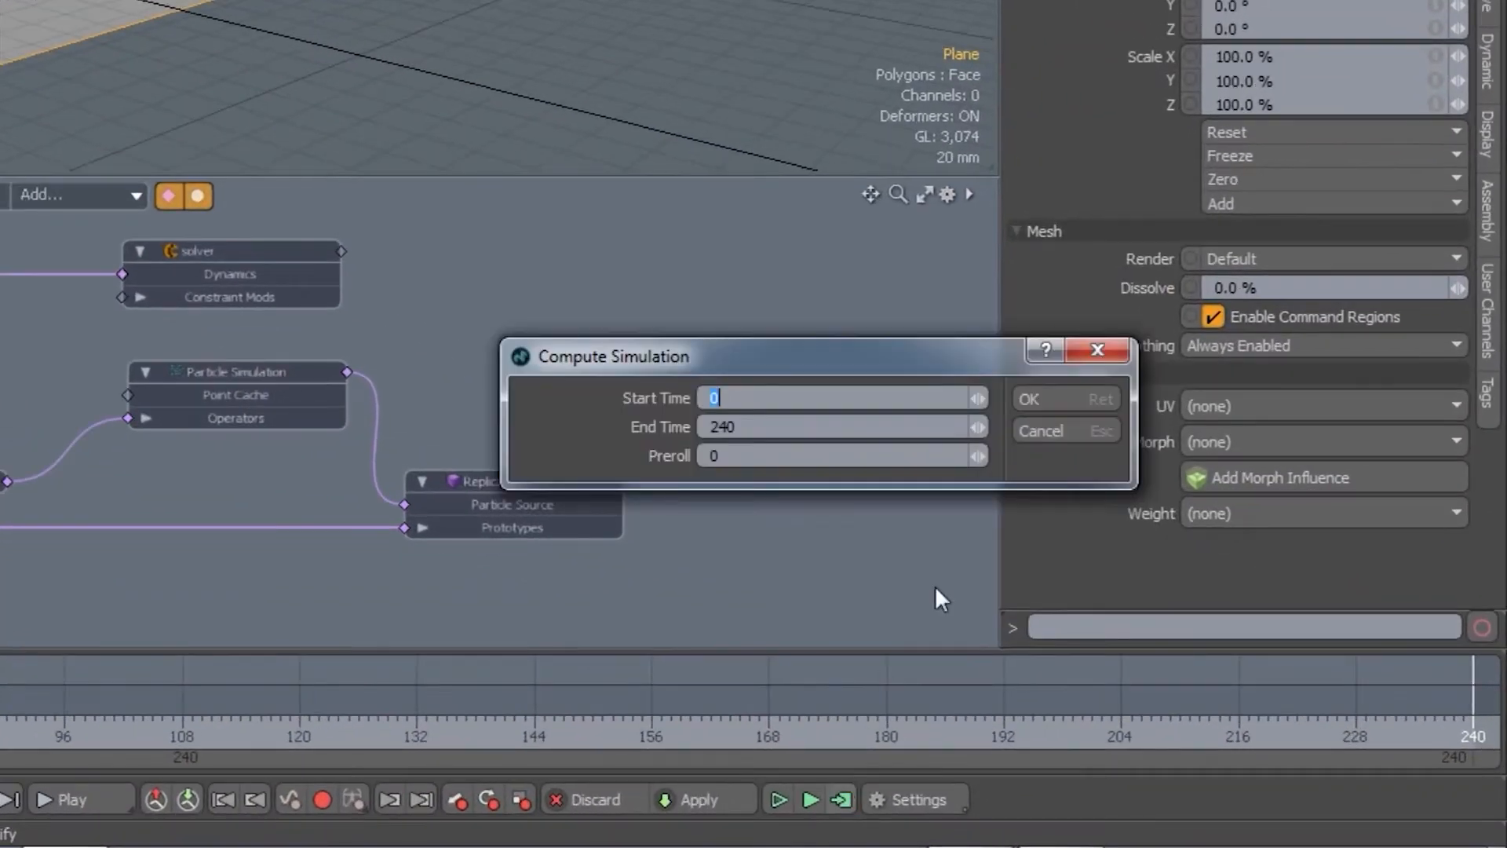
left_click(1052, 403)
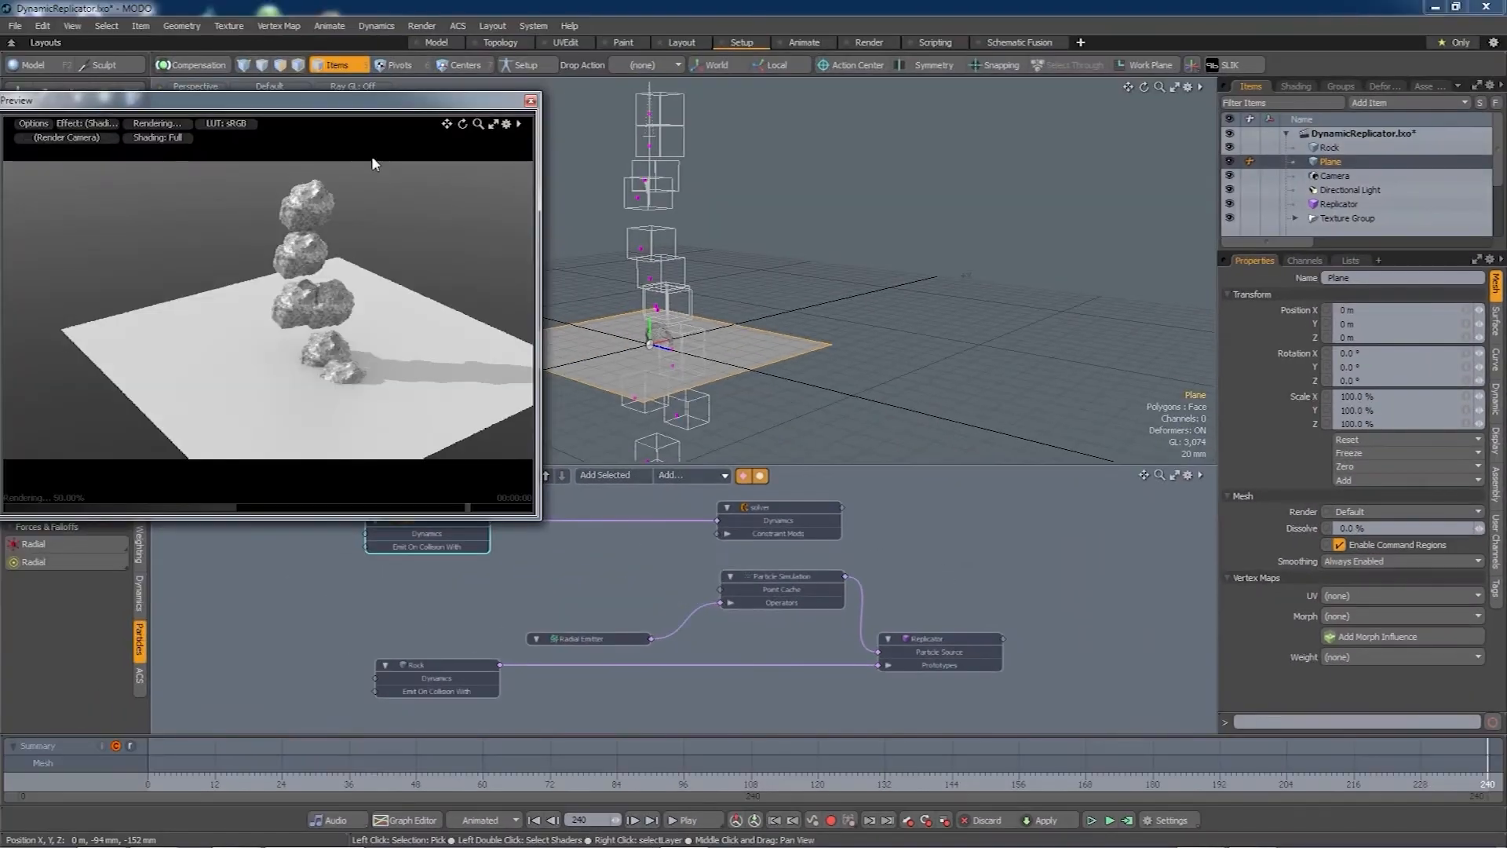
left_click_drag(363, 102, 460, 102)
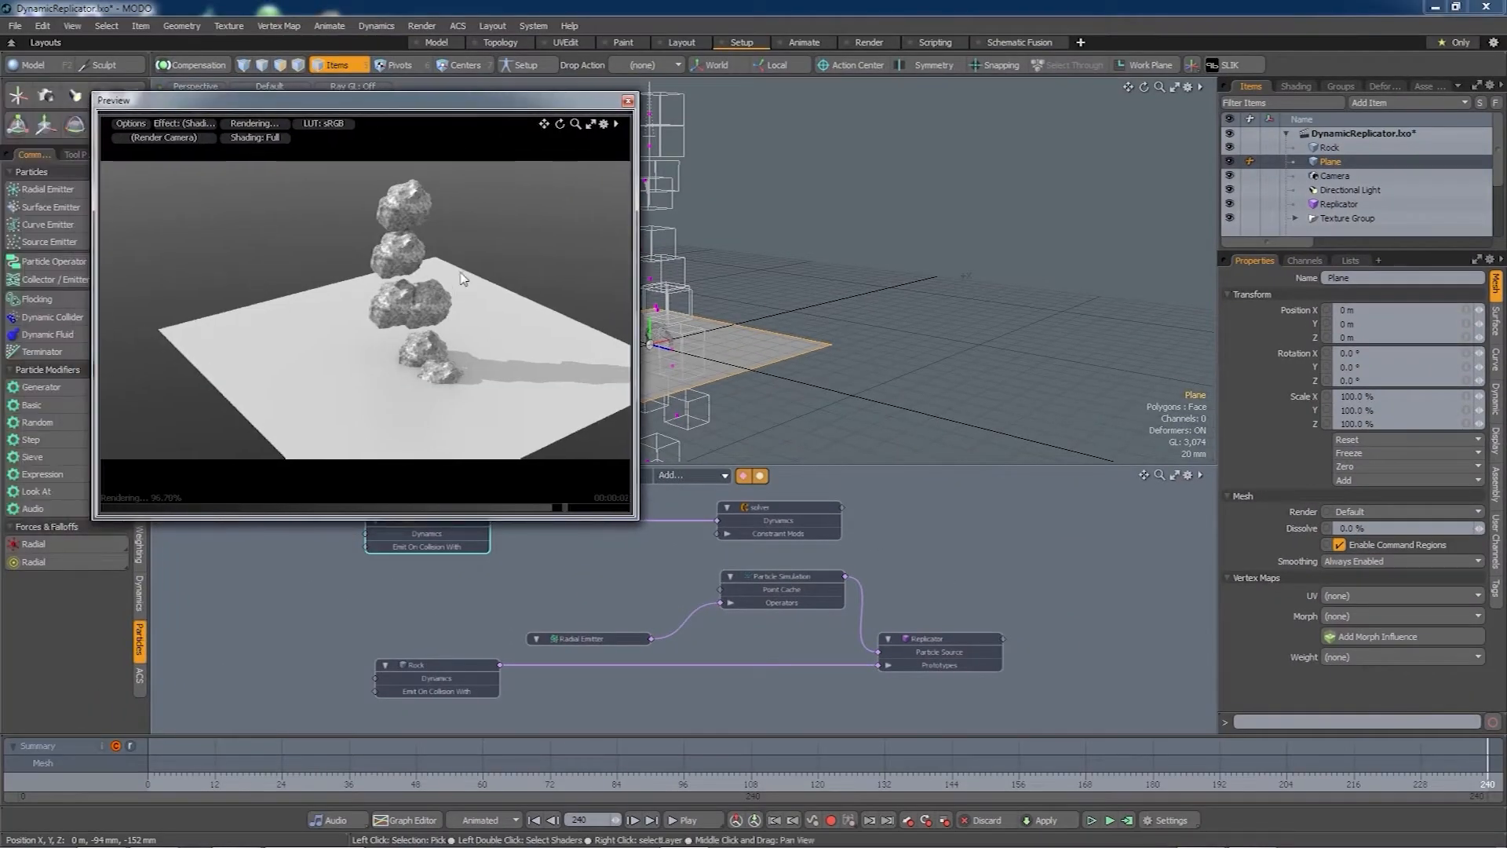
left_click_drag(448, 371, 457, 360, "alt")
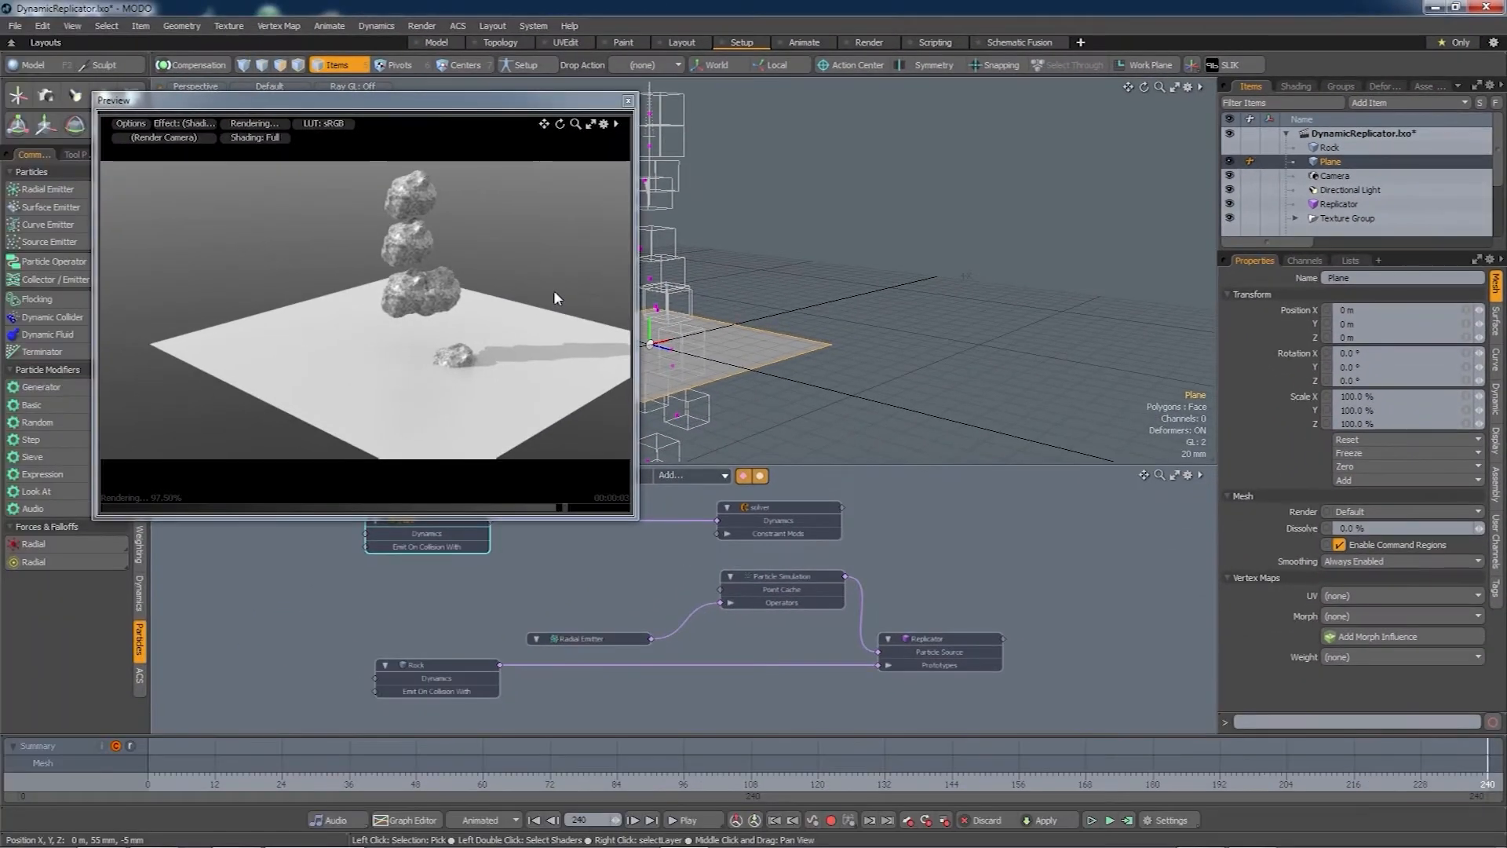
left_click(628, 101)
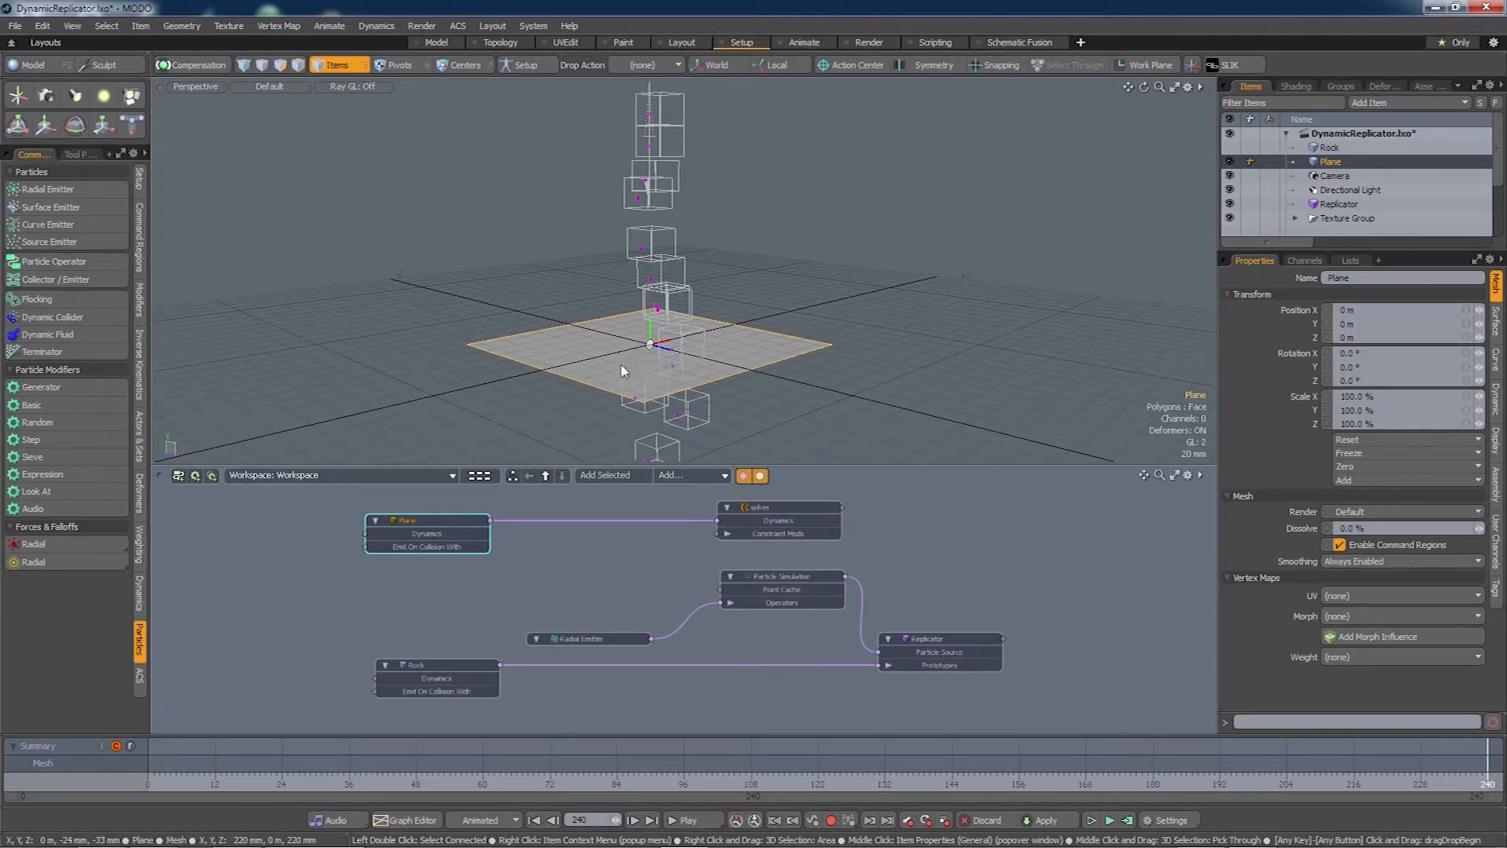
- Add a Dynamic Collider and recompute the simulation over frames 0 to 240
left_click_drag(622, 366, 631, 366, "alt")
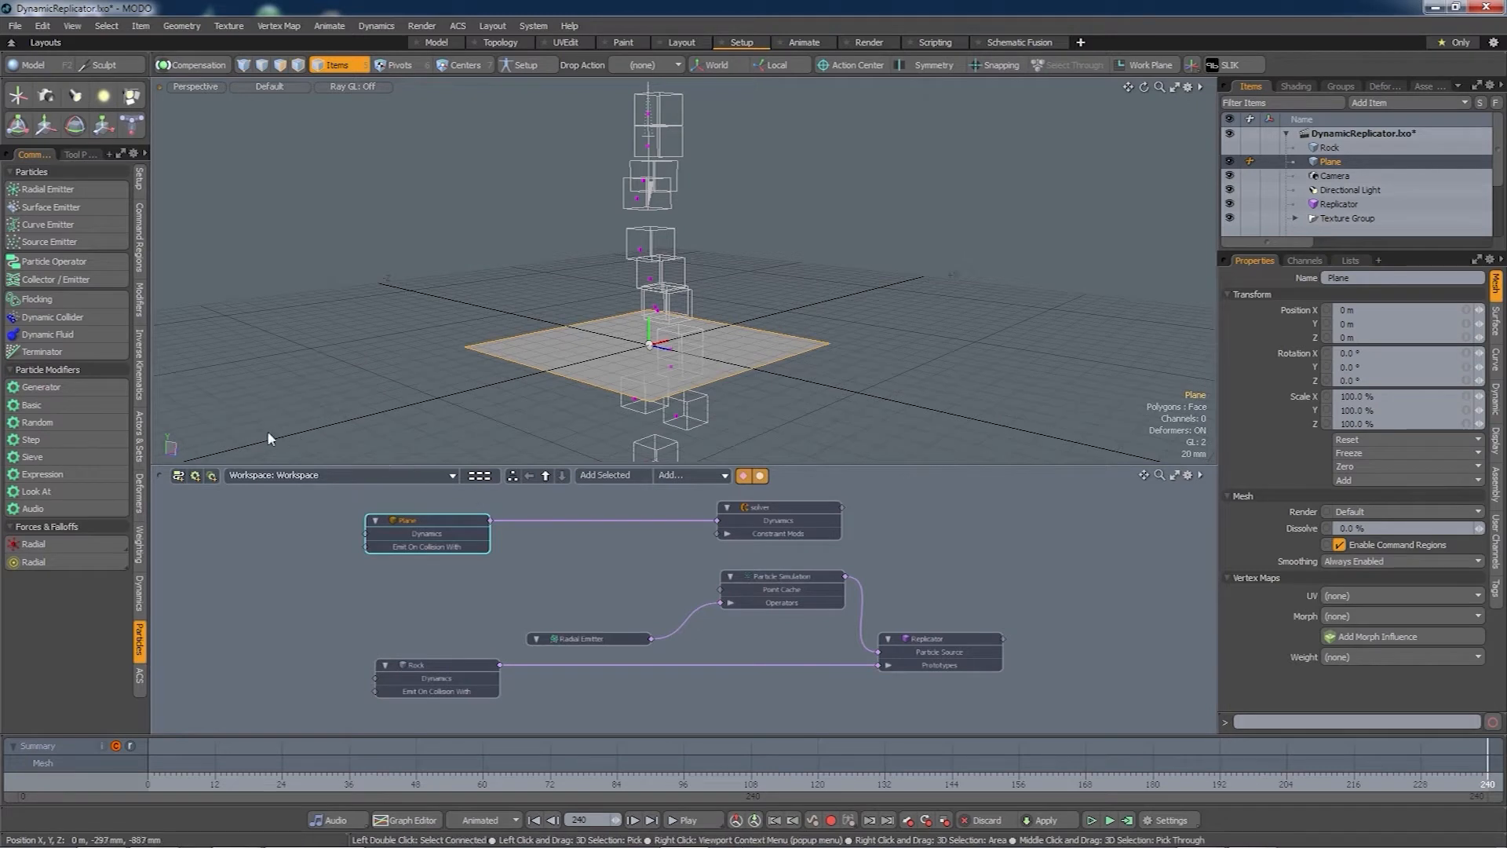
left_click(70, 315)
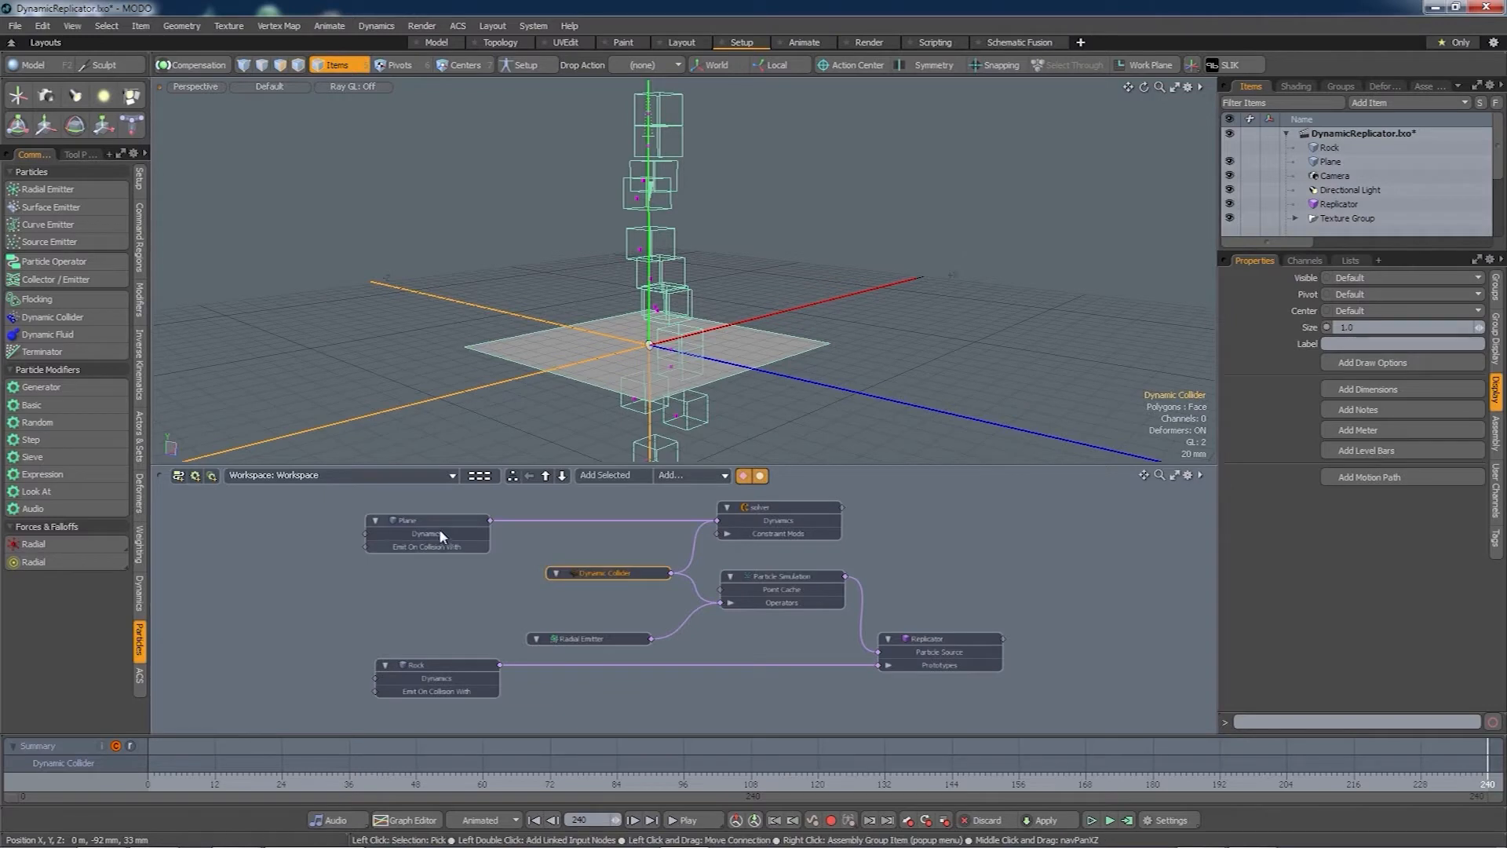
scroll(587, 560, "up", 1)
left_click(1127, 820)
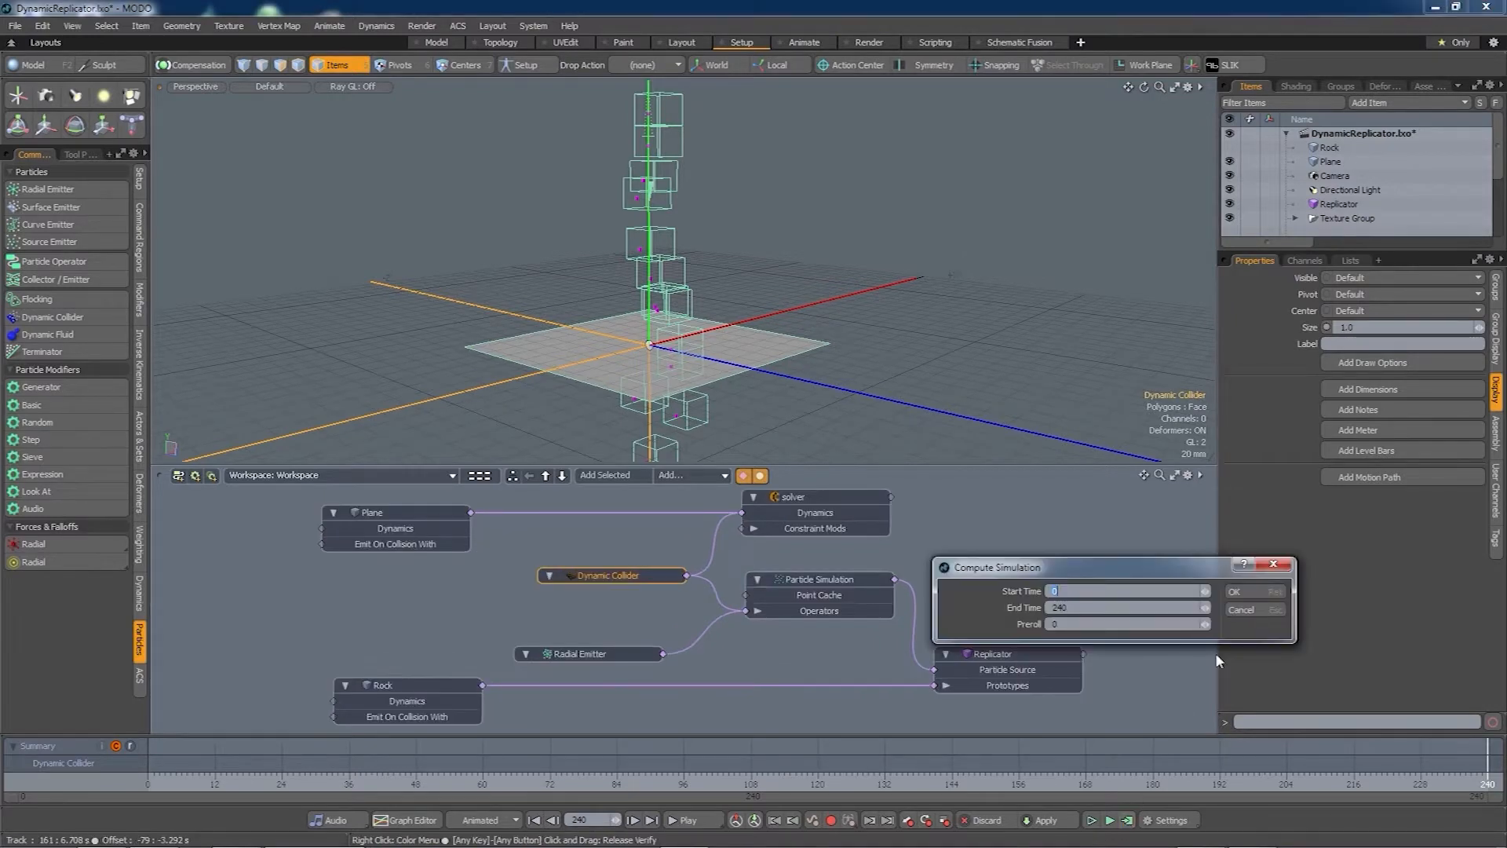
left_click(1258, 592)
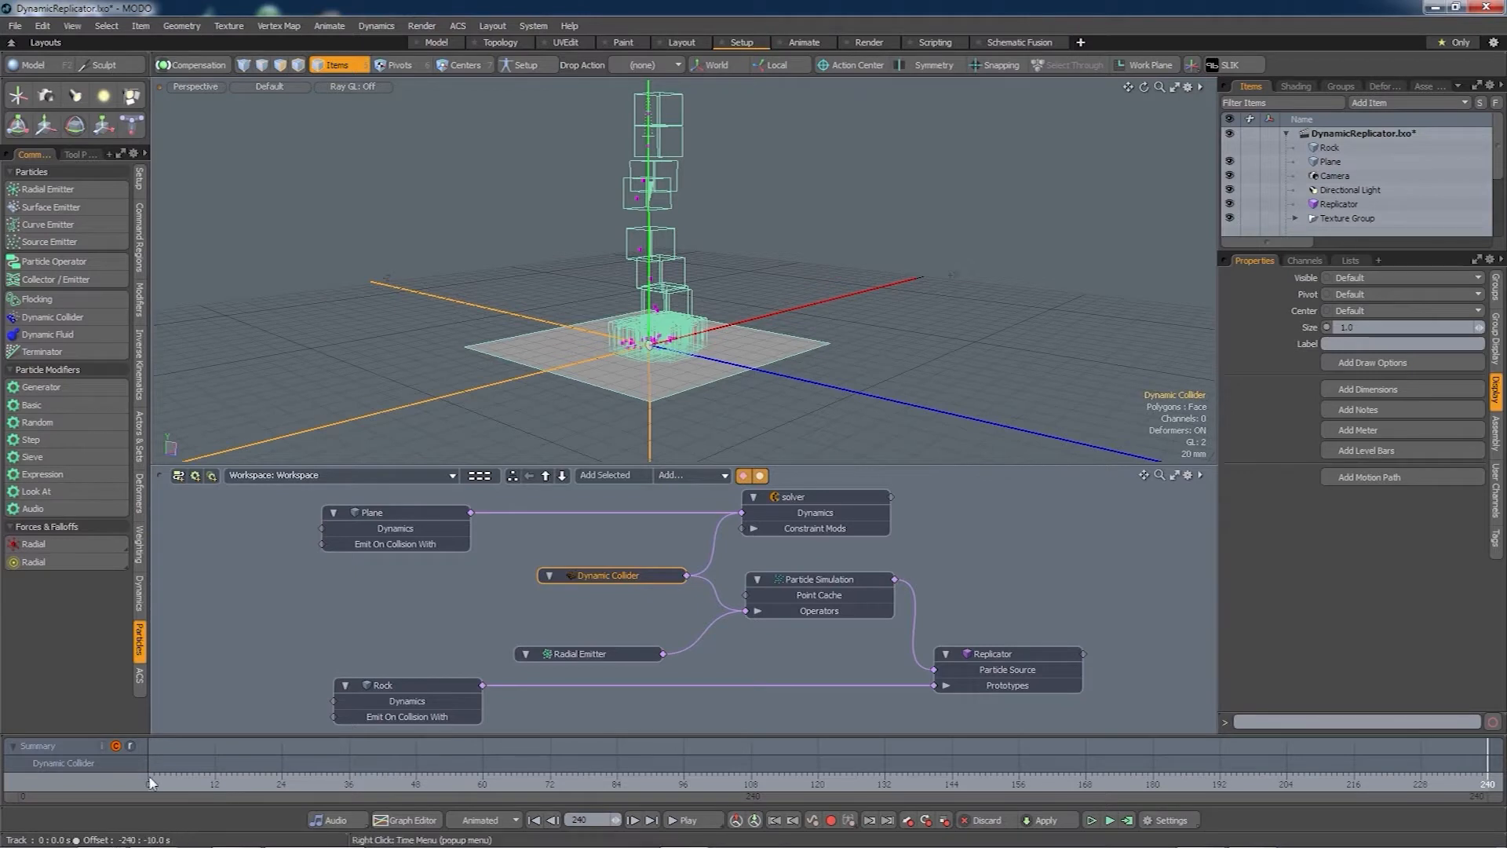
- Scrub from frame 0 to watch rocks pile on the plane, then open a preview render
left_click(147, 782)
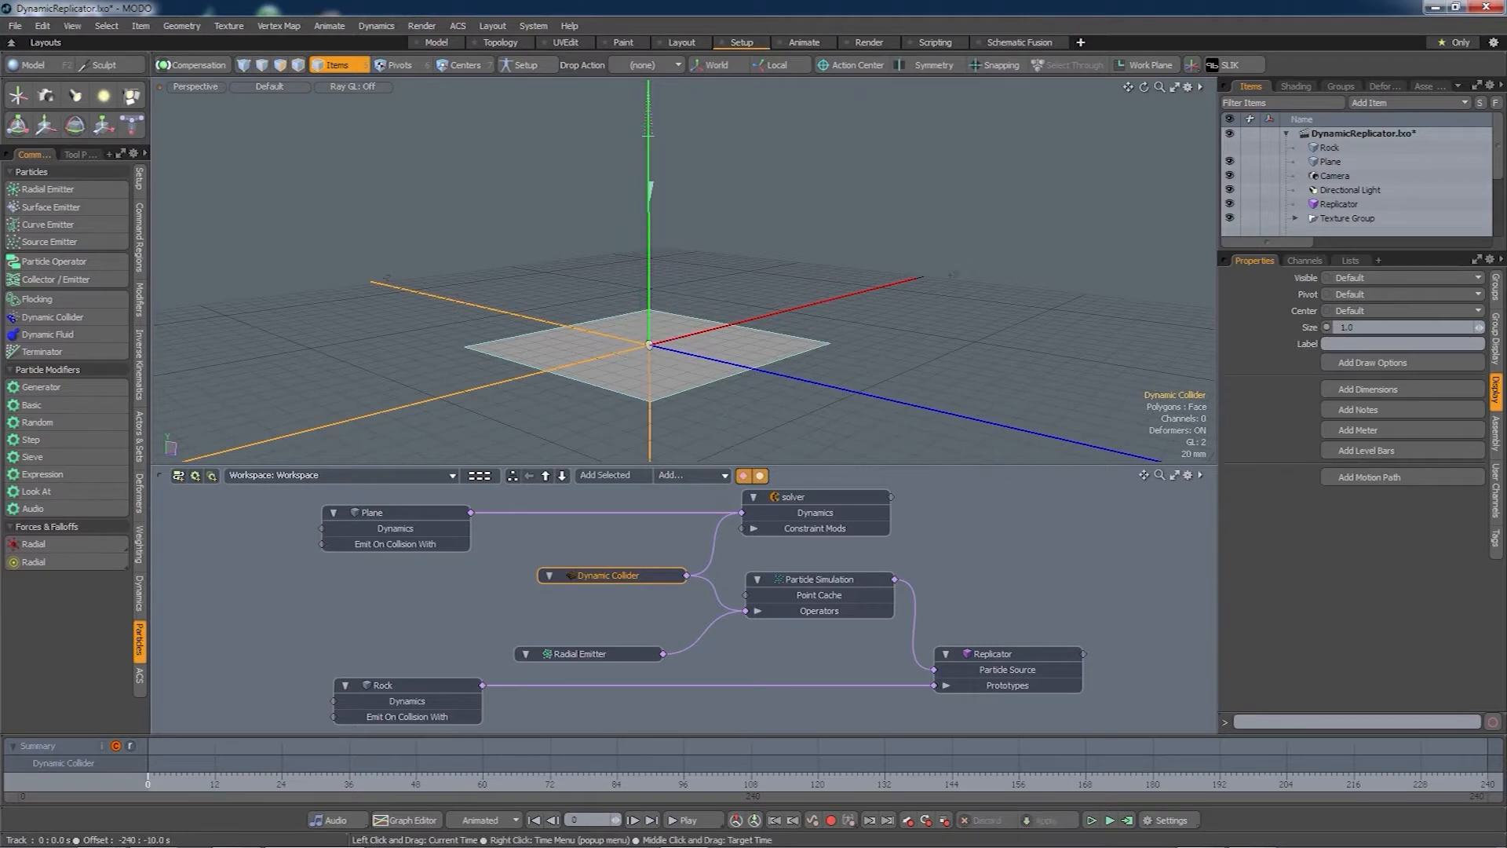
left_click_drag(165, 782, 1040, 782)
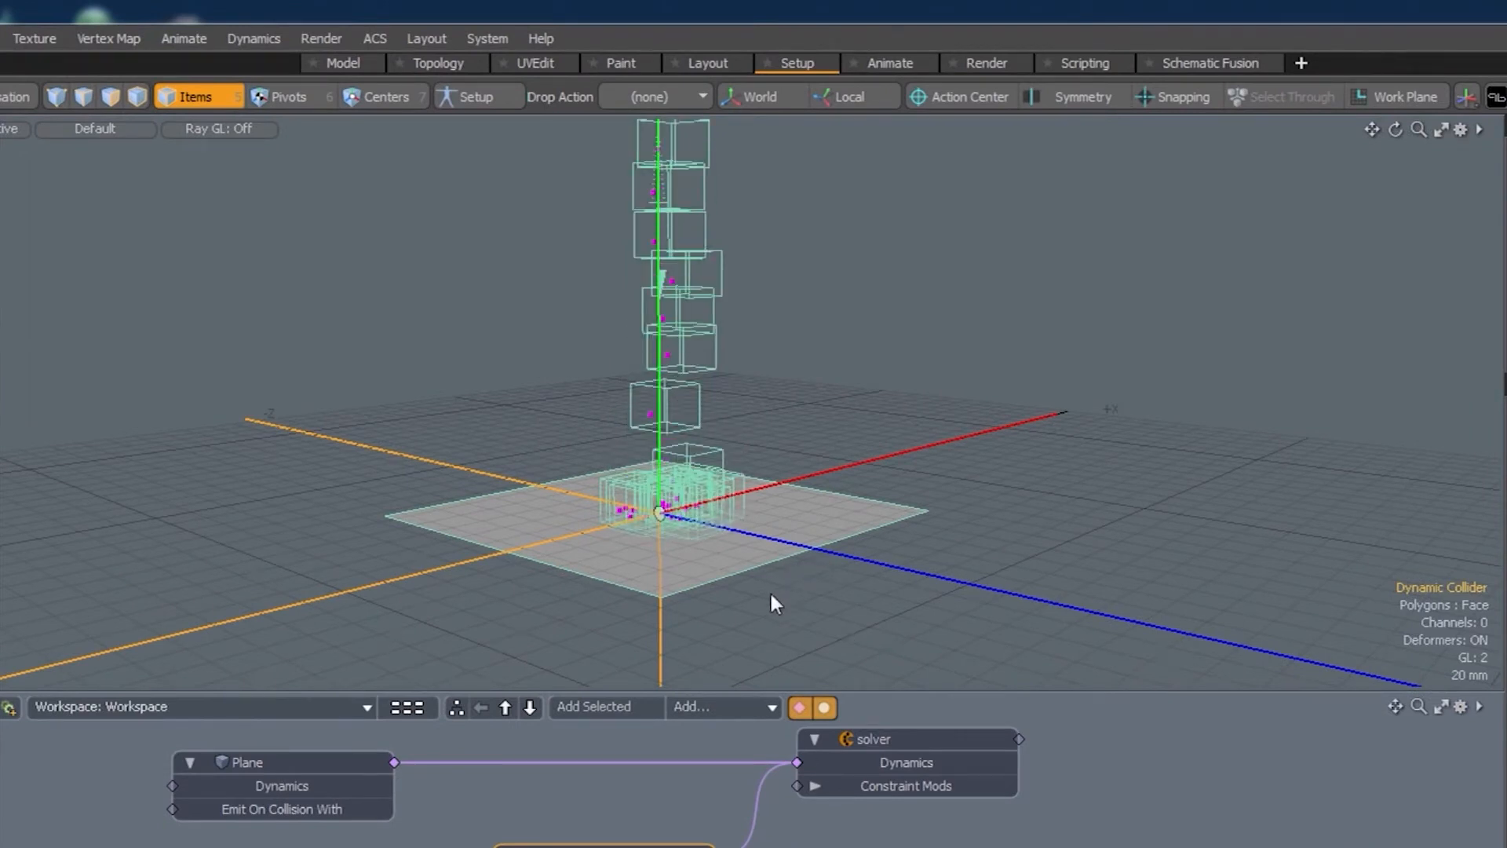
left_click_drag(743, 579, 724, 433, "alt")
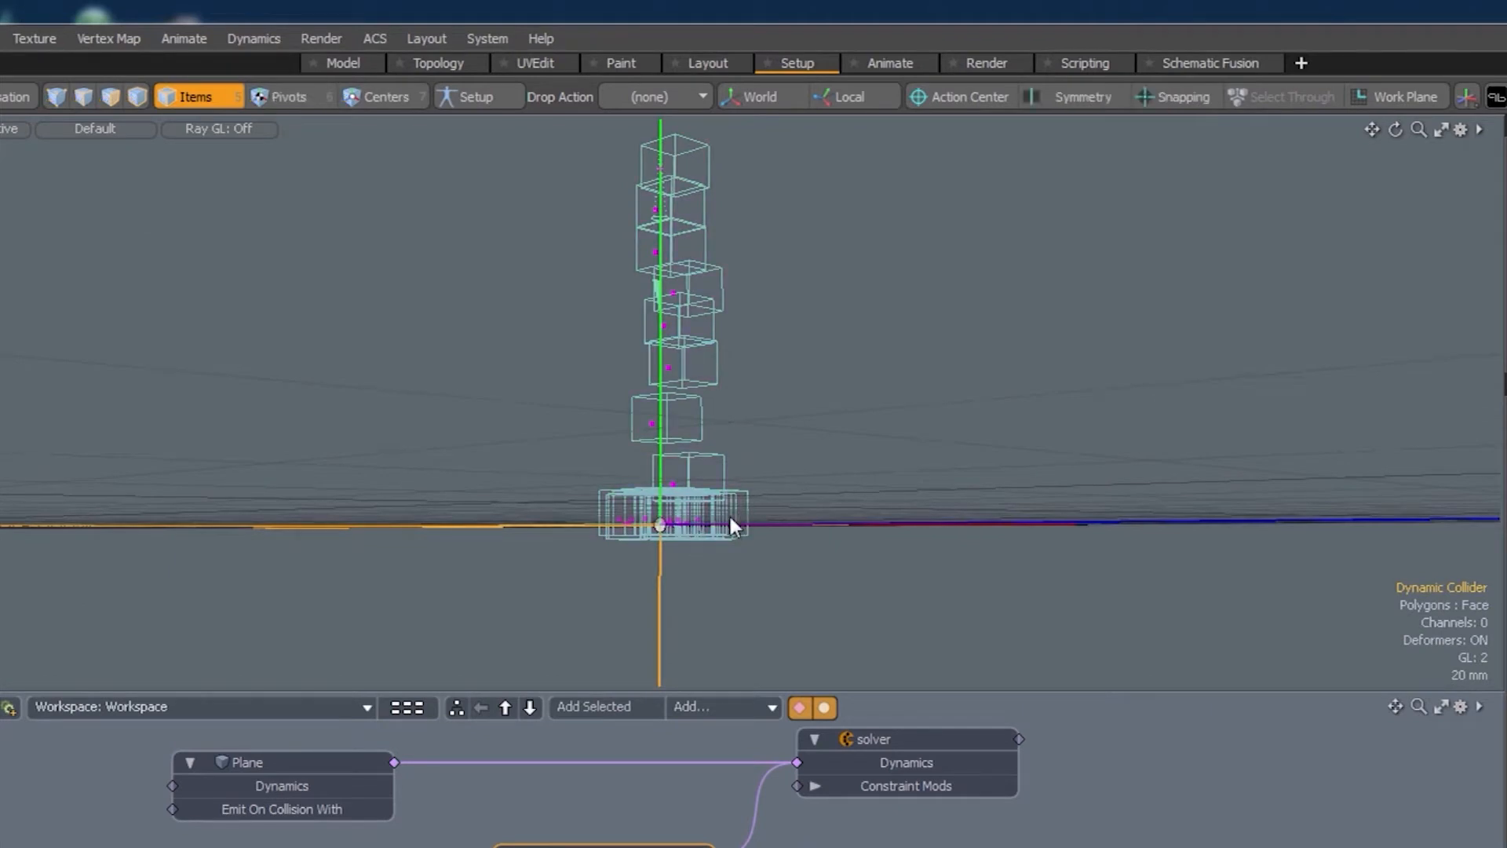
left_click_drag(687, 506, 660, 669, "alt")
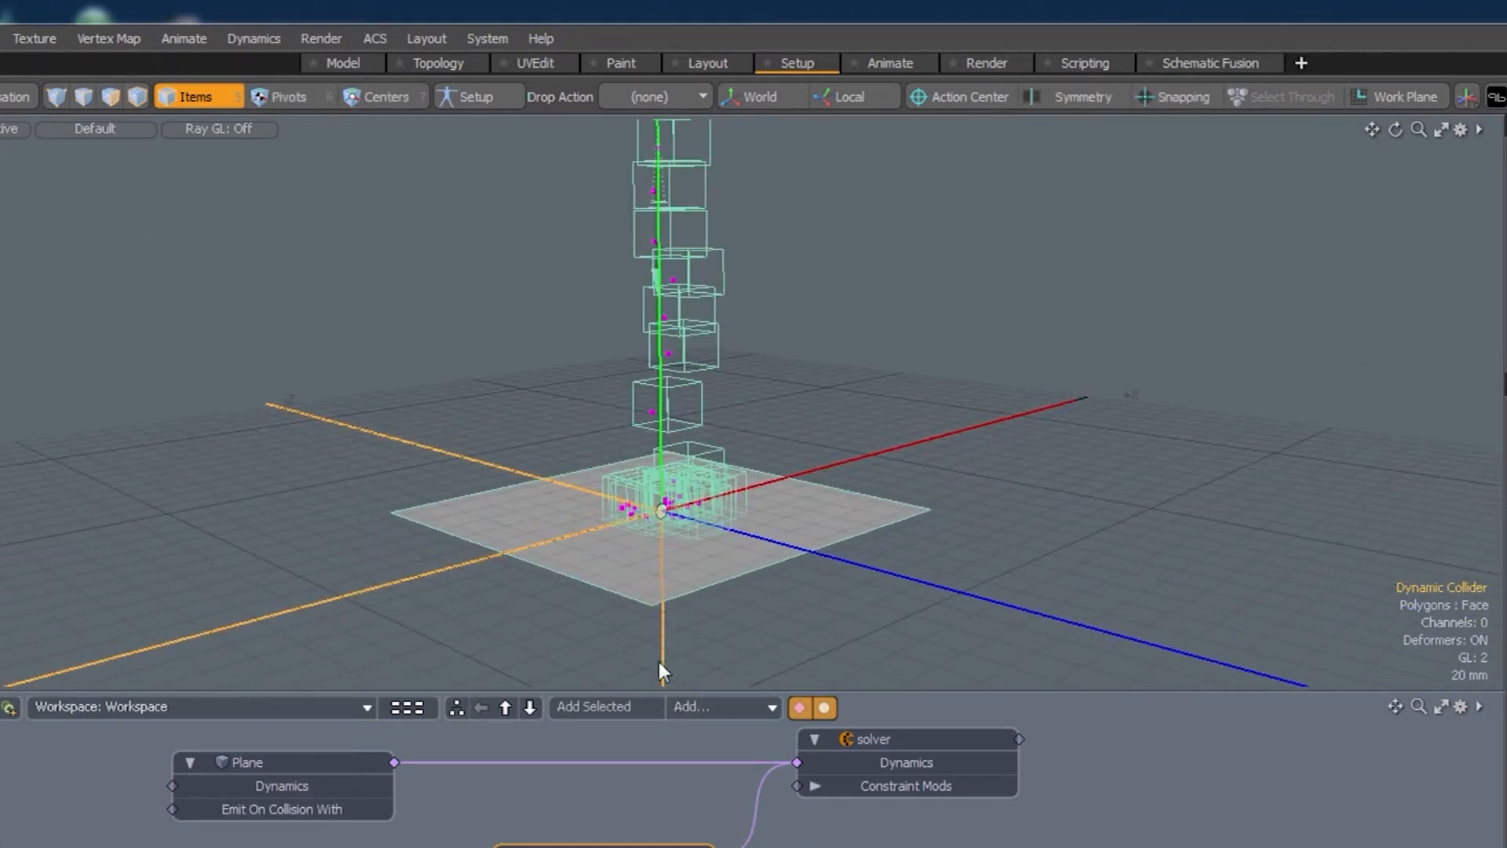
key("F9")
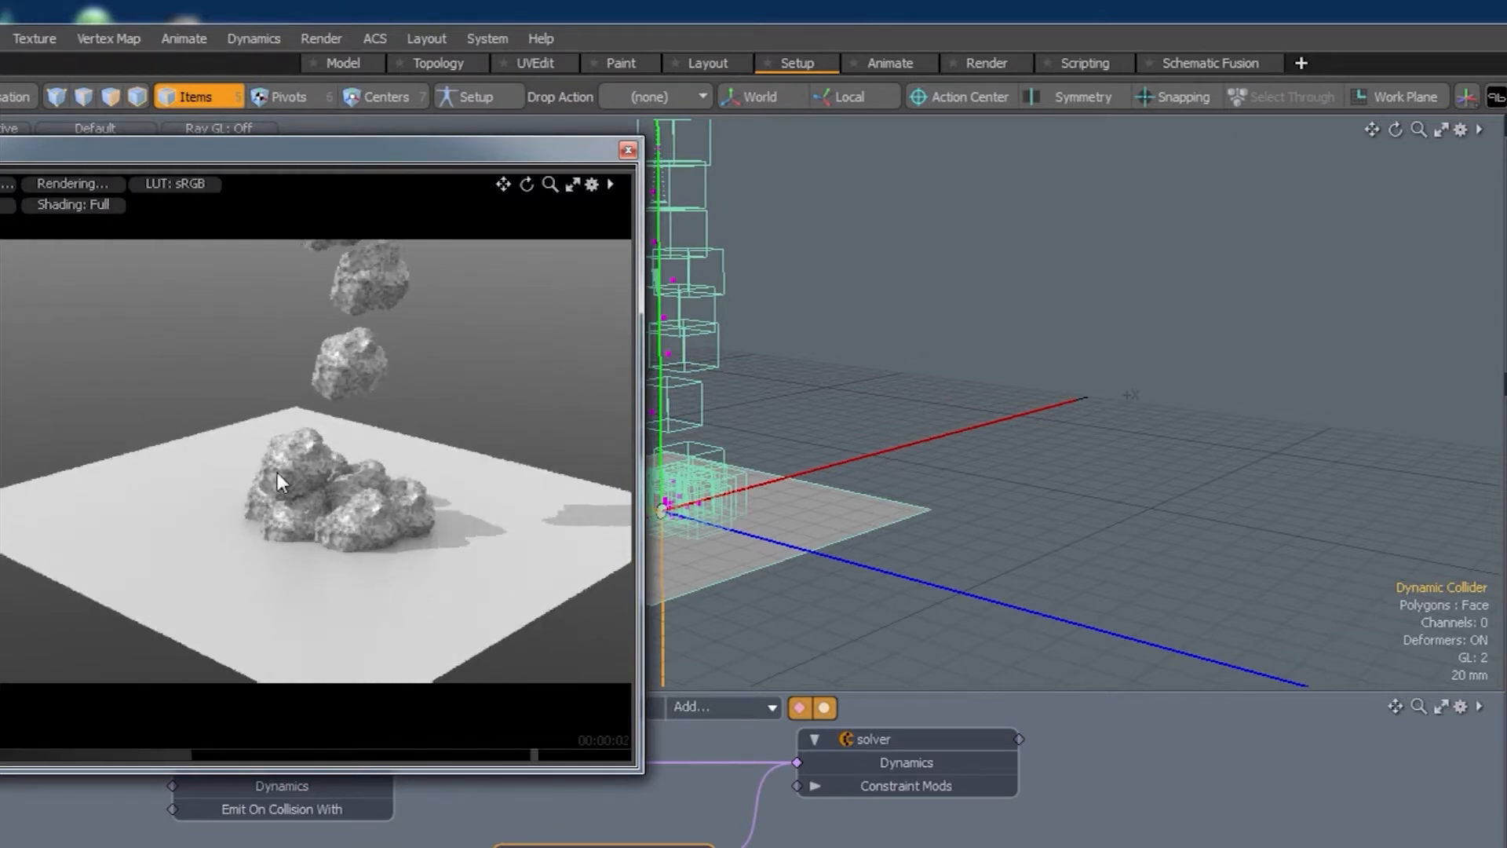
- Zoom and orbit the preview render to inspect the rock pile up close, then close it
scroll(353, 514, "up", 2)
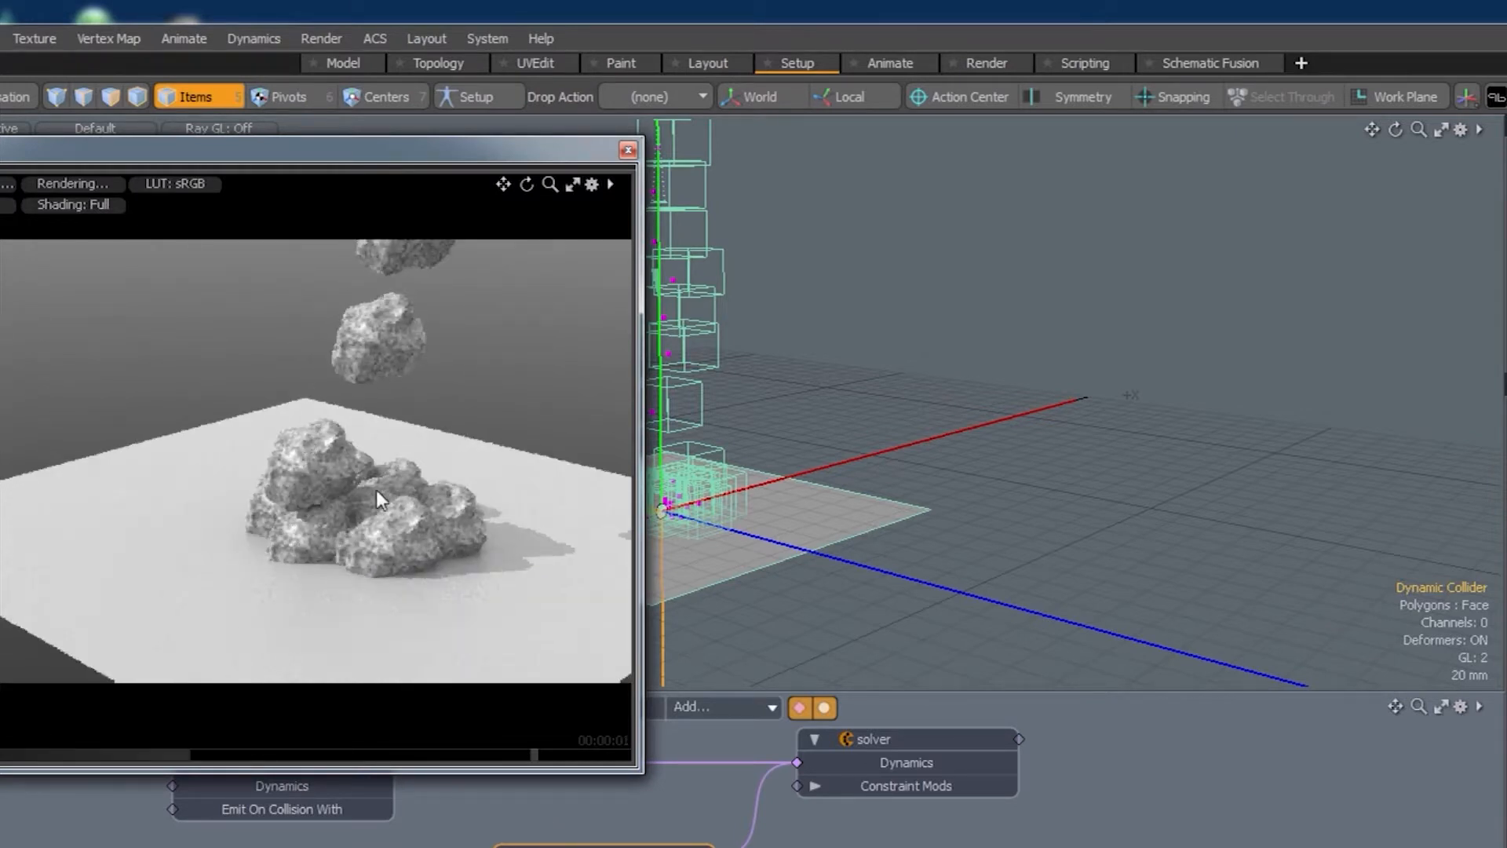
mouse_move(441, 558)
left_mouse_down("alt")
mouse_move(441, 594)
mouse_move(429, 533)
left_mouse_up("alt")
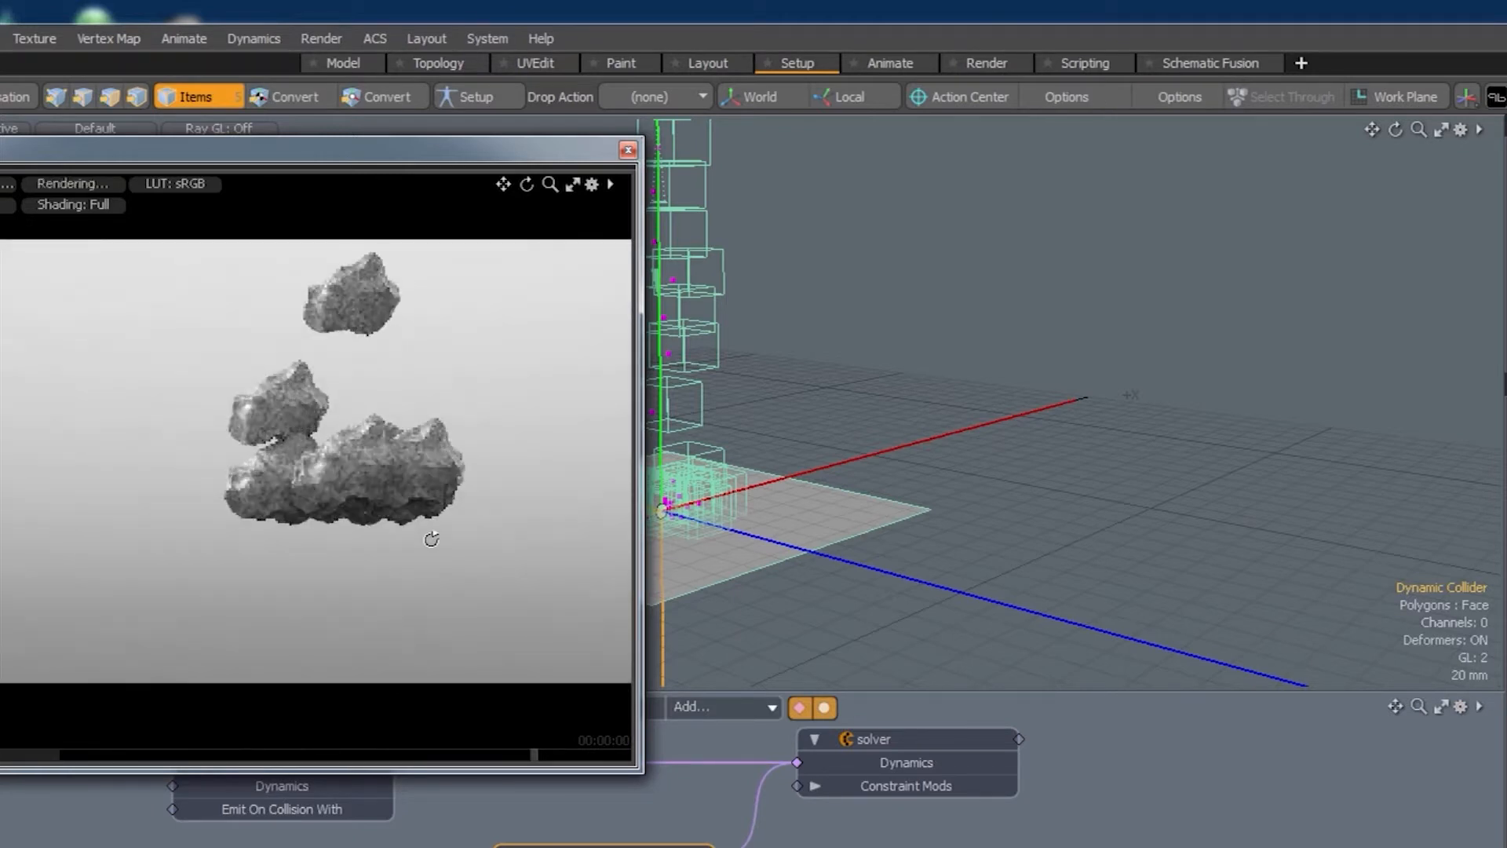
left_click_drag(428, 498, 420, 564, "alt")
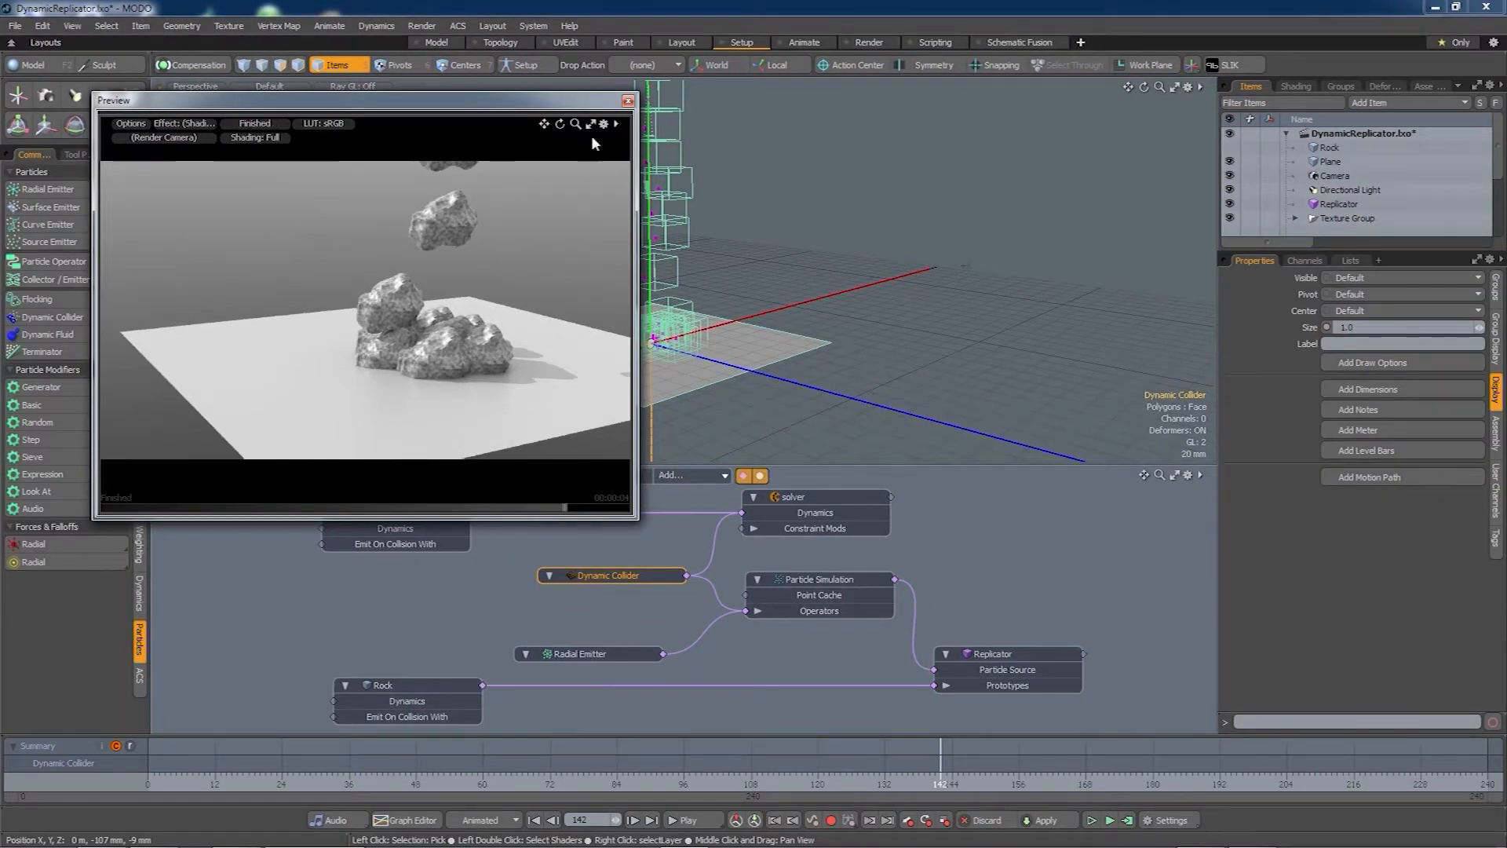
left_click(628, 102)
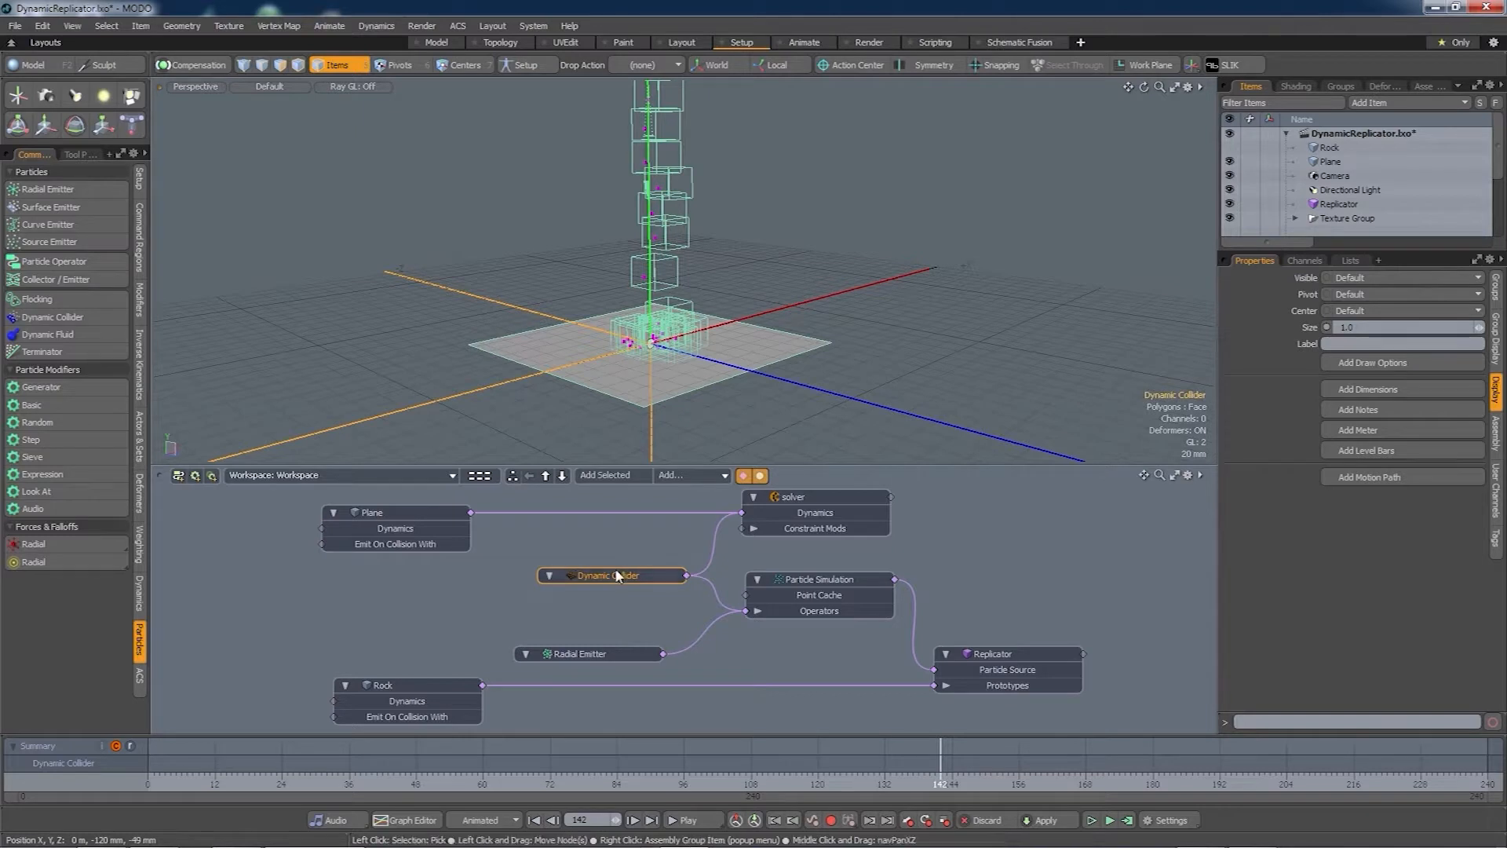
- Delete the Dynamic Collider node from the schematic
middle_click_drag(616, 549, 660, 547)
left_click(653, 579)
key("Delete")
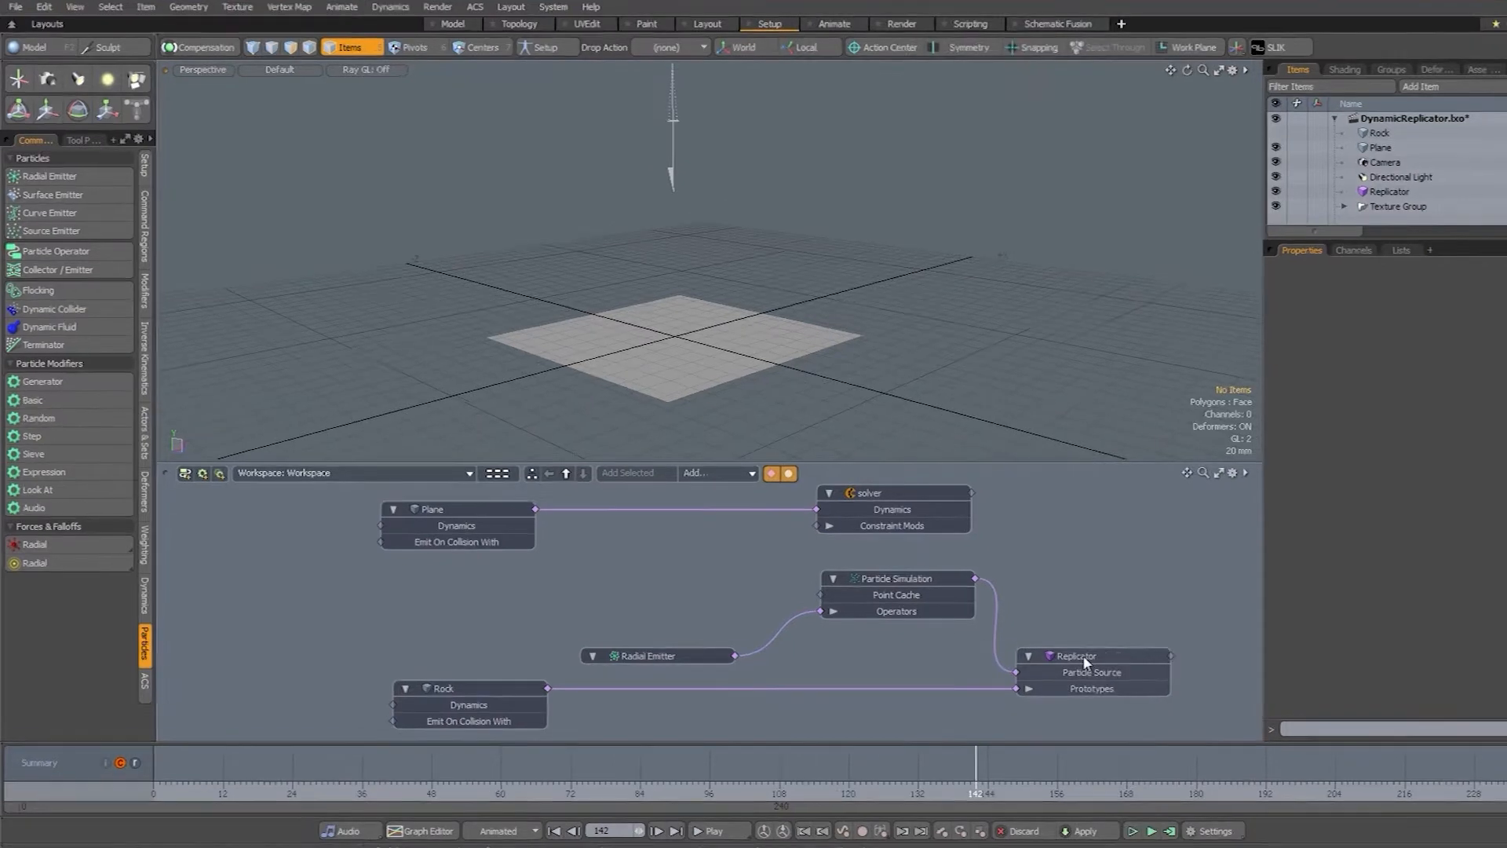
- Make the Replicator an active rigid body, move its Dynamic Replicator node lower, and select Rock
left_click(1086, 662)
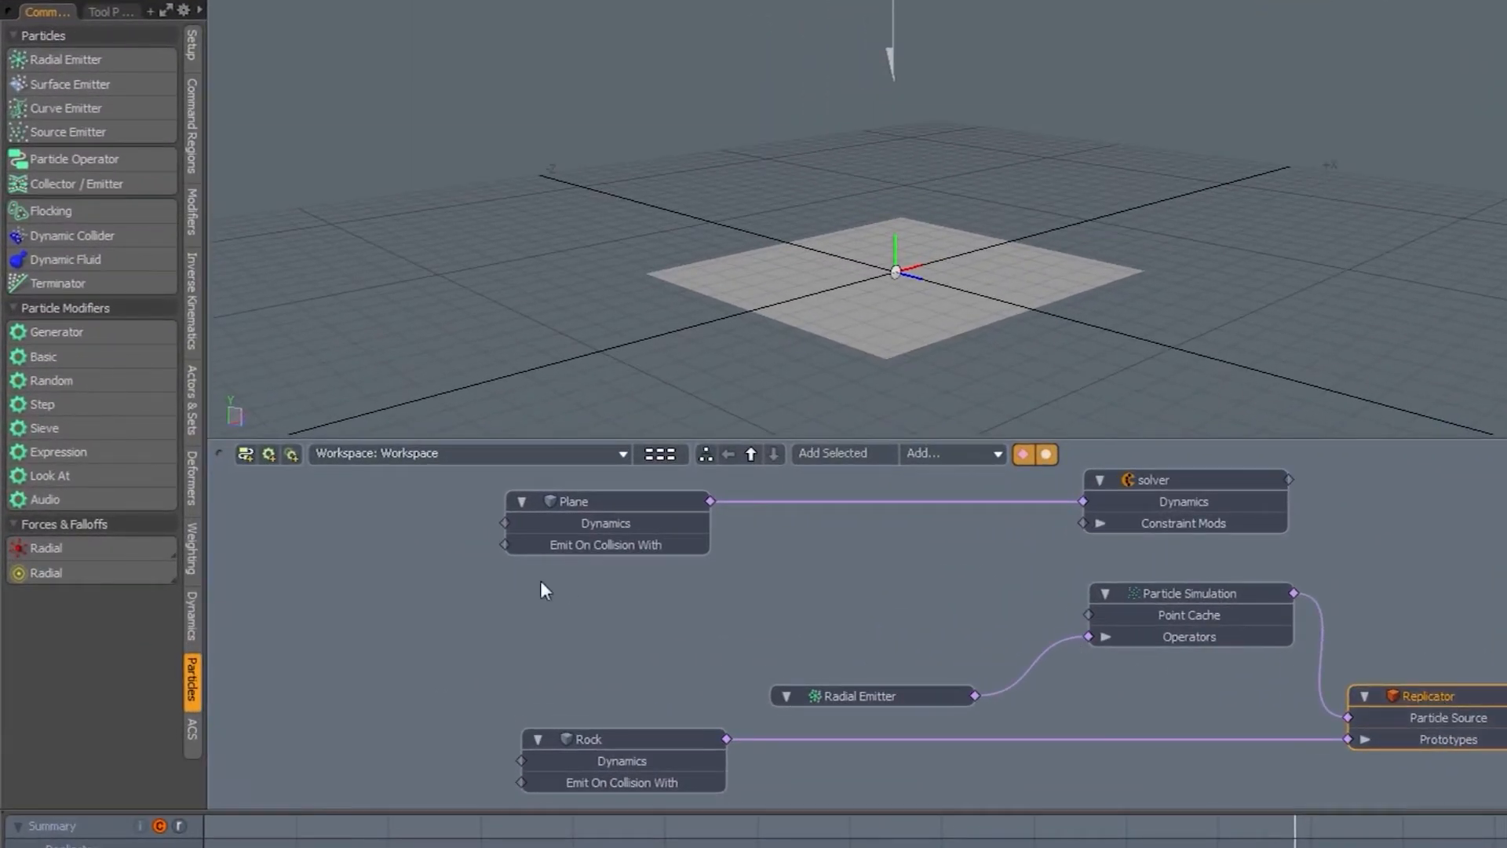
left_click(190, 615)
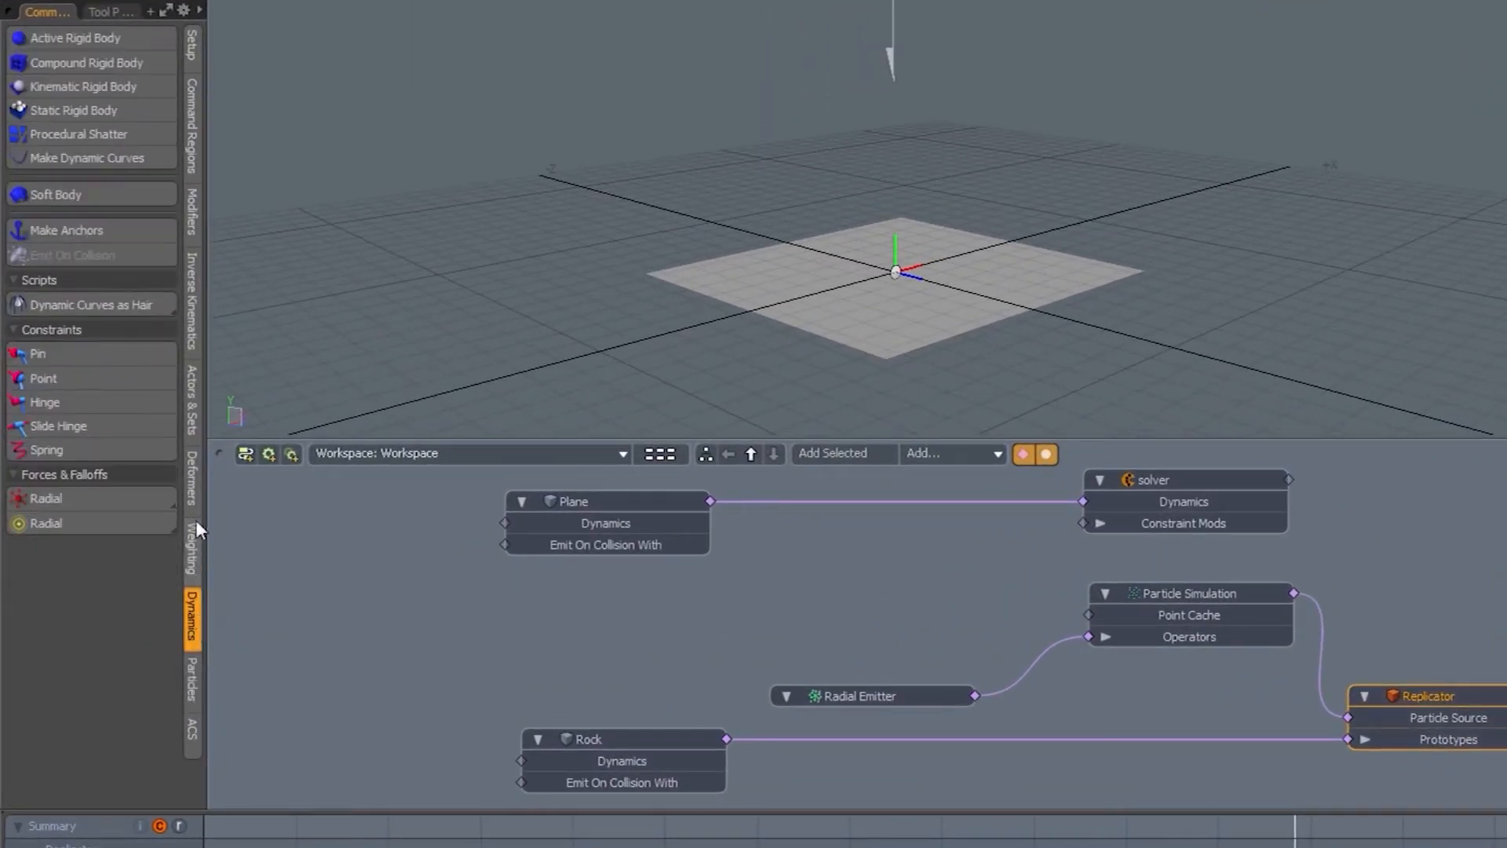
left_click(87, 40)
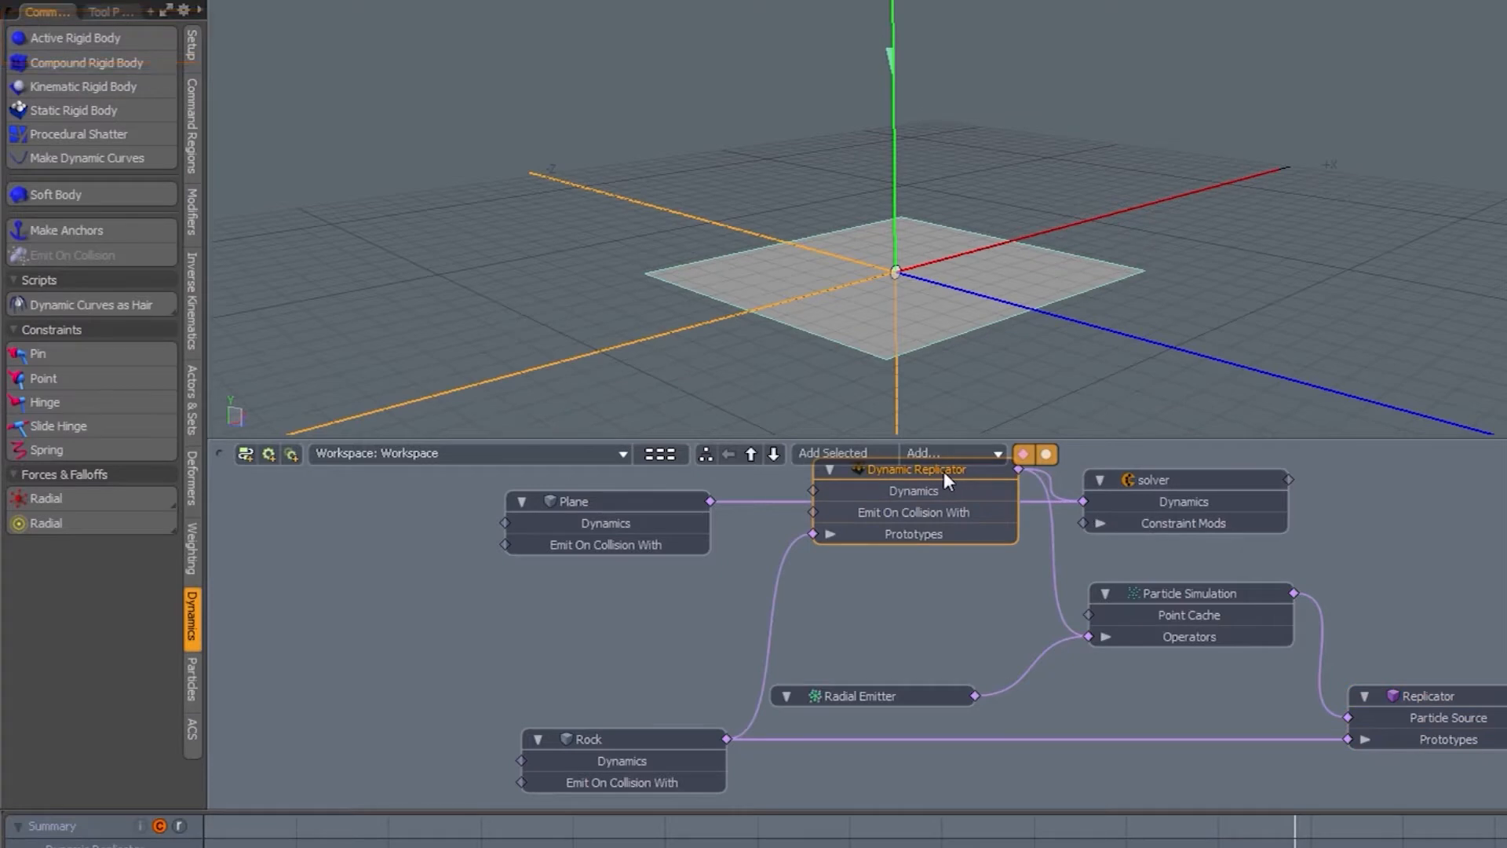
left_click_drag(945, 471, 917, 557)
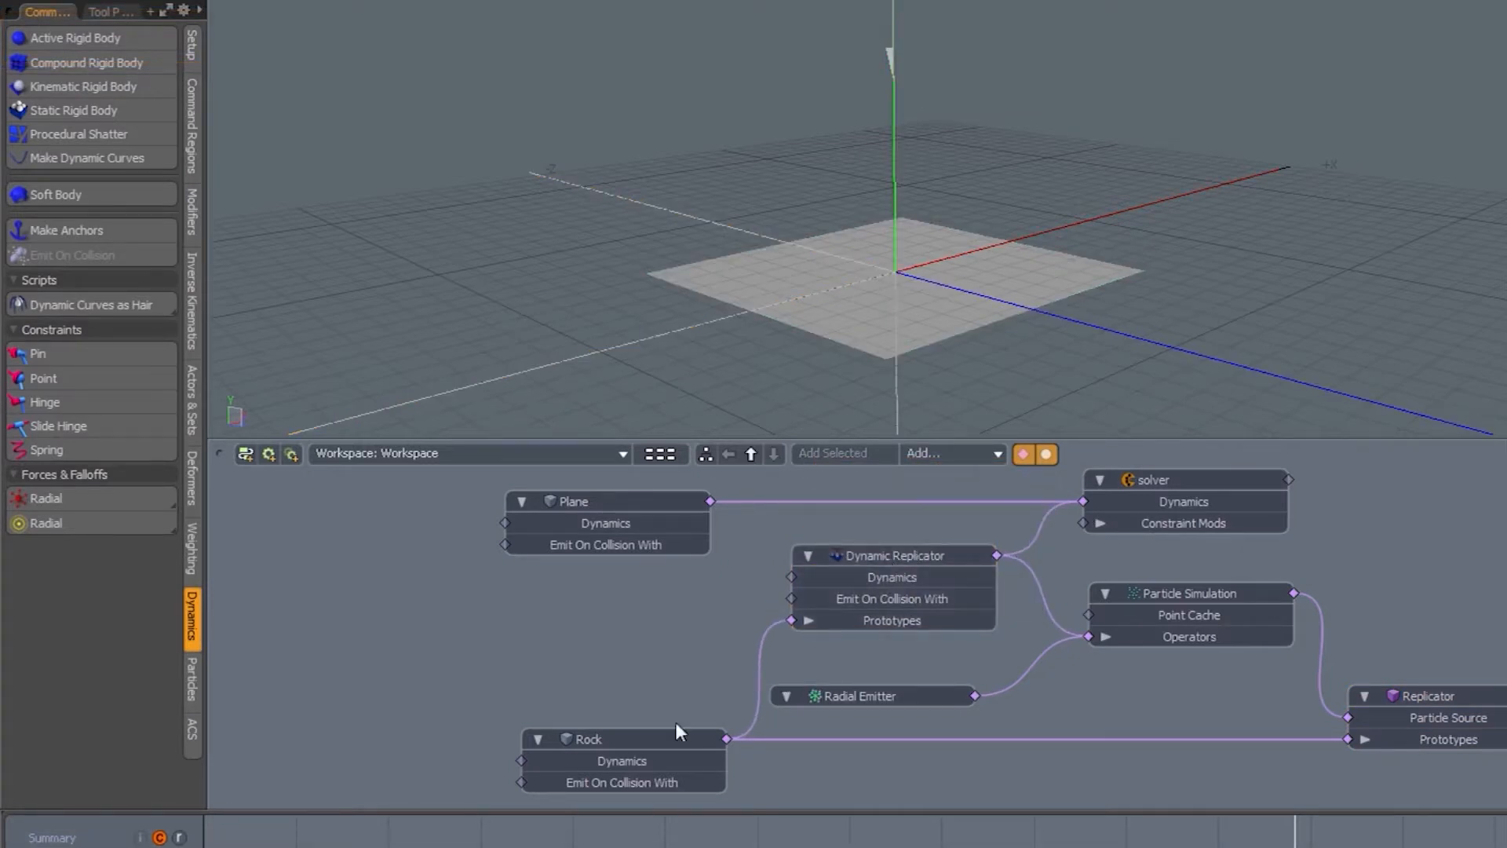
left_click(643, 743)
left_click(656, 686)
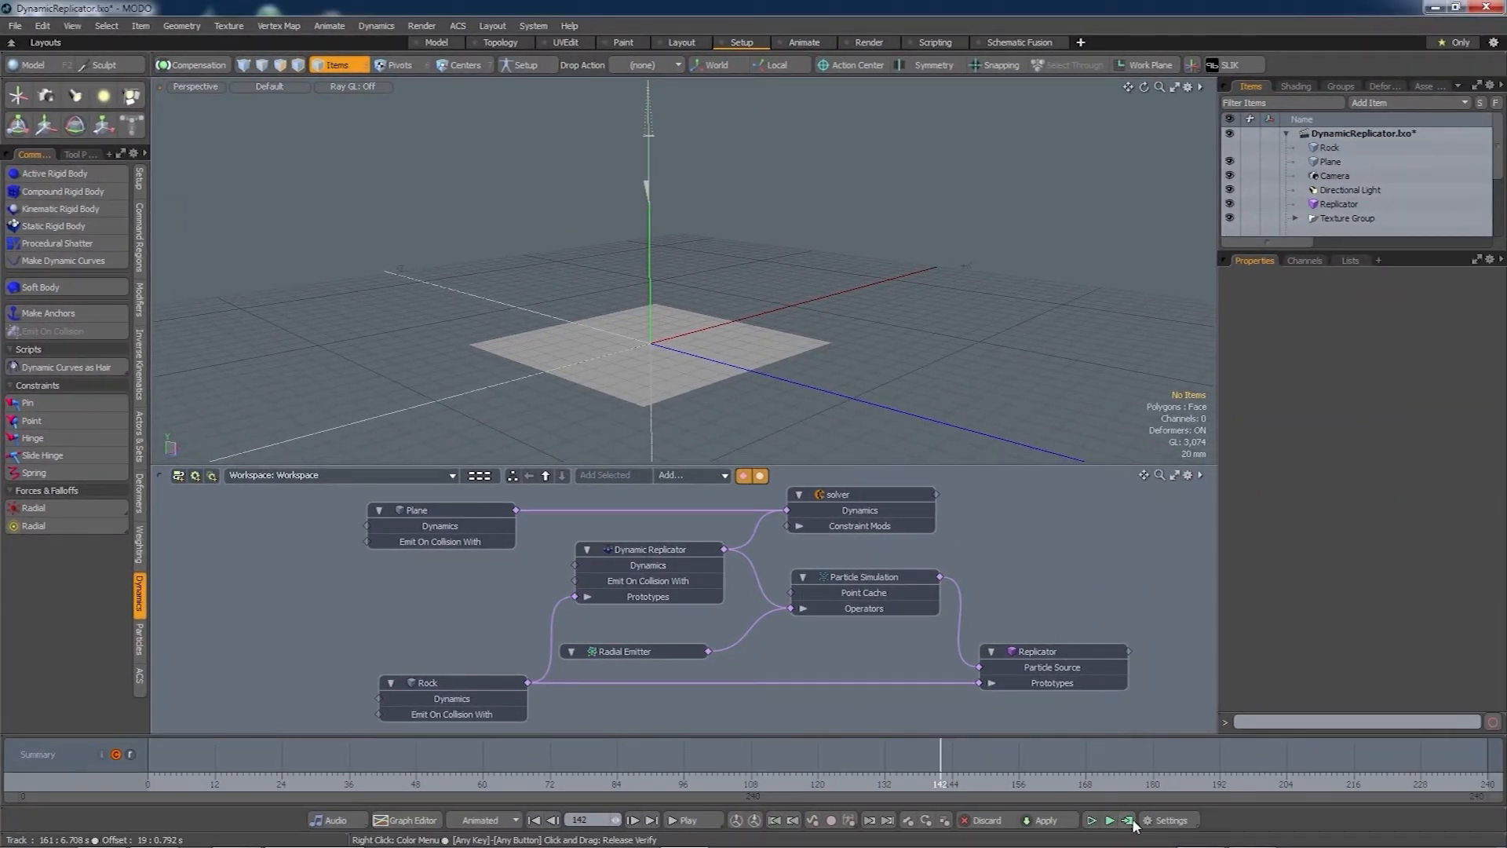
- Test the live simulation, compute it over frames 0–240, and open a preview render
left_click(1109, 820)
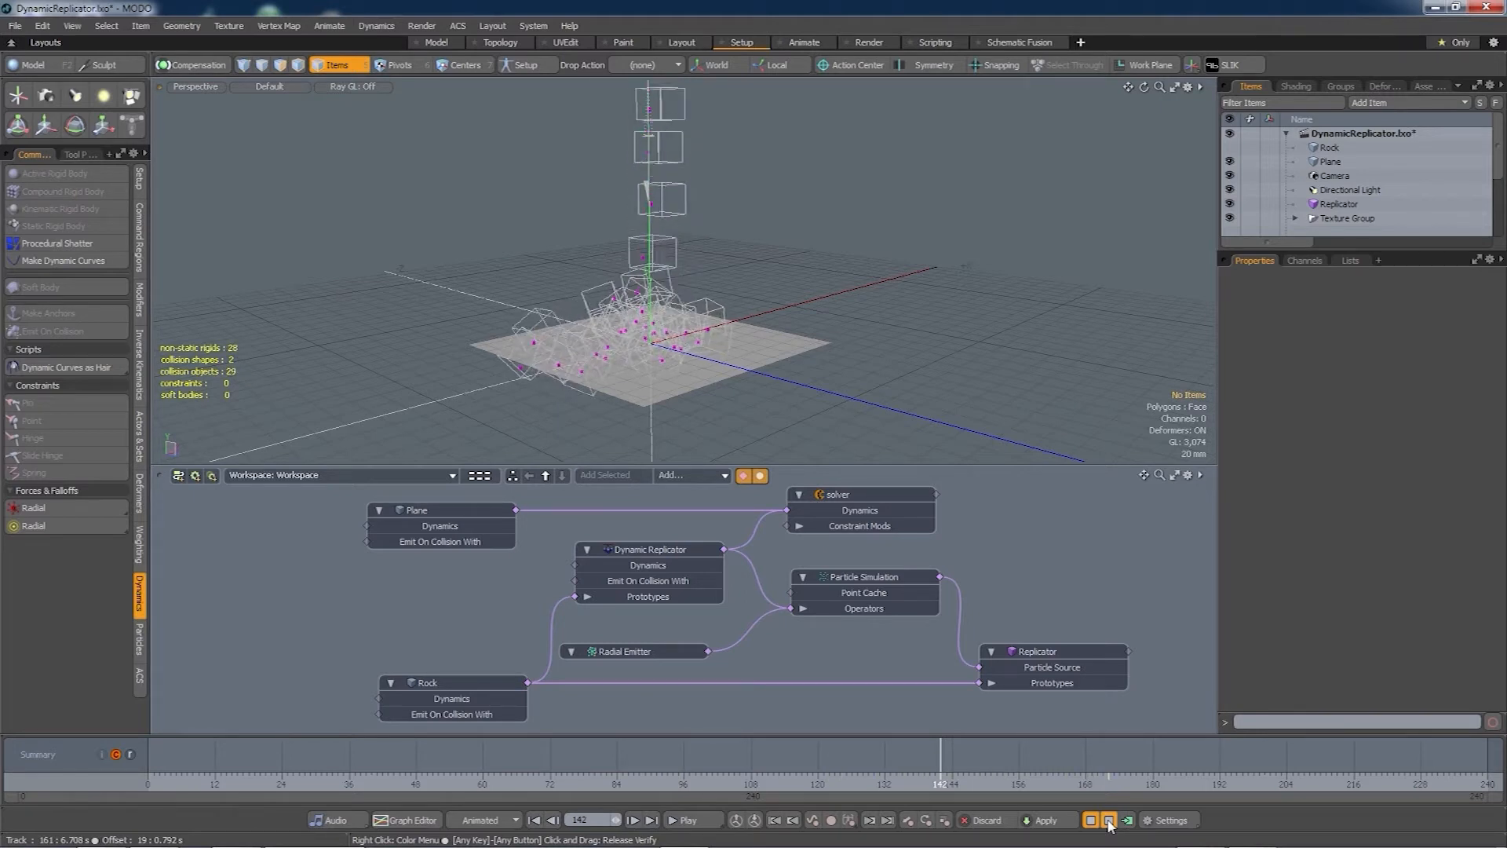
left_click(1108, 819)
left_click(1128, 819)
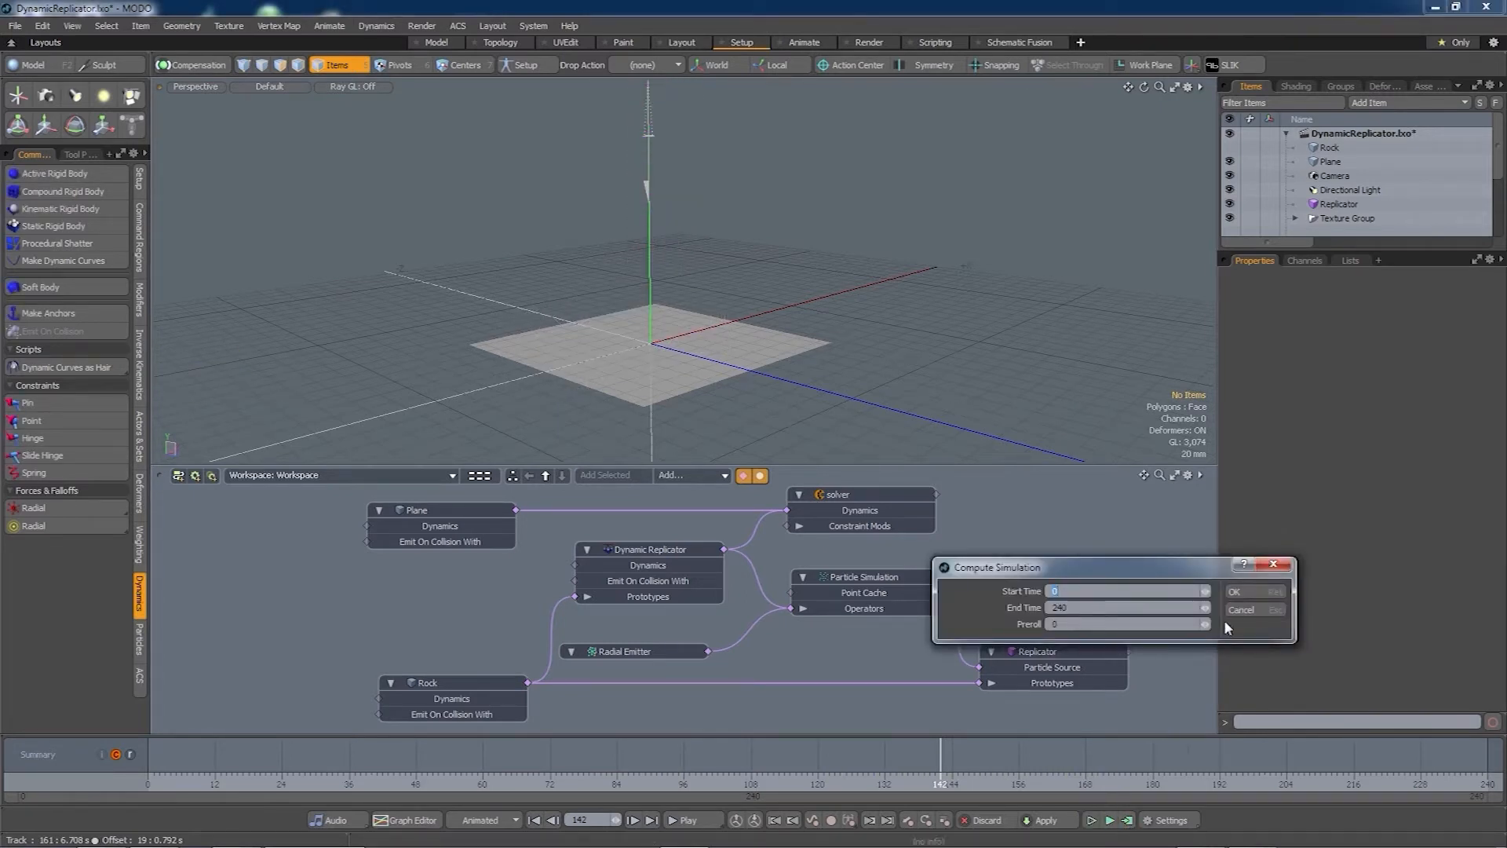
left_click(1254, 589)
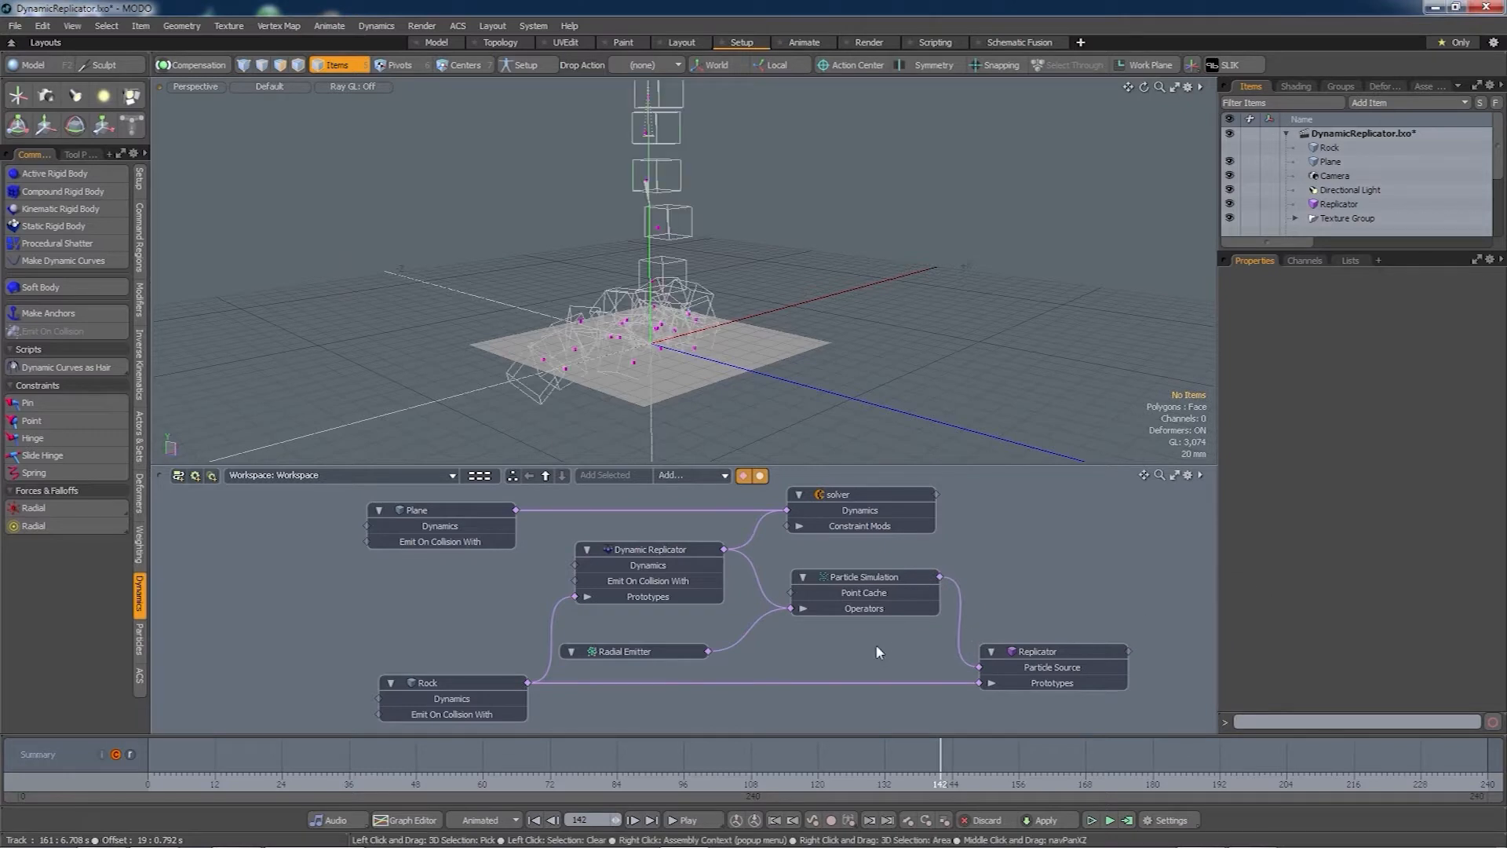
key("alt+F9")
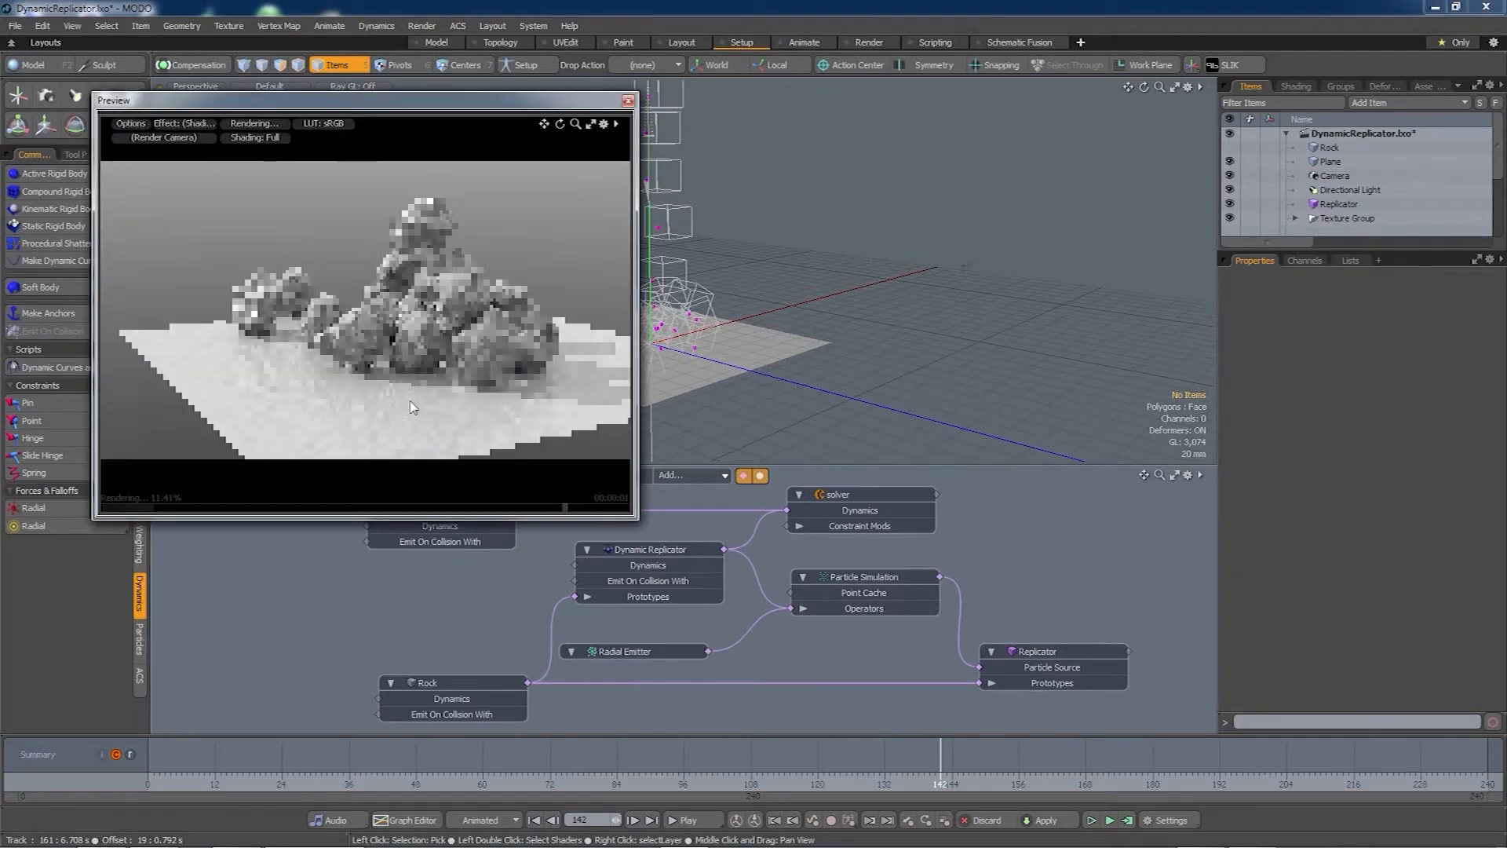
- Orbit the preview camera to view the rock pile edge-on and from above, then close it
left_click_drag(519, 362, 473, 393, "alt")
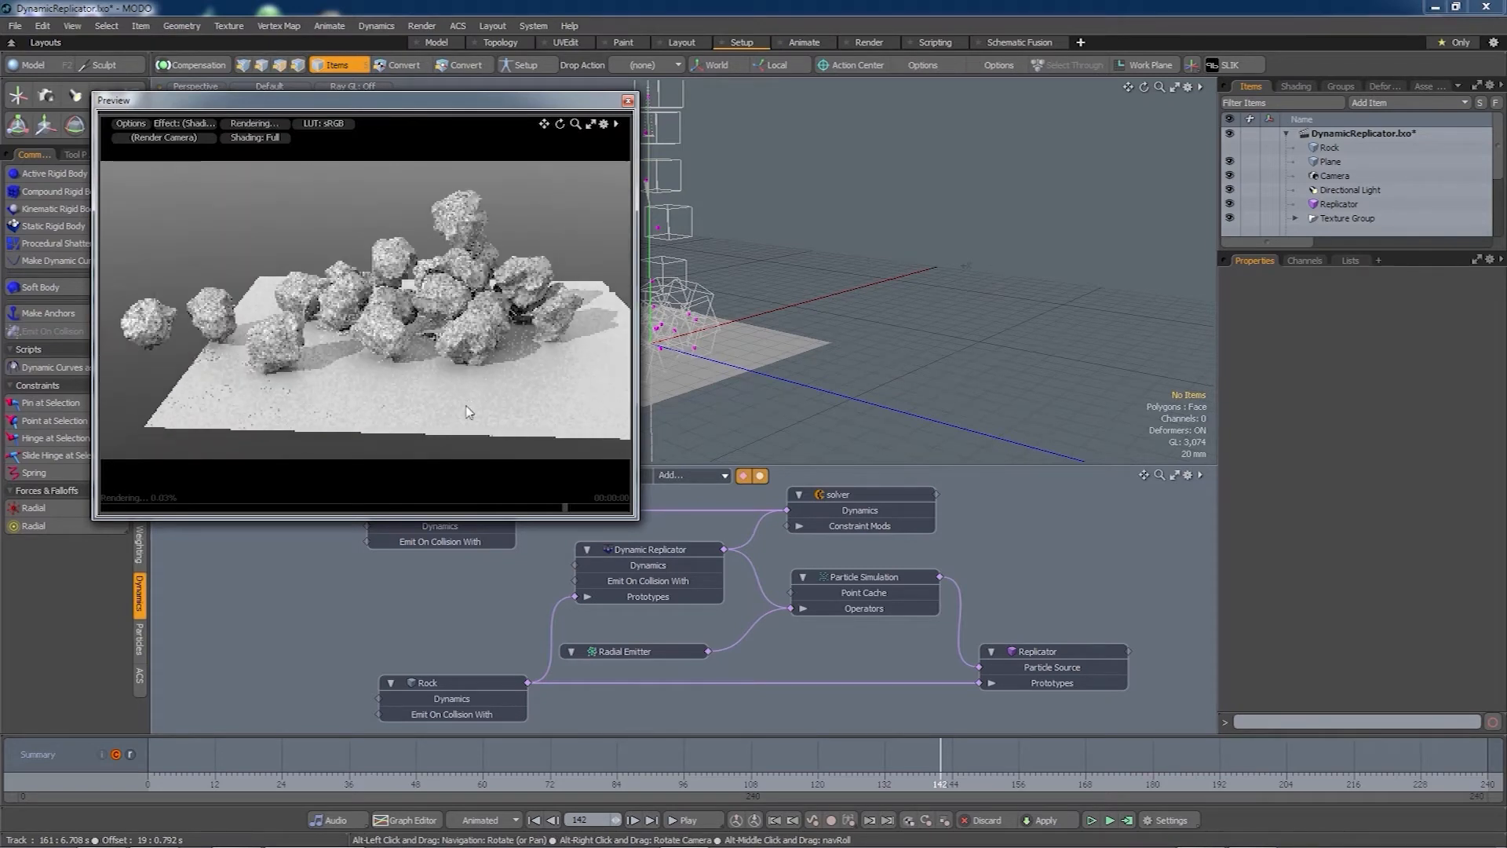
left_click_drag(459, 416, 447, 346, "alt")
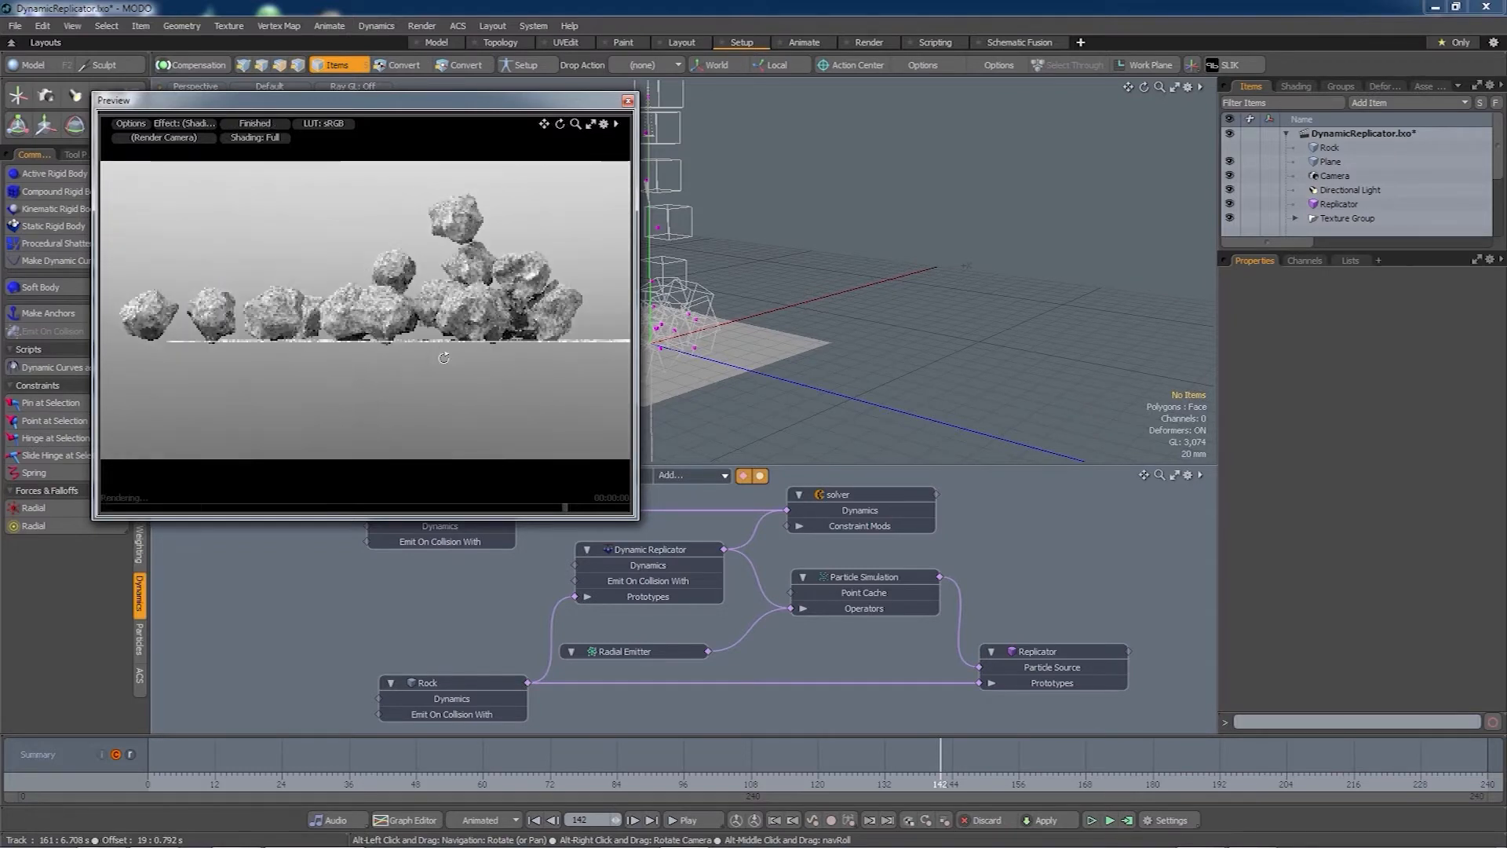
left_click_drag(444, 358, 522, 423, "alt")
left_click(627, 100)
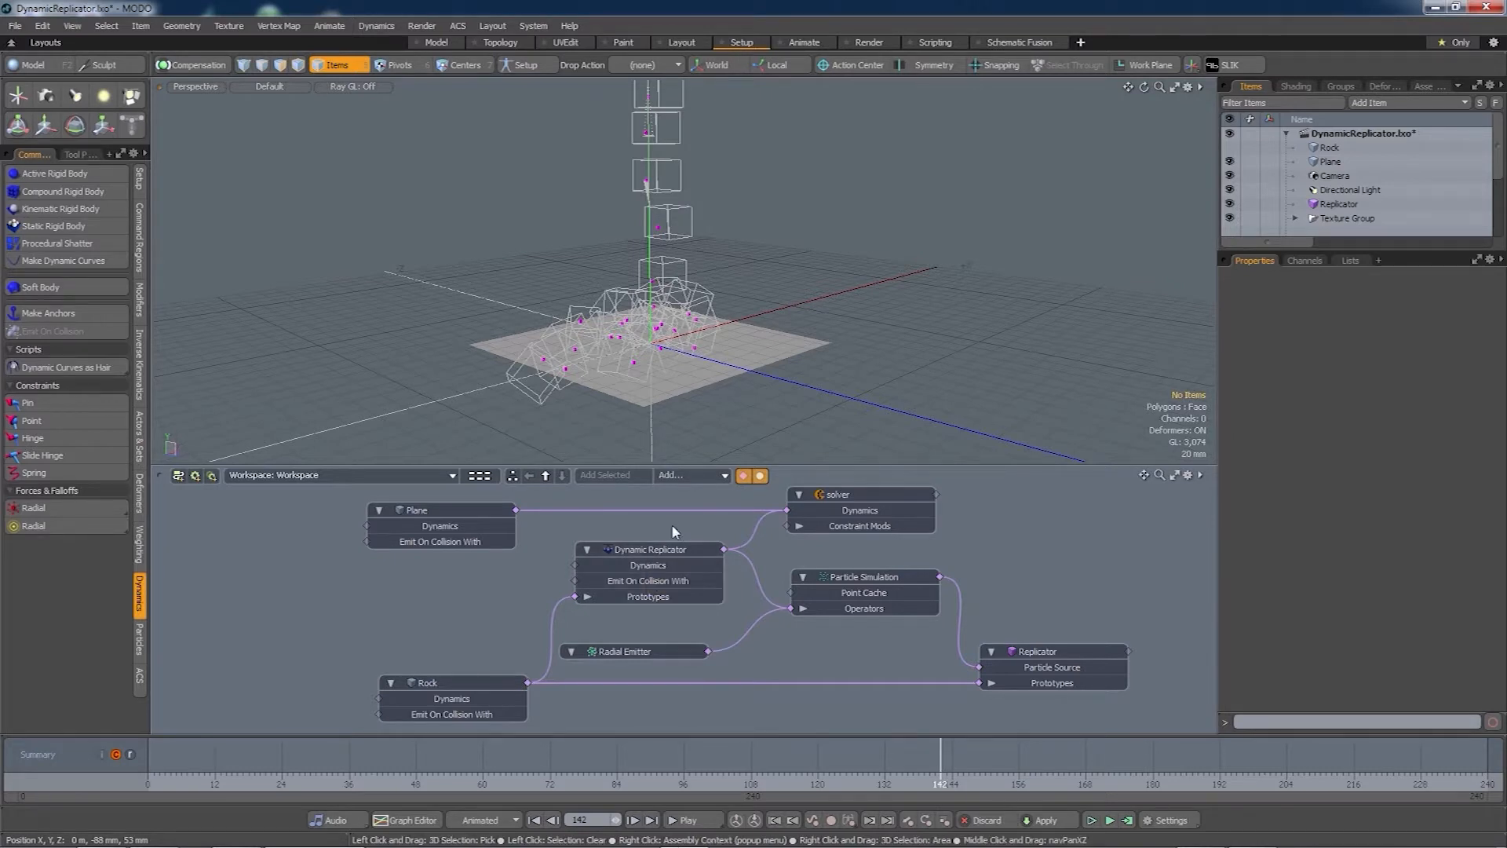
- Select the Dynamic Replicator and change its Collision Shape to Multi Hull
left_click(664, 556)
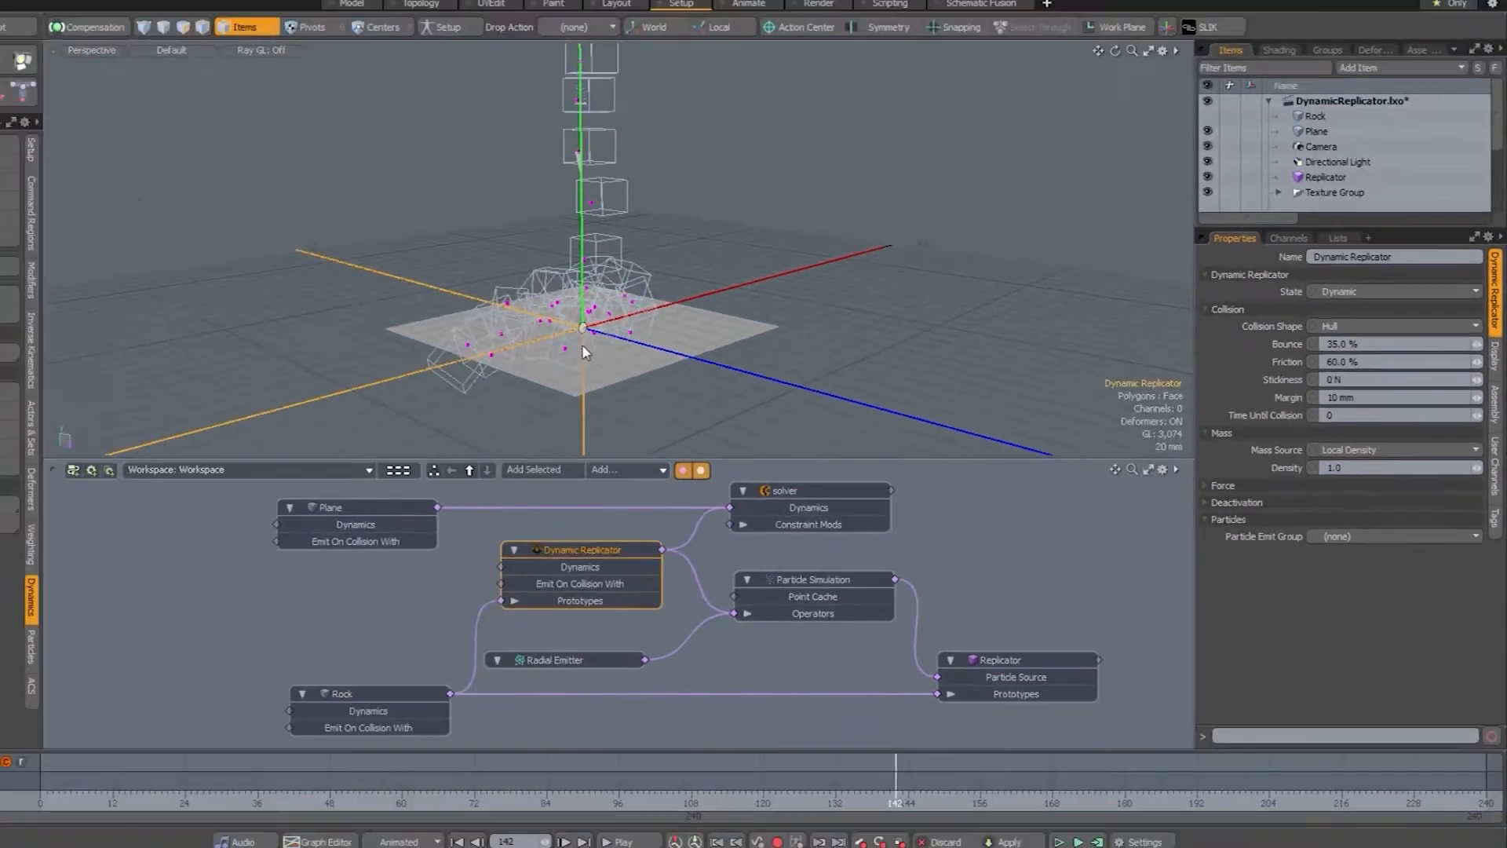
left_click_drag(723, 389, 780, 391, "alt")
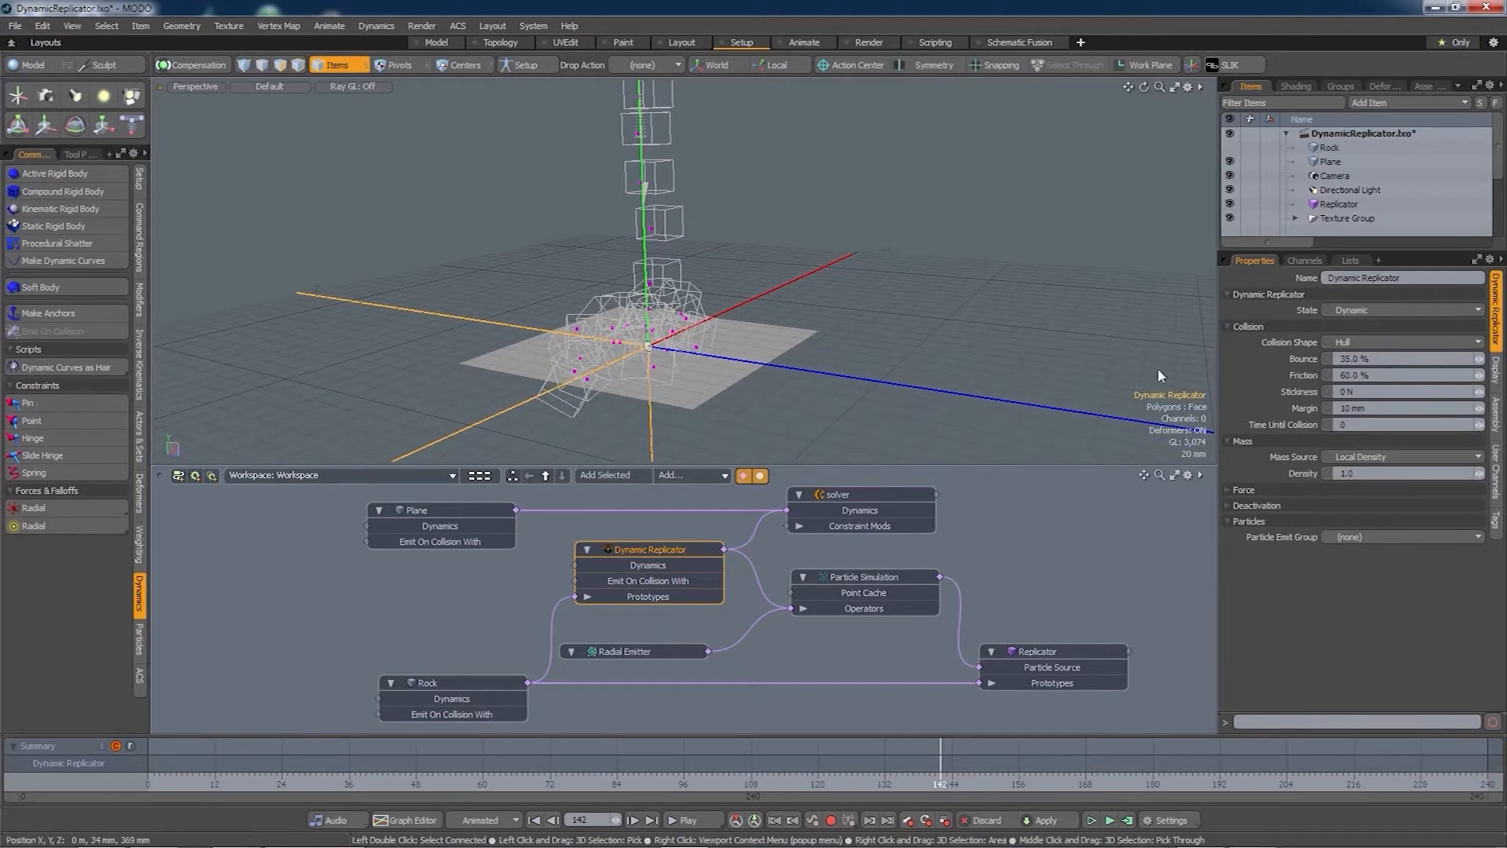
left_click(1356, 343)
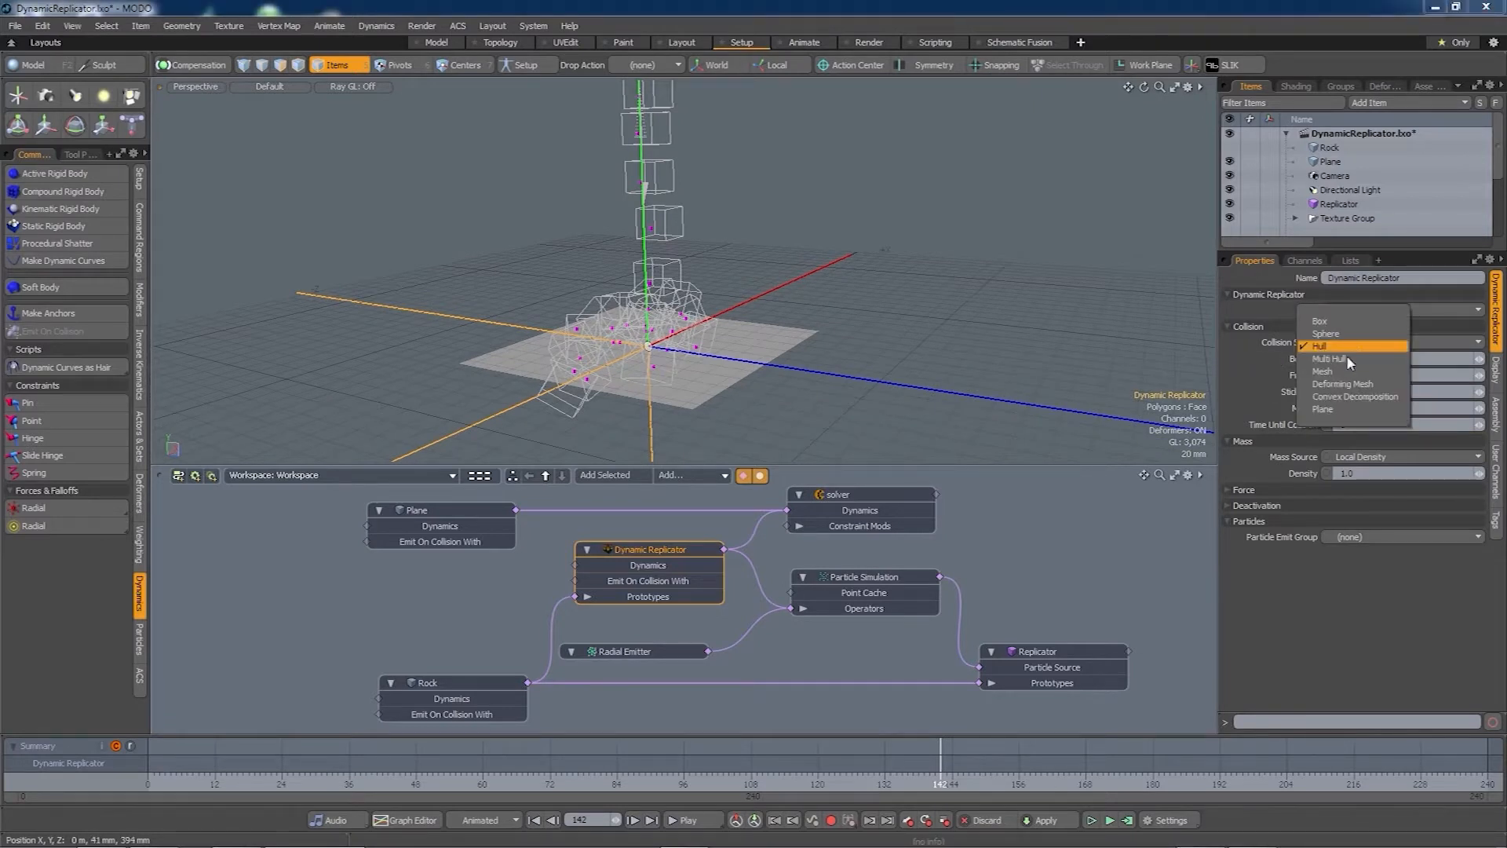
left_click(1344, 360)
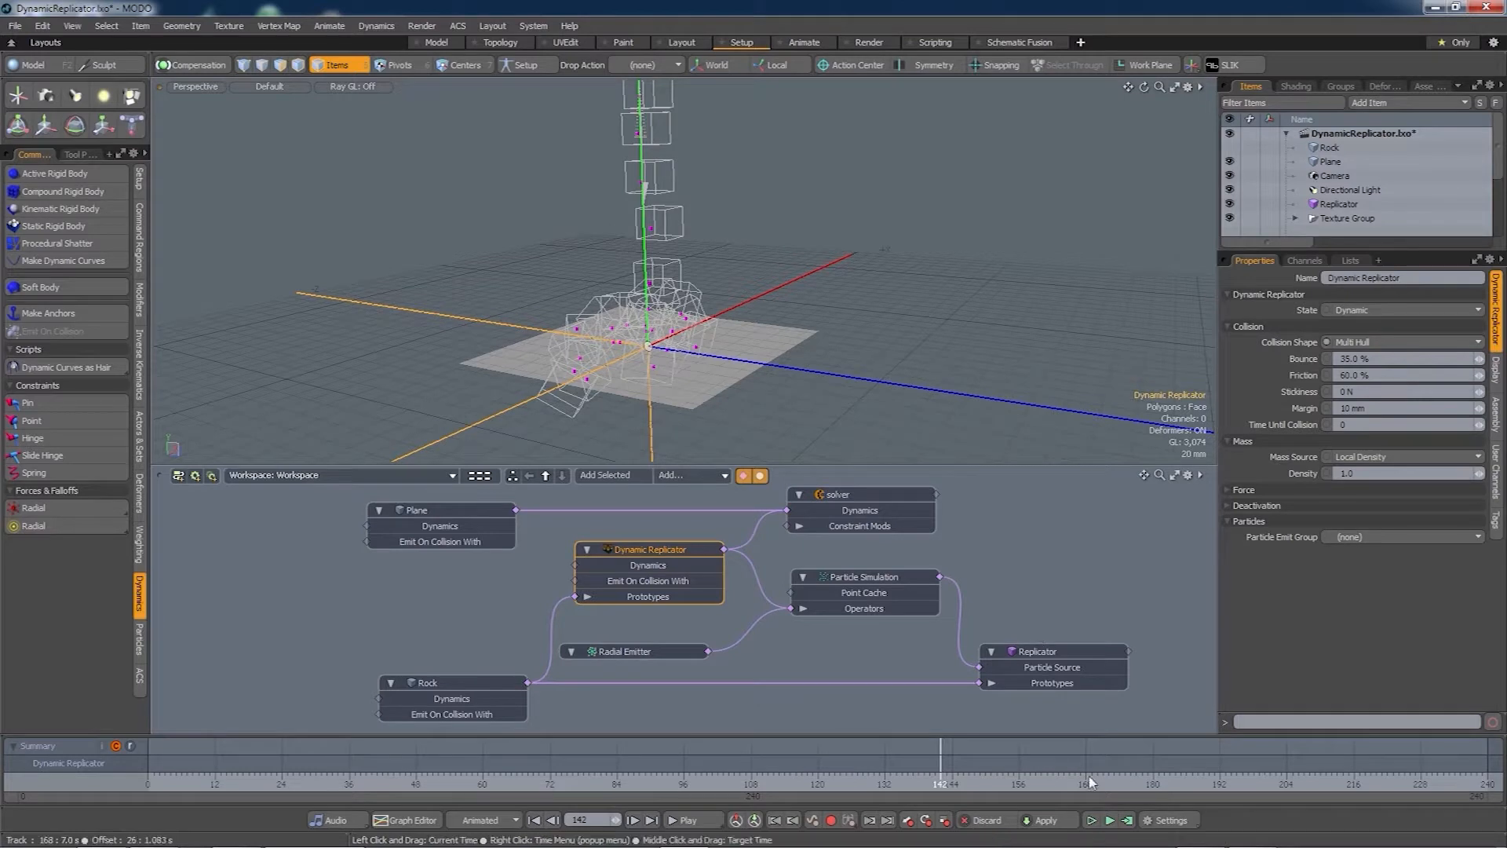
- Recompute the simulation, jump to frame 82 and open a preview render of the rock pile
left_click(1128, 820)
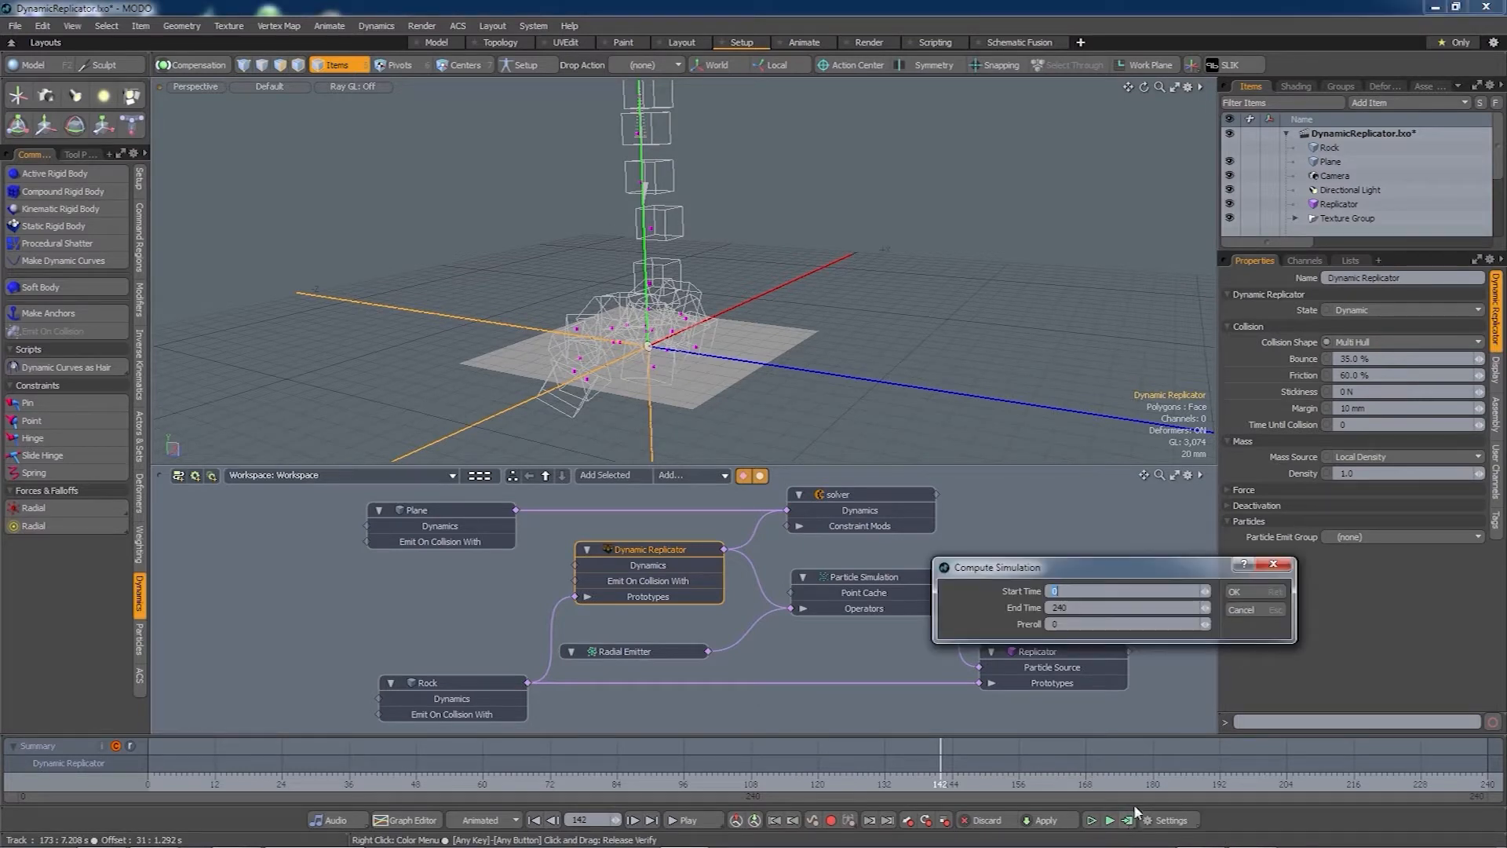
left_click(1245, 591)
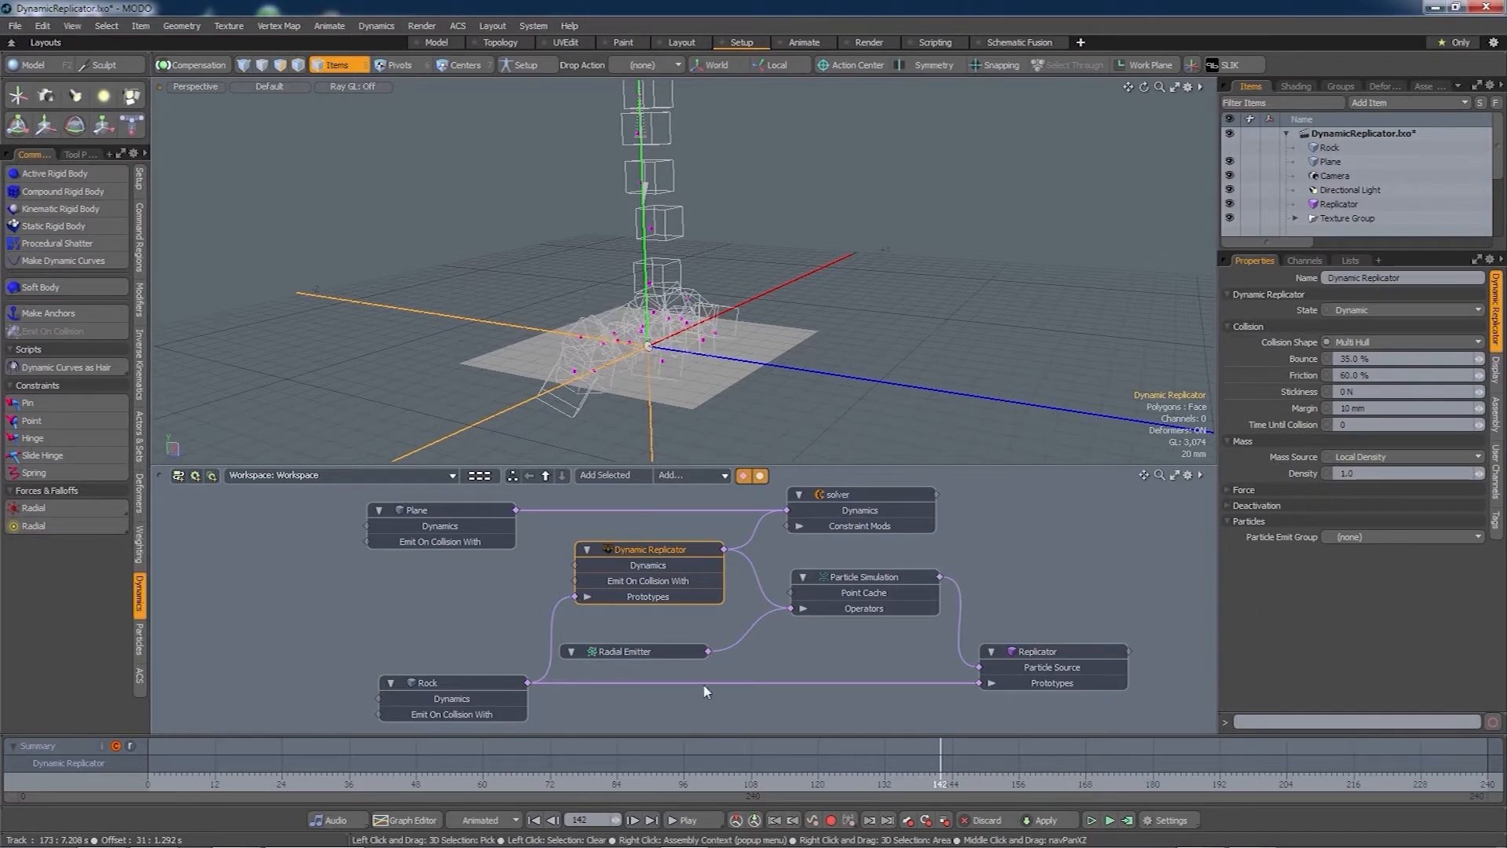
left_click(606, 784)
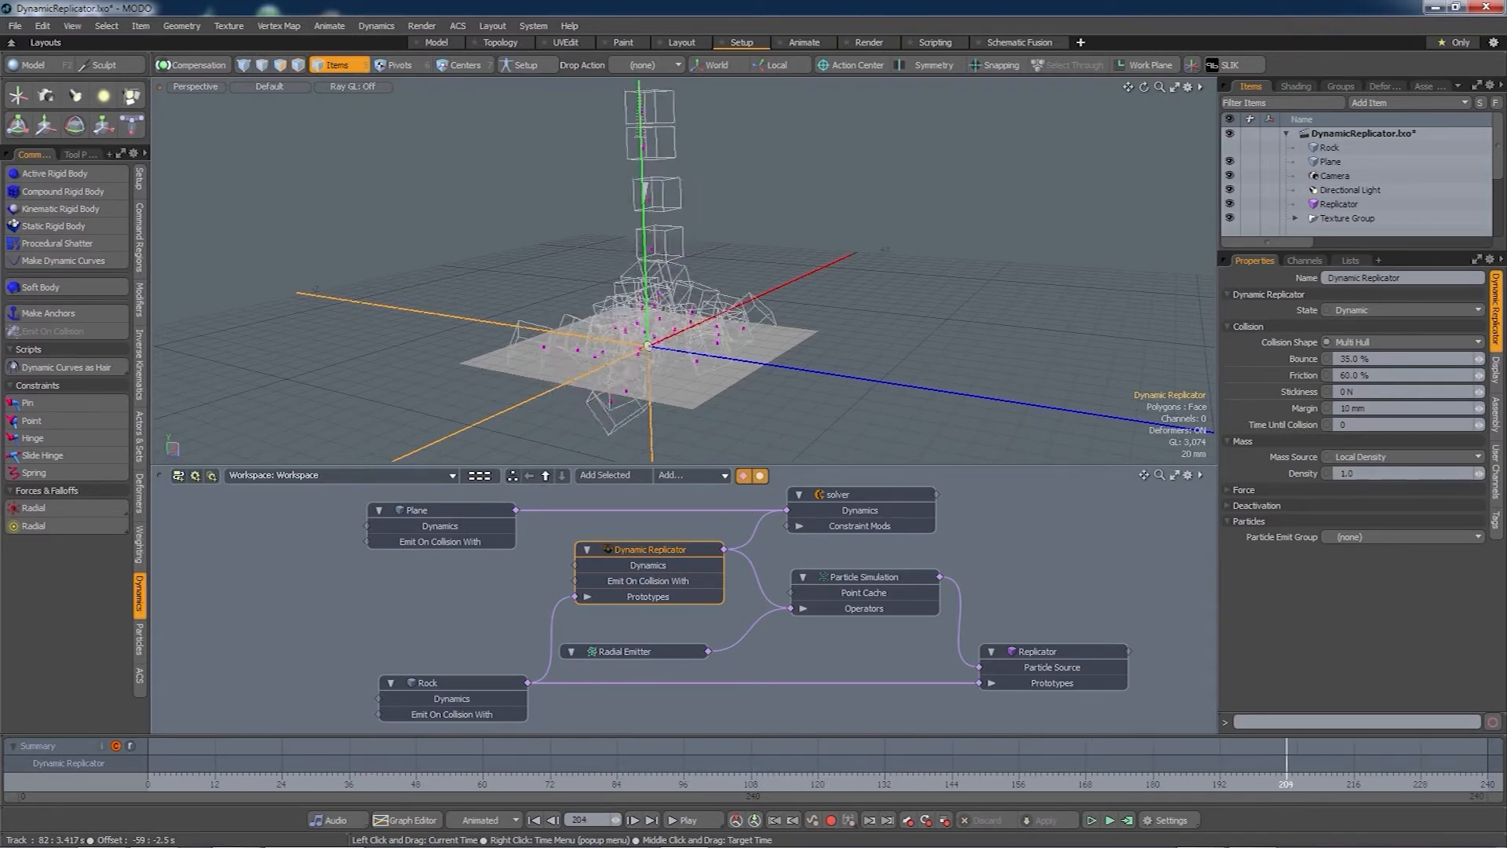
key("F9")
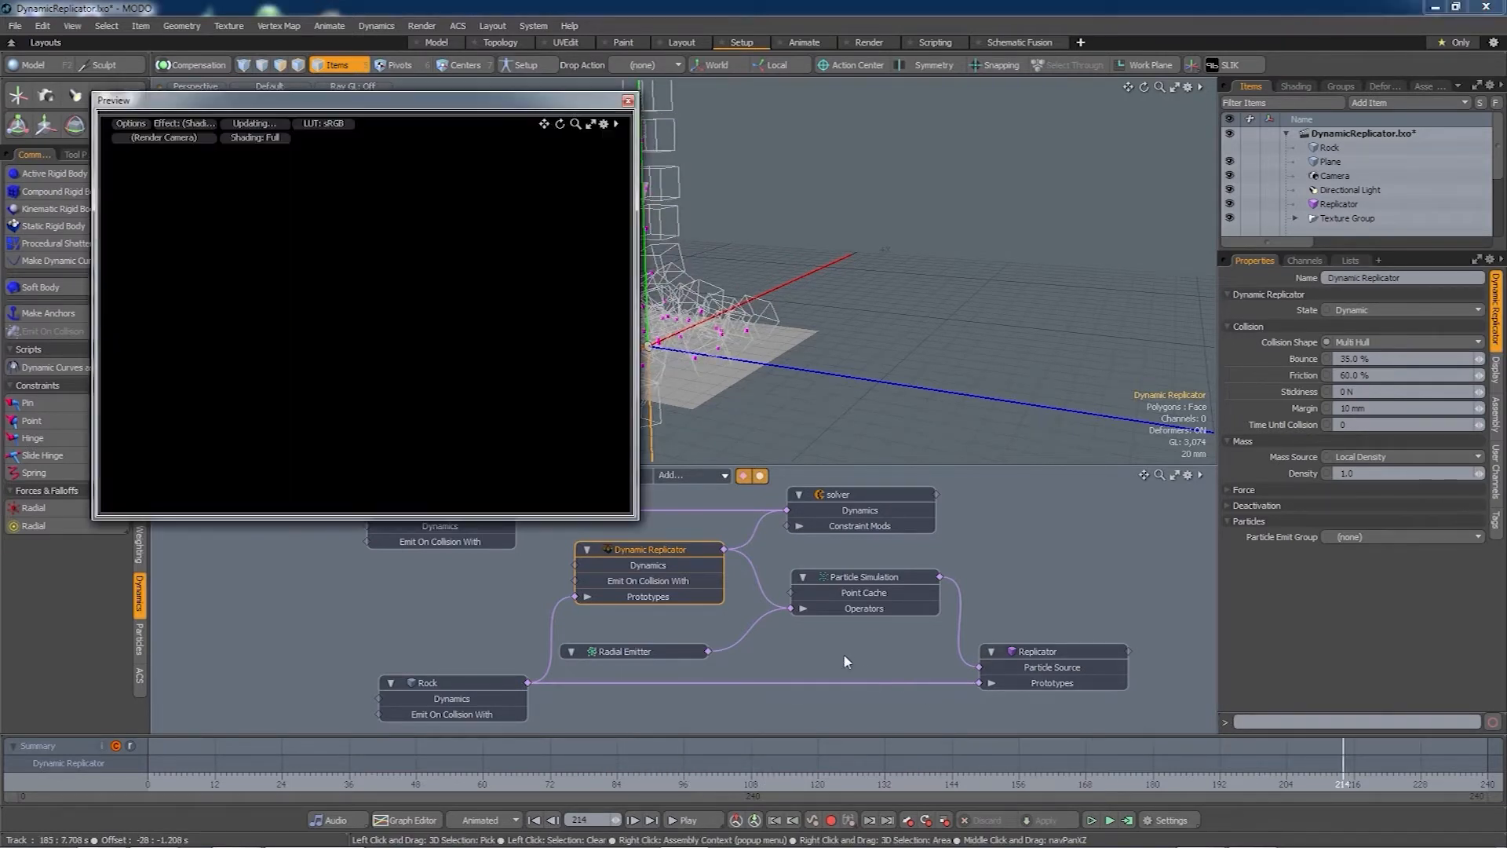
- Switch Collision Shape to Mesh, close the preview and recompute the simulation
left_click(1389, 343)
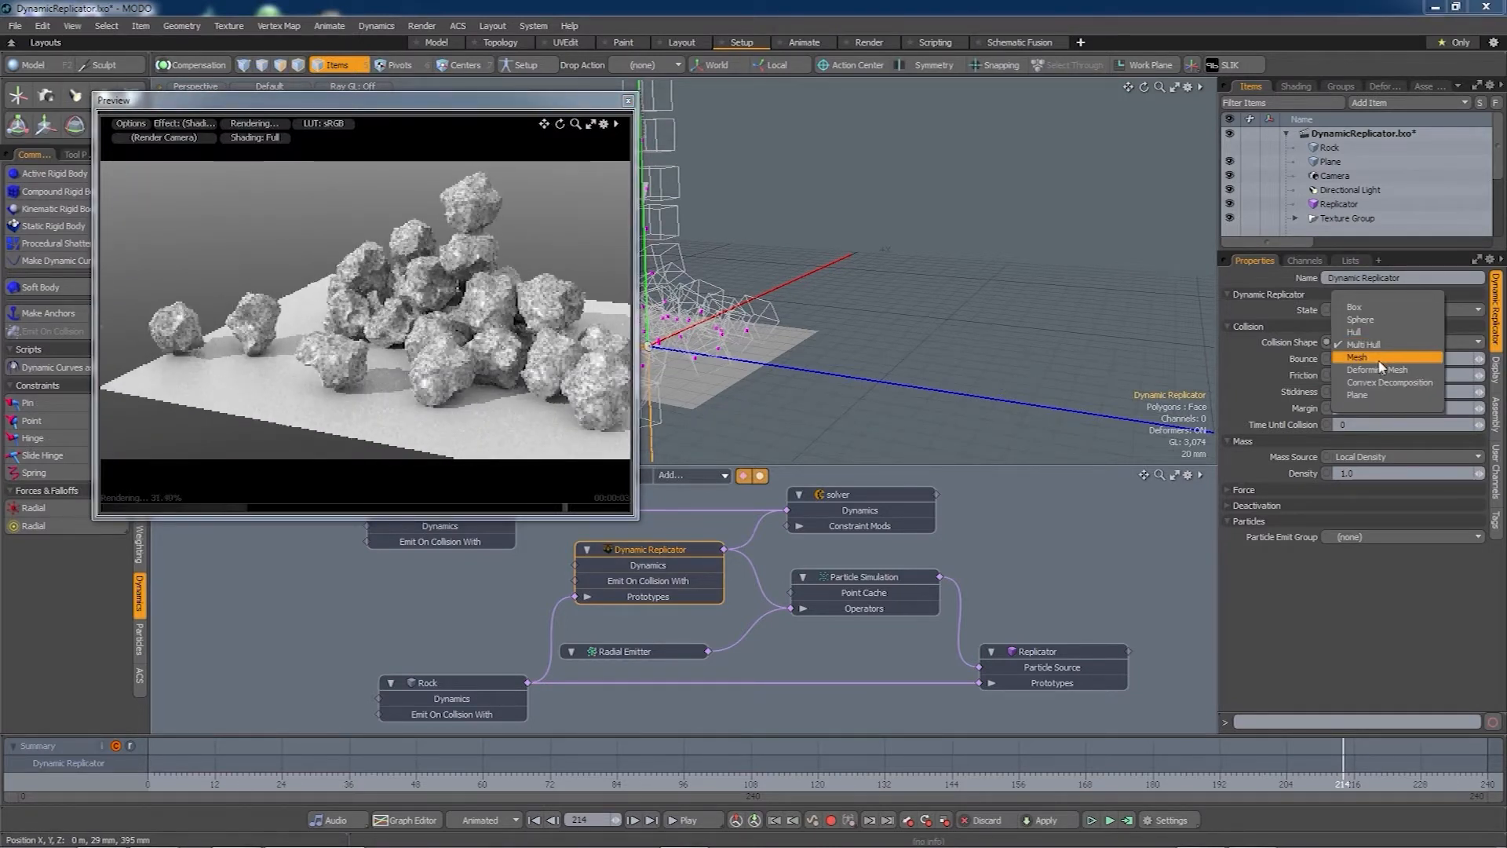
left_click(1379, 359)
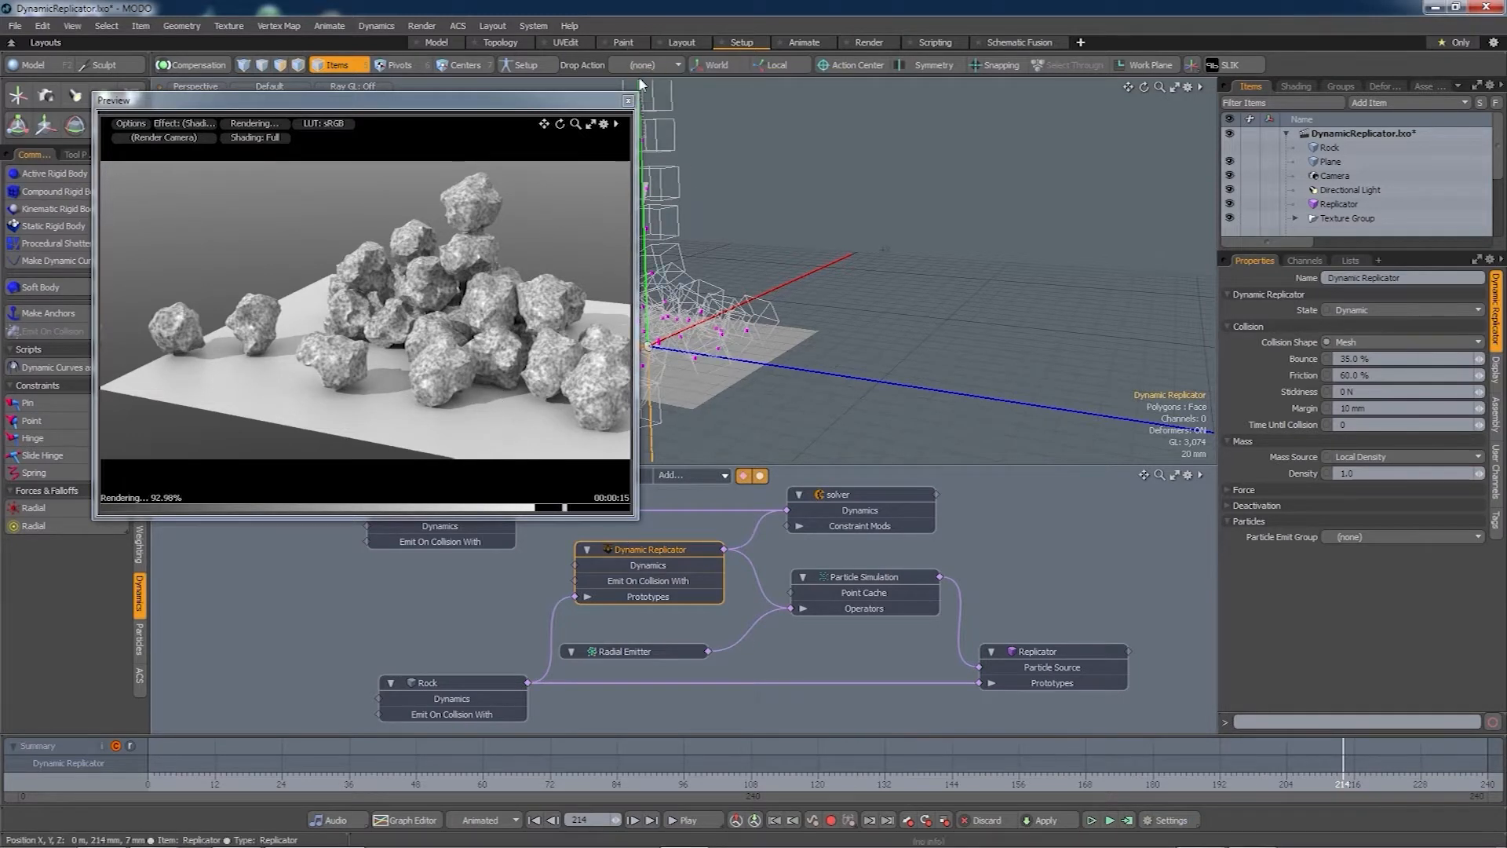
left_click(629, 102)
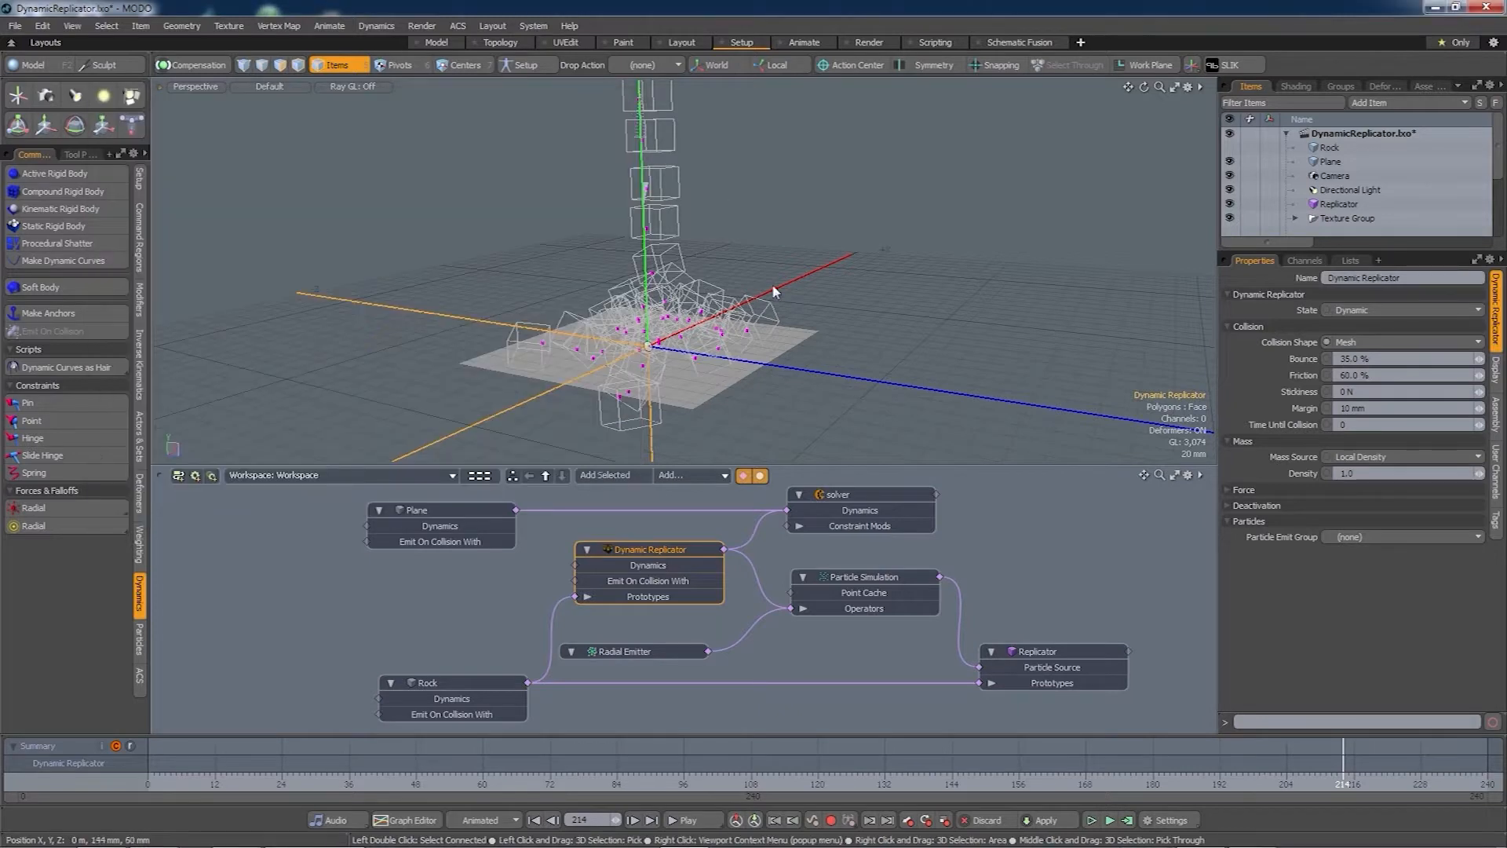
left_click(1127, 820)
left_click(1244, 592)
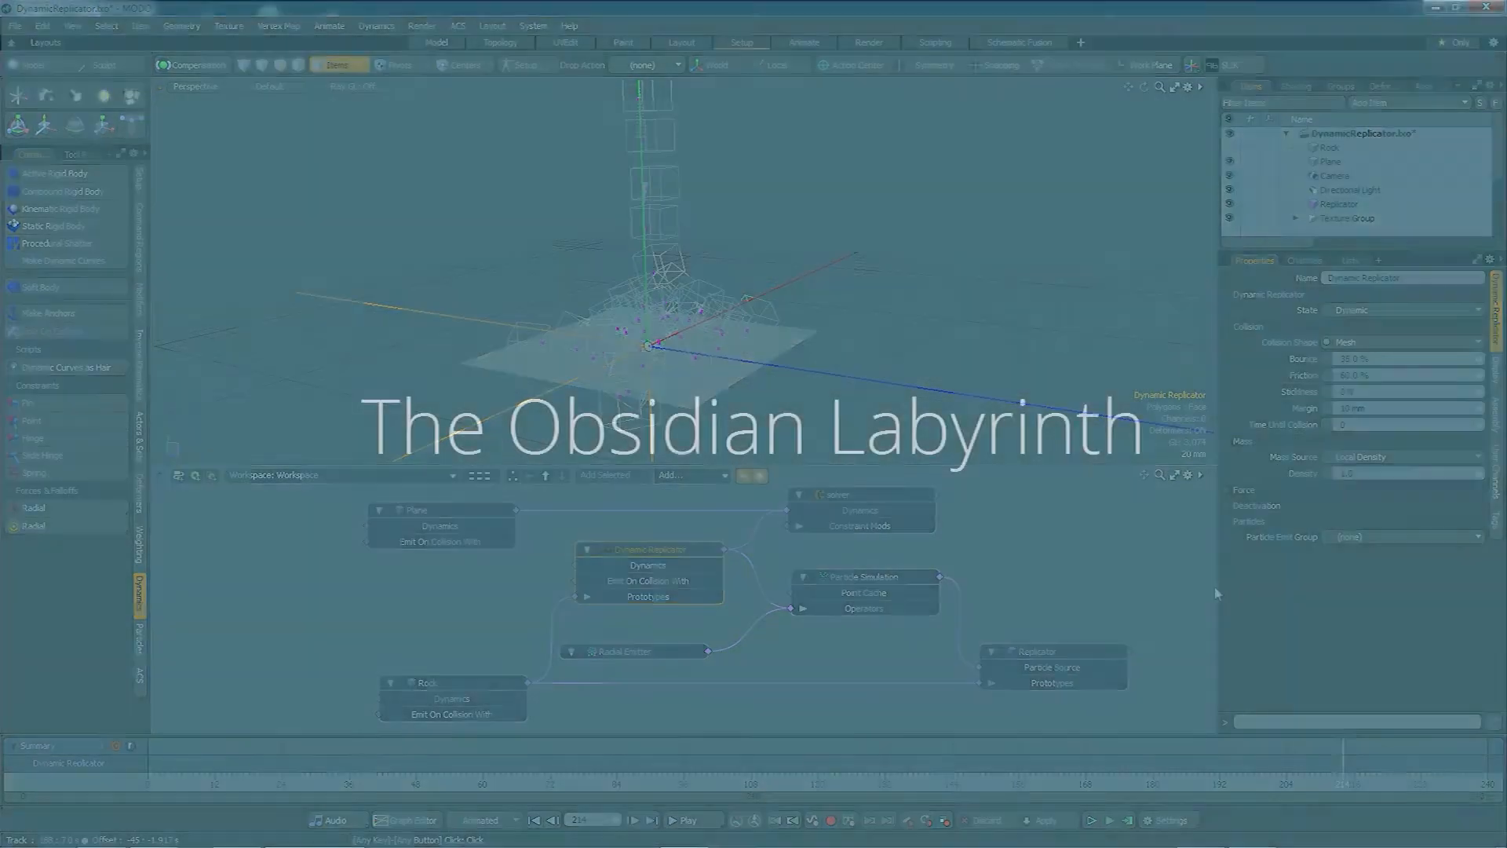
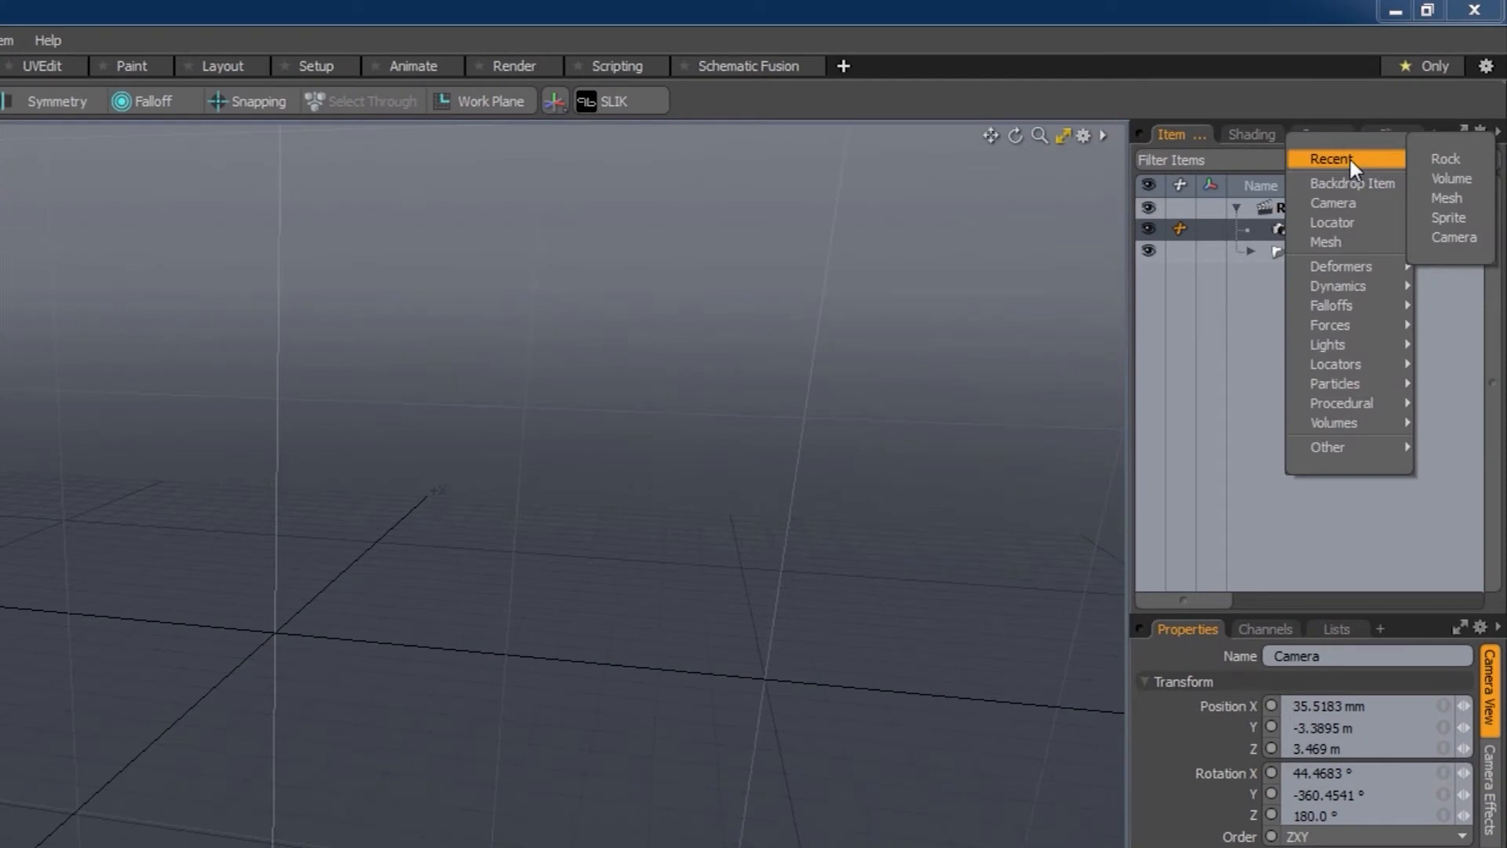
- Add a procedural Rock item to the RockFactory scene and orbit around it
mouse_move(1362, 403)
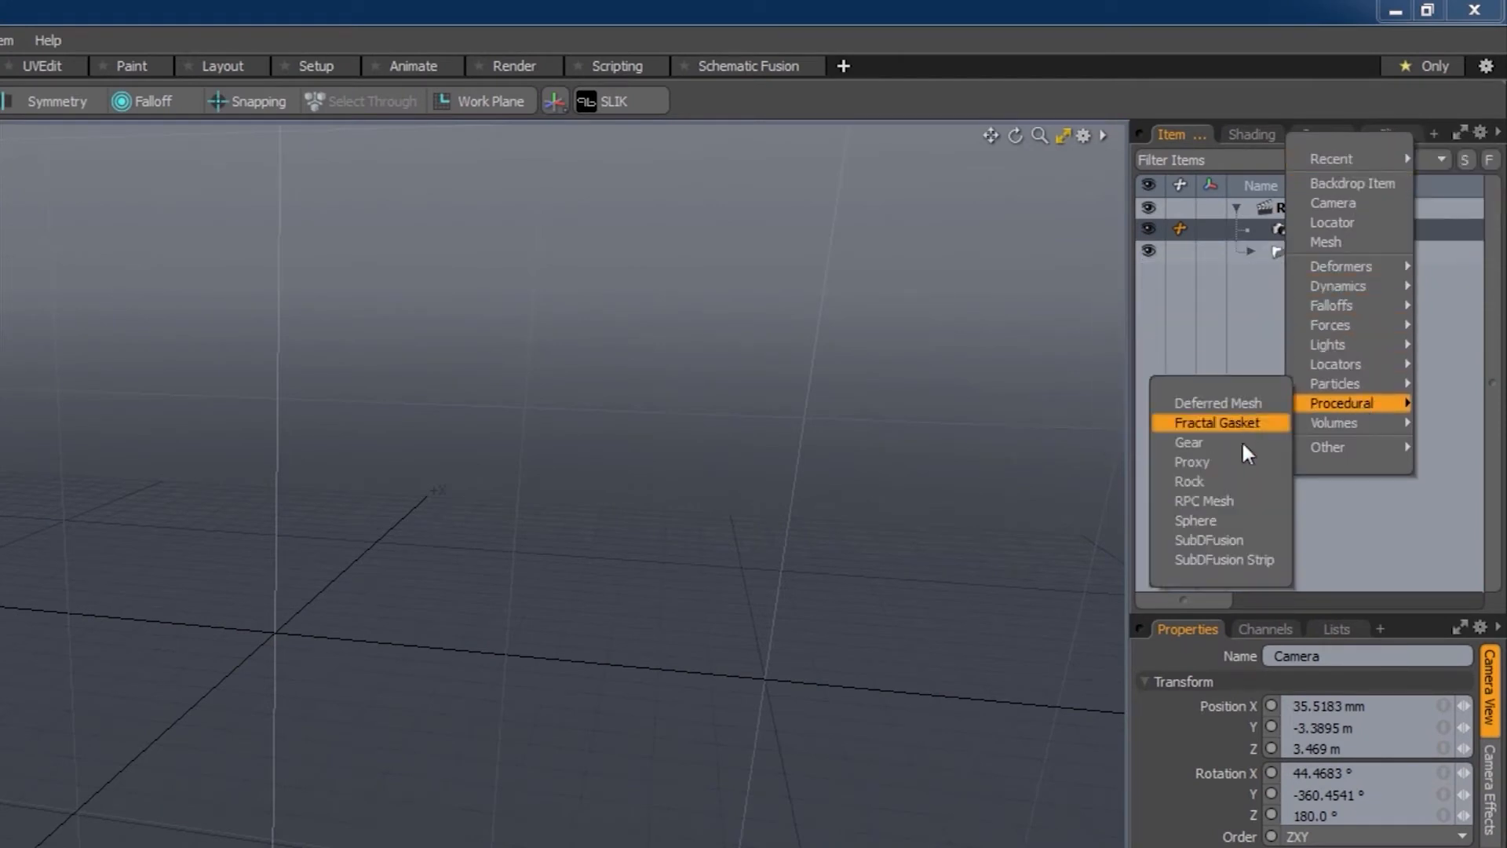
left_click(1213, 484)
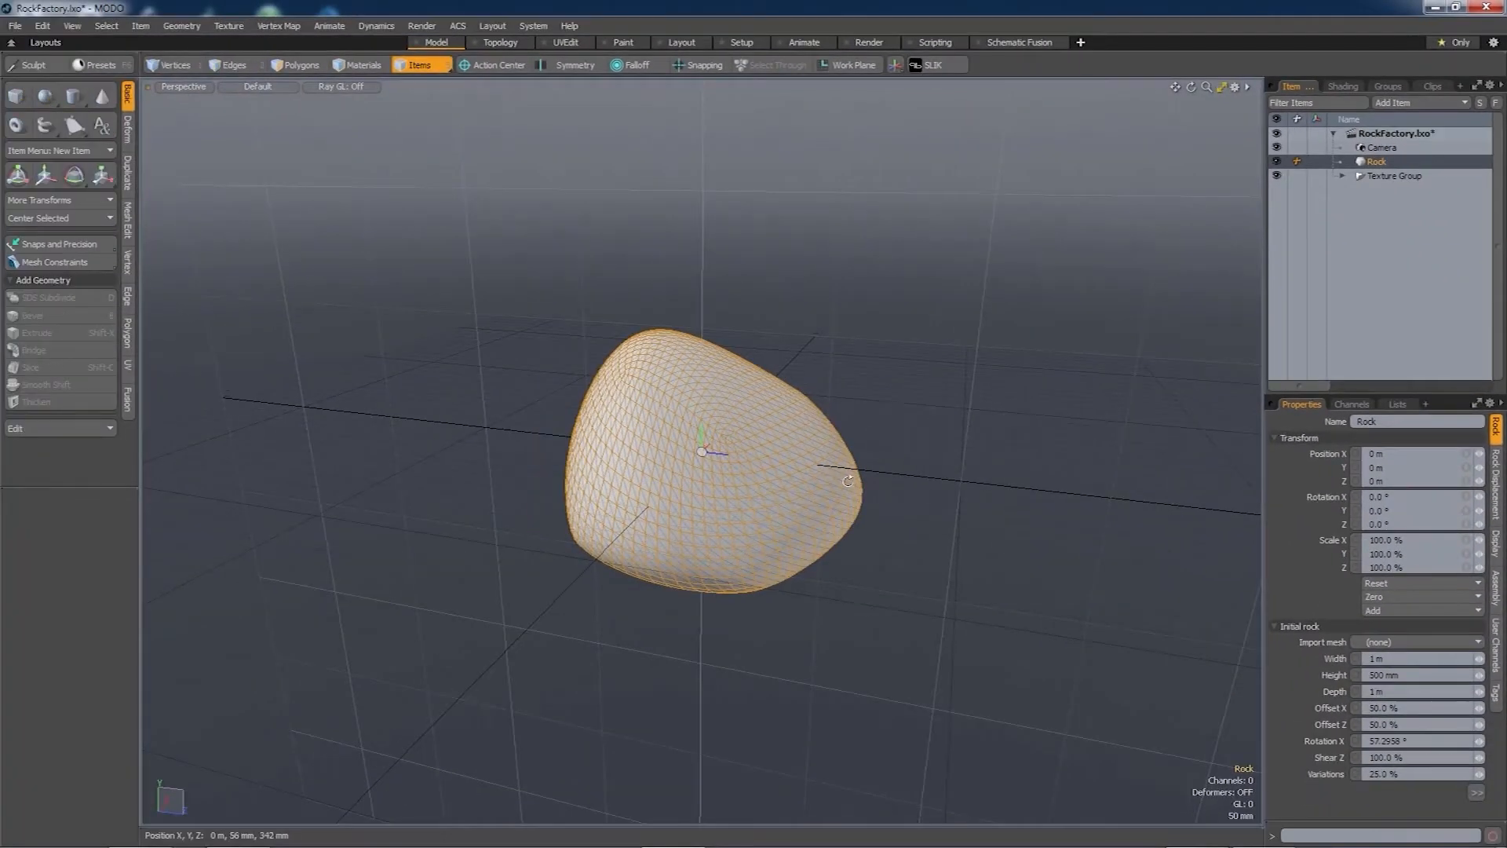
left_click_drag(848, 481, 819, 457, "alt")
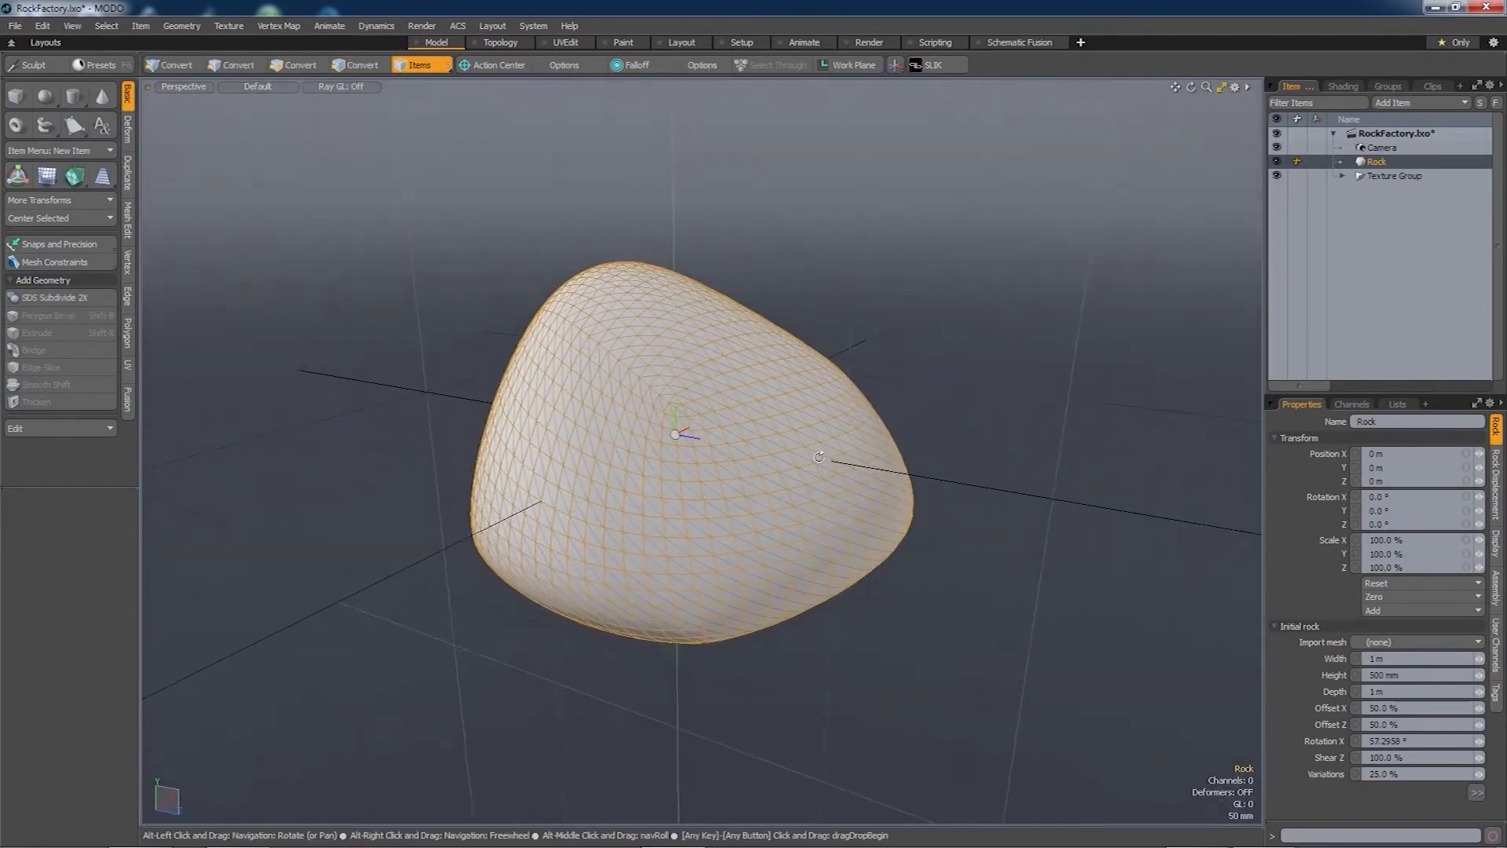
left_click_drag(703, 525, 746, 495, "alt")
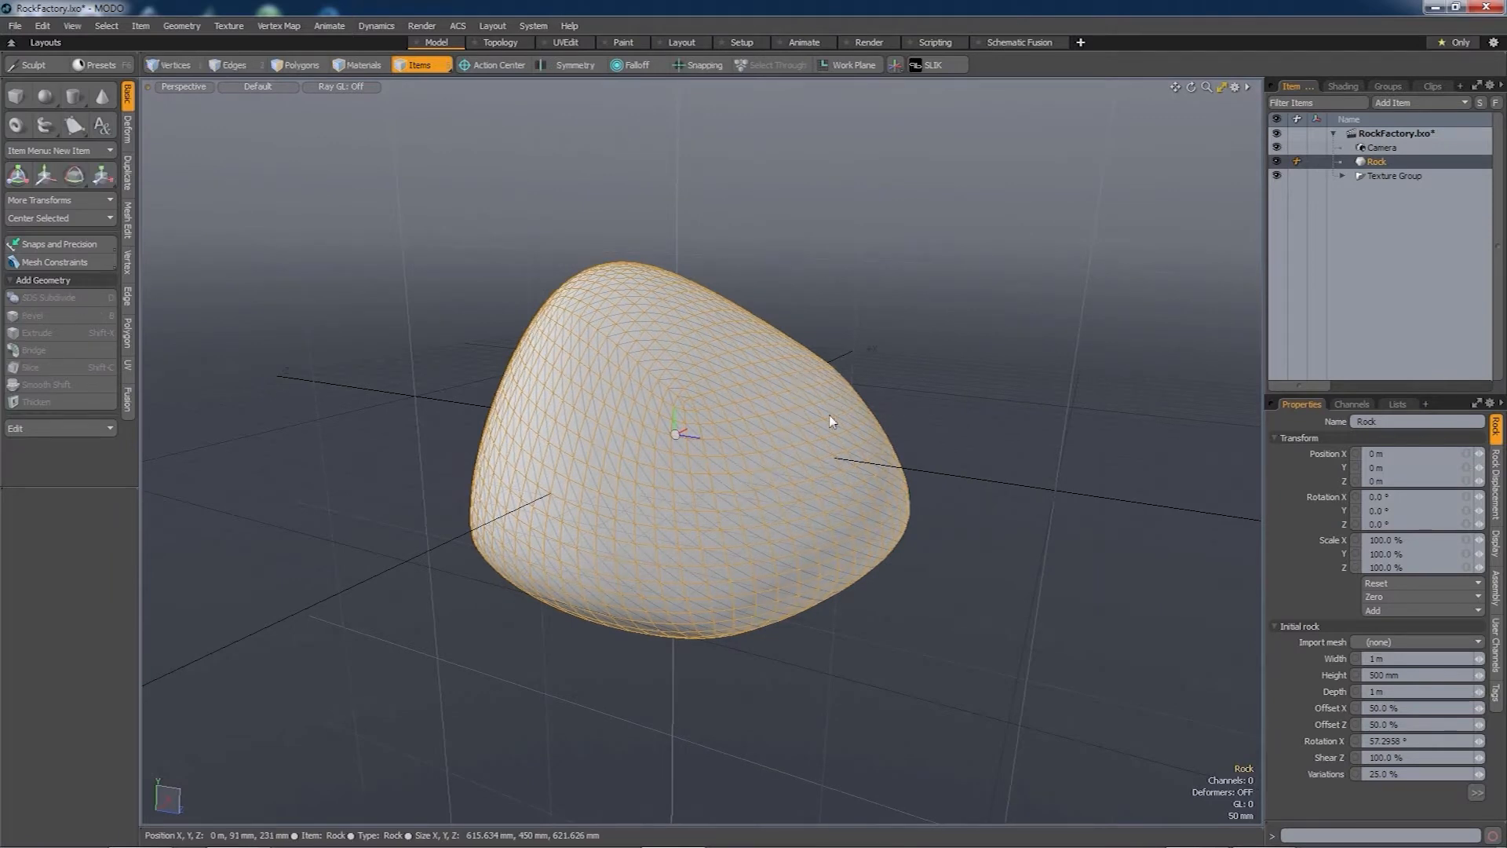
left_click_drag(827, 421, 802, 447, "alt")
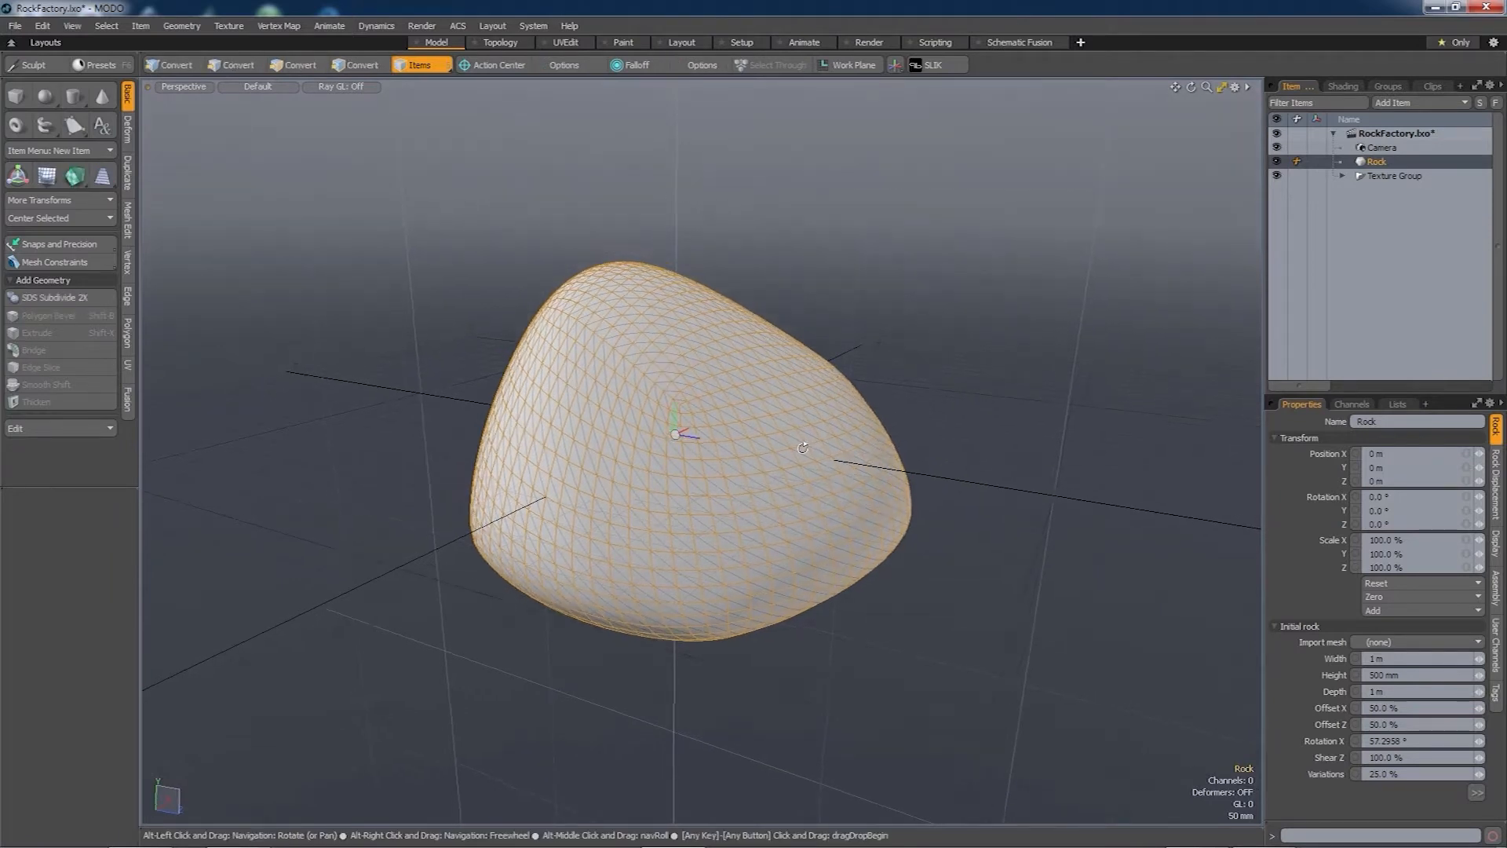
- Create an item mask for the Rock and expand it in the shader tree
right_click(1382, 162)
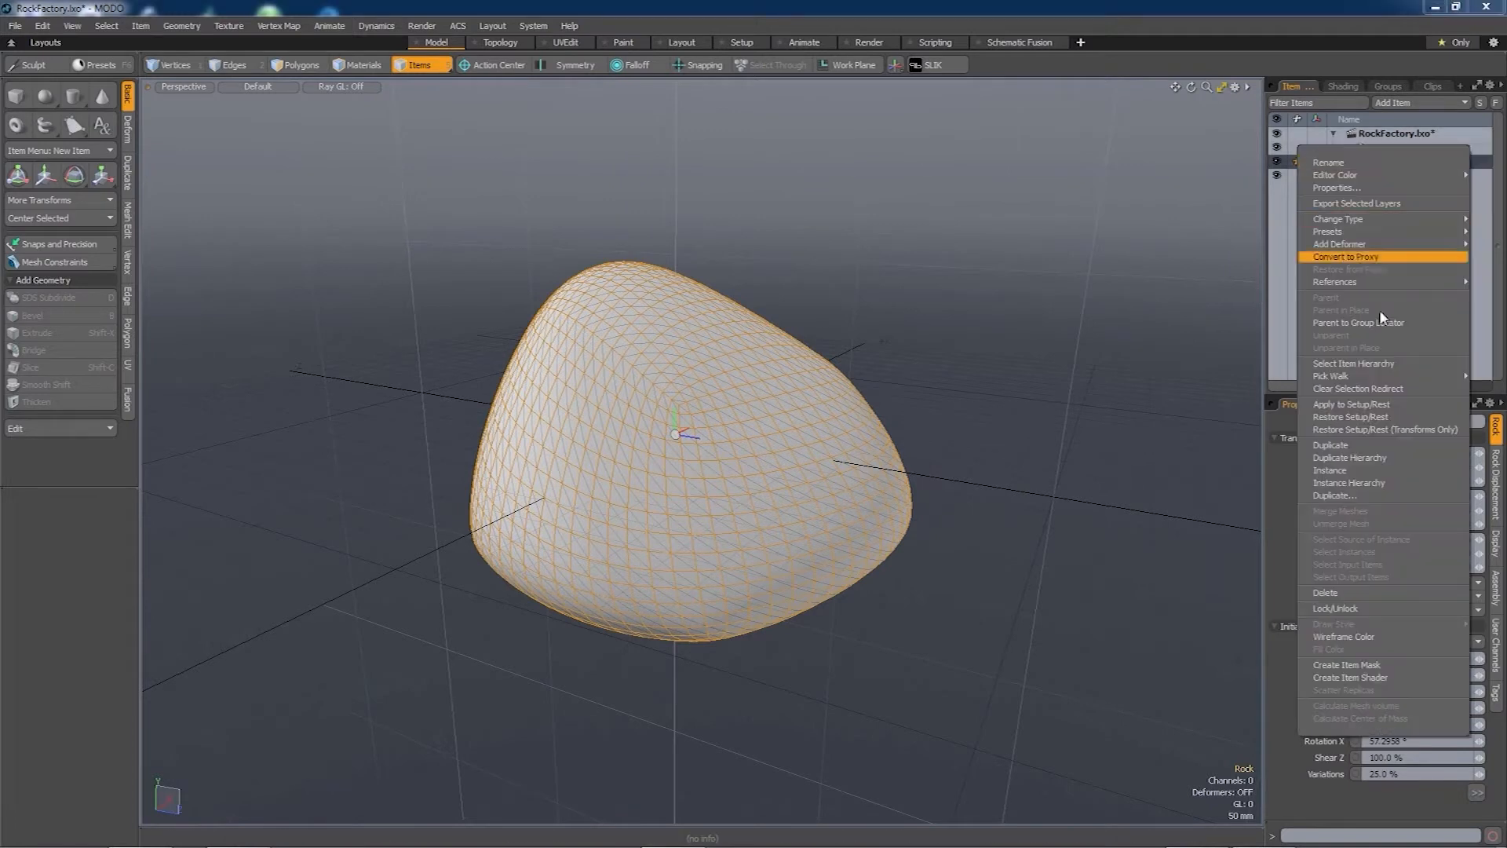
left_click(1346, 666)
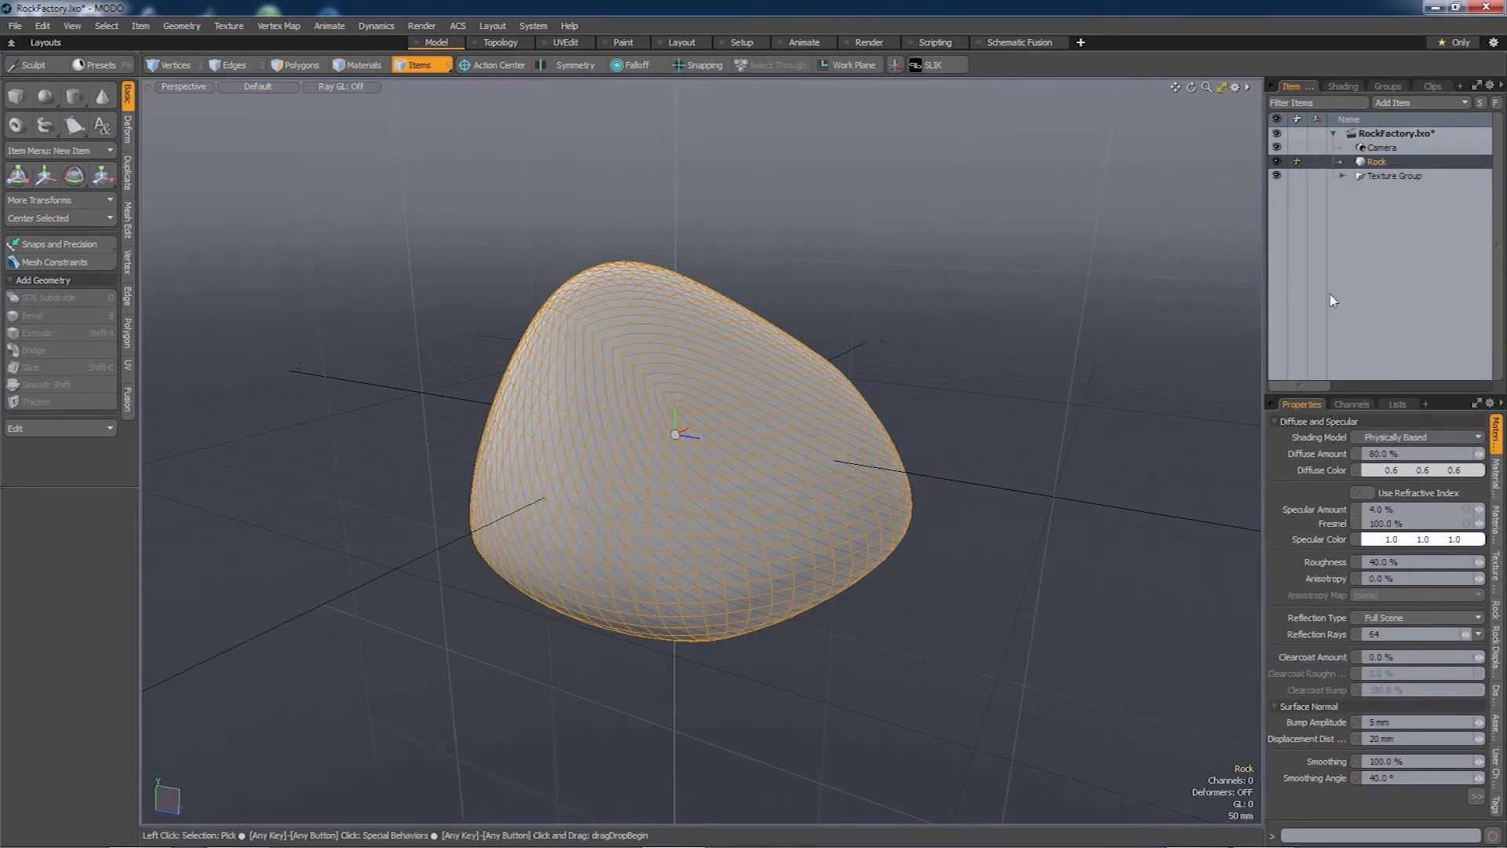
left_click(1342, 87)
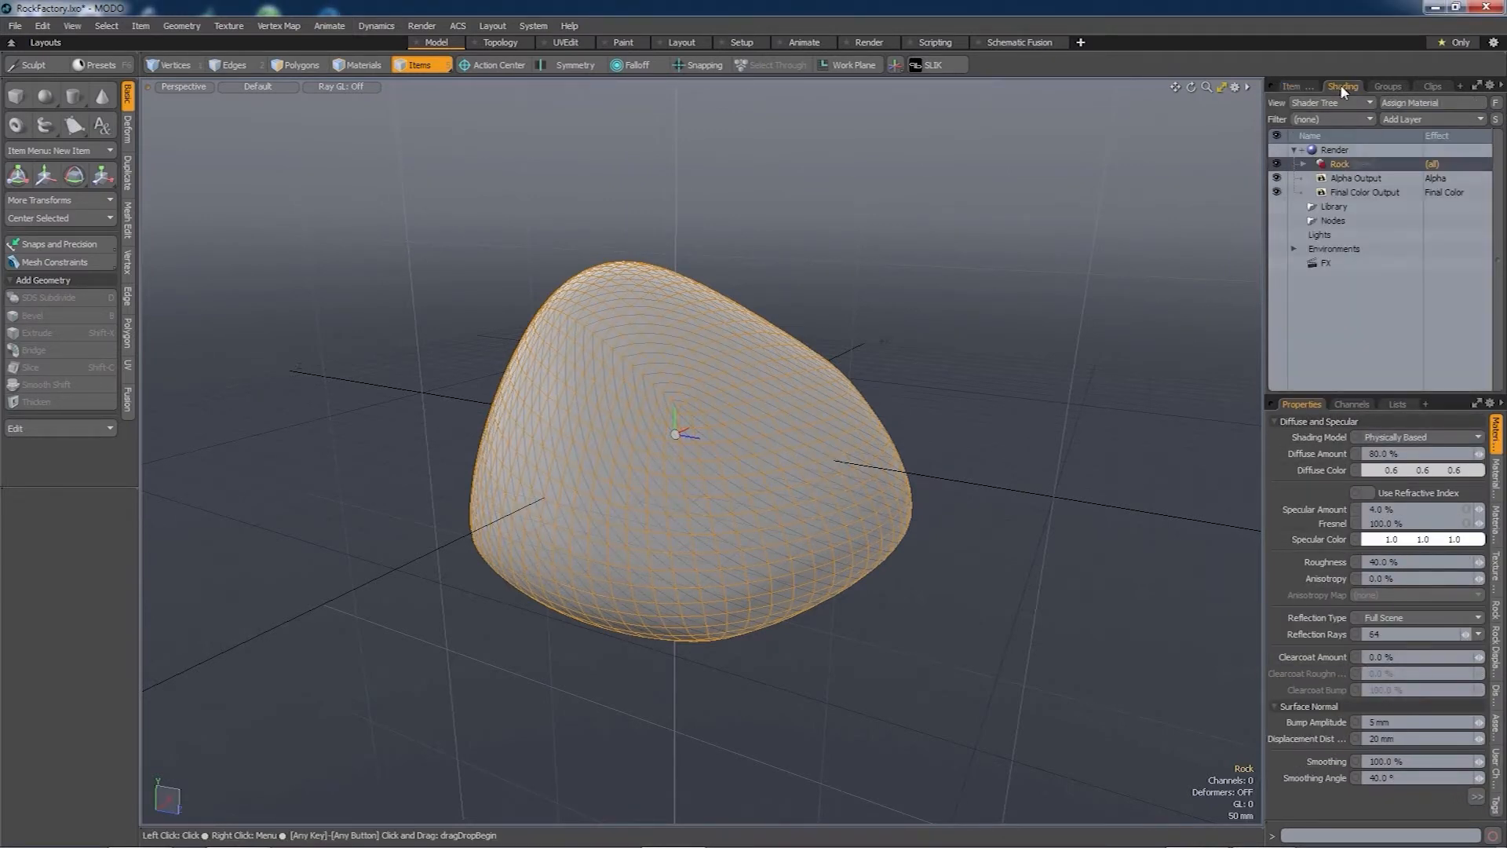
left_click(1304, 164)
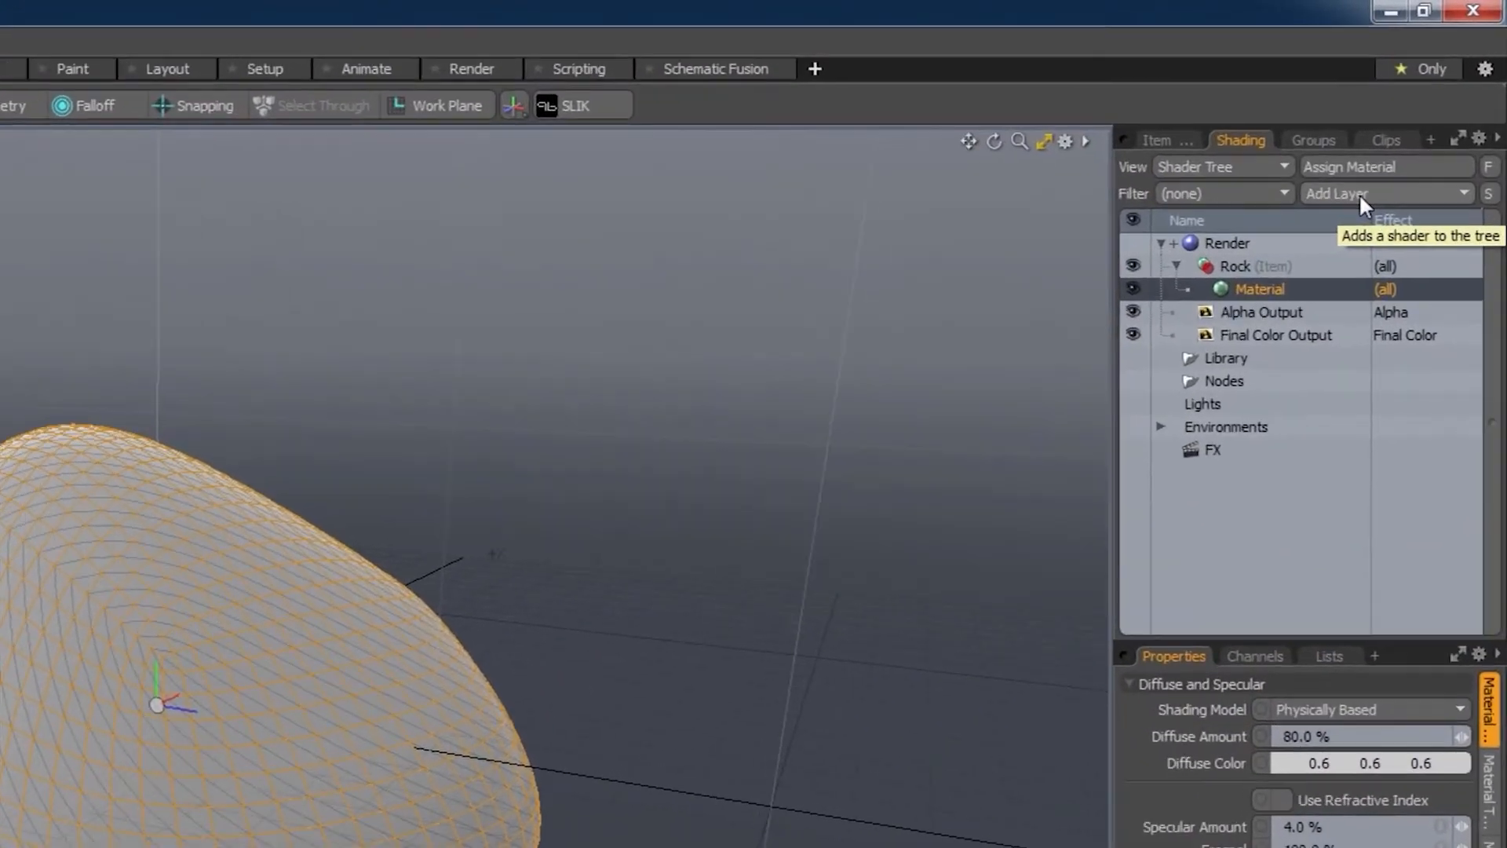
- Add a Matcap Shader layer to the Rock mask using the 3pointBrown image
left_click(1417, 120)
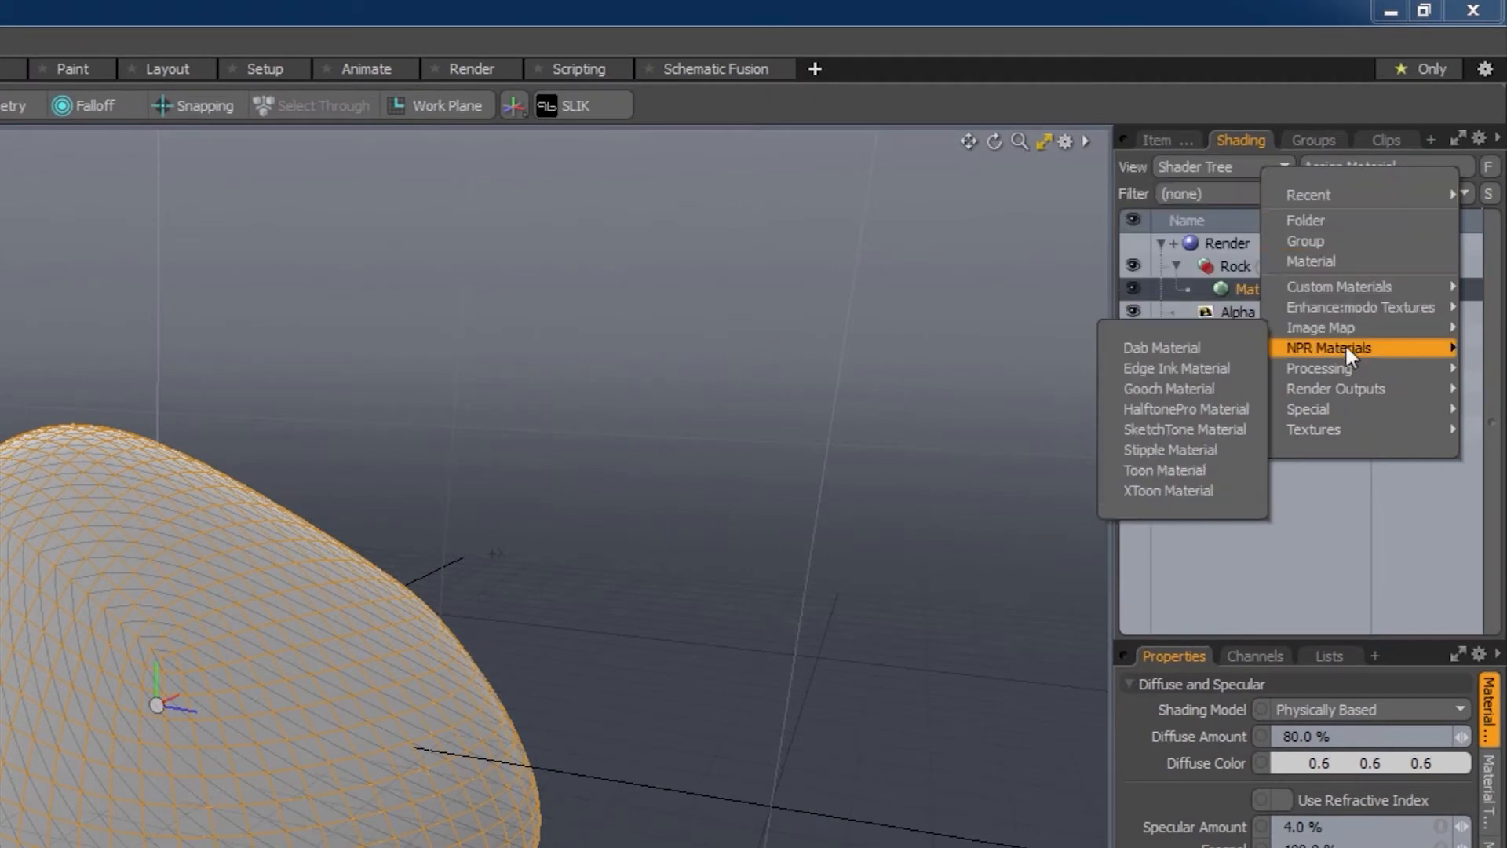
mouse_move(1342, 363)
mouse_move(1347, 405)
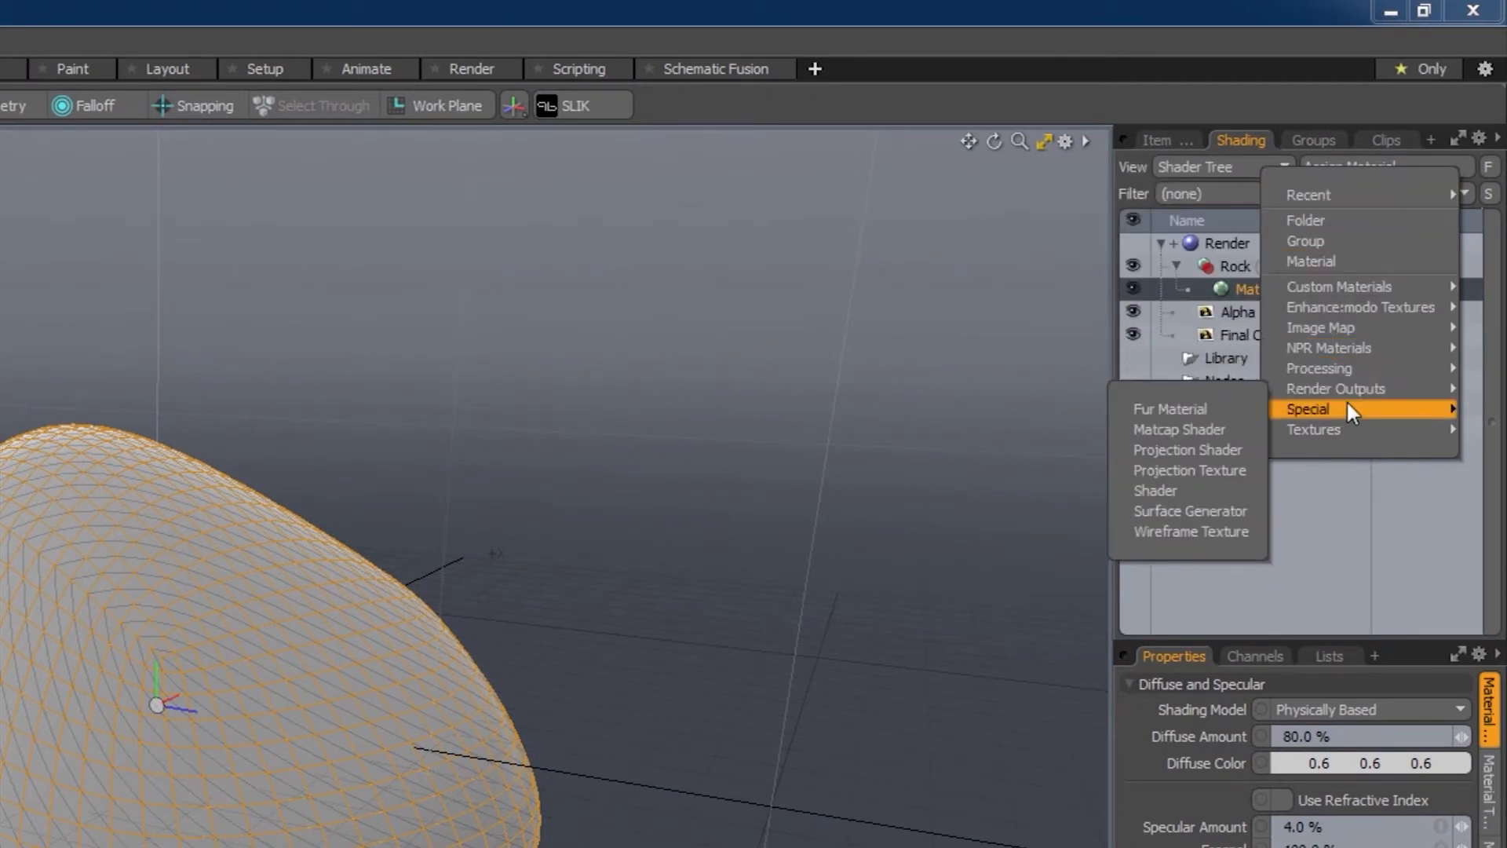
left_click(1212, 447)
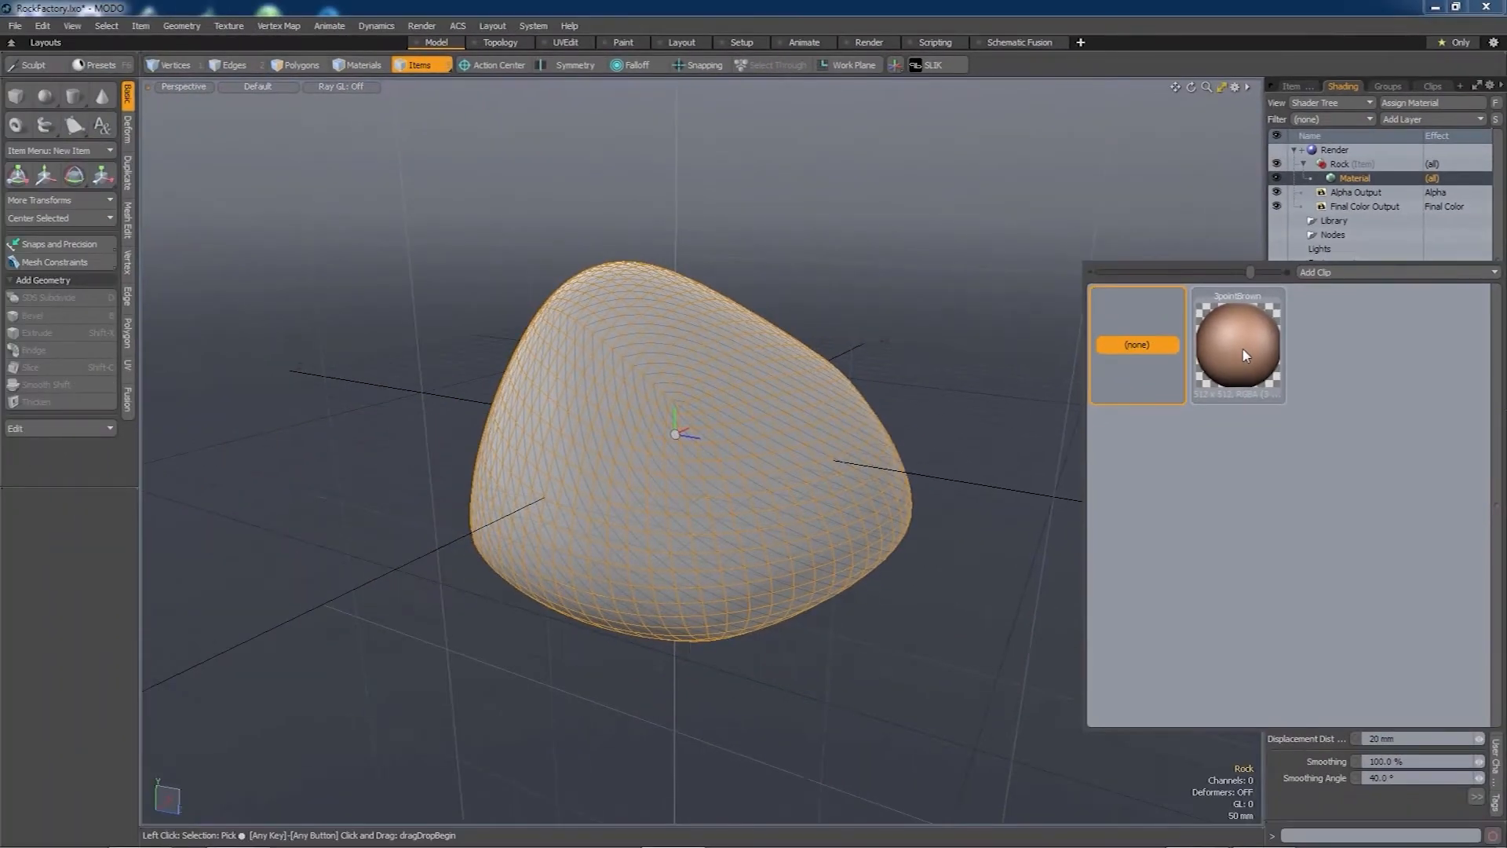
left_click(1244, 355)
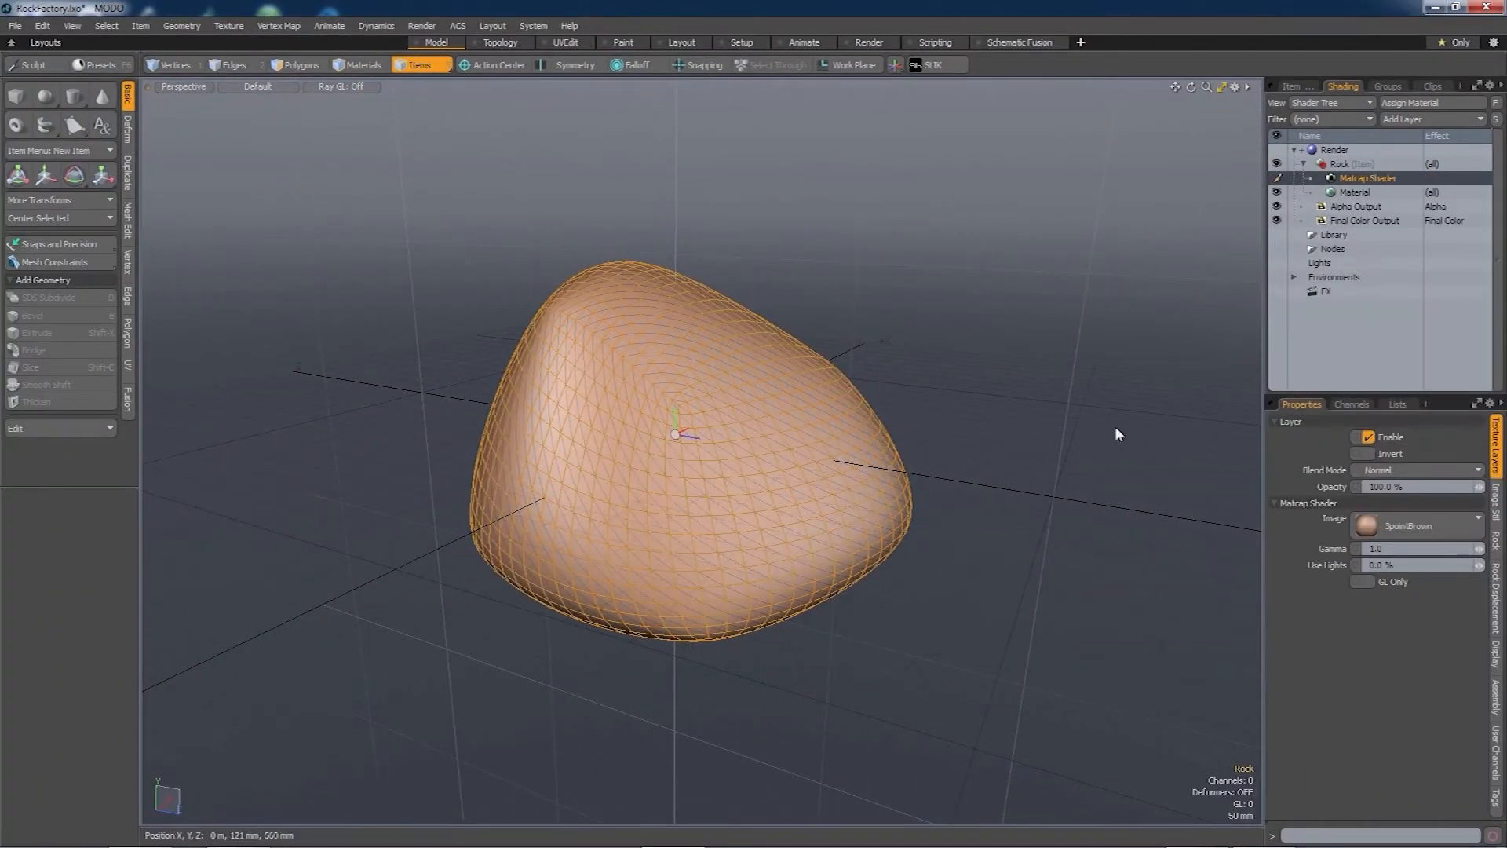
- Switch to Polygons mode and show the Rock Displacement tab in the maximized Properties panel
left_click_drag(790, 486, 813, 408, "alt")
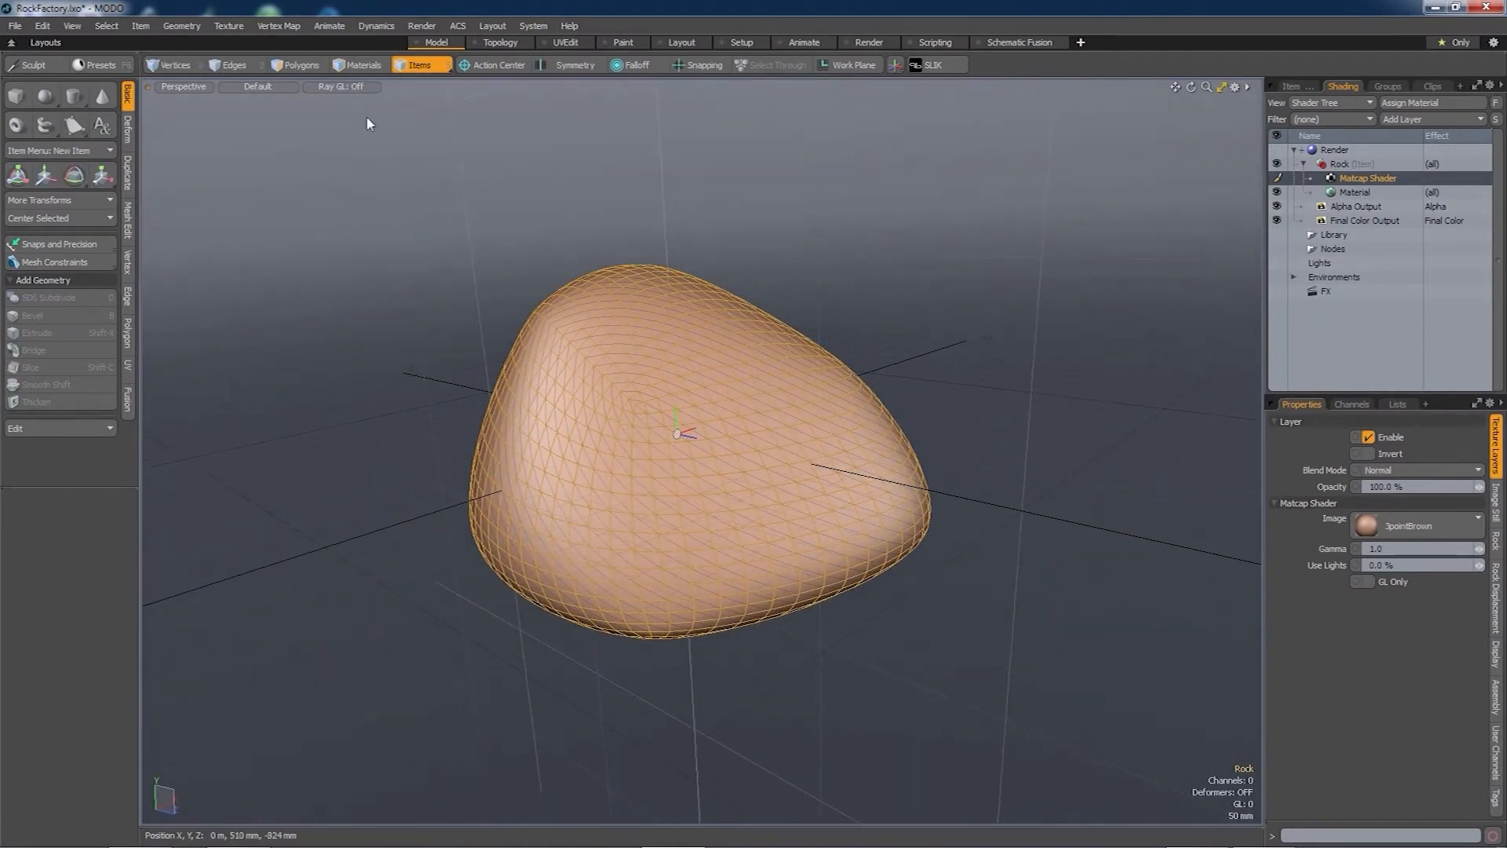
left_click(293, 69)
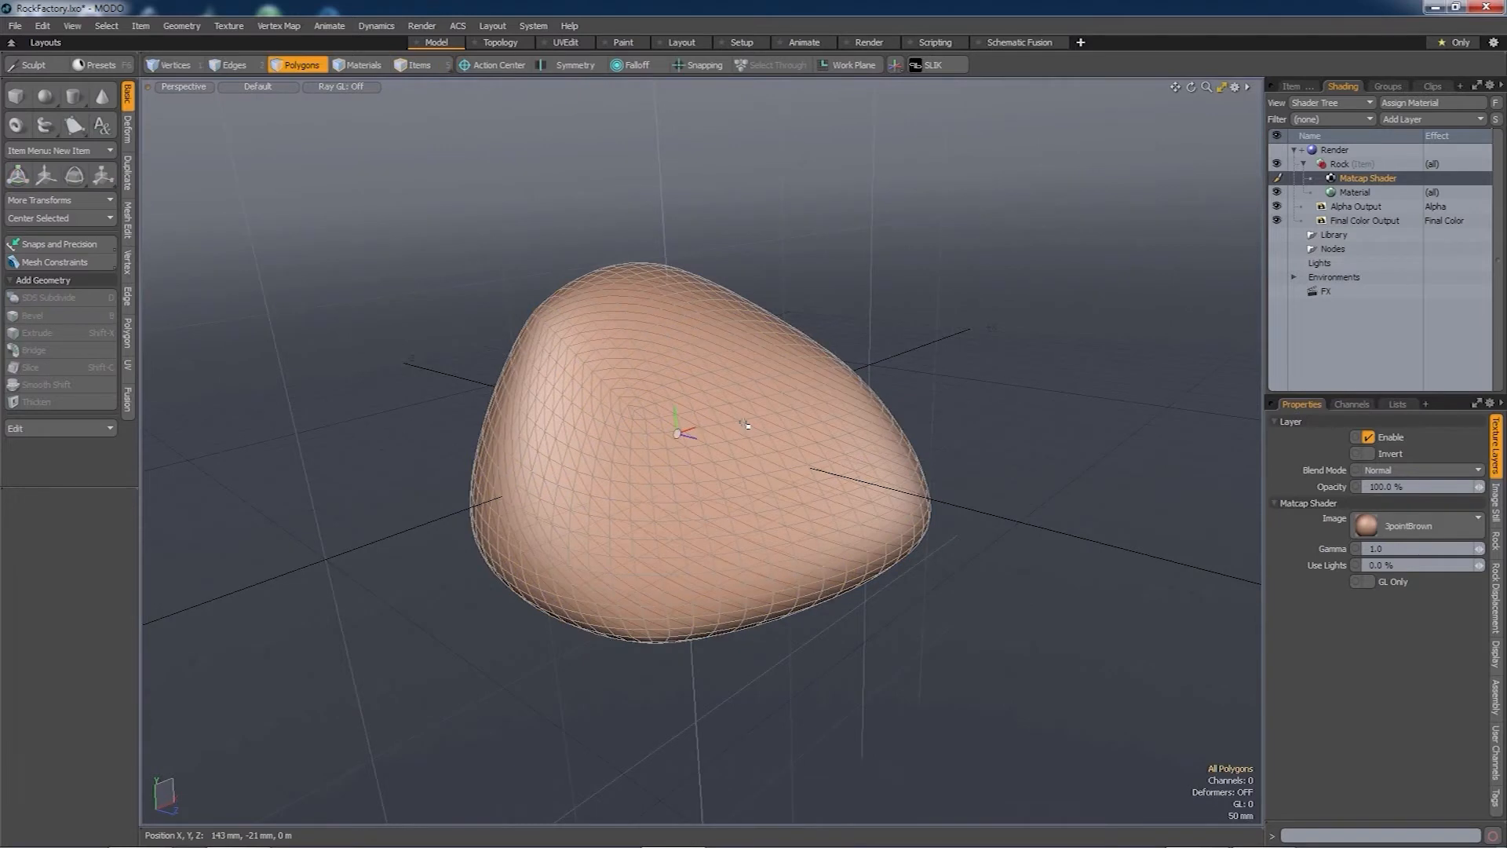
left_click_drag(785, 462, 782, 448, "alt")
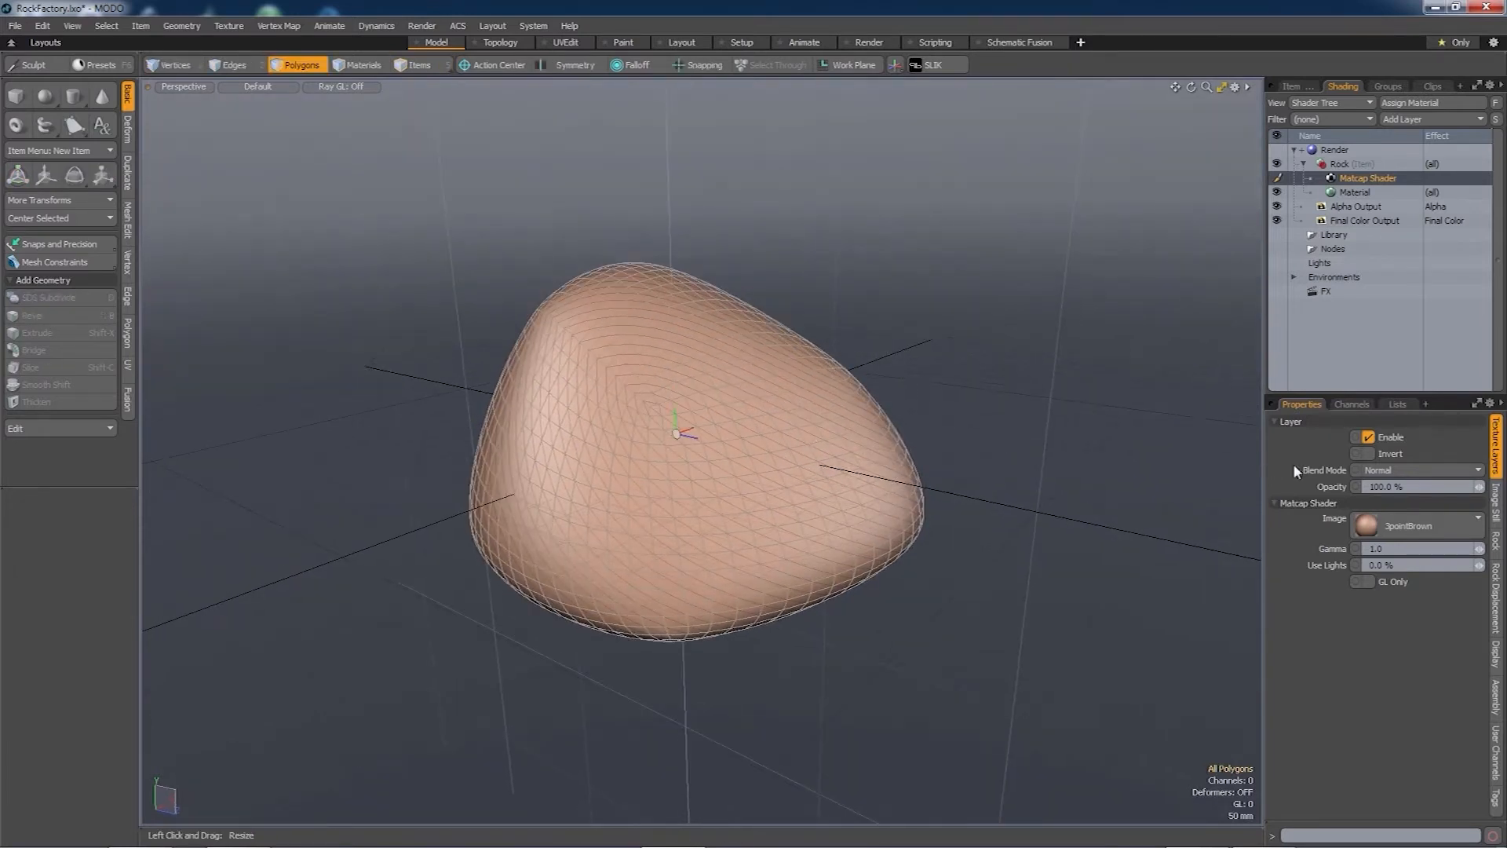
left_click(1476, 403)
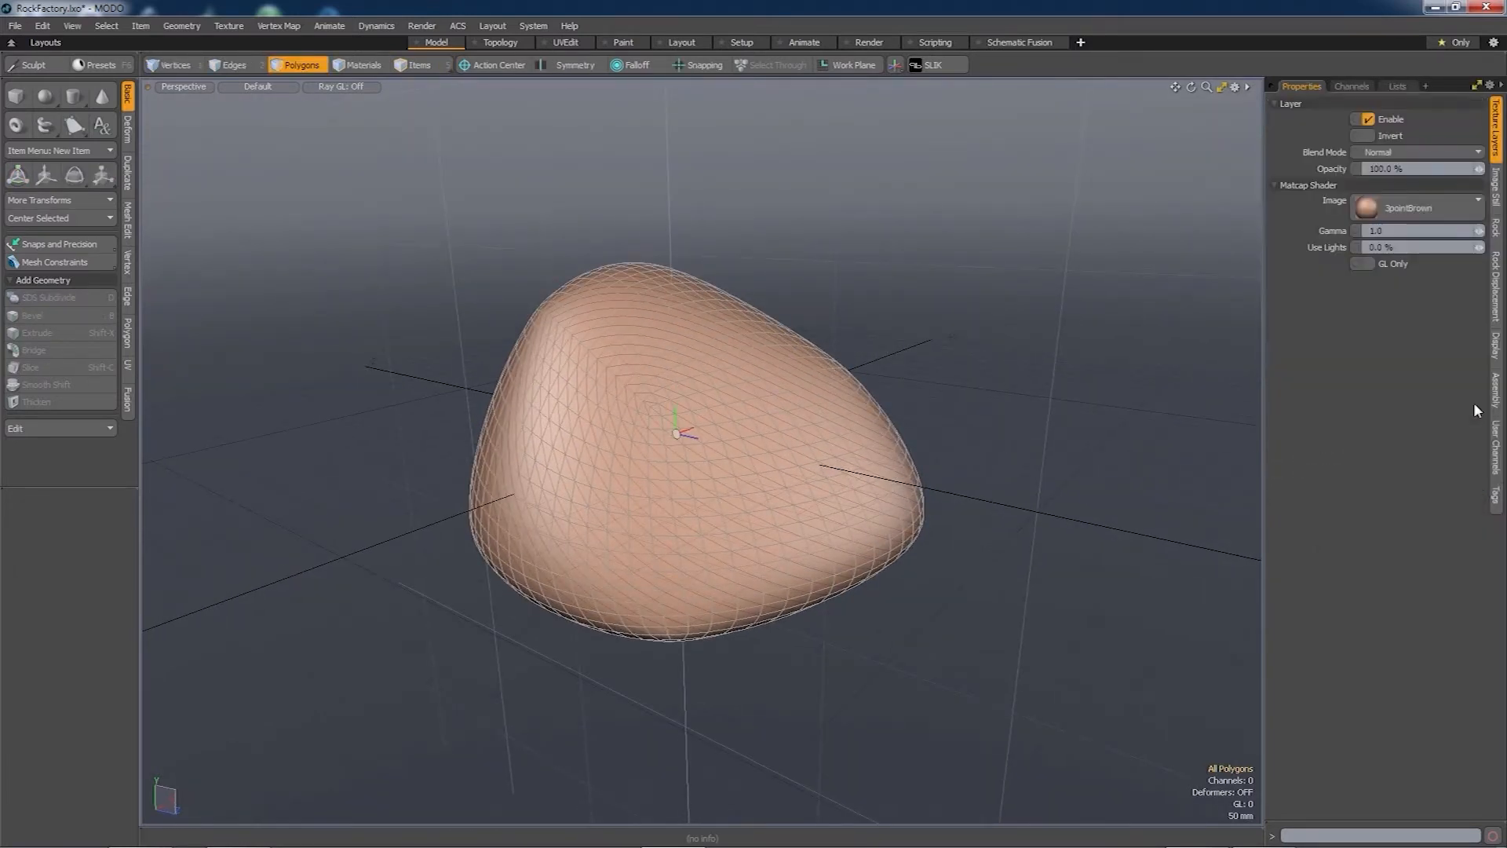
left_click(1497, 283)
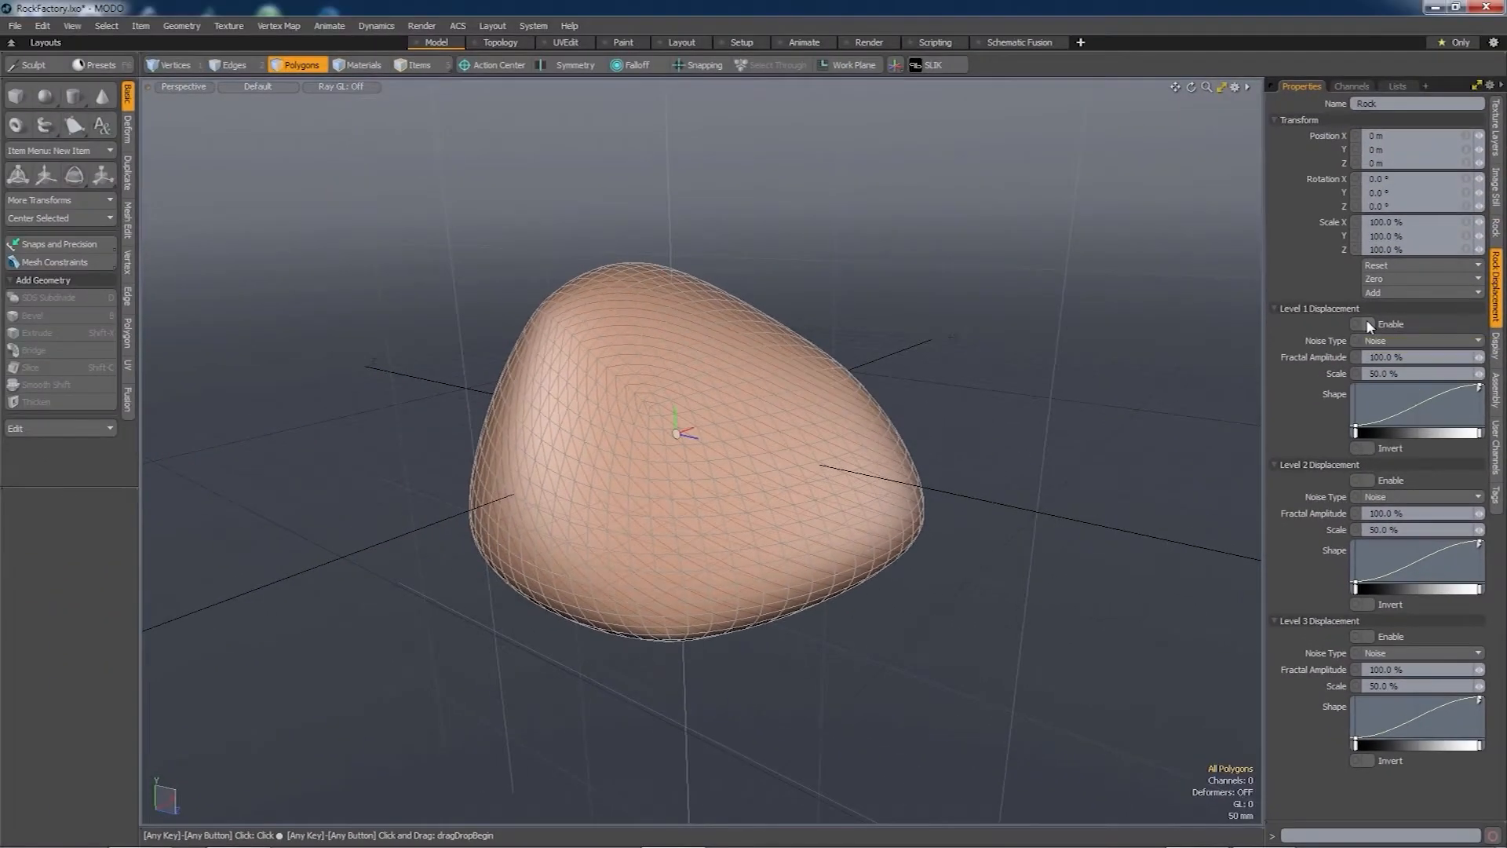
- Enable displacement Level 1 at 66% scale and 119% amplitude, with a new key on its Shape curve
left_click(1303, 84)
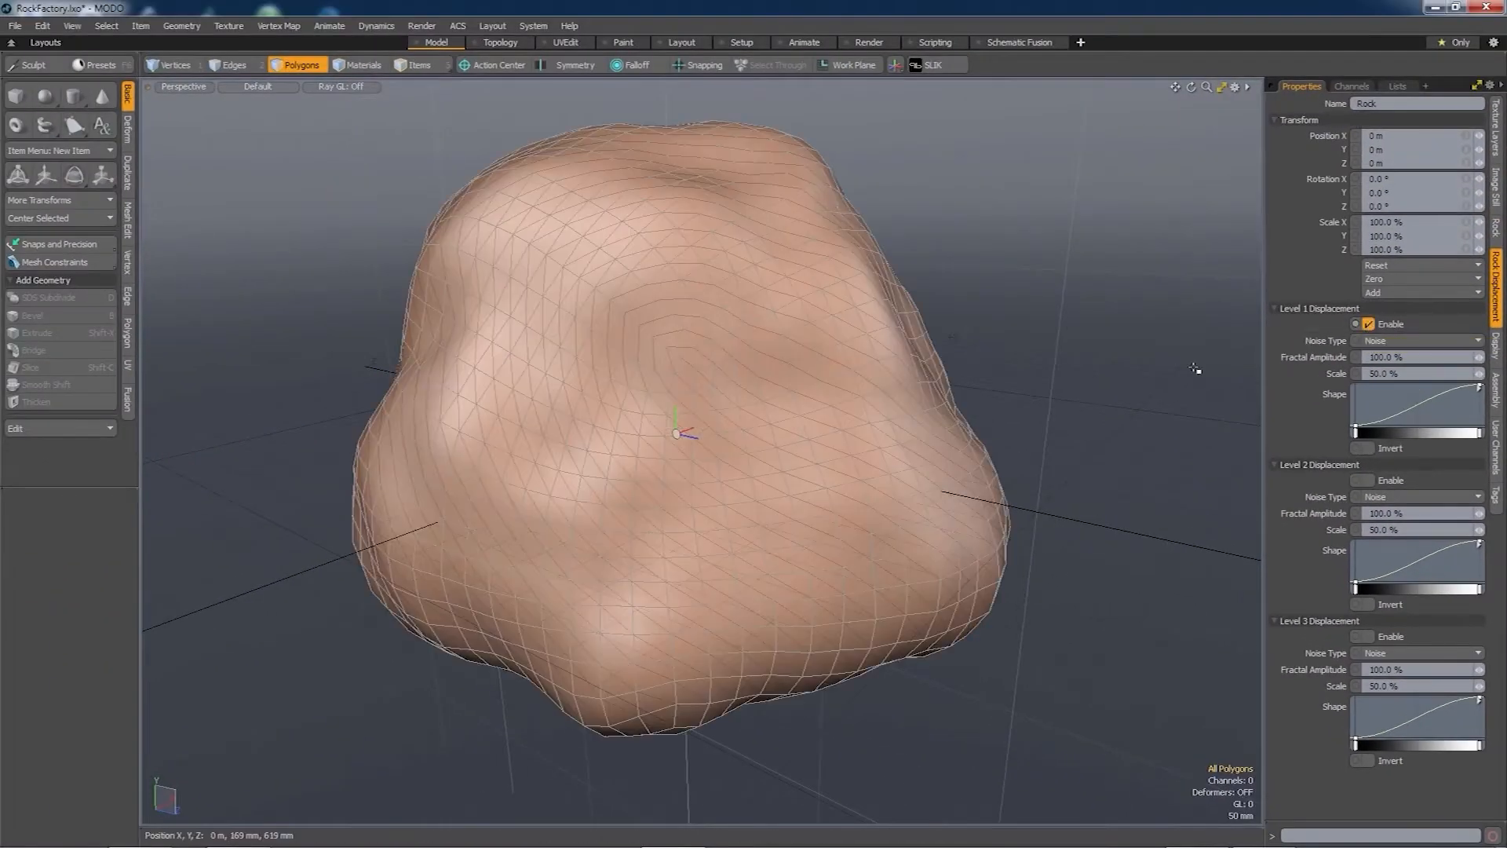
scroll(893, 425, "down", 3)
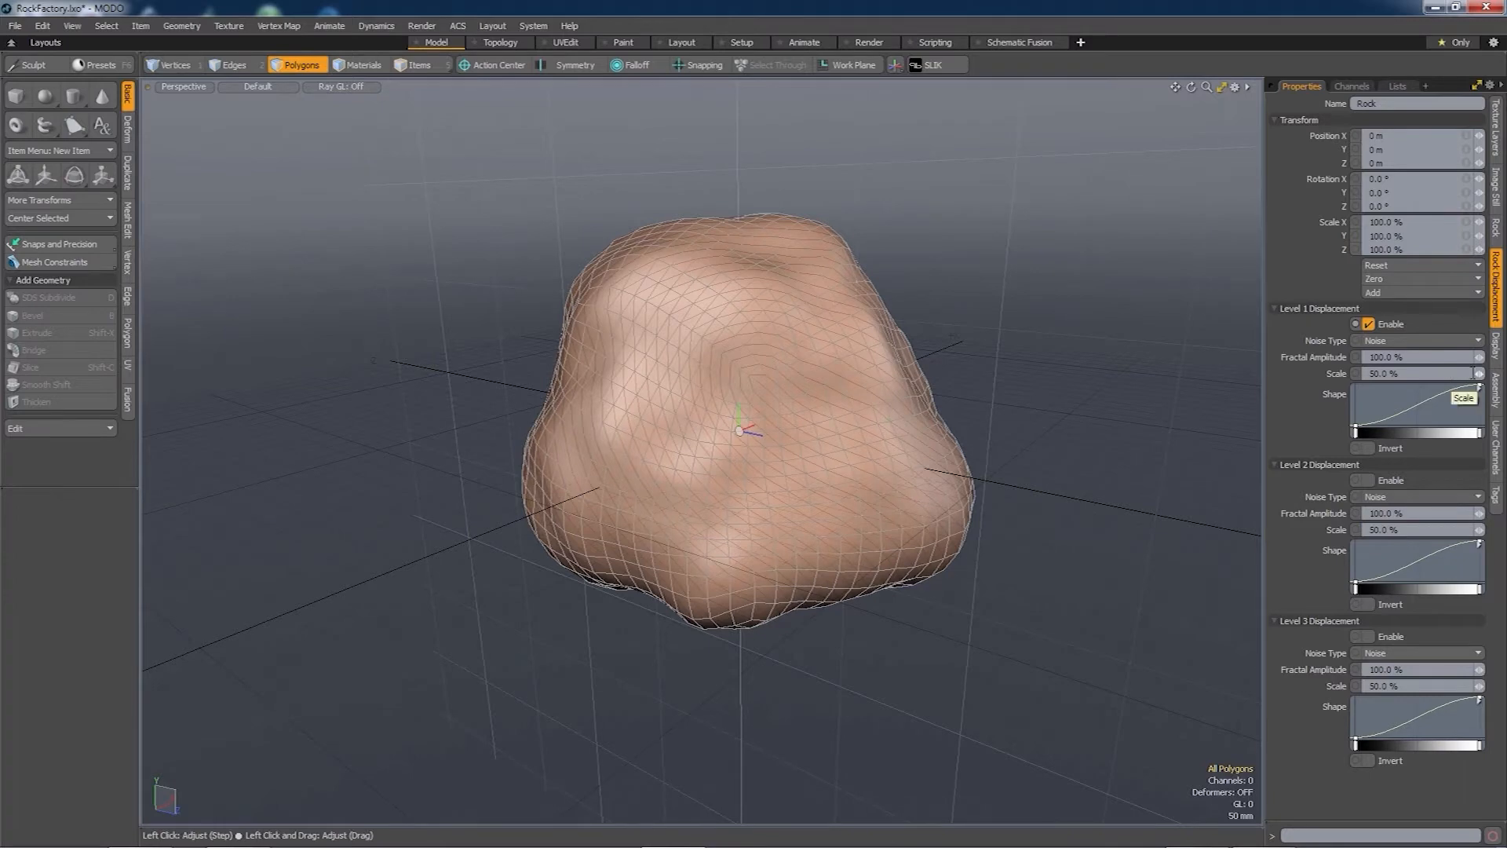
mouse_move(1481, 378)
left_mouse_down()
mouse_move(1496, 378)
mouse_move(1490, 358)
left_mouse_up()
left_click_drag(926, 345, 793, 488, "alt")
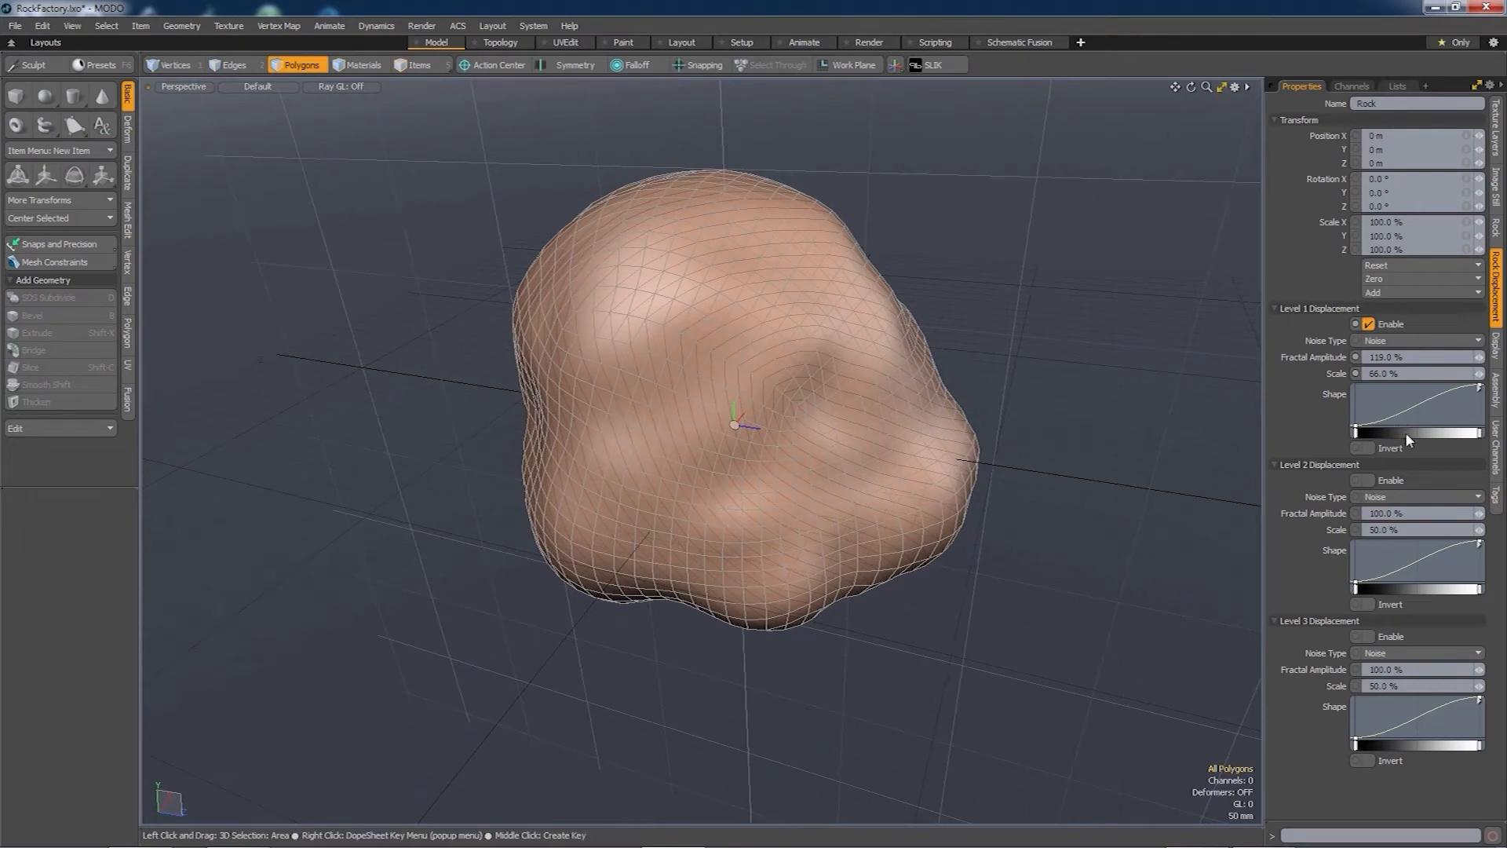
left_click(1408, 410)
left_click_drag(1411, 413, 1452, 429)
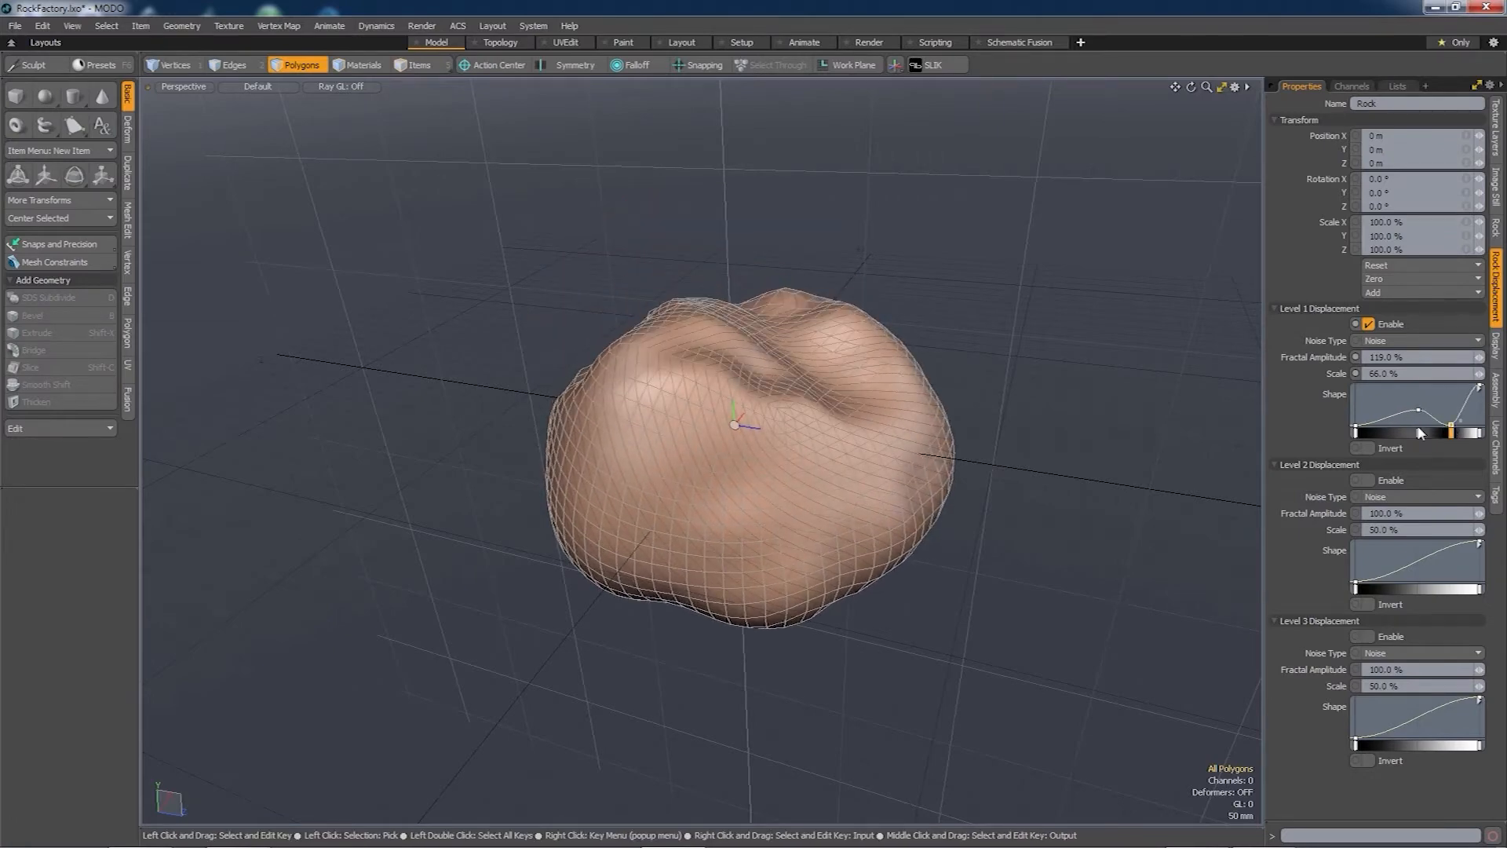
left_click_drag(848, 503, 731, 495, "alt")
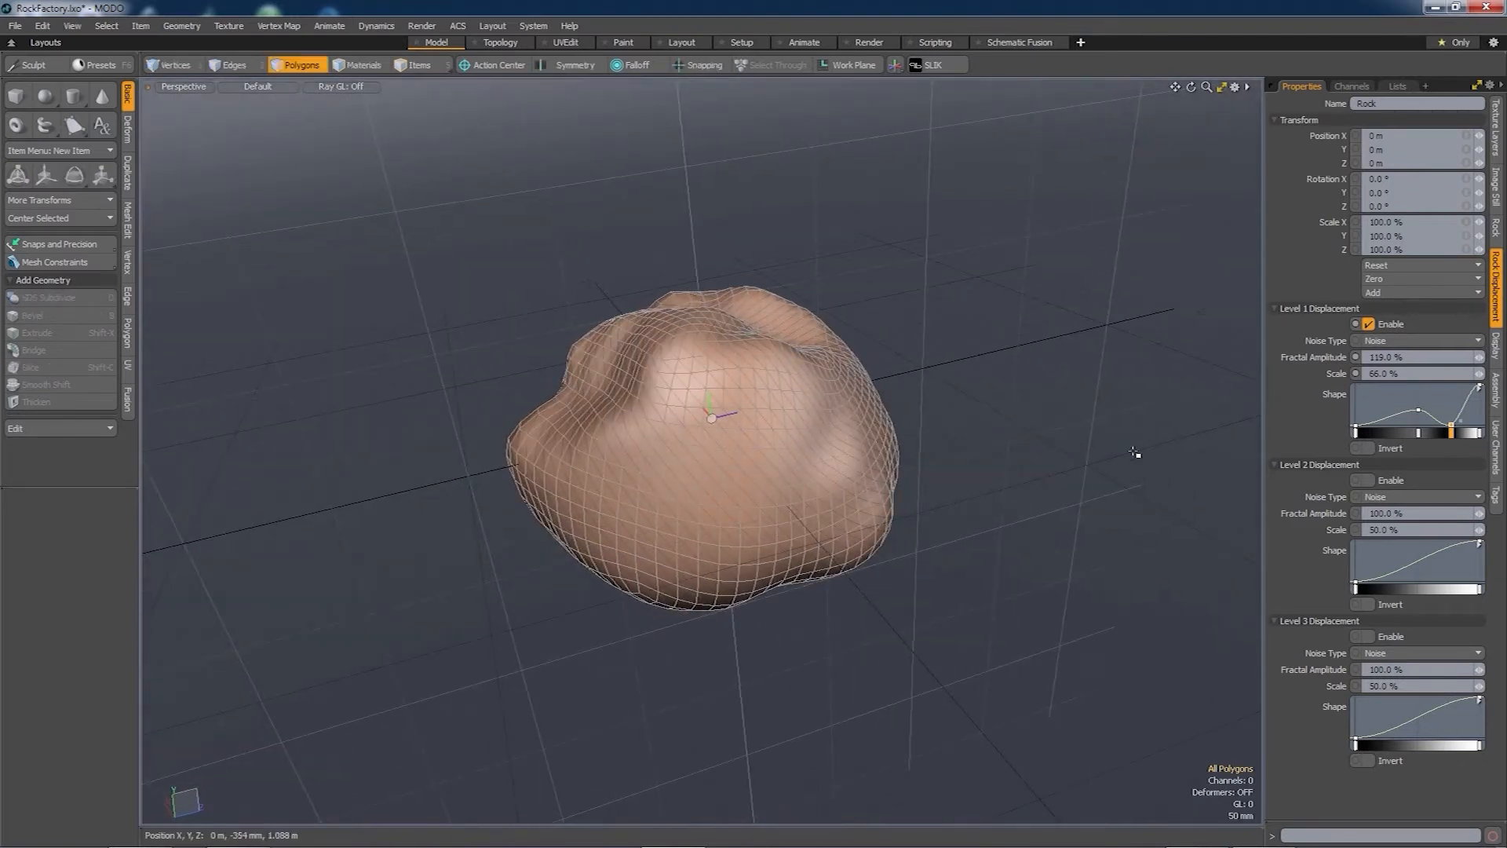
- Enable Level 2 with Cellular noise at 40% fractal amplitude and 23% scale
left_click(1393, 497)
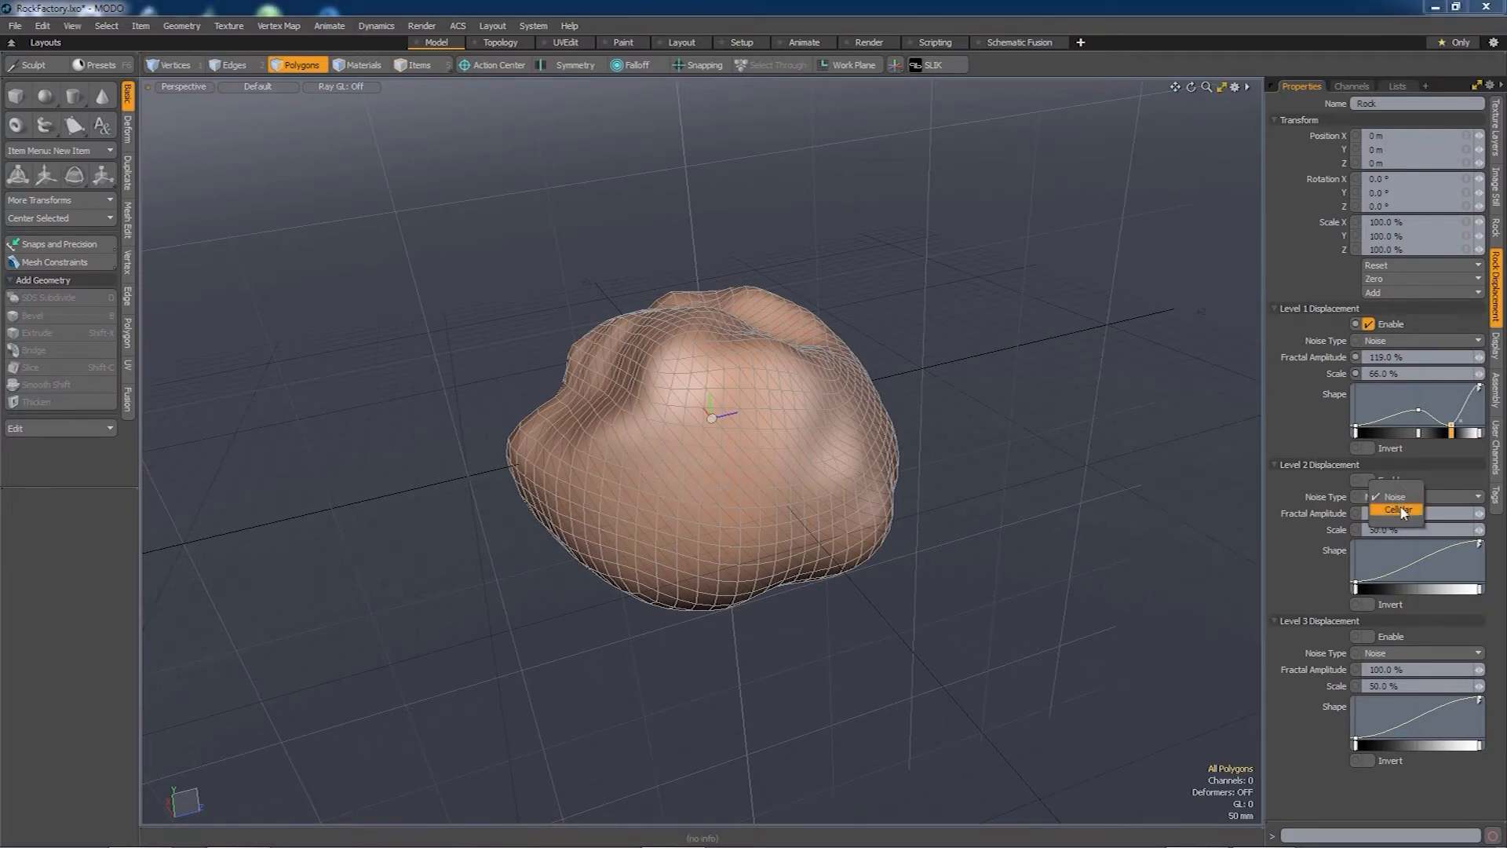
left_click(1403, 510)
left_click(1370, 480)
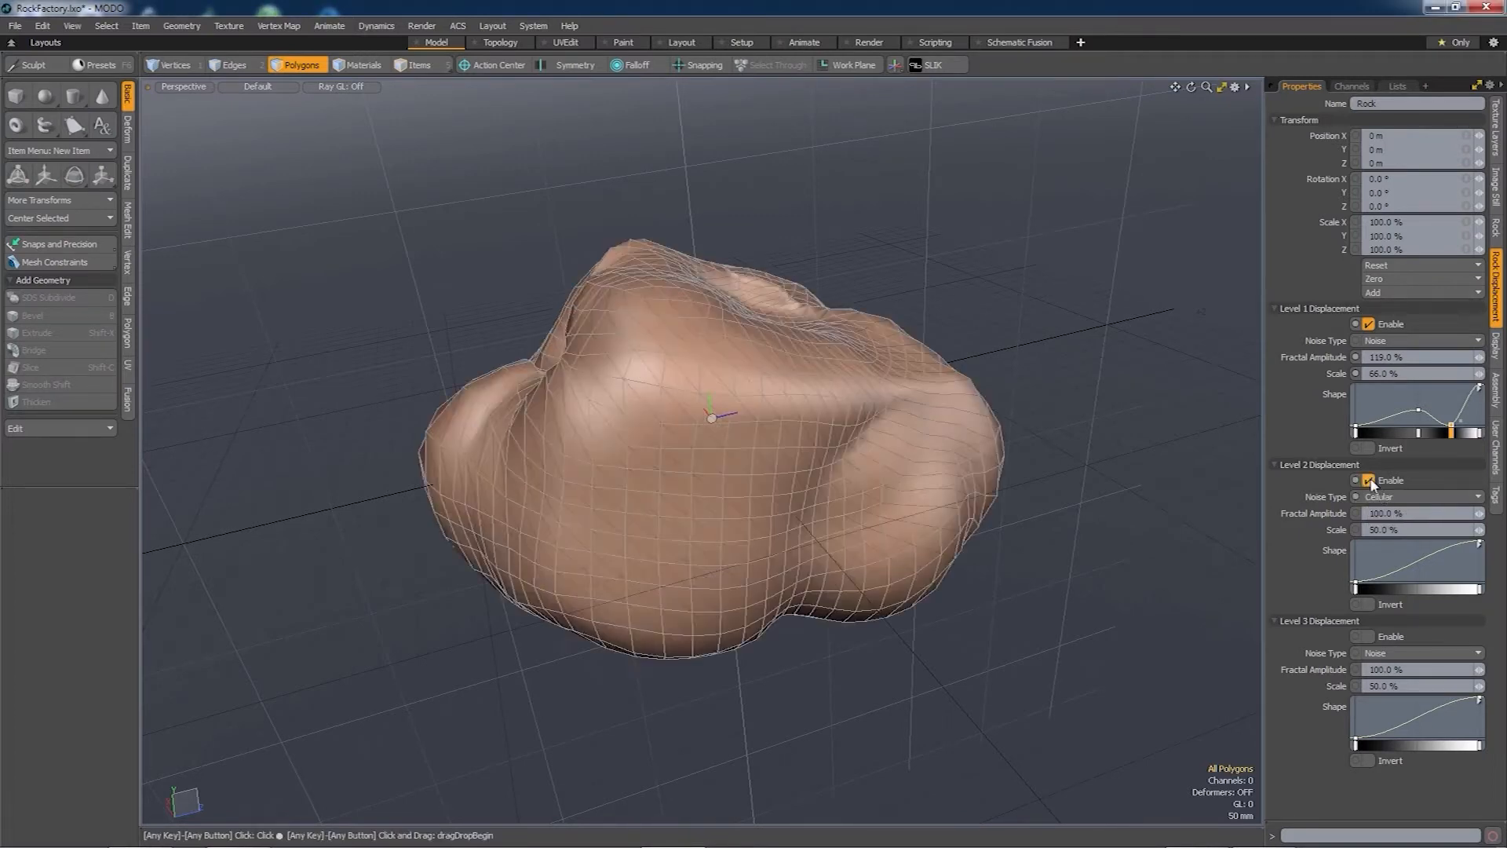
left_click_drag(740, 471, 744, 565, "alt")
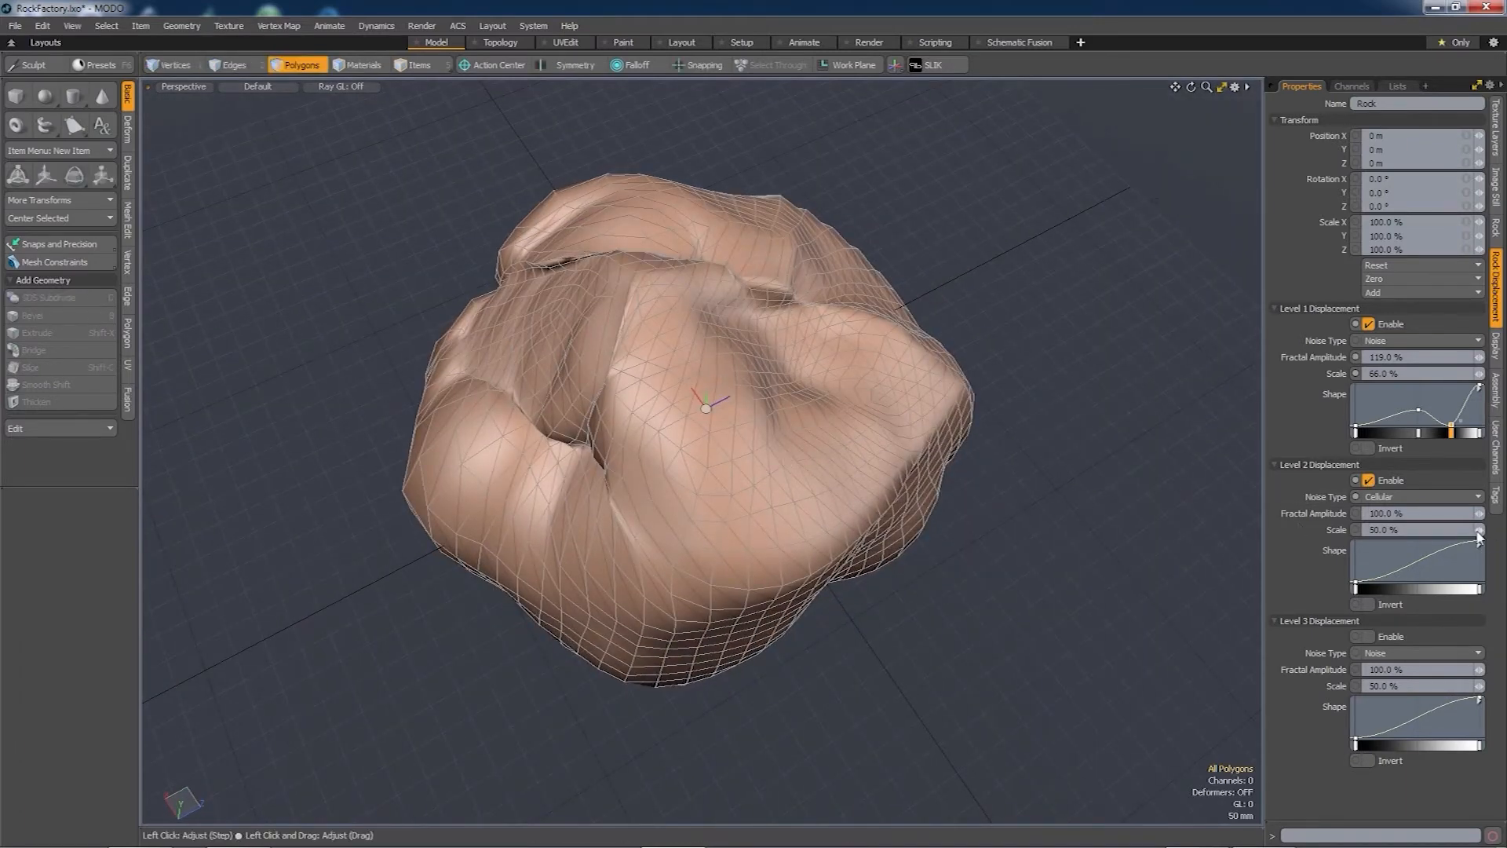
mouse_move(1480, 536)
left_mouse_down()
mouse_move(1446, 537)
mouse_move(1479, 534)
mouse_move(1443, 518)
mouse_move(1475, 534)
mouse_move(1456, 534)
left_mouse_up()
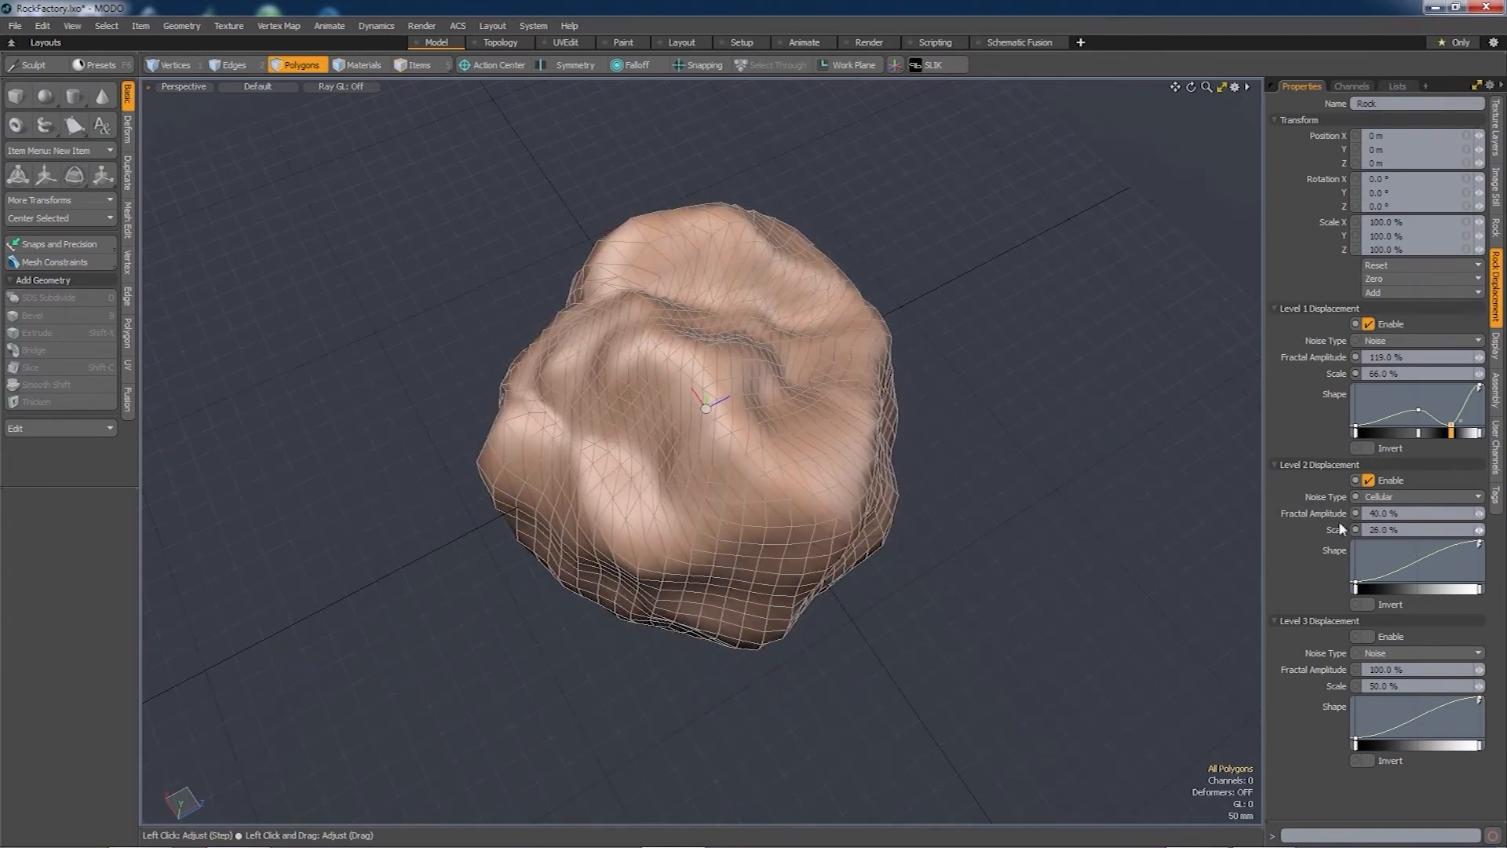
left_click_drag(855, 206, 728, 552, "alt")
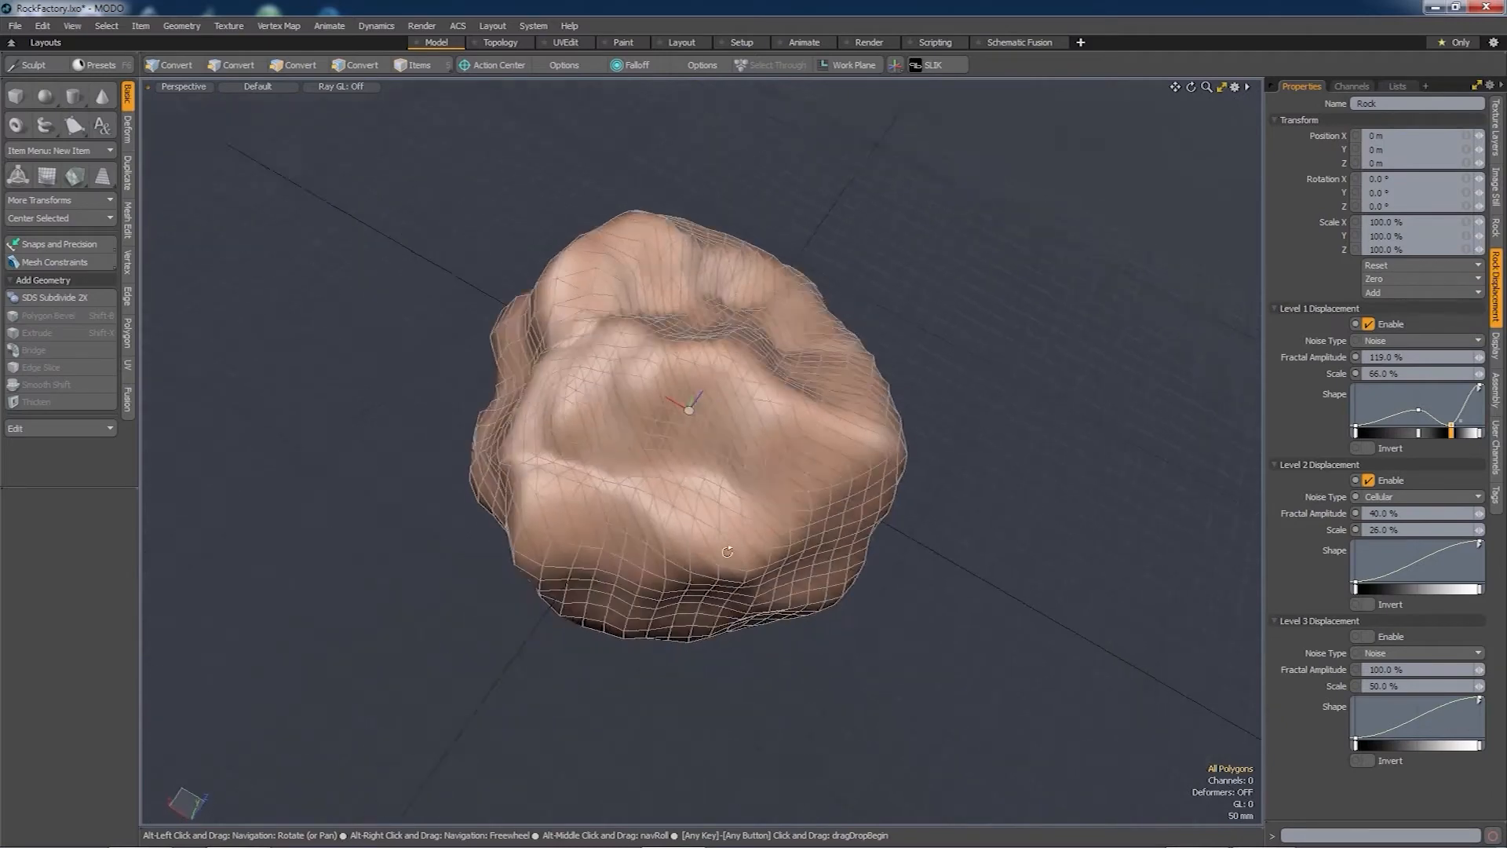
left_click_drag(1479, 530, 1471, 530)
left_click_drag(863, 463, 630, 592, "alt")
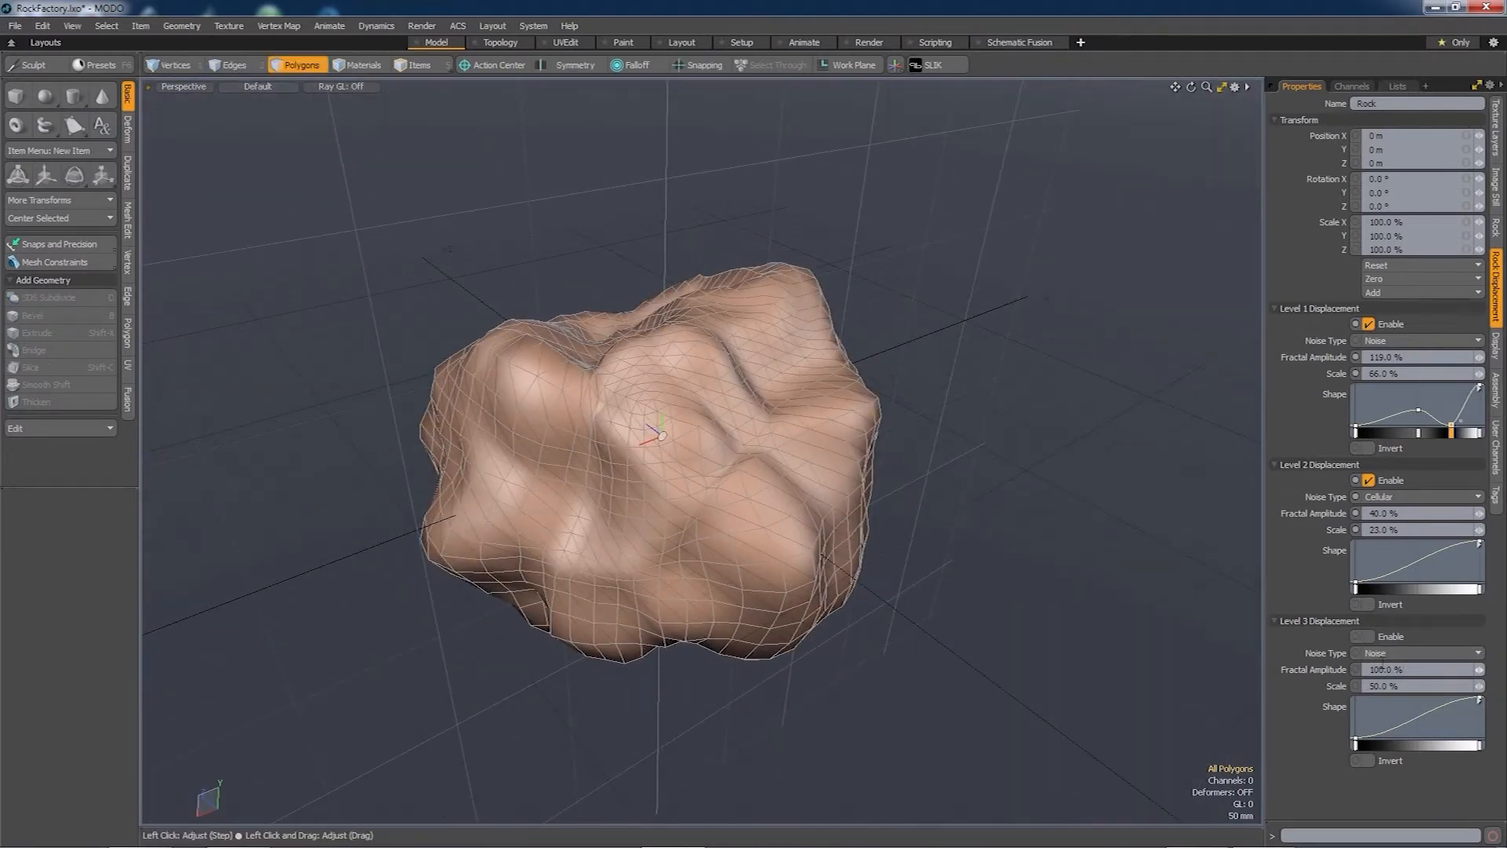
- Set Level 3 to Cellular noise at 2.5% scale and 6.5% fractal amplitude
left_click(1375, 652)
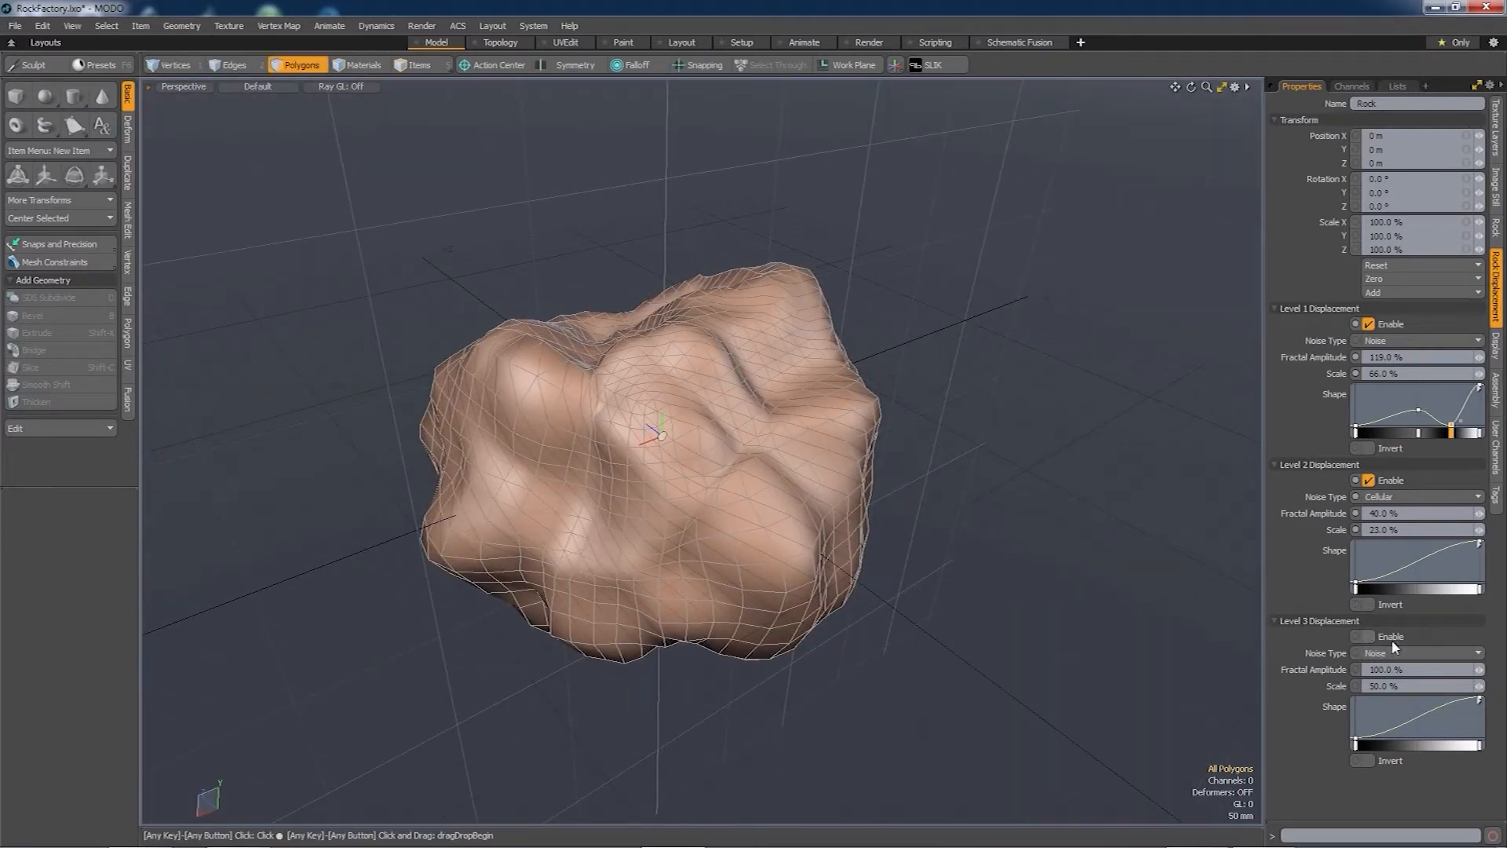
left_click(1396, 661)
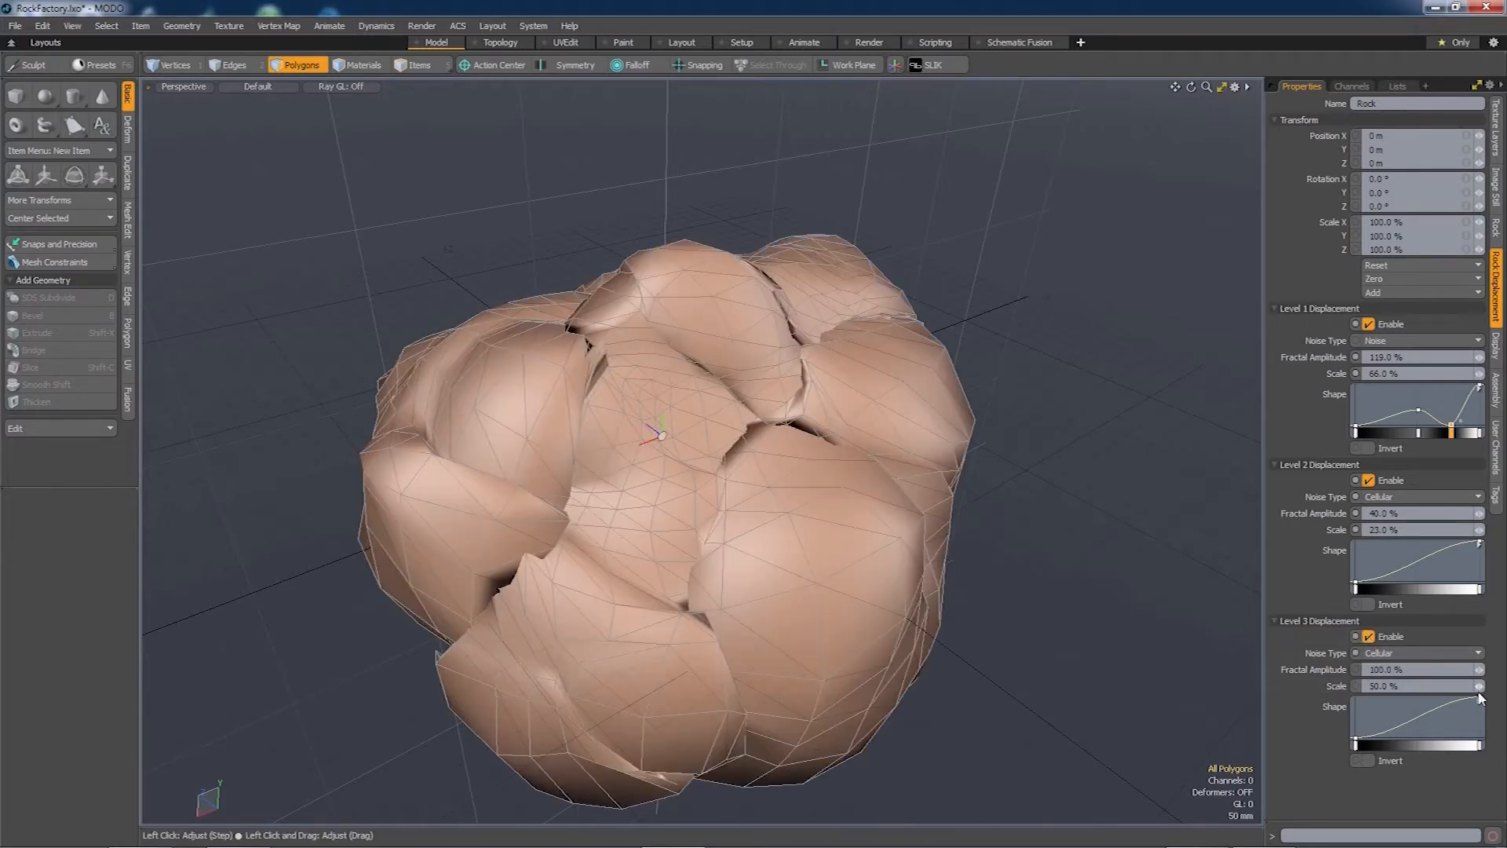
left_click_drag(1480, 690, 1410, 690)
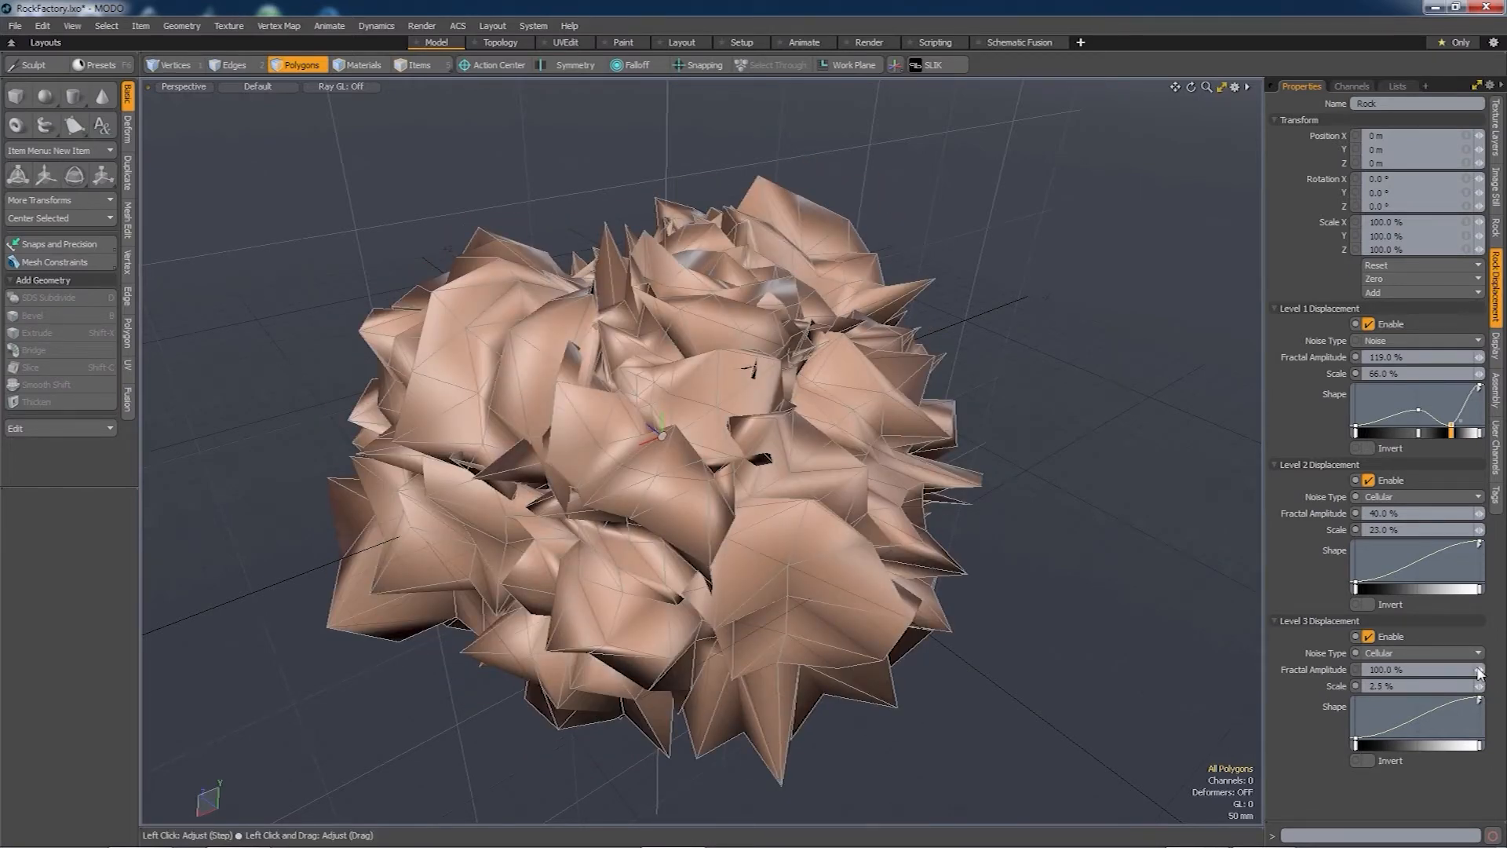
left_click_drag(1480, 673, 1402, 674)
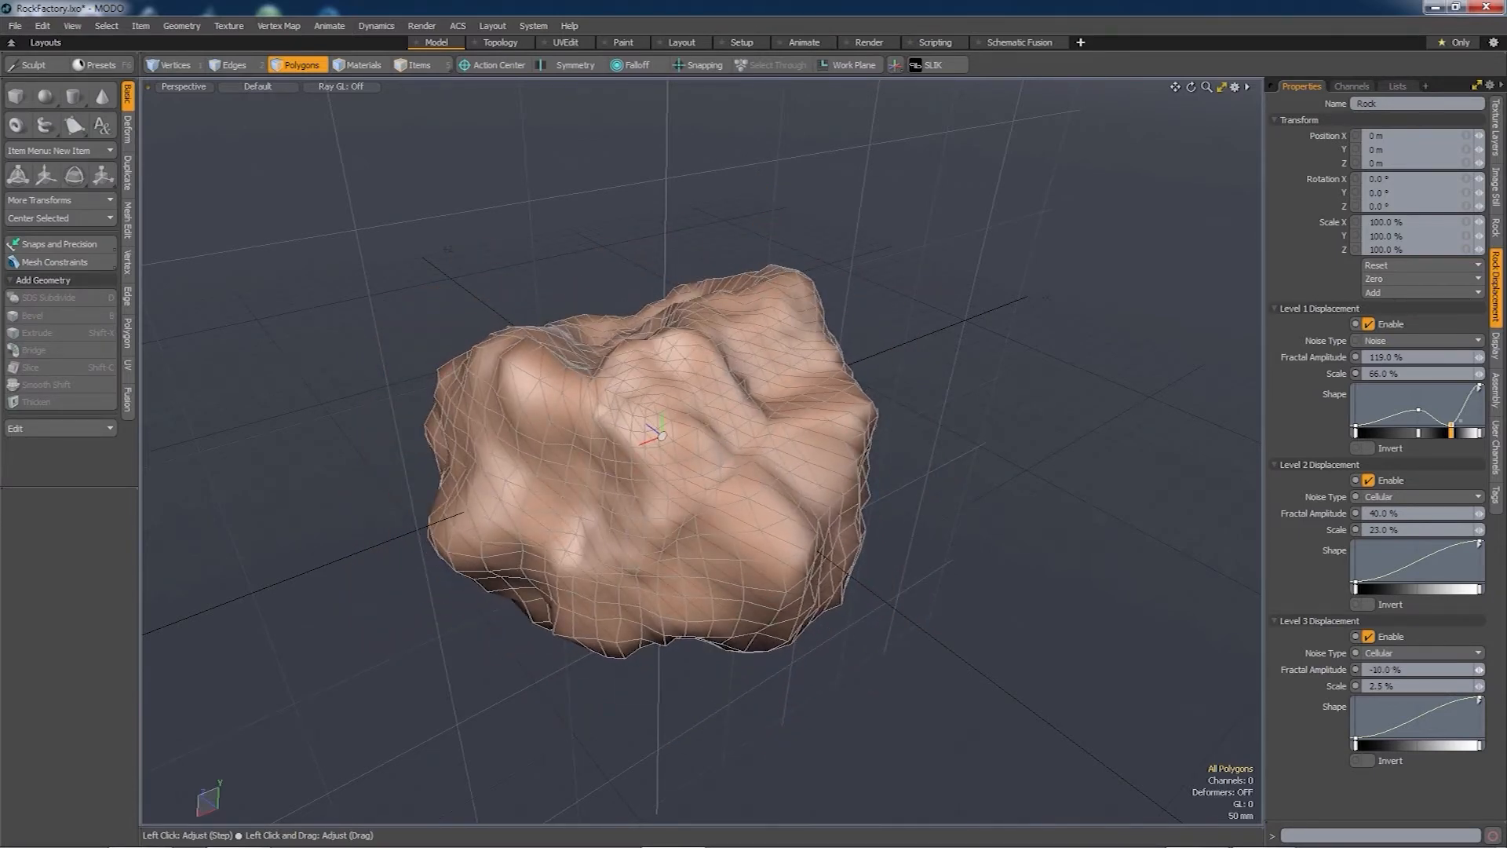
left_click_drag(934, 471, 931, 408, "alt")
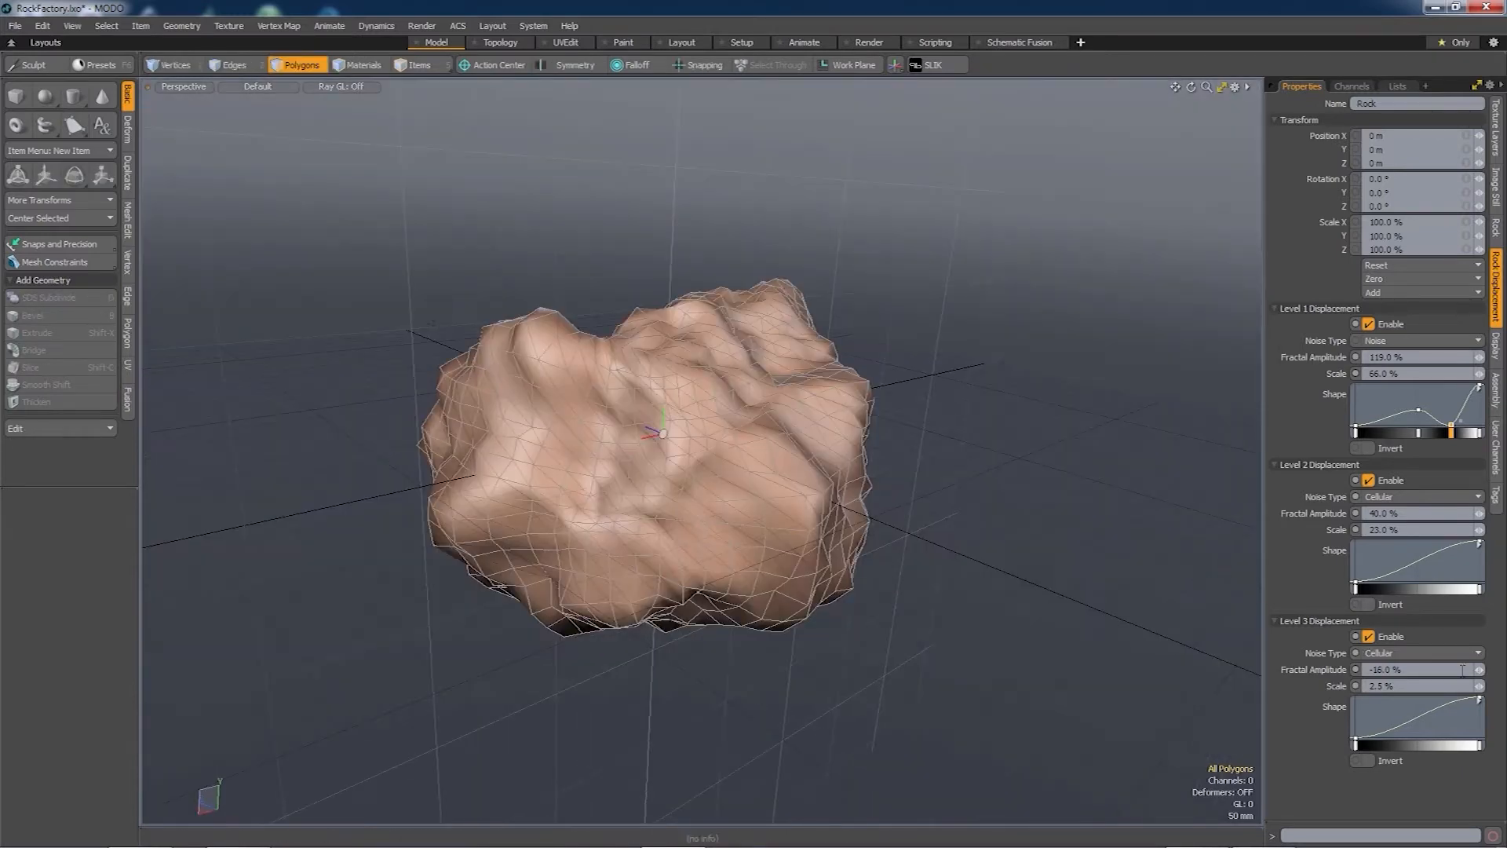
left_click_drag(1479, 671, 1496, 671)
left_click_drag(910, 487, 759, 385, "alt")
left_click_drag(707, 502, 810, 508, "alt")
left_click_drag(810, 508, 815, 545, "alt")
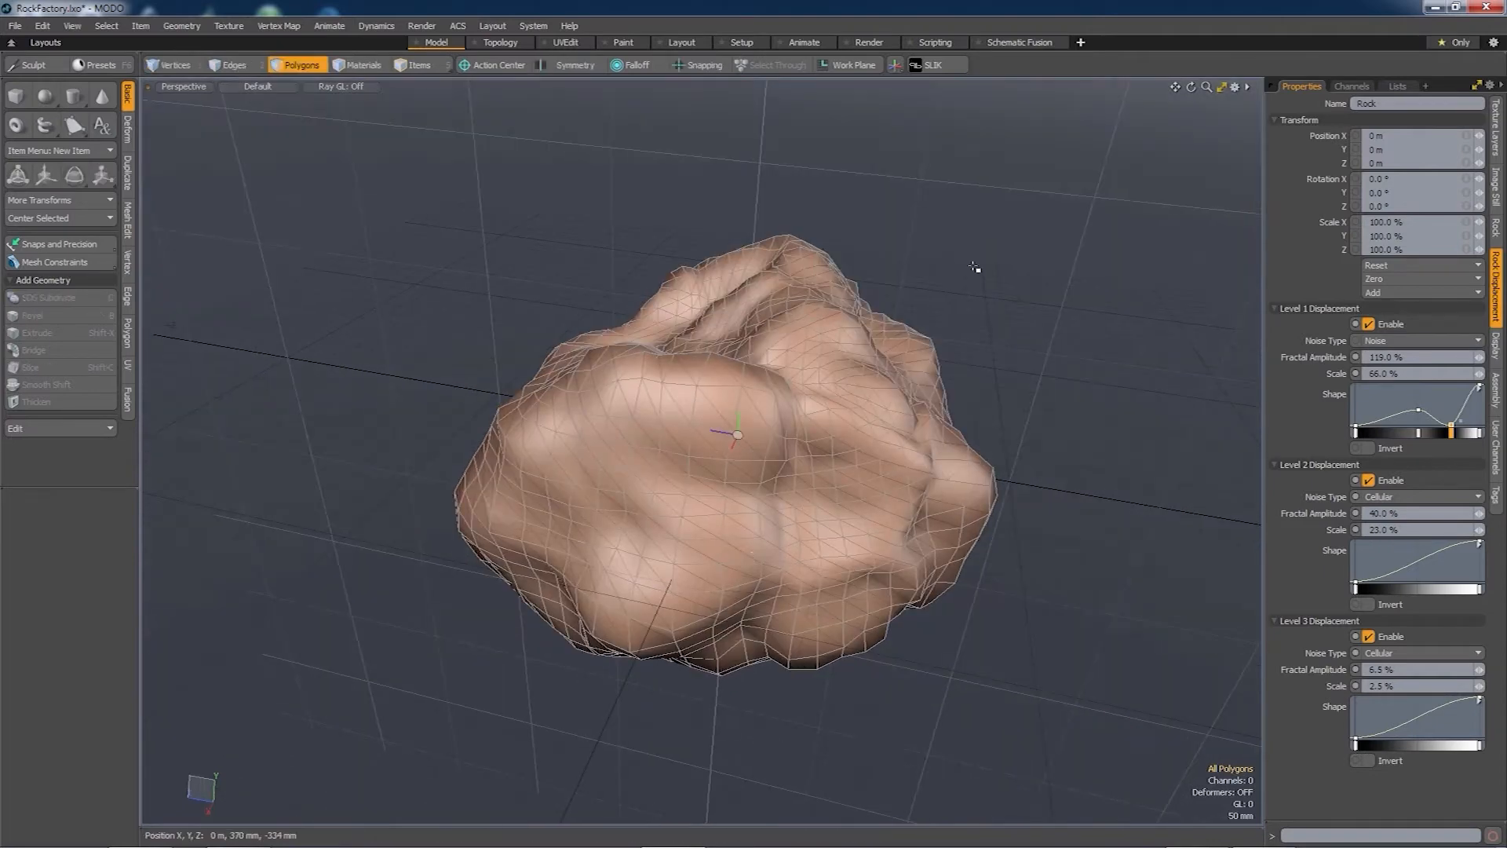
left_click(1477, 85)
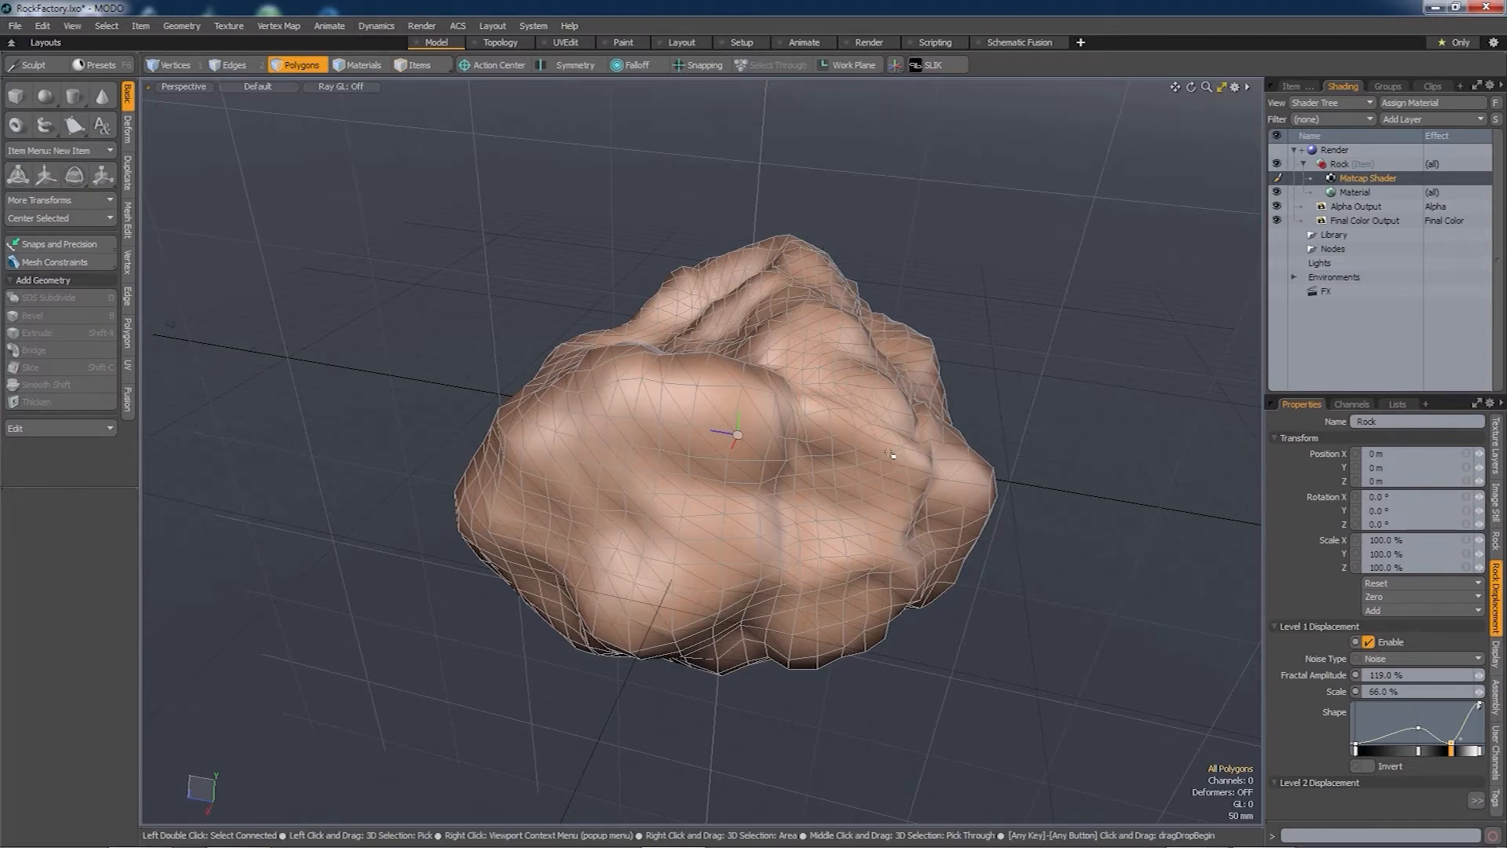
- Show the scene's item list and bring up the Bake Geometry Cache options
left_click_drag(808, 481, 813, 460, "alt")
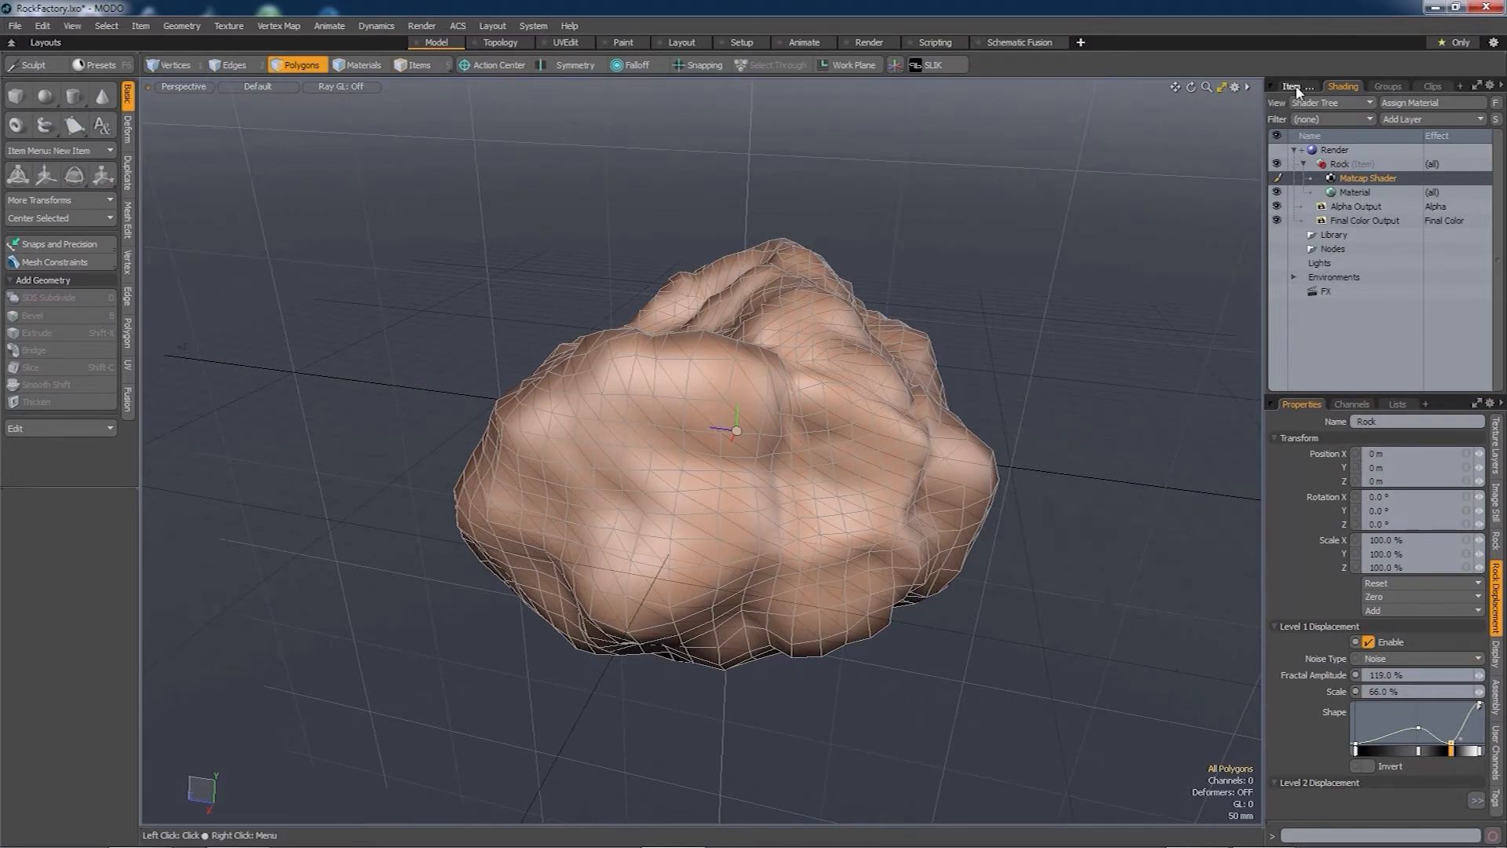
left_click(1296, 88)
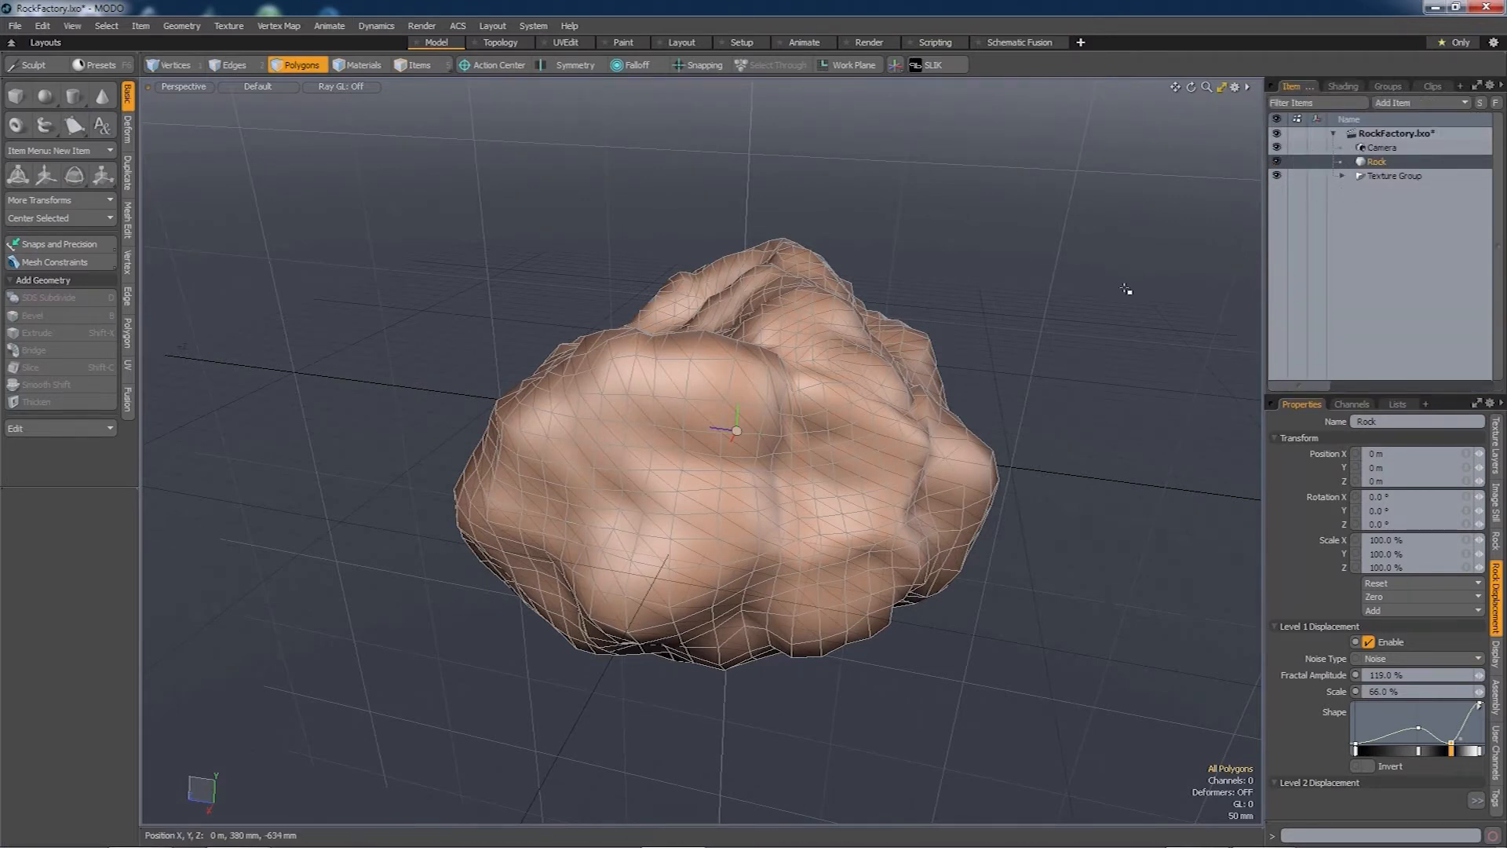
mouse_move(833, 471)
left_mouse_down("alt")
mouse_move(834, 440)
mouse_move(840, 466)
left_mouse_up("alt")
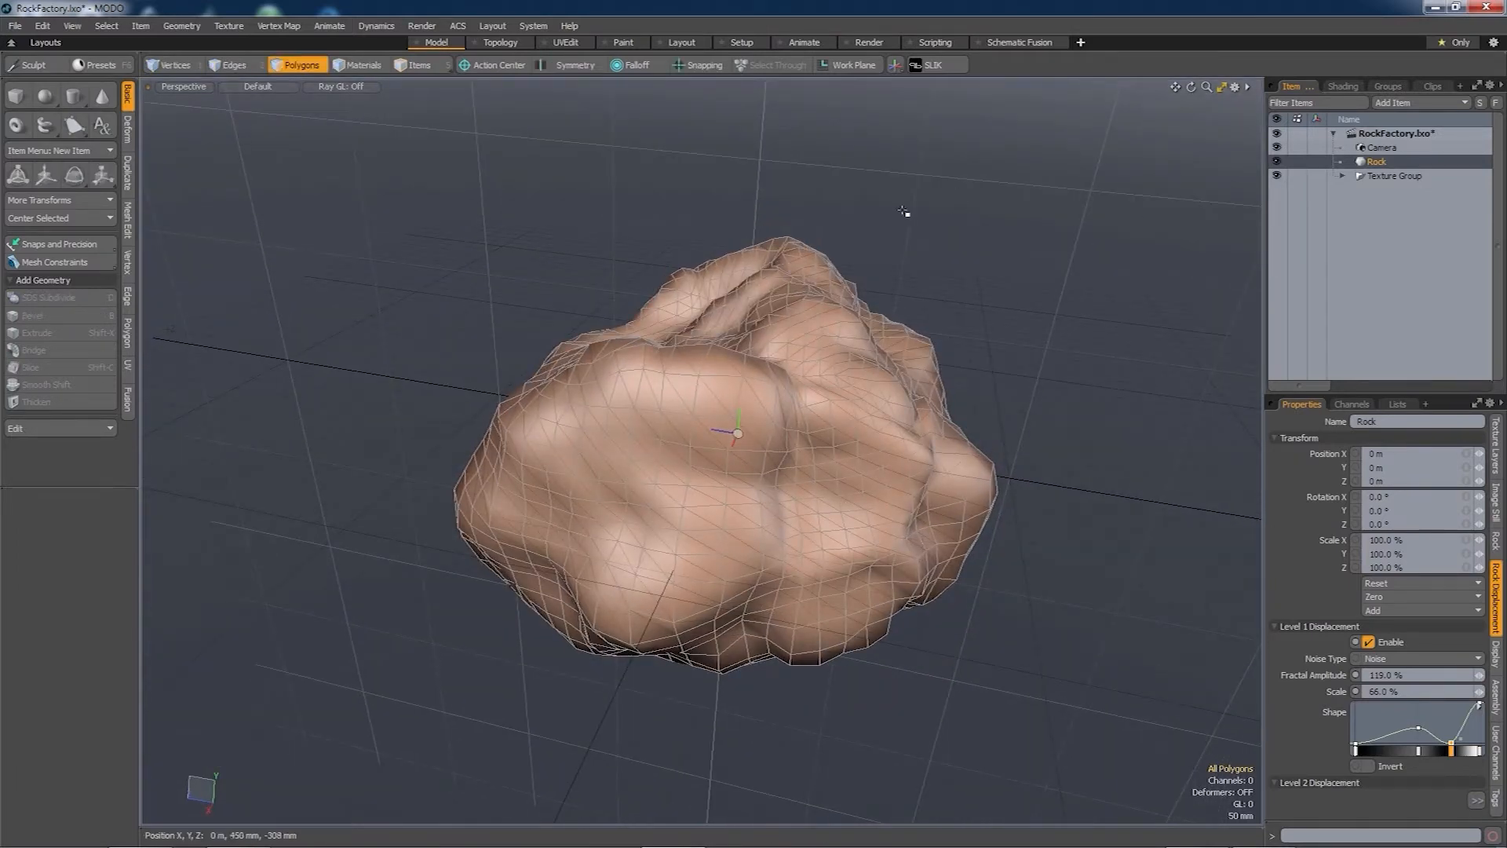
left_click(187, 27)
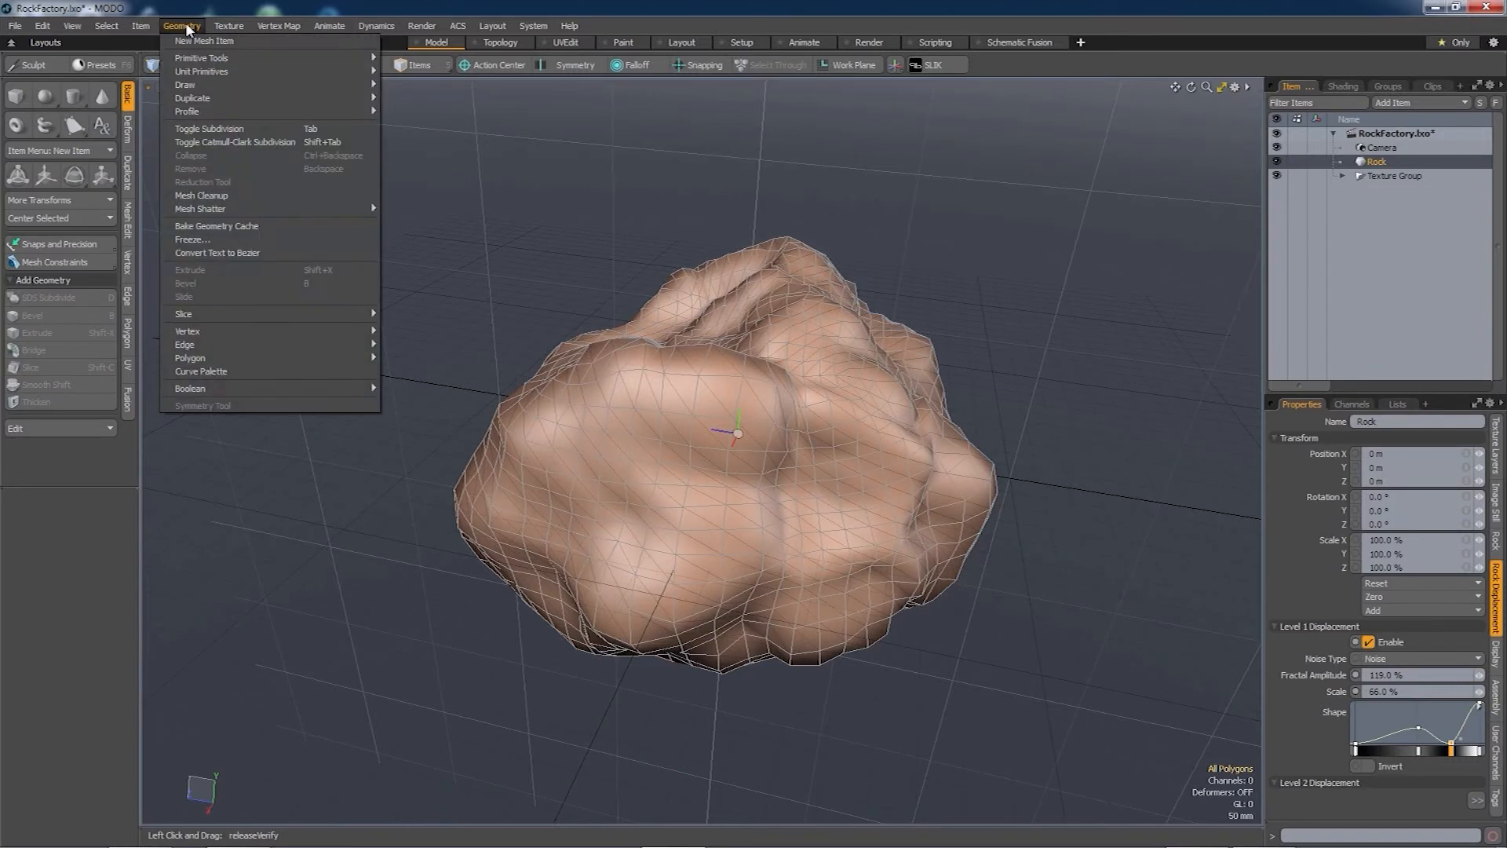
left_click(242, 227)
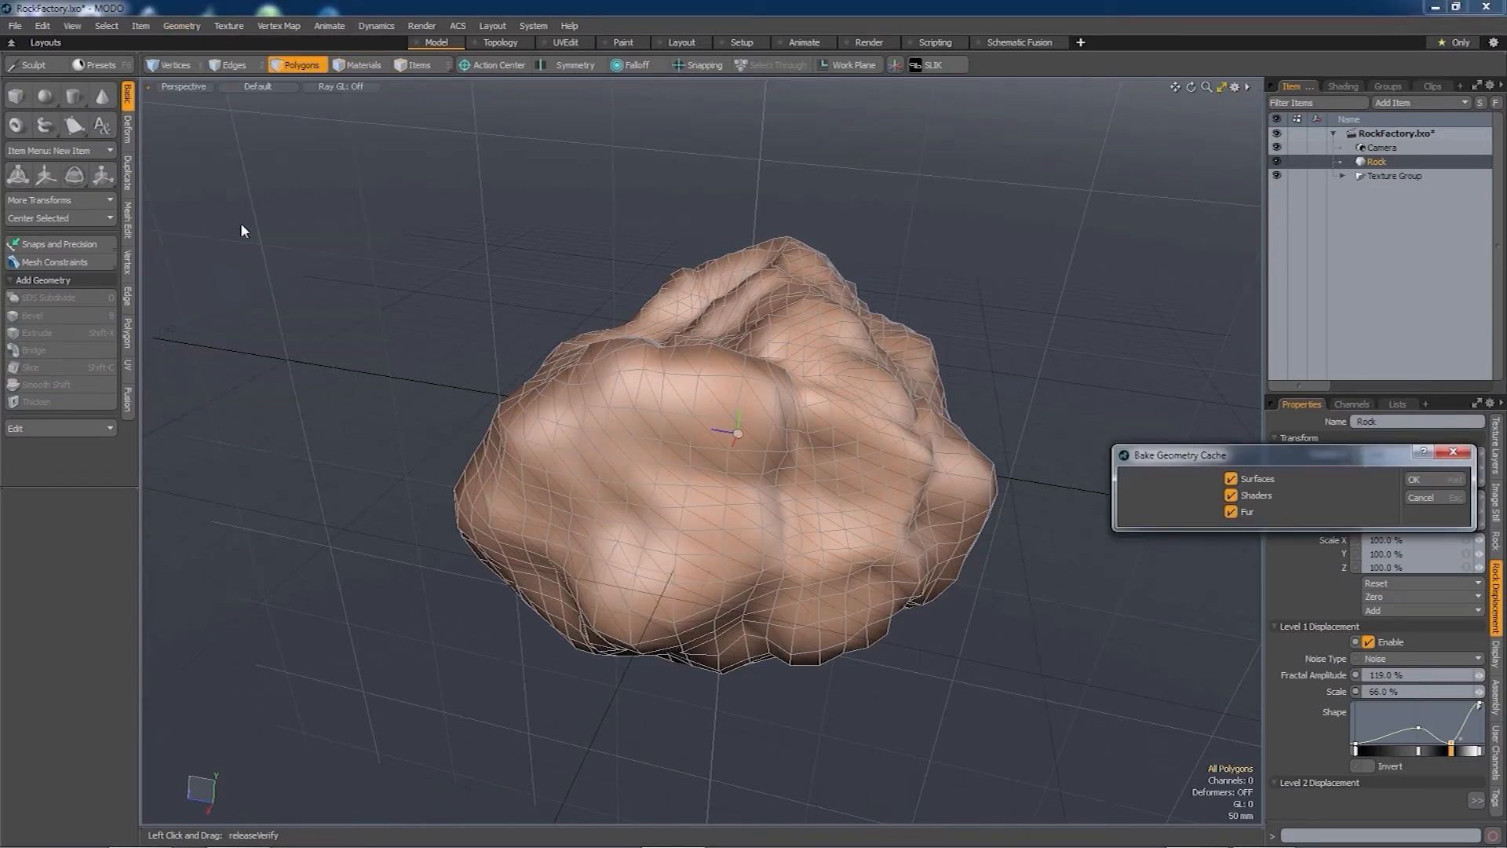
- Bake the Rock's geometry cache with Shaders and Fur excluded
left_click(1231, 496)
left_click(1232, 512)
left_click(1417, 480)
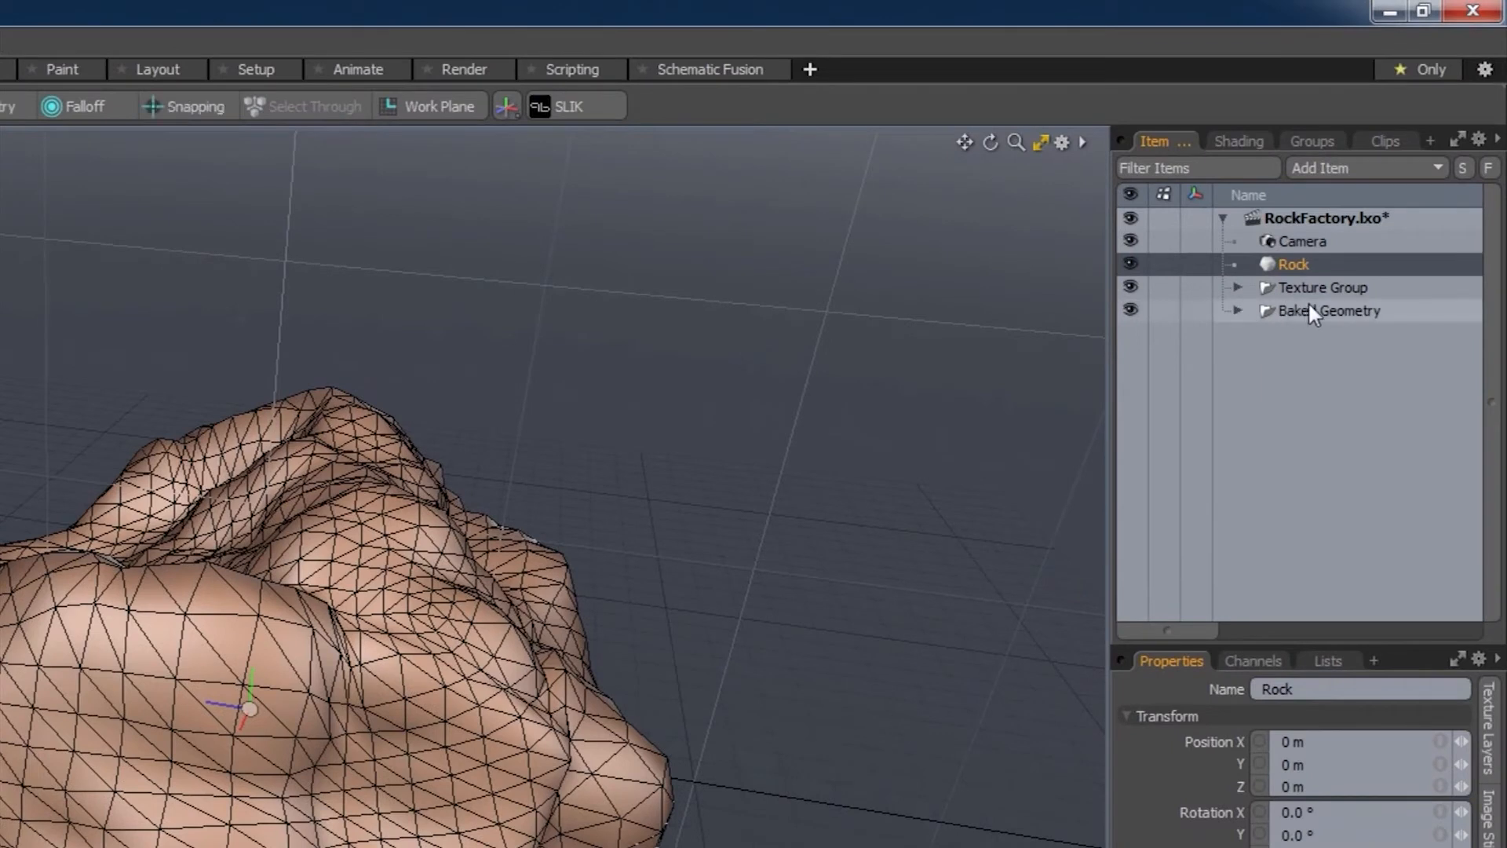
- Select the baked Surf mesh, hide the original Rock, and display the mesh subdivided
left_click(1238, 310)
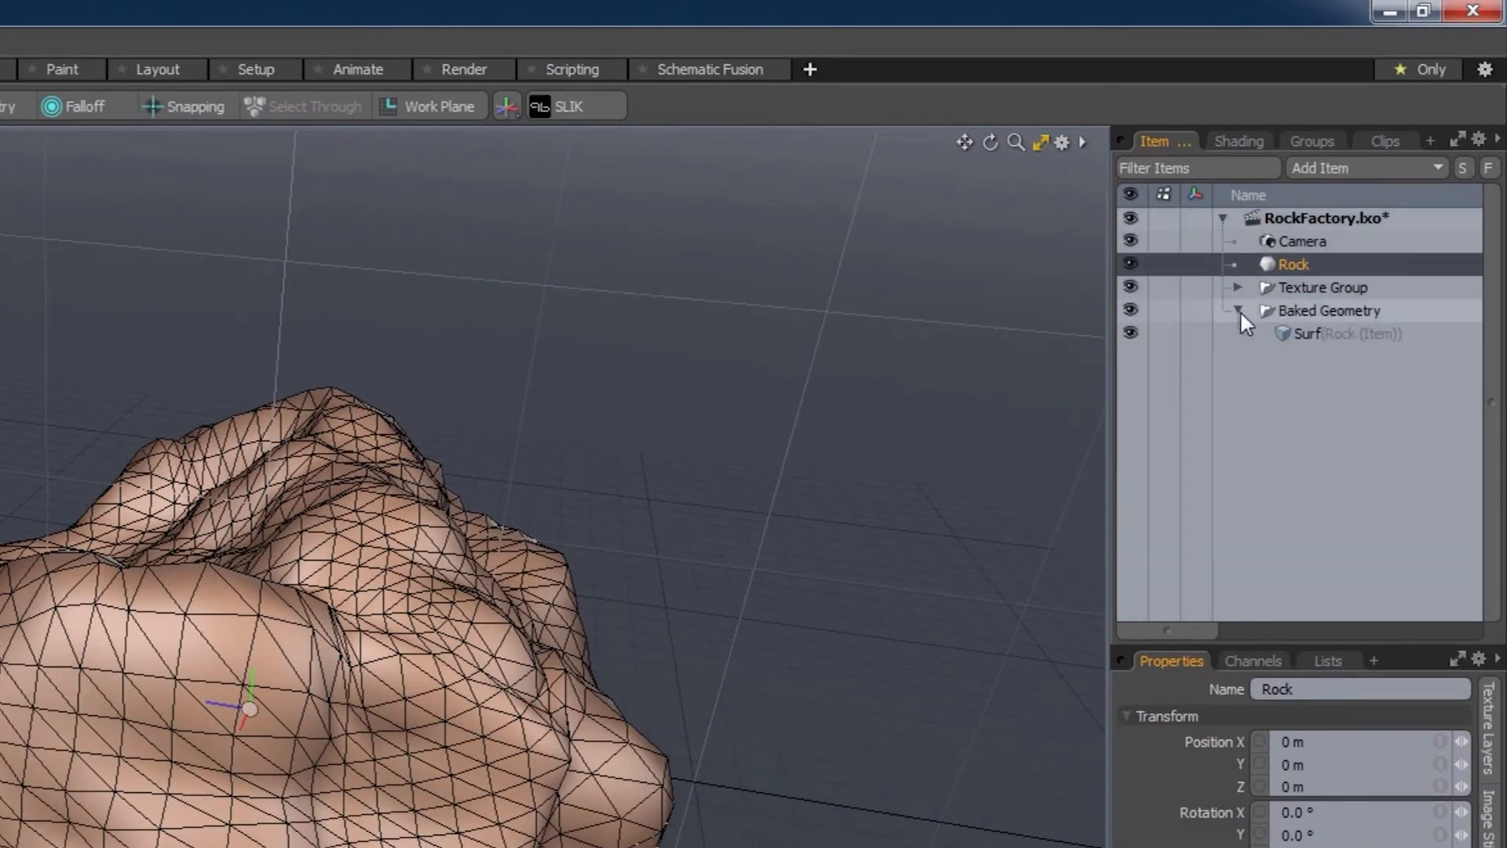
left_click(1306, 332)
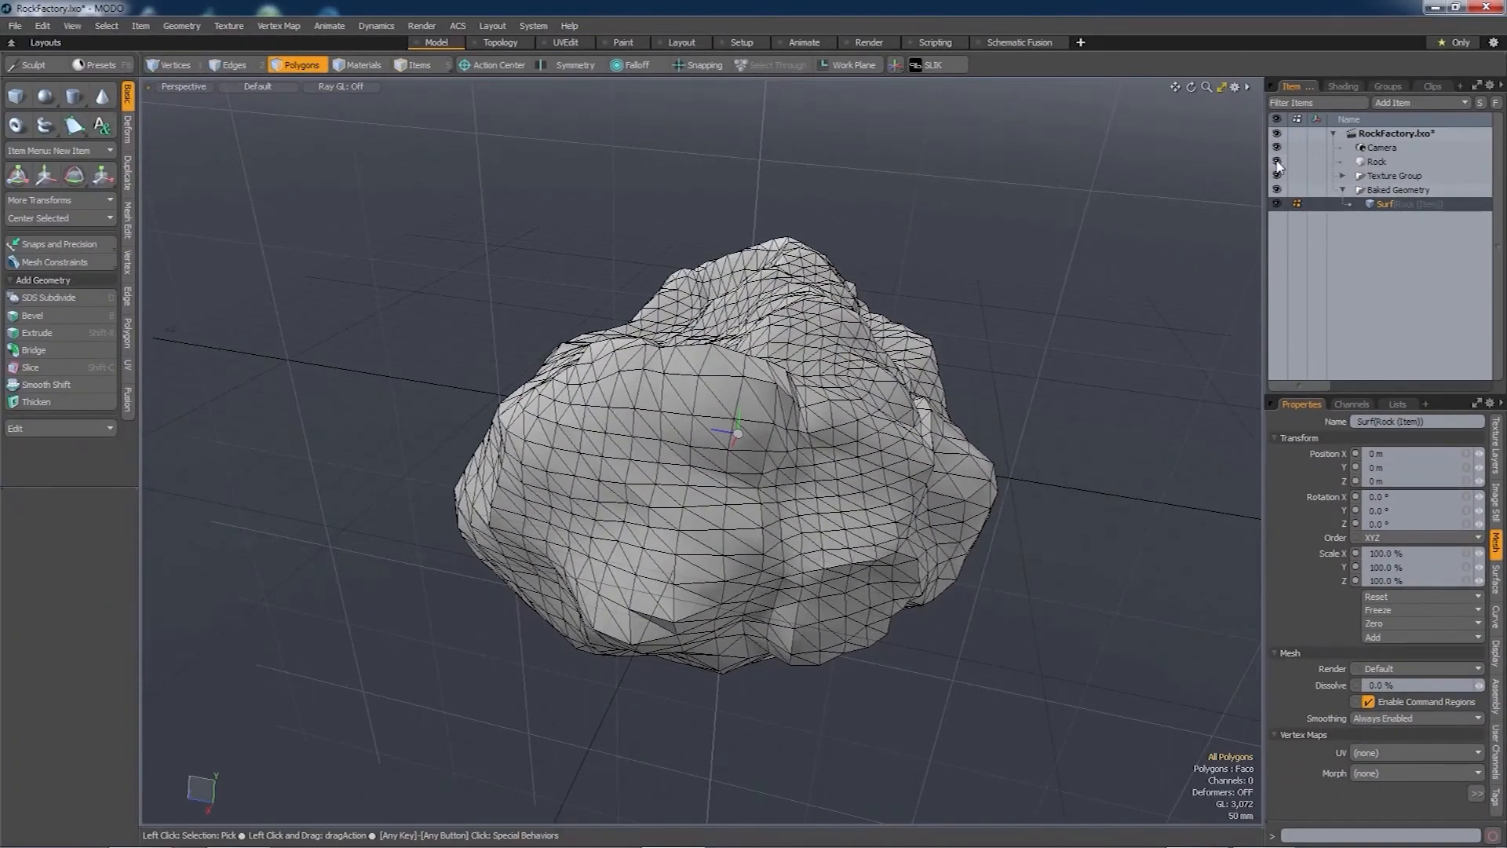
left_click(1278, 163)
left_click_drag(1016, 366, 908, 449, "alt")
key("Tab")
left_click_drag(728, 512, 764, 401, "alt")
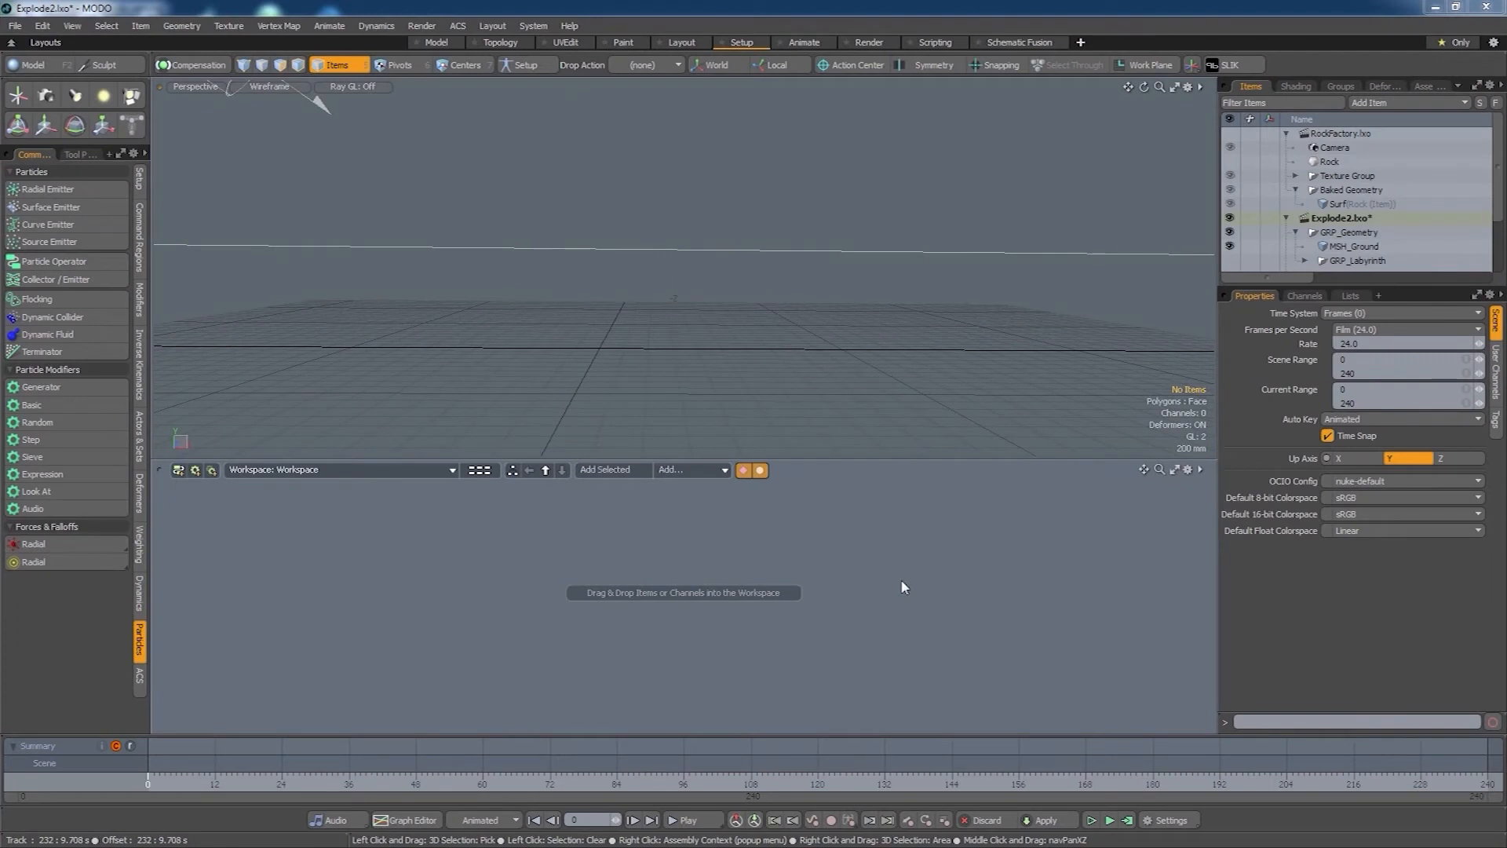
- Import the baked Surf mesh into Explode2's GRP_Geometry group
left_click(1339, 205)
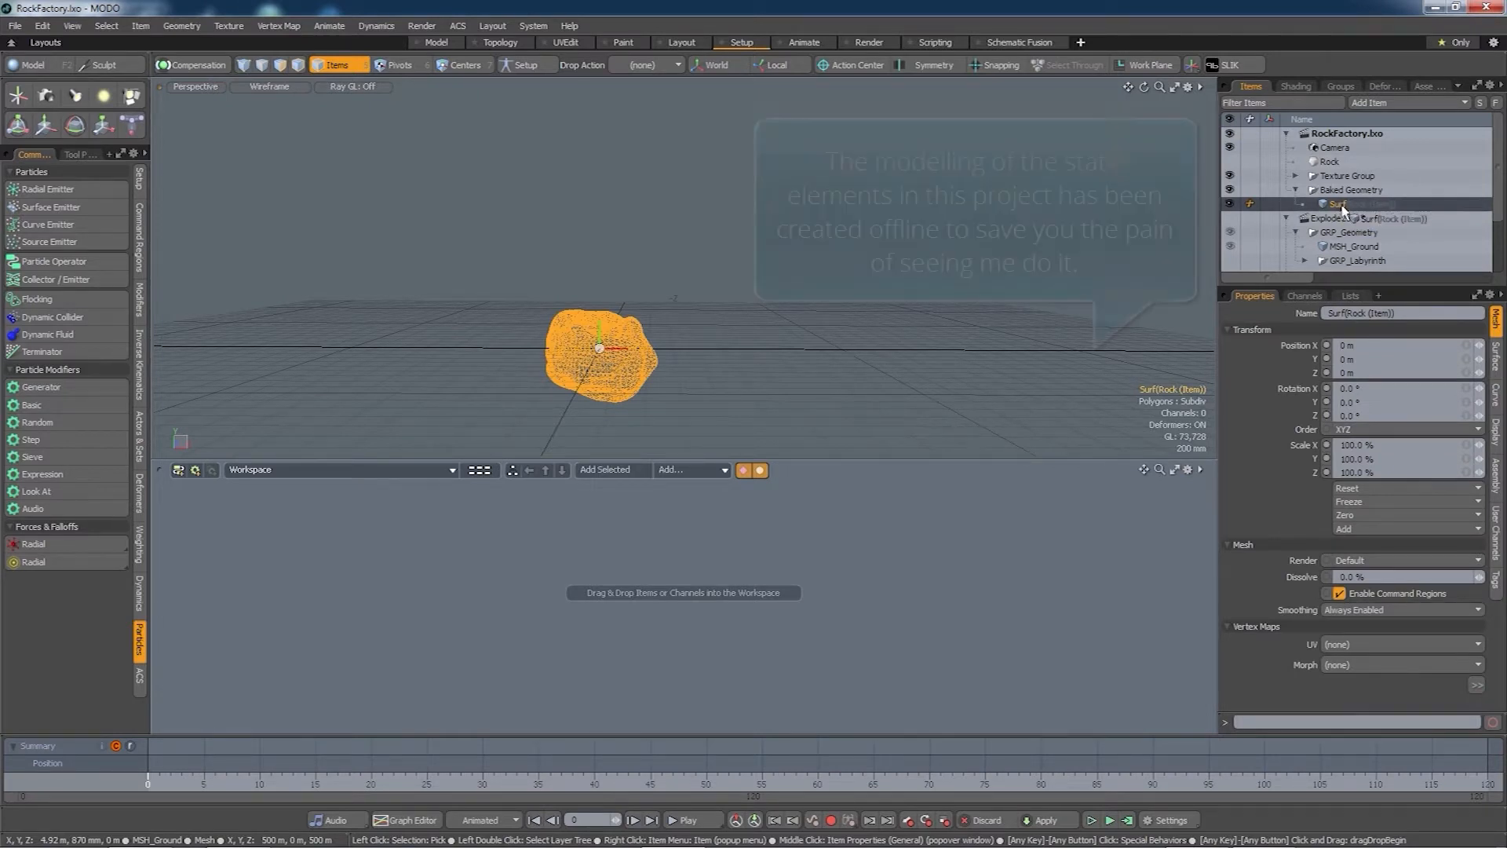
mouse_move(1337, 206)
left_mouse_down()
mouse_move(1341, 242)
mouse_move(1343, 204)
left_mouse_up()
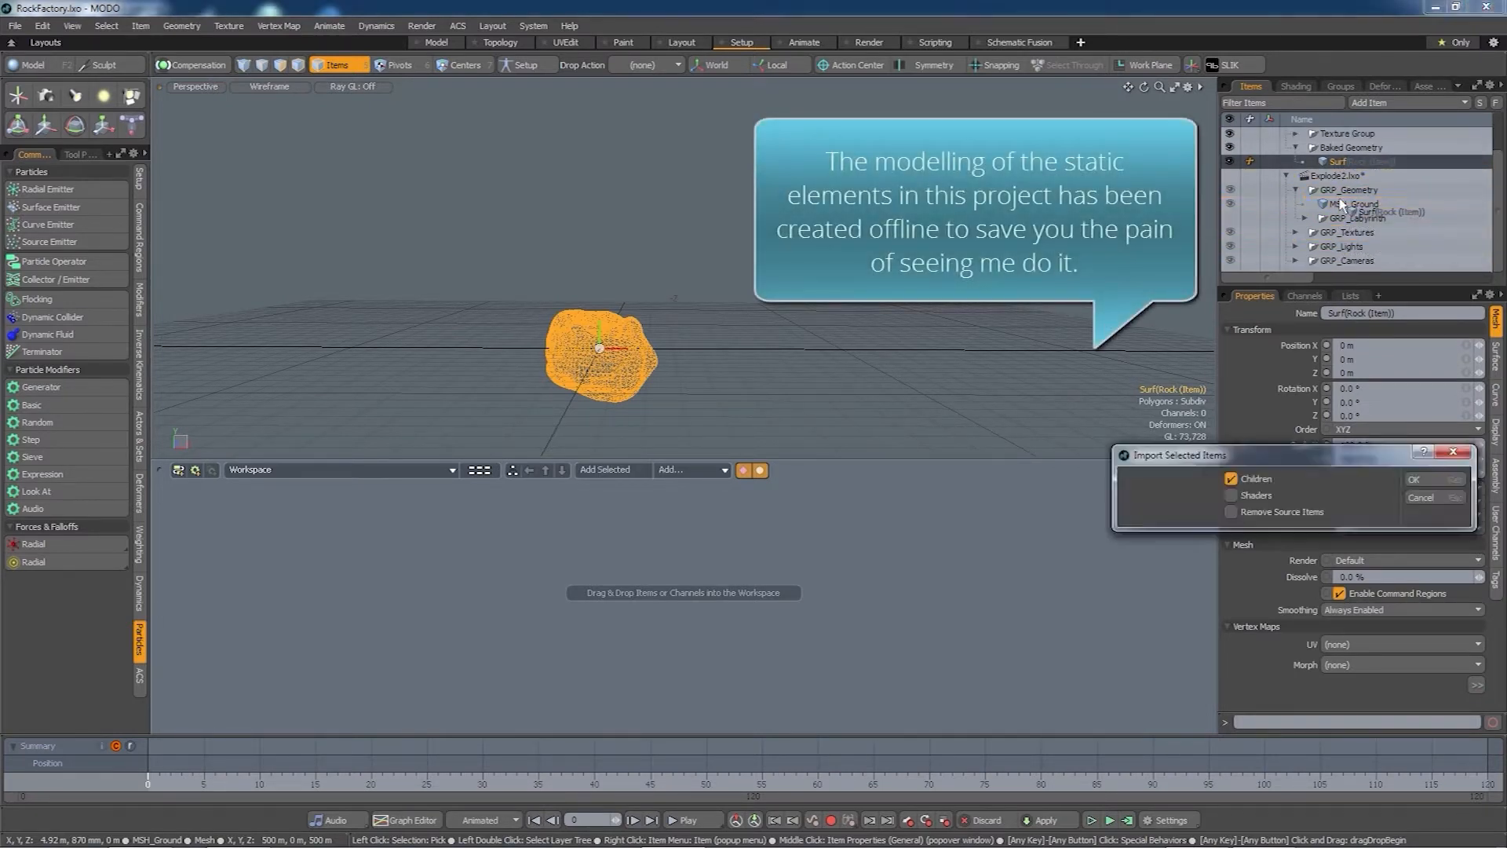
left_click(1420, 480)
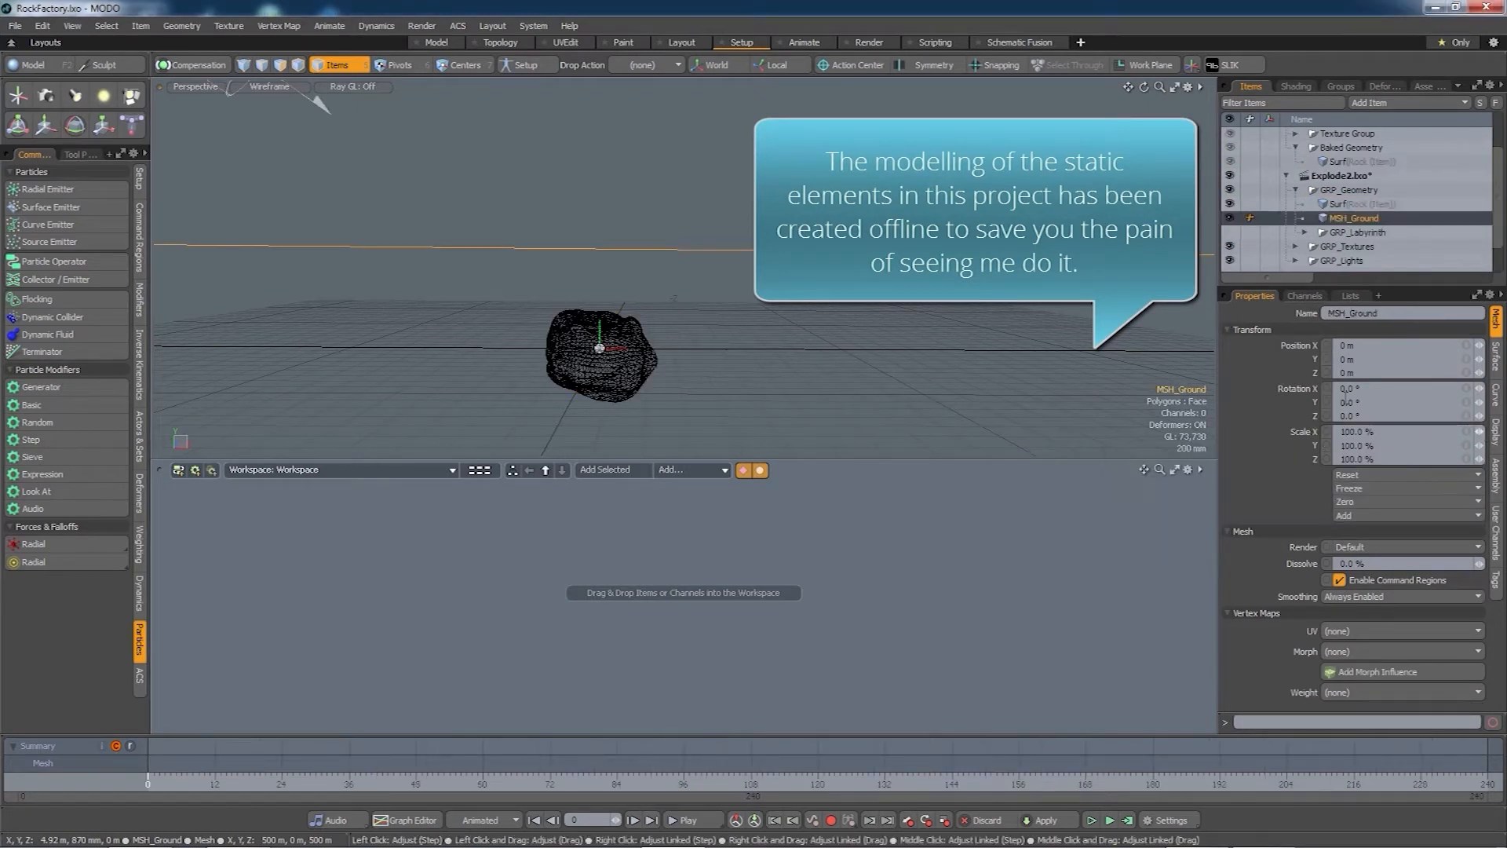
- Rename the imported mesh to MSH_Rock
right_click(1345, 207)
left_click(1348, 206)
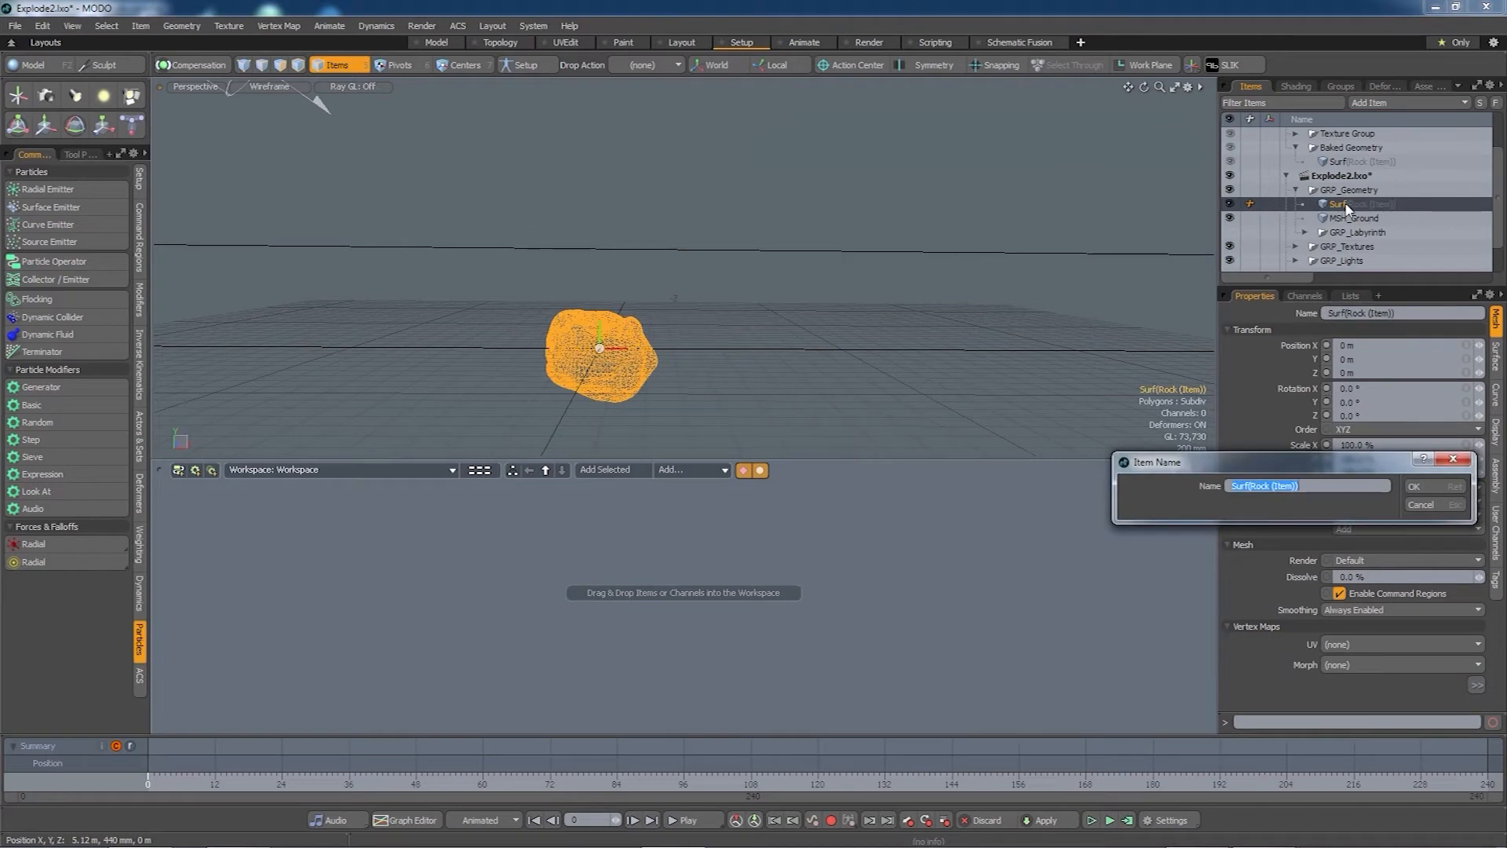
type("MSH_Rock")
key("Return")
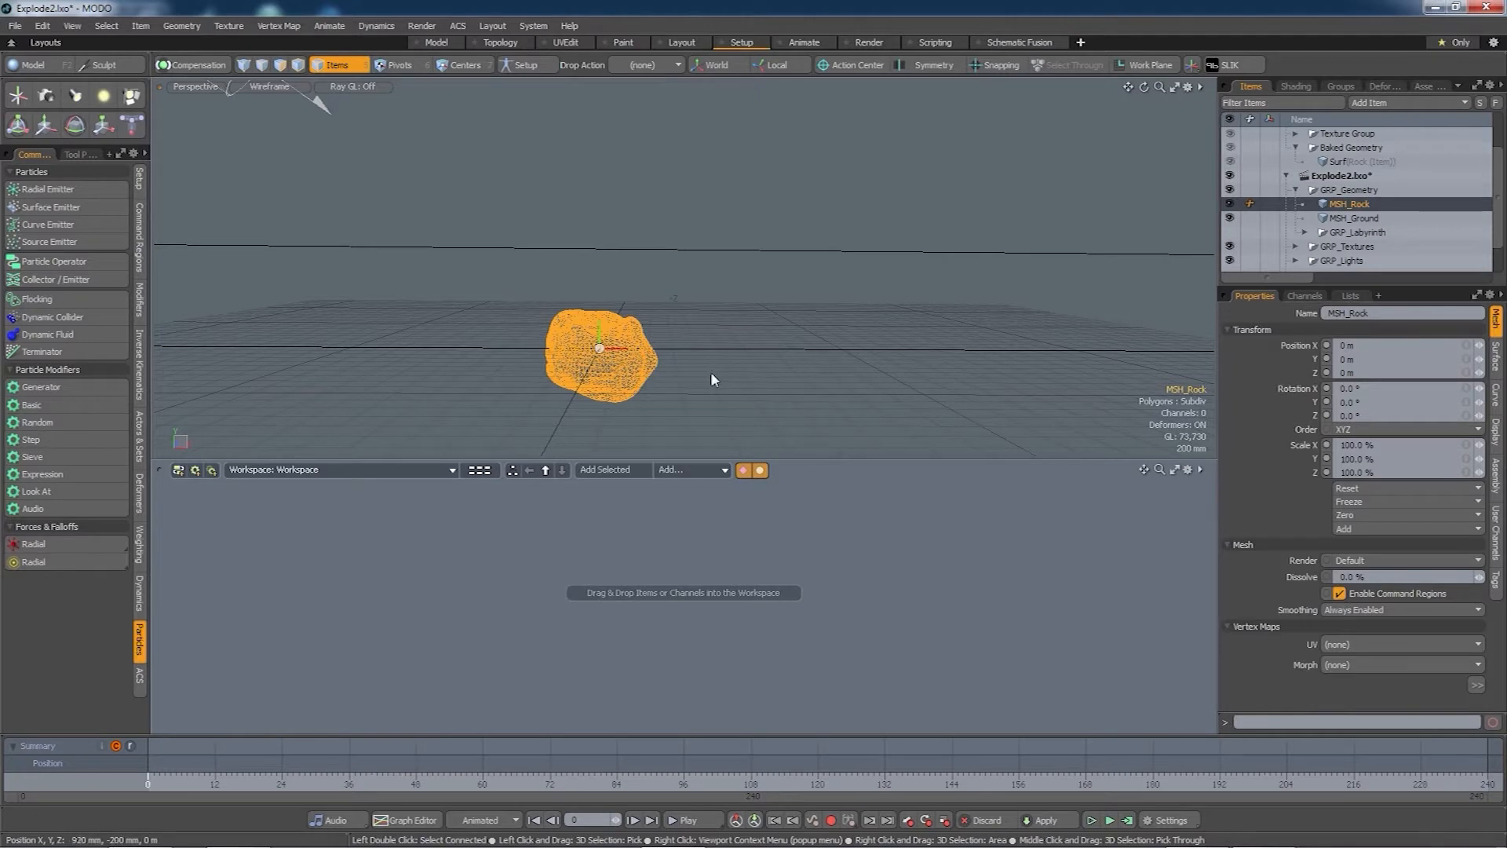
key("alt")
left_click_drag(706, 382, 666, 369, "alt")
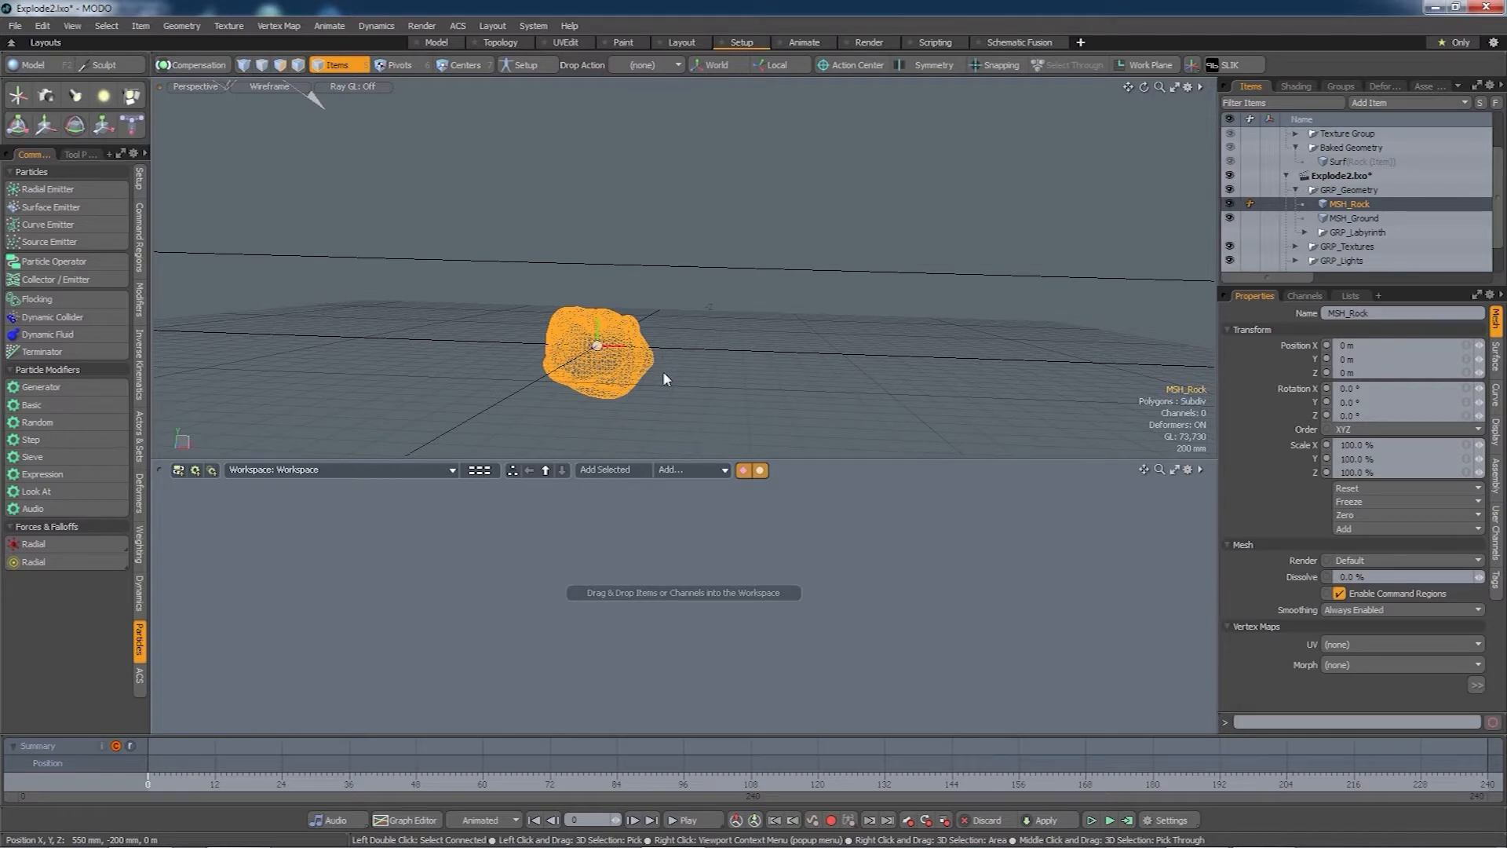
left_click_drag(667, 366, 756, 379, "alt")
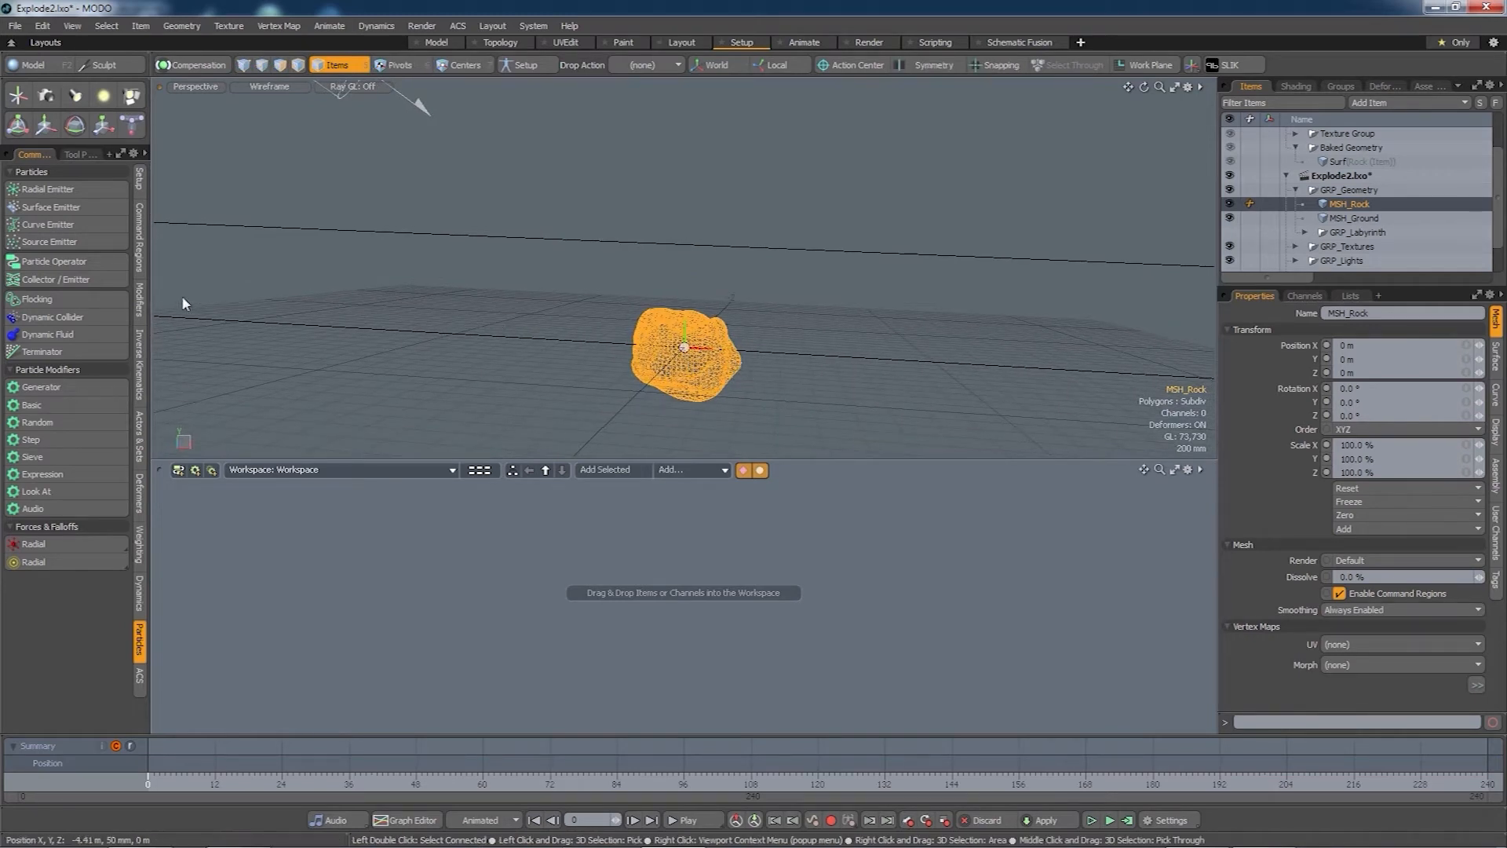
- Add a Radial Emitter, narrow its cone to a thin beam and point it downward
left_click(50, 188)
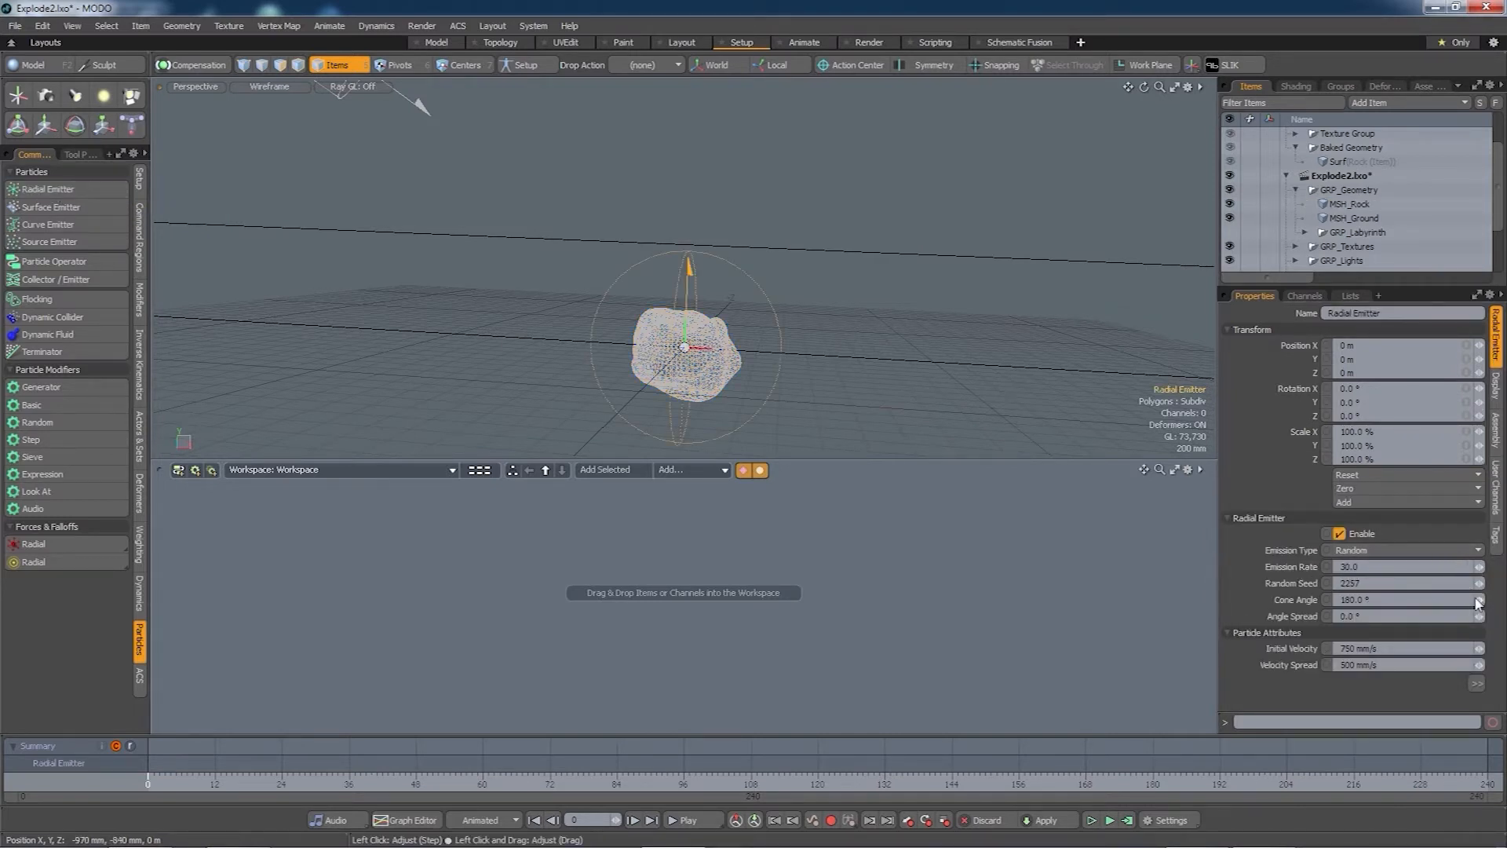
left_click_drag(1479, 603, 1374, 612)
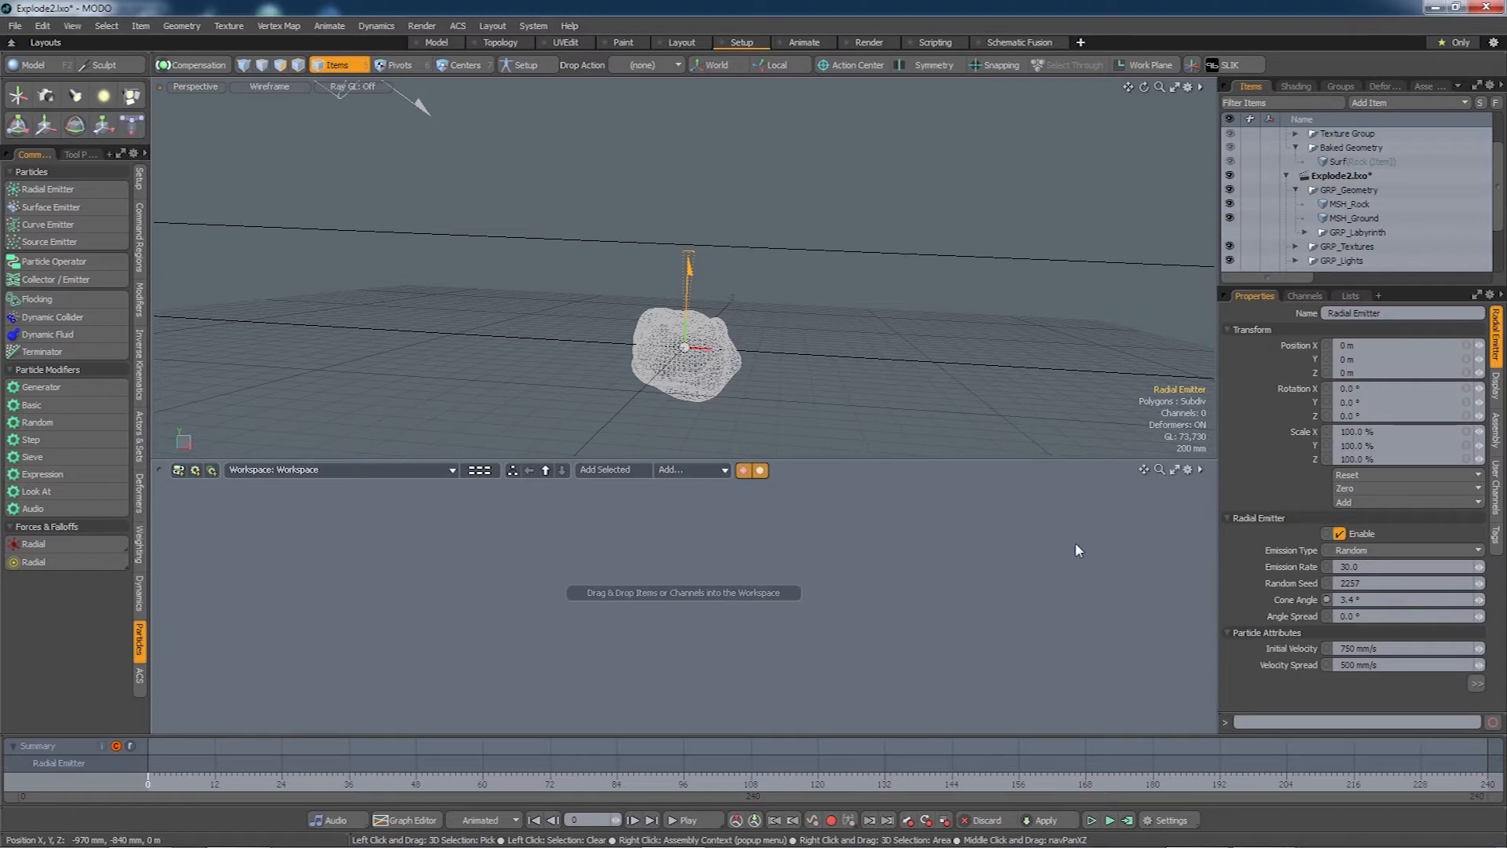
key("e")
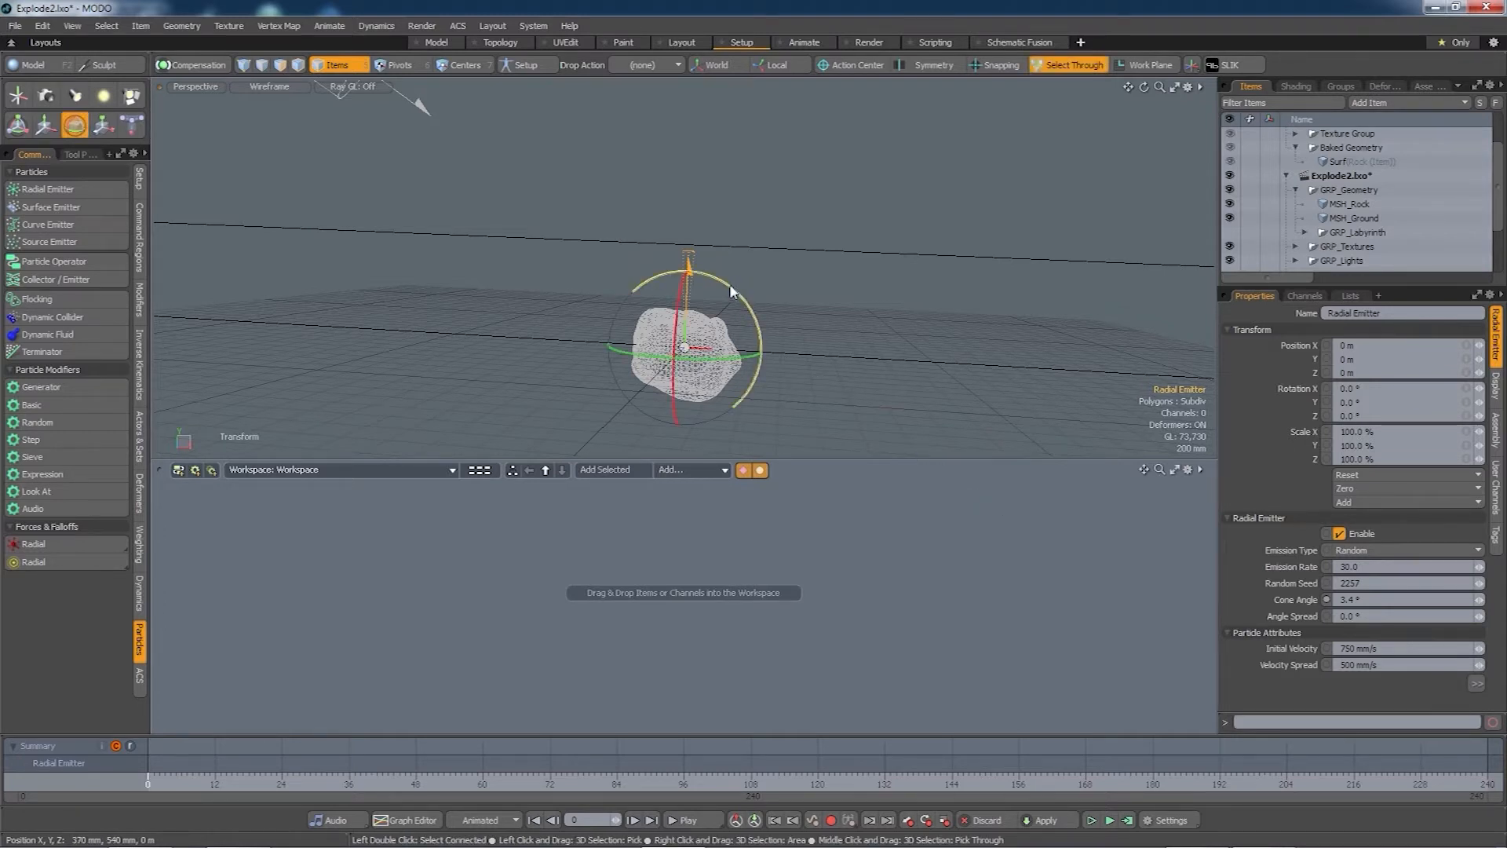
left_click_drag(726, 306, 716, 368)
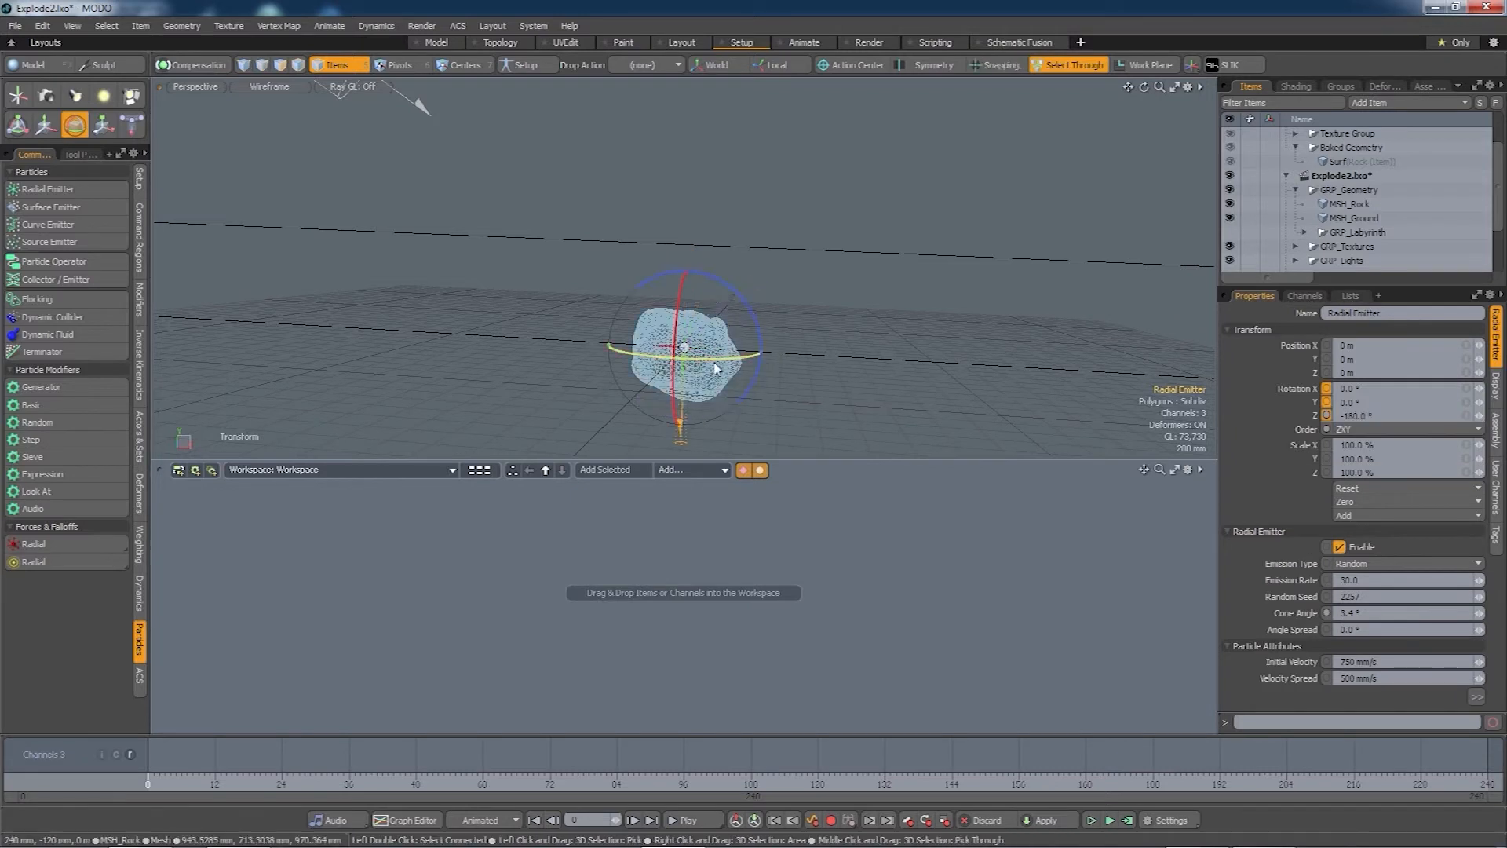
- Raise the emitter to 3.22 m above the rock
key("w")
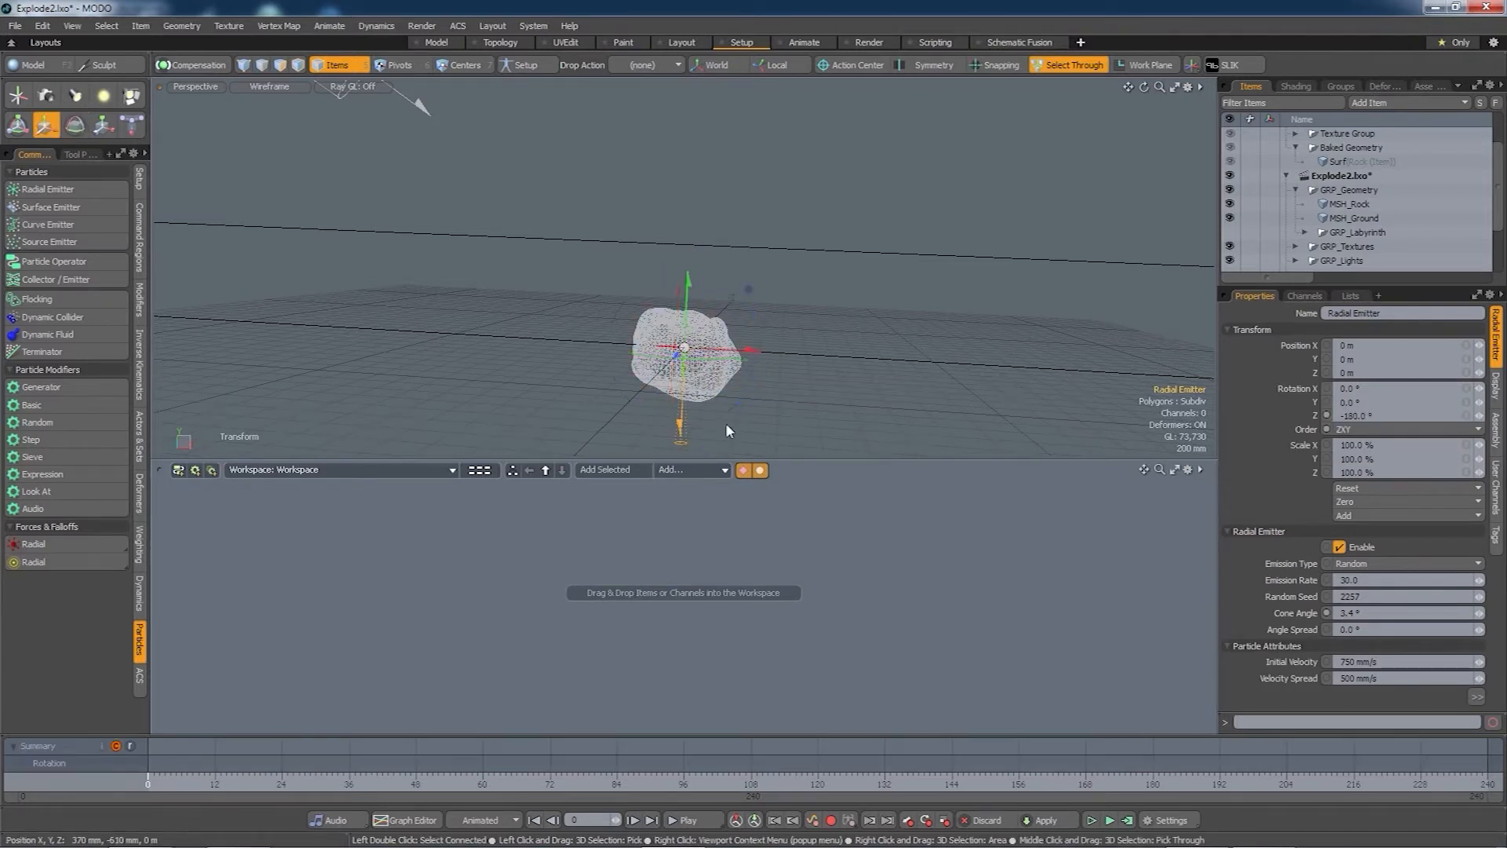
left_click_drag(684, 307, 689, 171)
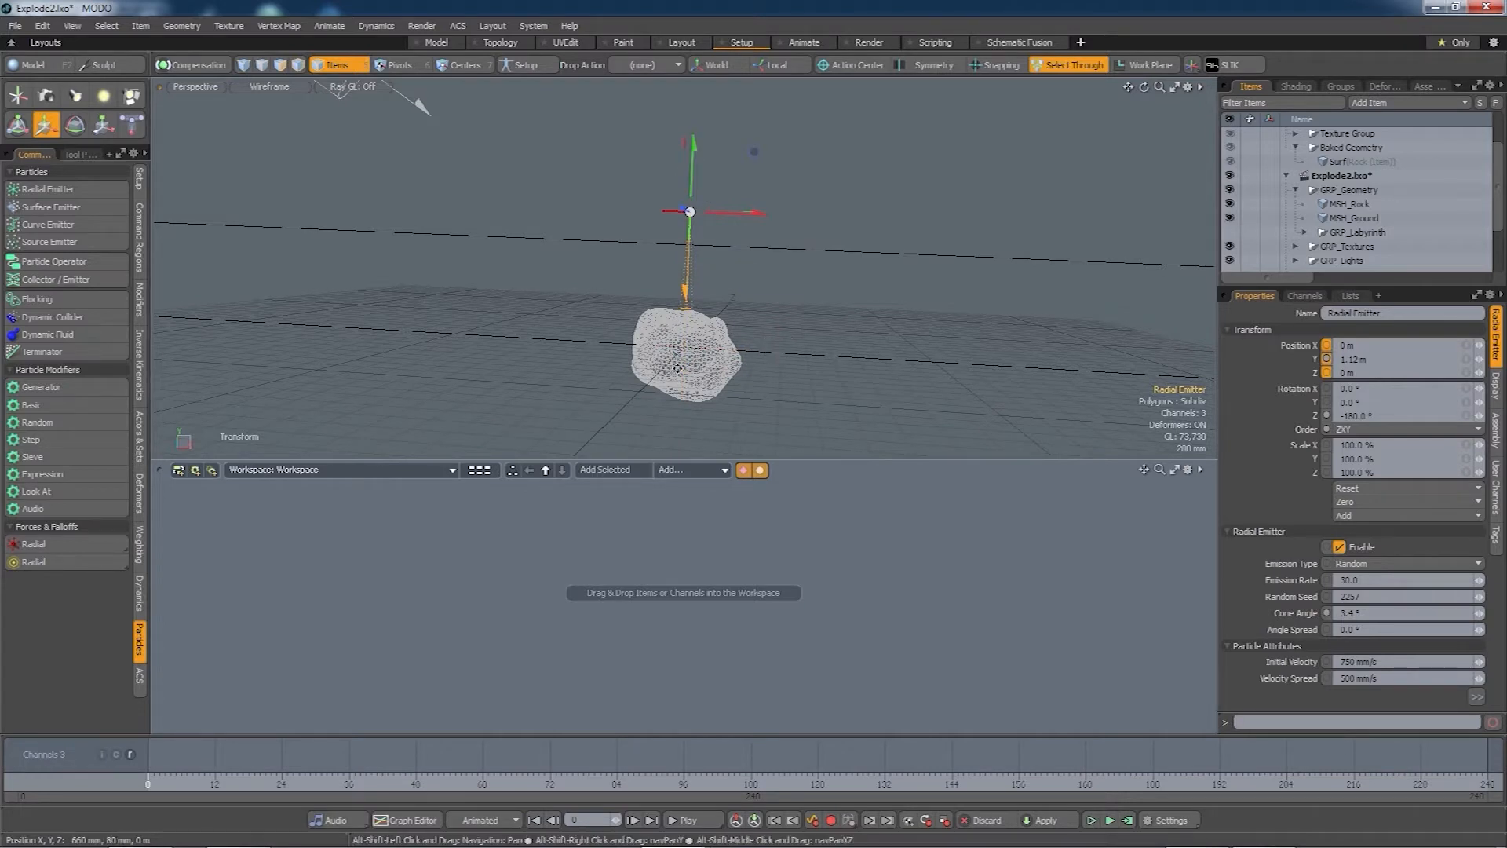
mouse_move(768, 350)
left_mouse_down("alt")
mouse_move(798, 282)
mouse_move(771, 347)
left_mouse_up("alt")
scroll(771, 343, "down", 5)
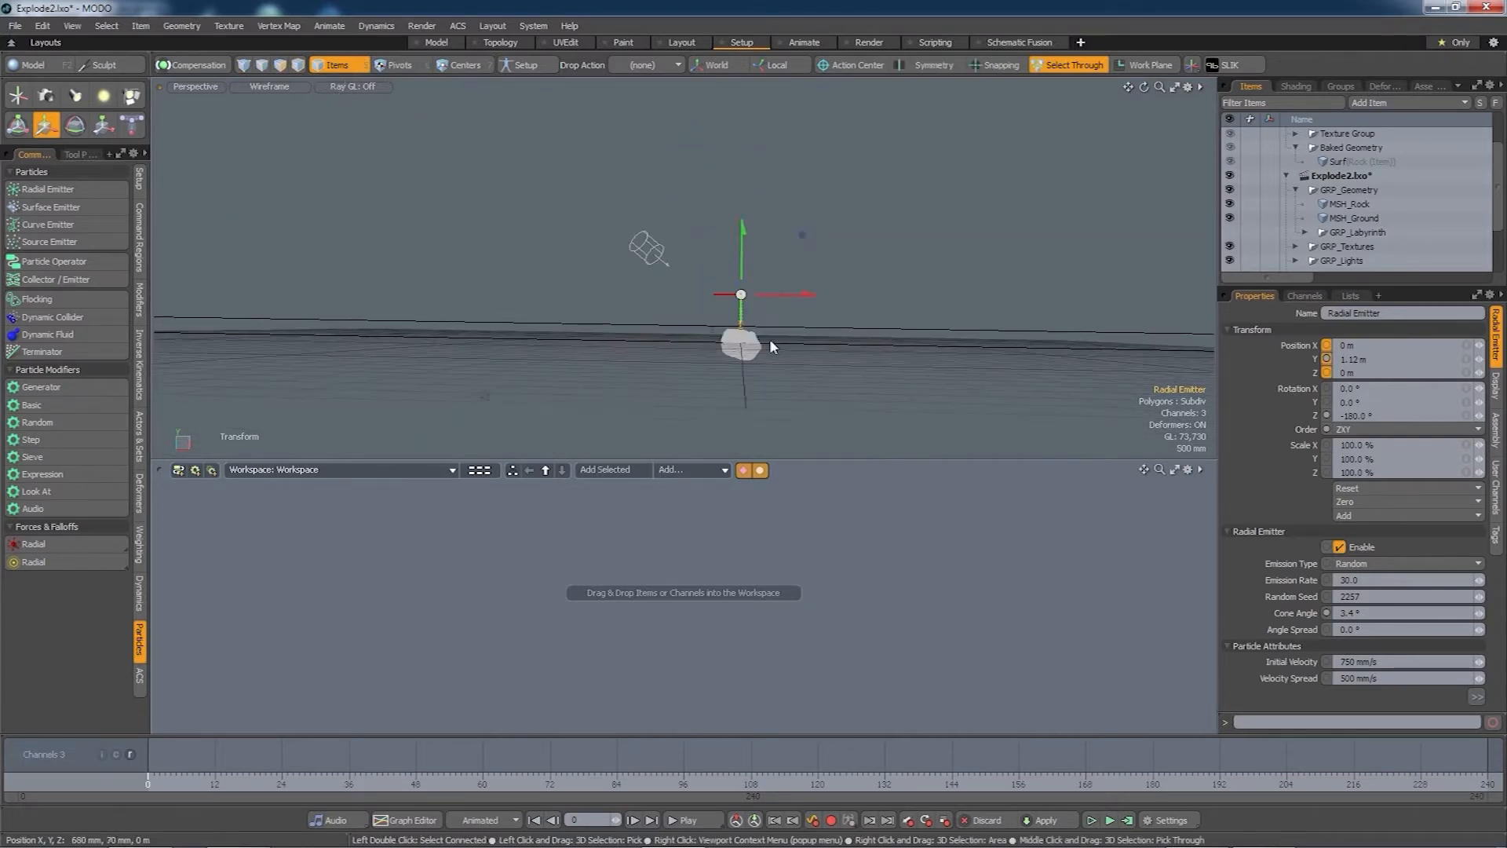
left_click_drag(745, 265, 745, 176)
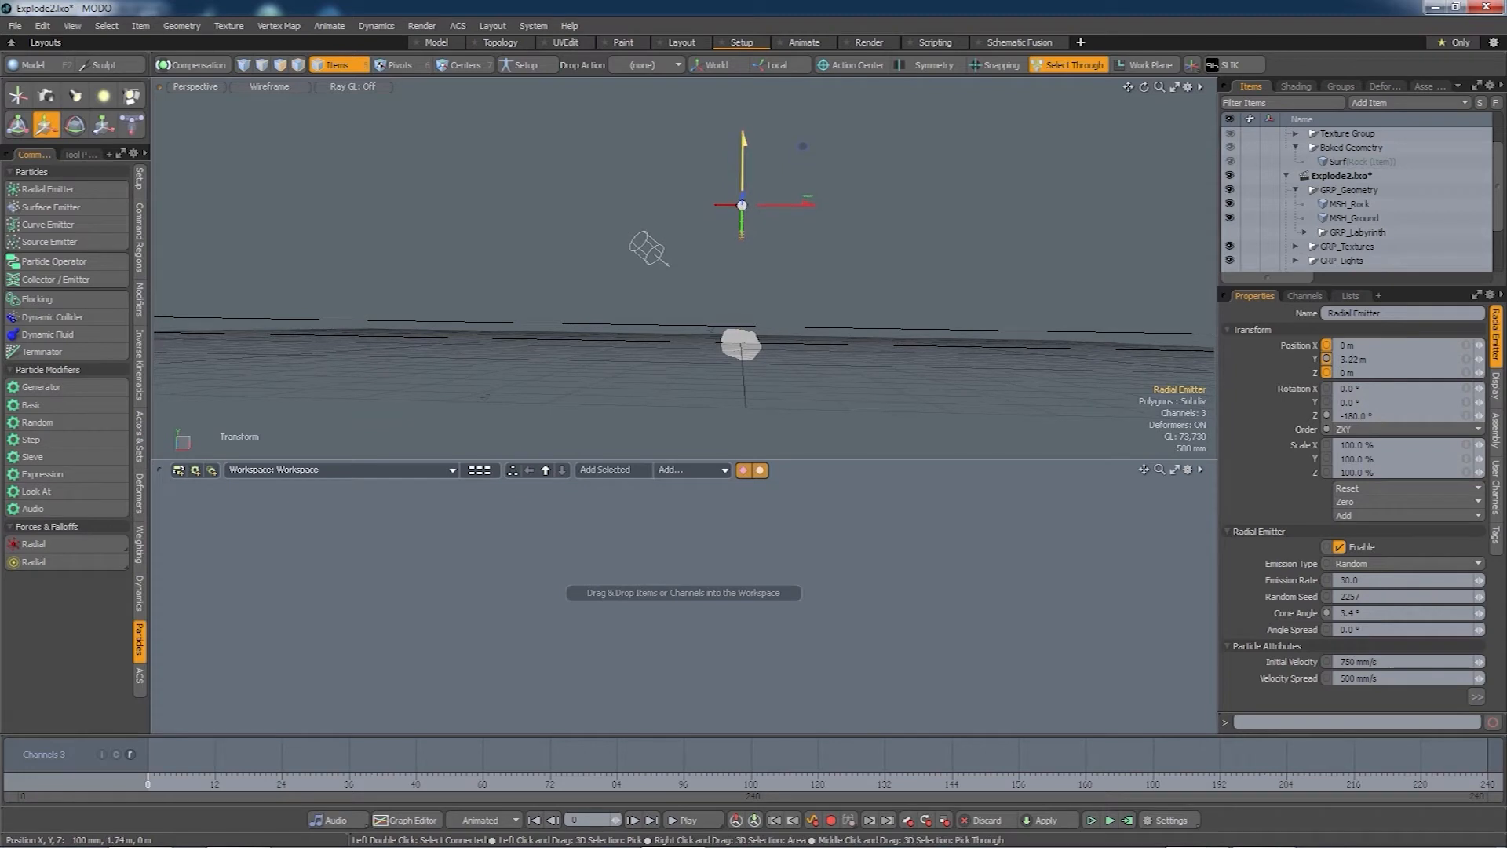
left_click_drag(784, 338, 660, 313, "alt")
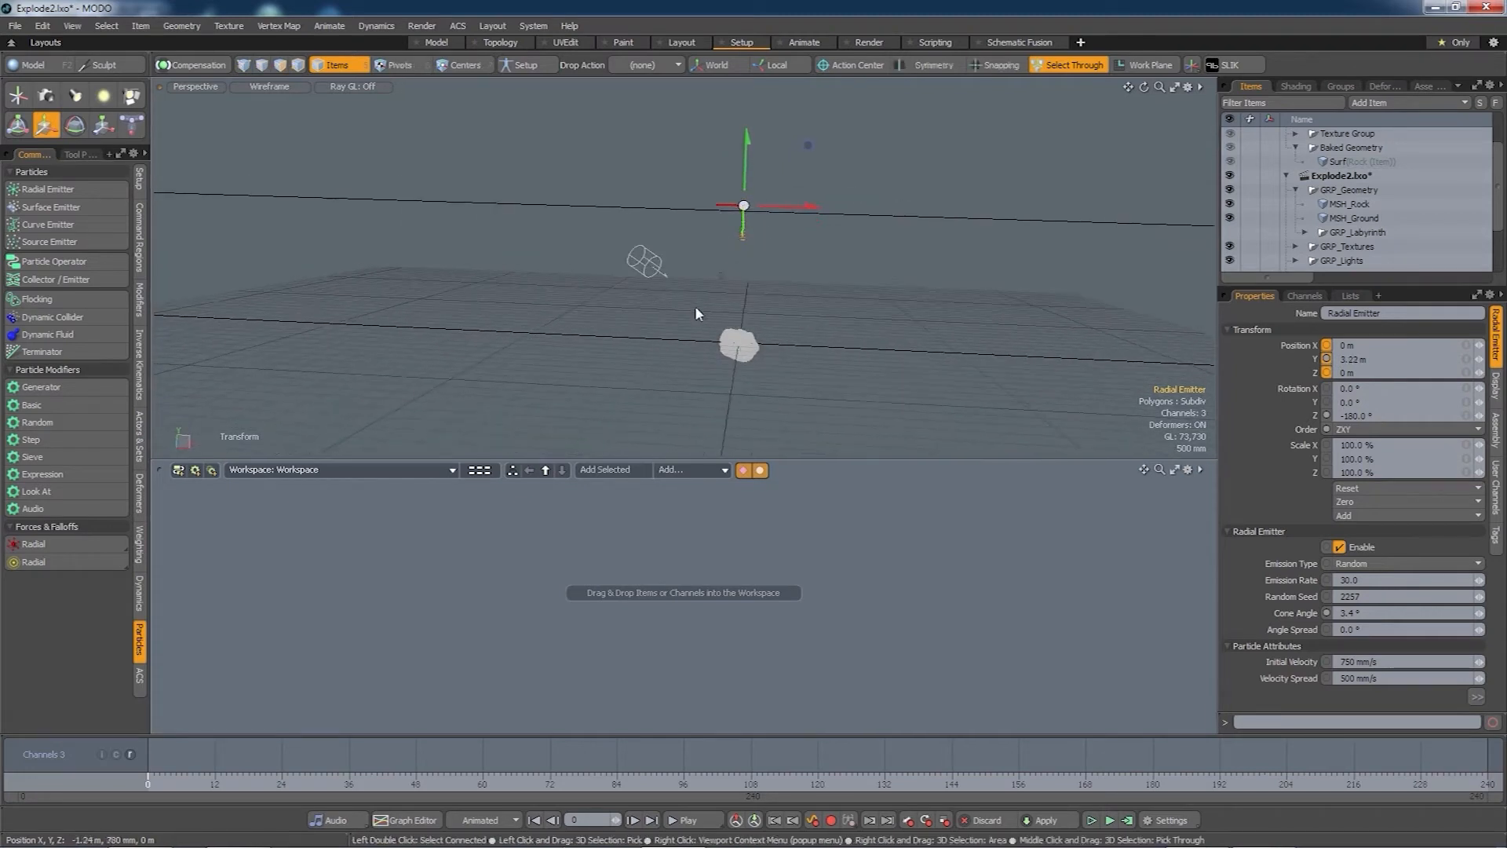
key("space")
- Set the Radial Emitter's emission rate to 2 and velocity spread to 0
left_click(839, 393)
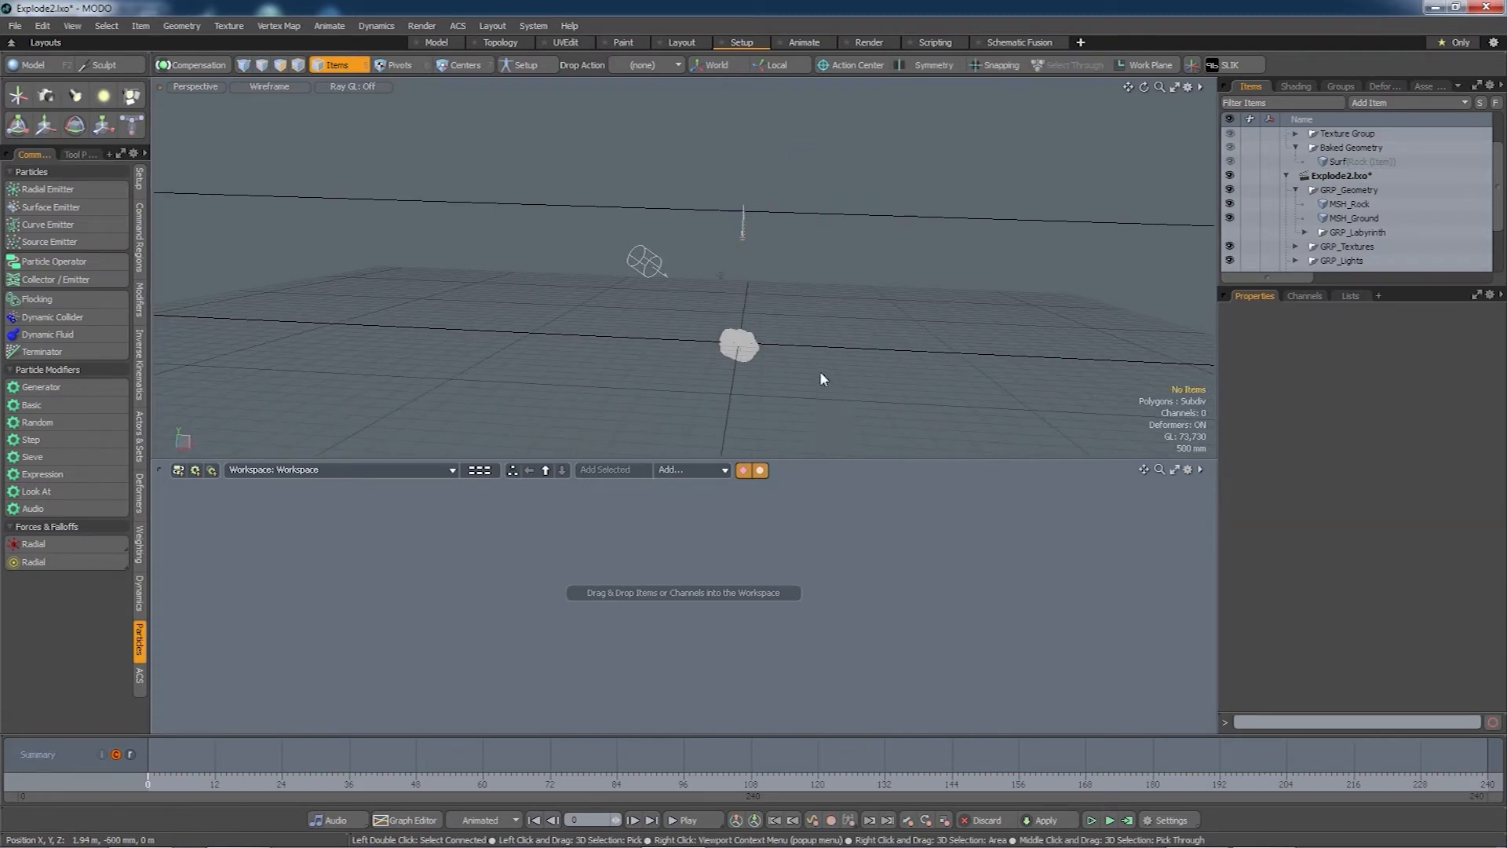
left_click(745, 234)
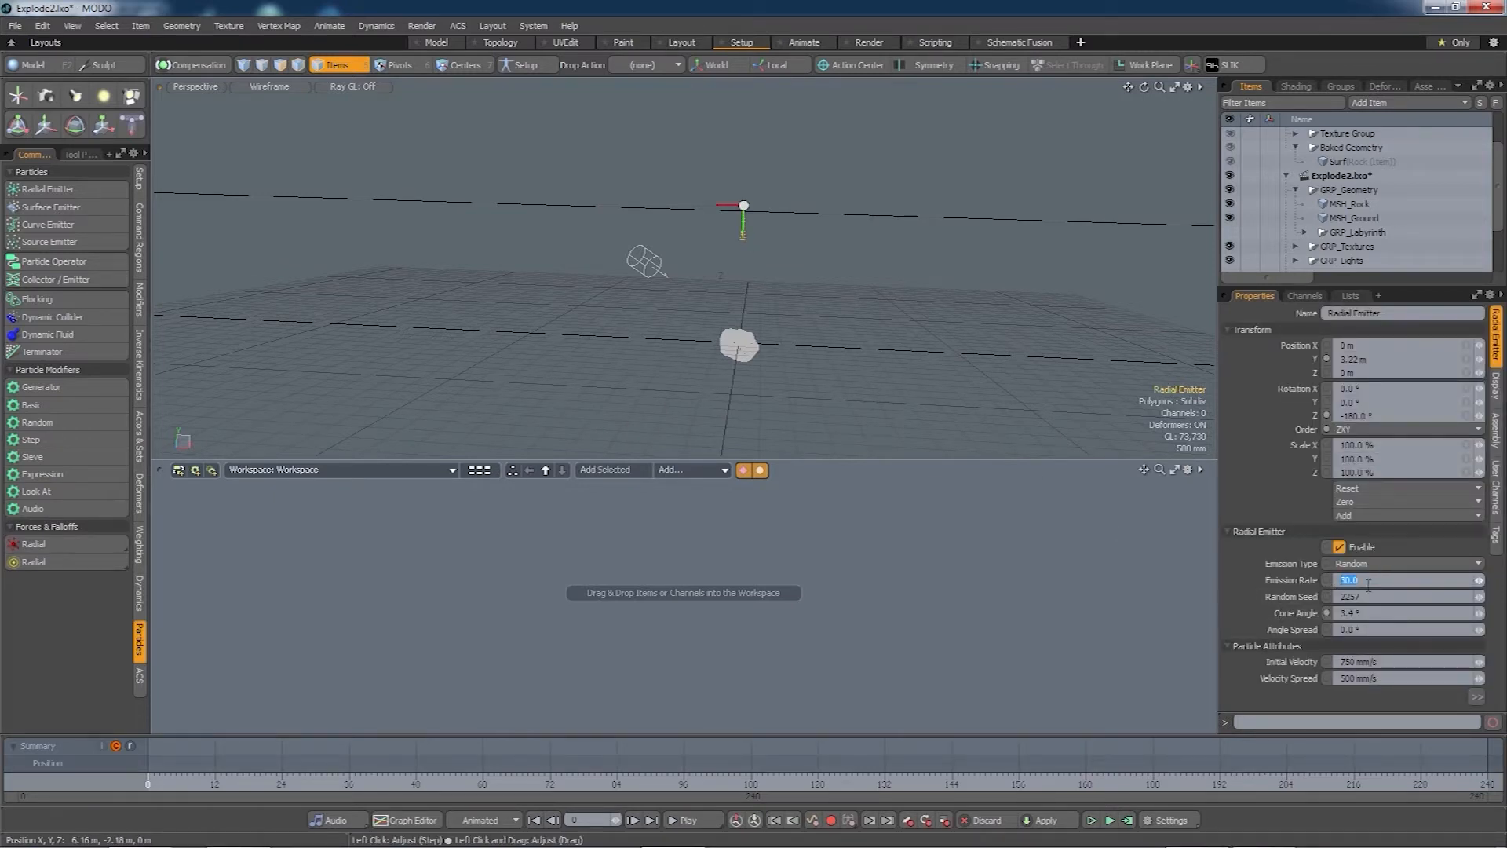
type("2")
key("Tab")
key("Return")
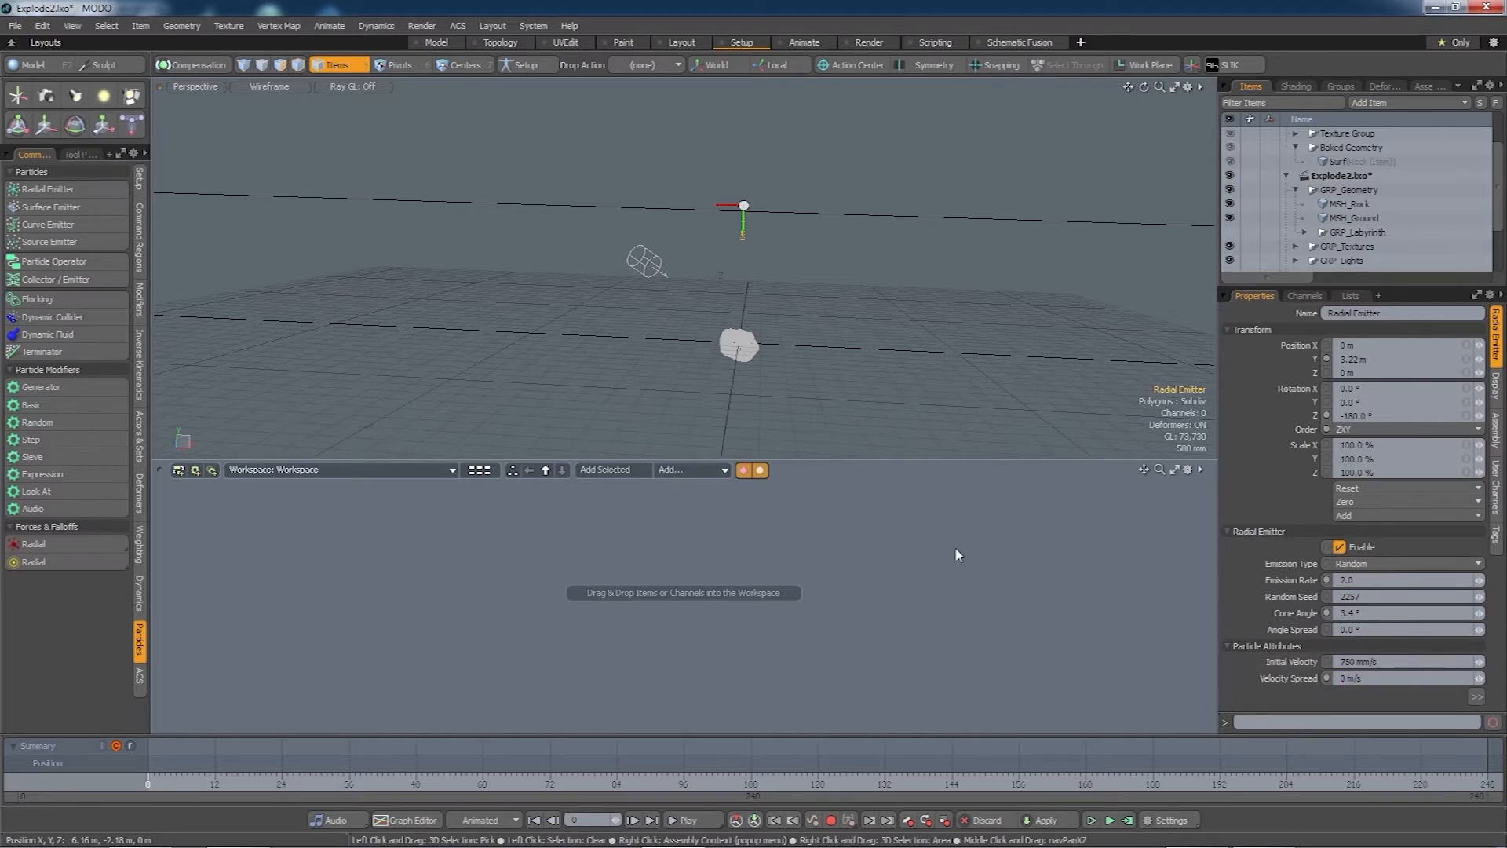
- Add the Radial Emitter to the schematic and lay it out beside its Particle Simulation node
left_click(606, 470)
left_click_drag(736, 581, 557, 584)
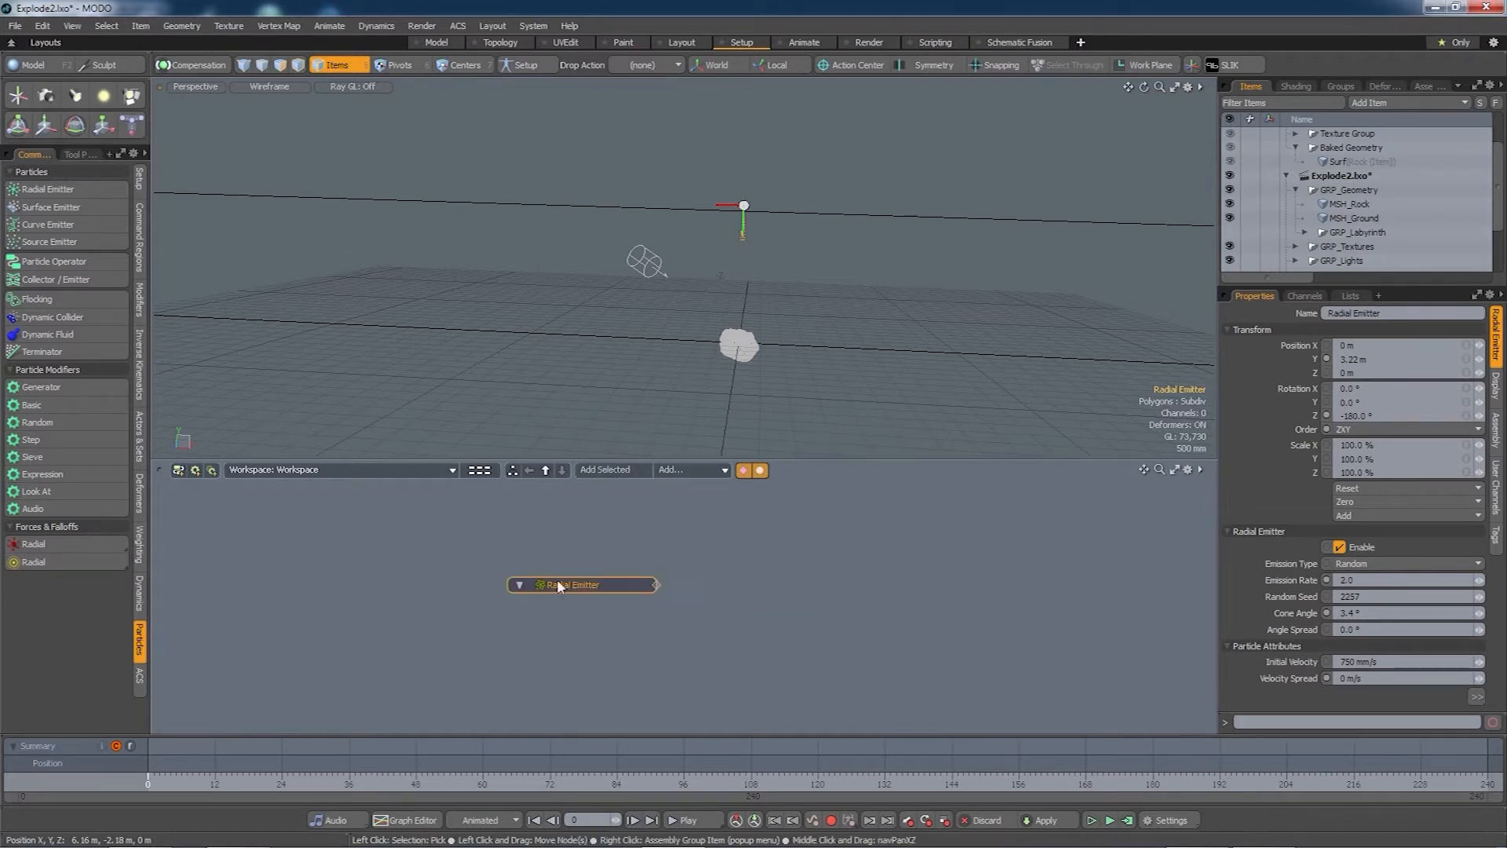
left_click(657, 585)
left_click_drag(750, 571, 762, 547)
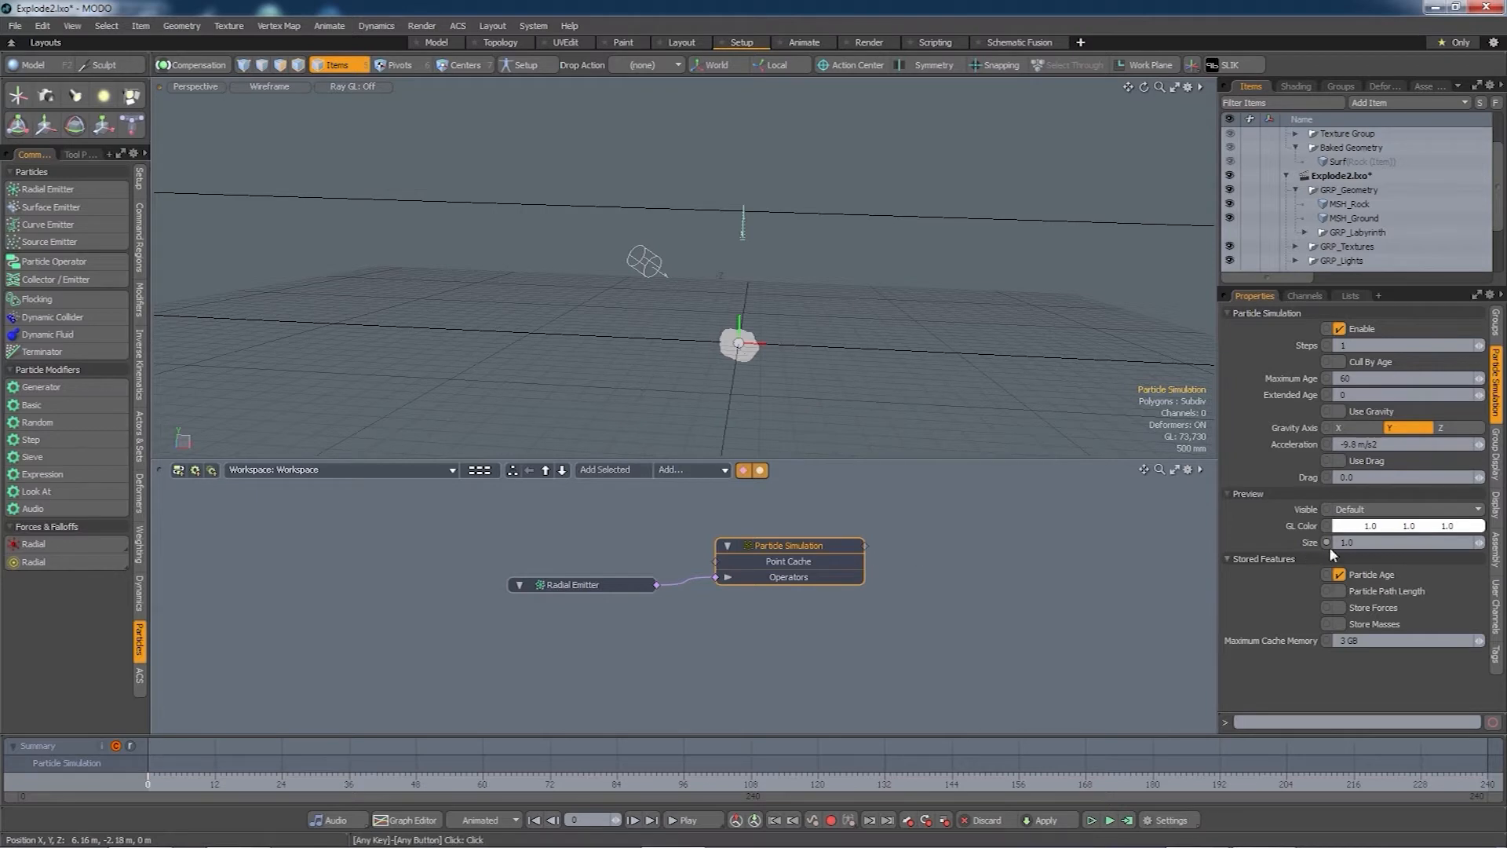
- Preview the particles in magenta at size 6 and test-run the simulation
left_click_drag(1421, 528, 1422, 540)
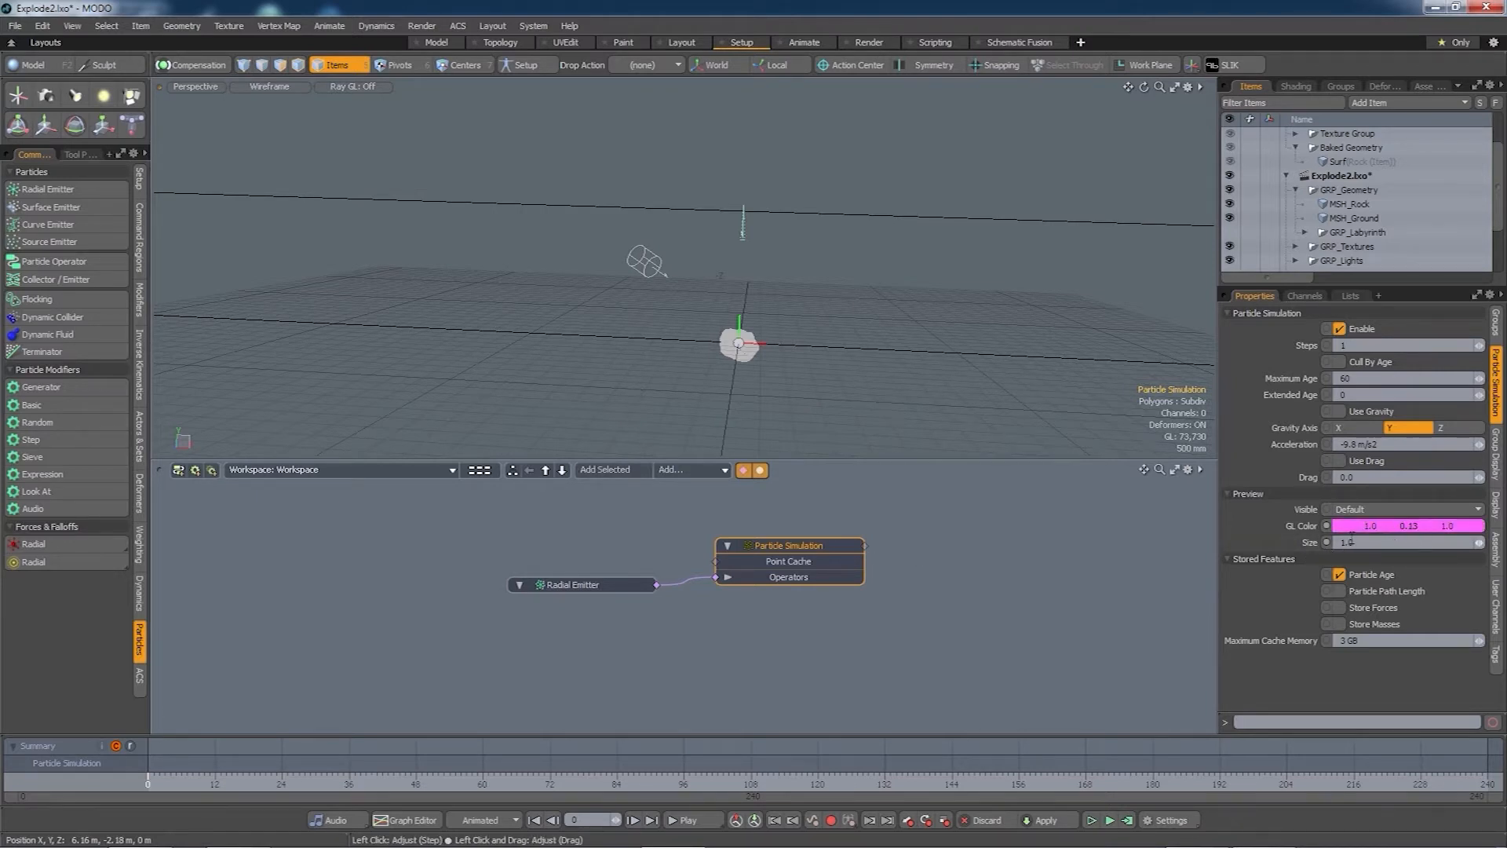
left_click(1356, 541)
left_click(1111, 821)
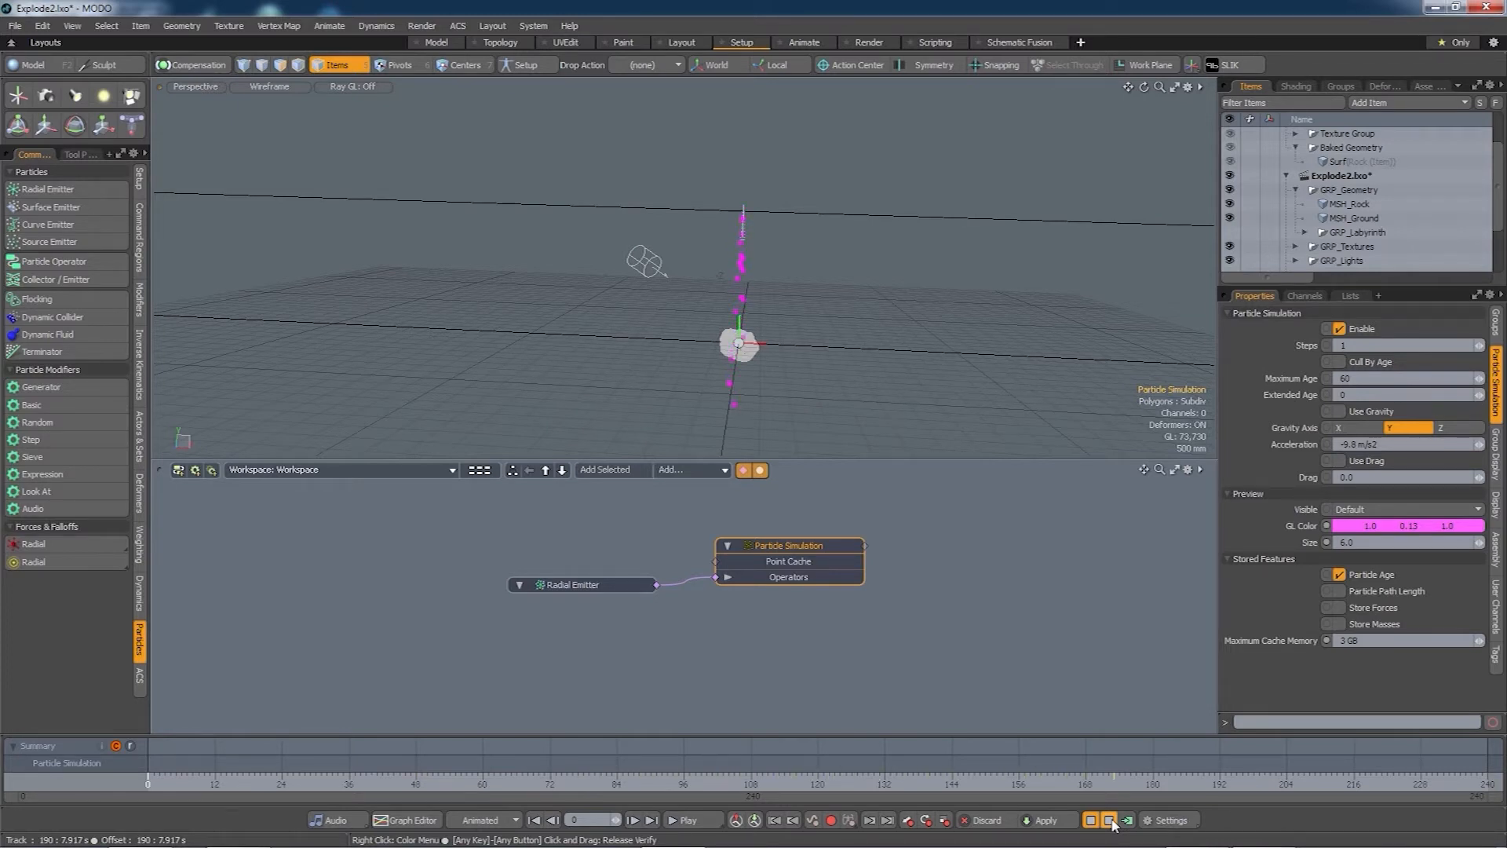
left_click(1110, 820)
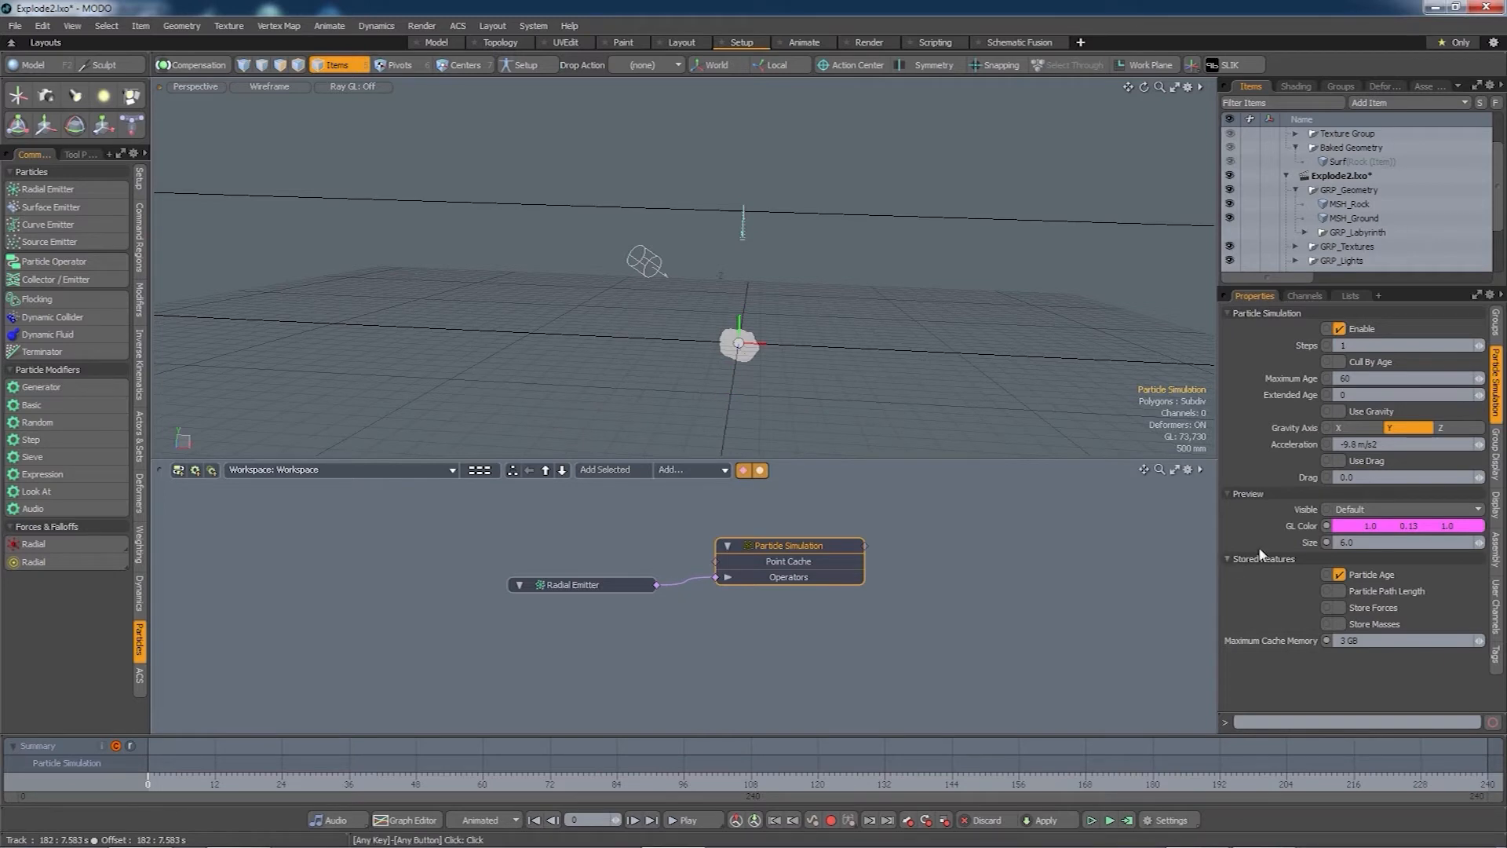
- Set the Radial Emitter's Emission Type to Uniform and rerun the simulation
left_click(596, 585)
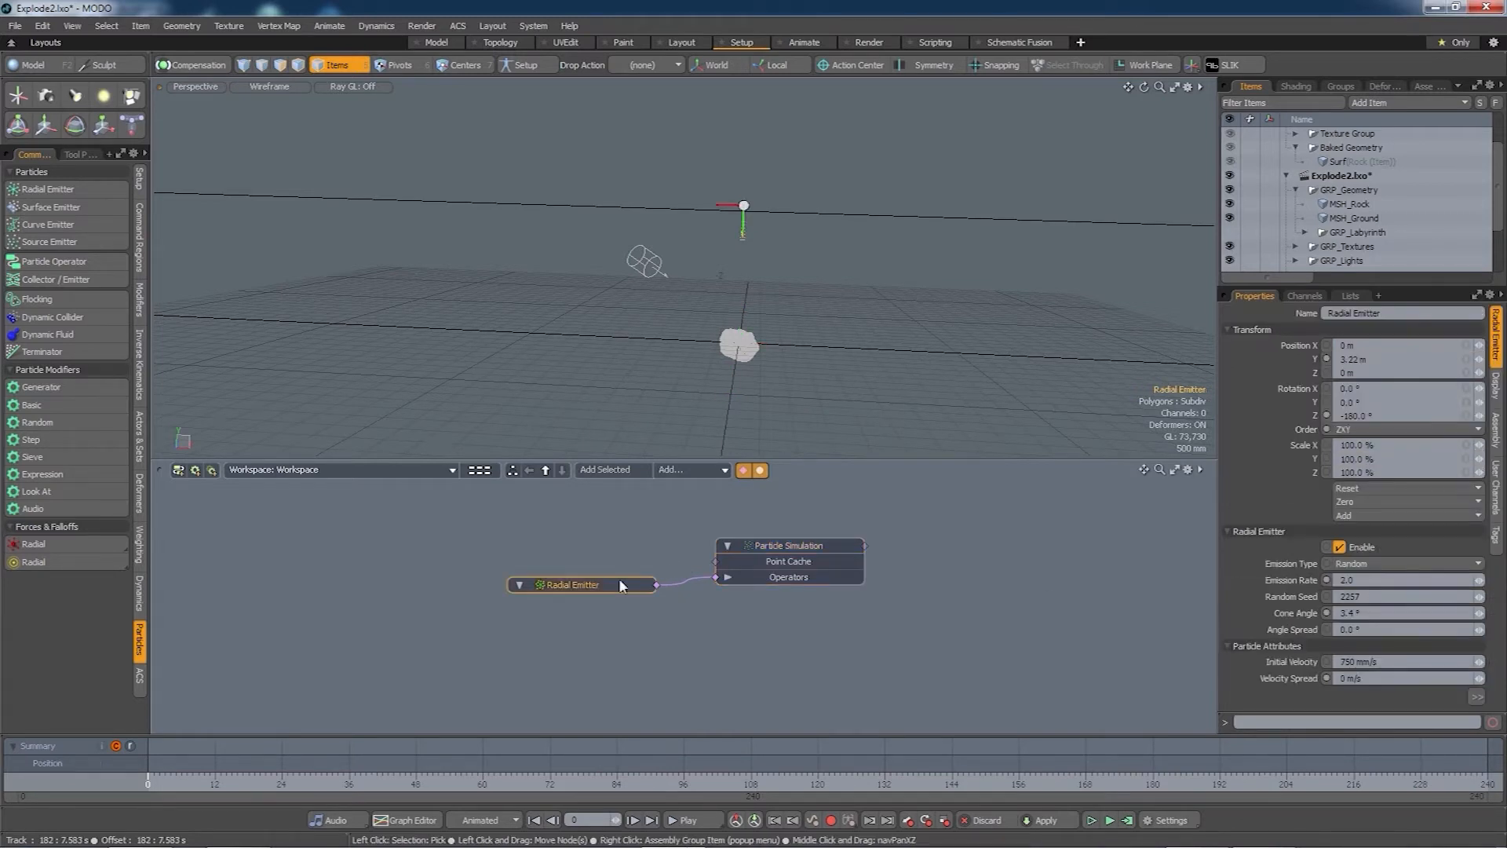
left_click(1362, 564)
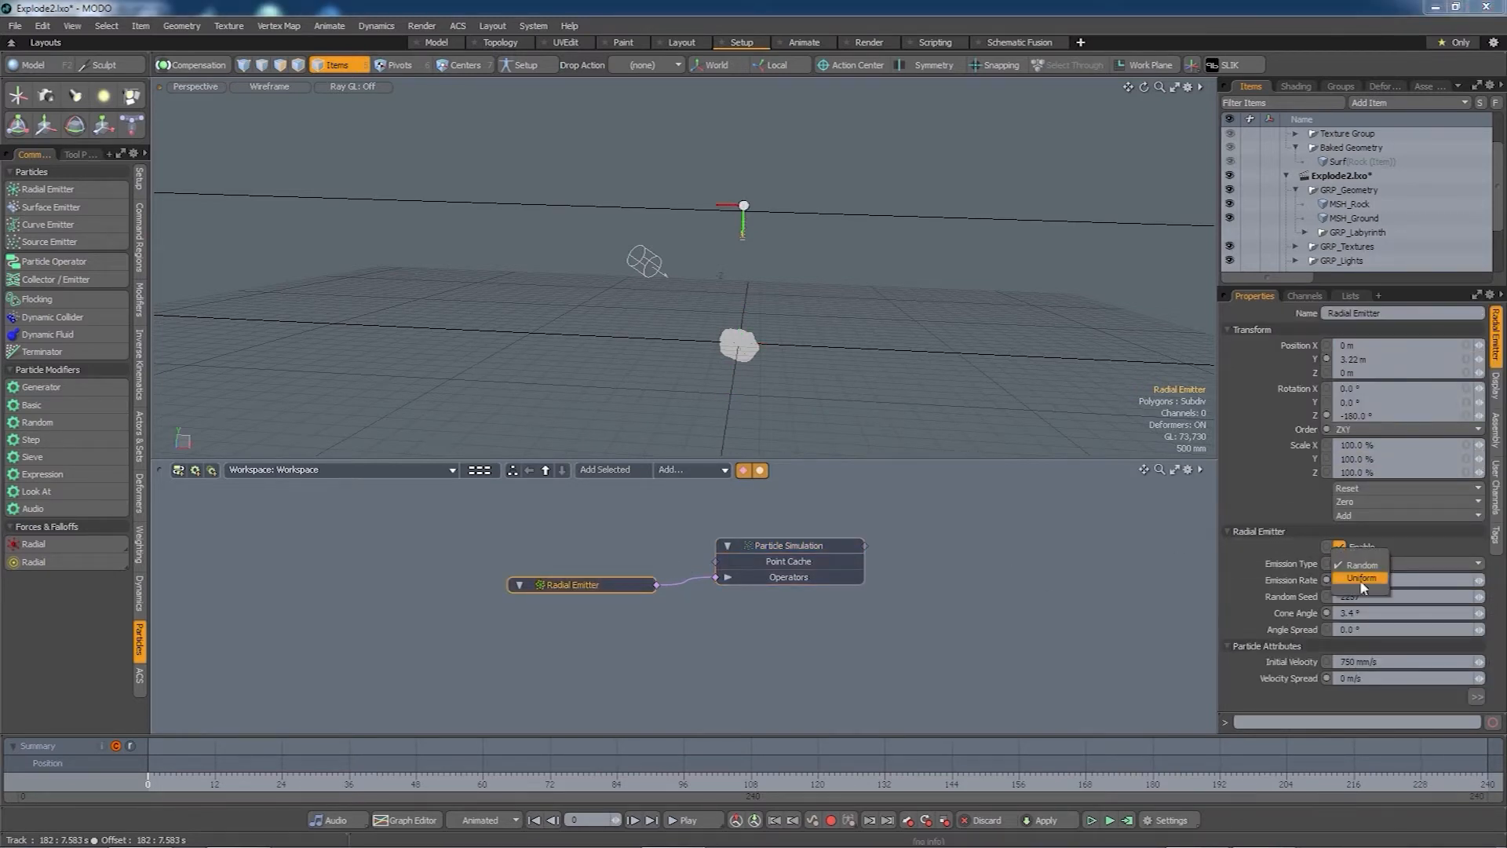
left_click(1365, 581)
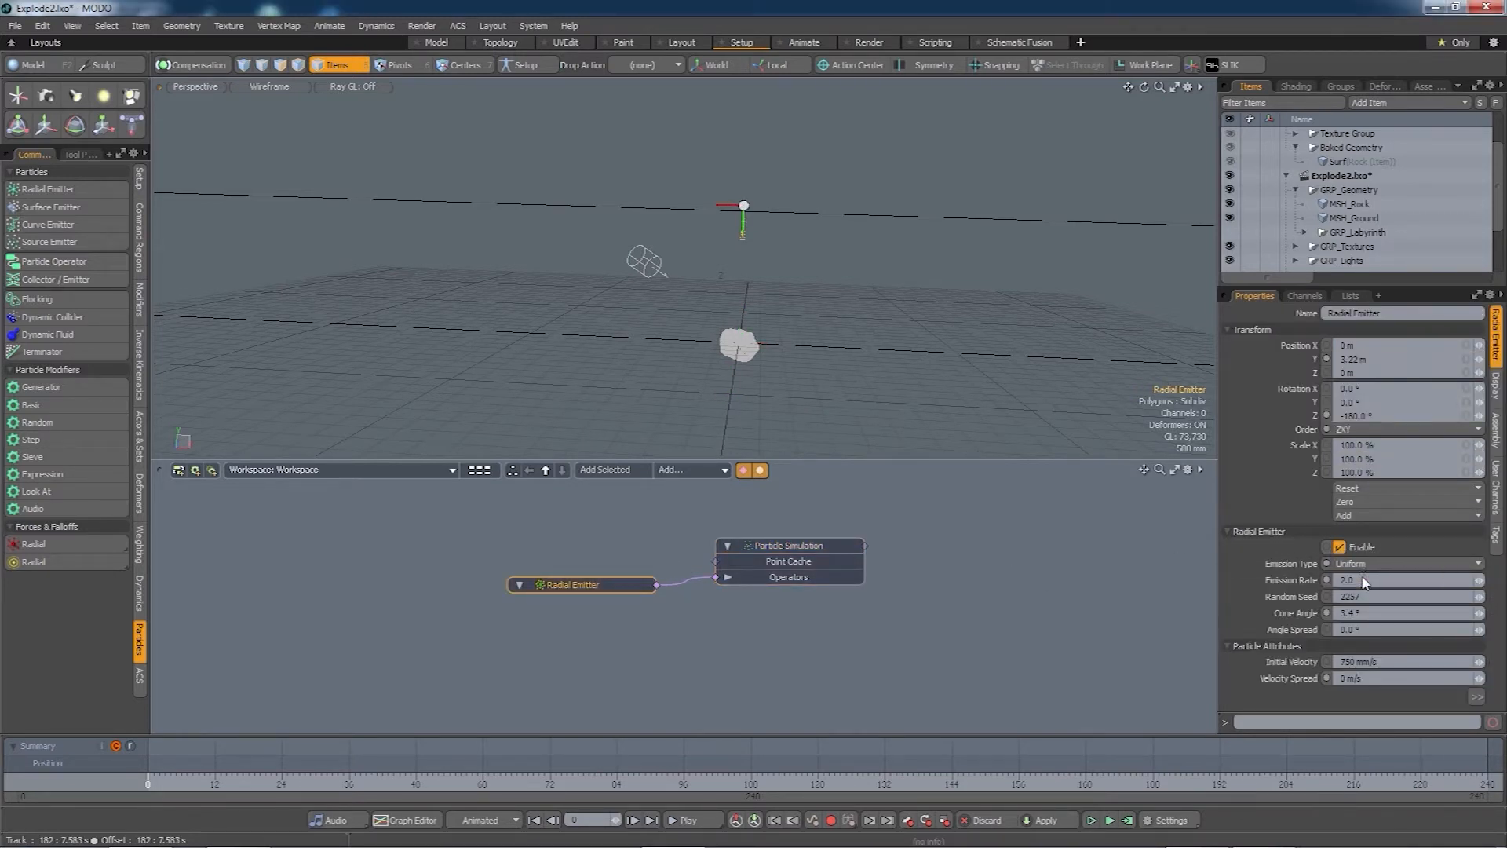
left_click(1110, 820)
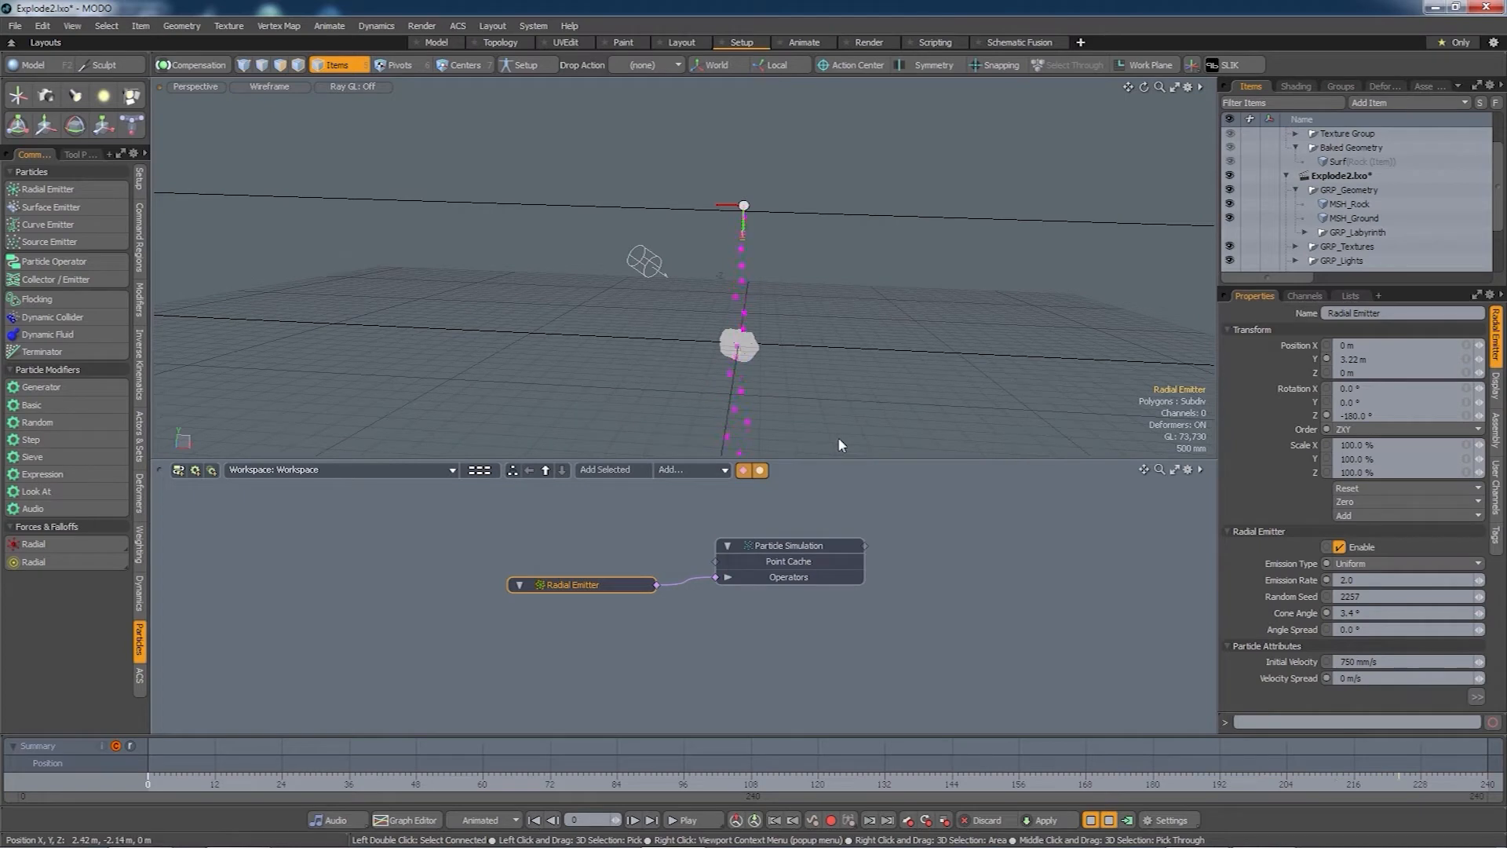
- Stop the simulation, lower the Radial Emitter node, and add a Replicator node to the schematic
left_click(1109, 821)
left_click_drag(871, 420, 811, 399, "alt")
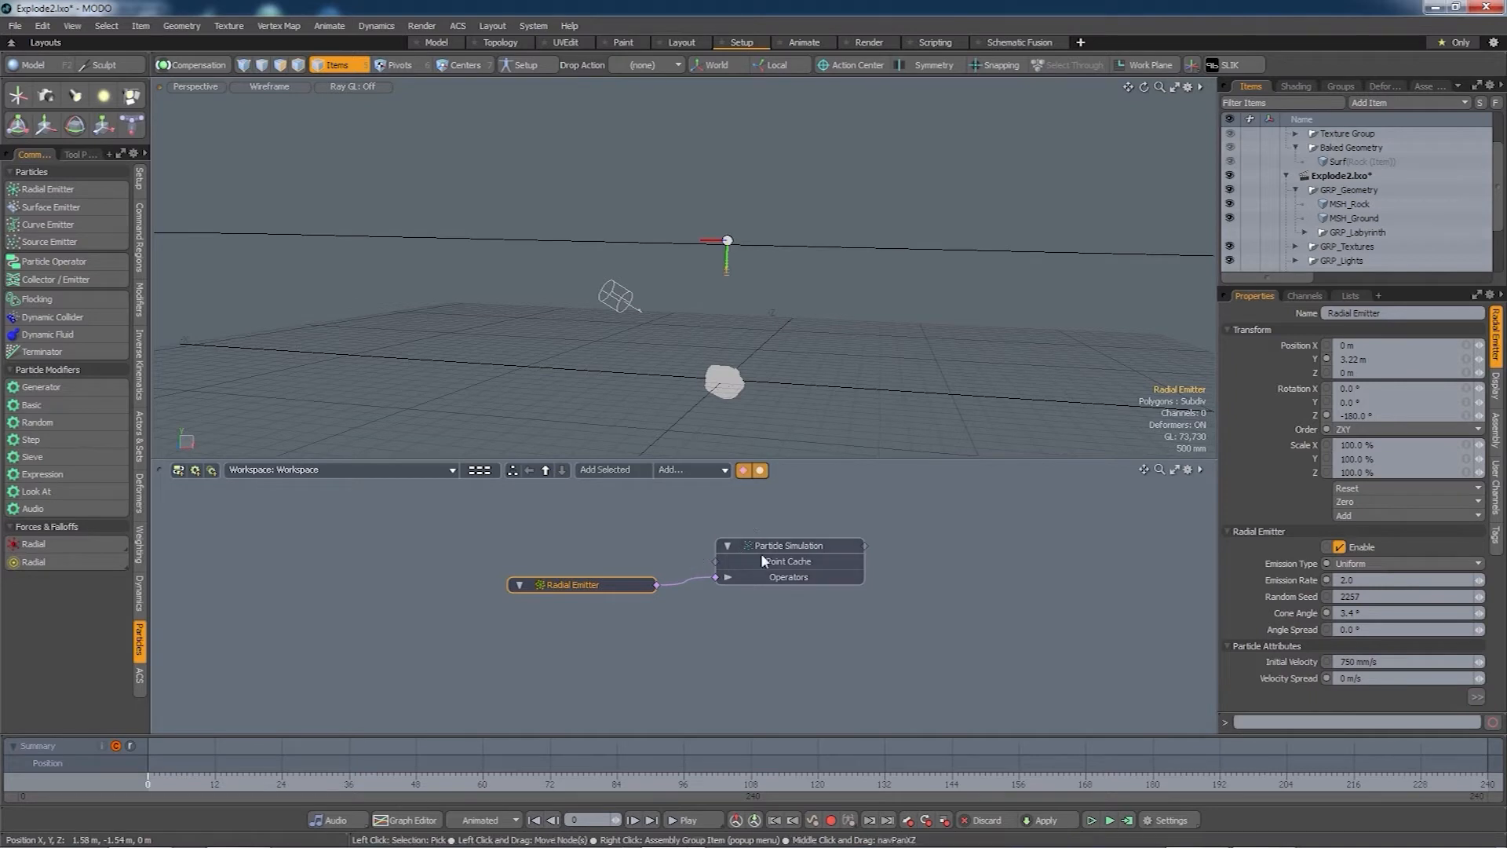
left_click_drag(595, 587, 587, 637)
left_click(776, 581)
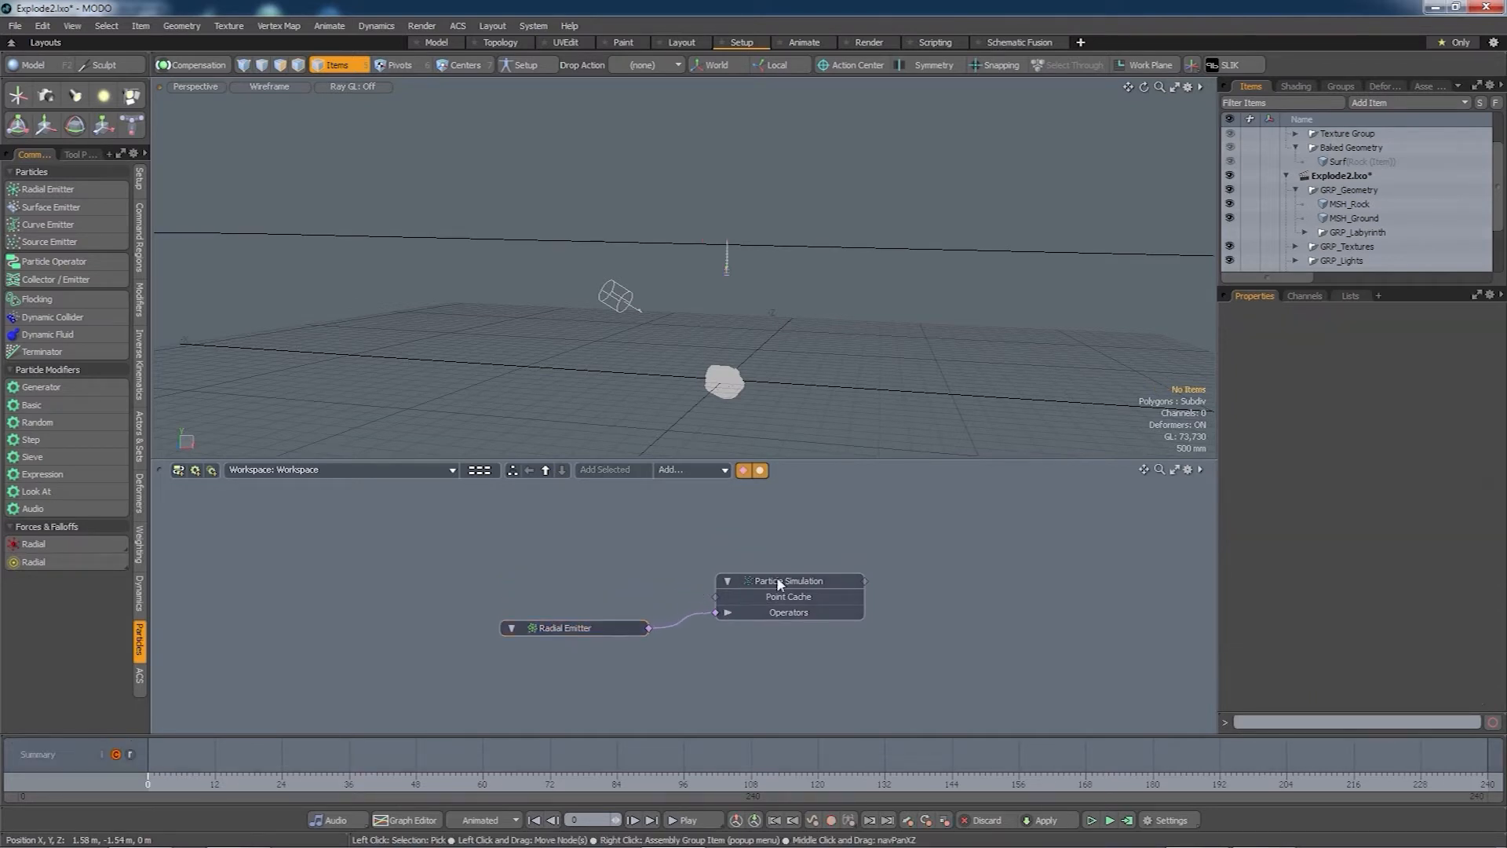
left_click(705, 468)
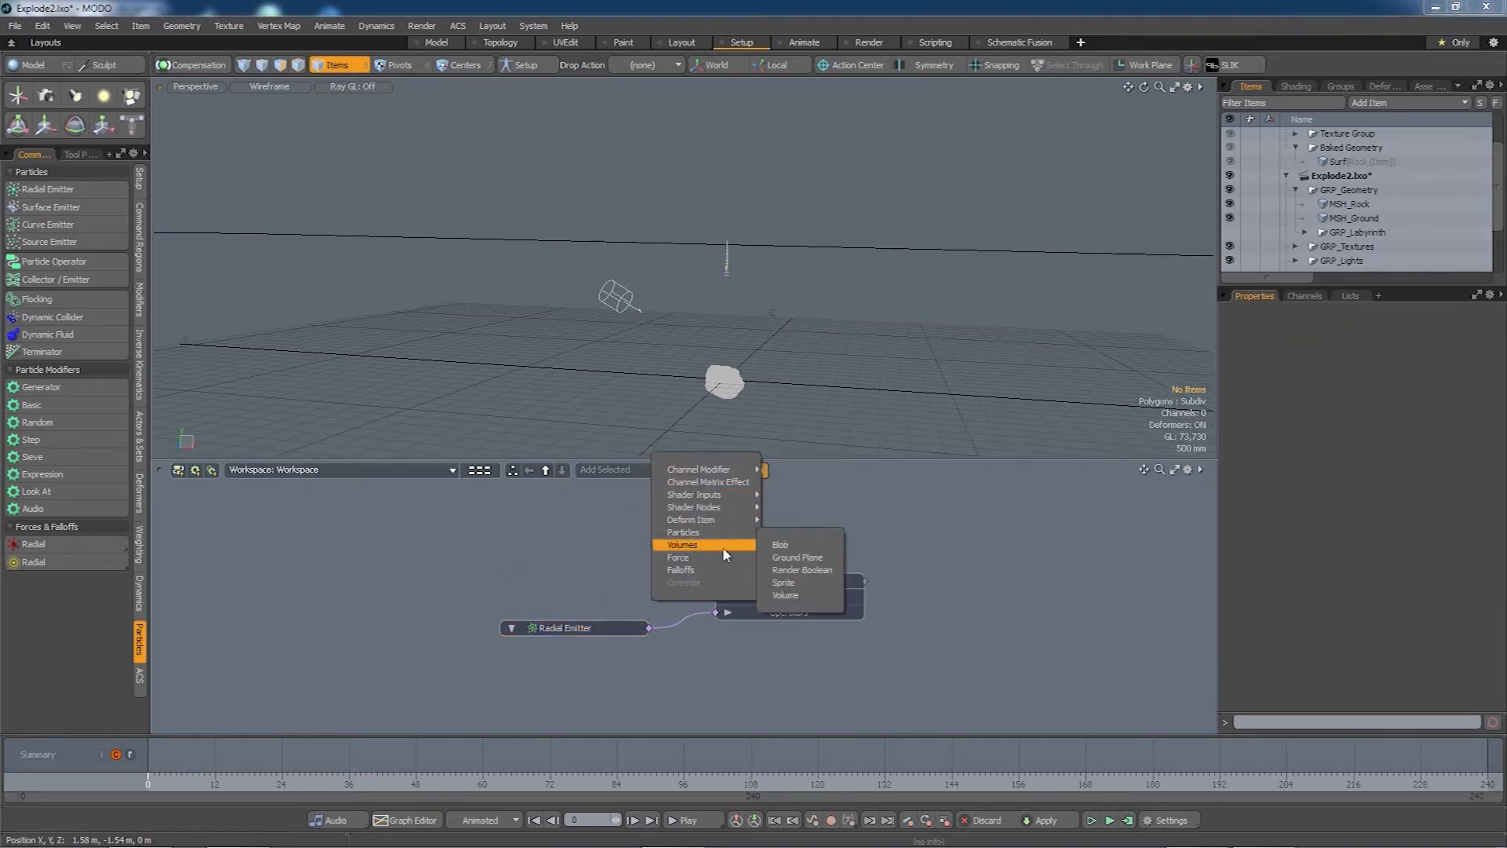
mouse_move(706, 532)
left_click(785, 534)
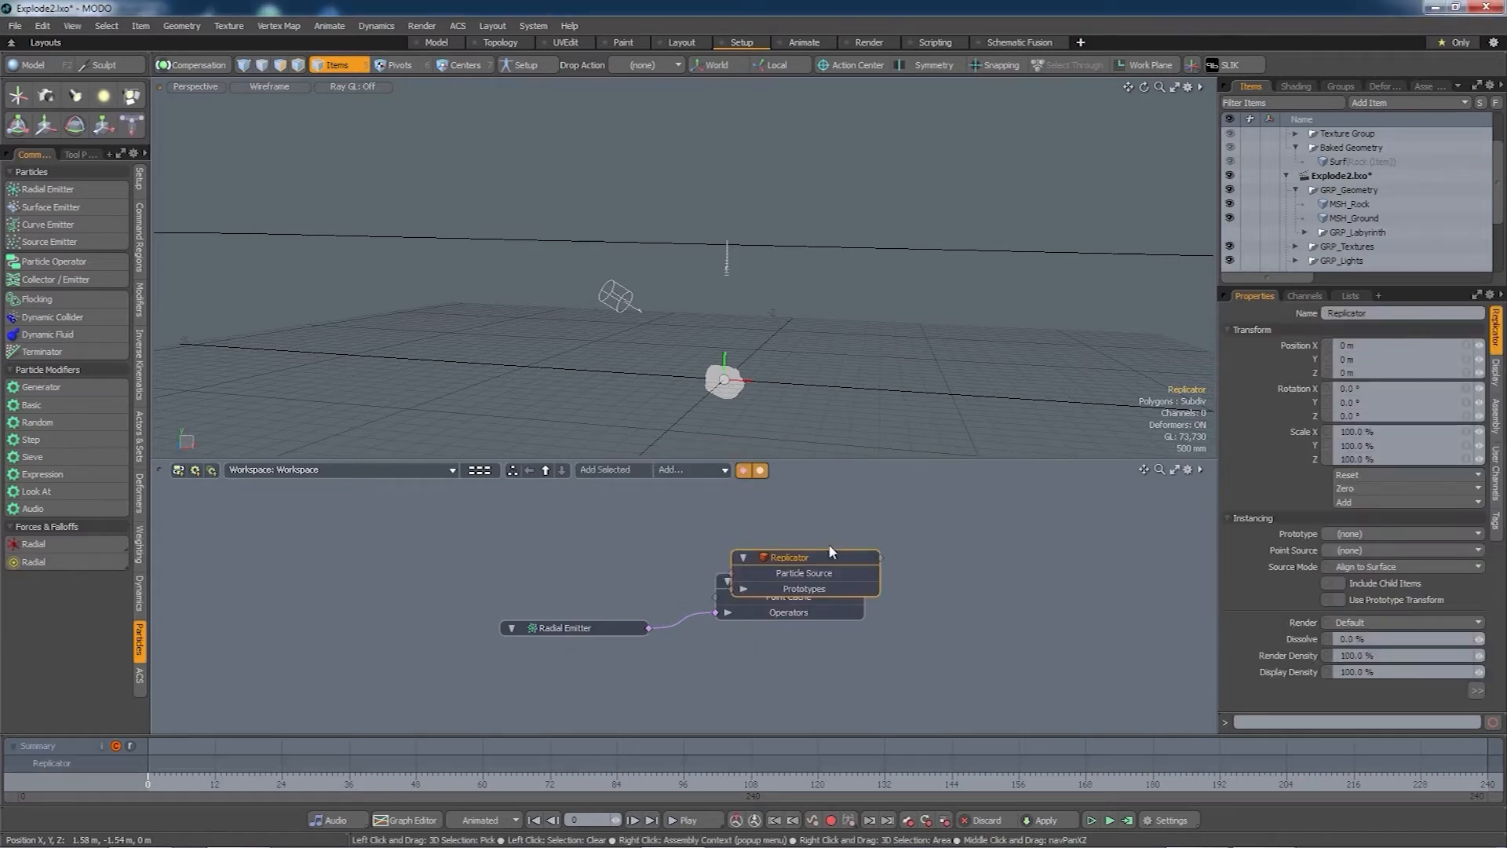
left_click_drag(818, 553, 1044, 617)
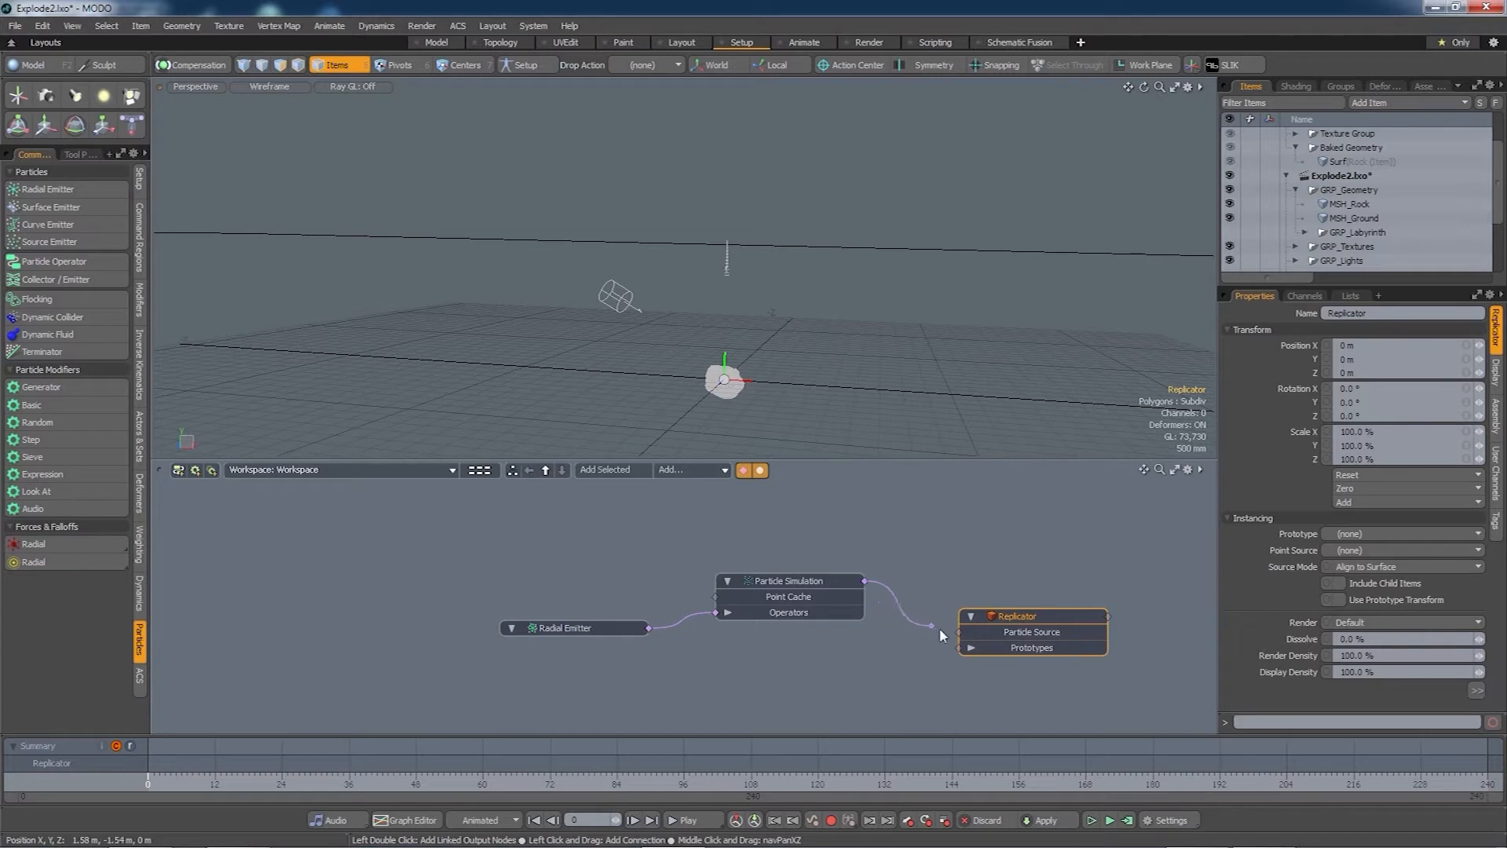
- Feed the Particle Simulation into the Replicator and set MSH_Rock as its prototype
left_click_drag(971, 637, 962, 632)
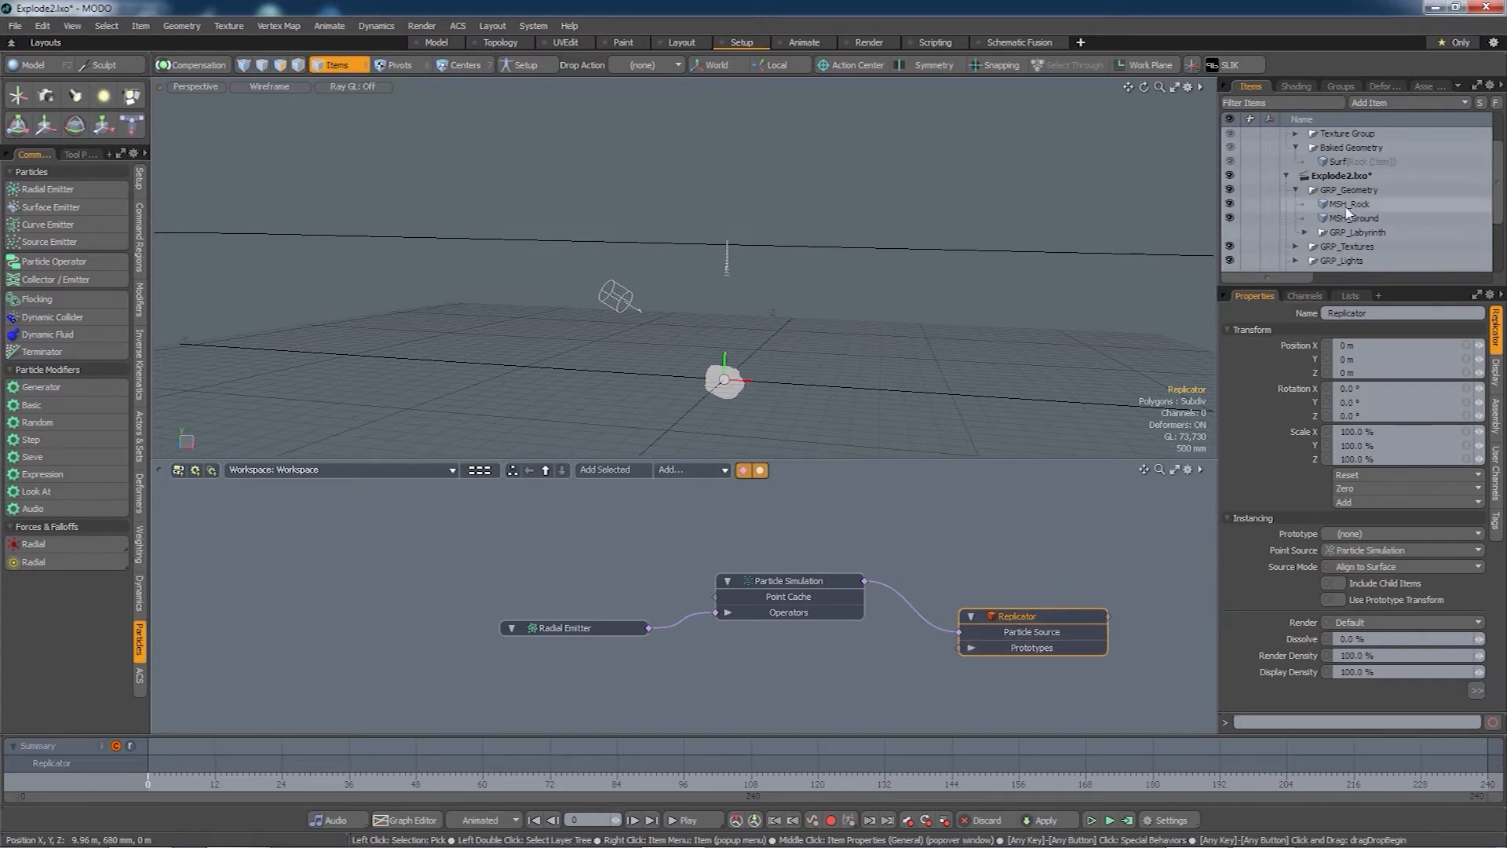
left_click_drag(1351, 205, 760, 677)
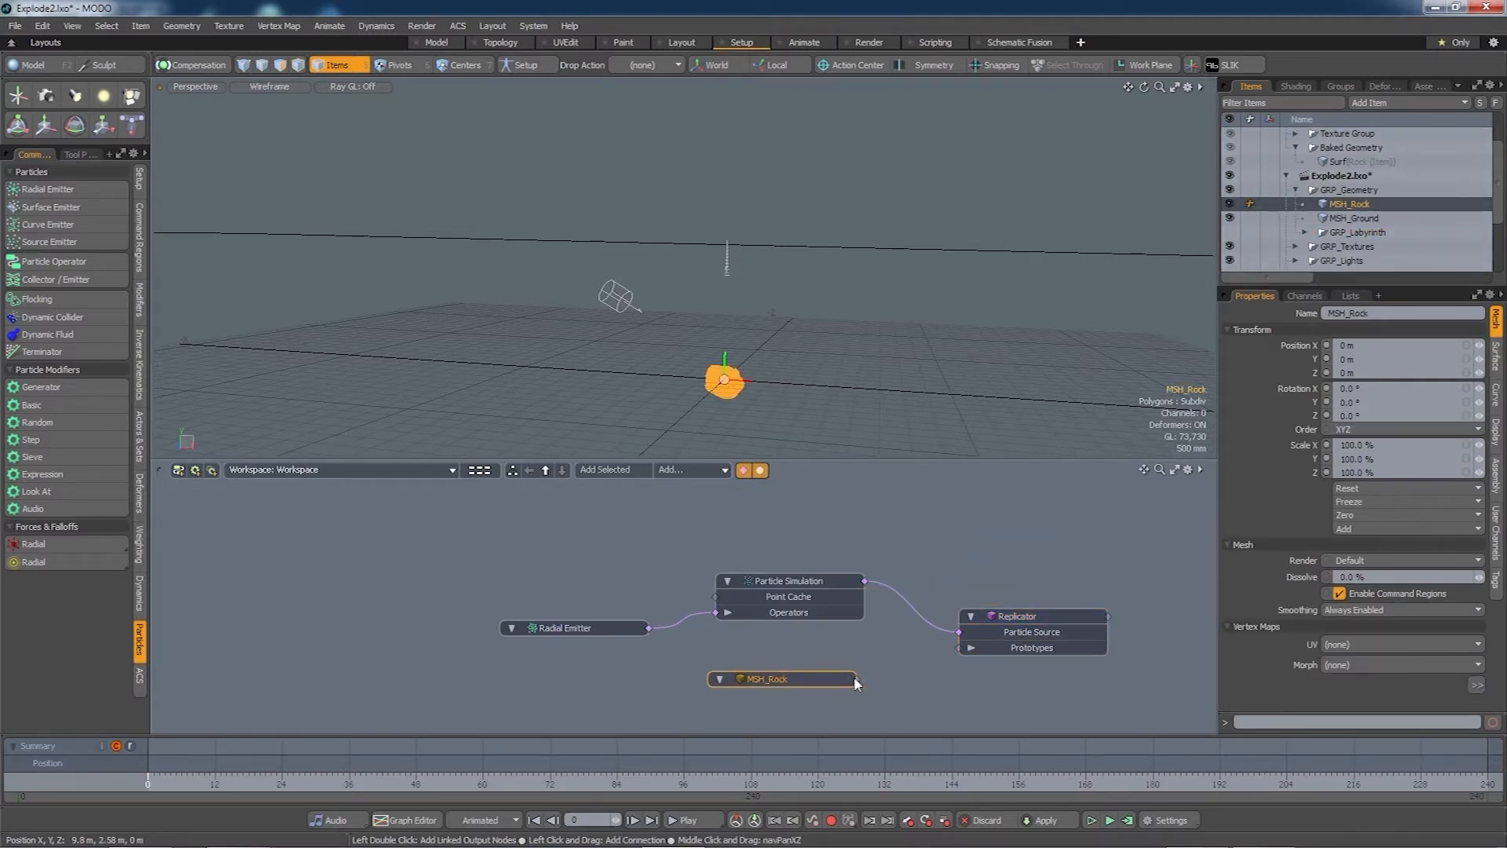
left_click_drag(971, 652, 964, 647)
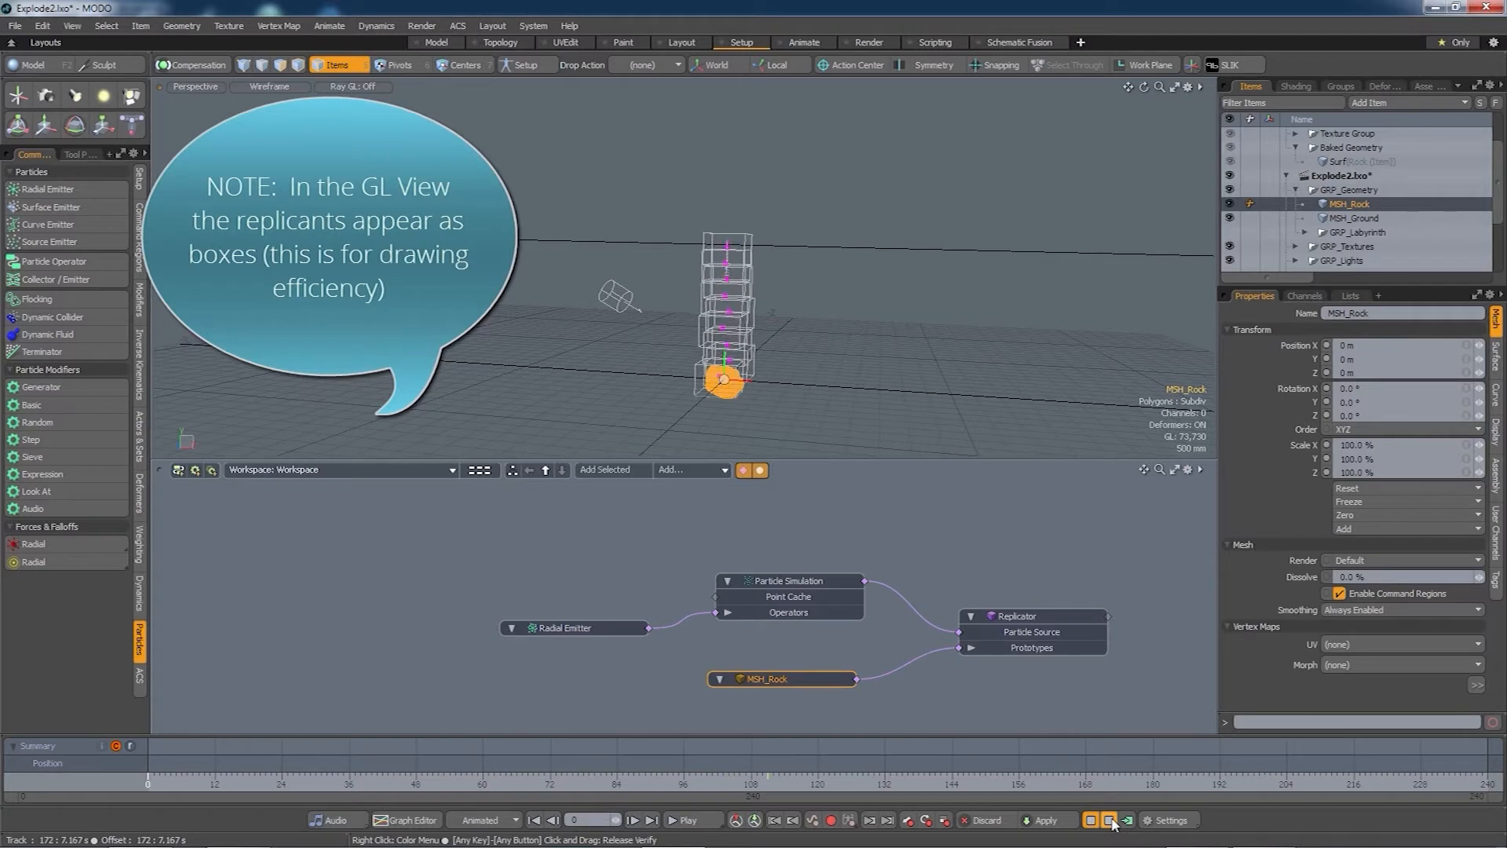
left_click(1109, 820)
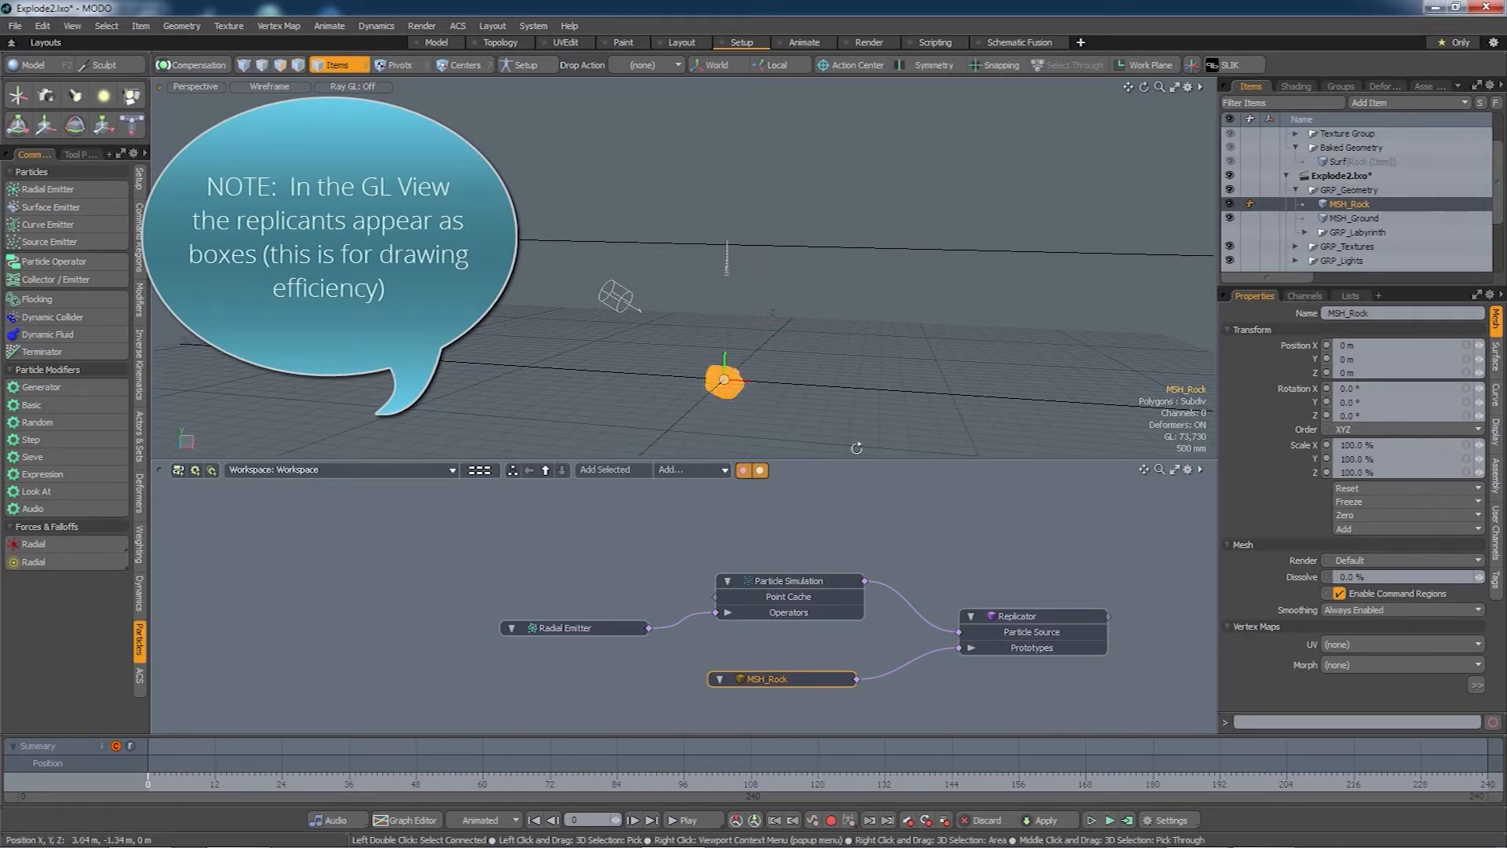
left_click(1025, 617)
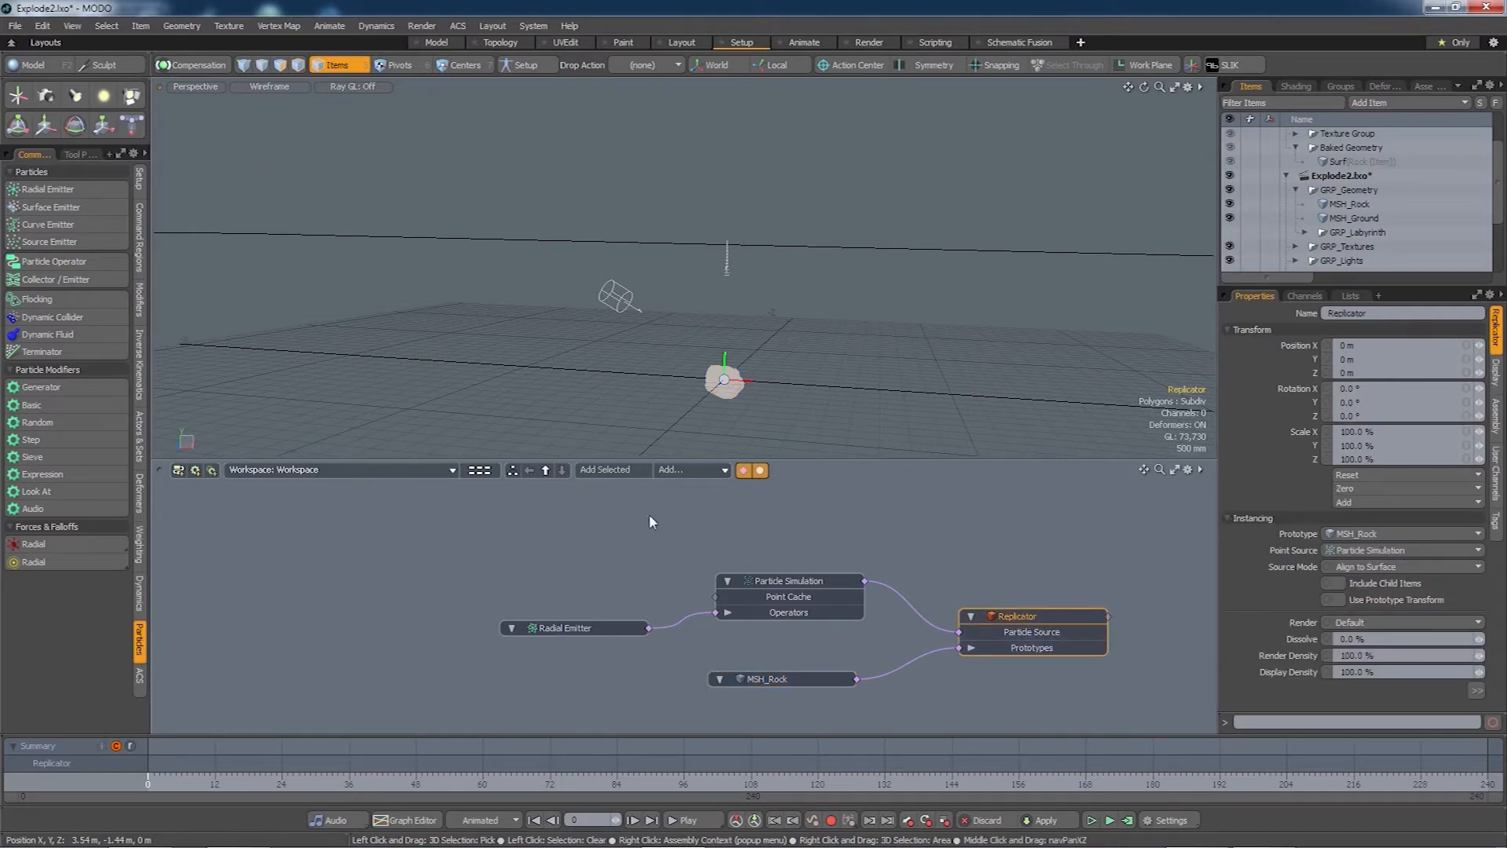
- Add a Dynamic Replicator to the Particle Simulation's operators and arrange it beside MSH_Rock and the simulation node
left_click(142, 595)
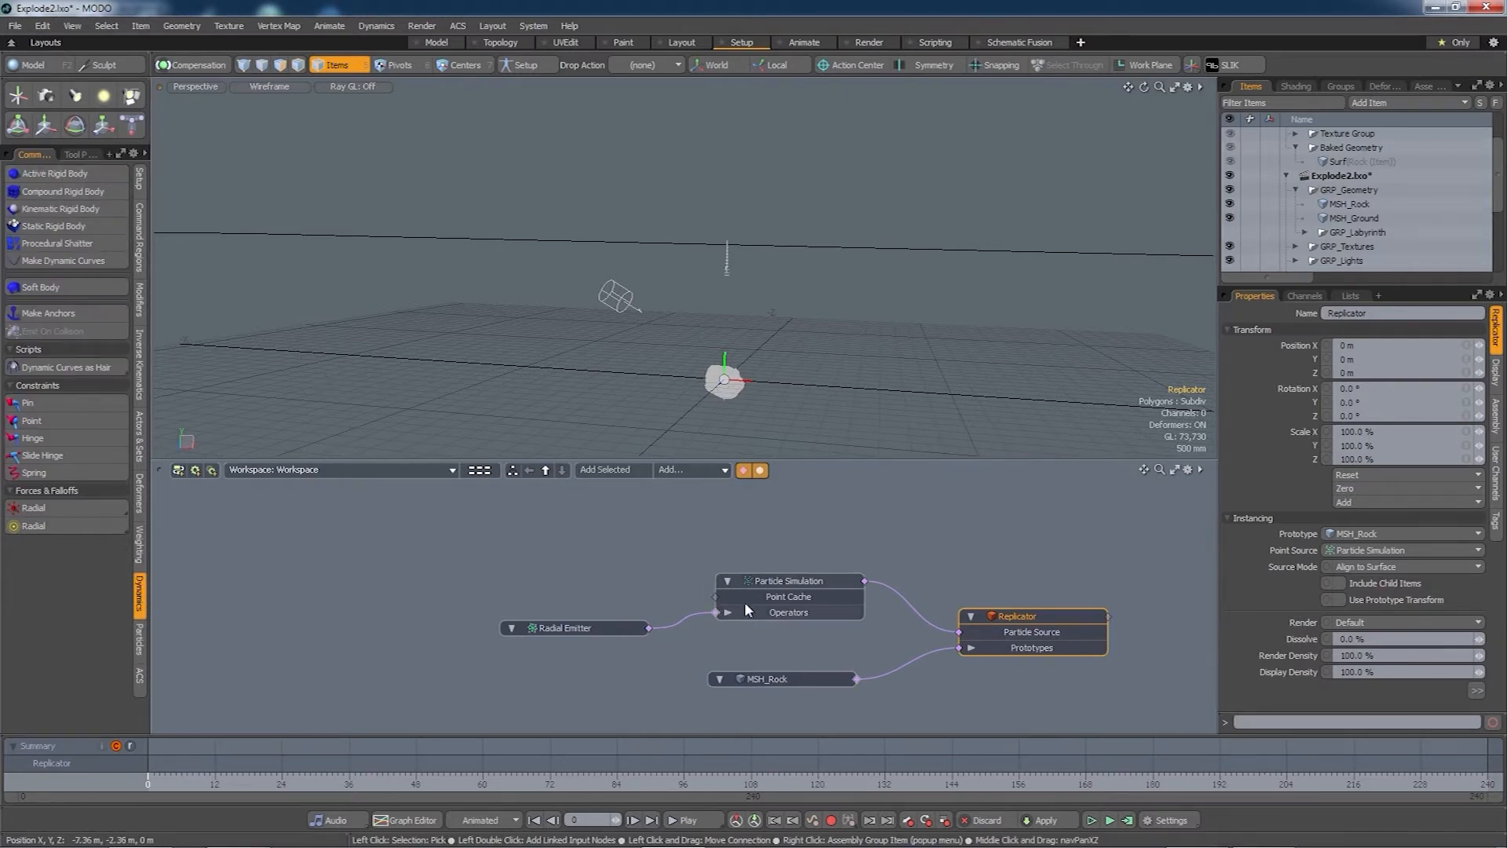
double_click(716, 612)
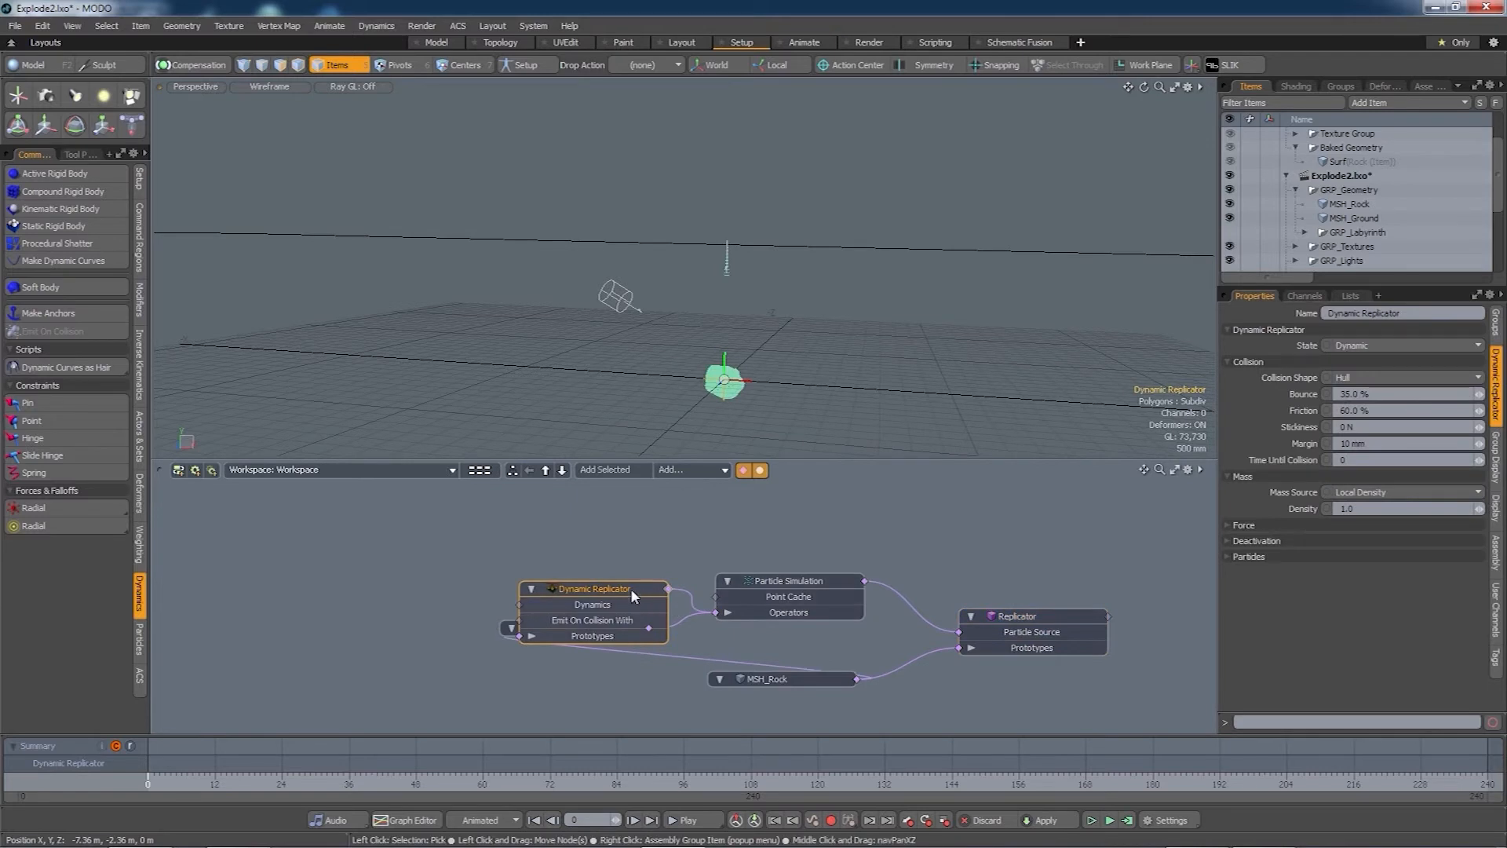
left_click_drag(632, 590, 989, 557)
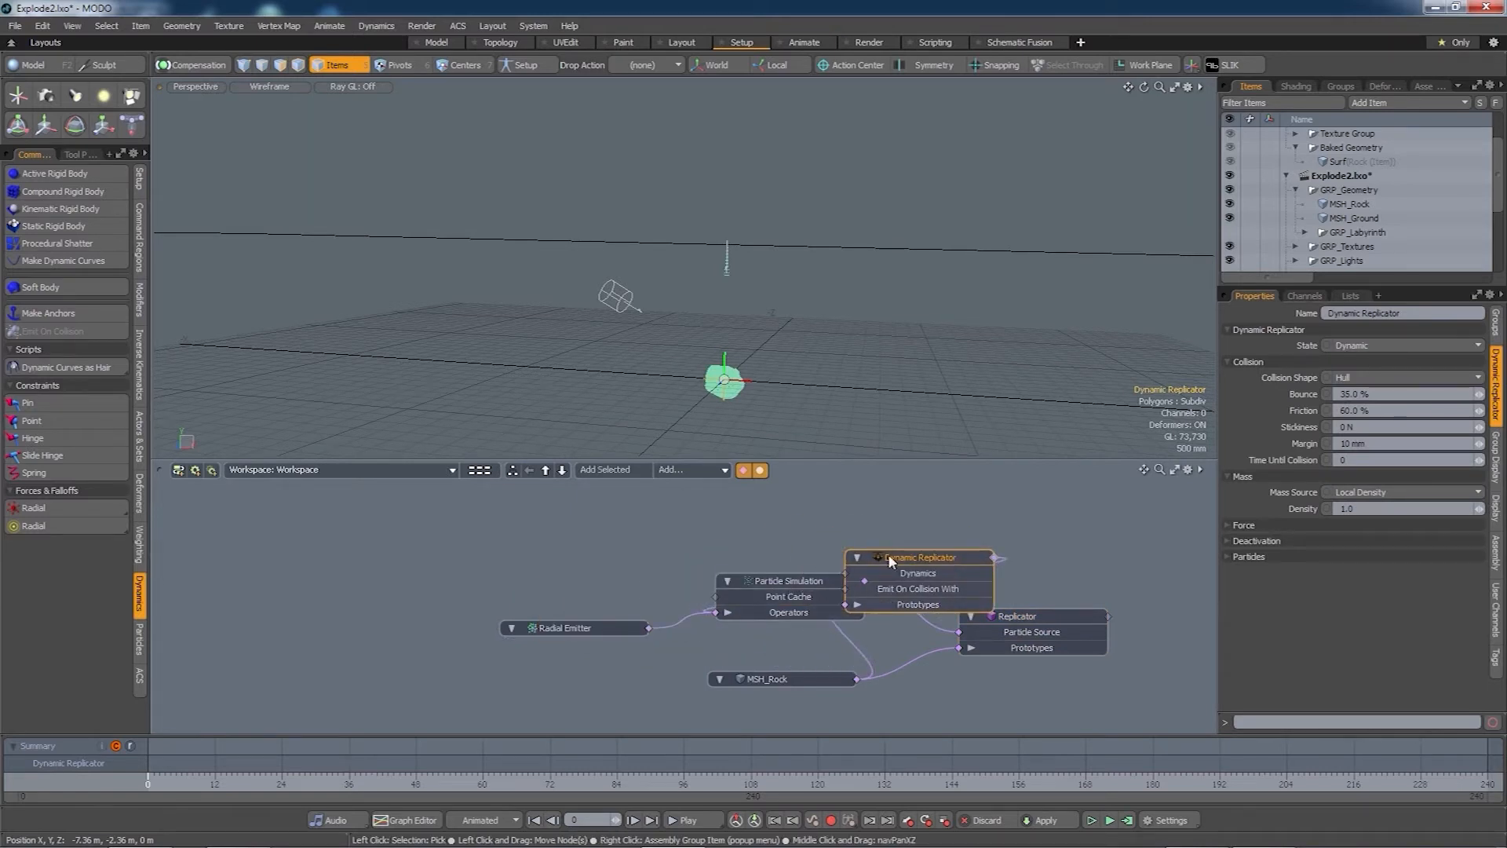
left_click_drag(888, 554, 554, 522)
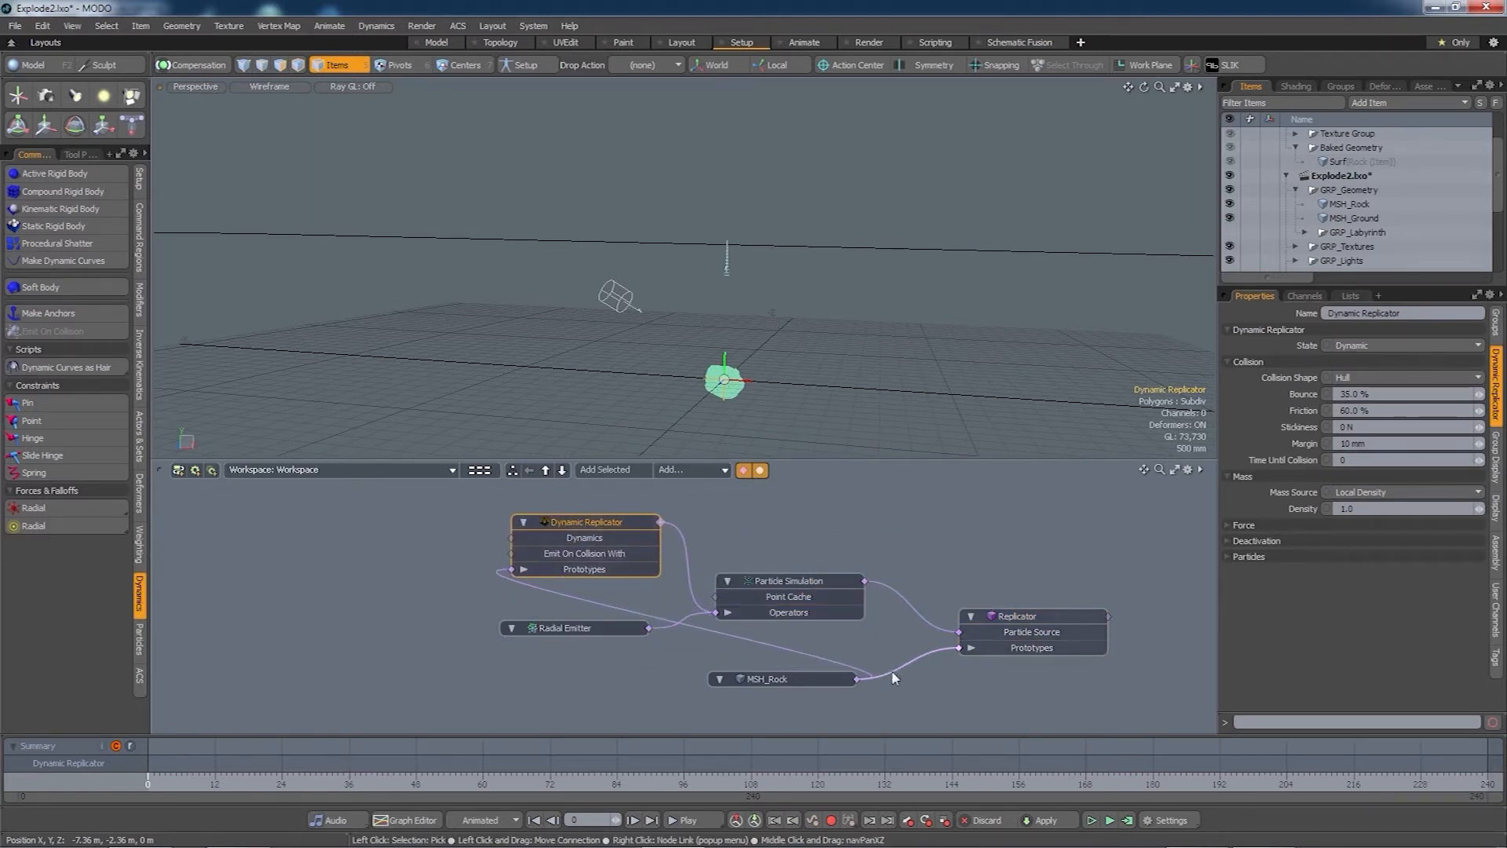
left_click_drag(814, 678, 406, 681)
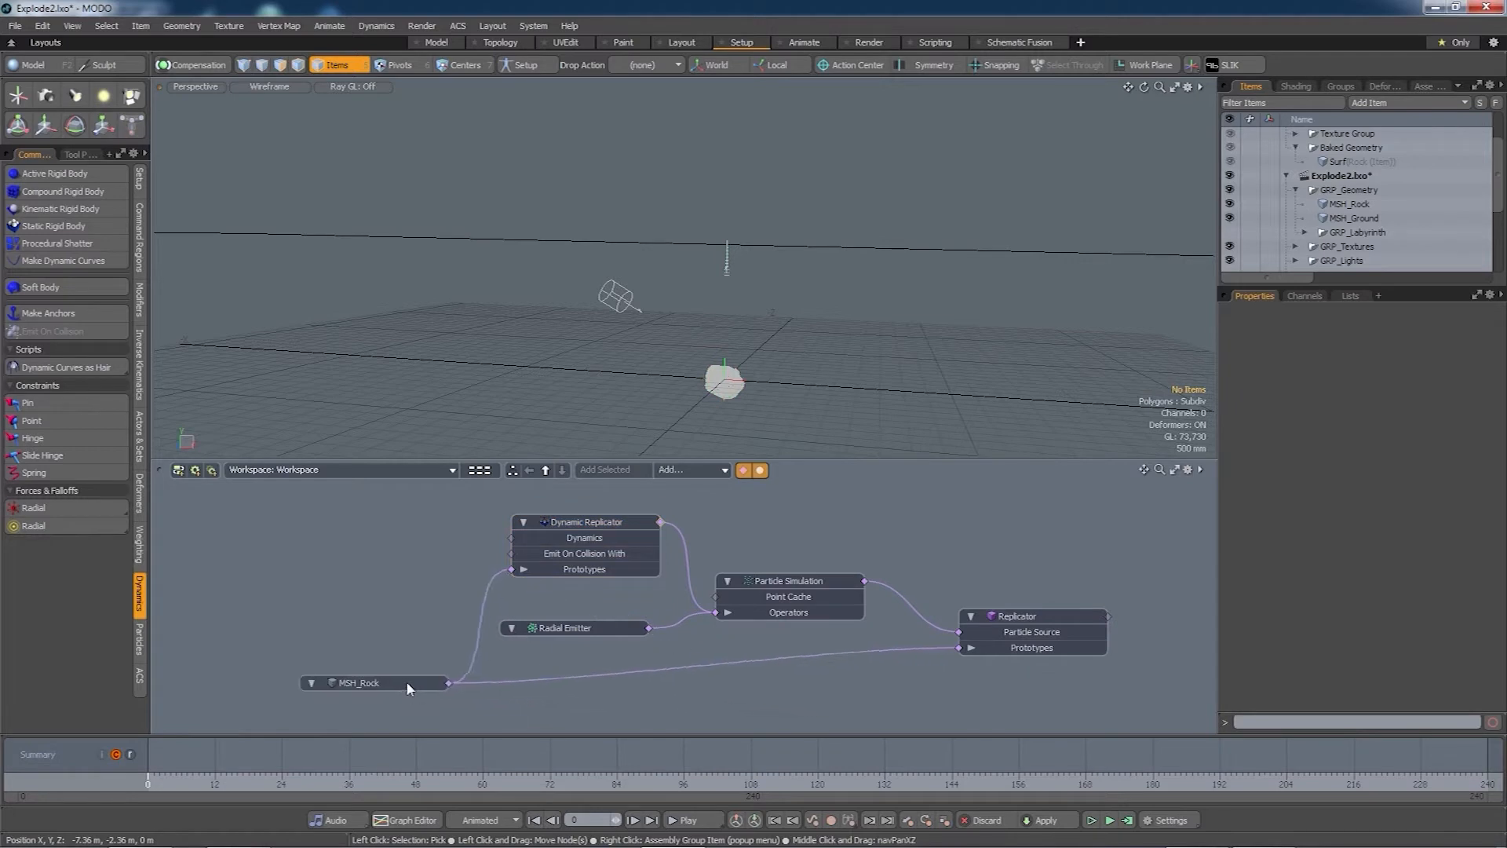
left_click_drag(772, 586, 788, 591)
- Add a dynamics solver from the Dynamic Replicator's output and test-run the rigid-body simulation
double_click(661, 522)
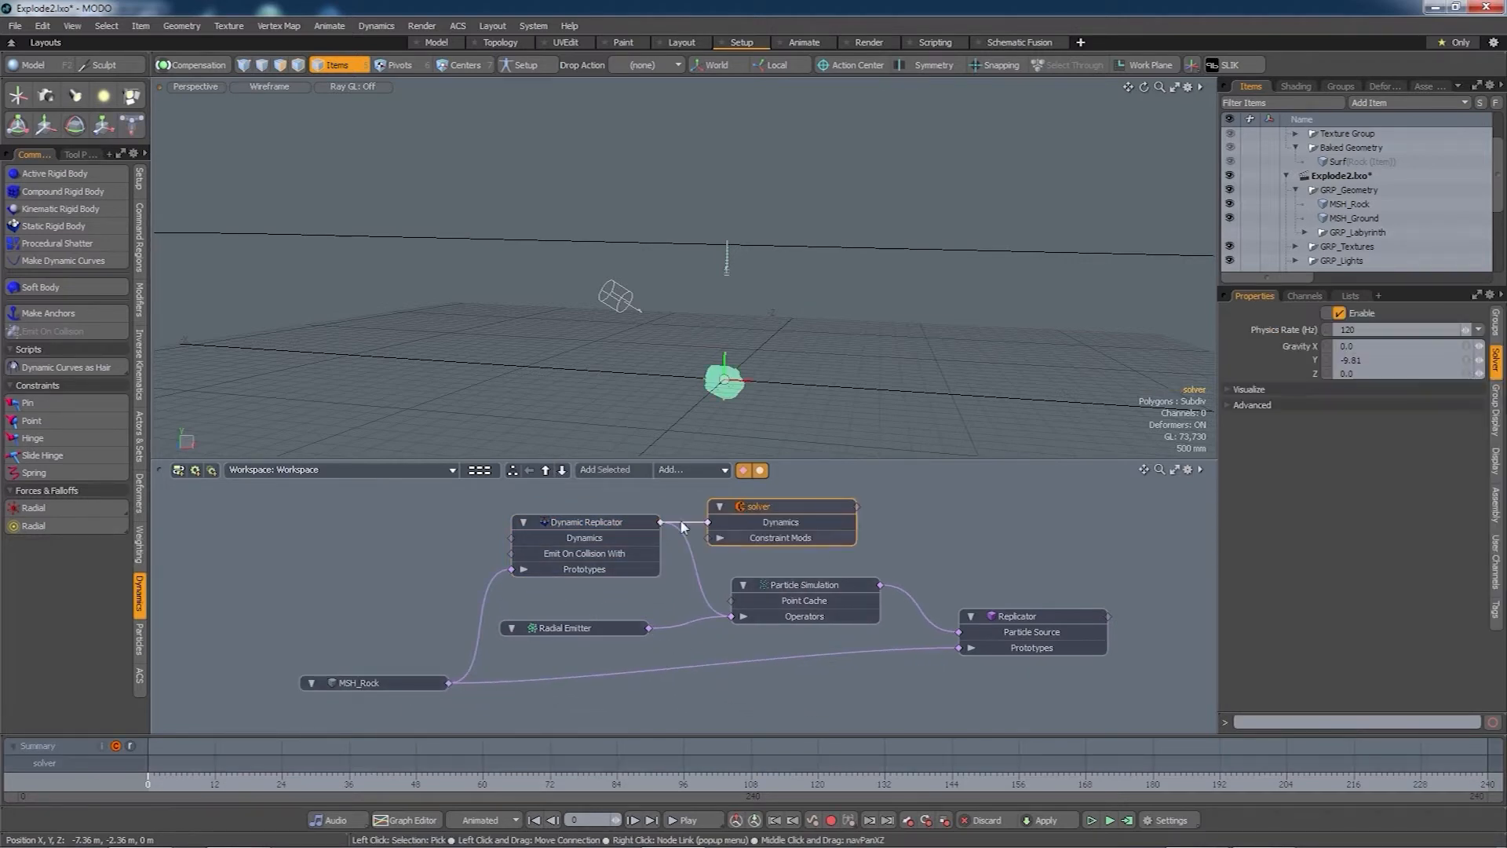
left_click_drag(758, 506, 1006, 511)
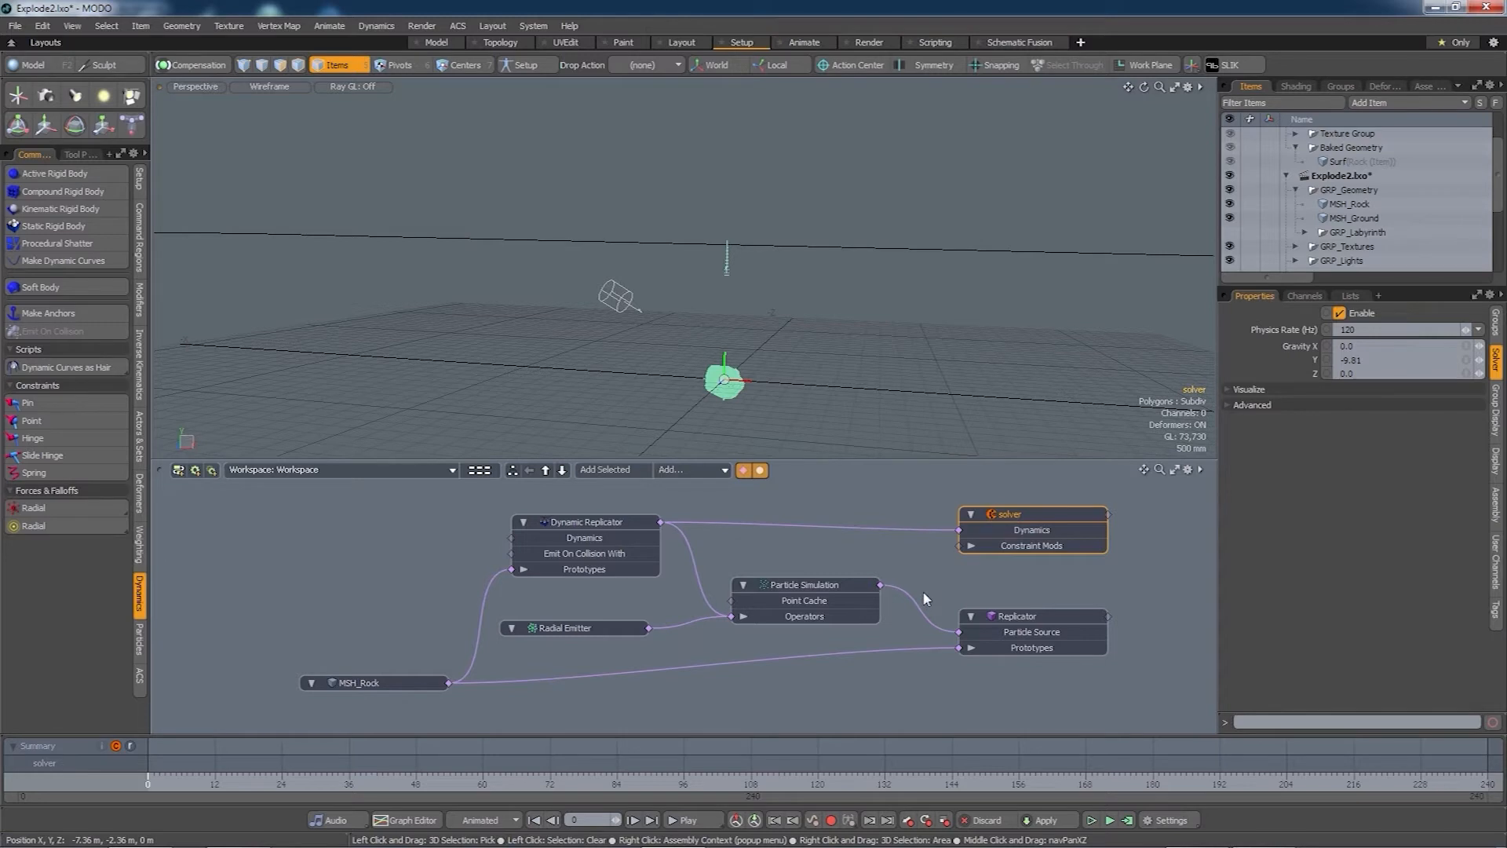
left_click(1111, 822)
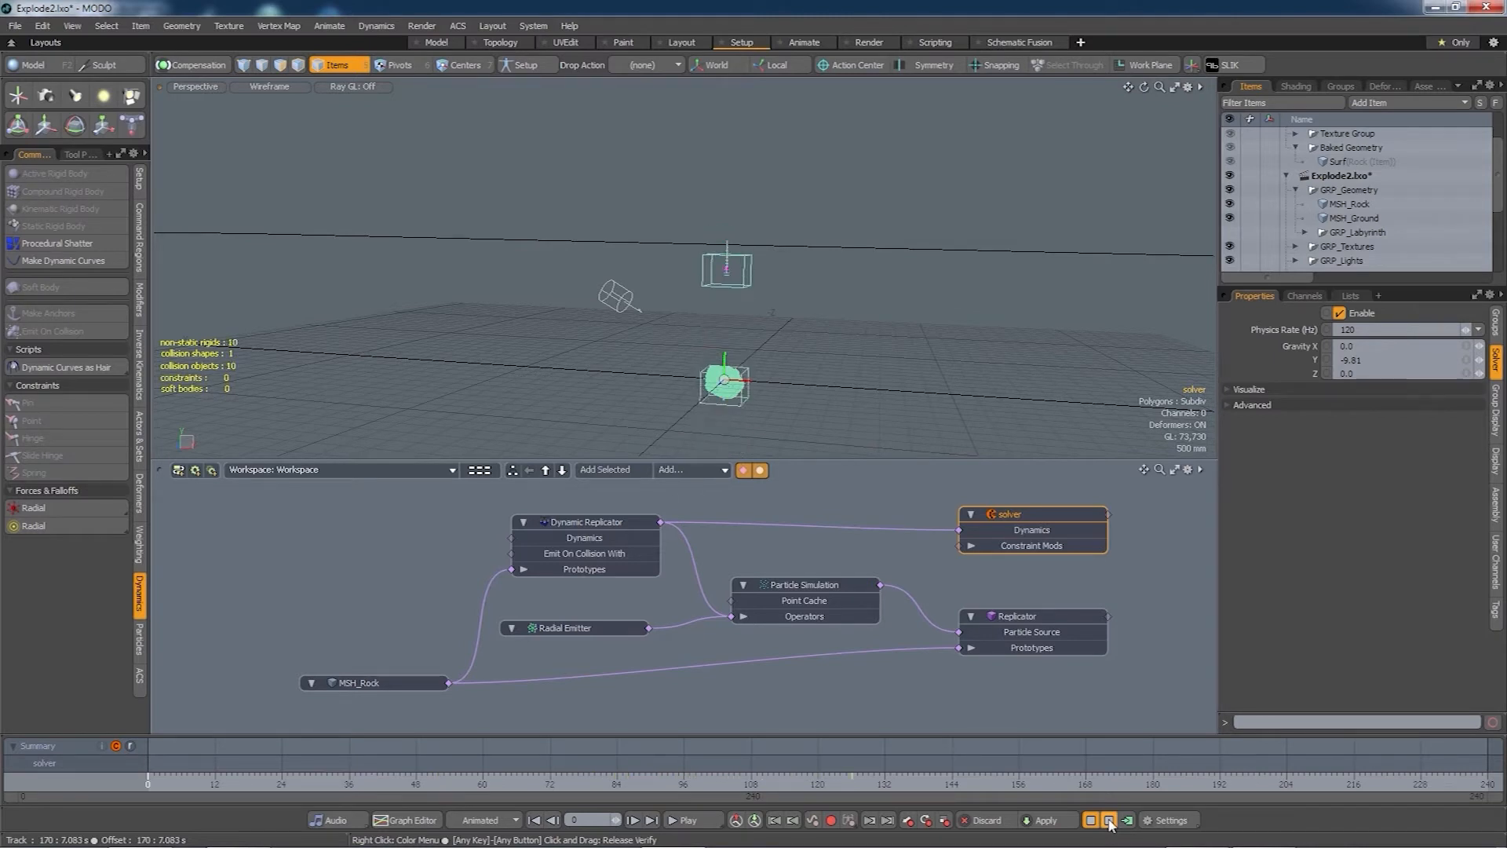
left_click(1110, 820)
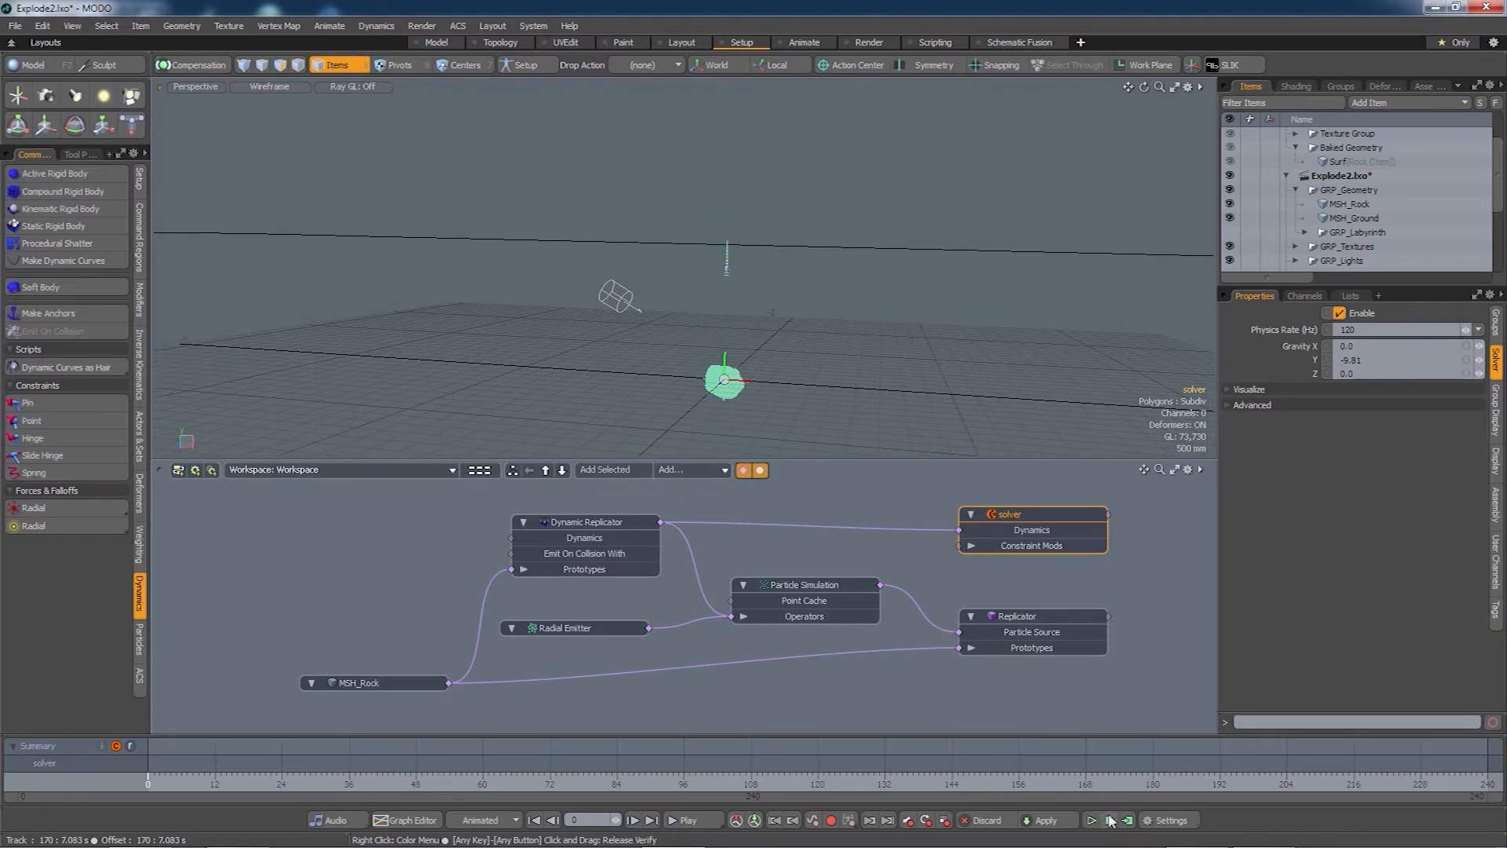
- Make MSH_Ground a static rigid body wired into the solver, then preview and reset the simulation
left_click(1354, 220)
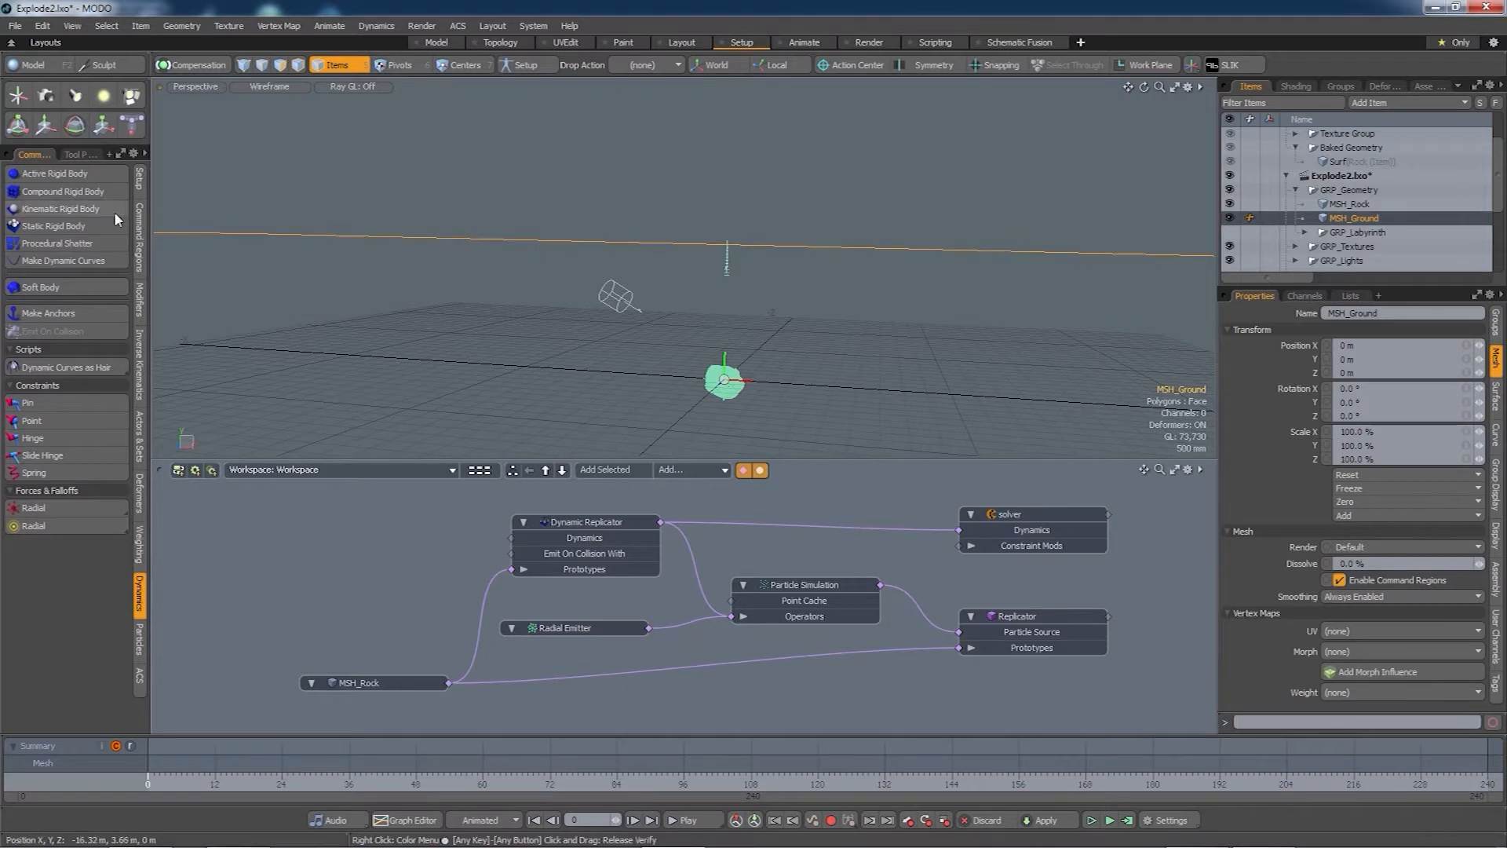
left_click(77, 229)
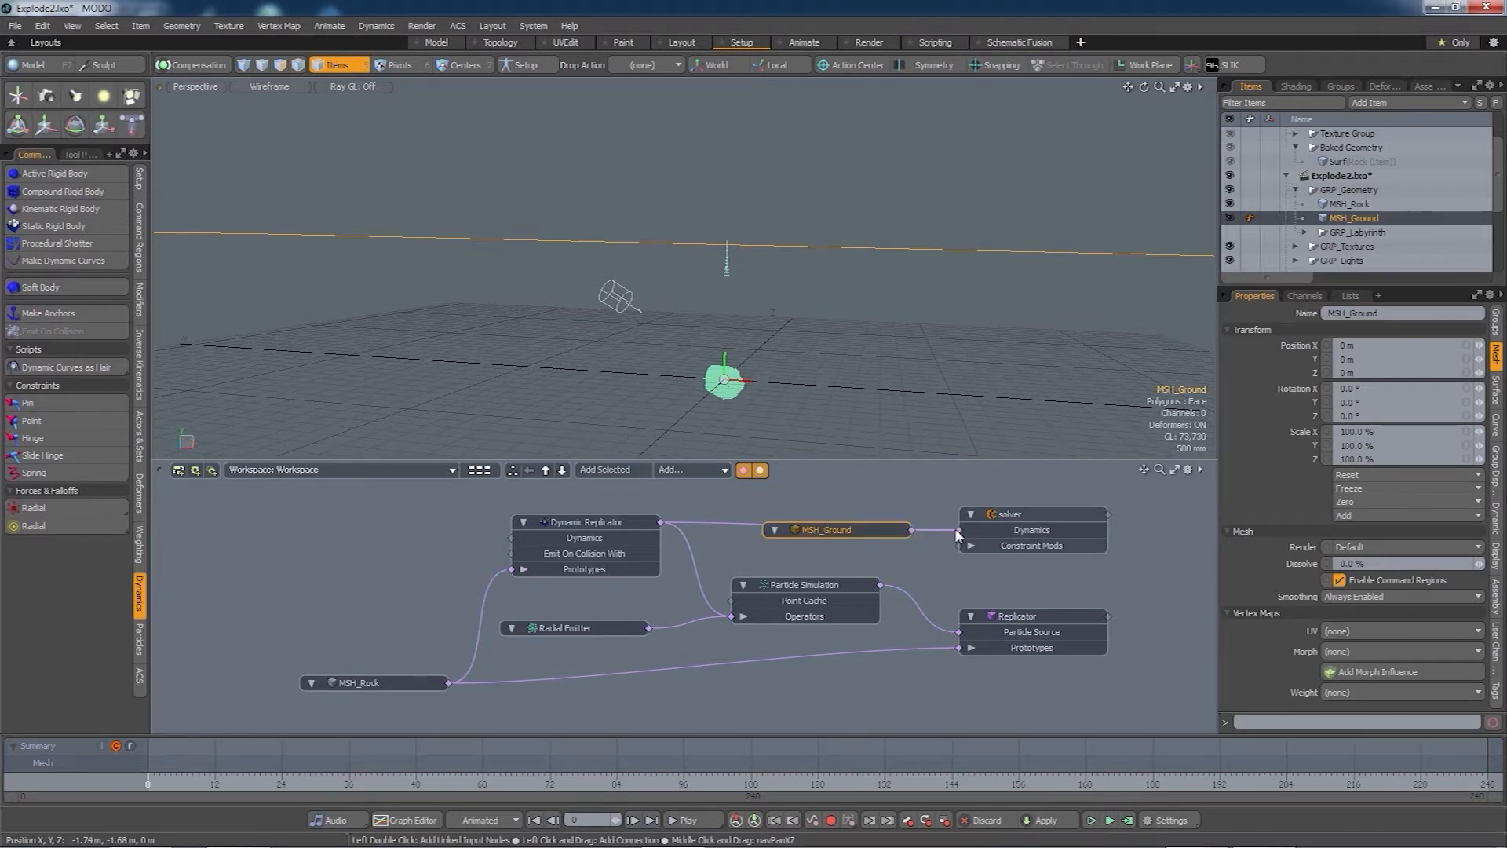
left_click_drag(815, 531, 722, 498)
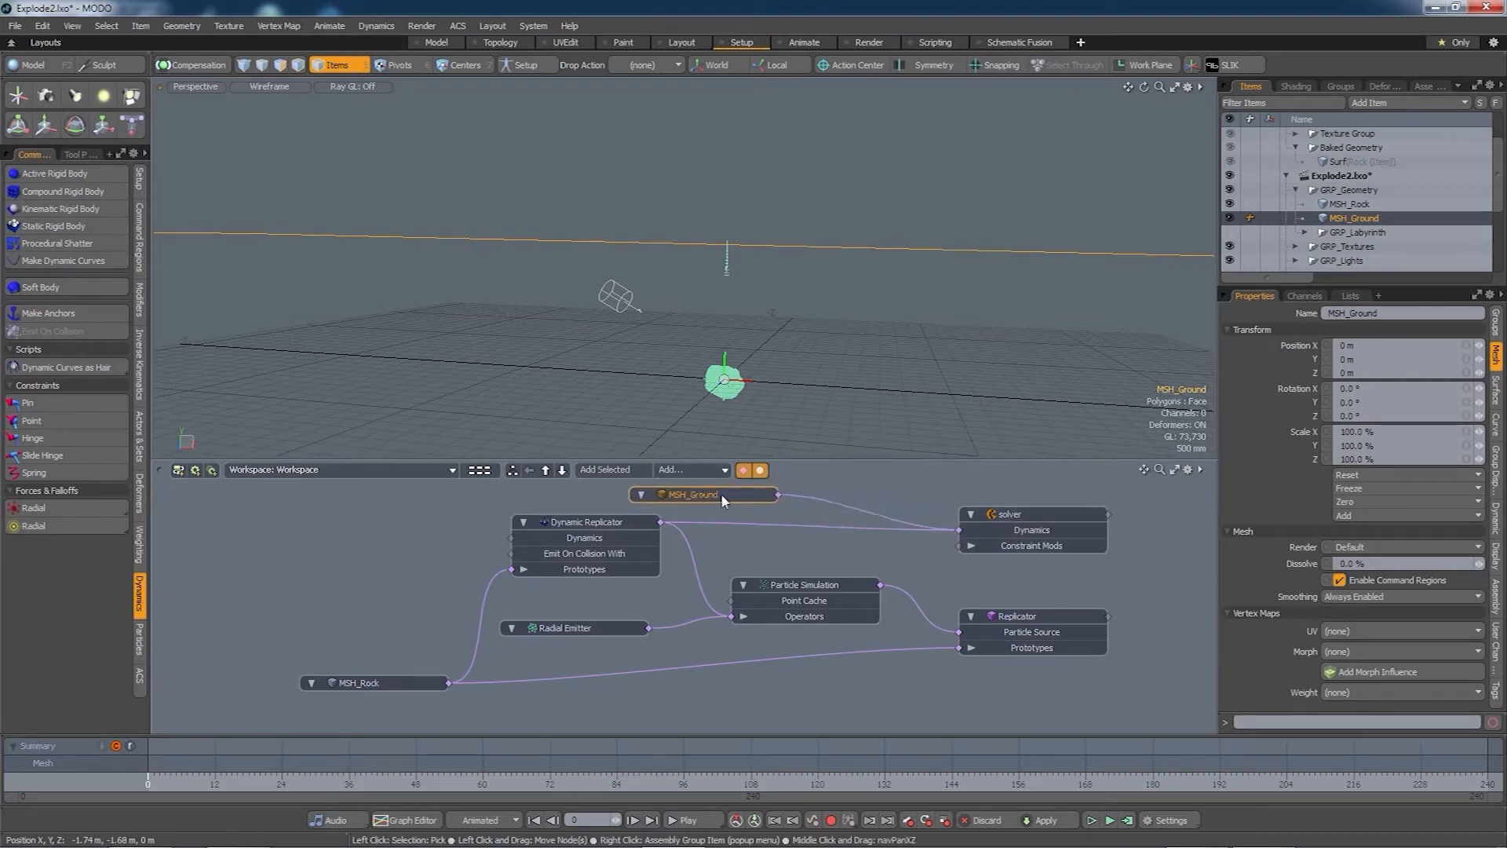
left_click(1110, 820)
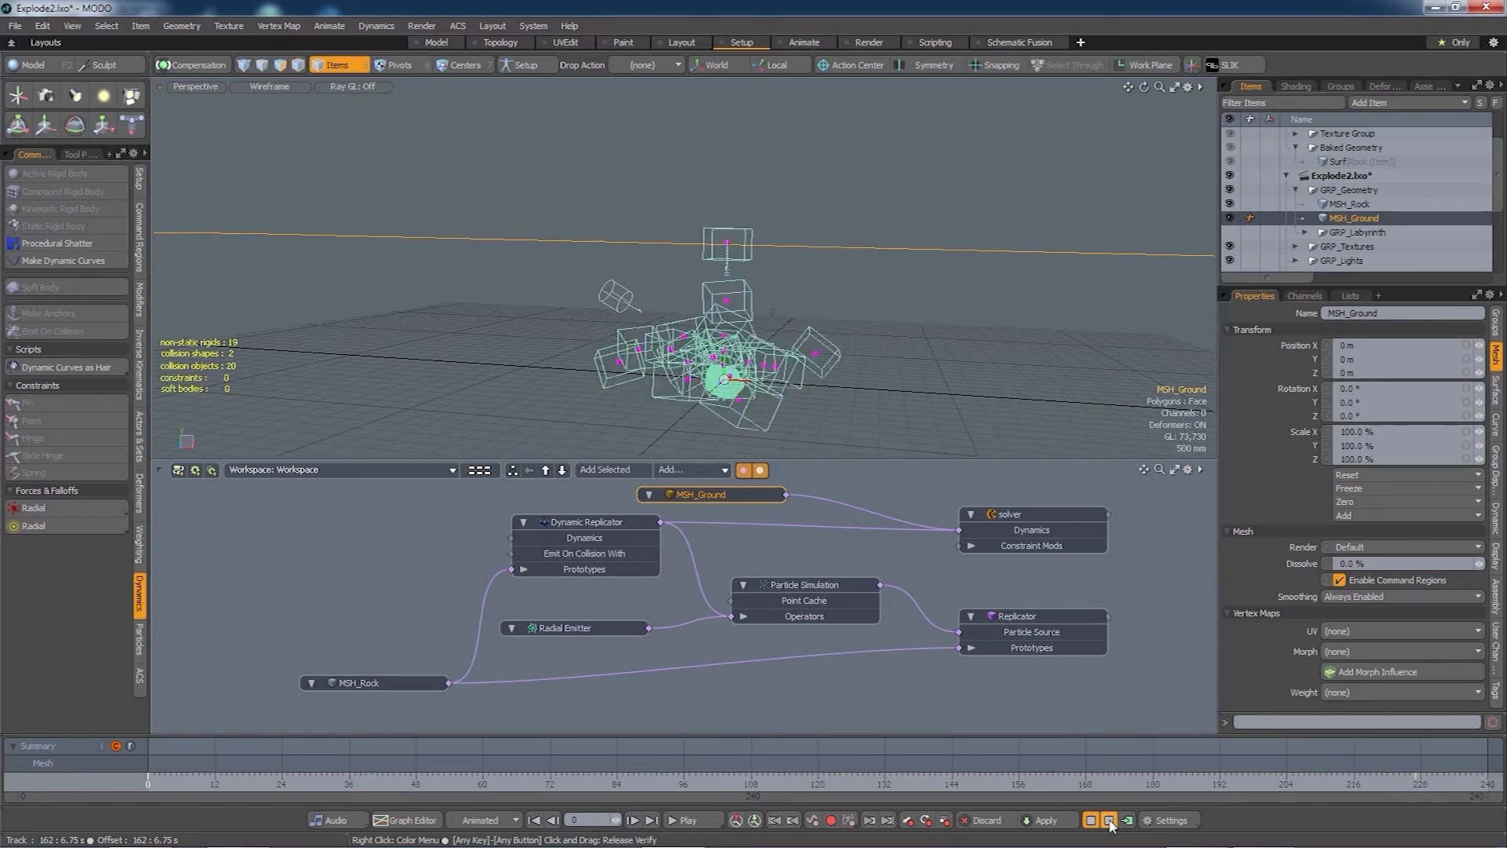
left_click(1109, 820)
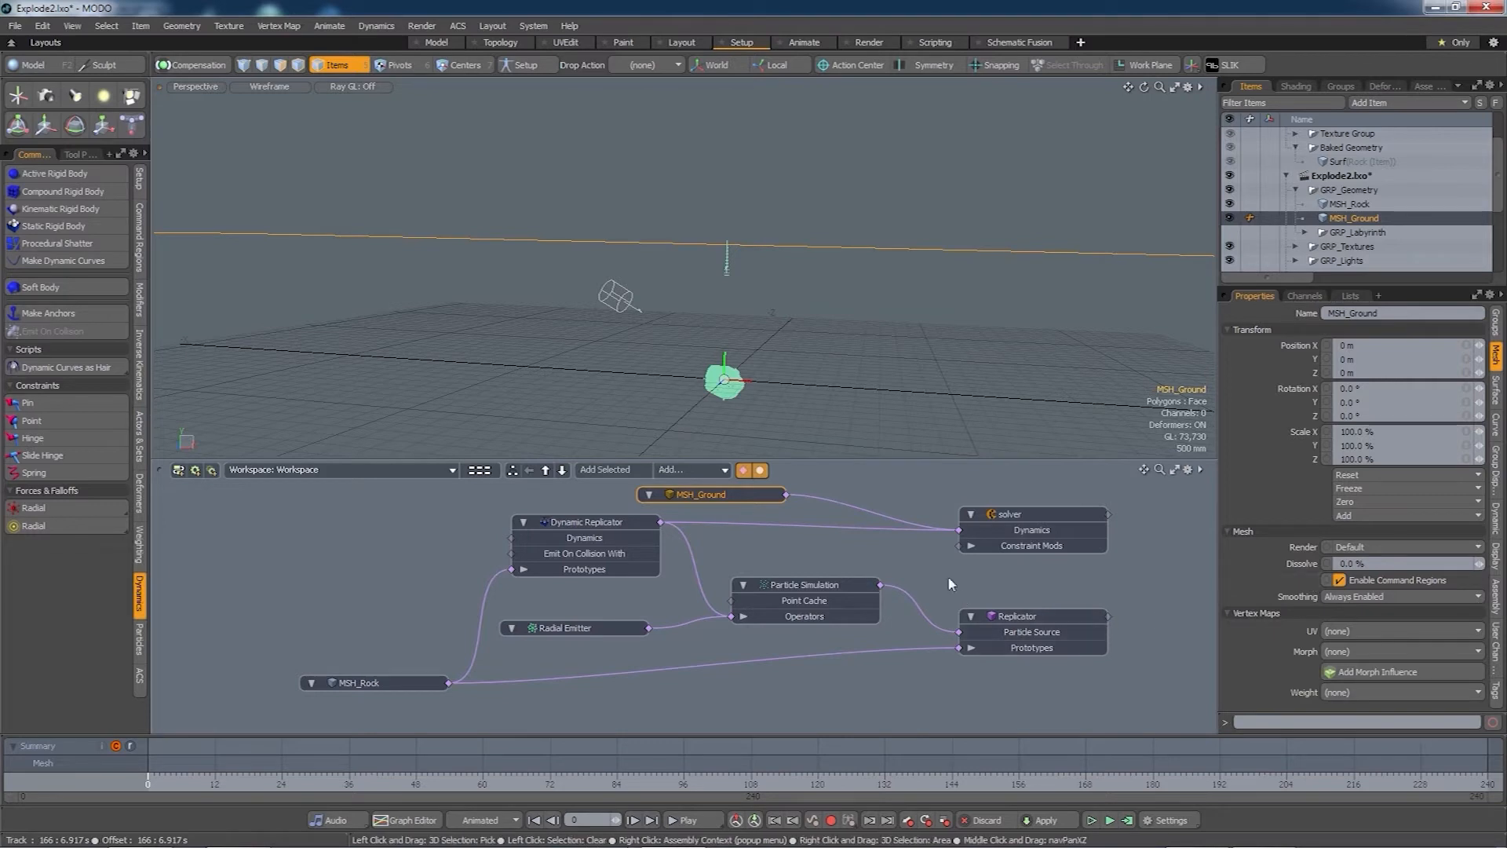
- Set the Radial Emitter's Emission Rate to 3.0
left_click(572, 626)
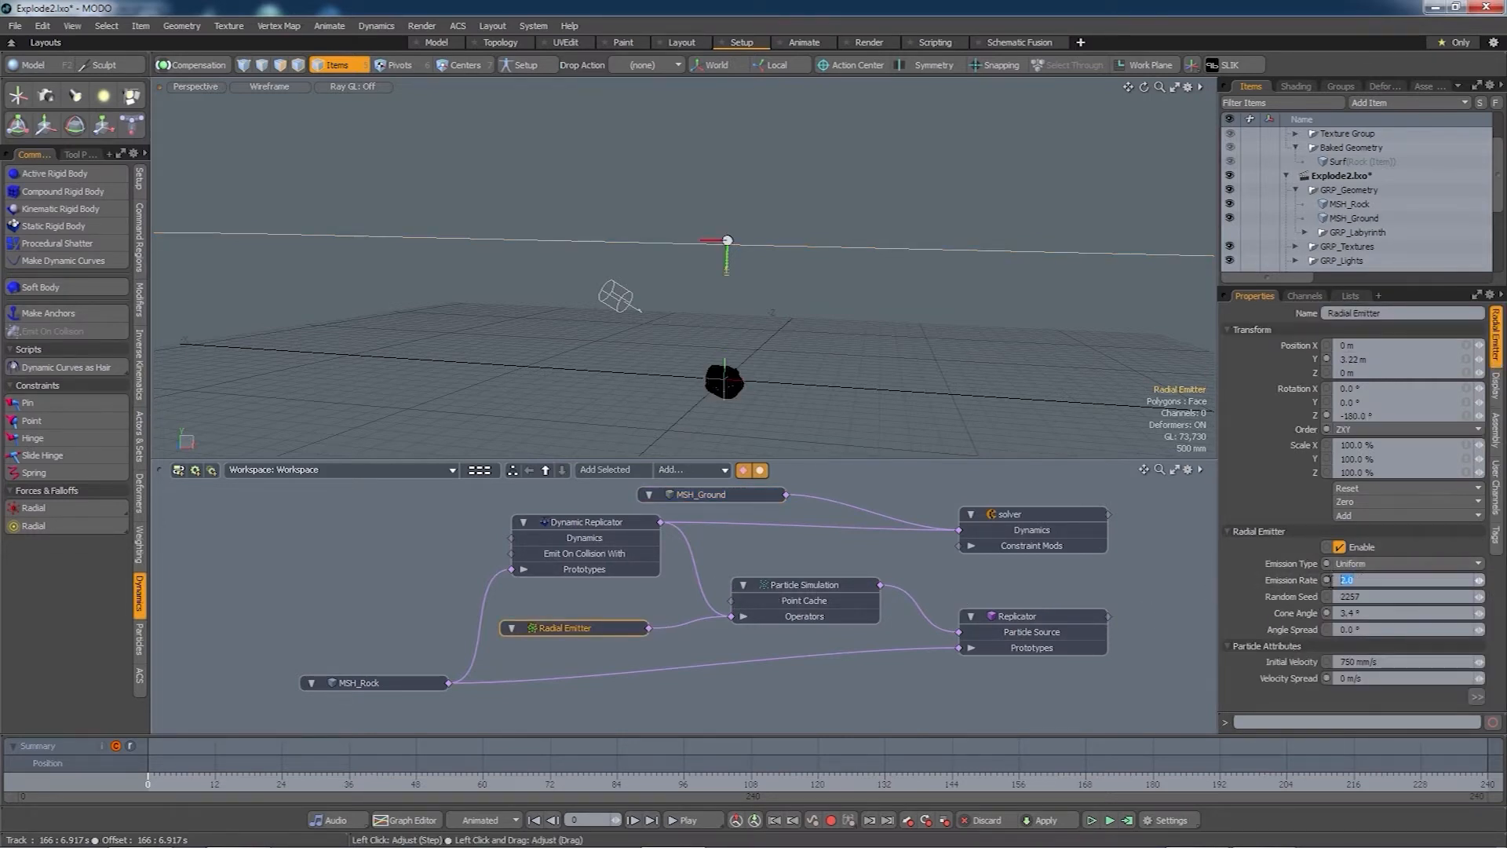
type("3")
key("Tab")
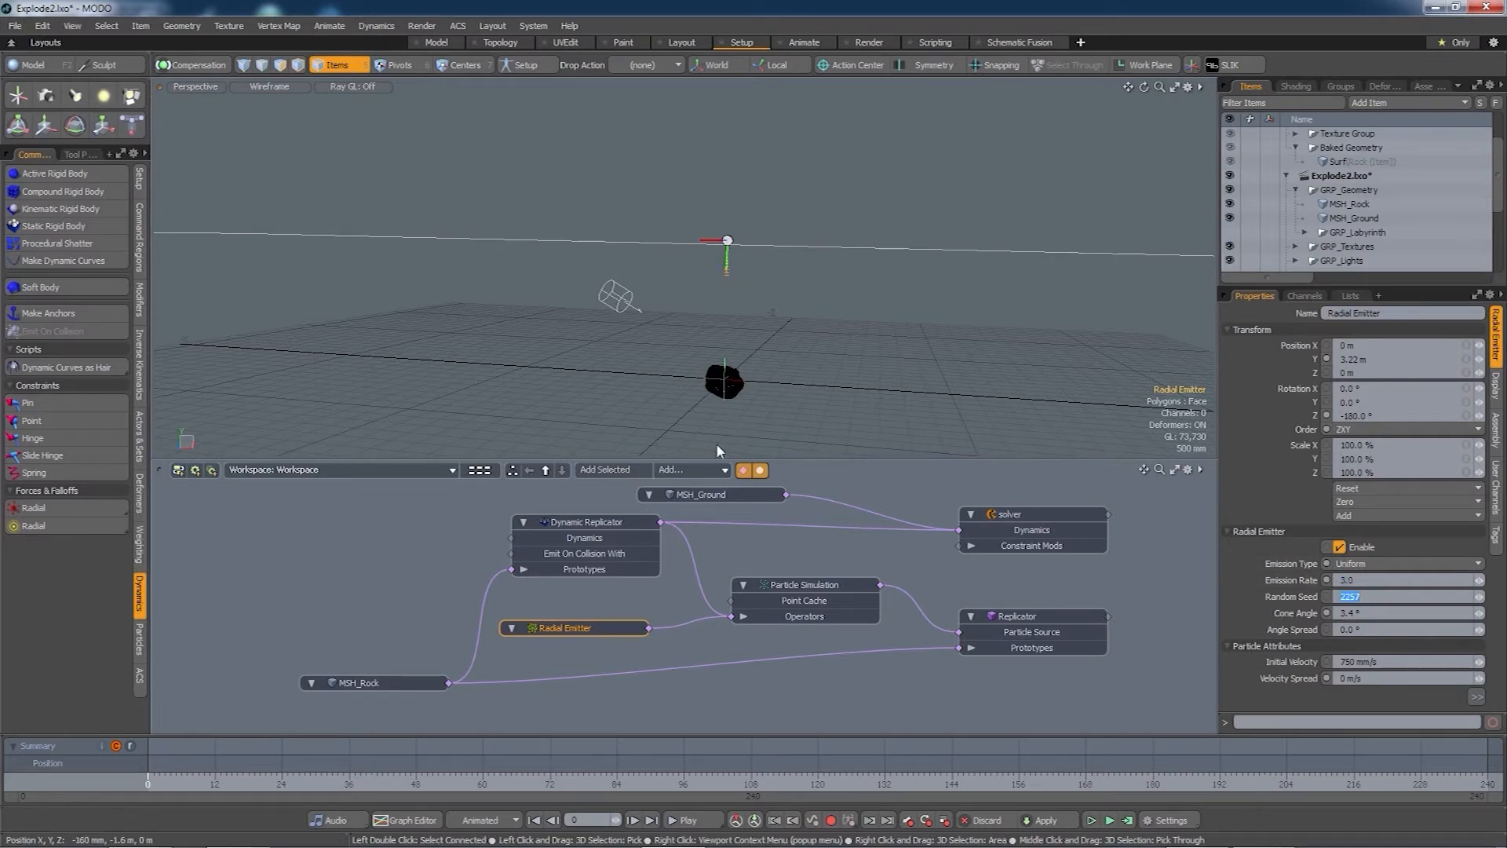
- Raise the Radial Emitter to 4.5 m height, then run and reset the simulation
type("w")
left_click(597, 601)
left_click(600, 628)
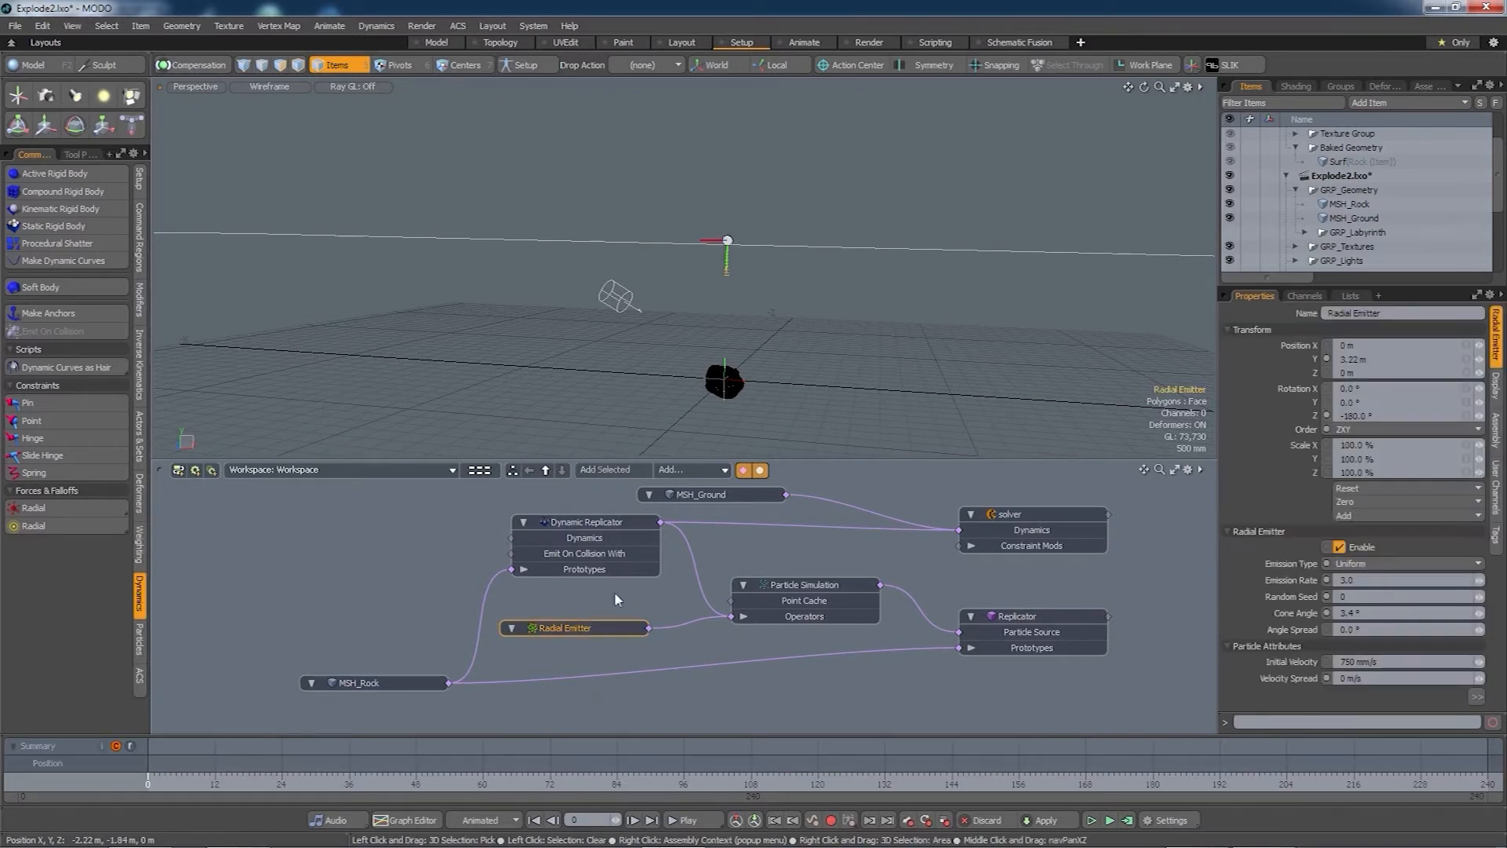
key("w")
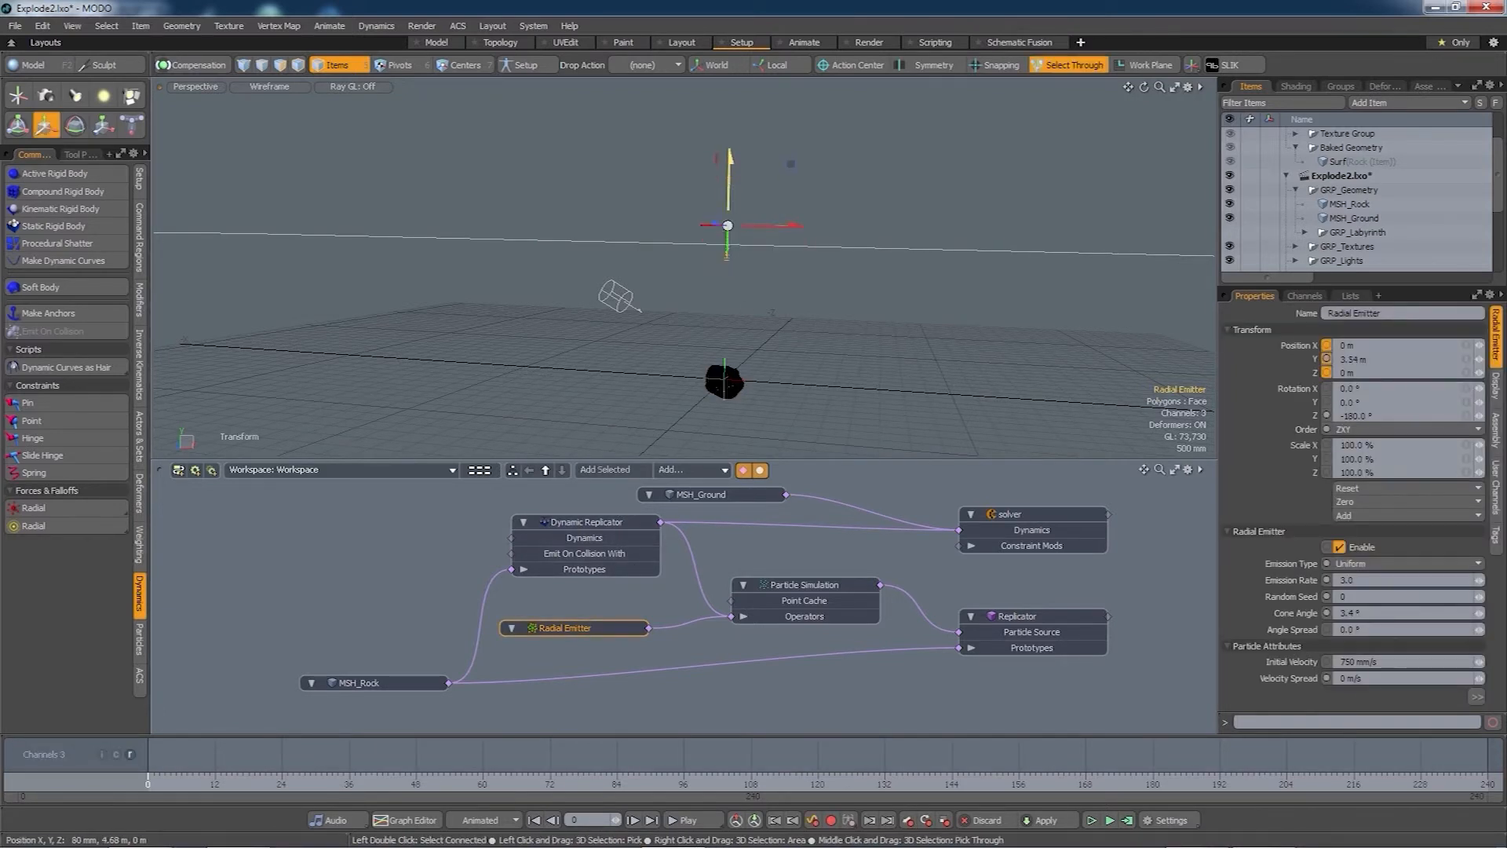
left_click_drag(729, 189, 730, 147)
key("q")
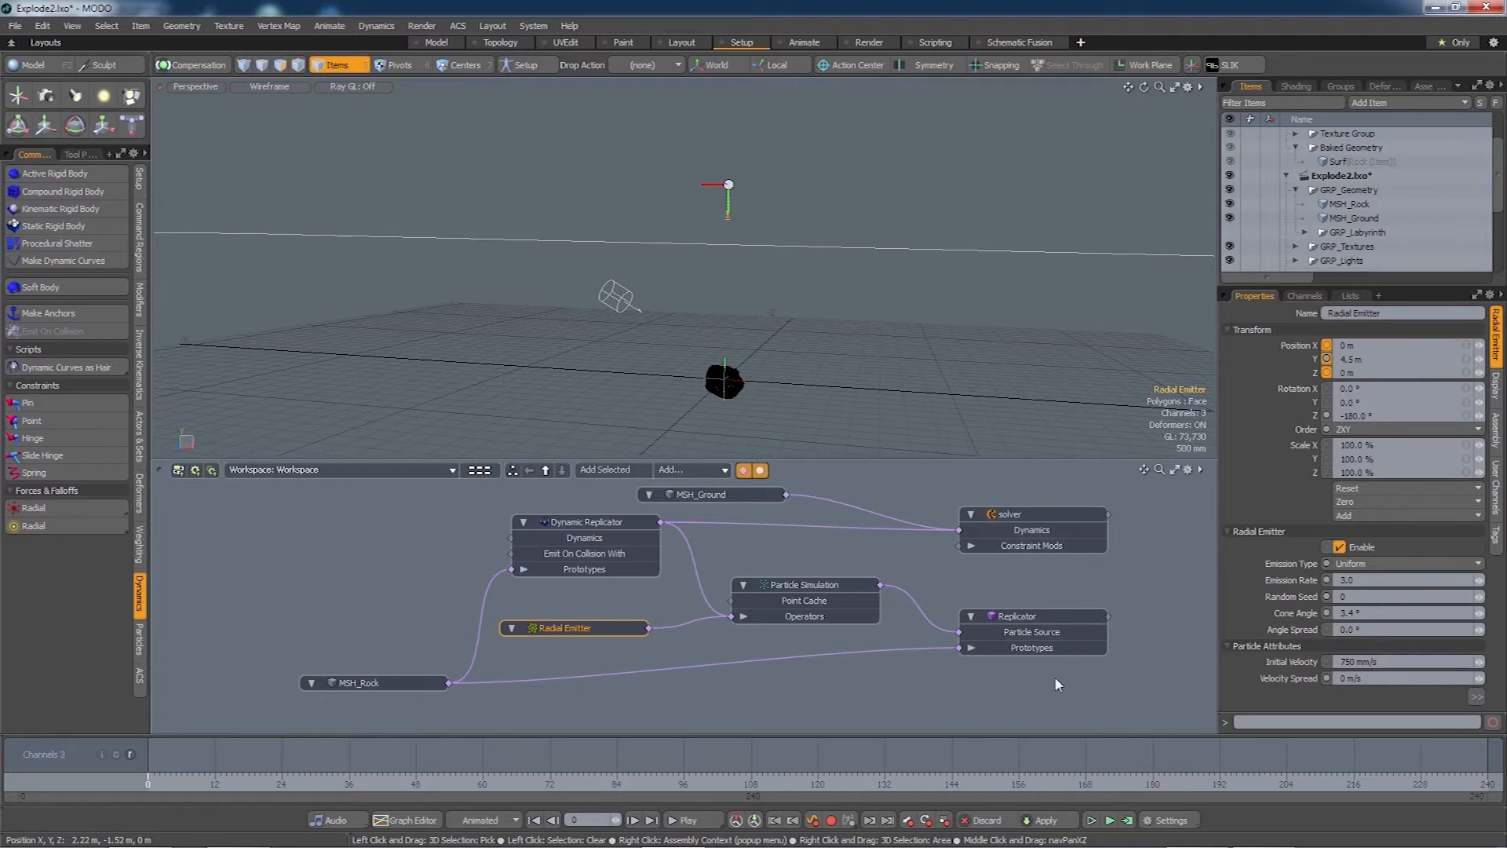
left_click(1110, 821)
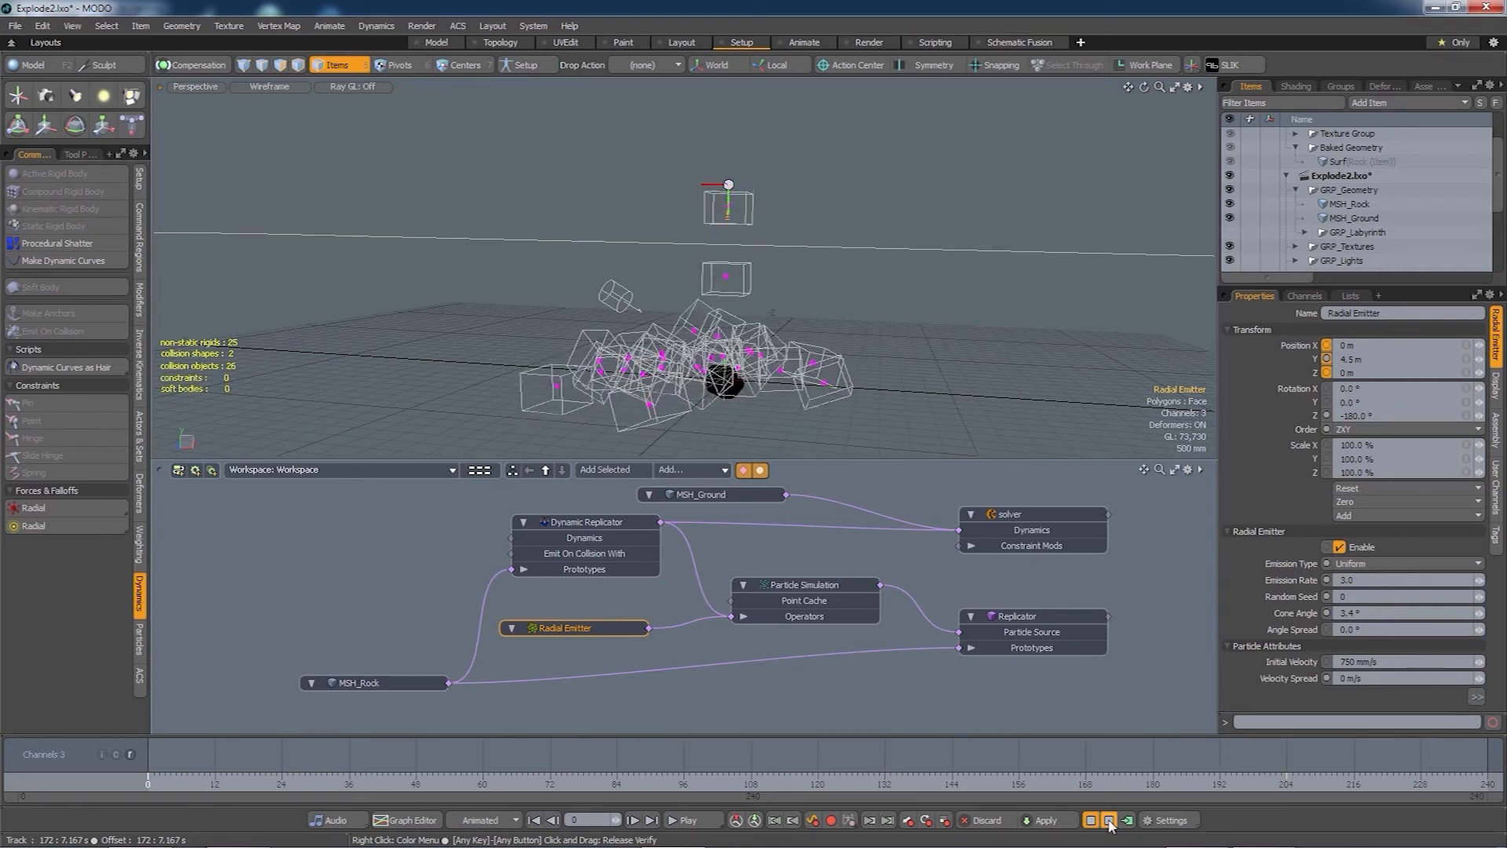
left_click(1110, 820)
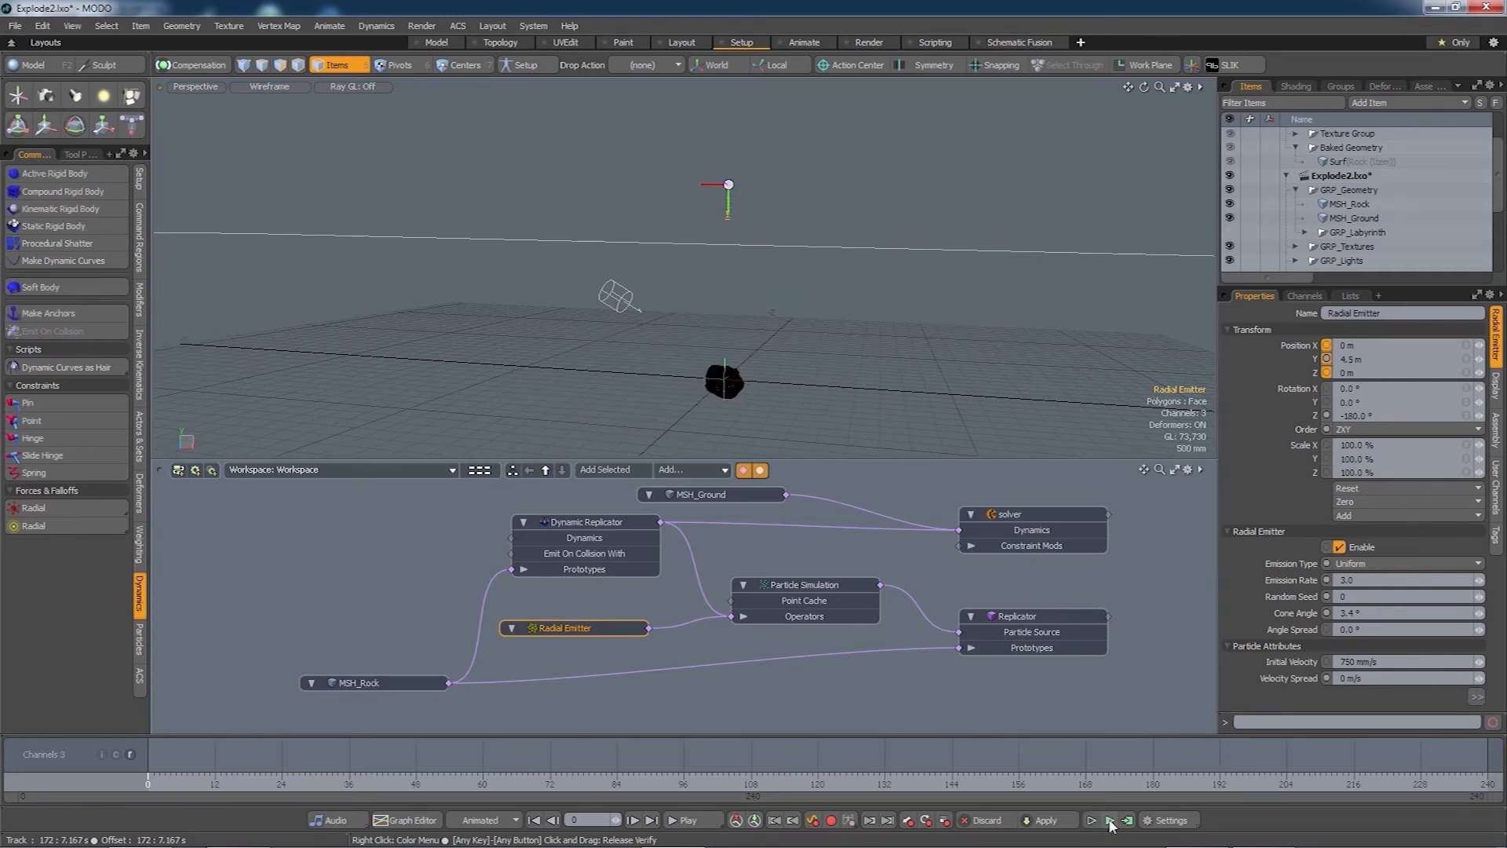
- Compute the rock simulation over frames 0 to 240, recompute it, and scrub to frame 180
left_click(1128, 821)
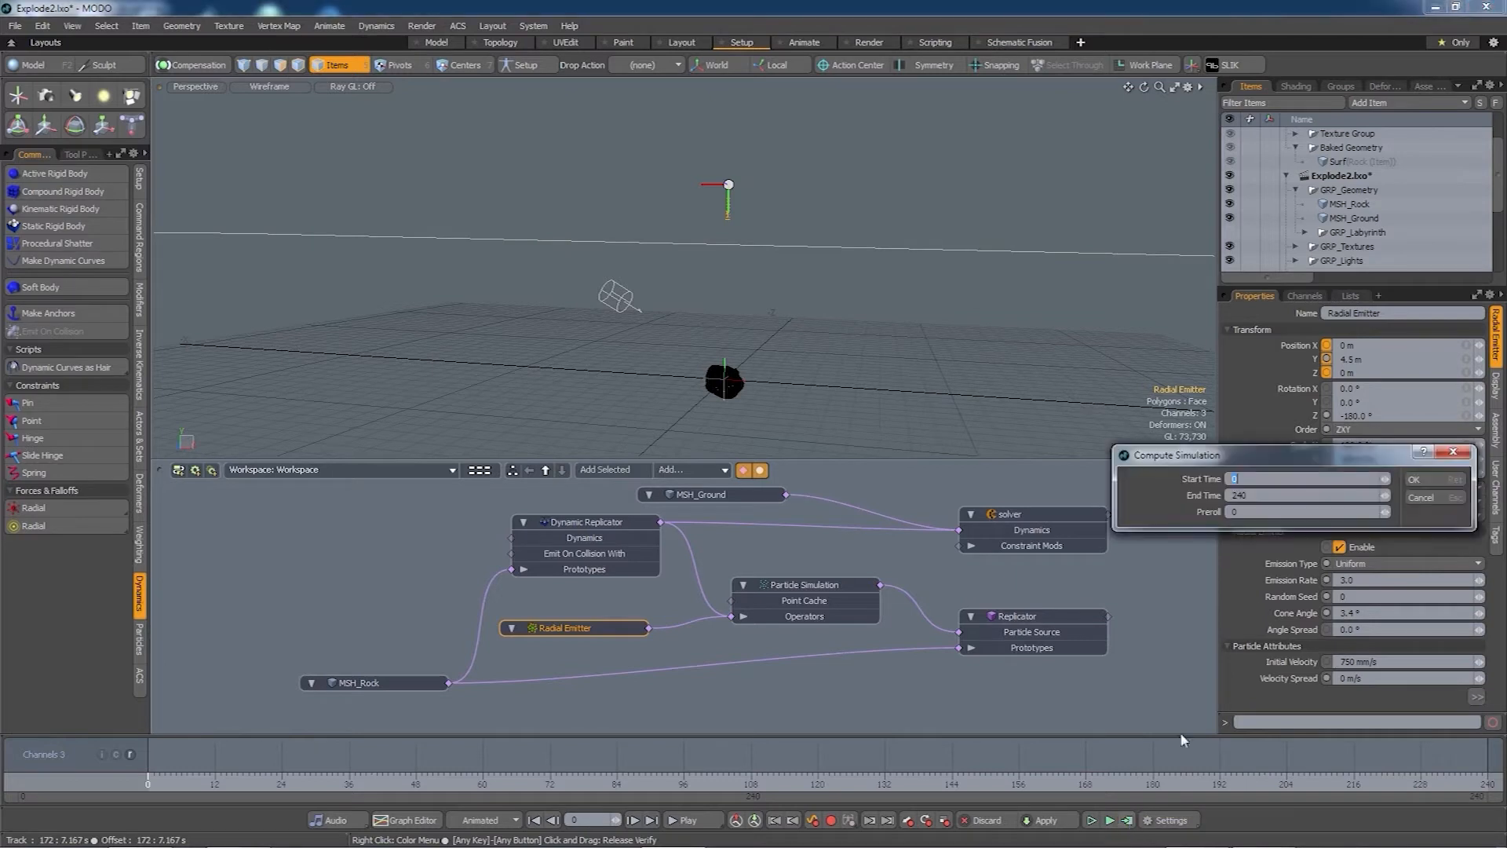
left_click(1427, 480)
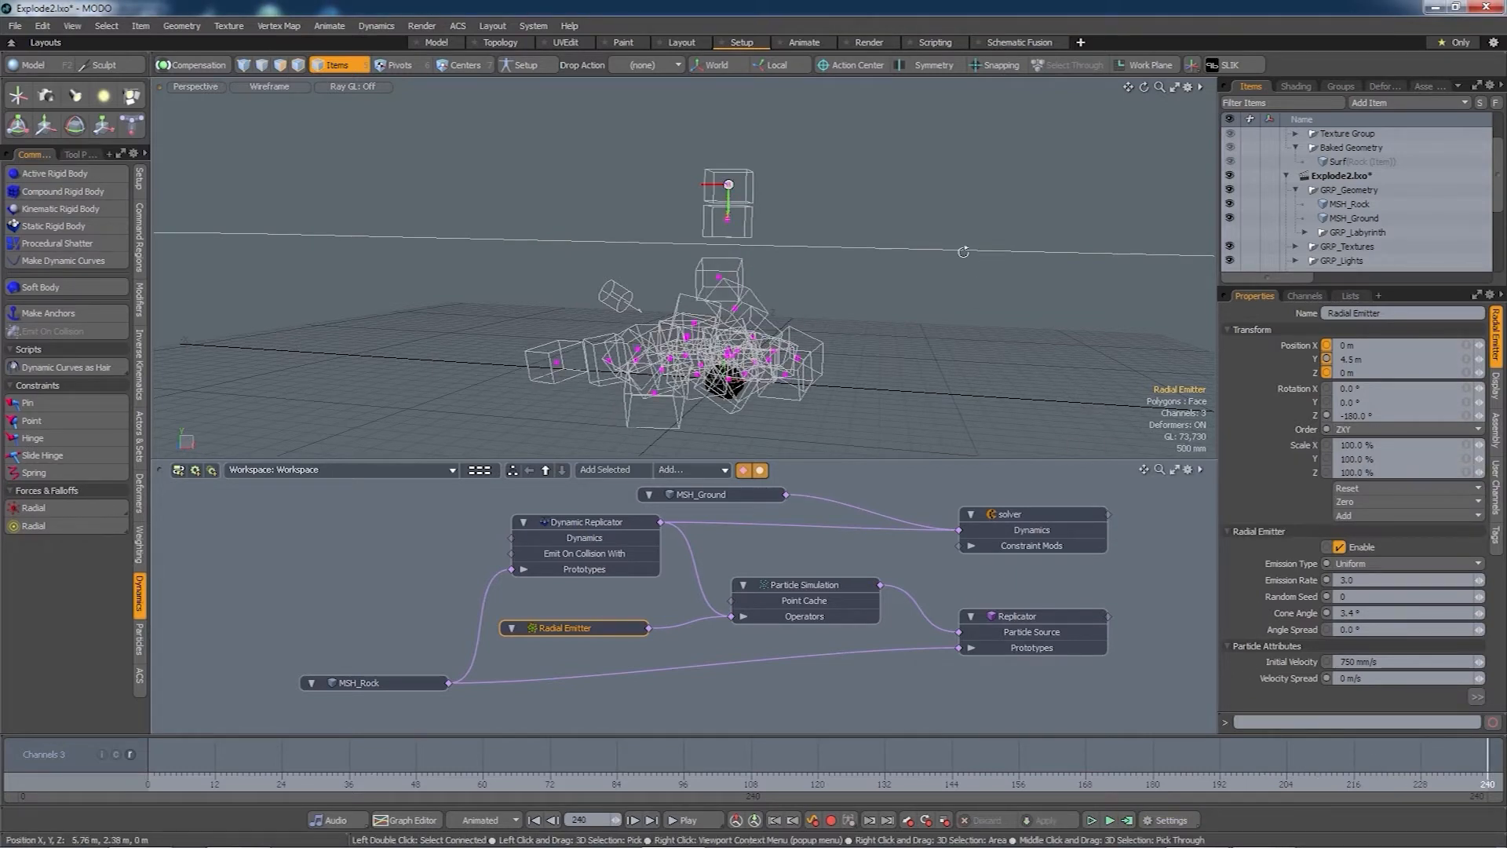
left_click_drag(856, 324, 704, 382, "alt")
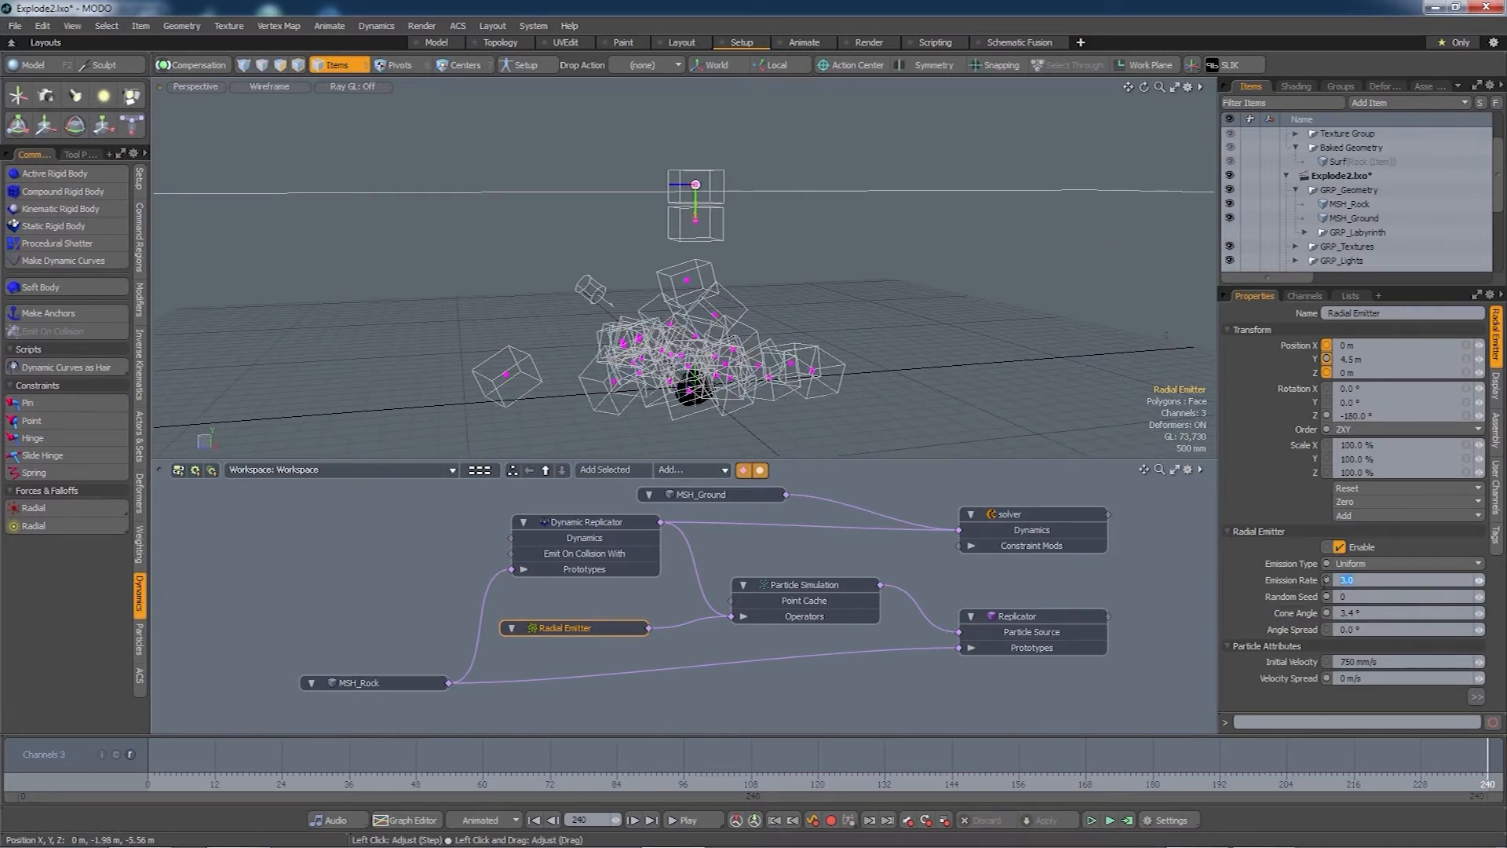
left_click(1127, 819)
left_click(1425, 479)
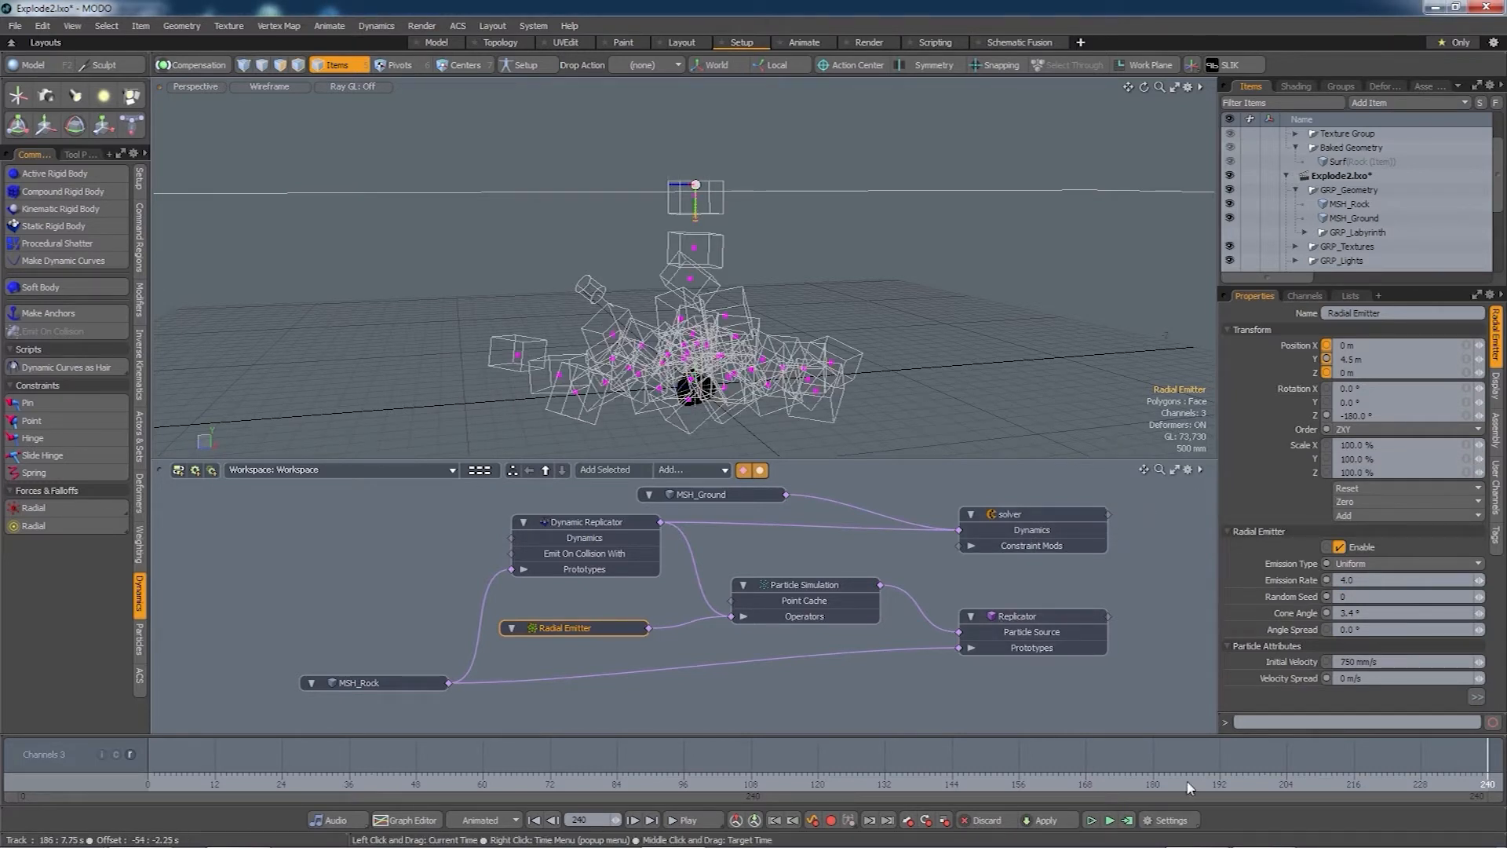
left_click_drag(1187, 783, 1488, 783)
left_click(1153, 787)
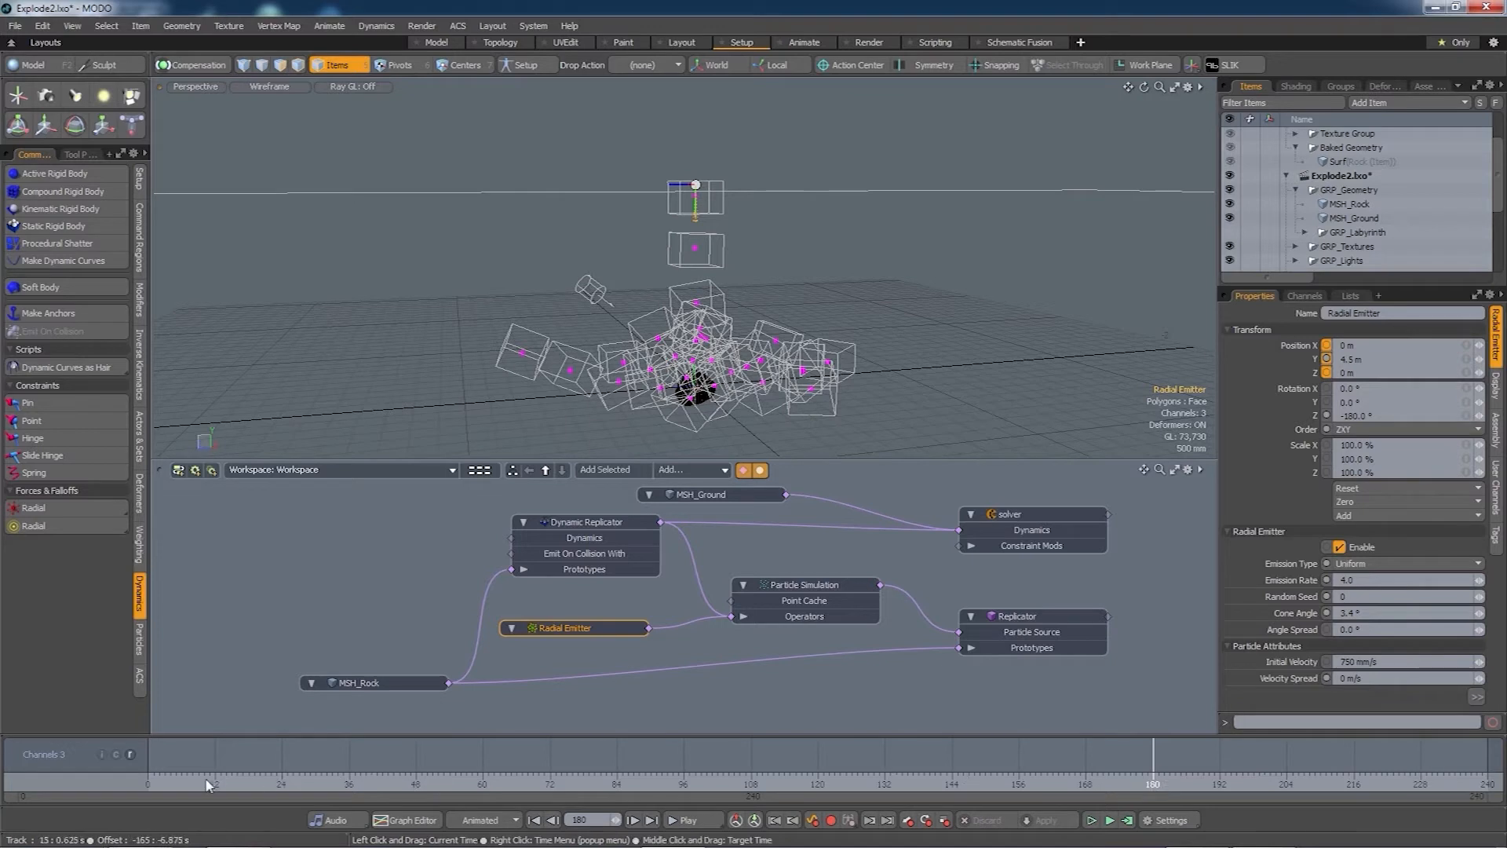
- Key Emission Rate at 4.0 on frame 0 and 0.0 on frame 180, then view its animation graph
left_click_drag(201, 786, 146, 786)
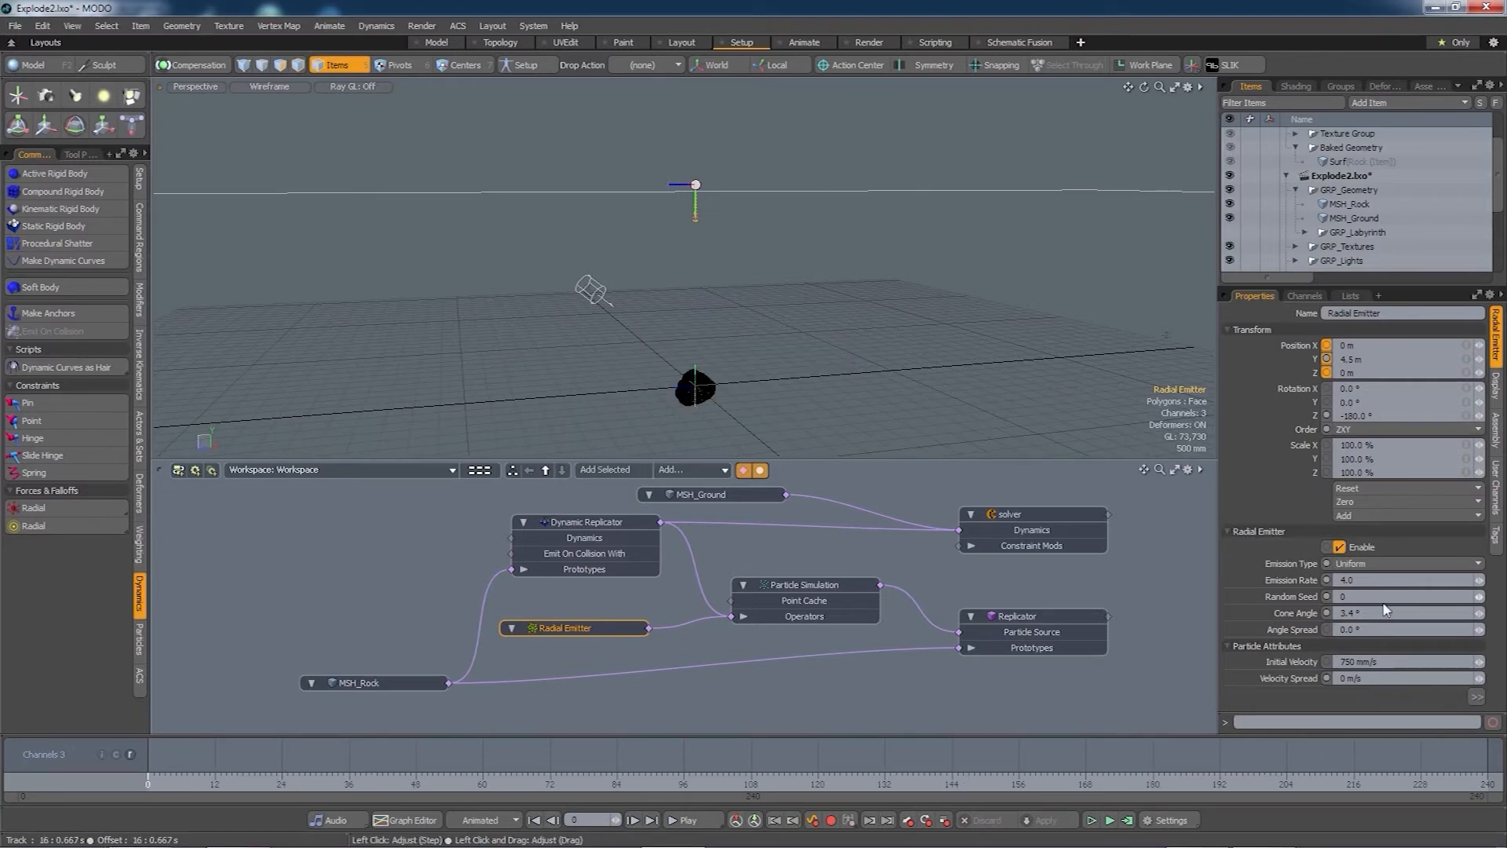
left_click(1327, 580)
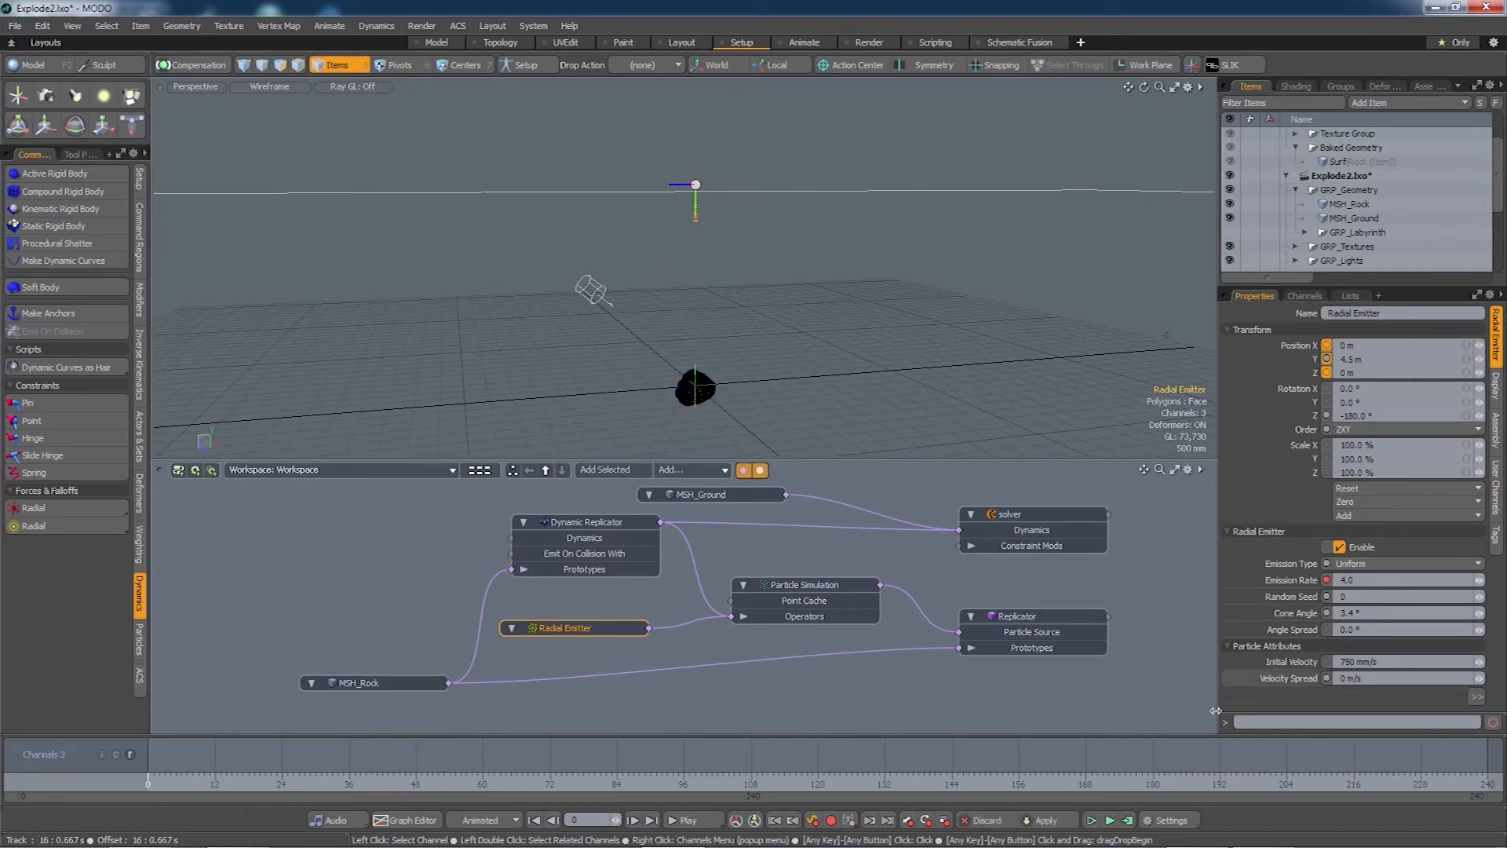
left_click(1156, 785)
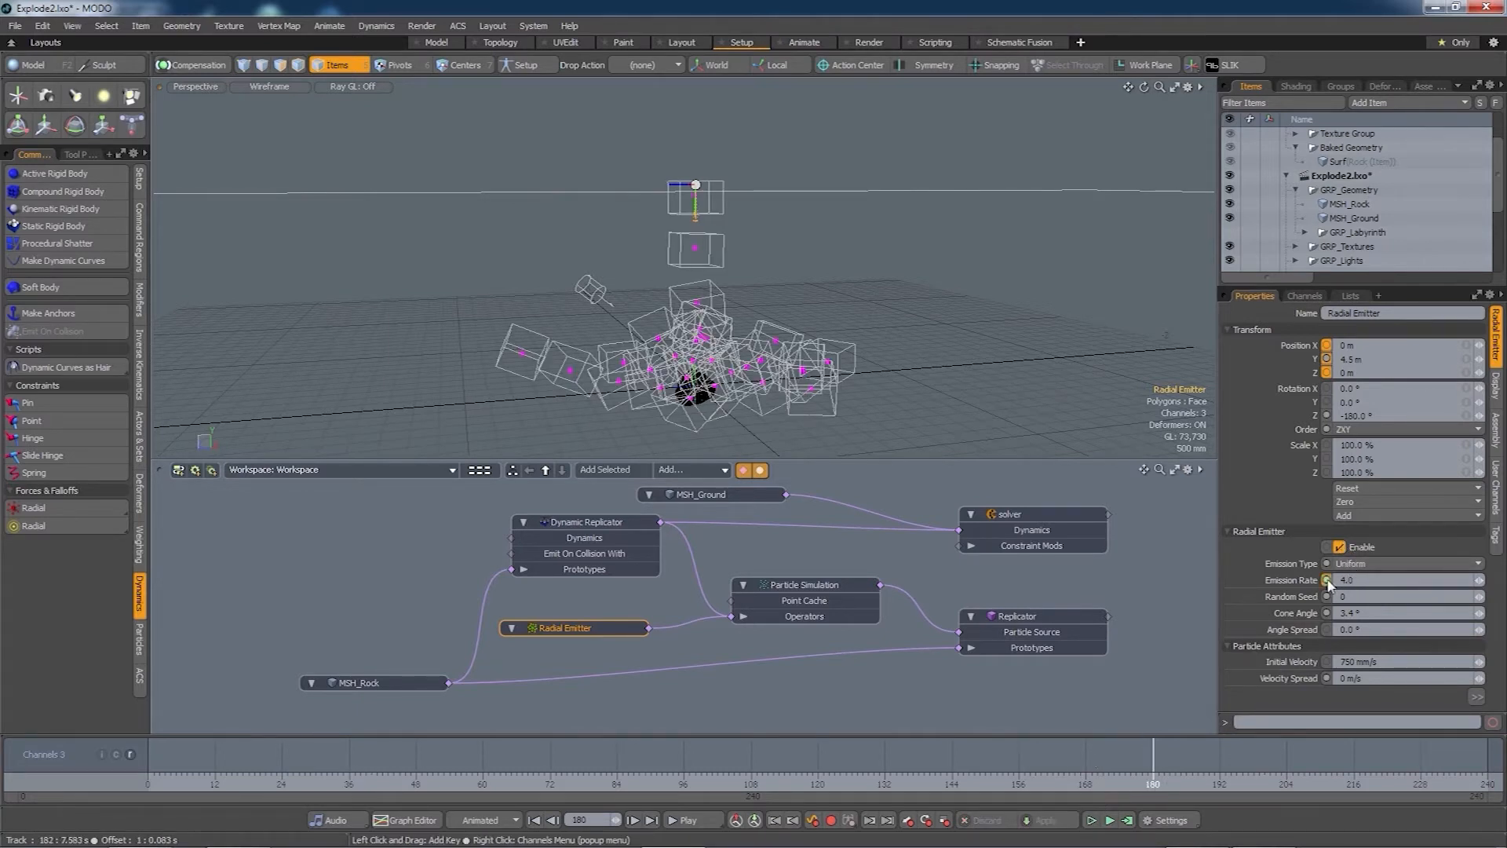
left_click(1327, 580)
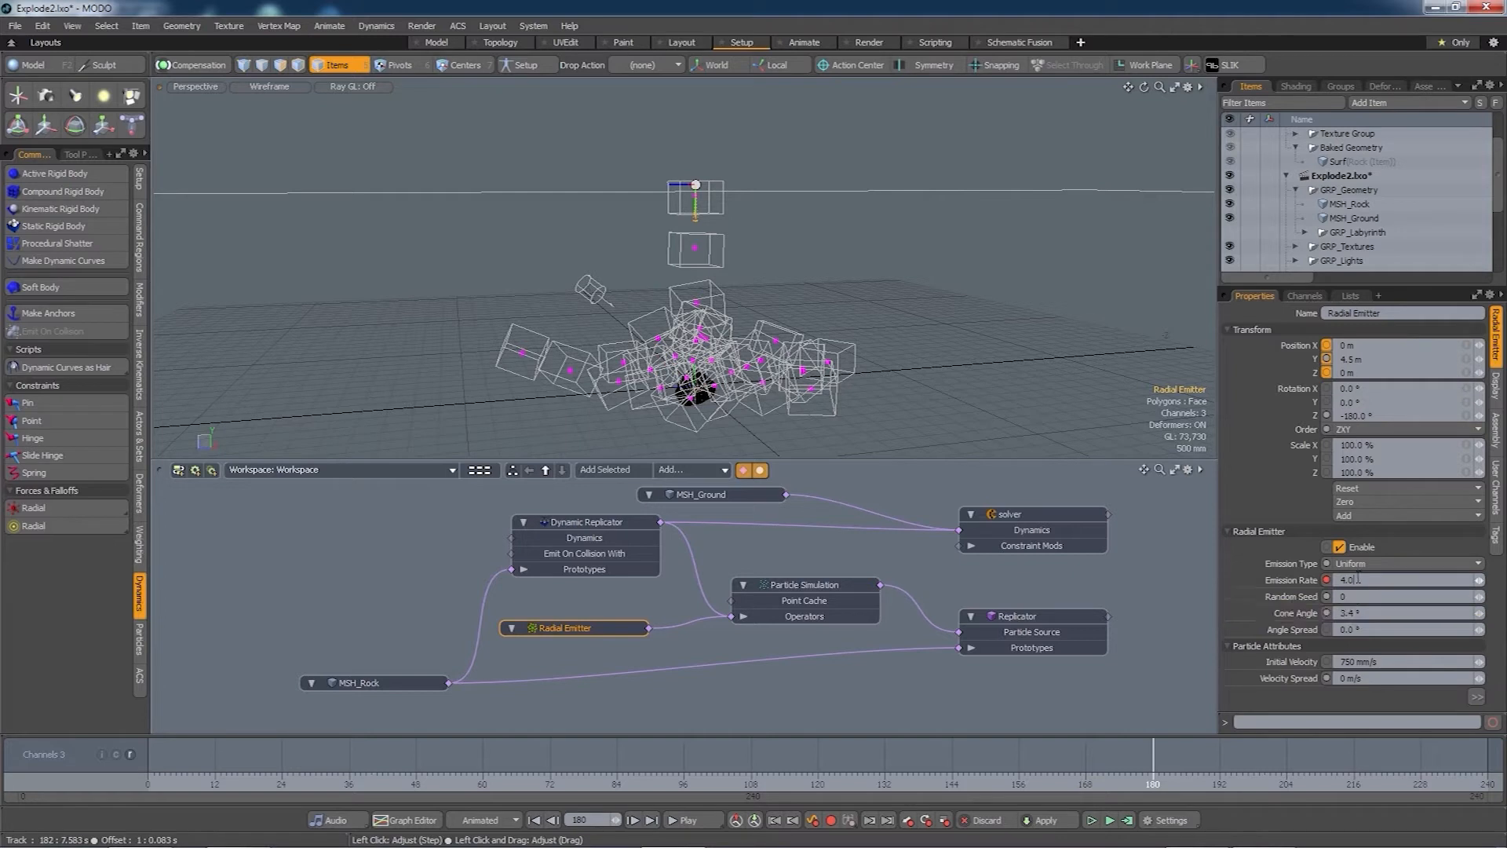
left_click(1344, 579)
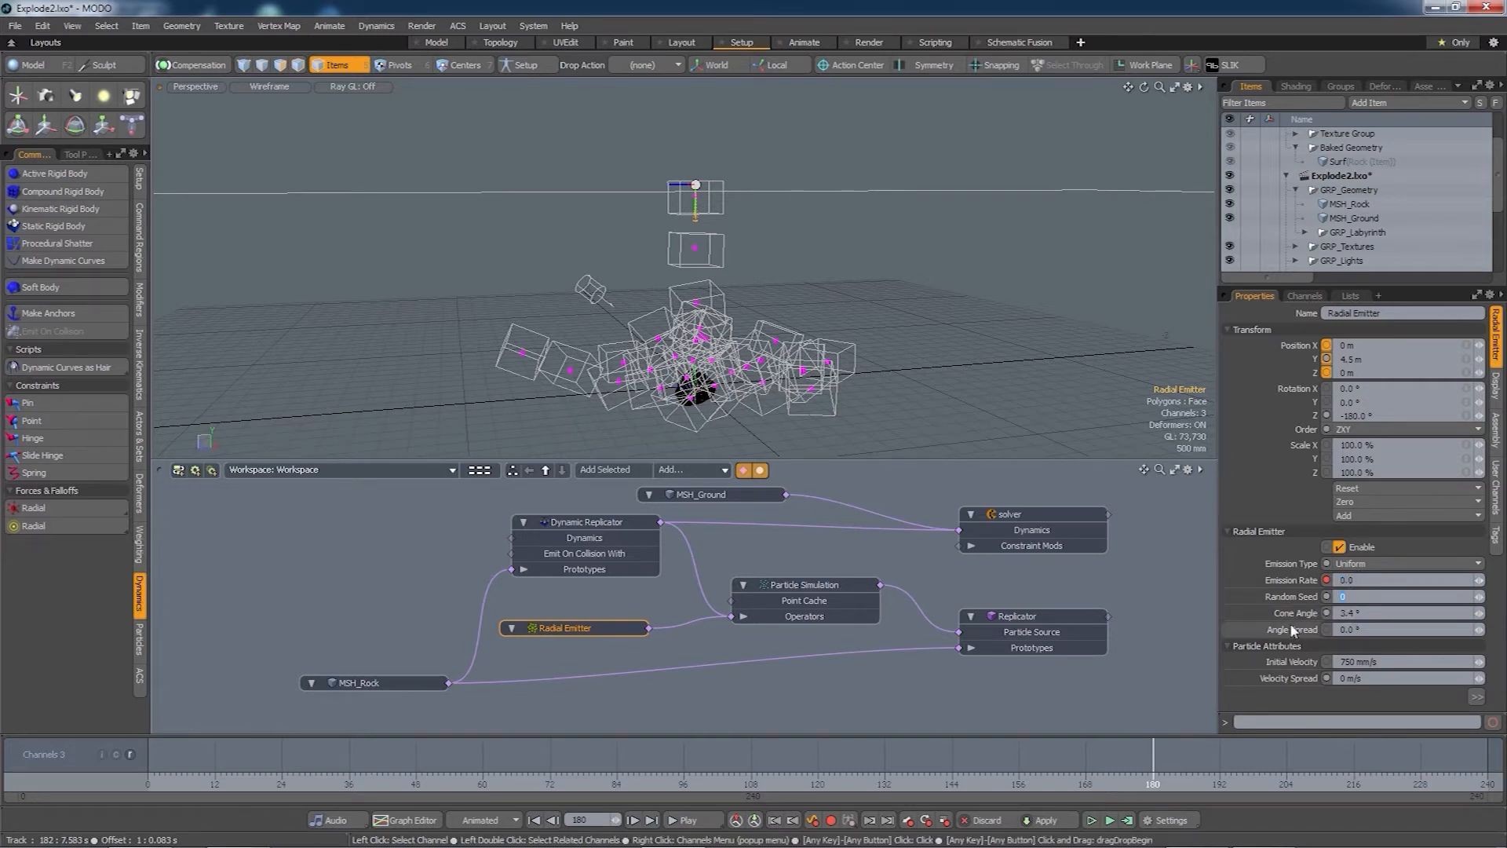
left_click(393, 820)
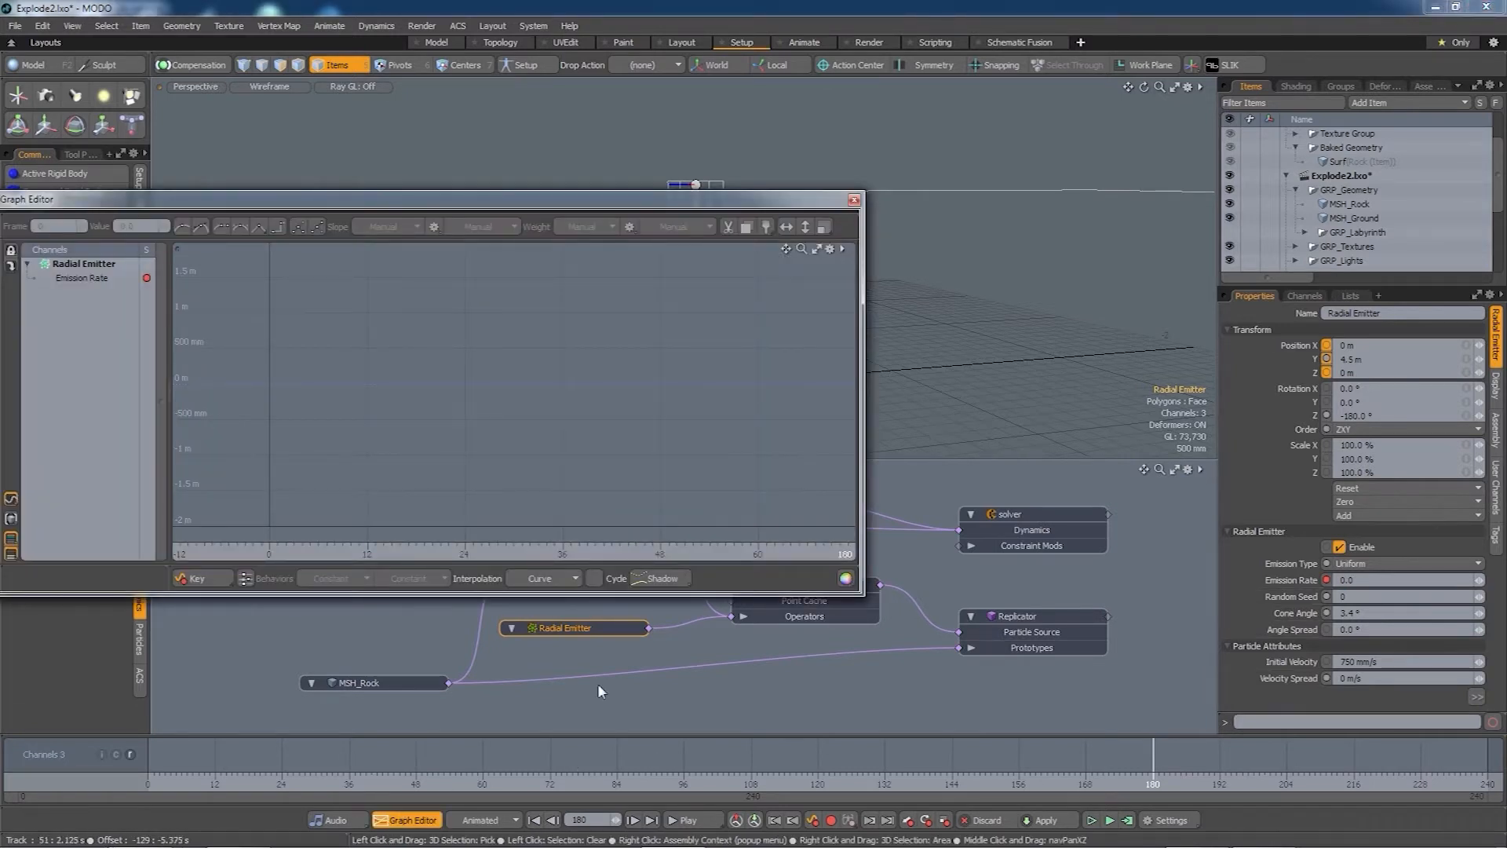
- Set the Emission Rate channel's interpolation to Stepped and close the Graph Editor
left_click(93, 281)
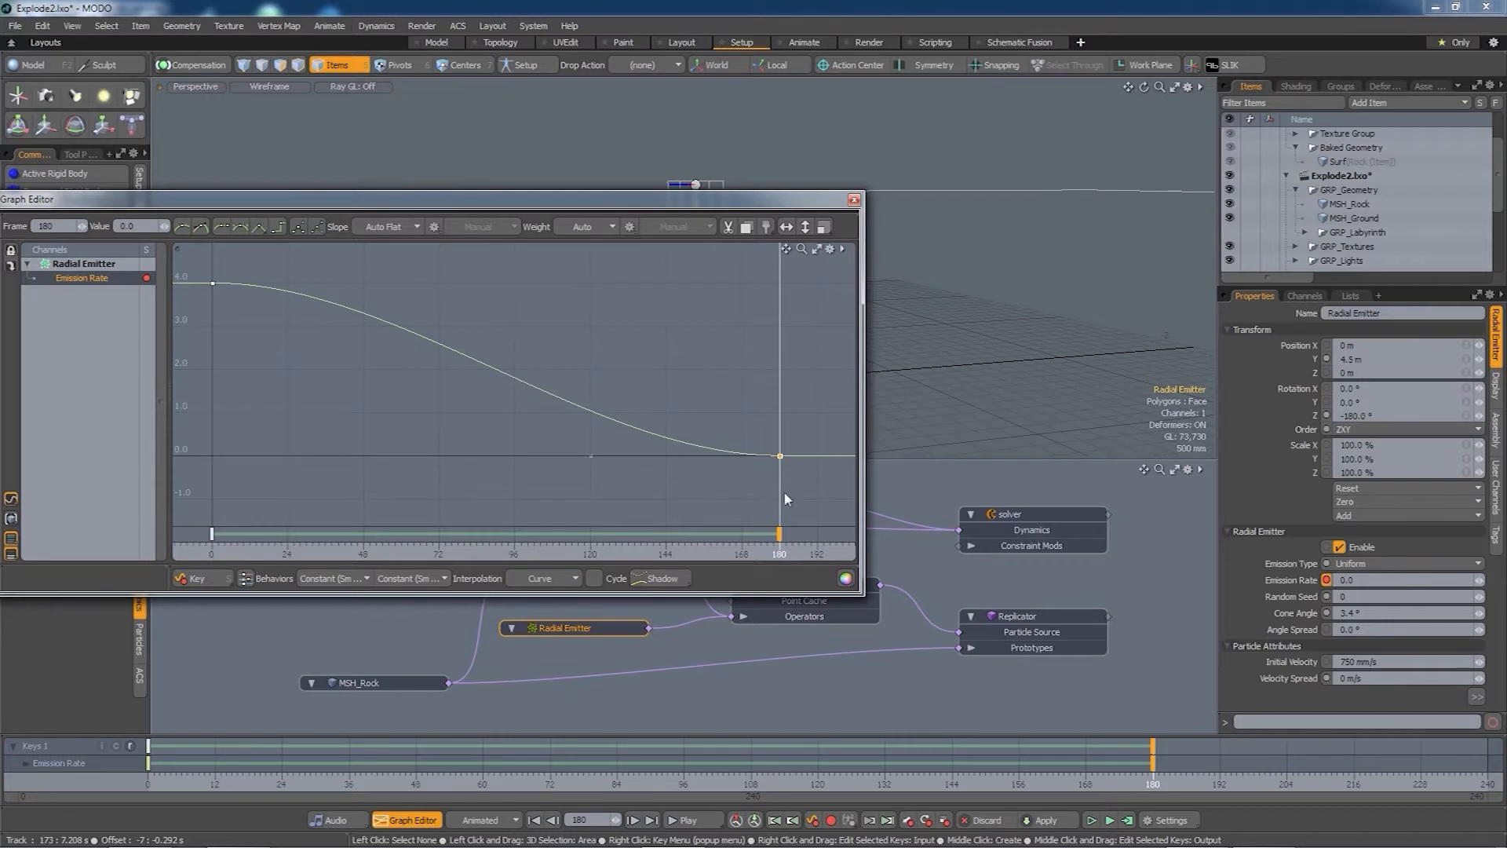
left_click(572, 578)
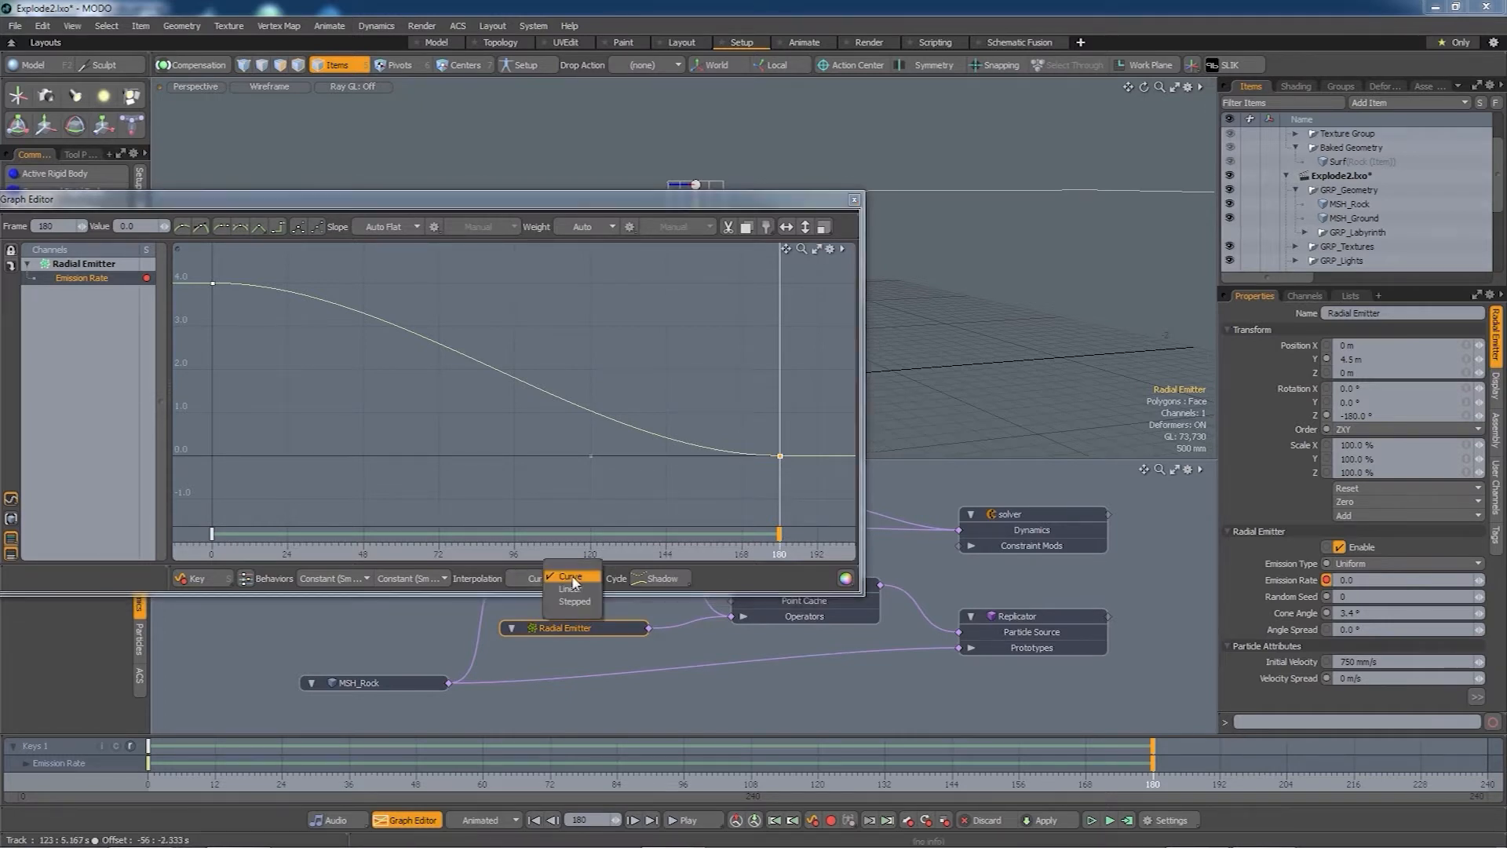
left_click(575, 602)
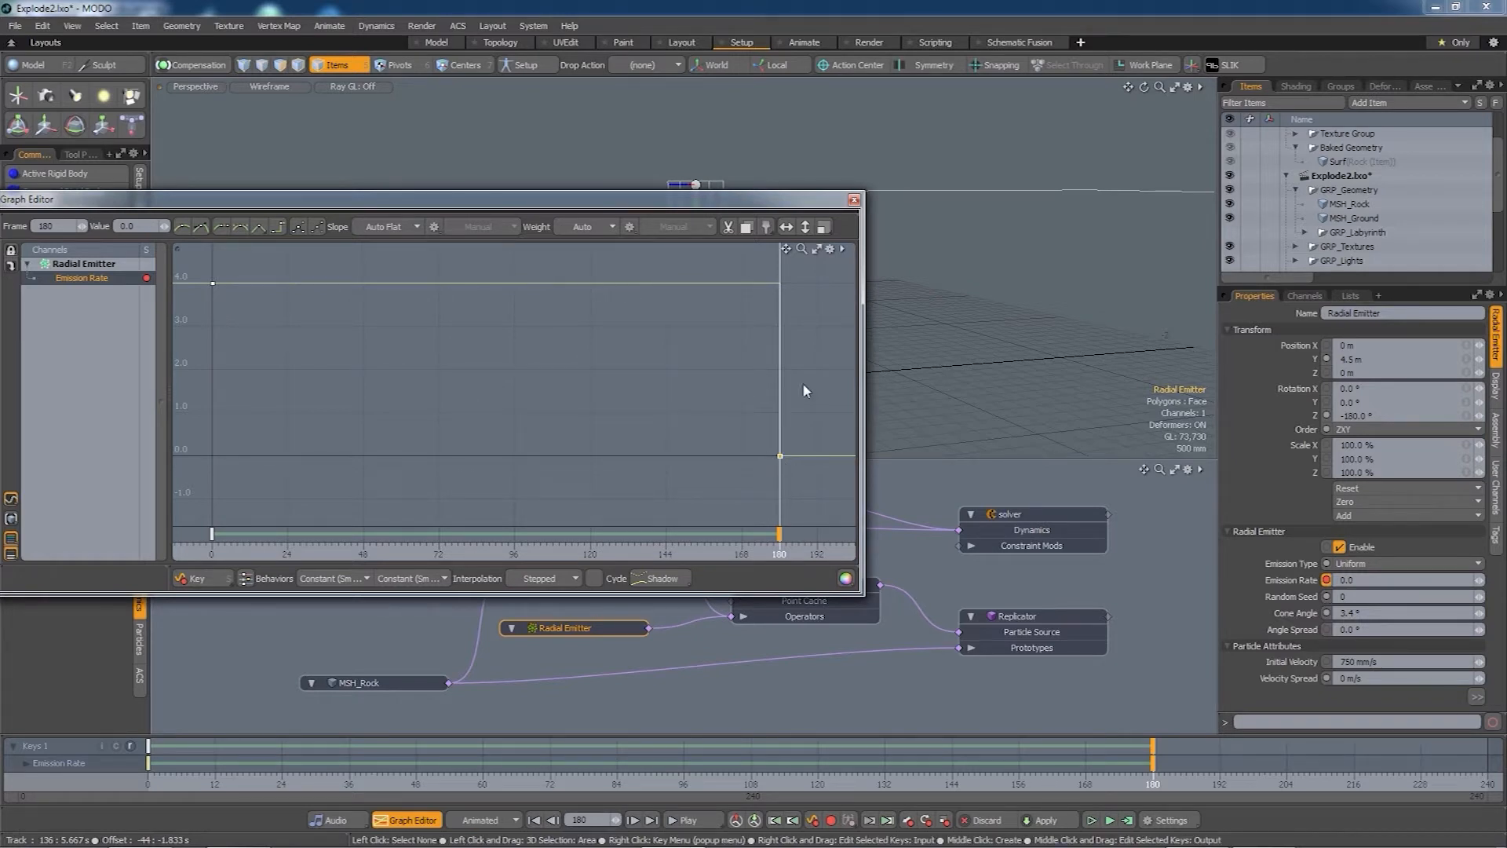
left_click(854, 200)
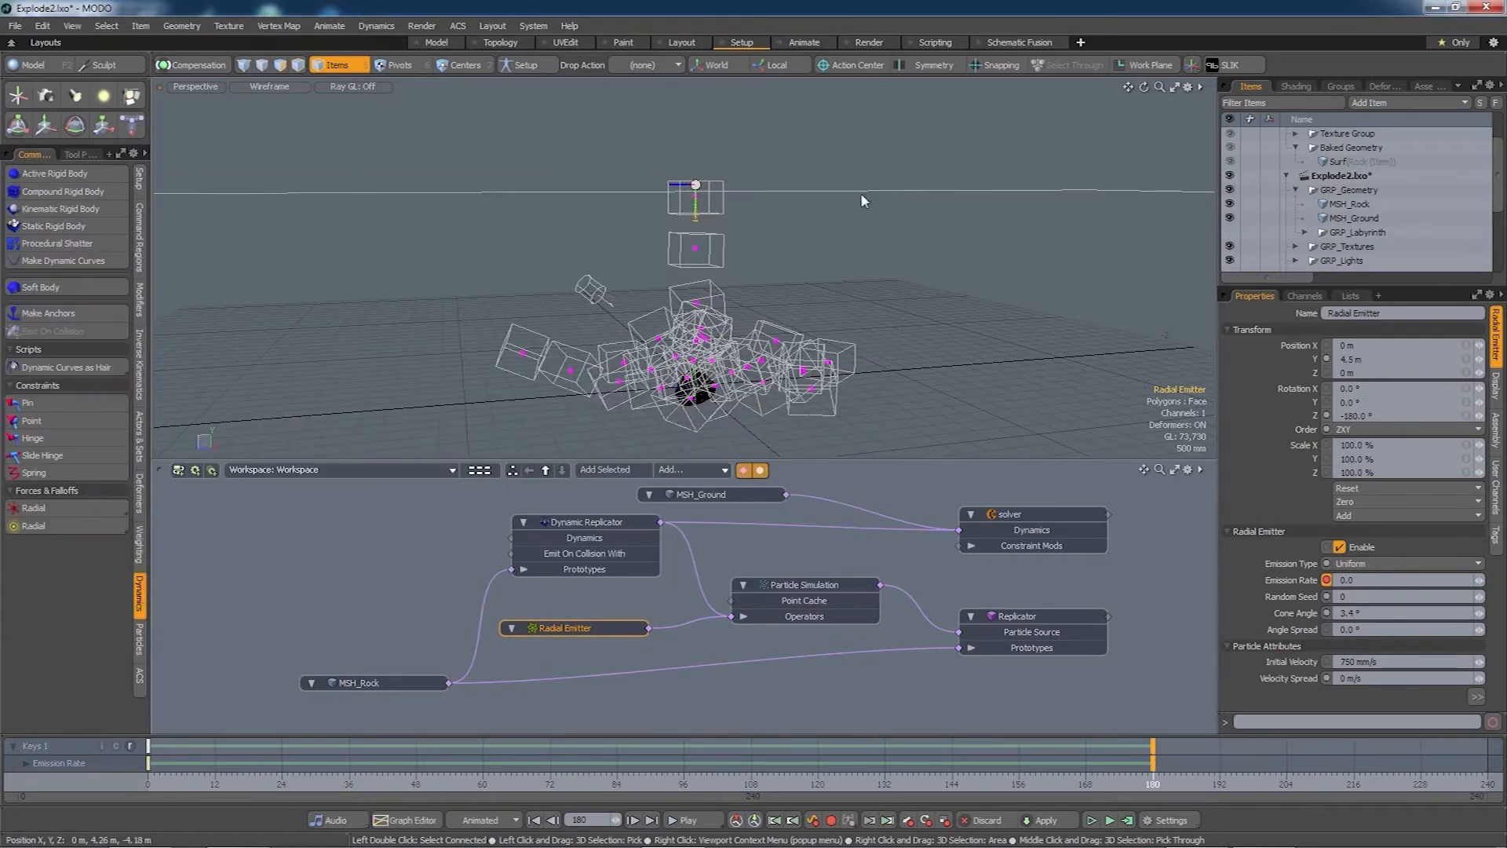
- Compute the simulation over frames 0 to 240 and orbit low to inspect the rock pile
left_click(1127, 820)
left_click(1420, 497)
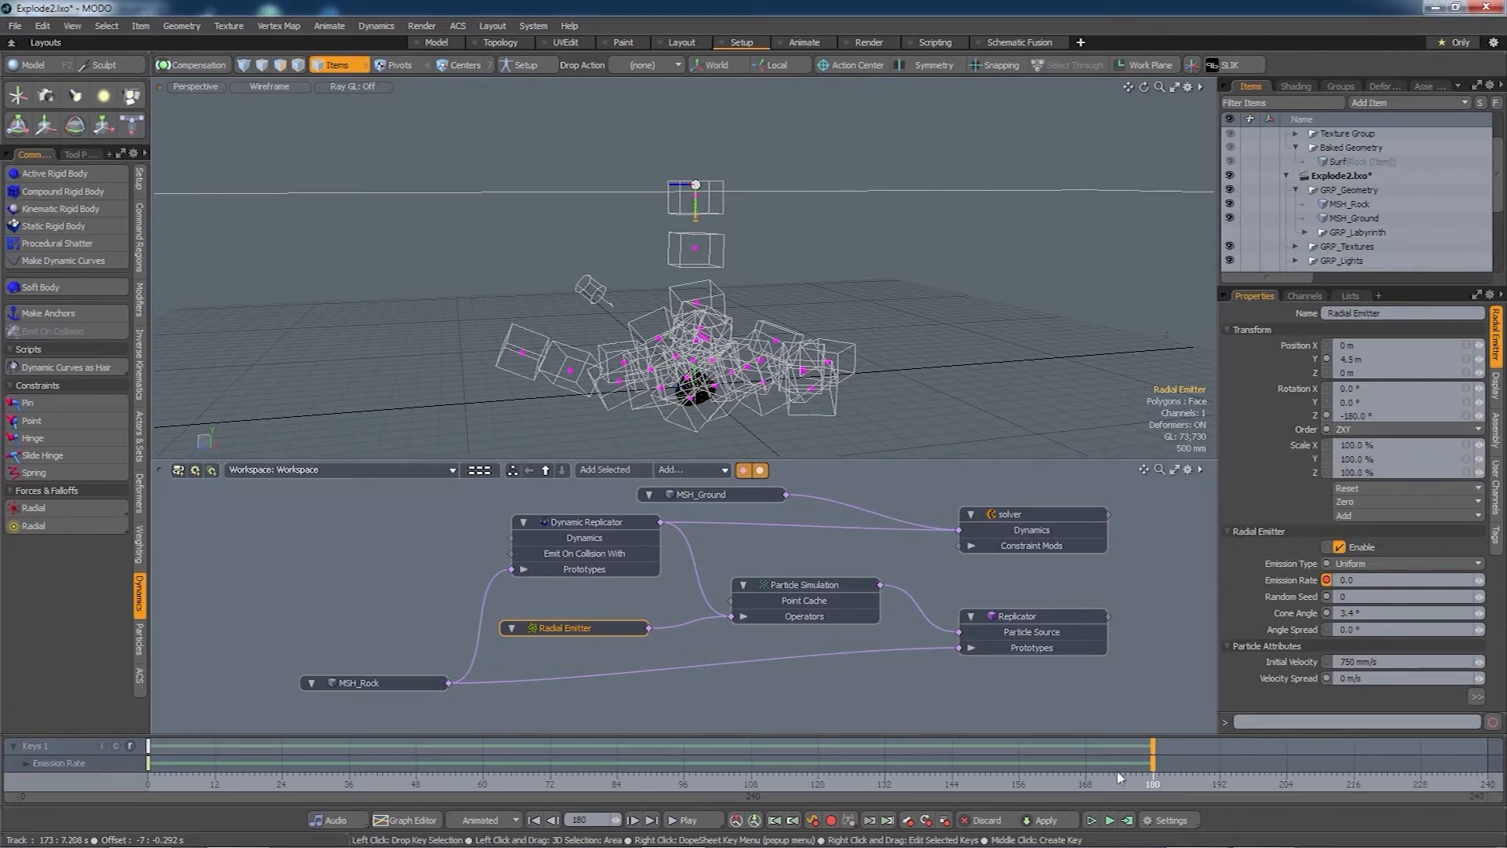
left_click_drag(1128, 745, 1488, 746)
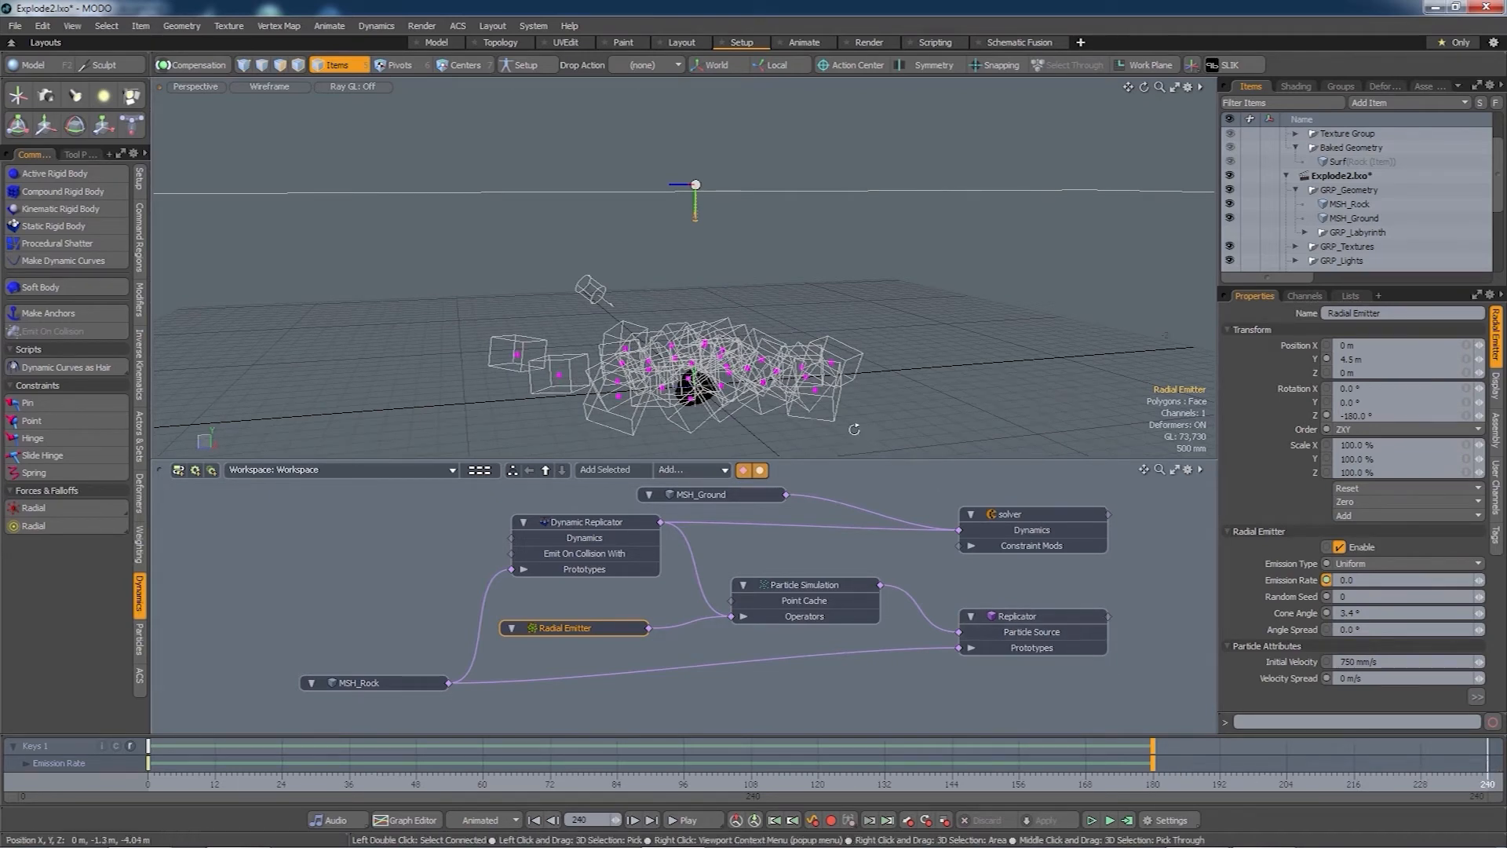
left_click_drag(706, 384, 739, 343, "alt")
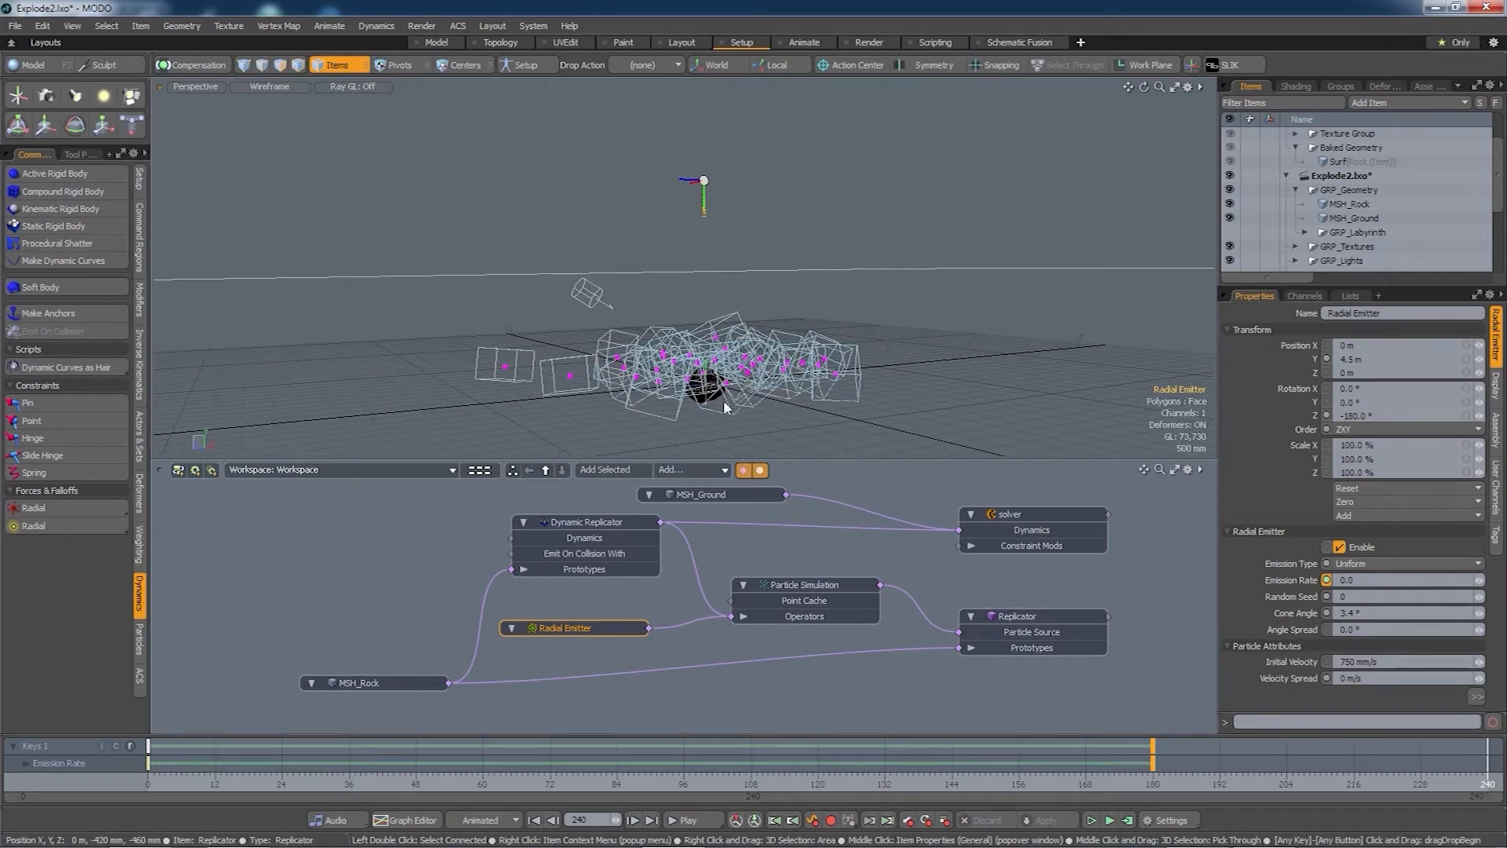
- Set the Dynamic Replicator's friction to 66.5% and bounce to 32.5%, then recompute frames 0 to 240
left_click(585, 522)
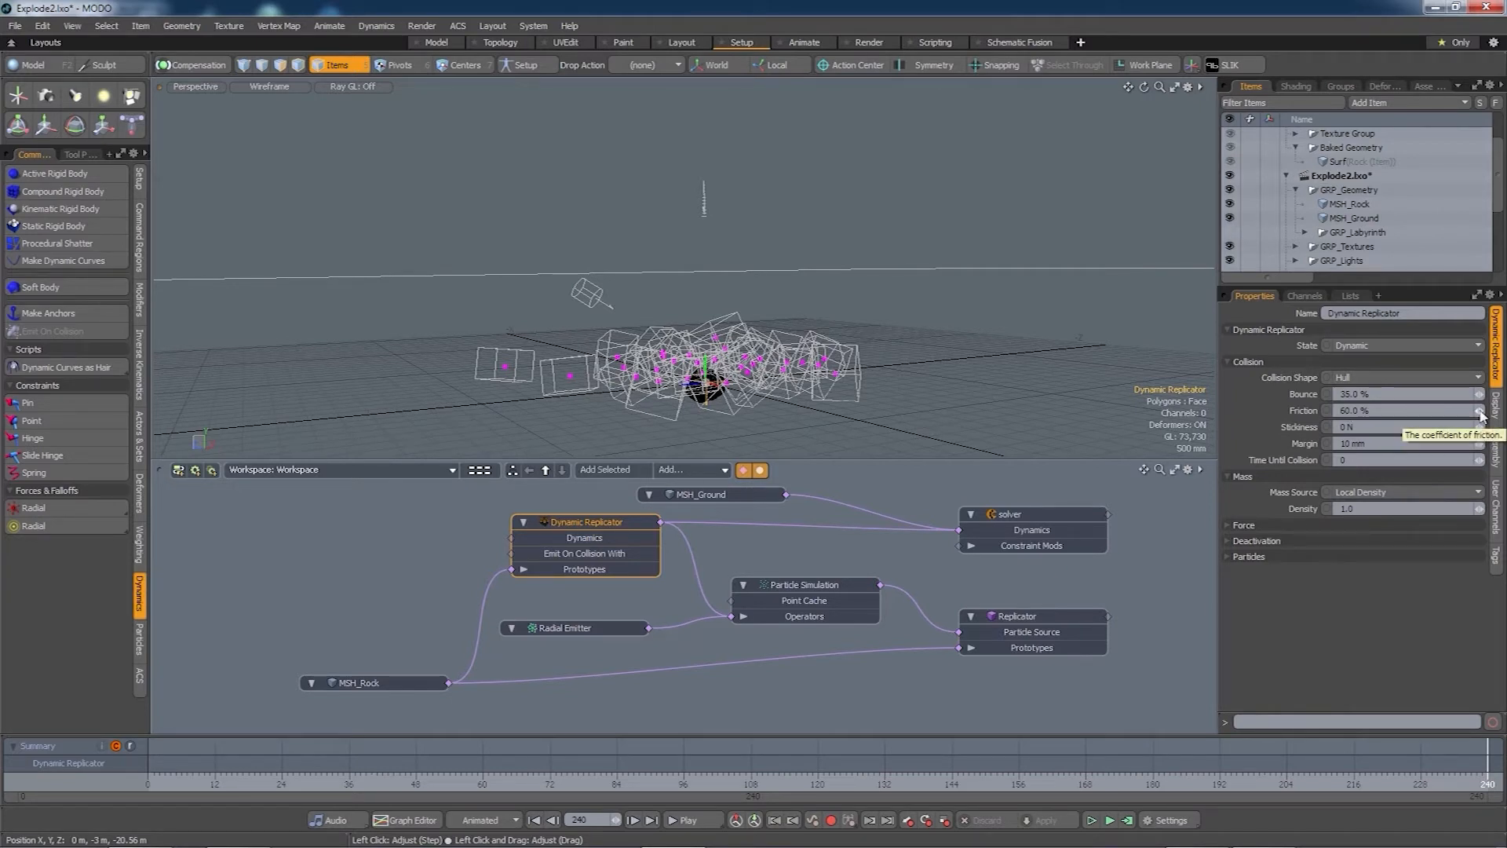
left_click_drag(1480, 411, 1490, 411)
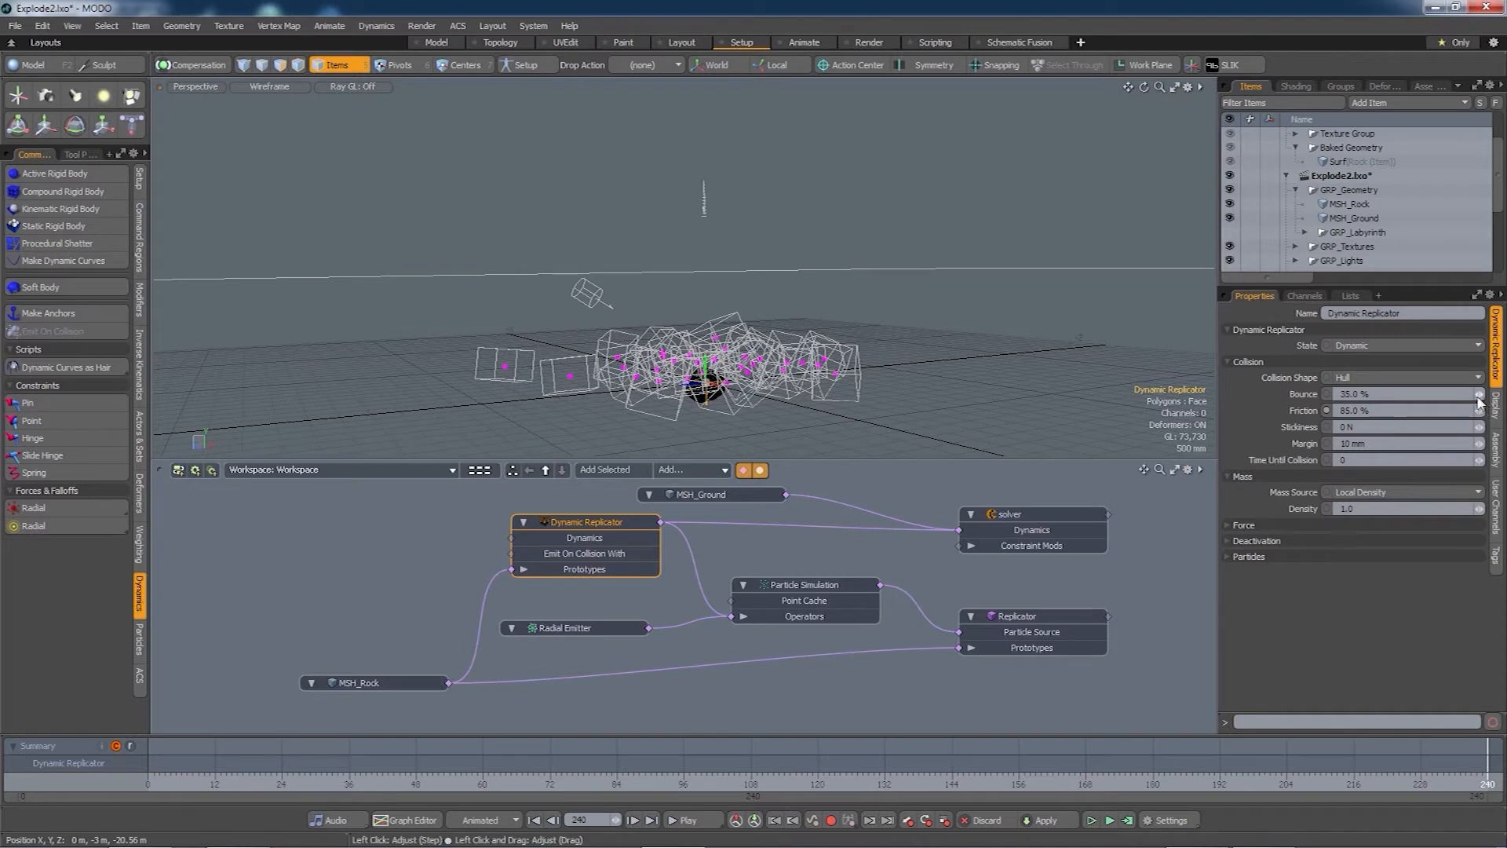
left_click_drag(1478, 395, 1474, 395)
left_click(1128, 821)
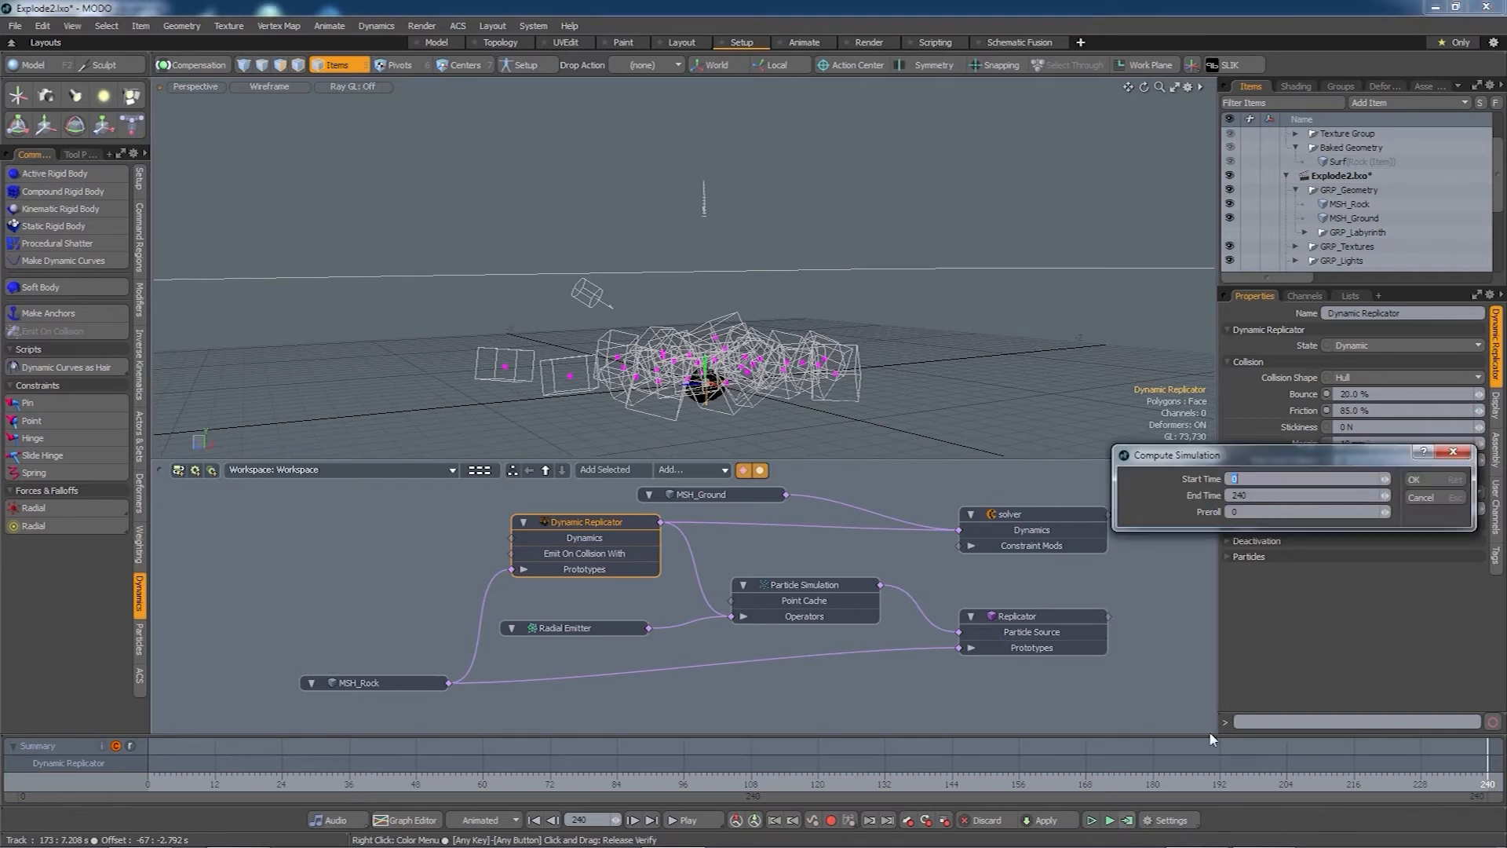
left_click(1431, 481)
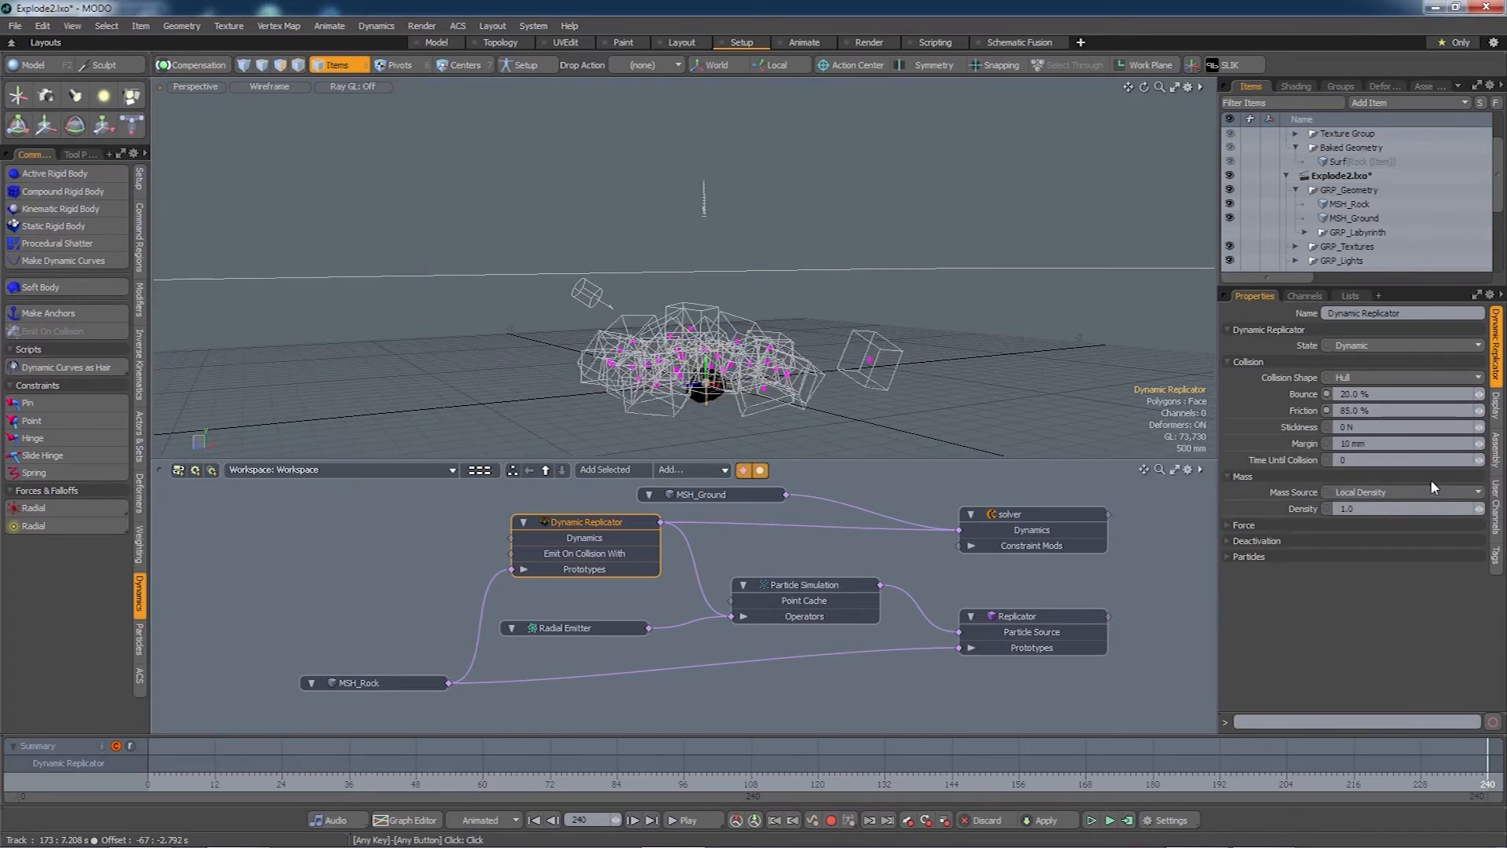
left_click_drag(785, 424, 754, 399, "alt")
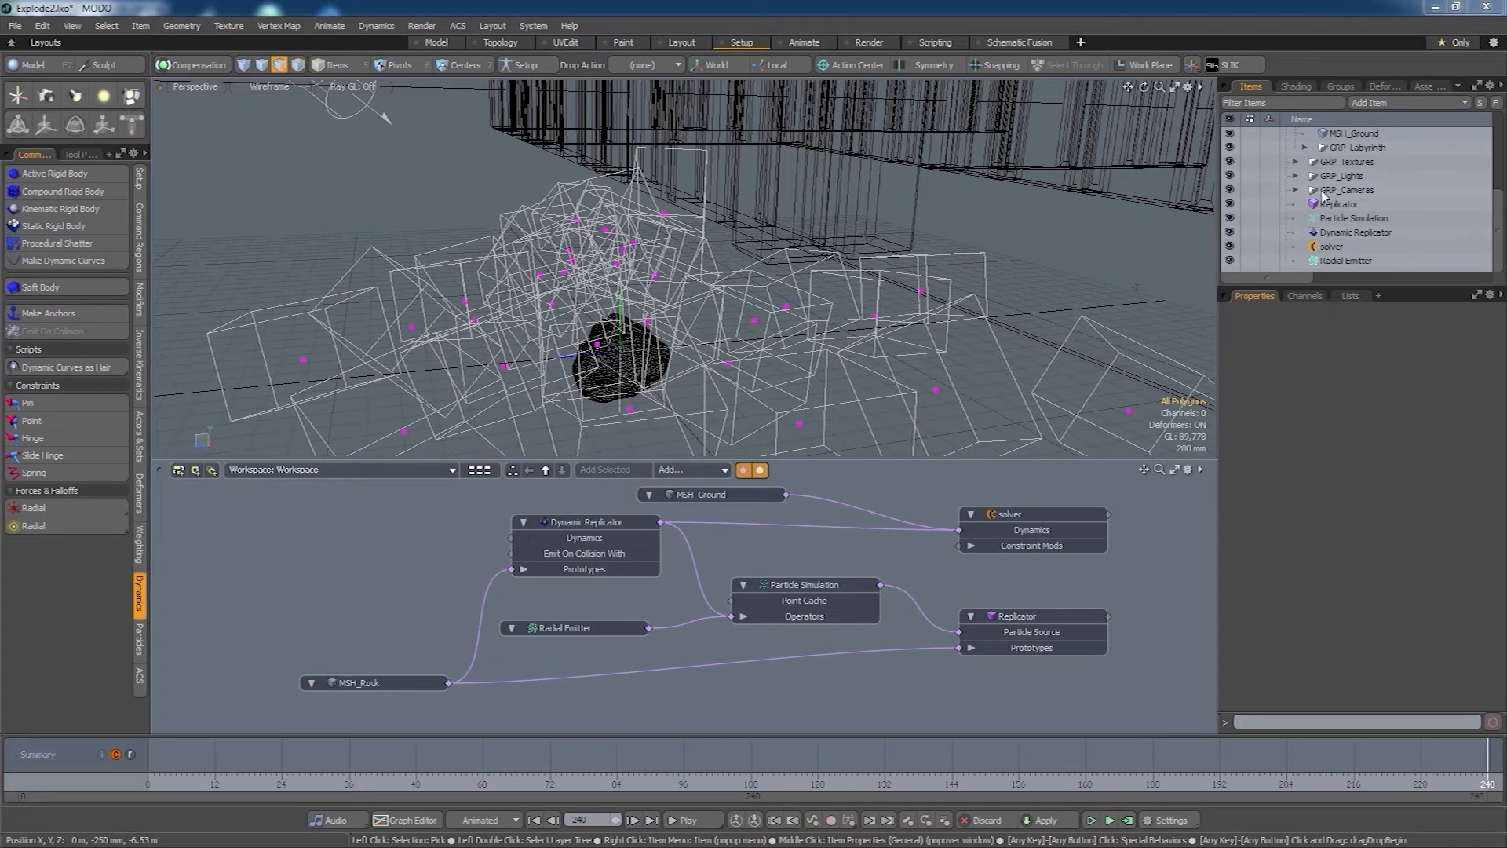
- Hide the MSH_Rock mesh and create a schematic workspace named WRK_RockPile
scroll(1497, 230, "up", 3)
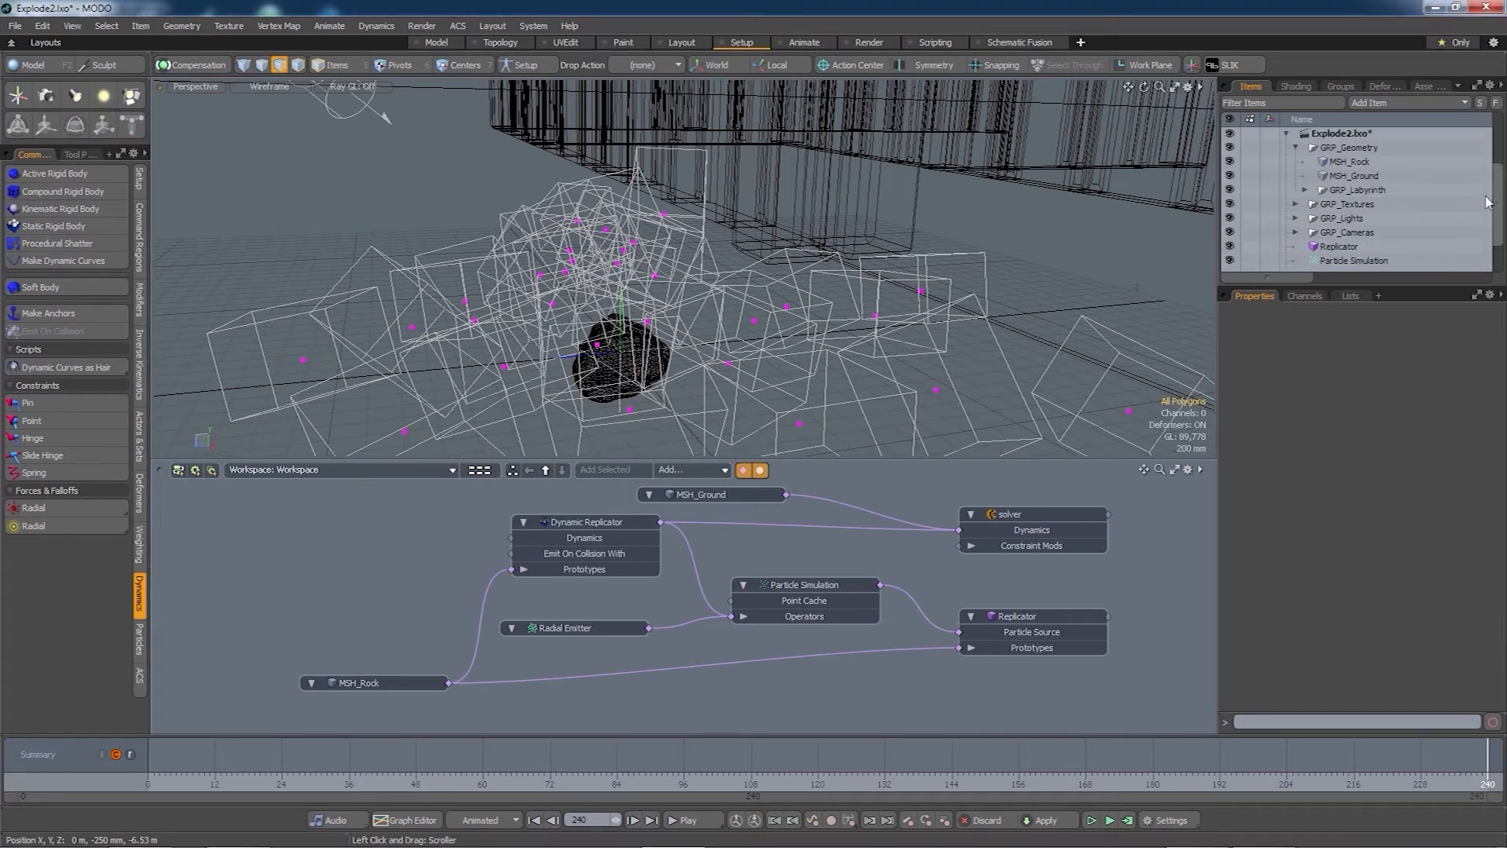
left_click(1229, 162)
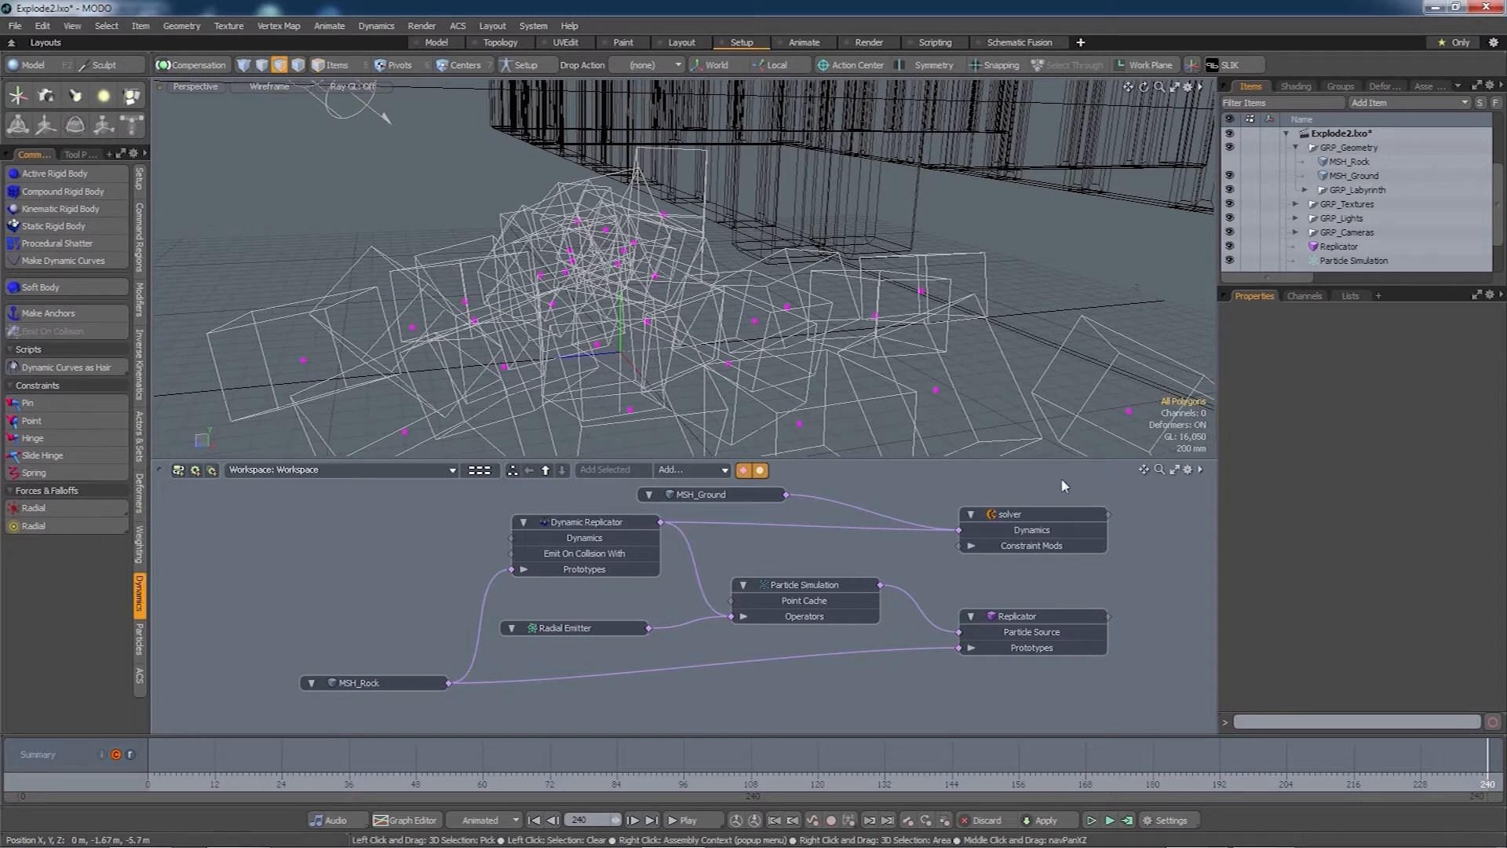
left_click(178, 470)
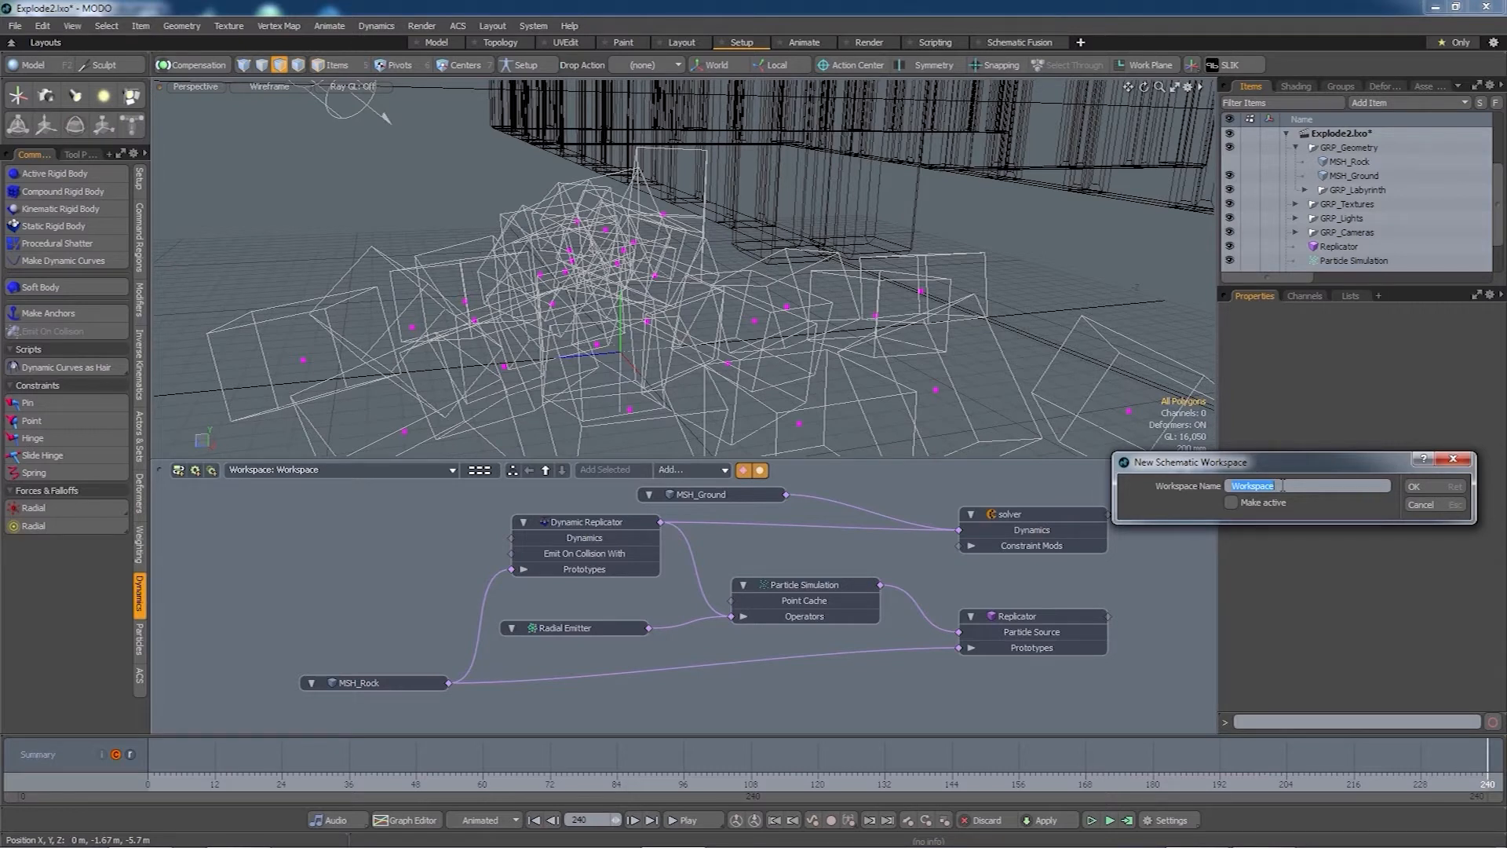
type("WRK_RockPile")
key("Return")
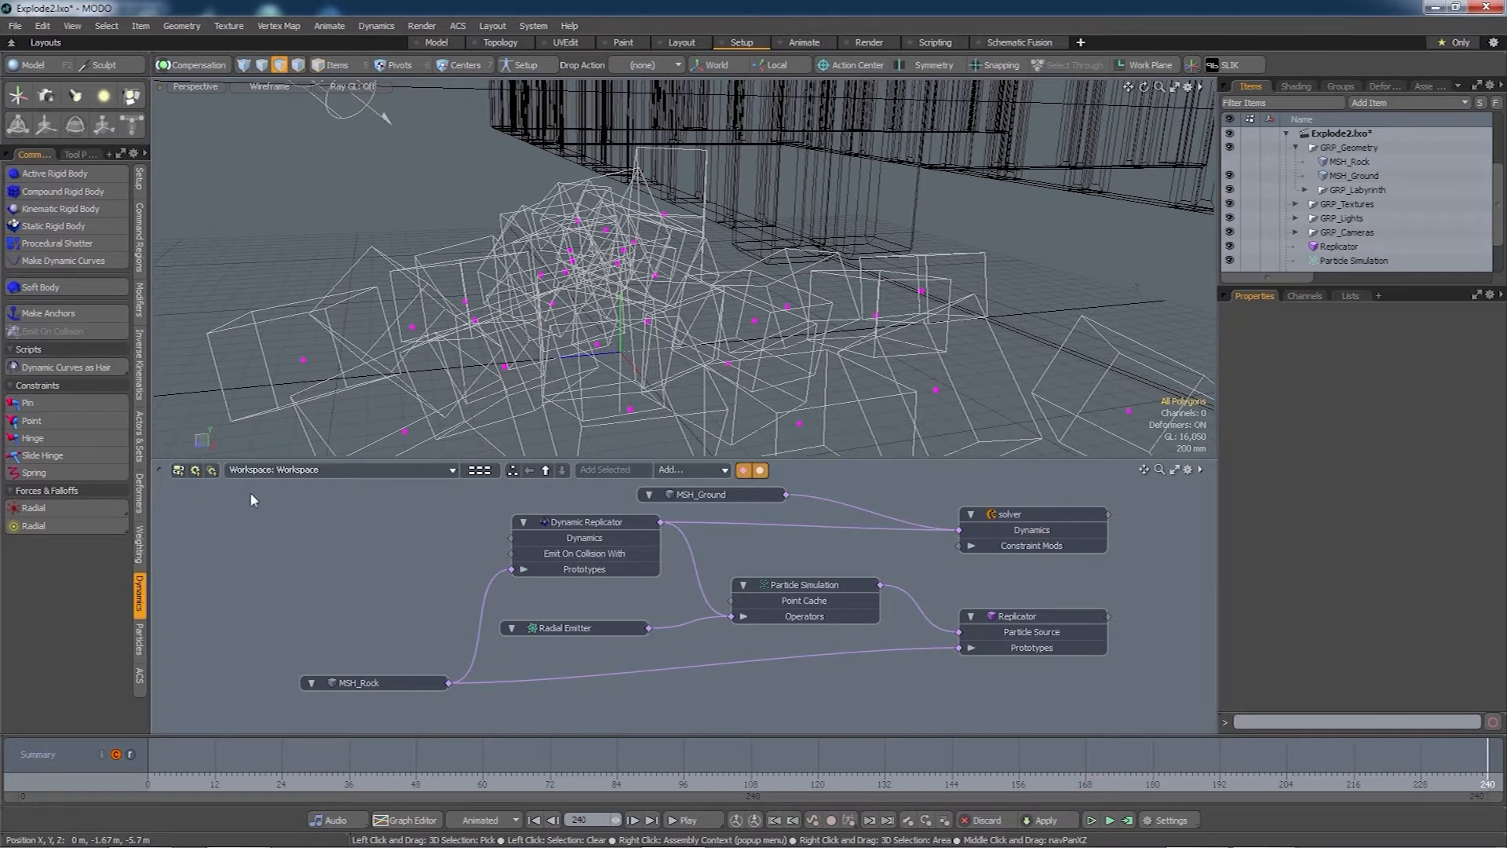
- Move all seven simulation nodes into the WRK_RockPile workspace
left_click_drag(249, 492, 1118, 695)
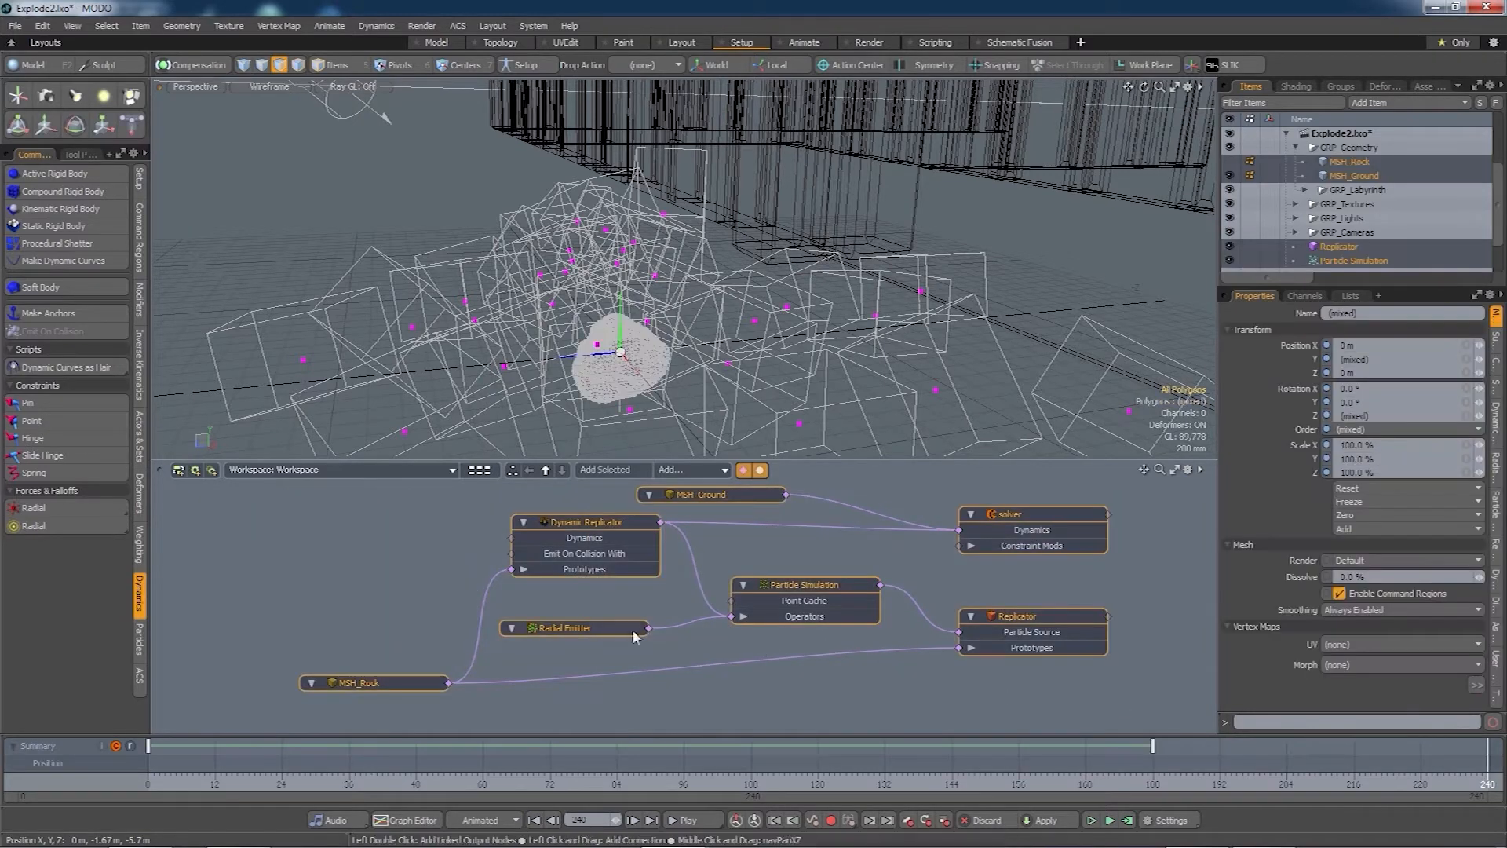
right_click(587, 522)
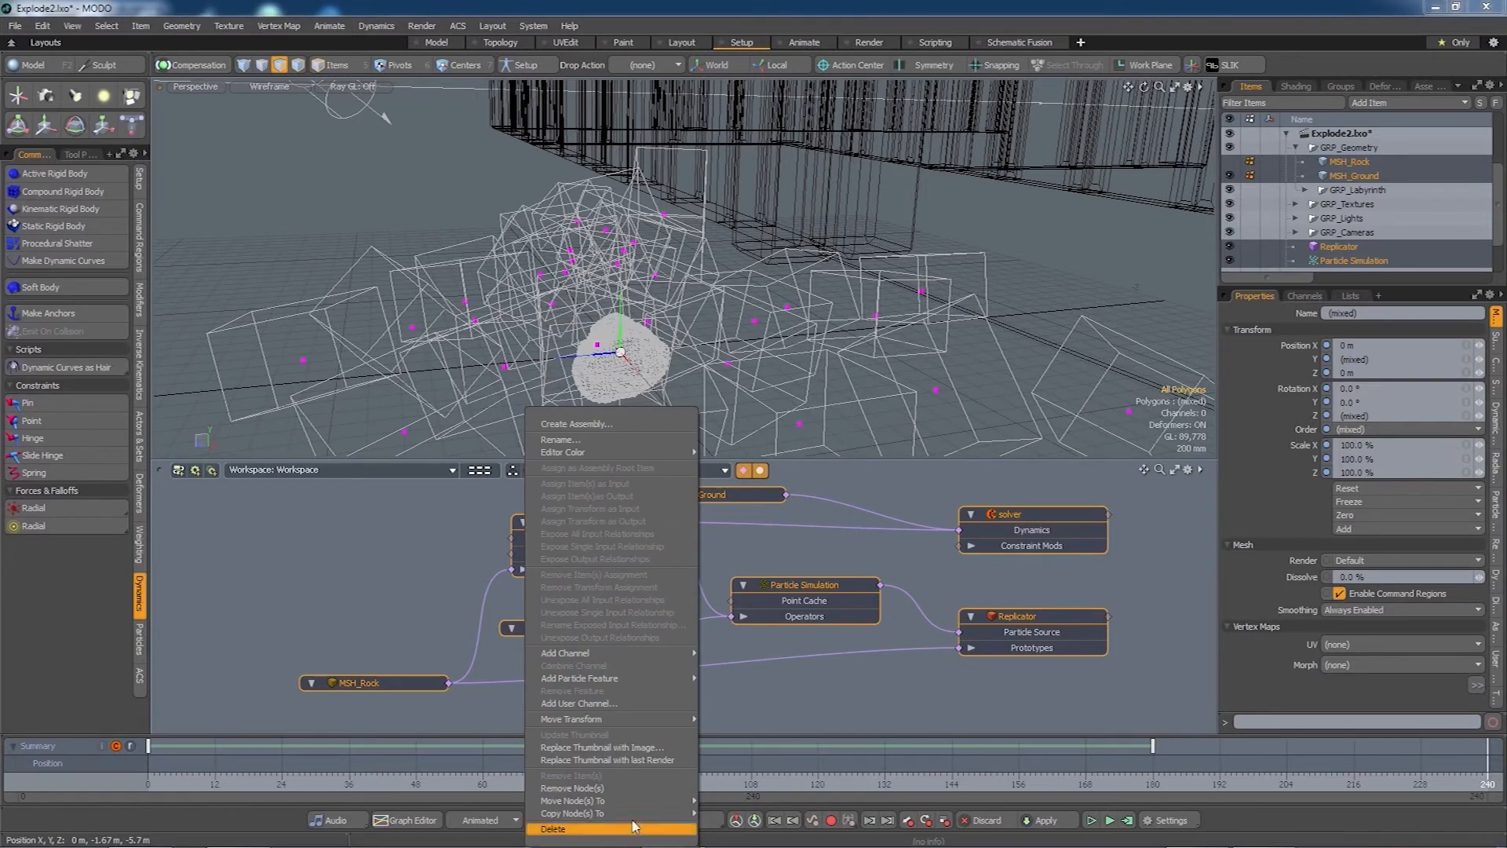
mouse_move(635, 802)
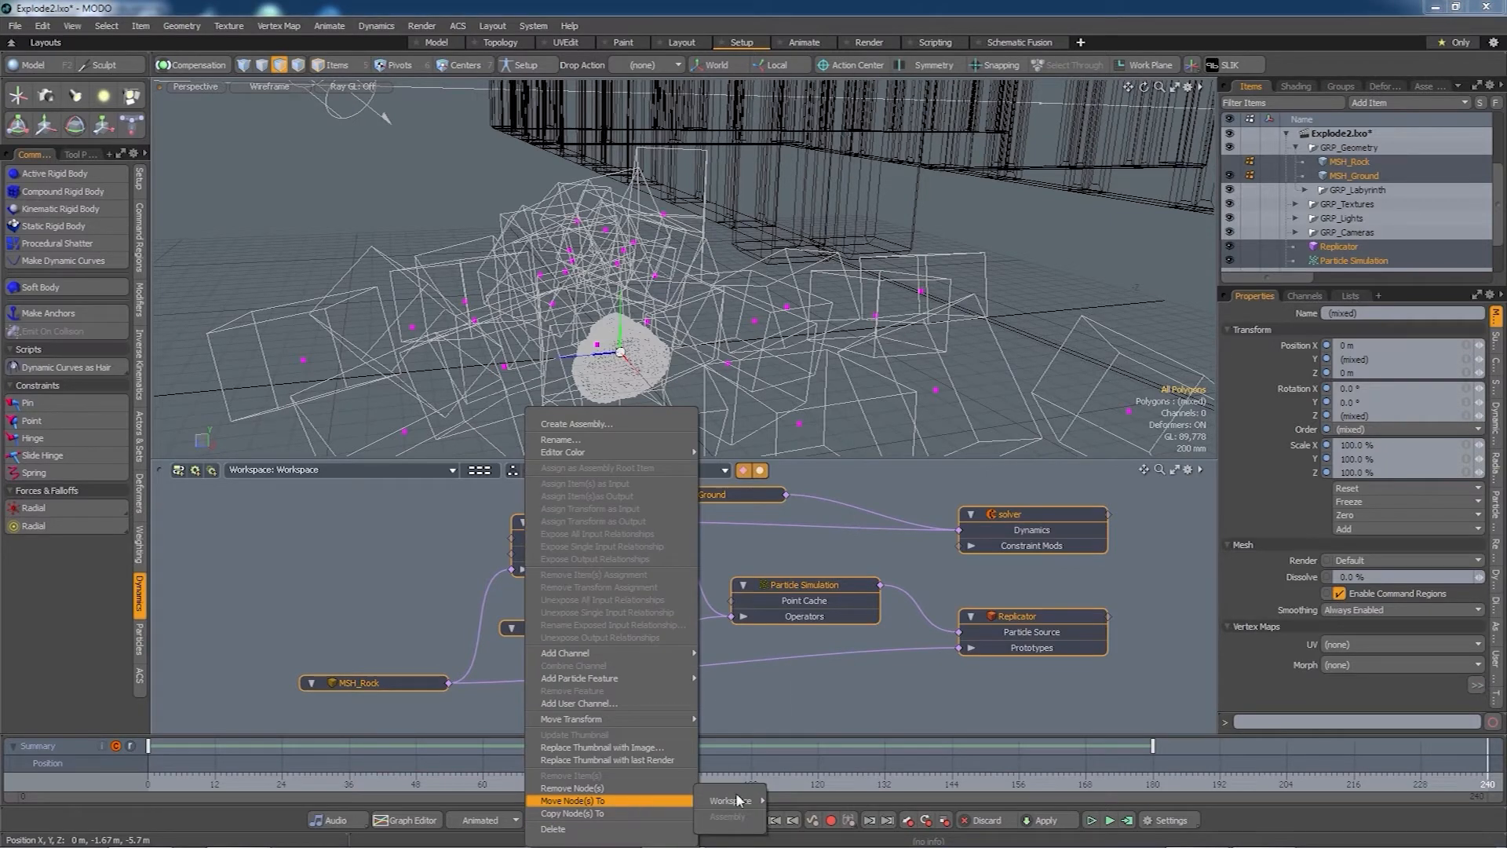
mouse_move(739, 800)
left_click(796, 803)
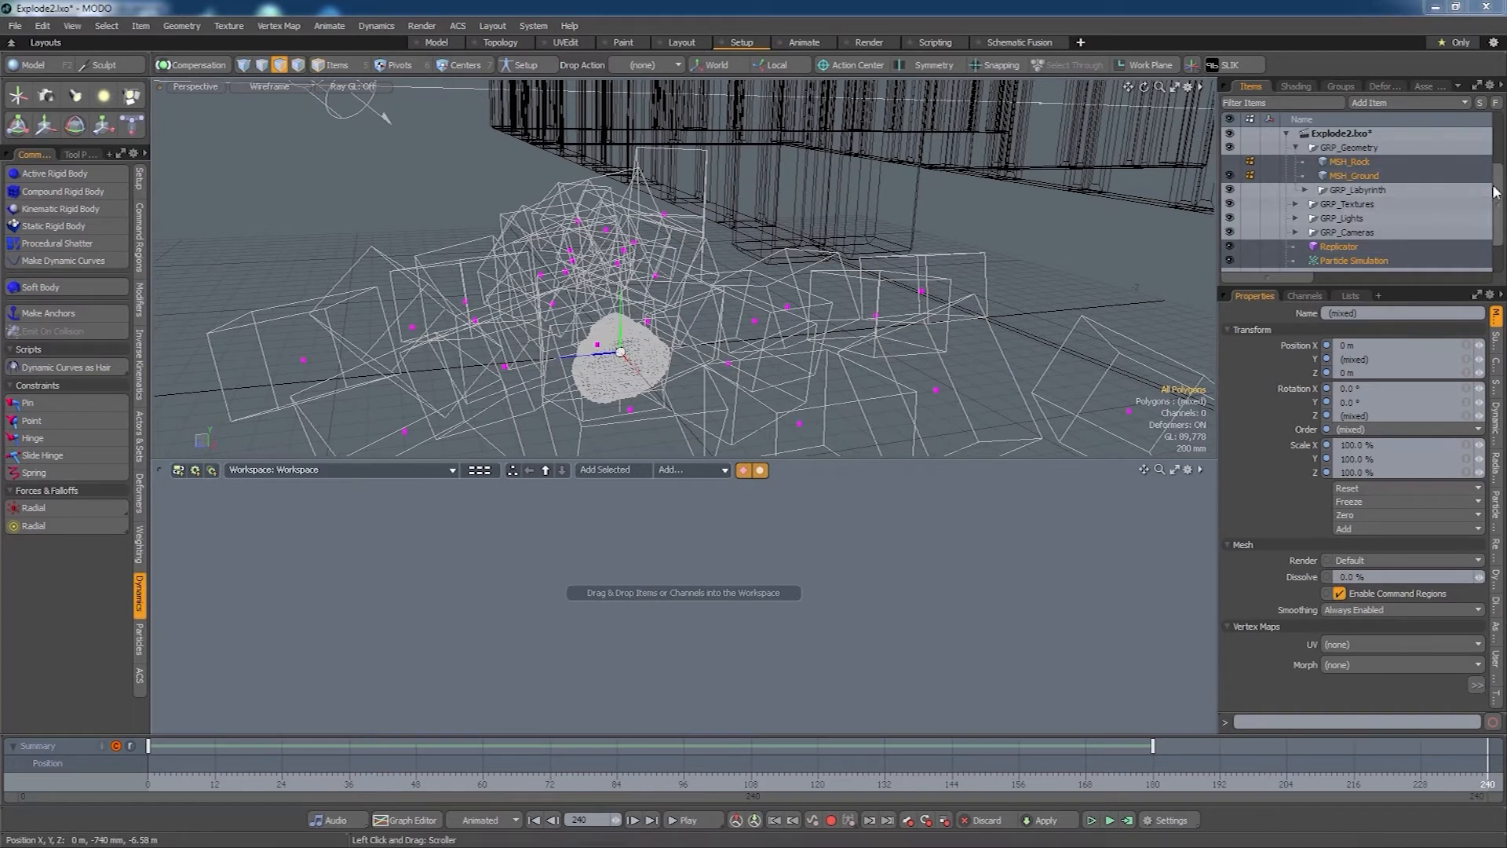
scroll(1500, 245, "down", 3)
- Group the items from Replicator to Radial Emitter, rename the group GRP_RockPile, and expand it
left_click(1387, 203)
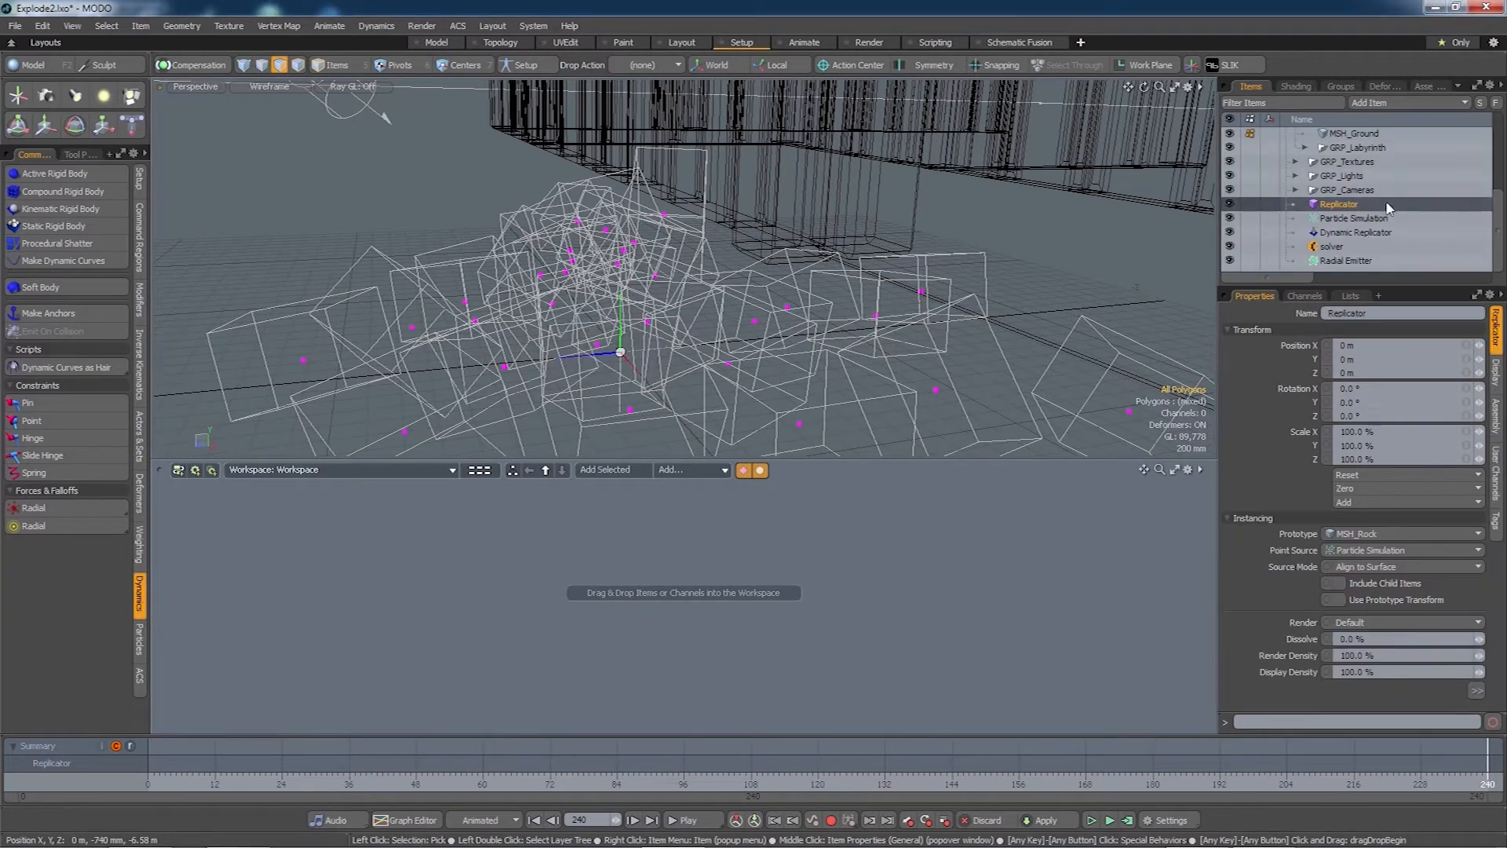
left_click(1349, 262, "shift")
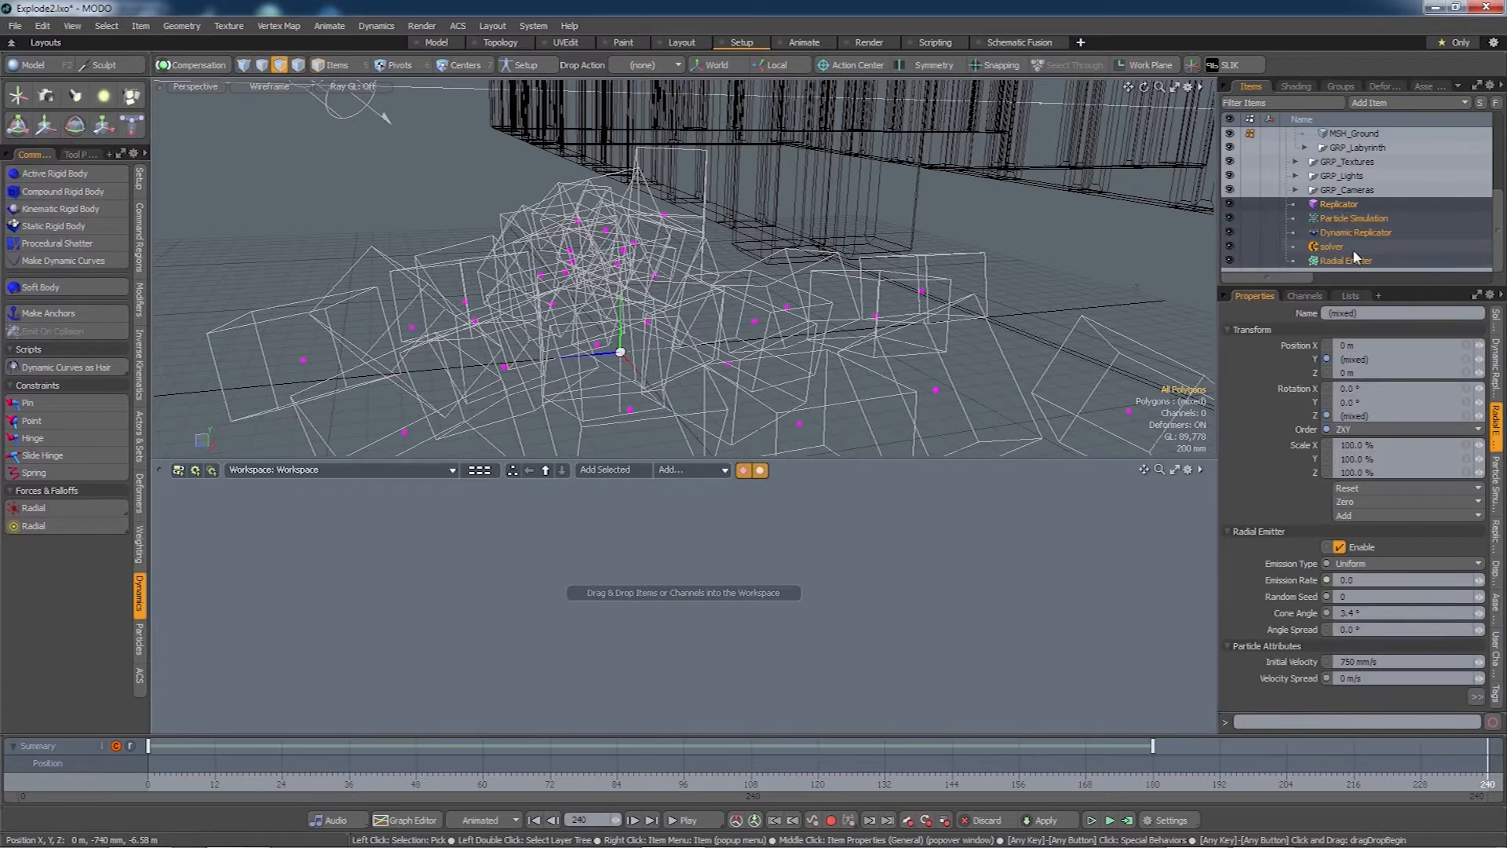
key("ctrl+g")
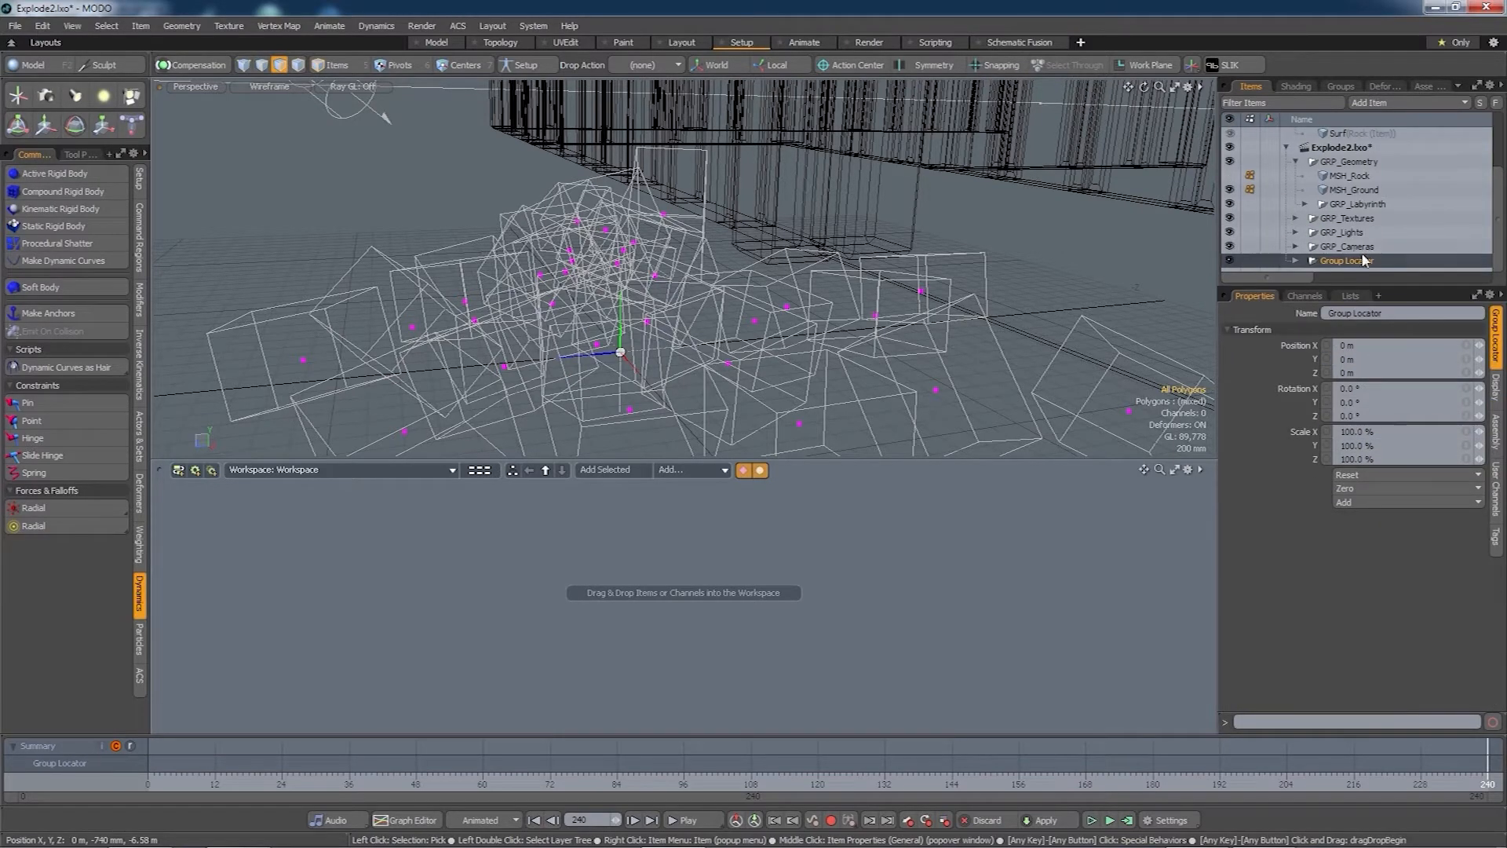
right_click(1360, 261)
left_click(1362, 253)
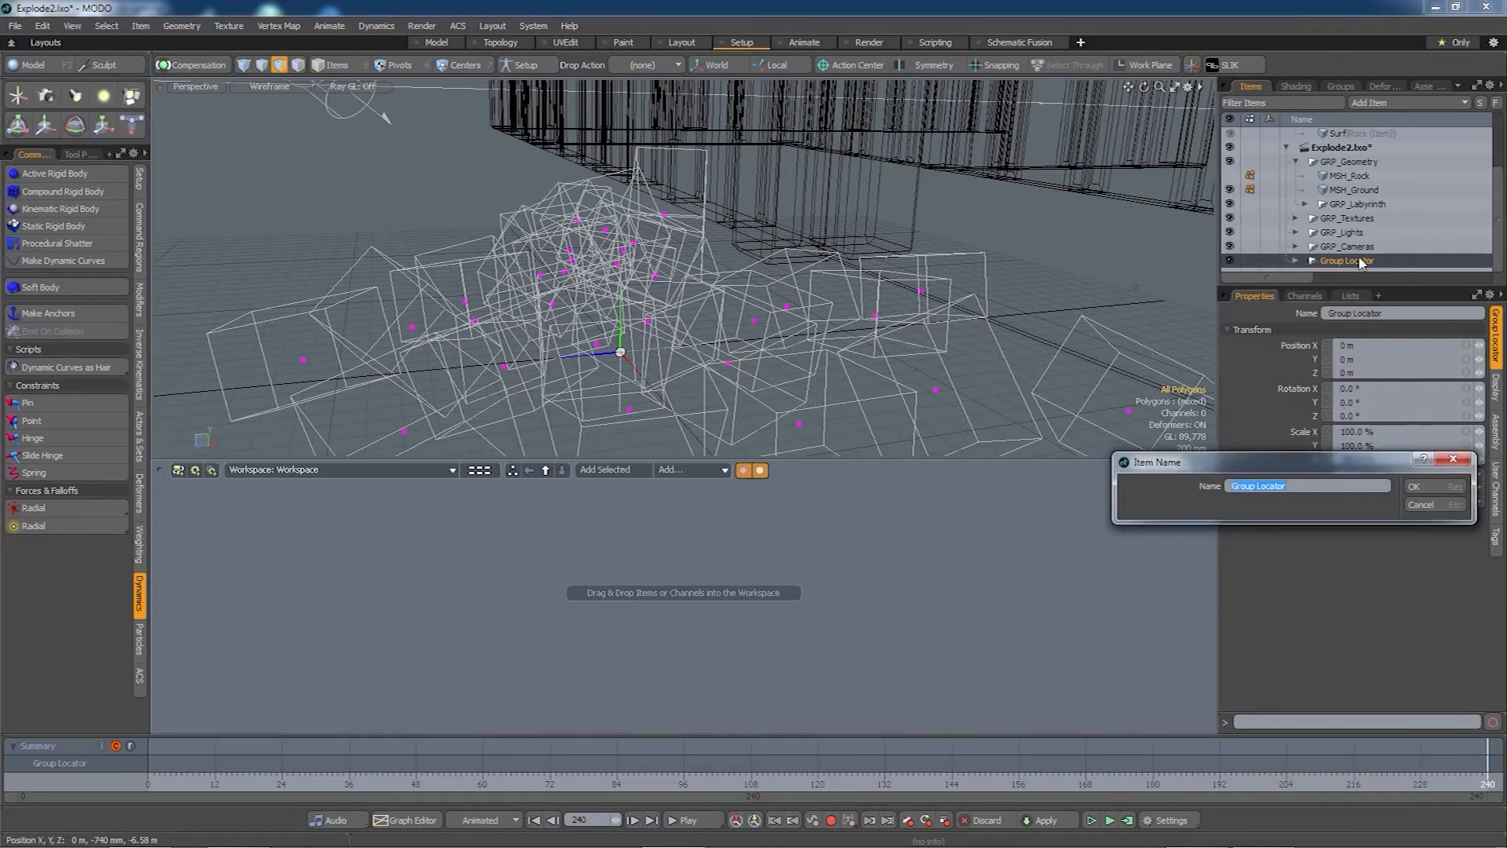
type("GRP_RockPile")
key("Return")
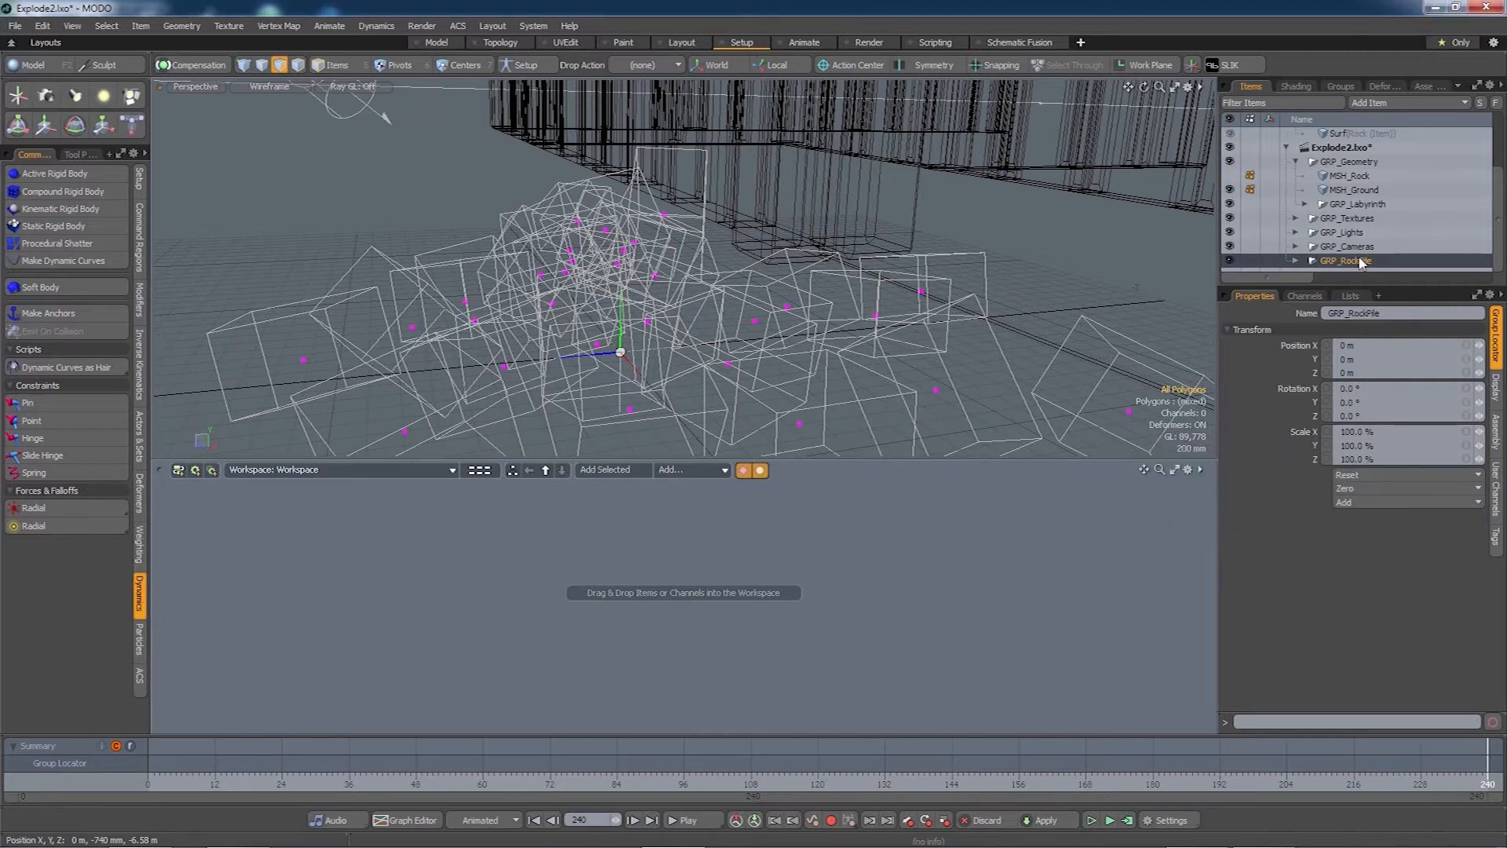
left_click(1296, 261)
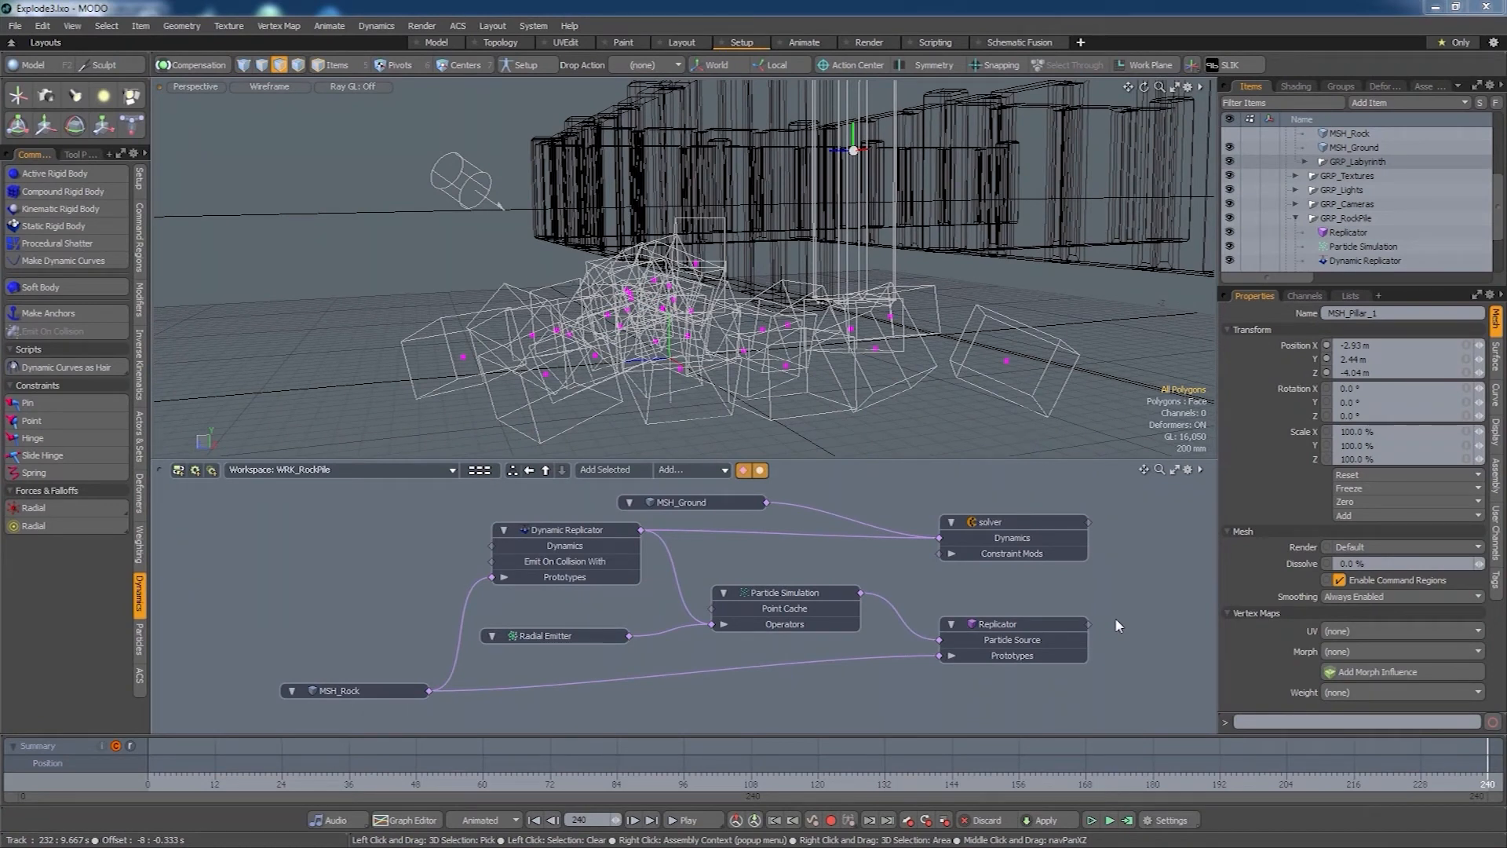
- In timeline settings, set Scene End to 480, Current Start to 240 and Current End to 480
left_click(1162, 820)
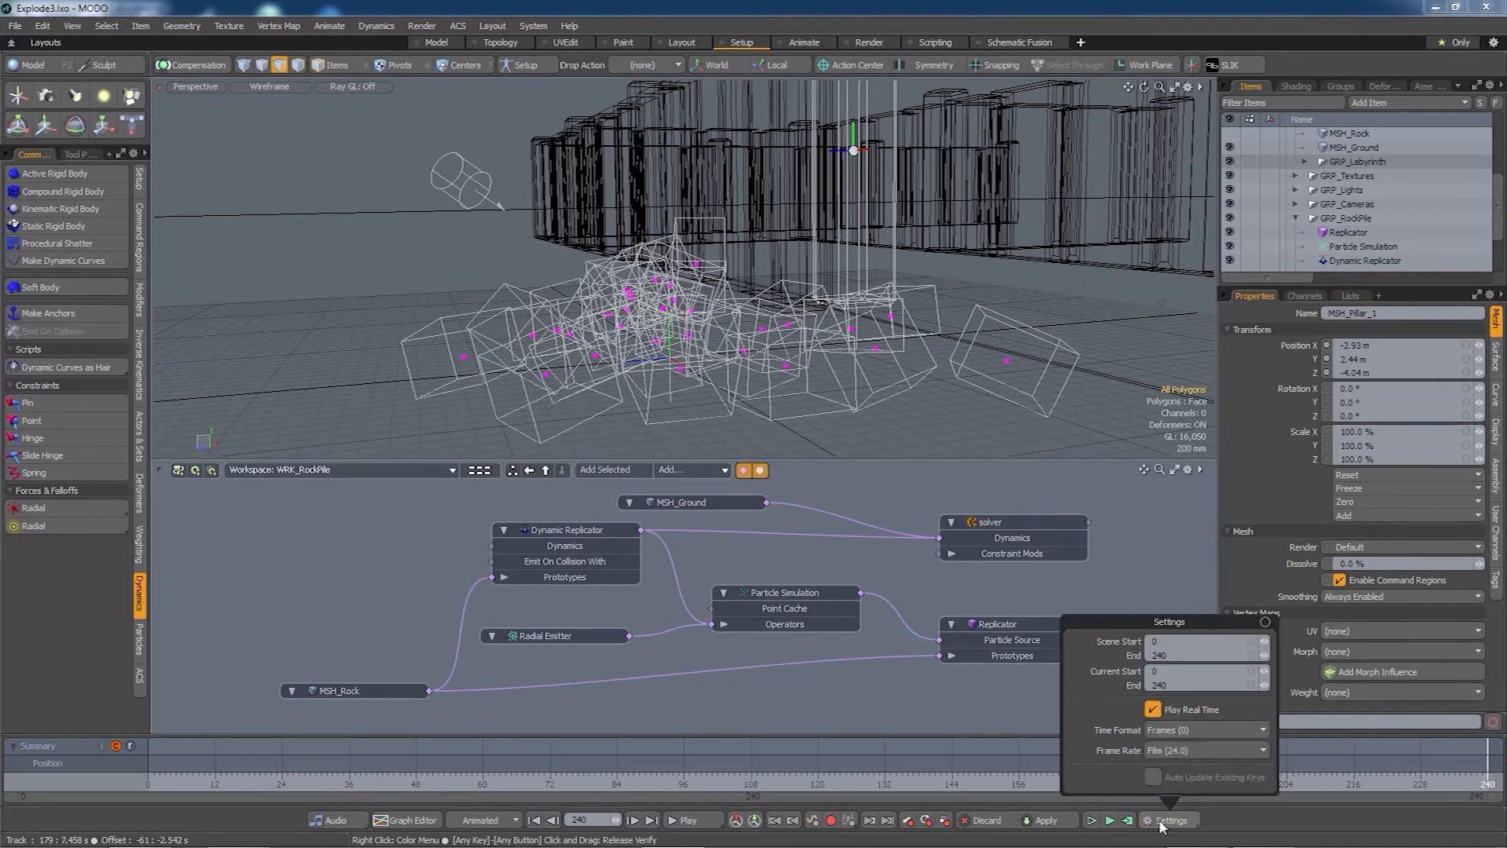
left_click_drag(1171, 655, 1144, 656)
type("4")
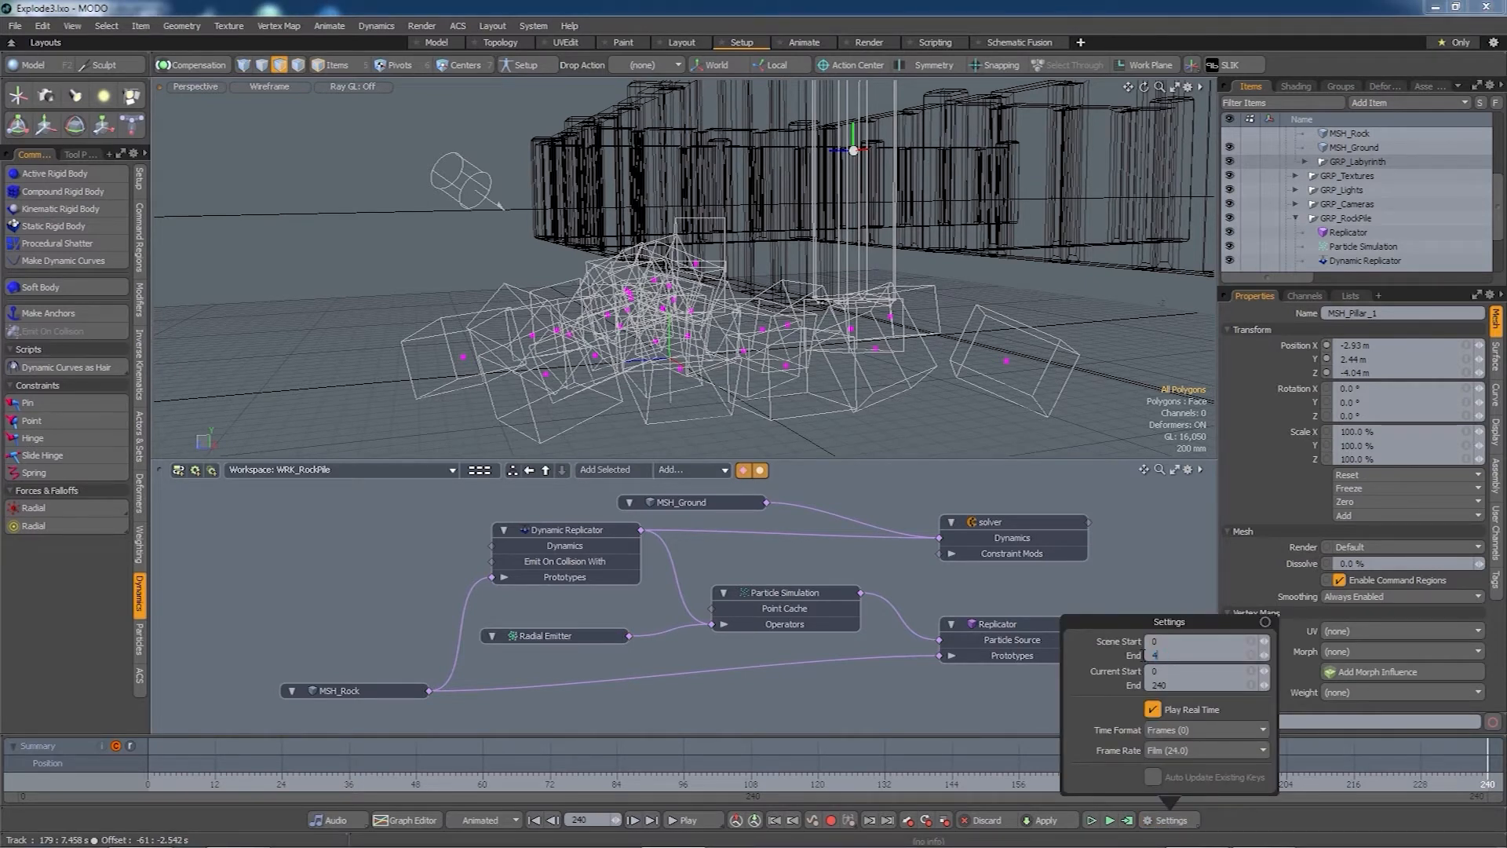
key("Tab")
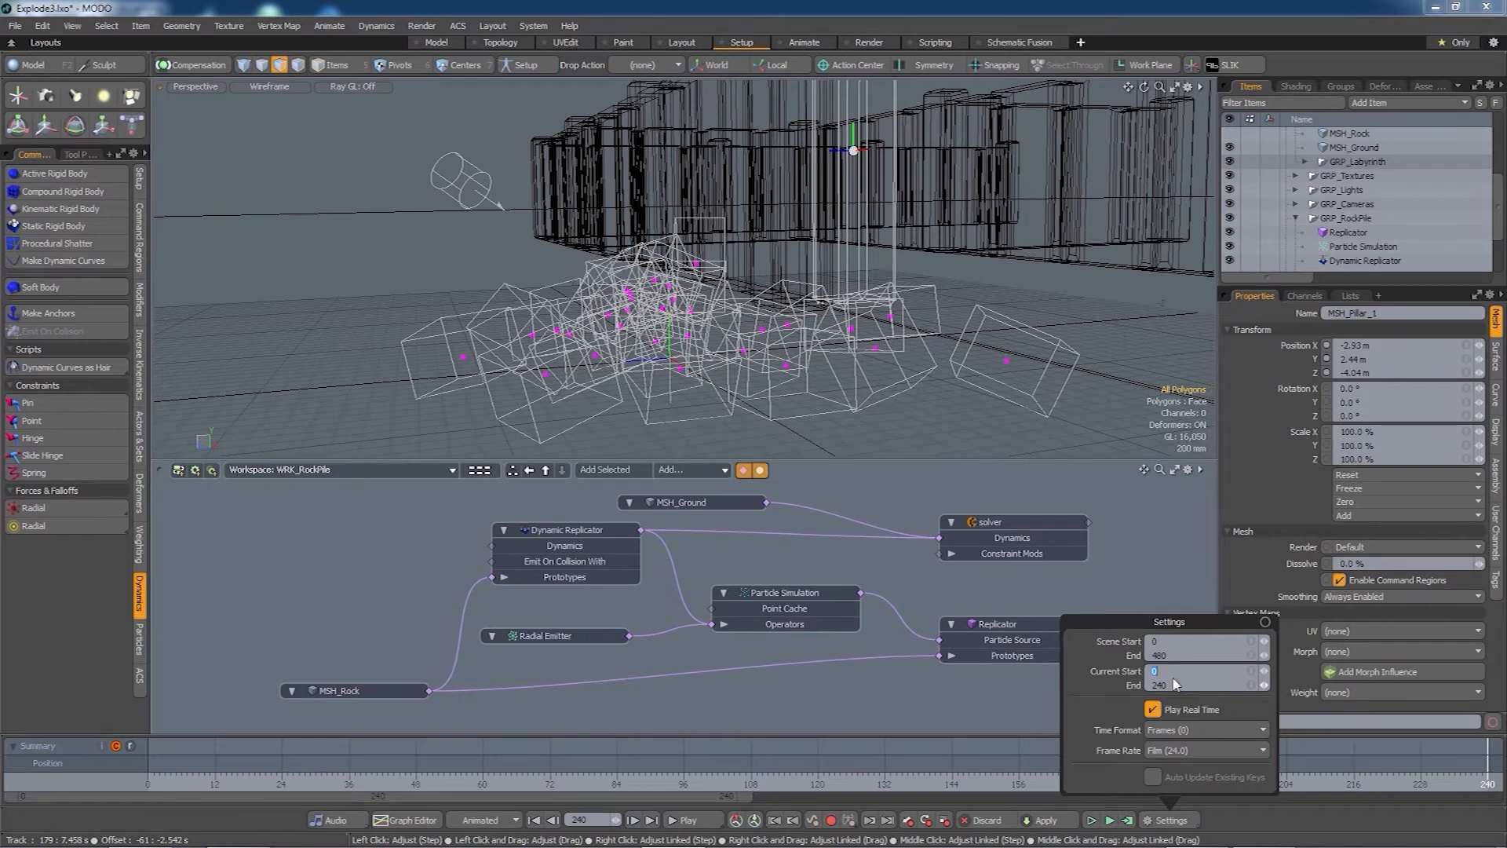
type("240")
key("Tab")
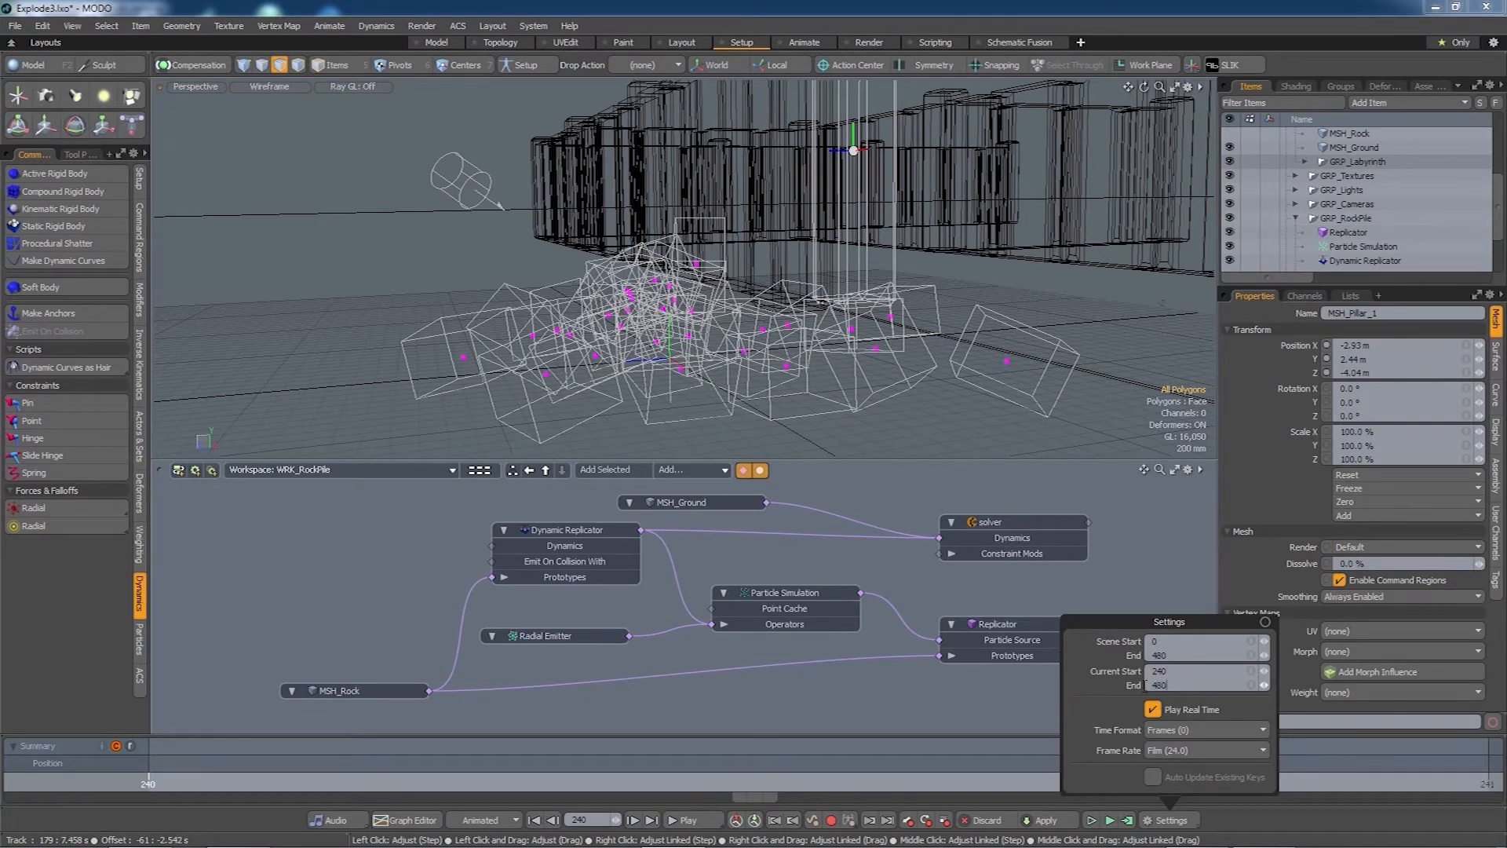
type("480")
key("Return")
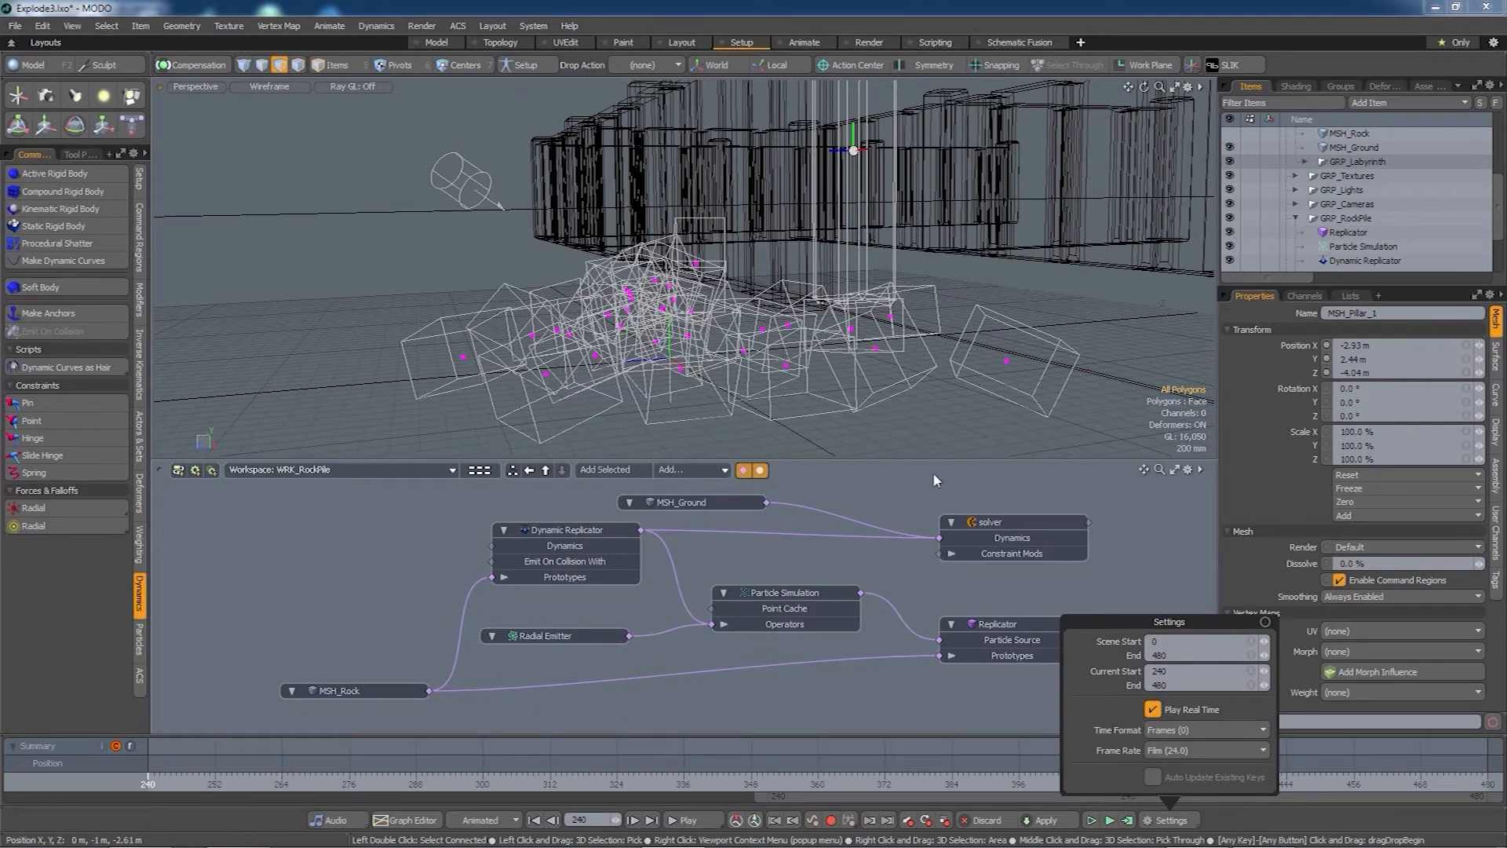
left_click(1140, 563)
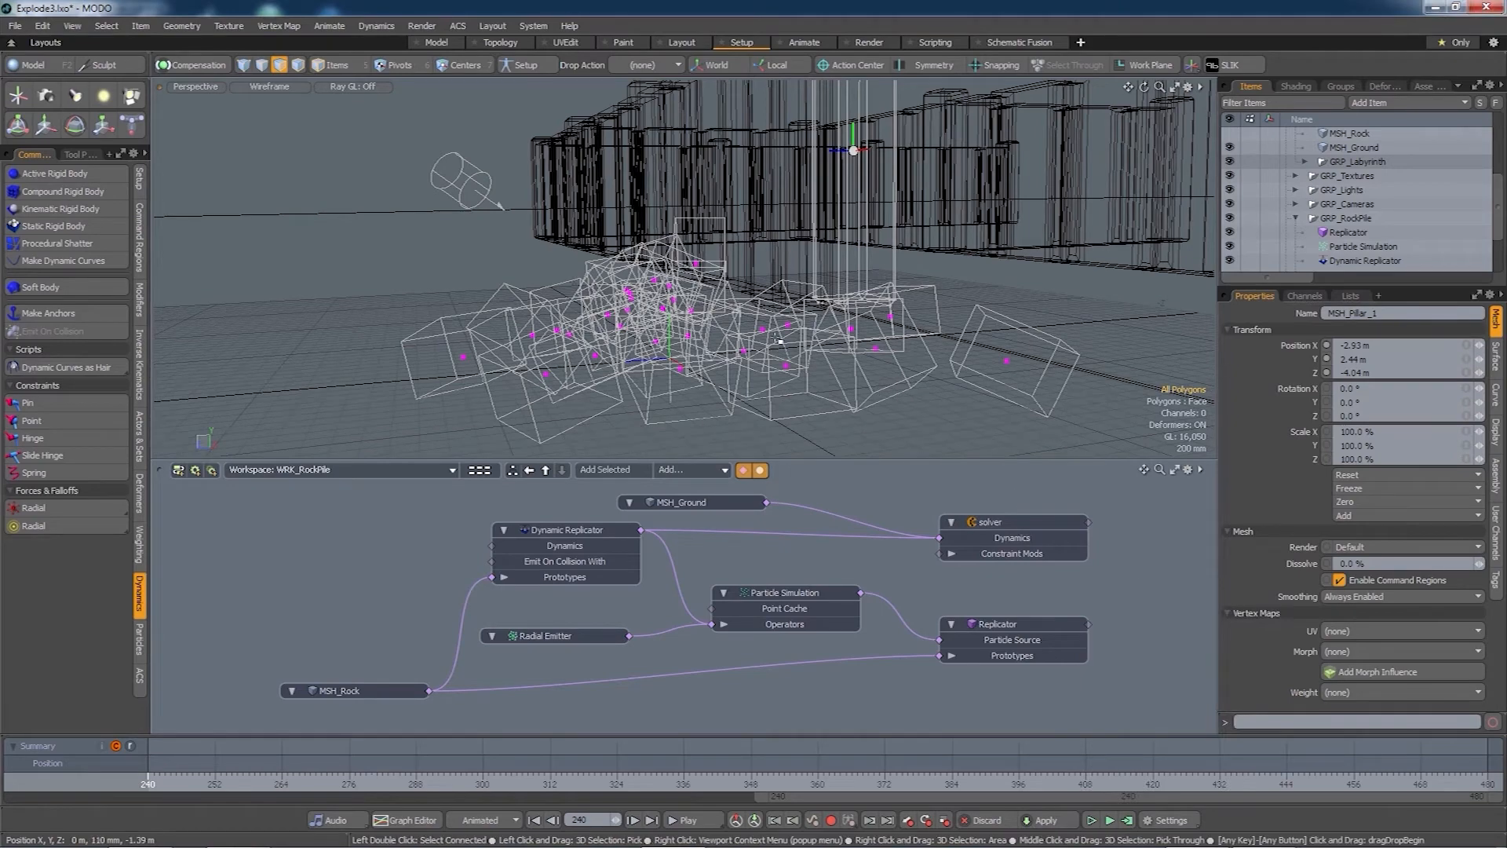
- Add a schematic workspace named WRI_Explode and switch the schematic view to it
mouse_move(774, 366)
left_mouse_down("alt")
mouse_move(797, 363)
mouse_move(770, 358)
mouse_move(788, 382)
left_mouse_up("alt")
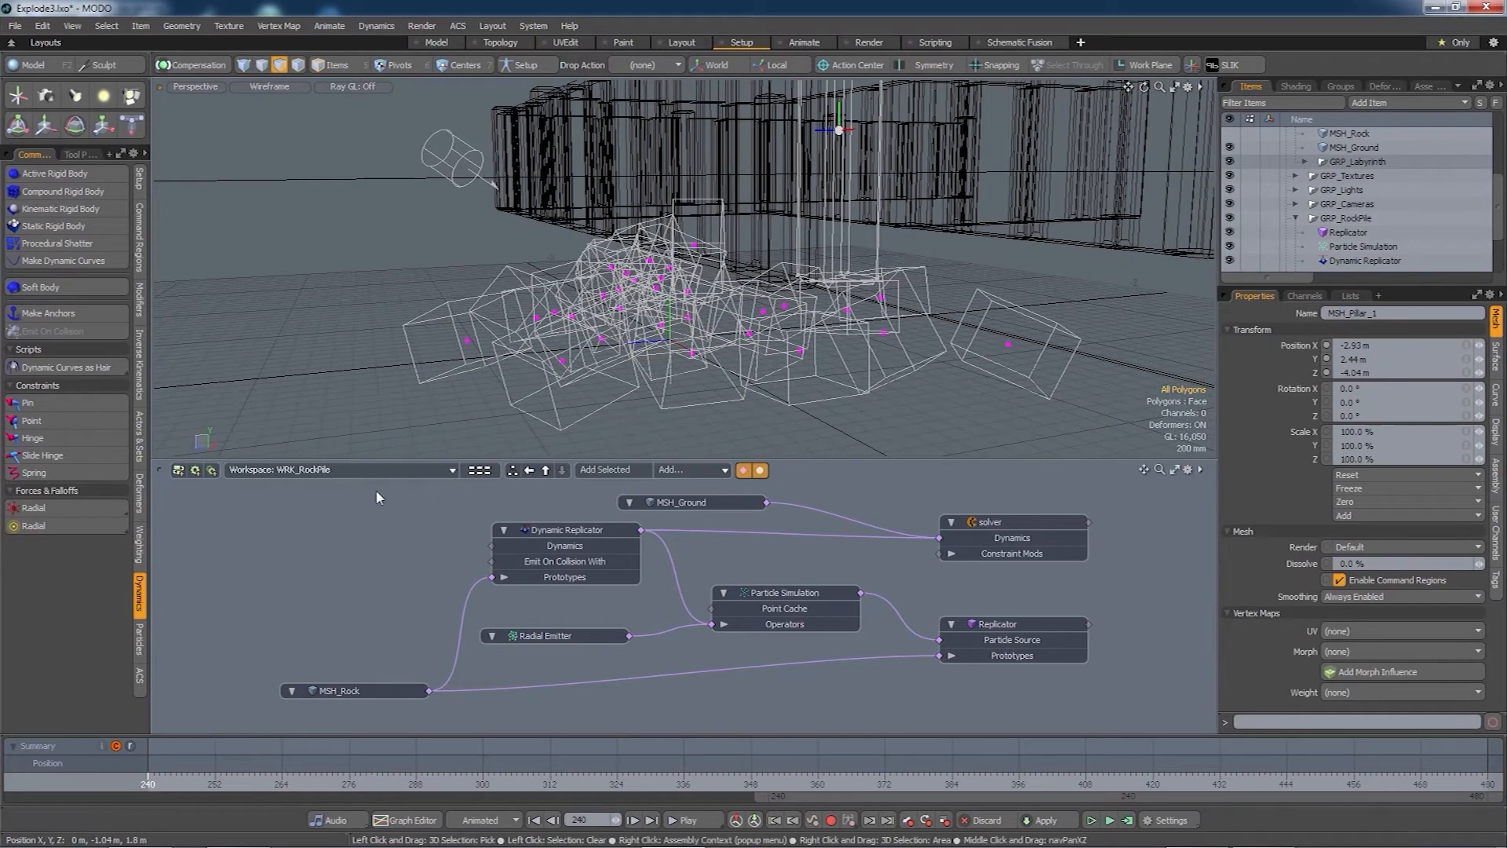
left_click(178, 472)
type("w")
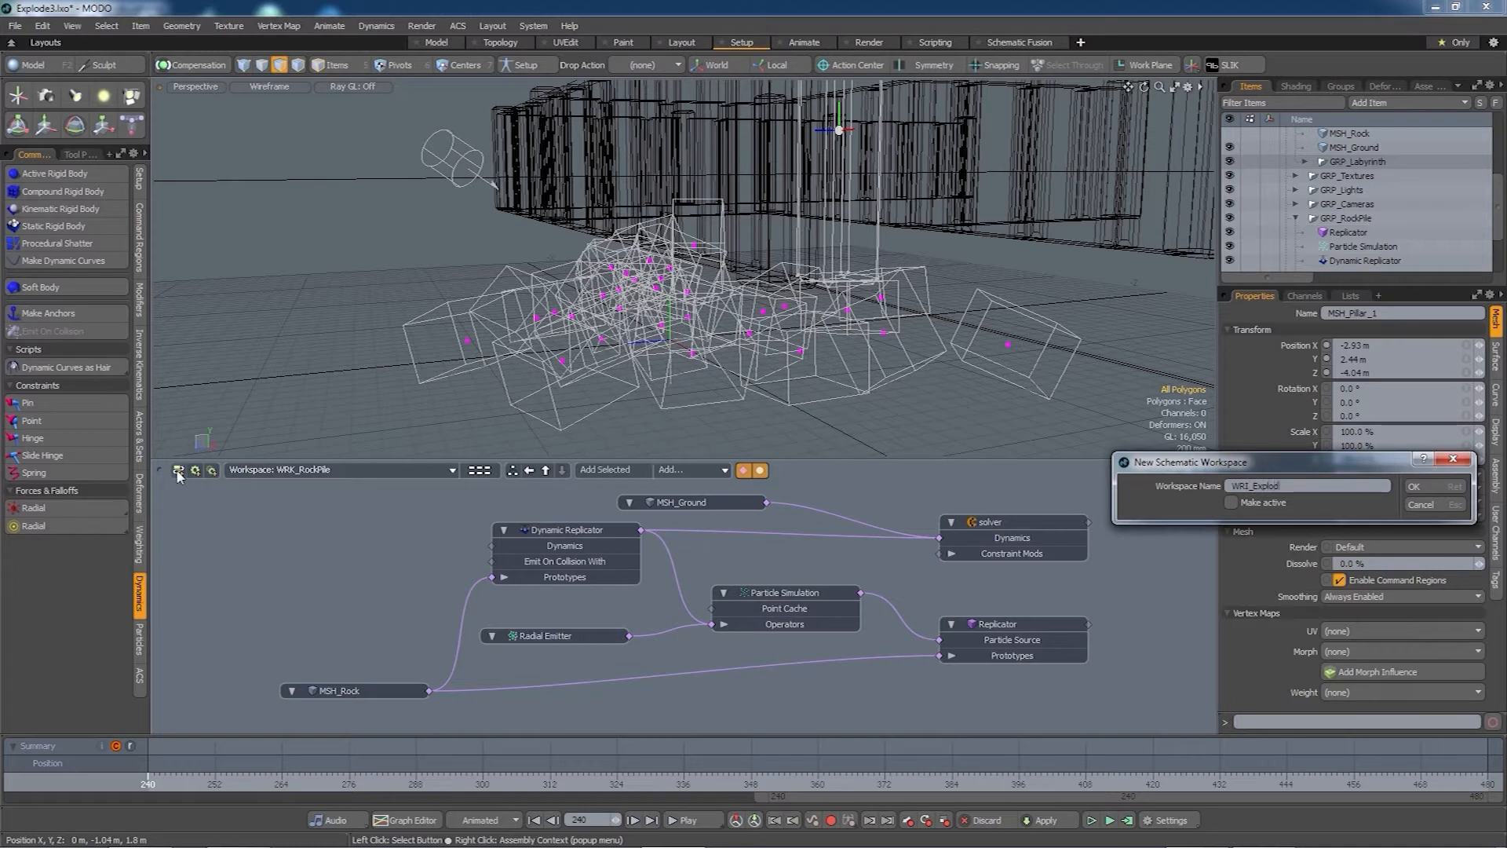
key("Return")
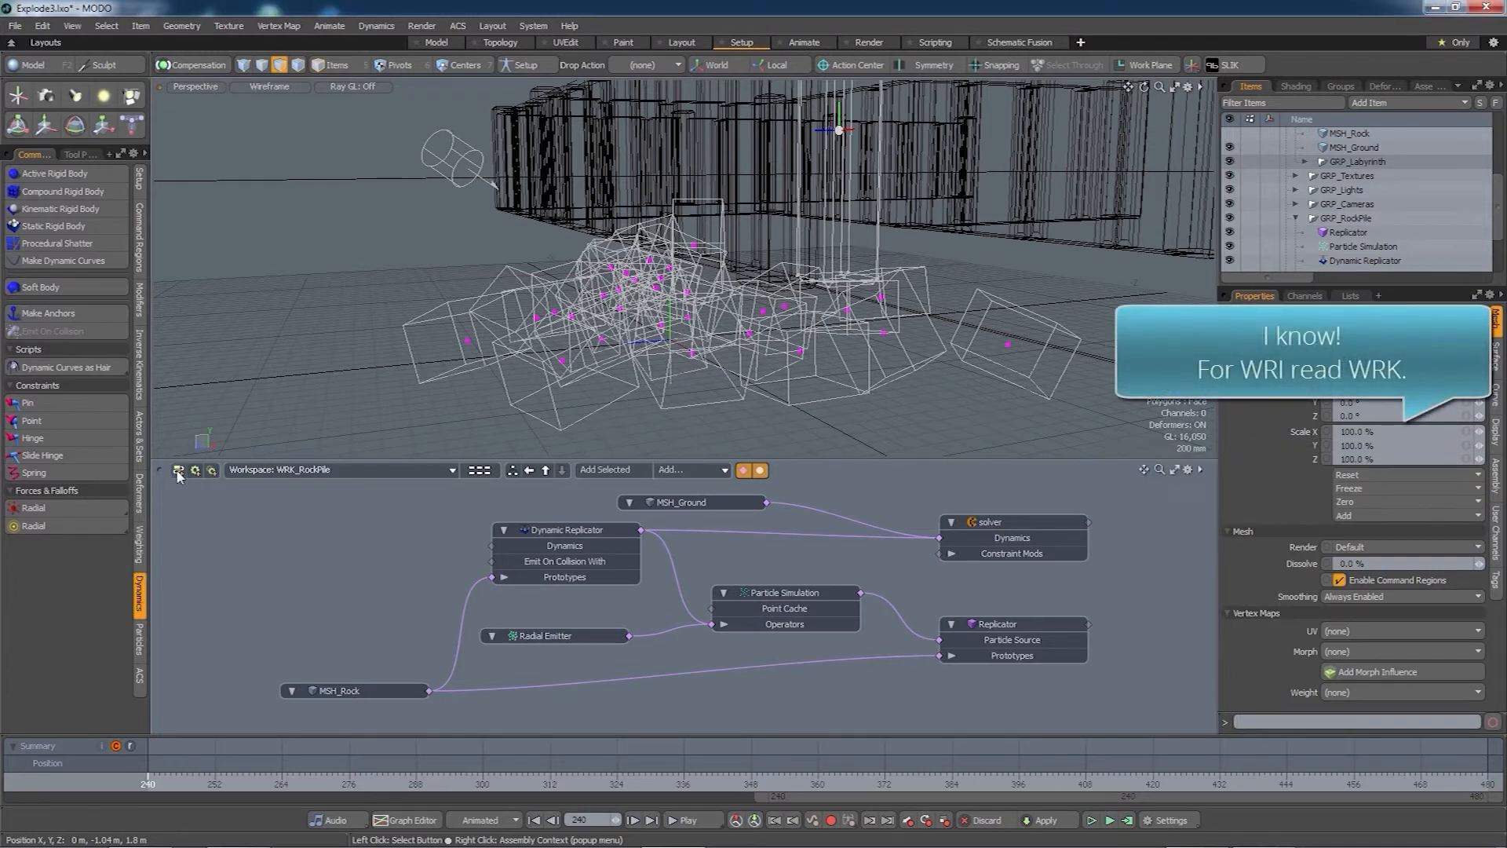
left_click(178, 471)
mouse_move(412, 469)
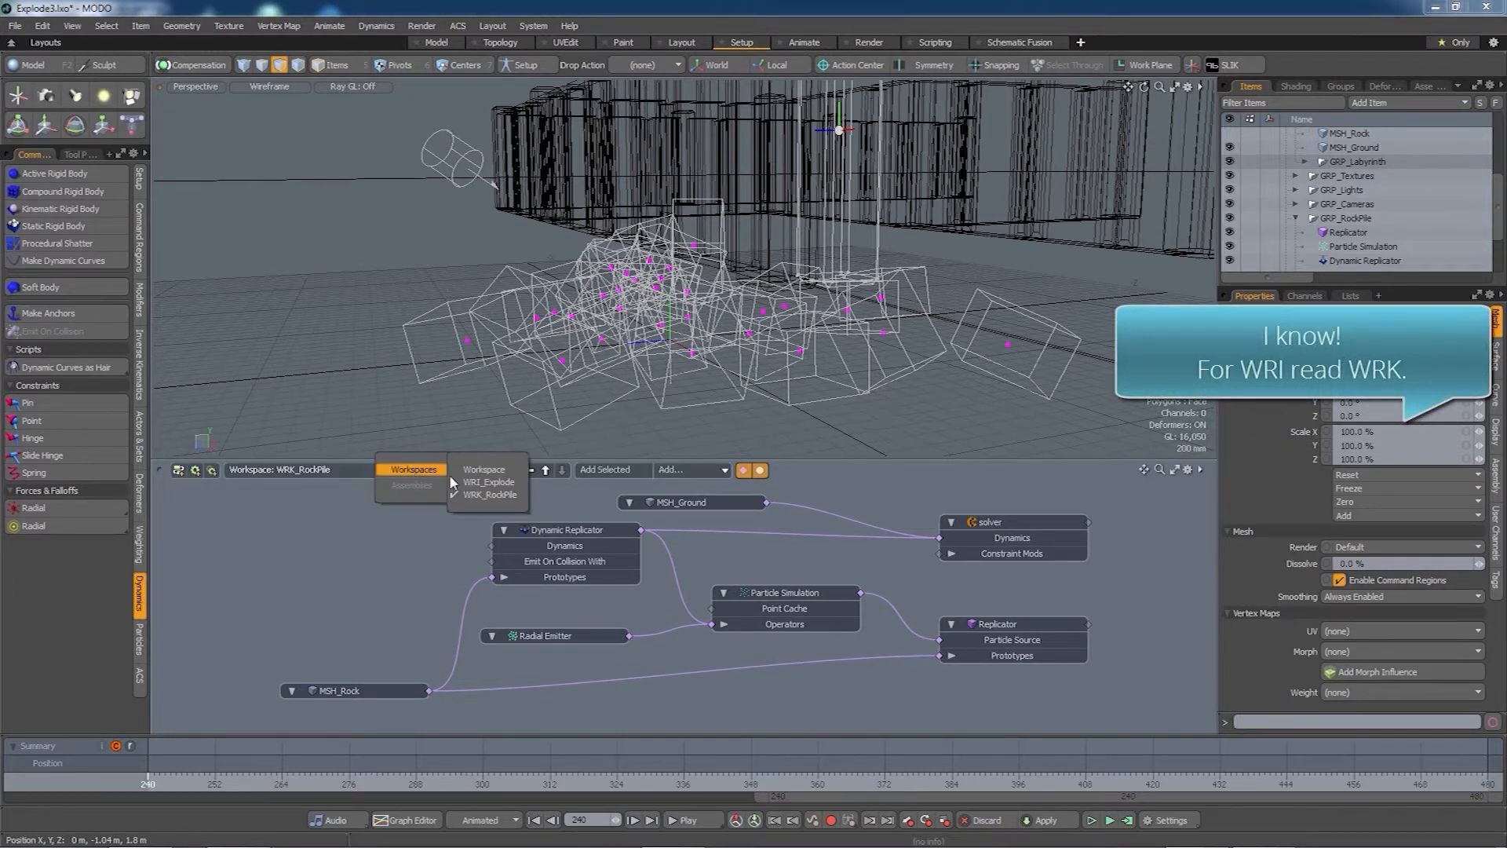
left_click(487, 482)
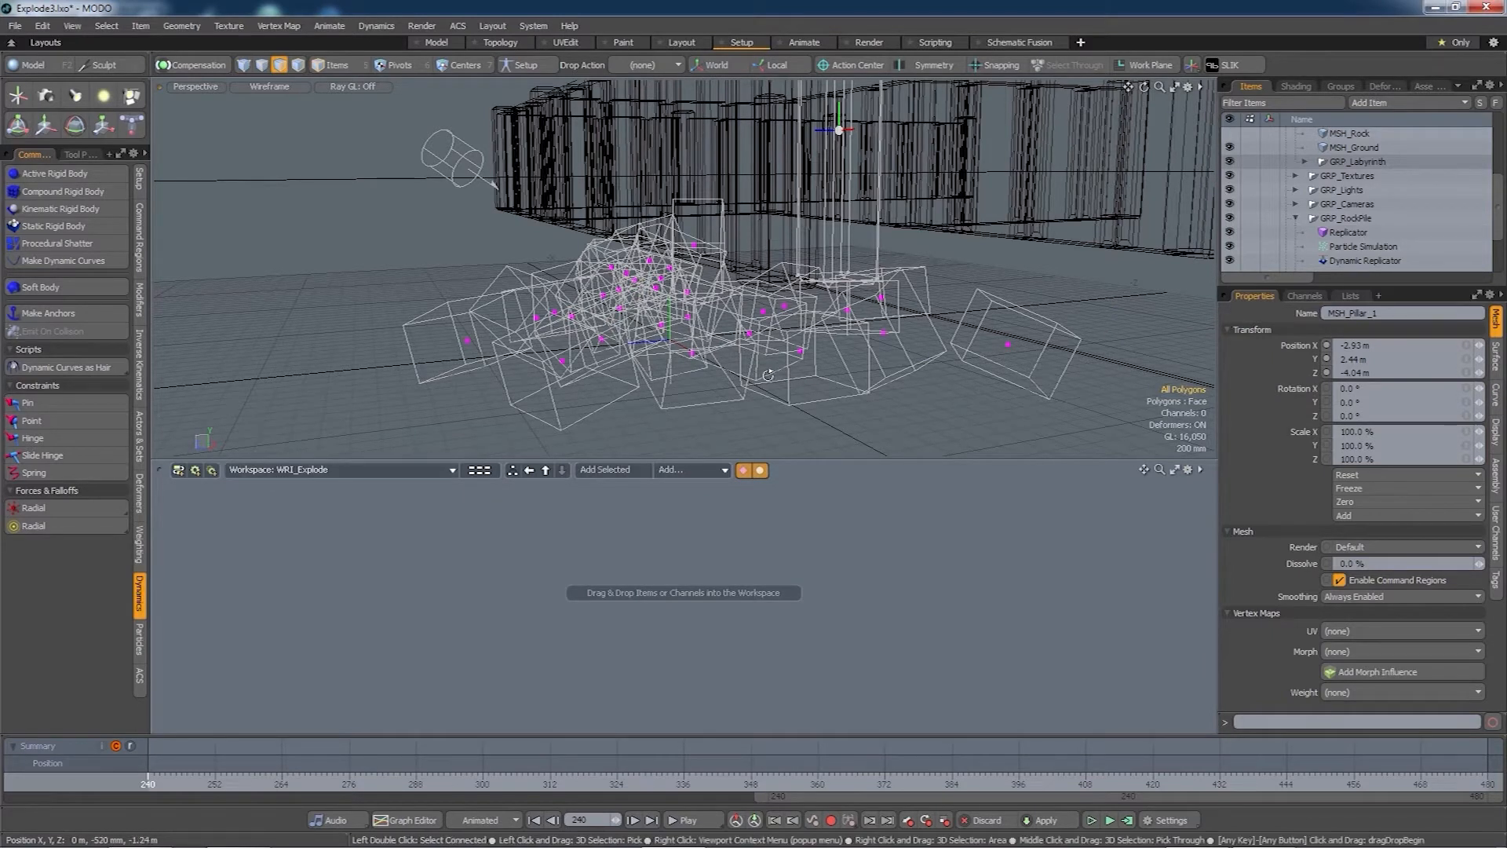
left_click_drag(770, 376, 622, 349, "alt")
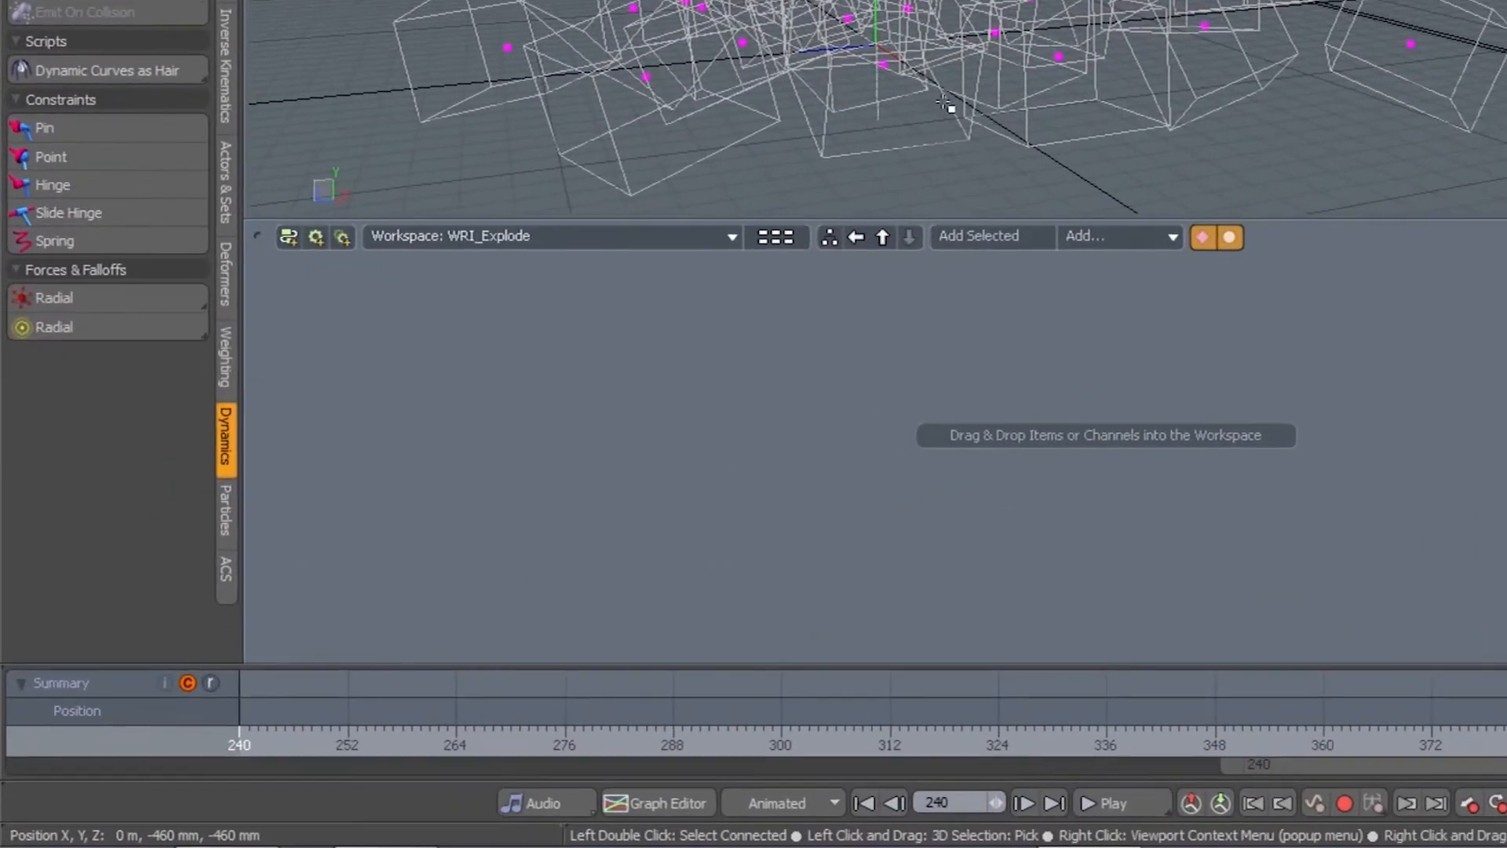
- Create a Radial Force and add it to the WRI_Explode schematic
left_click(106, 282)
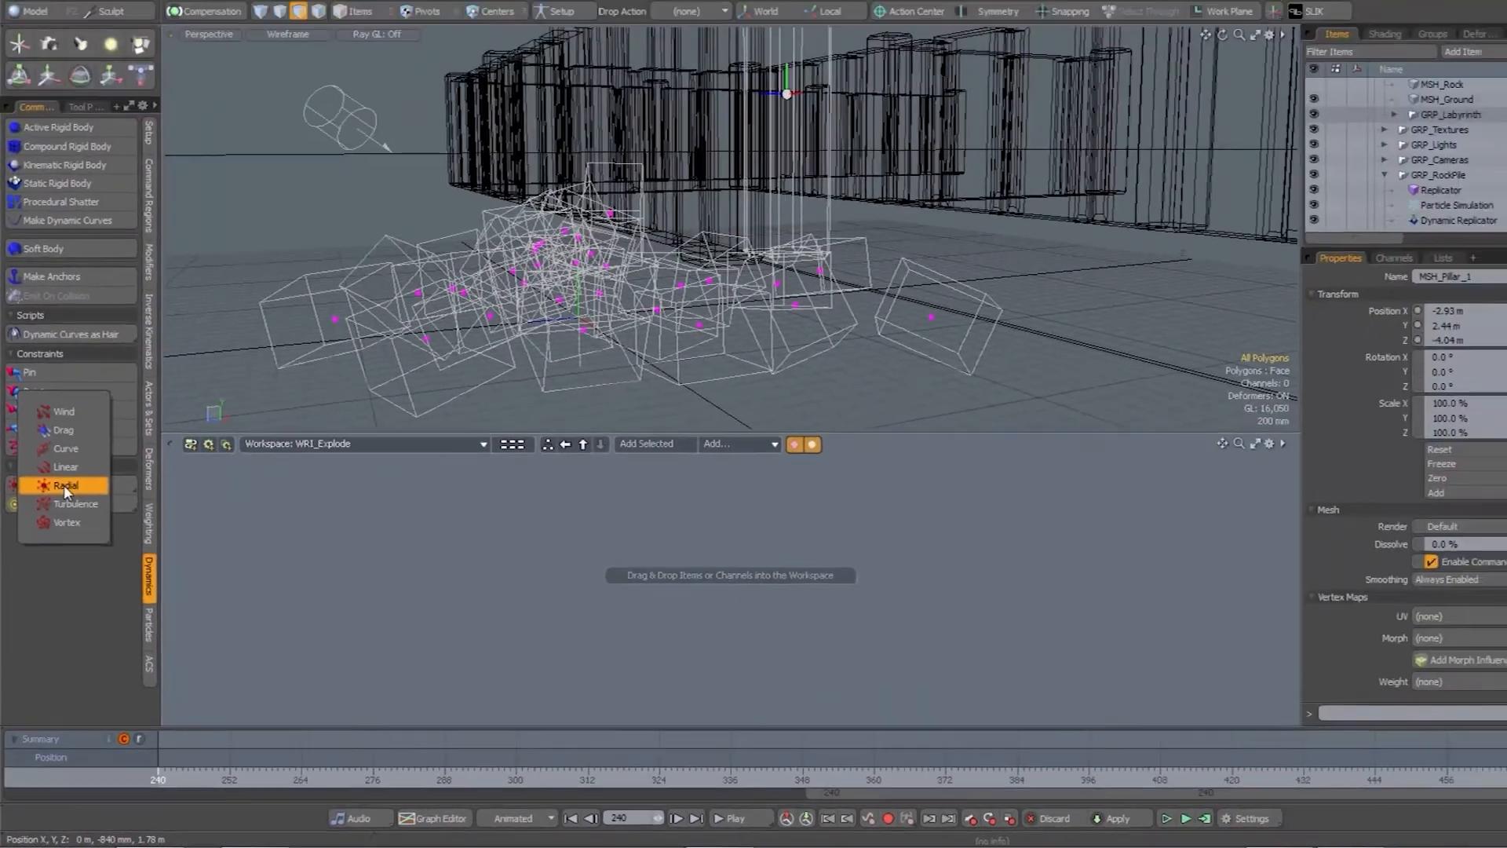
left_click(103, 279)
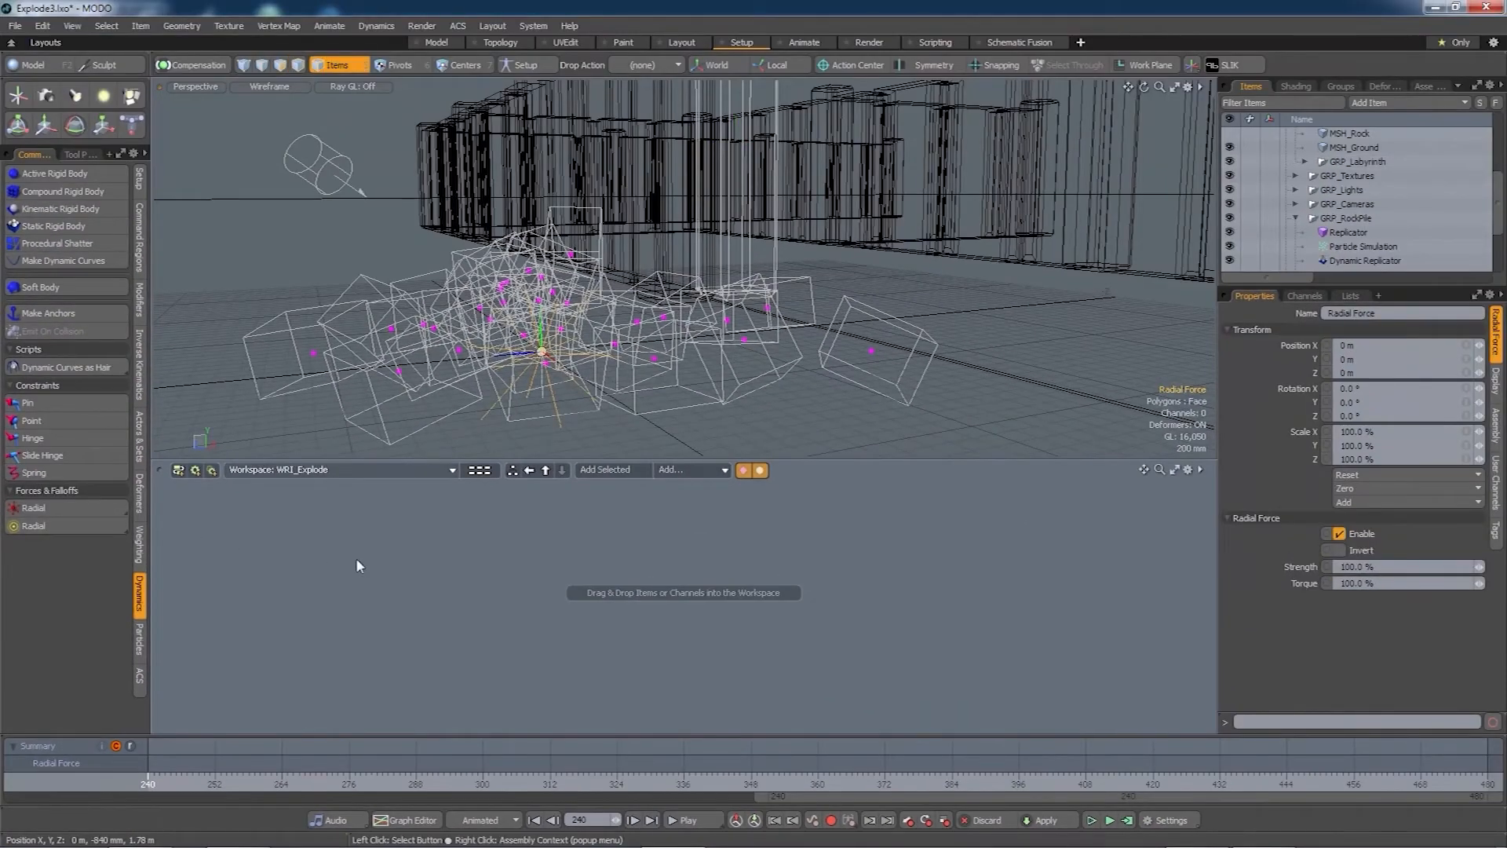
left_click_drag(647, 454, 621, 345, "alt")
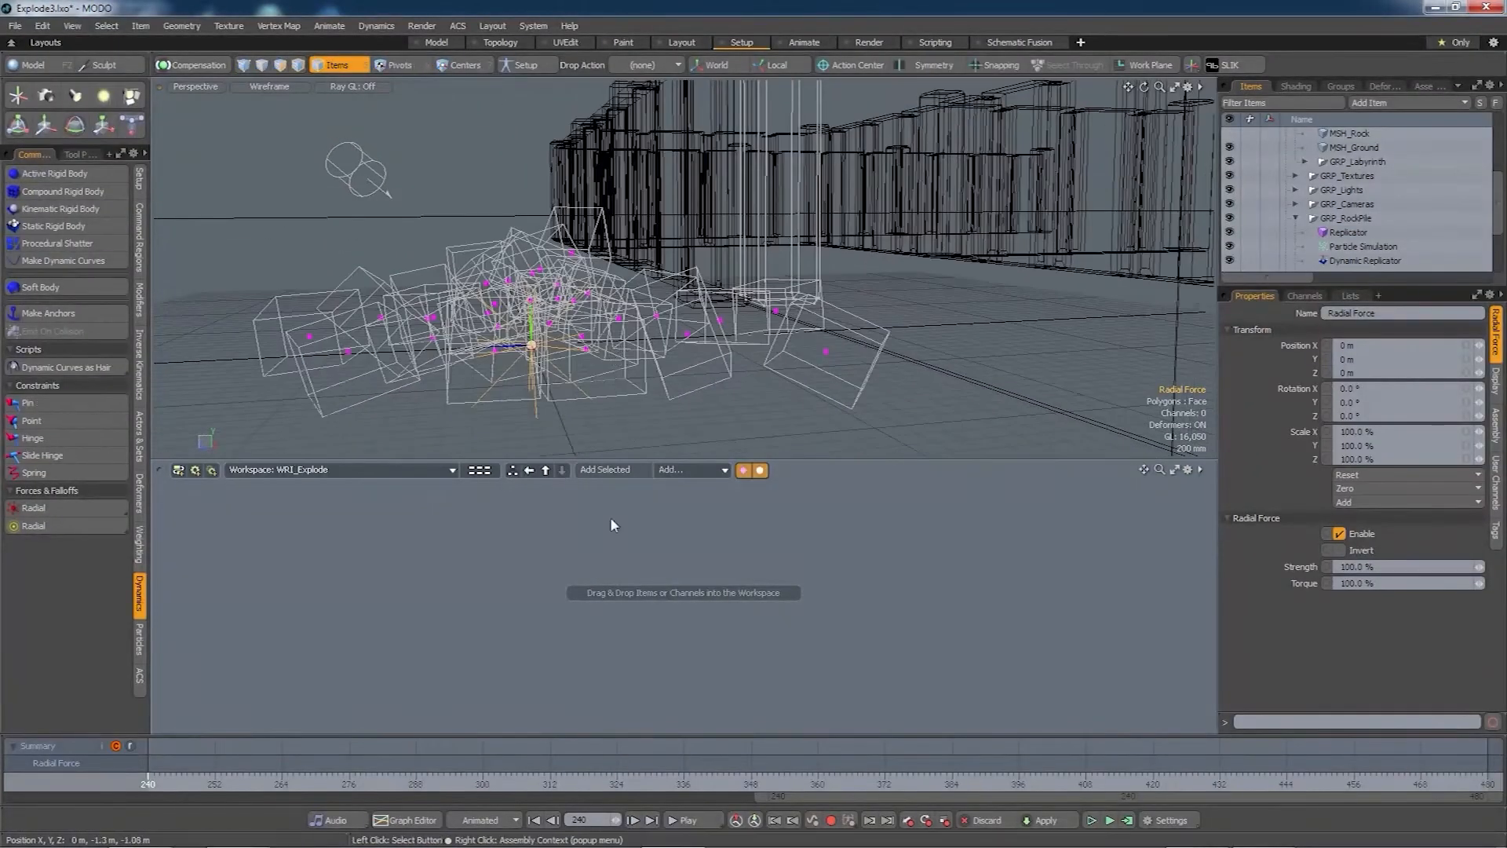
left_click(617, 470)
left_click_drag(727, 659, 531, 602)
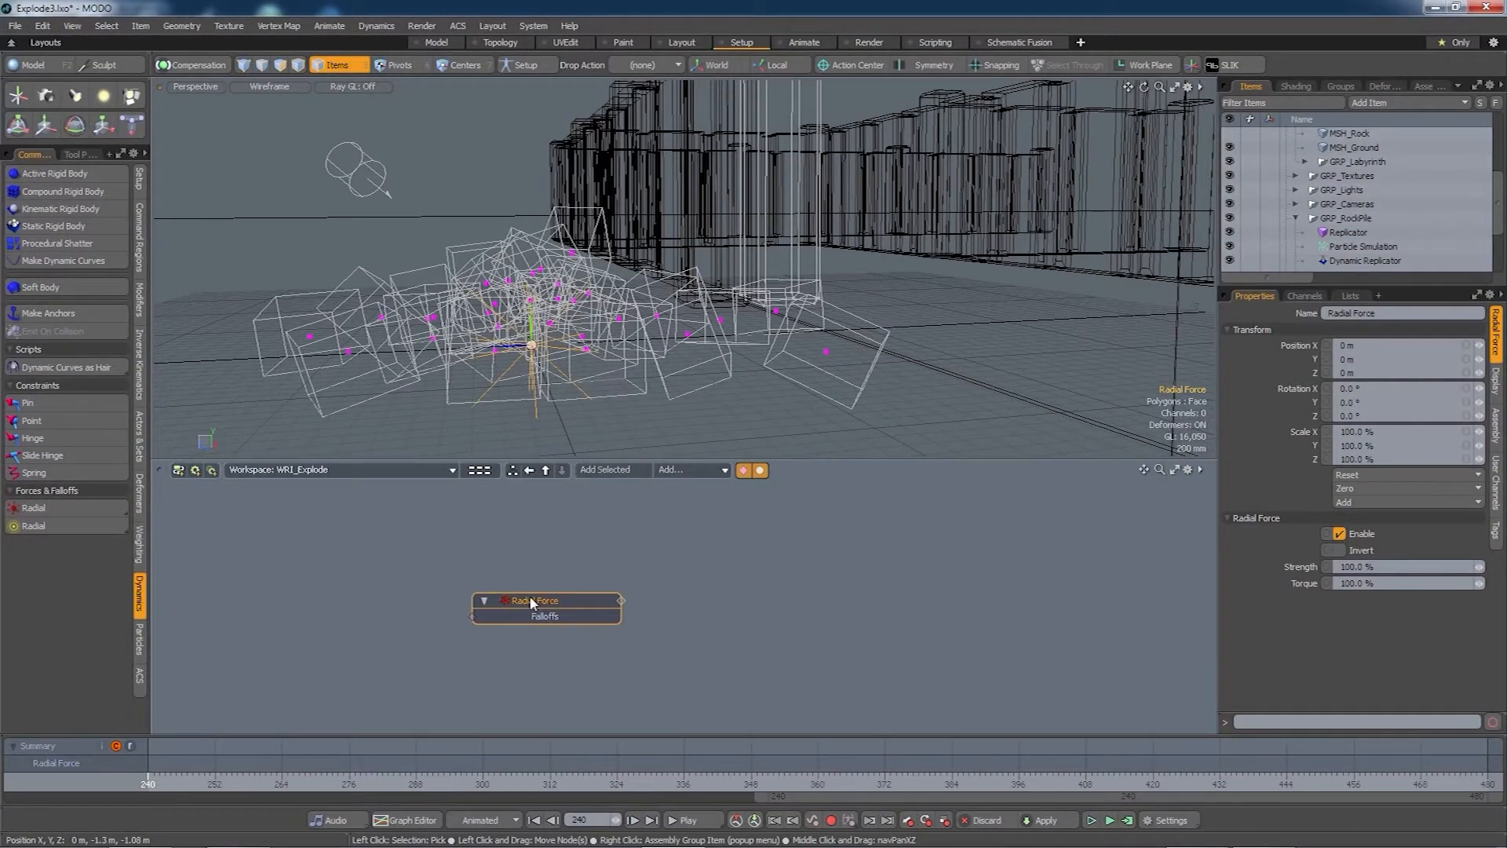
- Link the Radial Force to new solver and Particle Simulation nodes and arrange them
double_click(622, 601)
left_click_drag(713, 583, 780, 511)
left_click_drag(537, 612, 554, 528)
middle_click_drag(590, 610, 559, 627)
left_click(518, 548)
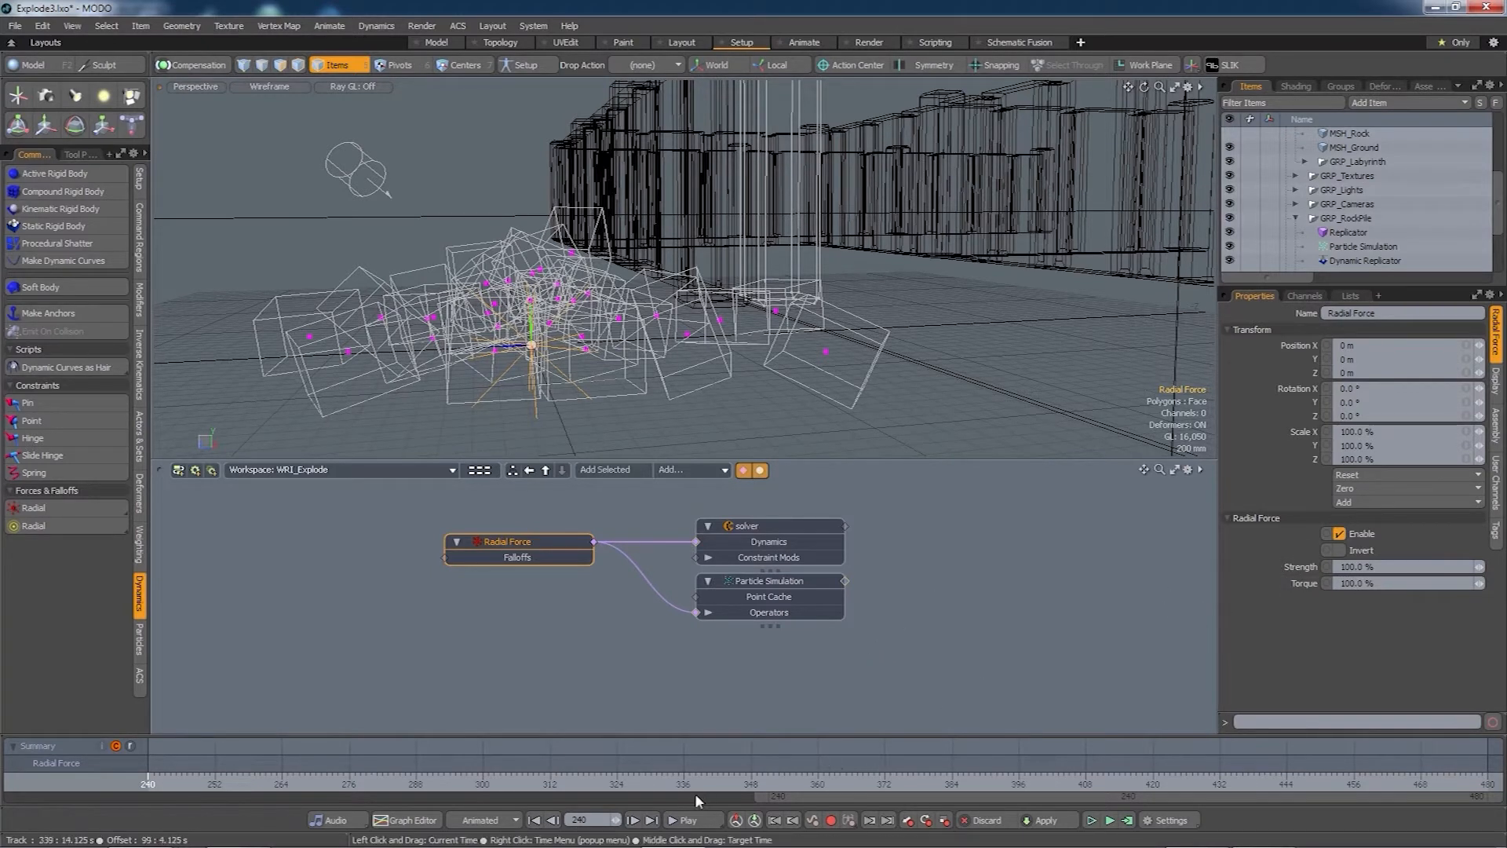
- Key the Radial Force Strength at 0% on frame 0 and 100% on frame 240
left_click_drag(849, 798, 105, 798)
left_click_drag(205, 777, 147, 777)
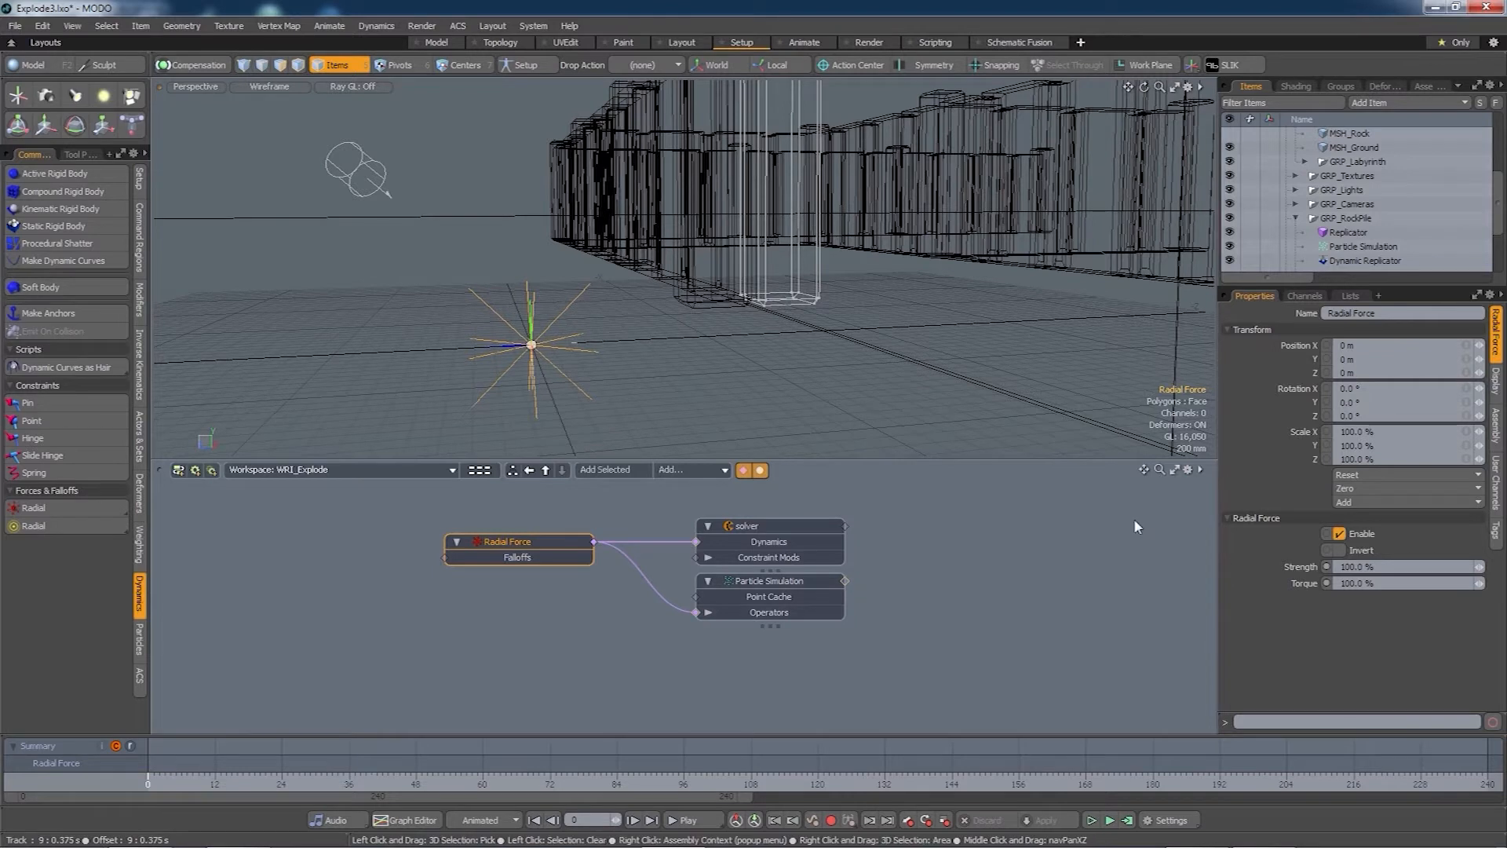
type("0")
key("Return")
left_click(1327, 566)
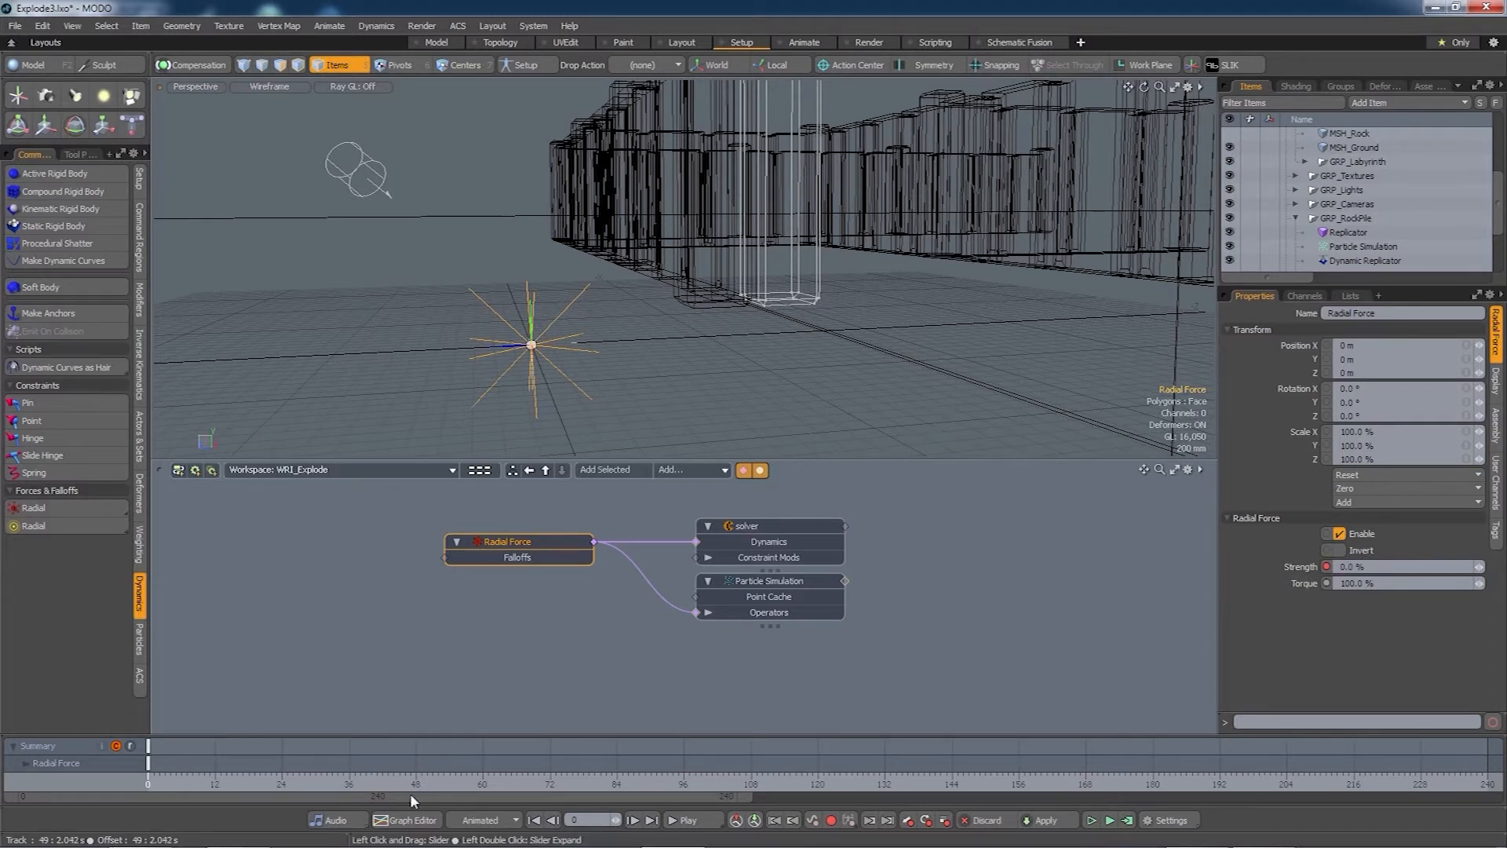
left_click_drag(409, 793, 1147, 794)
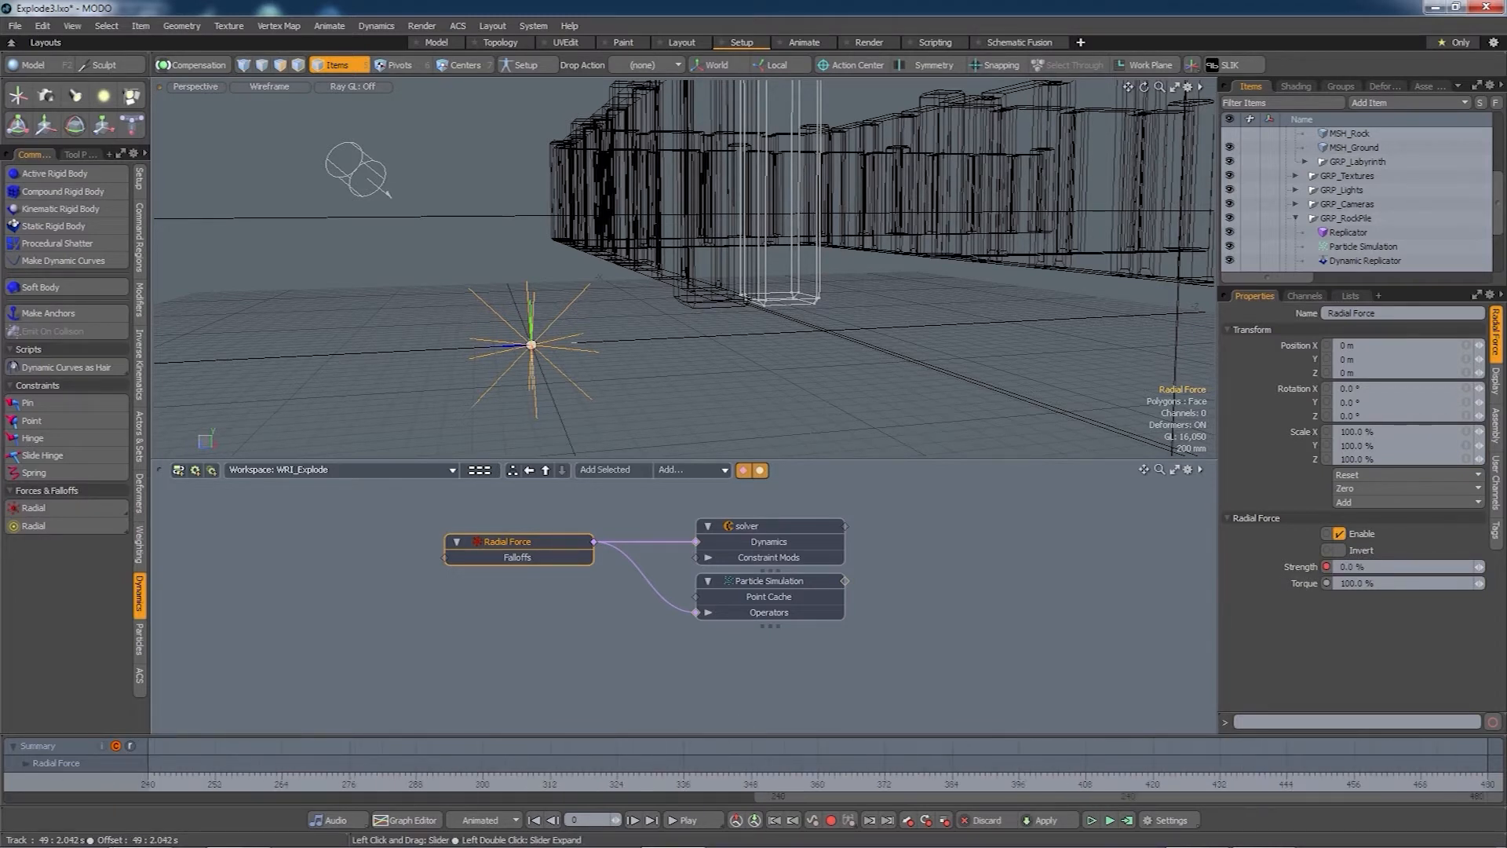
left_click(150, 782)
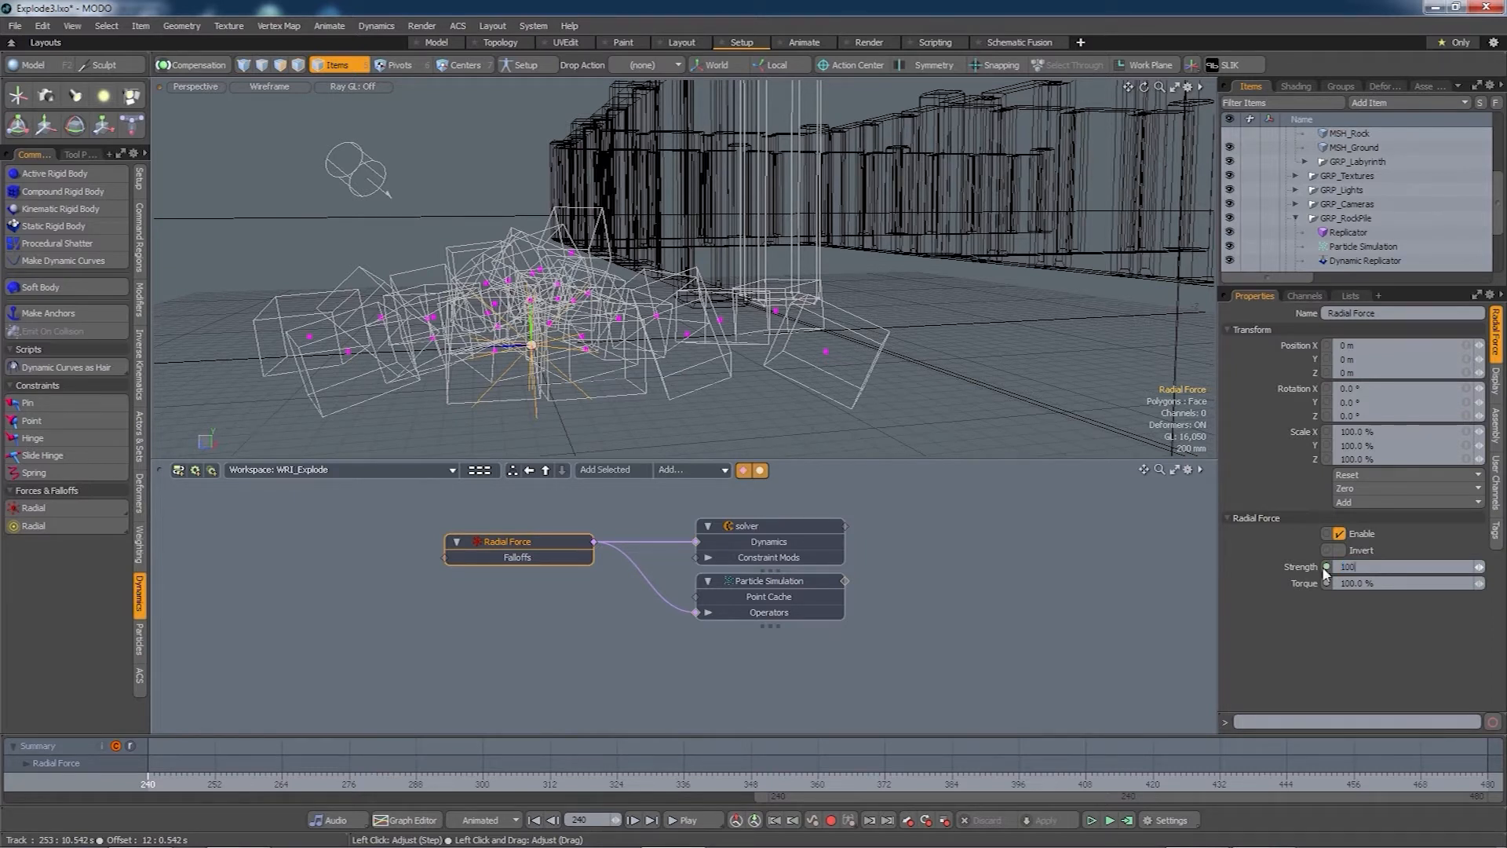
key("Tab")
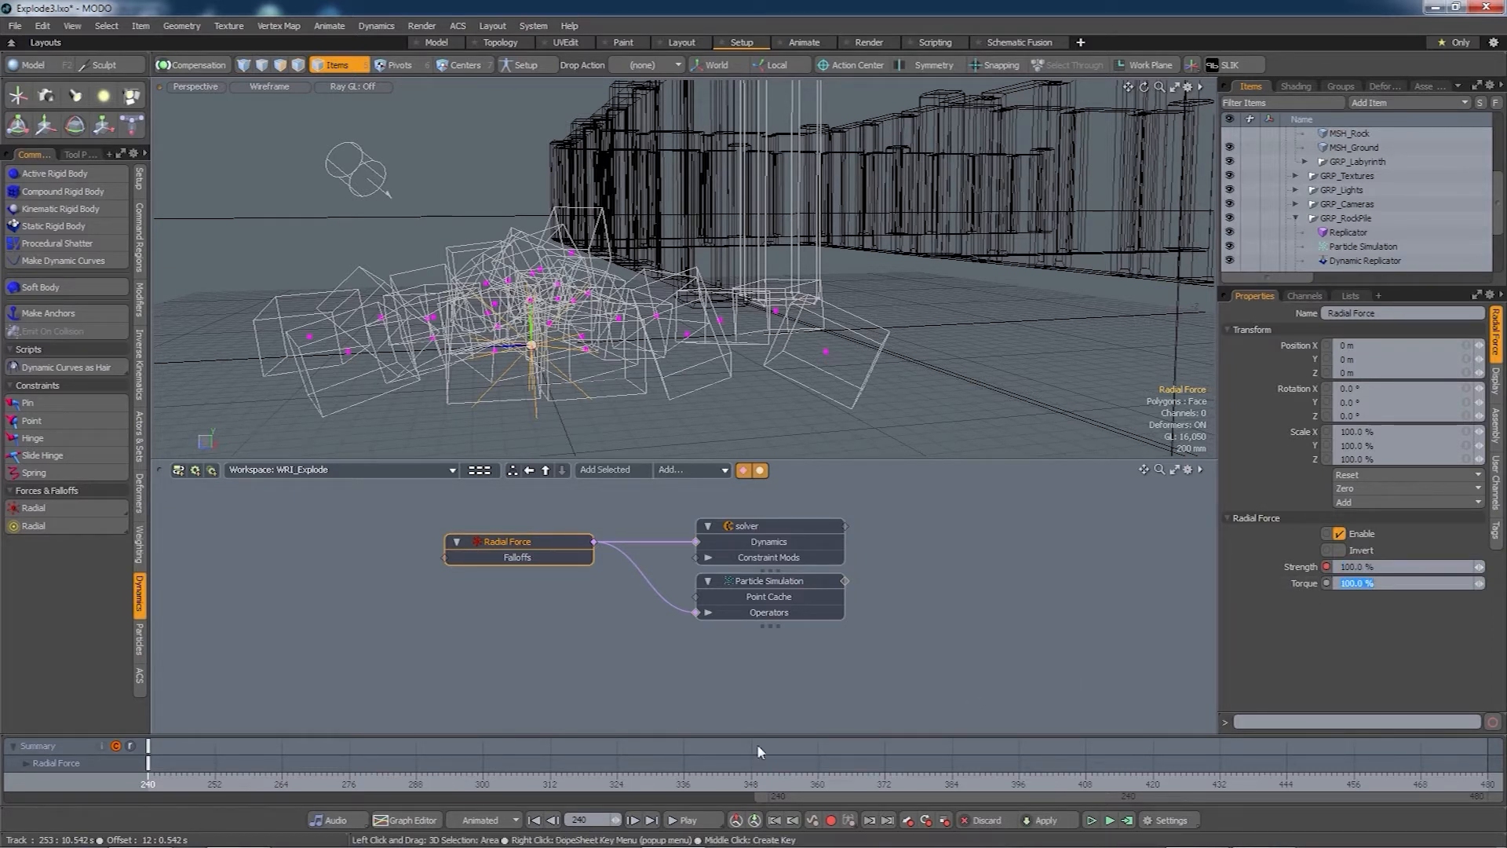
- Set the Strength keys' interpolation to Stepped in the Graph Editor
left_click(420, 821)
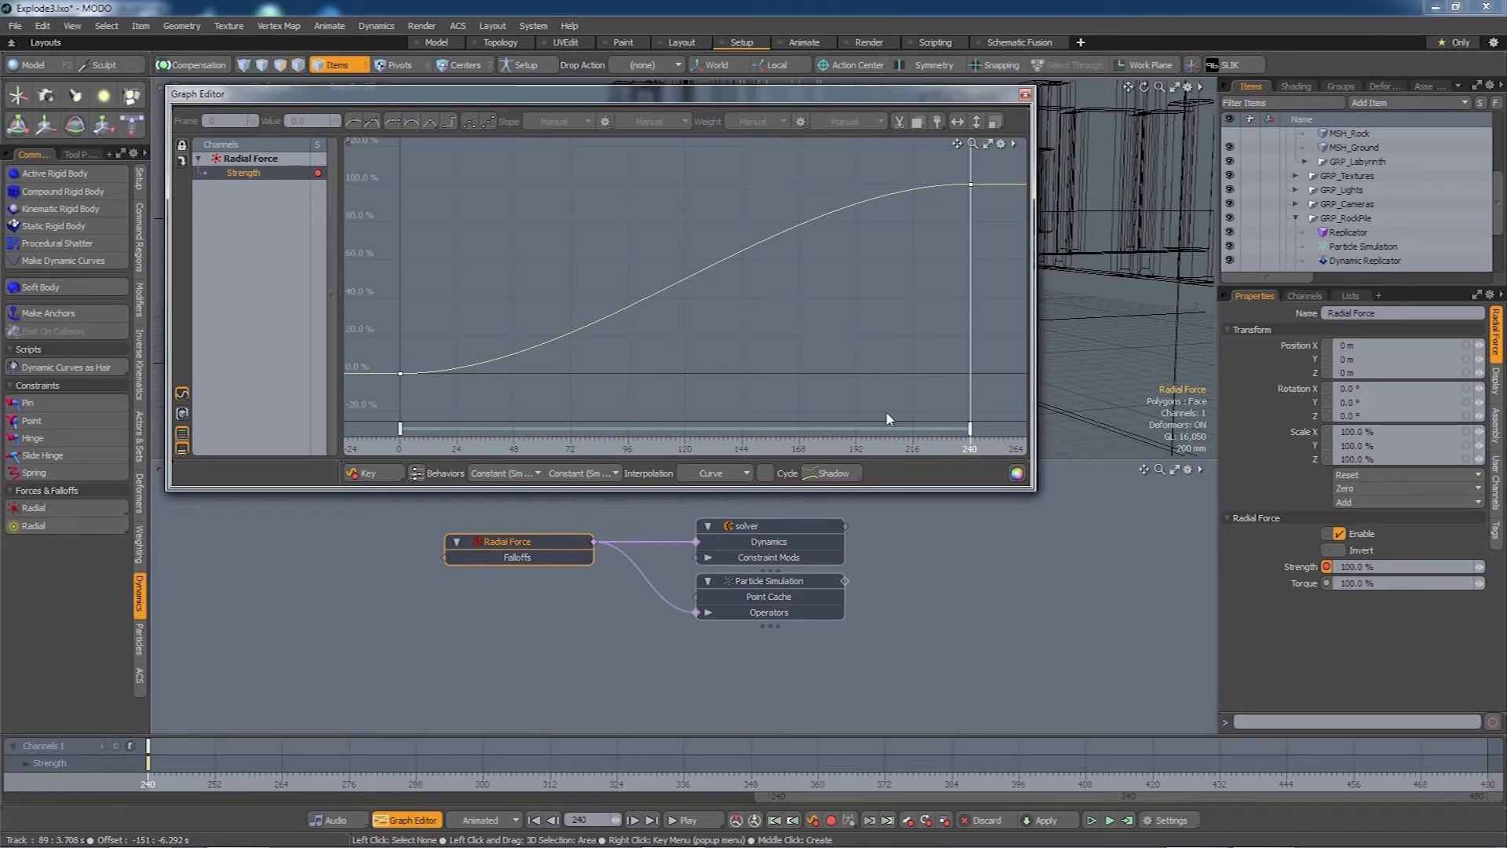
left_click(968, 428)
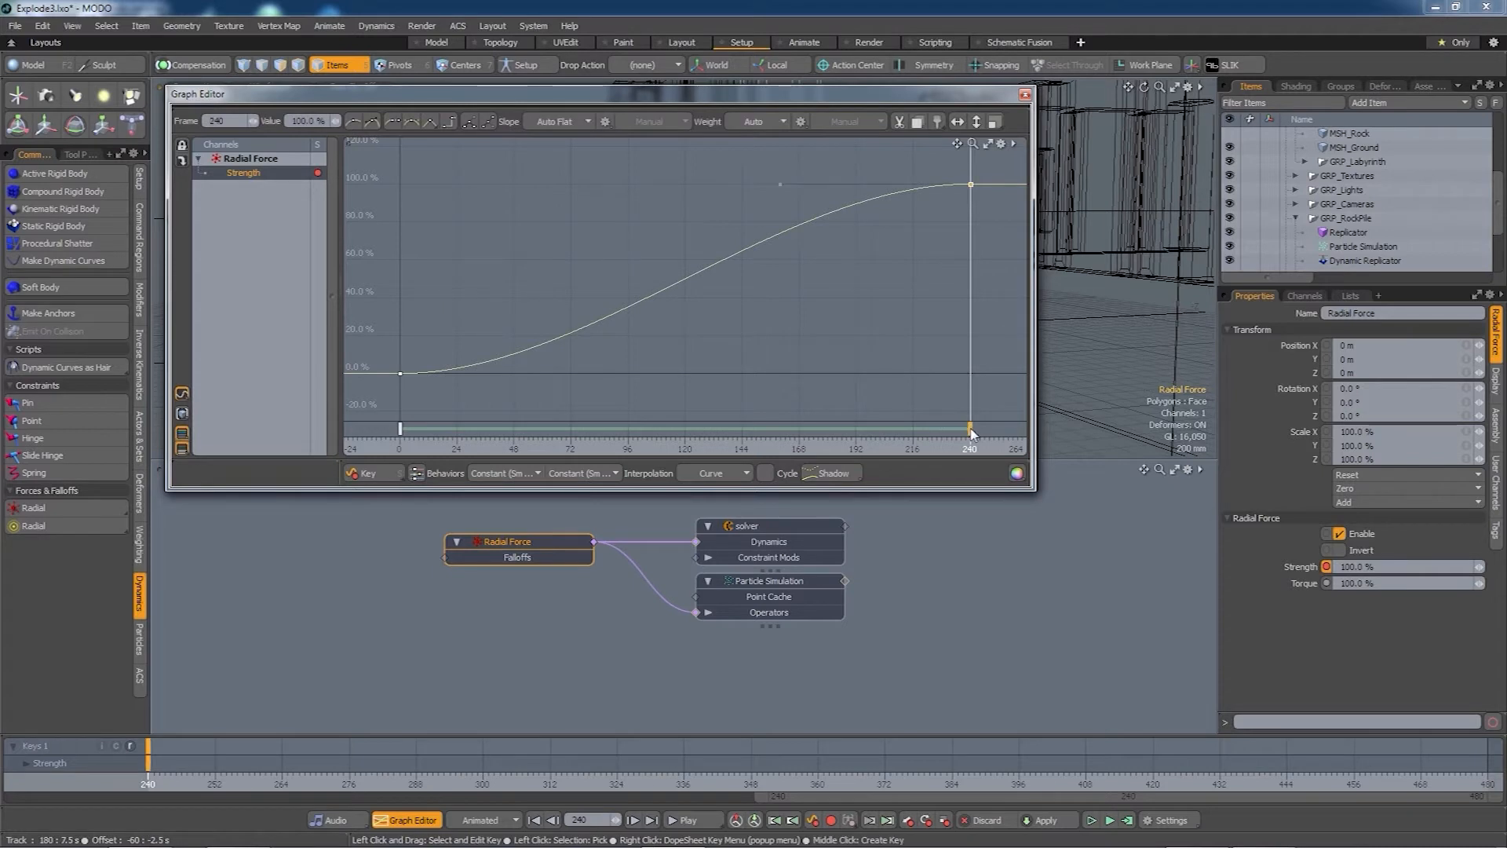
left_click(742, 472)
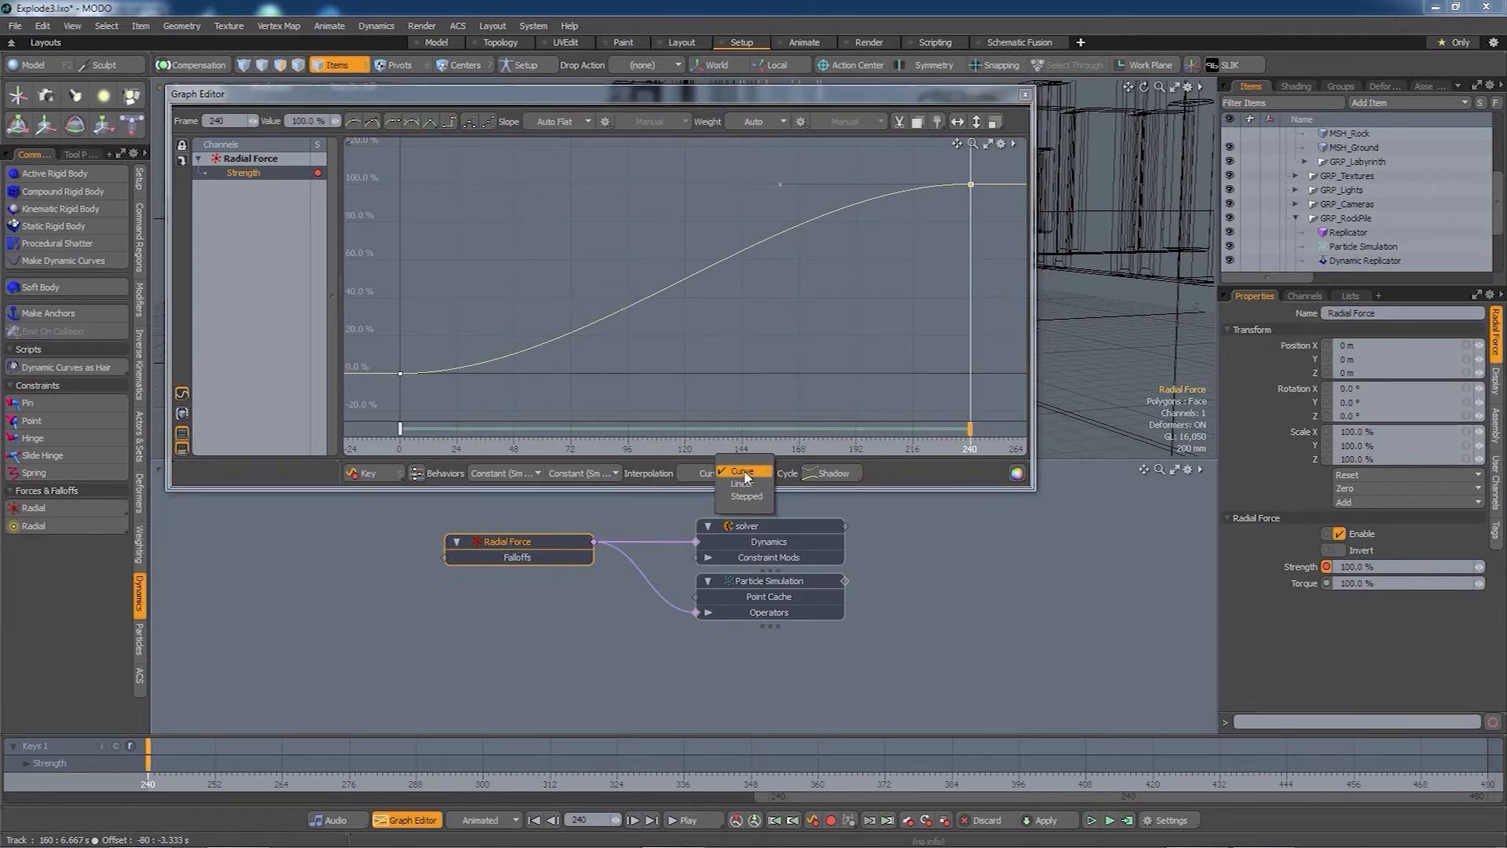
left_click(746, 496)
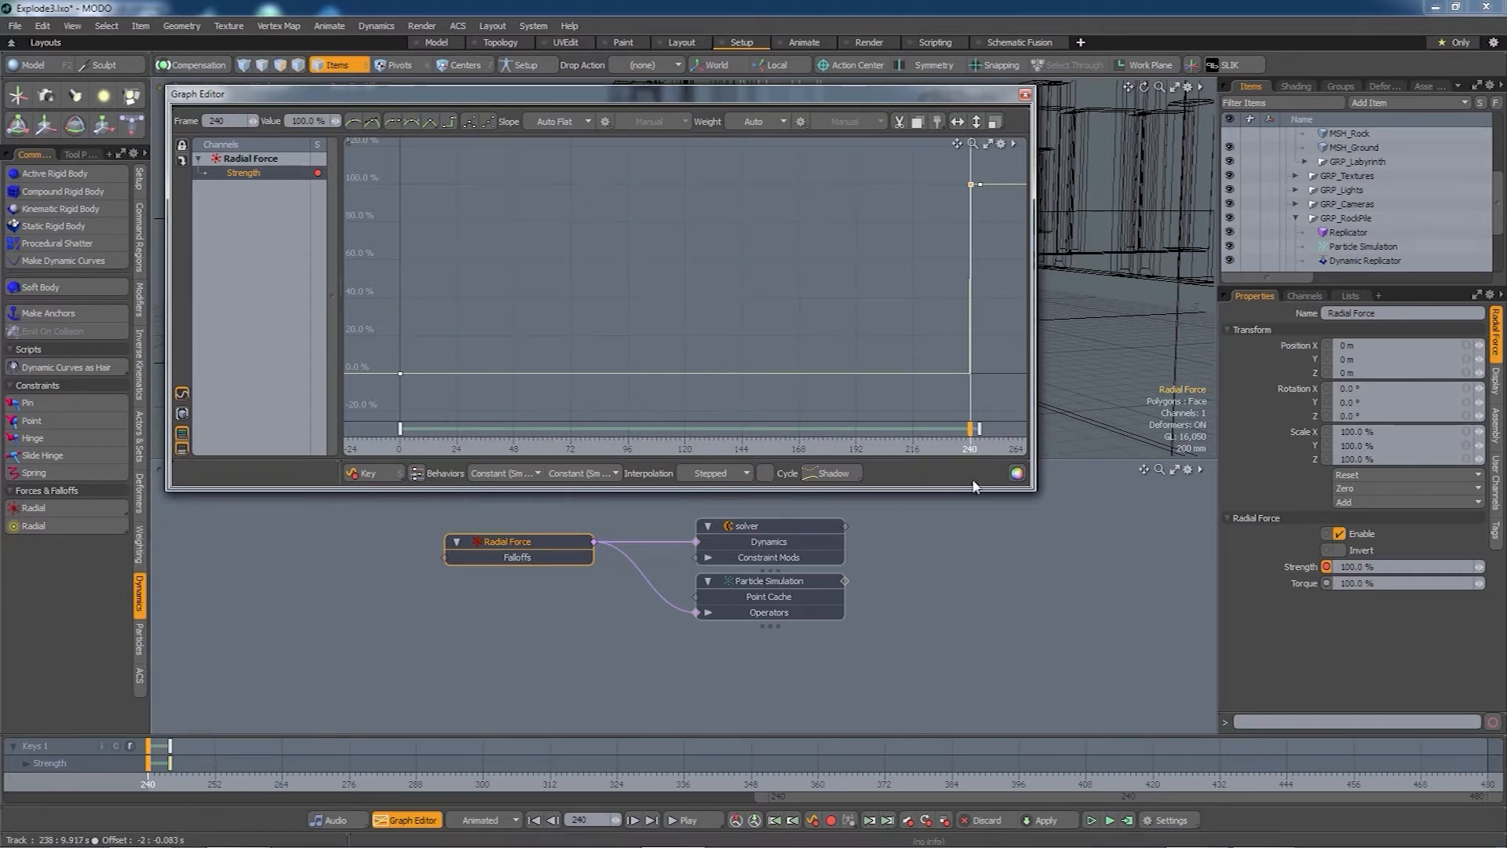
- Set the key at frame 244 to 0% Strength so the pulse drops back
left_click(317, 122)
type("0")
key("Return")
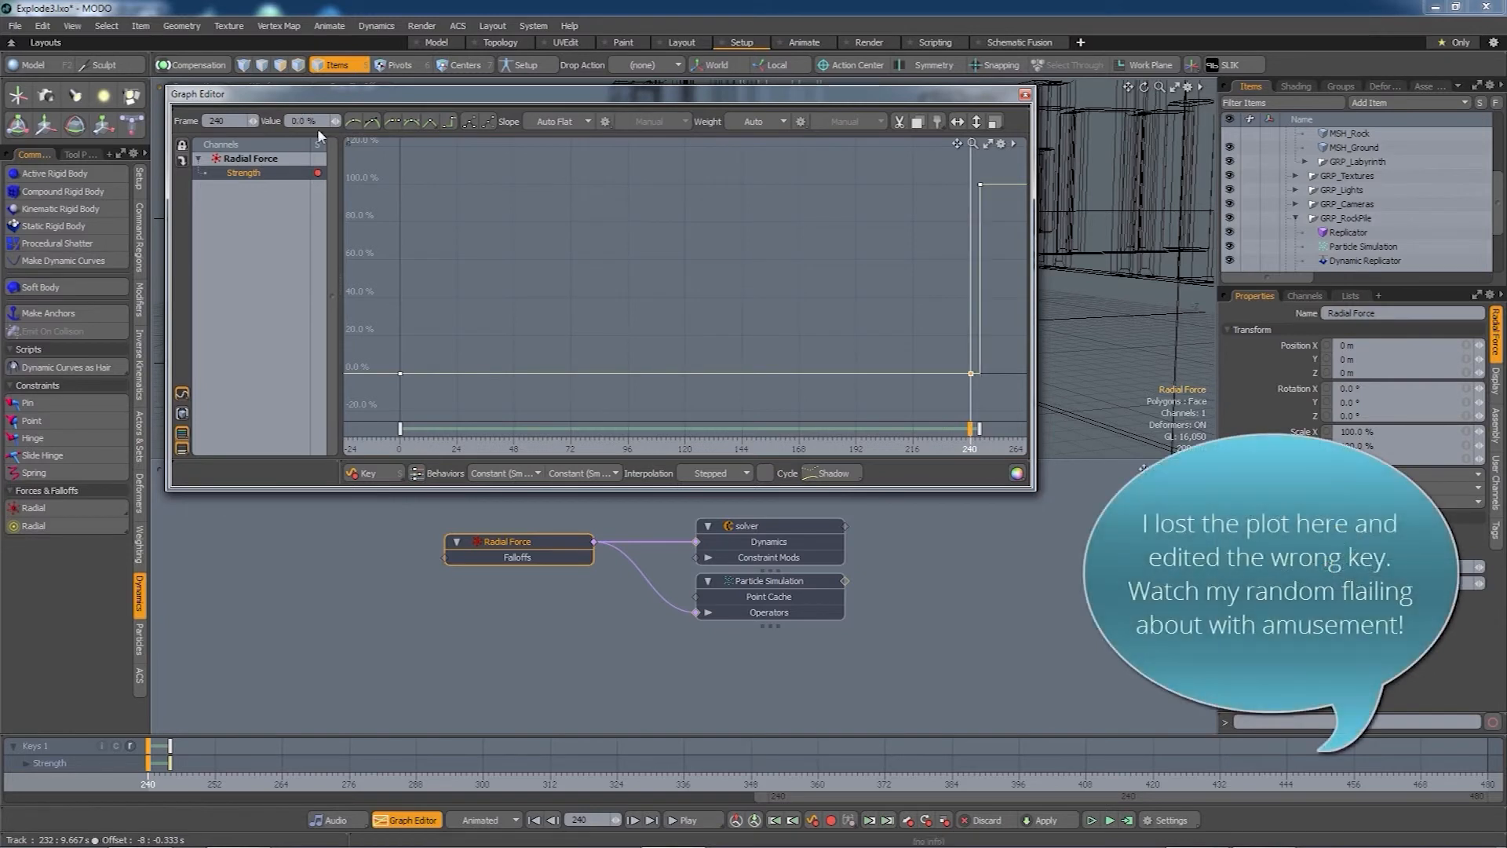
mouse_move(979, 429)
left_mouse_down()
mouse_move(966, 429)
mouse_move(986, 430)
left_mouse_up()
key("ctrl+z")
key("ctrl+z")
key("ctrl+z")
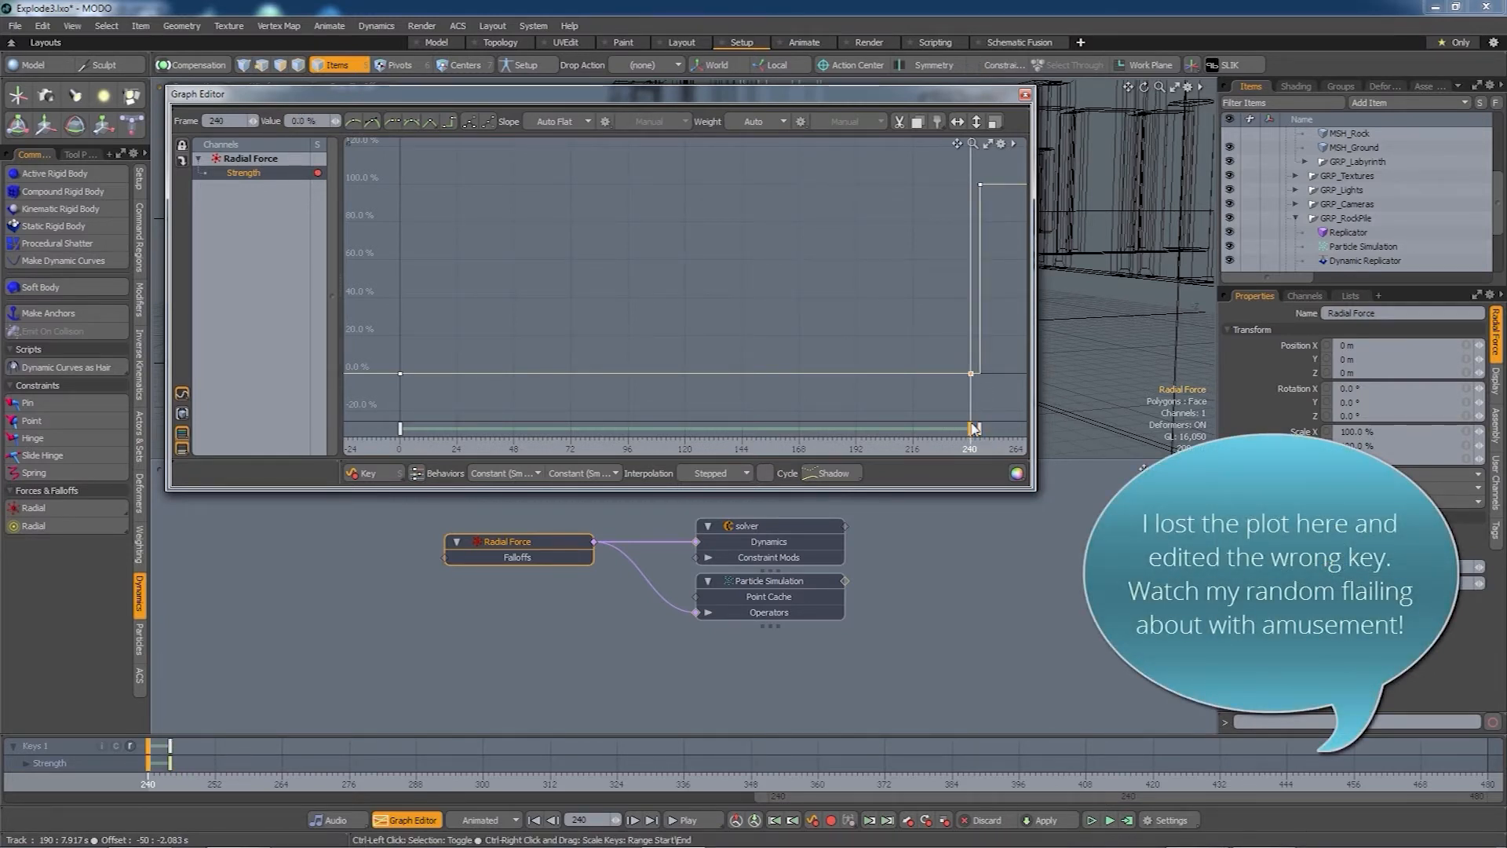
left_click(980, 431)
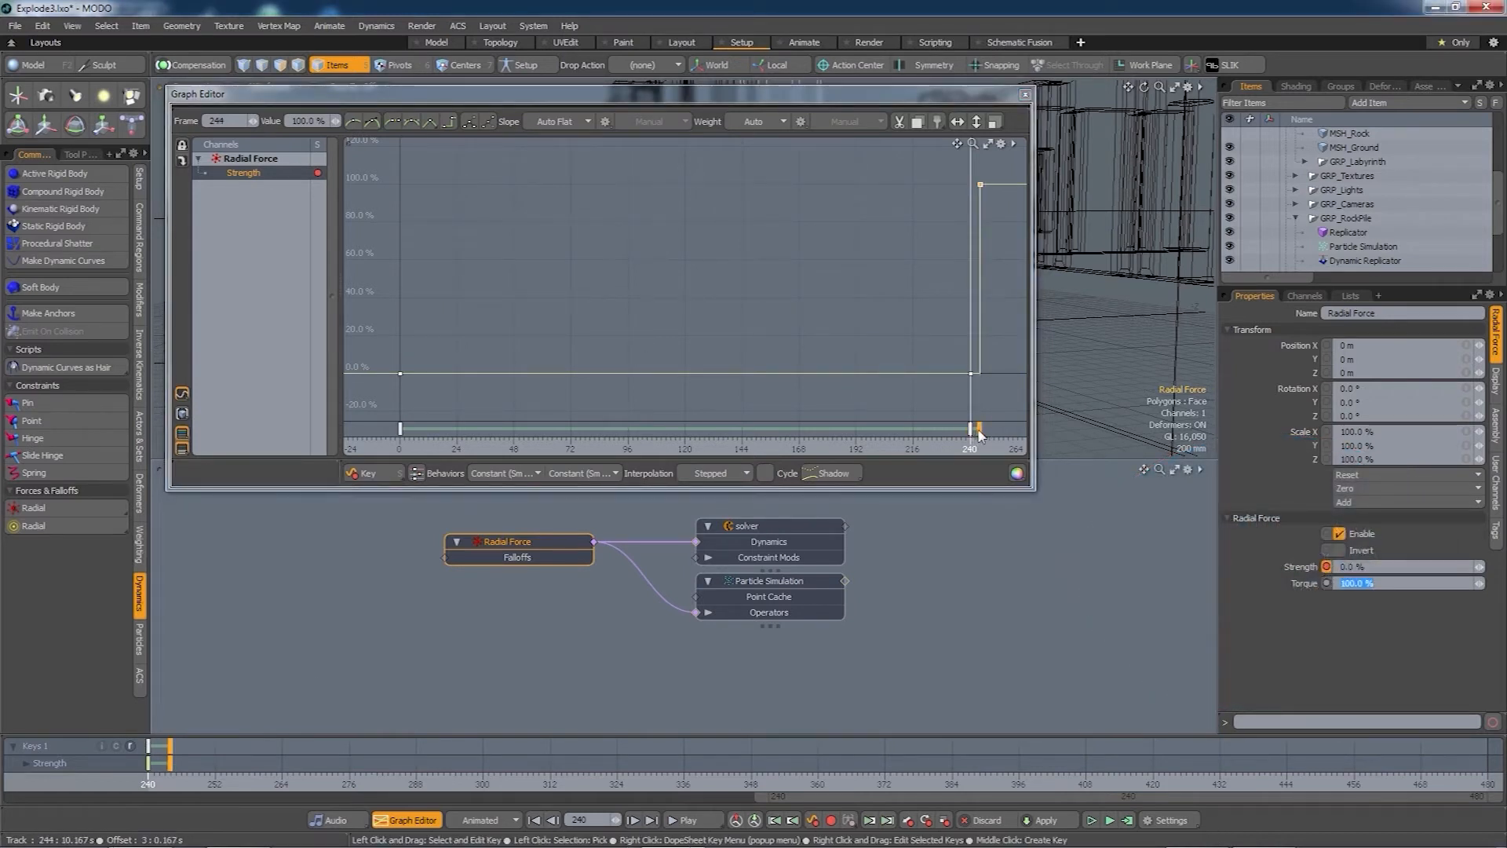
mouse_move(979, 430)
left_mouse_down()
mouse_move(960, 430)
mouse_move(981, 432)
left_mouse_up()
key("ctrl+z")
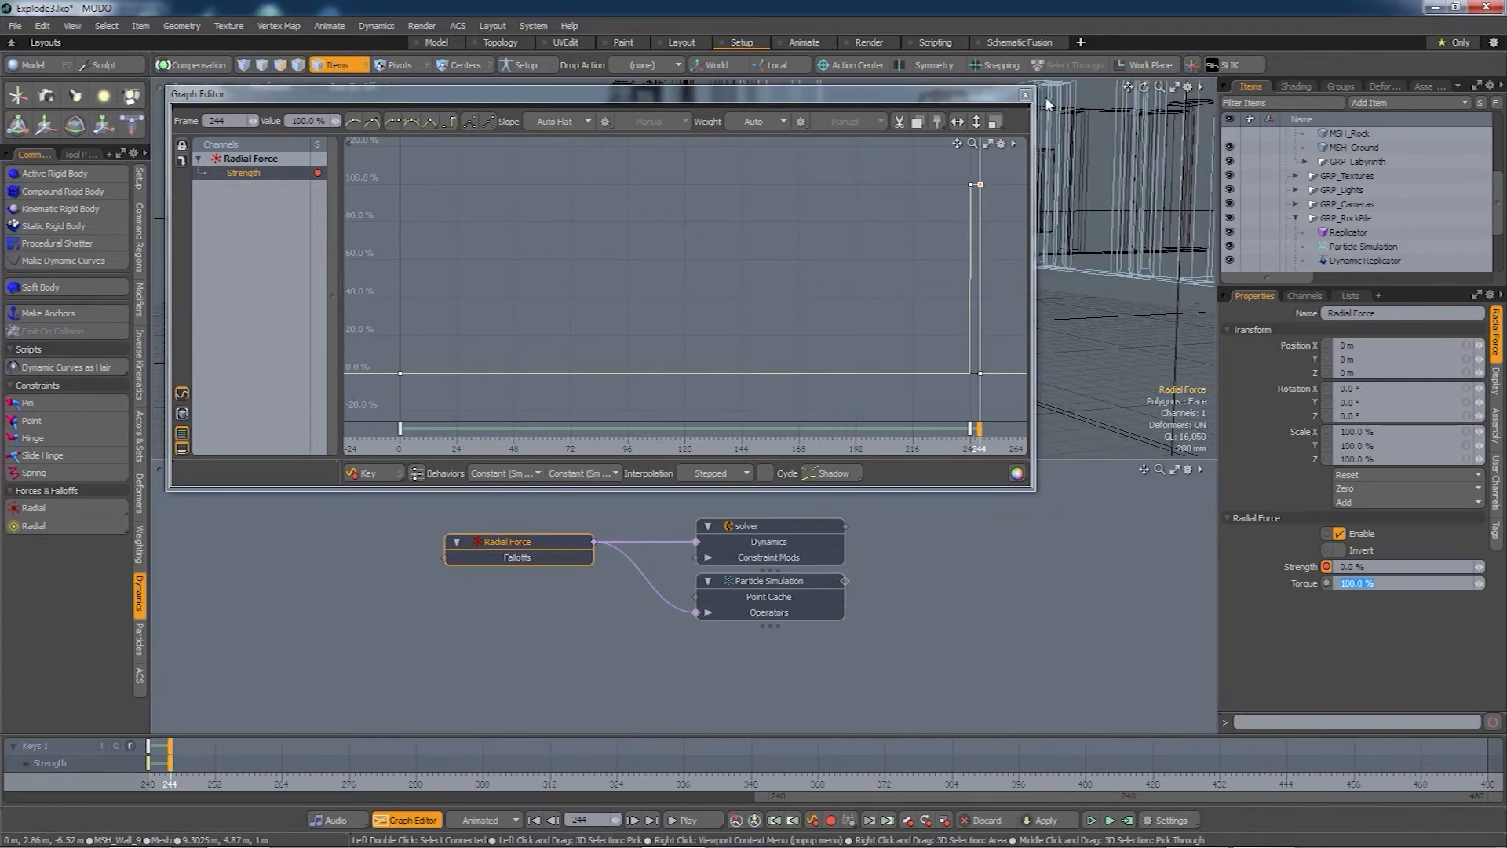
left_click(1025, 94)
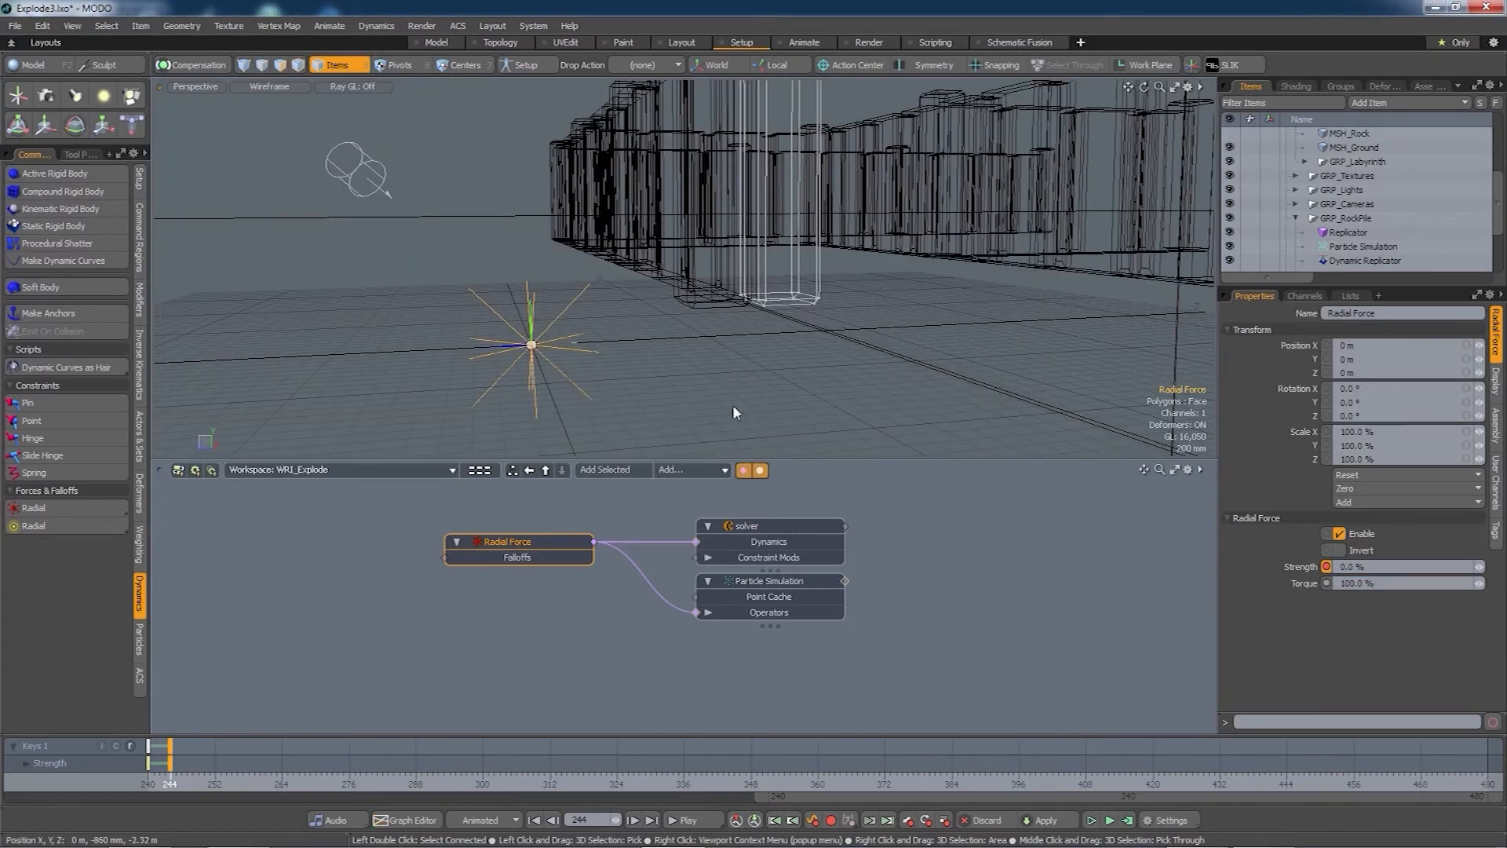
- Compute the particle simulation and scrub past frame 240 to watch the rocks
left_click_drag(743, 407, 740, 410, "alt")
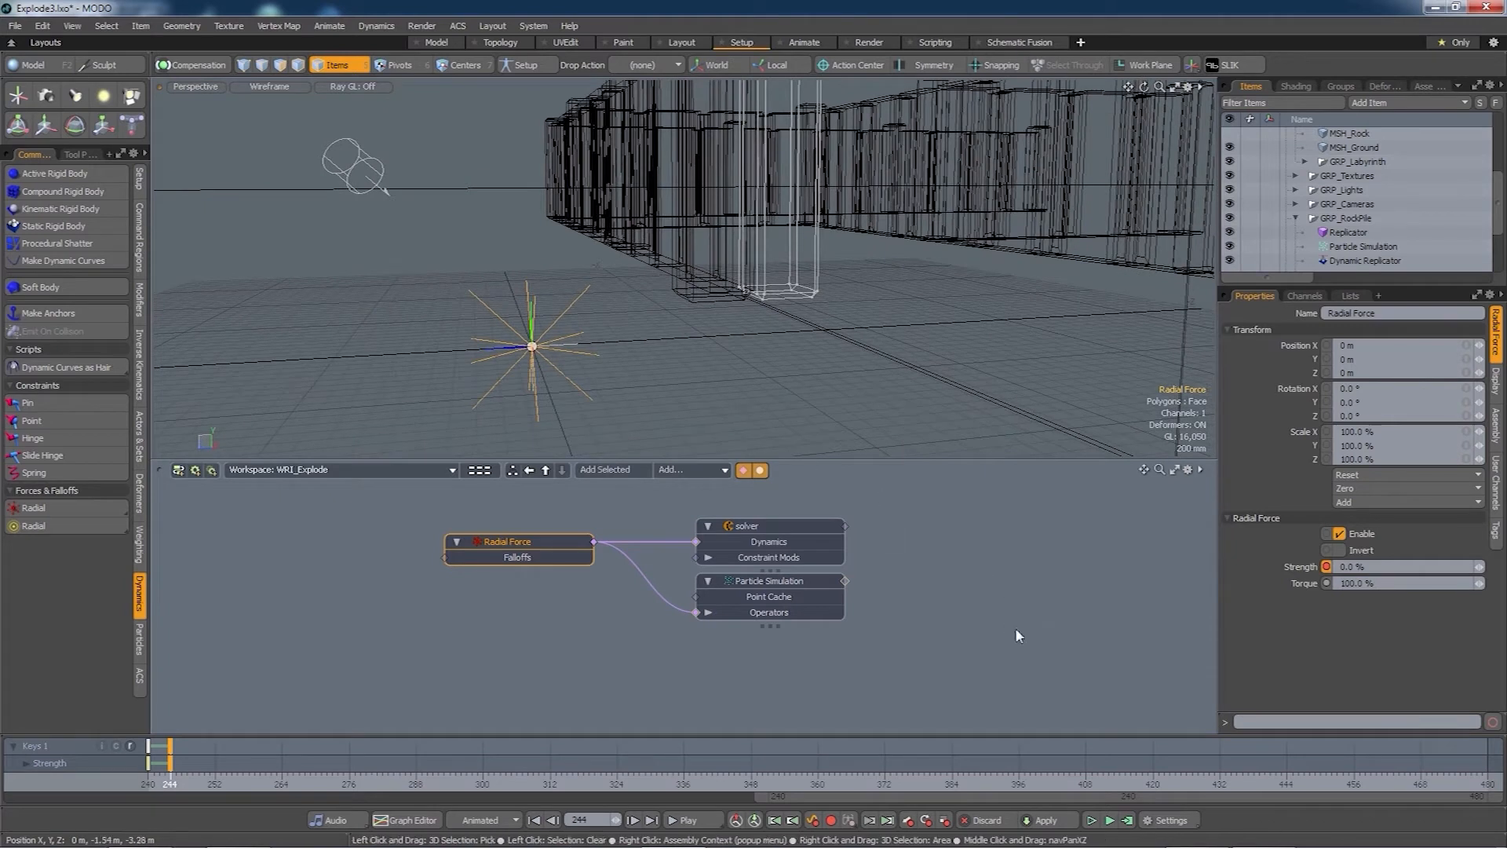
left_click(1128, 821)
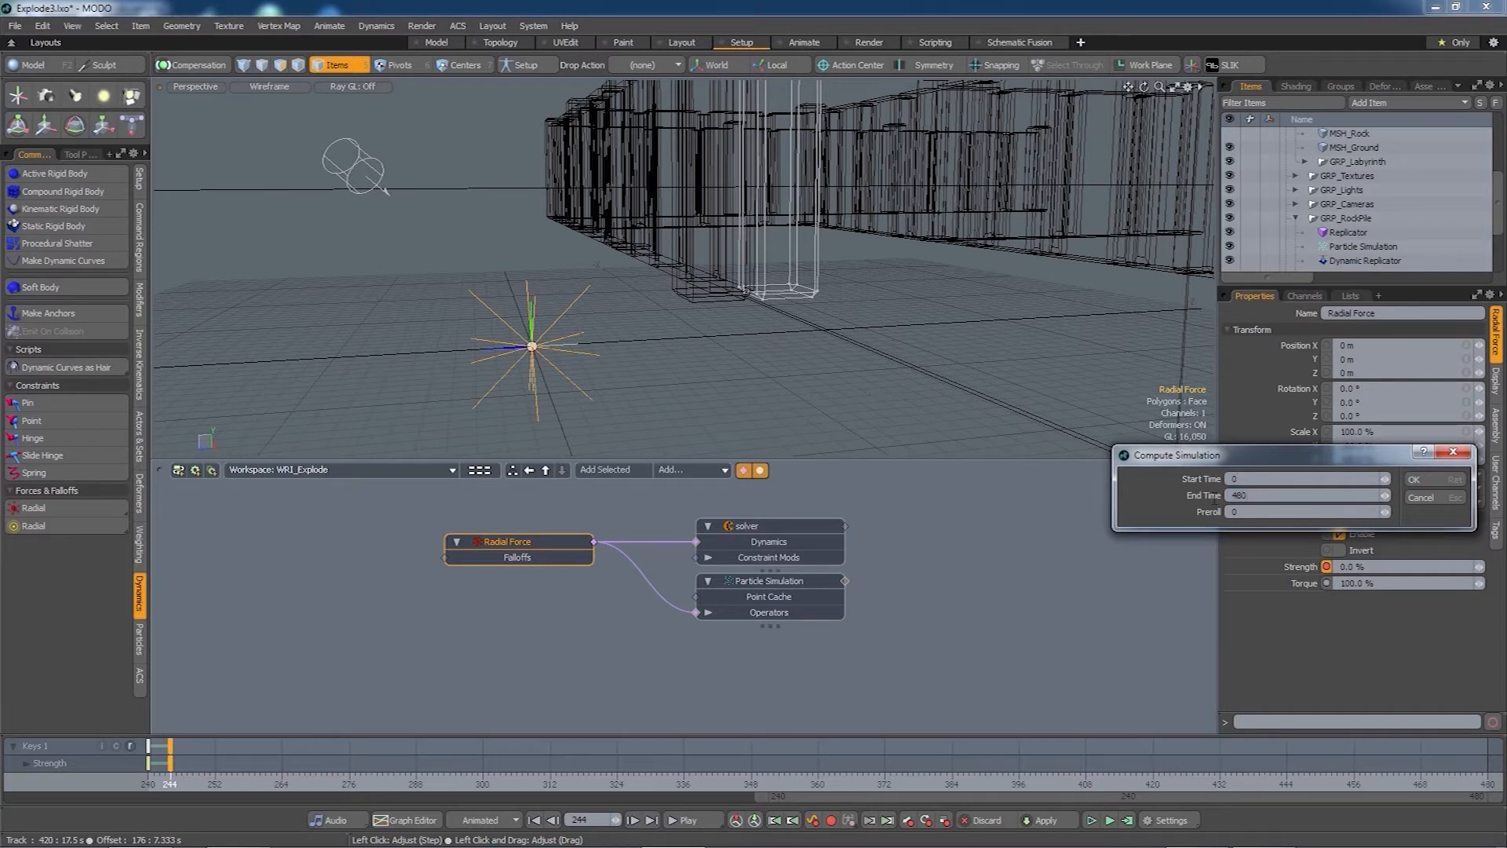
left_click(1414, 479)
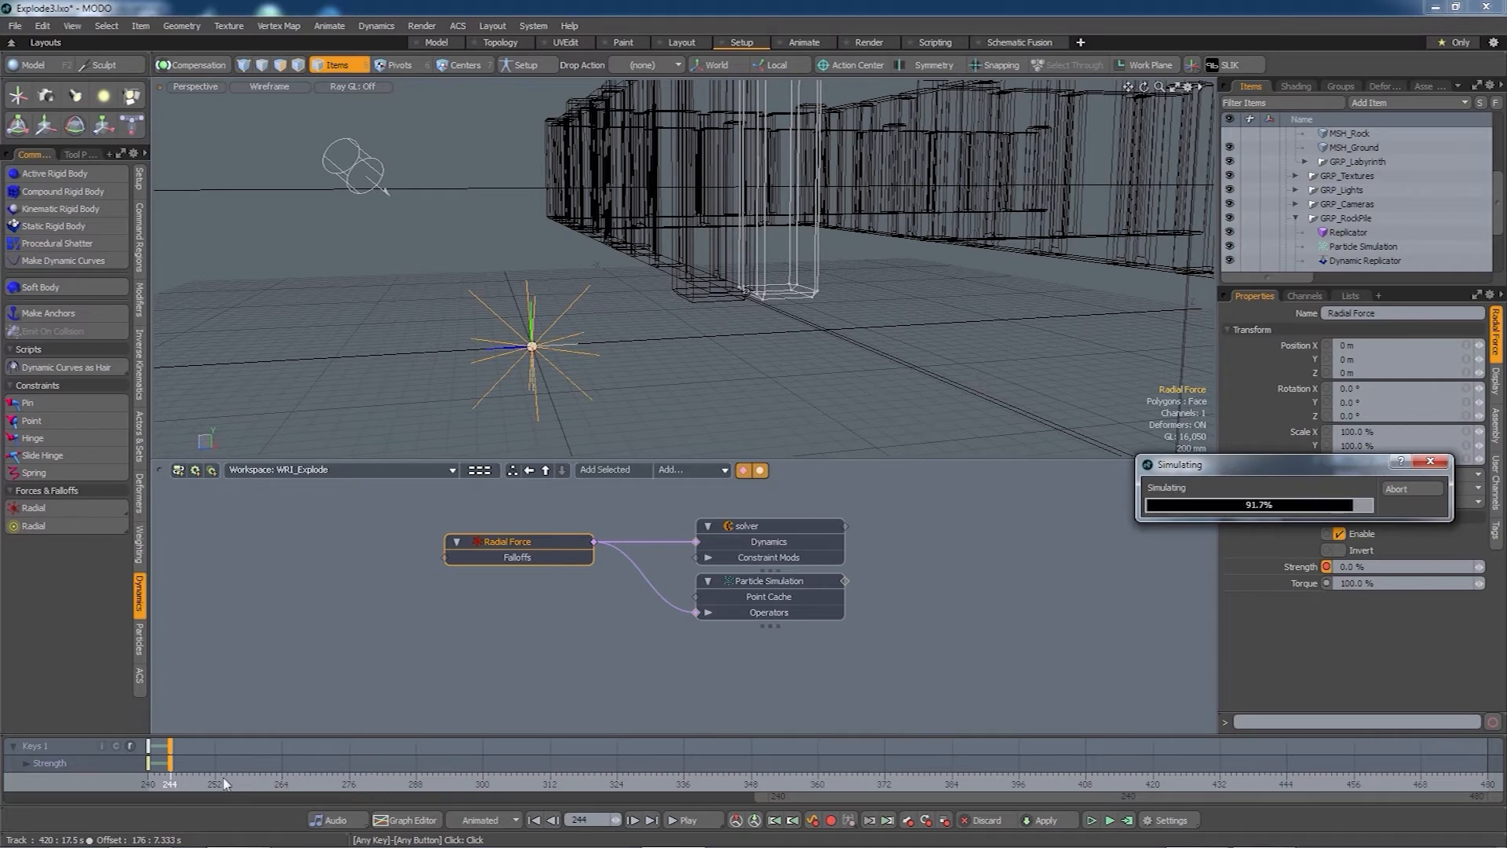
left_click(149, 784)
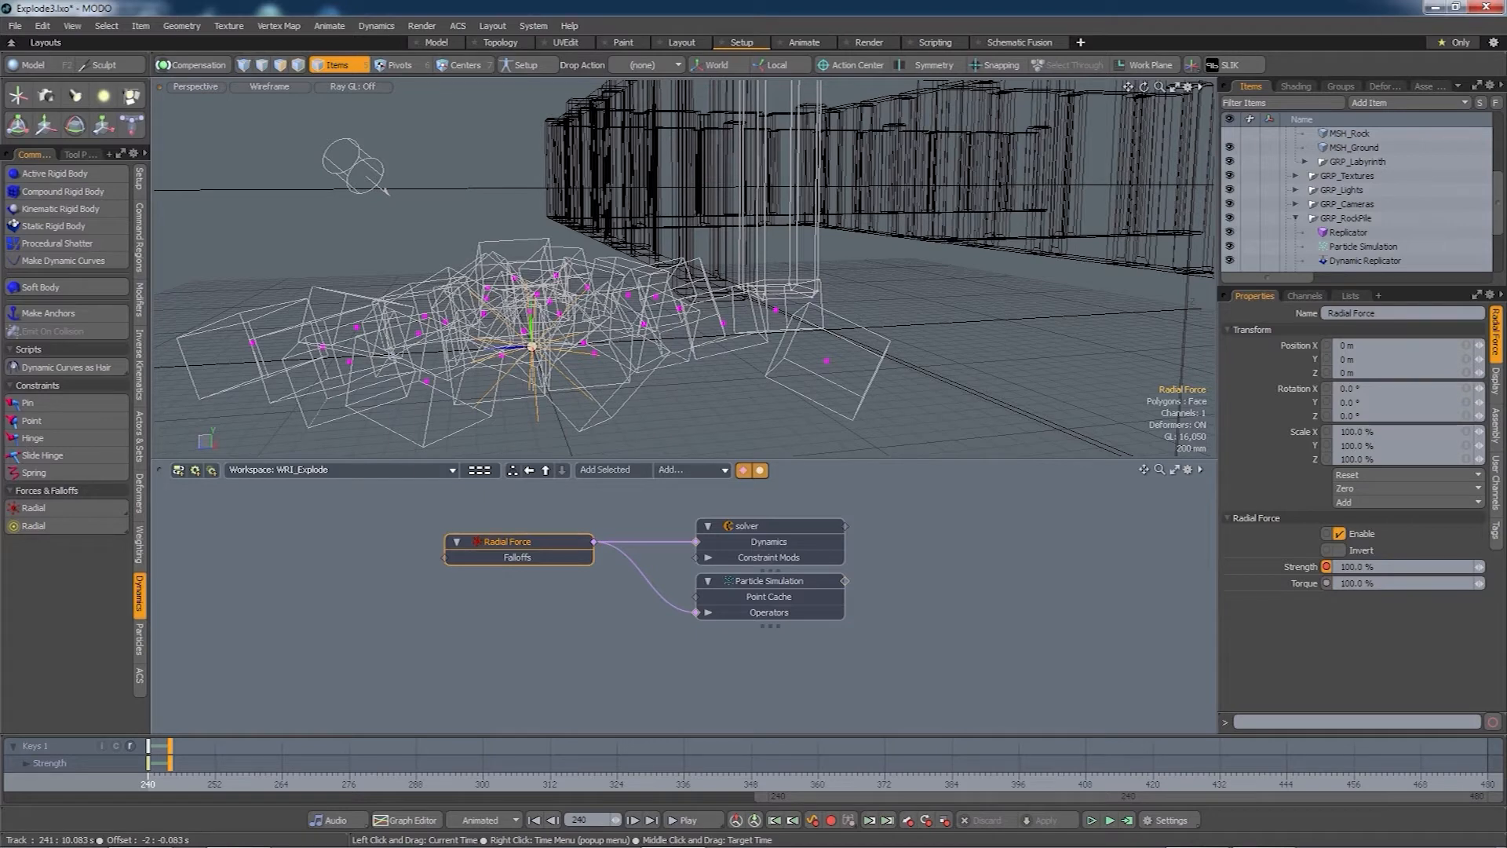
mouse_move(150, 784)
left_mouse_down()
mouse_move(929, 784)
mouse_move(147, 783)
left_mouse_up()
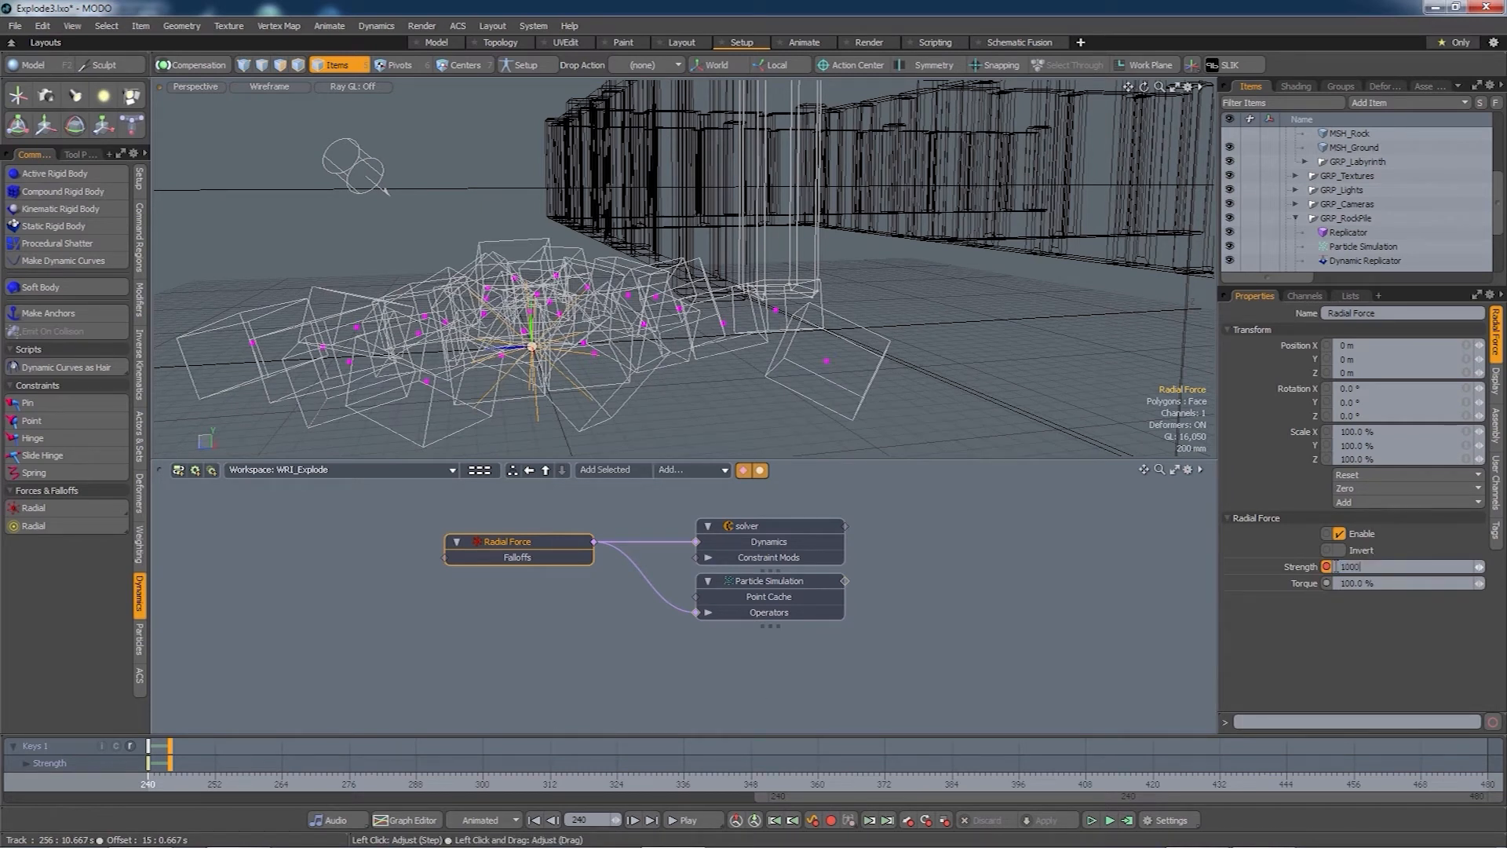
- Commit 1000% Strength, recompute the simulation, and scrub past frame 240 to check the blast
key("Tab")
left_click(1127, 820)
left_click(1415, 483)
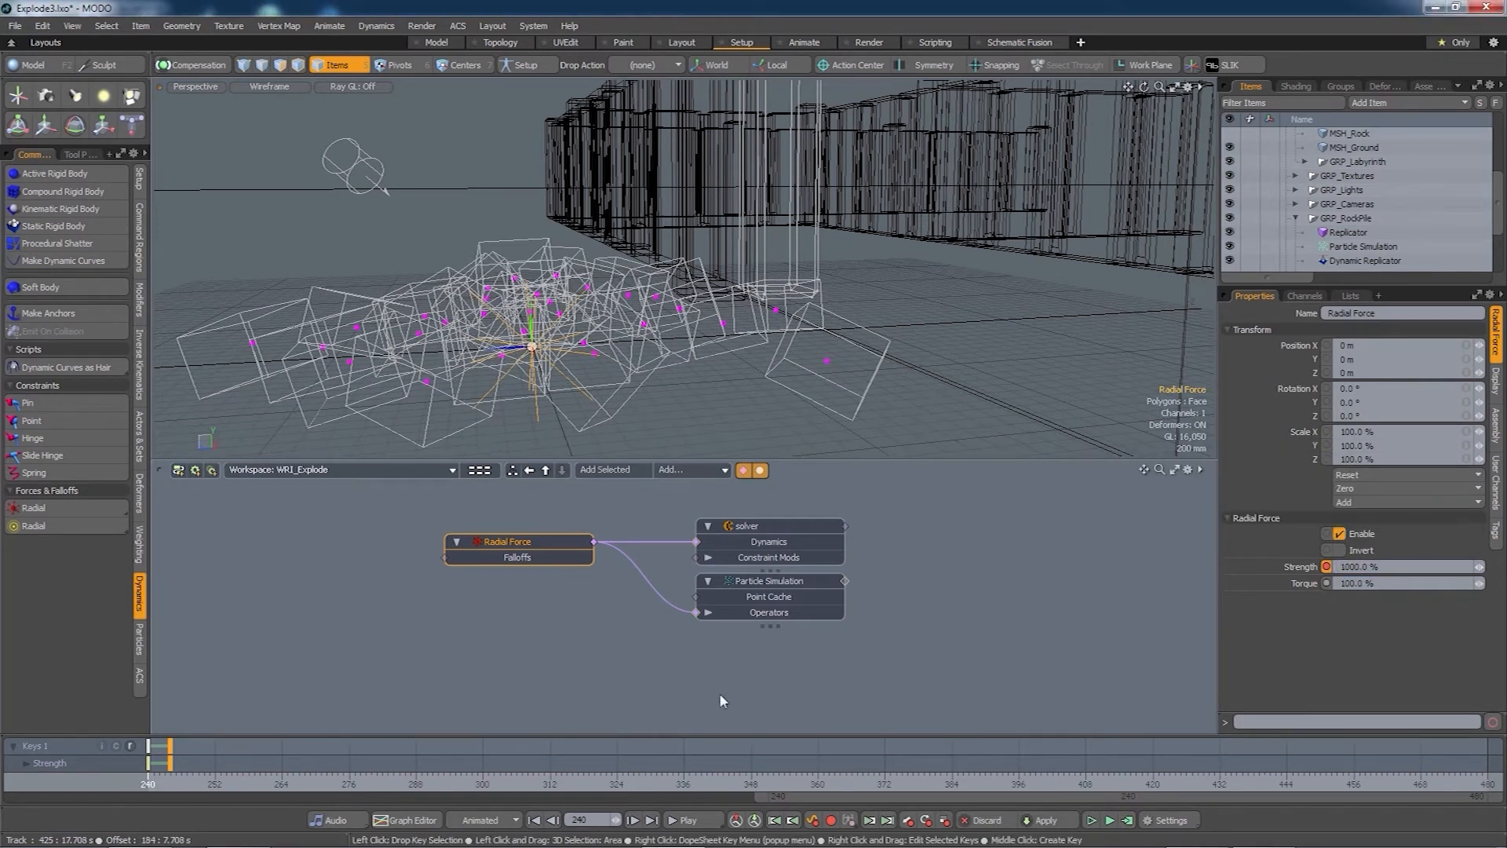
mouse_move(169, 783)
left_mouse_down()
mouse_move(651, 784)
mouse_move(148, 783)
left_mouse_up()
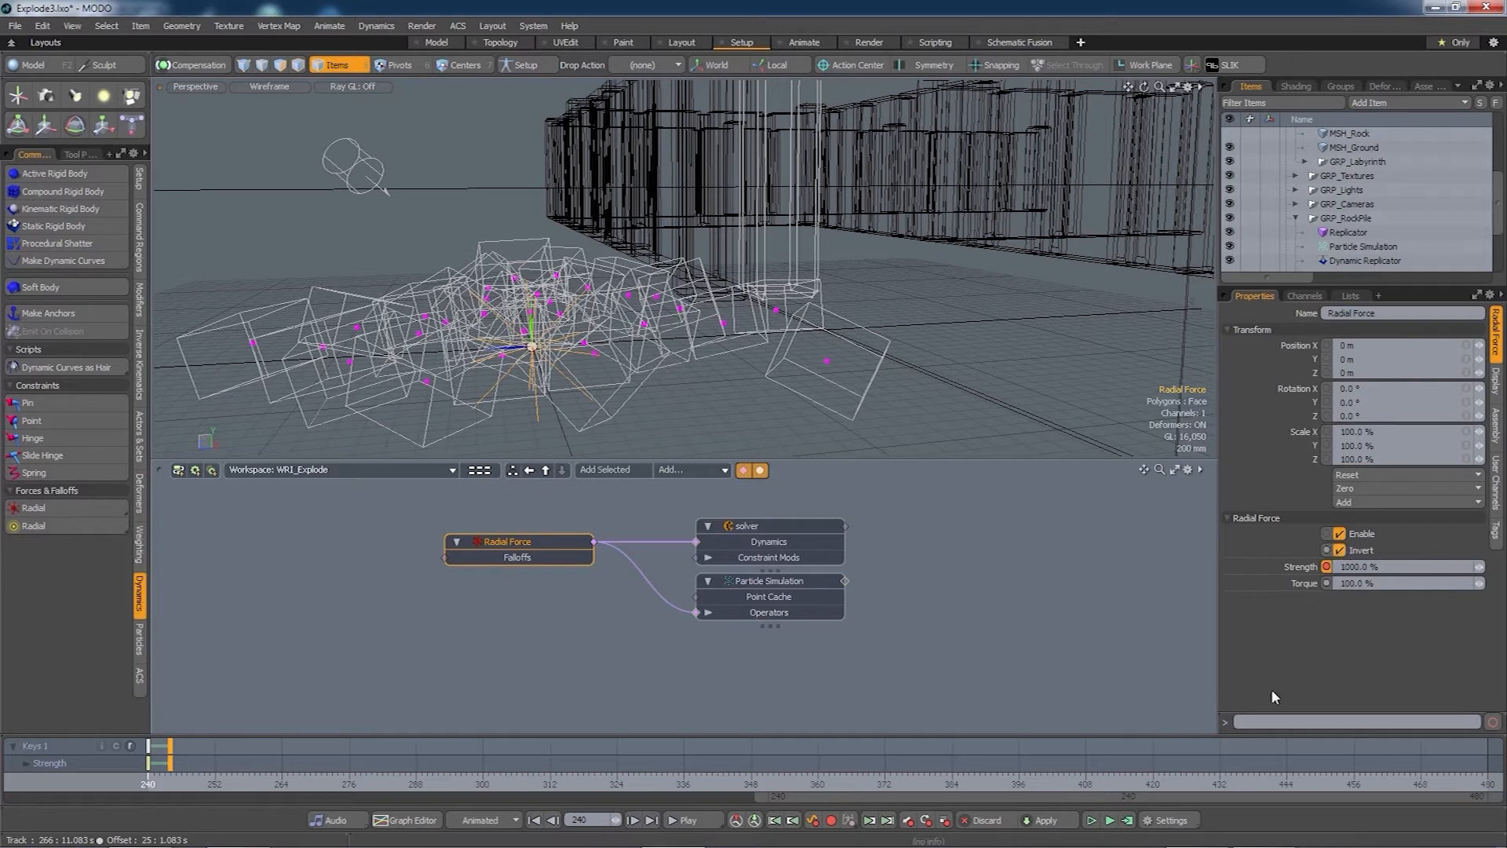
left_click(1133, 818)
left_click(1428, 477)
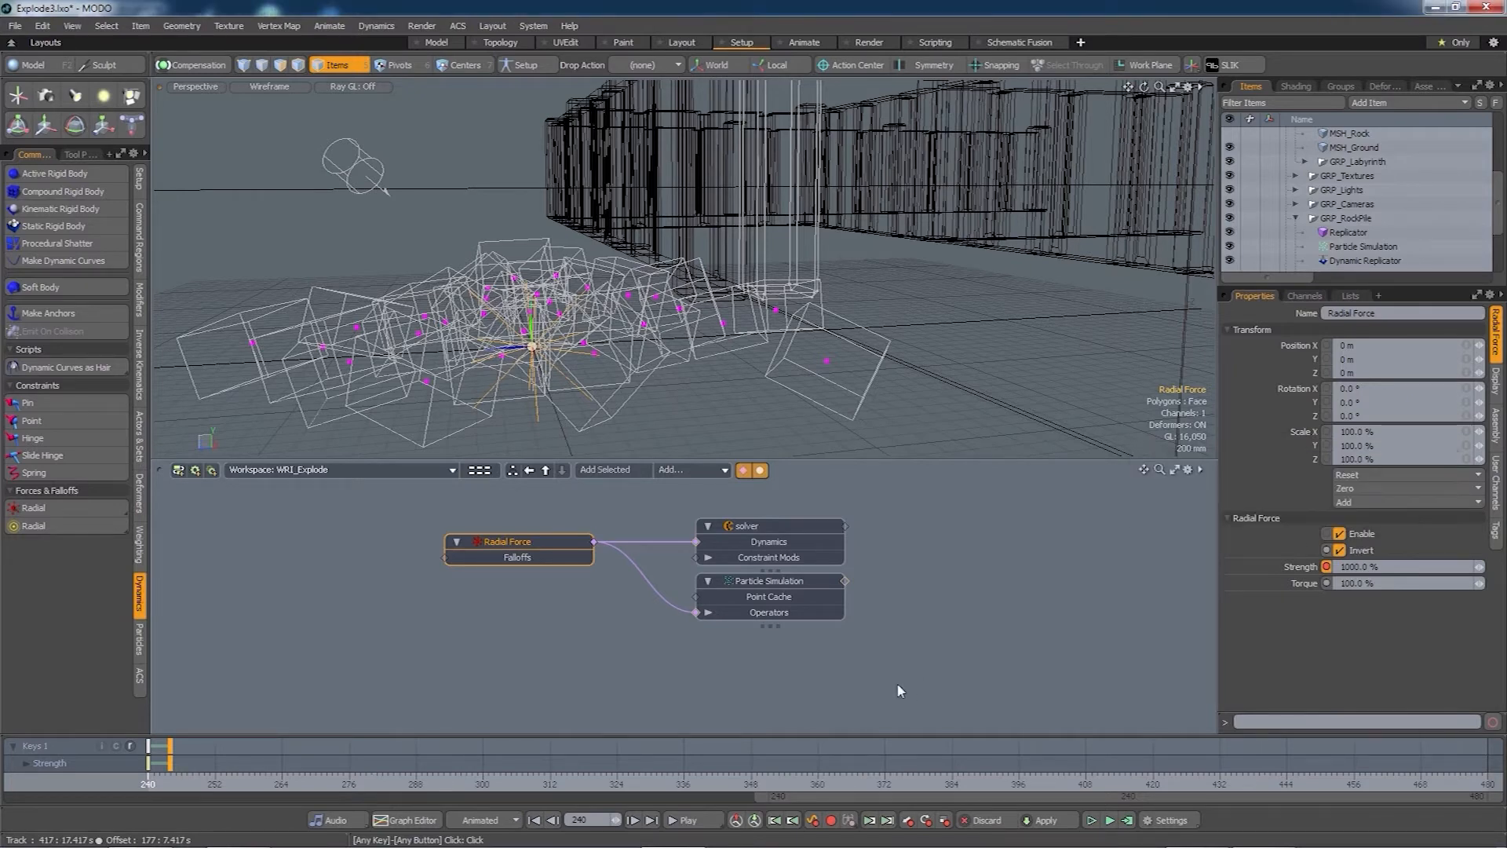
mouse_move(150, 784)
left_mouse_down()
mouse_move(673, 783)
mouse_move(148, 783)
left_mouse_up()
- Raise the Strength at frame 240 to 3000%, recompute, and scrub forward
left_click(1375, 567)
type("2000")
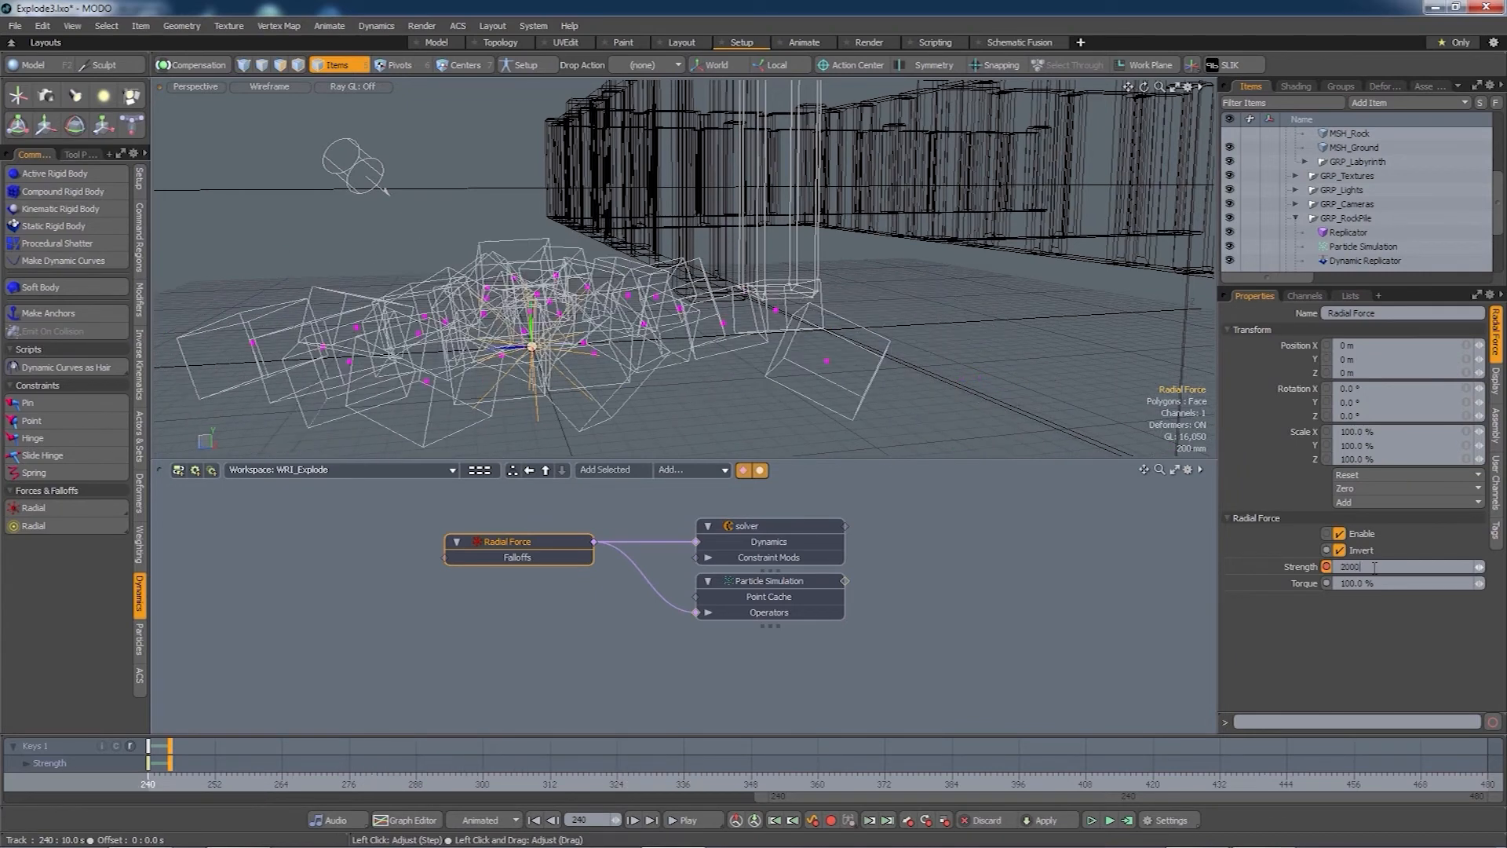
key("Return")
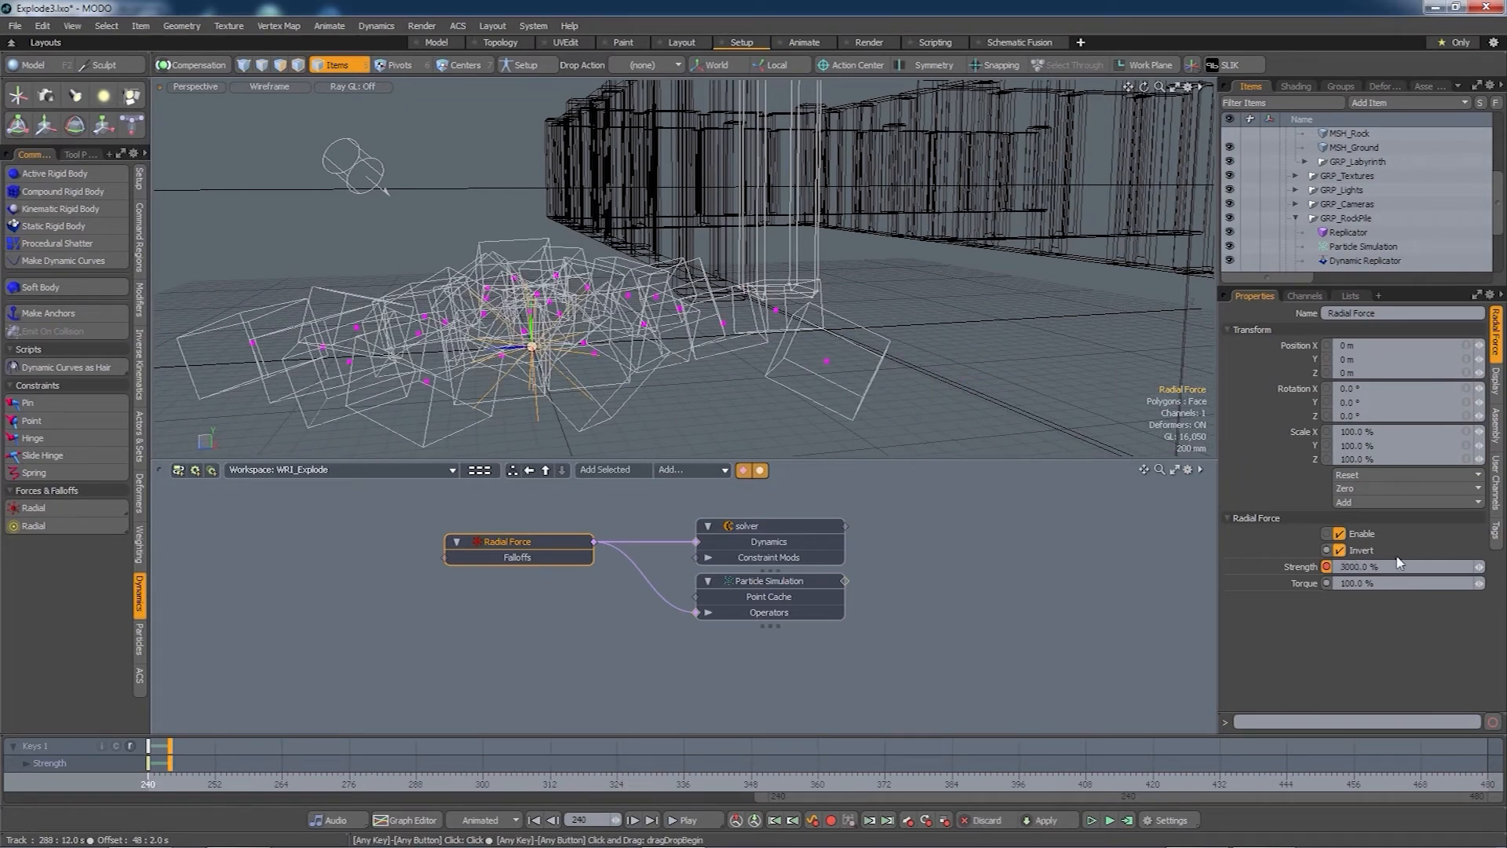
left_click(1125, 823)
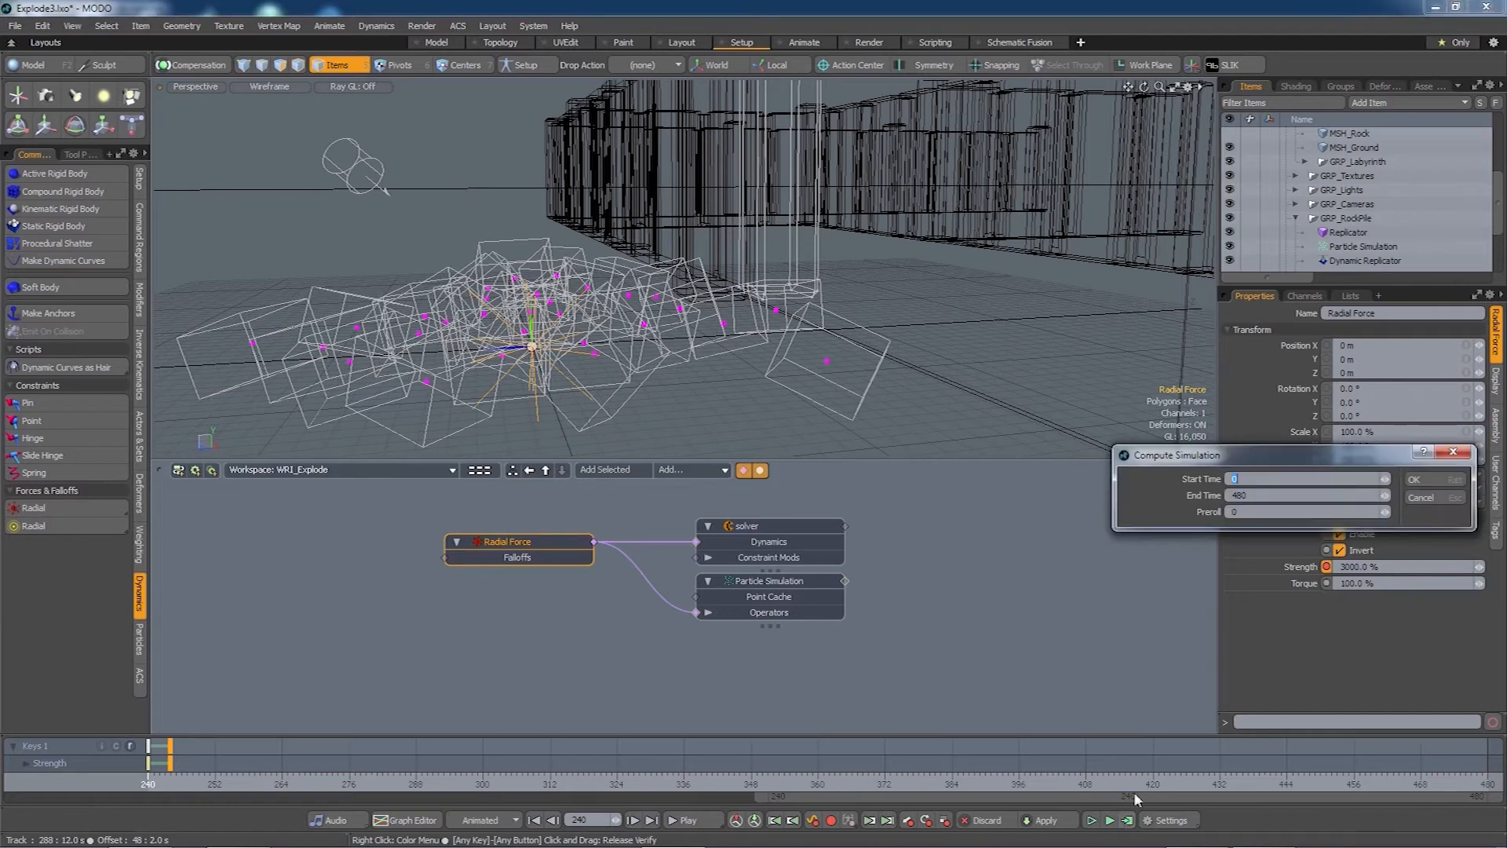
left_click(1411, 475)
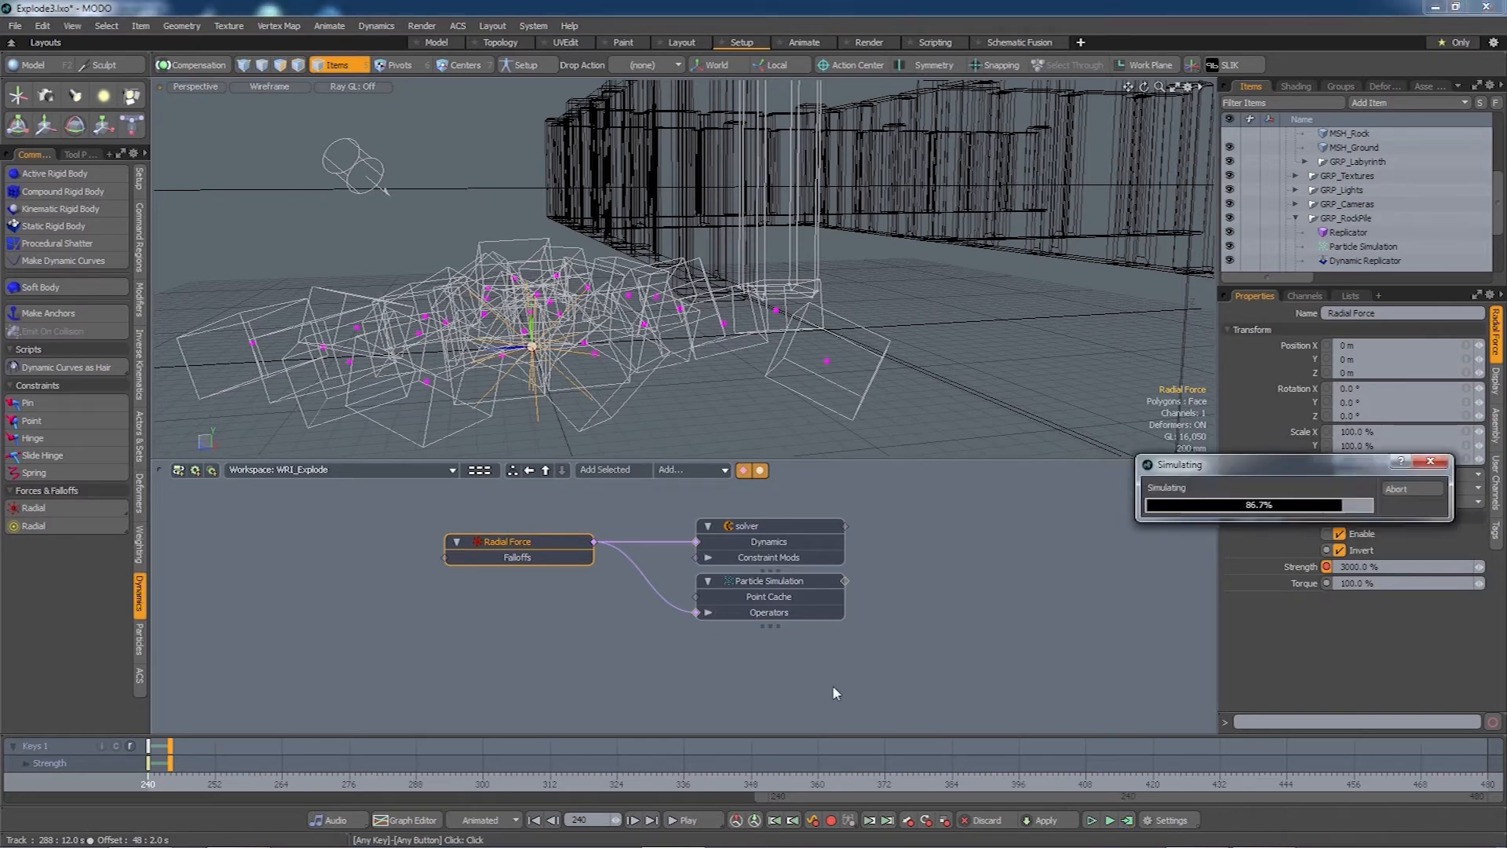
mouse_move(165, 787)
left_mouse_down()
mouse_move(304, 786)
mouse_move(148, 785)
mouse_move(349, 786)
mouse_move(148, 785)
left_mouse_up()
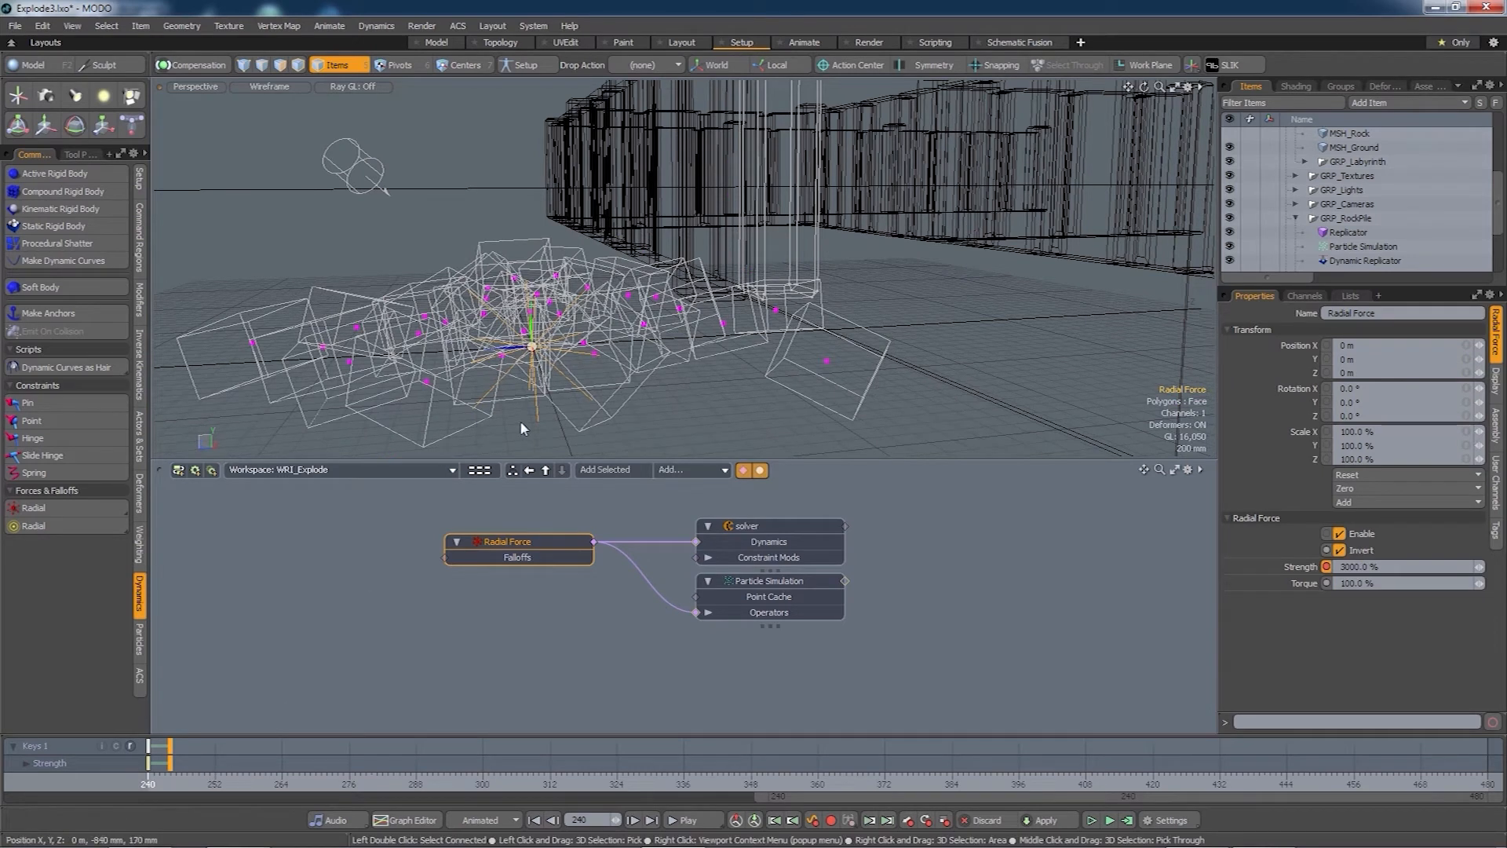
- Raise the Radial Force to 1.05 m in Z
double_click(518, 540)
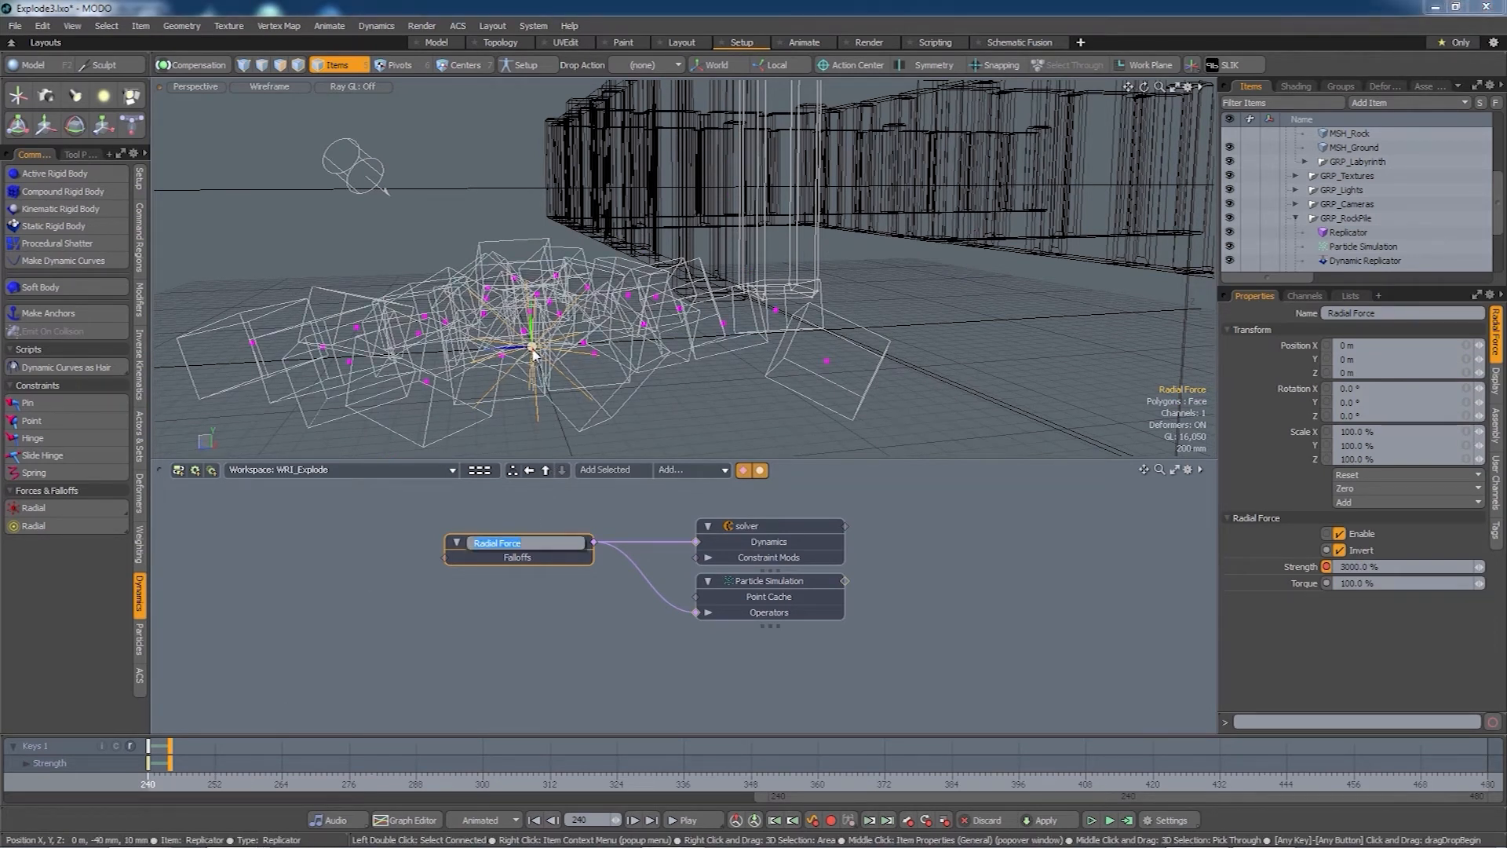
left_click(584, 650)
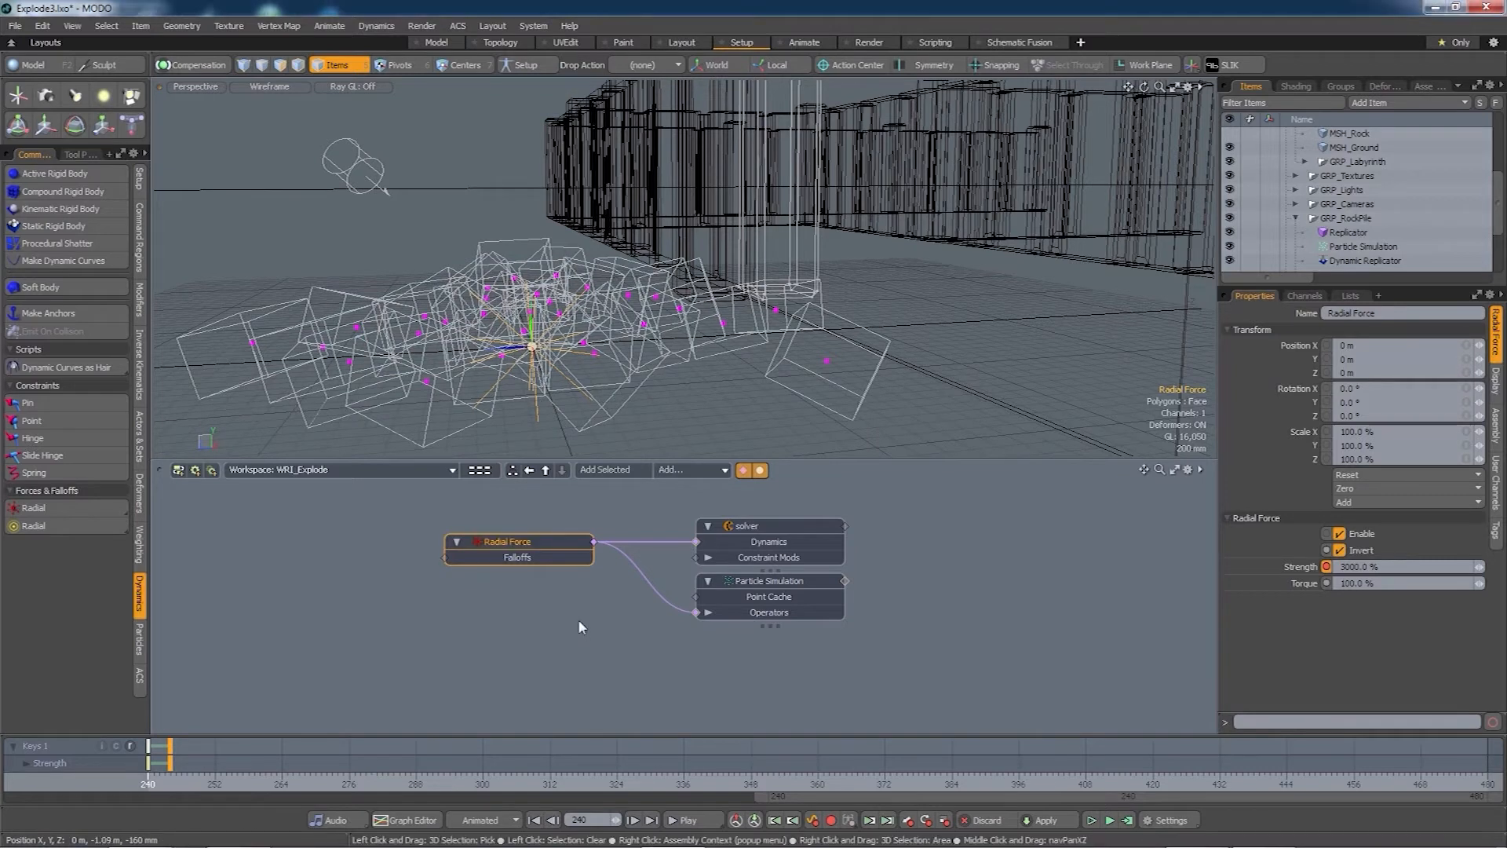
key("y")
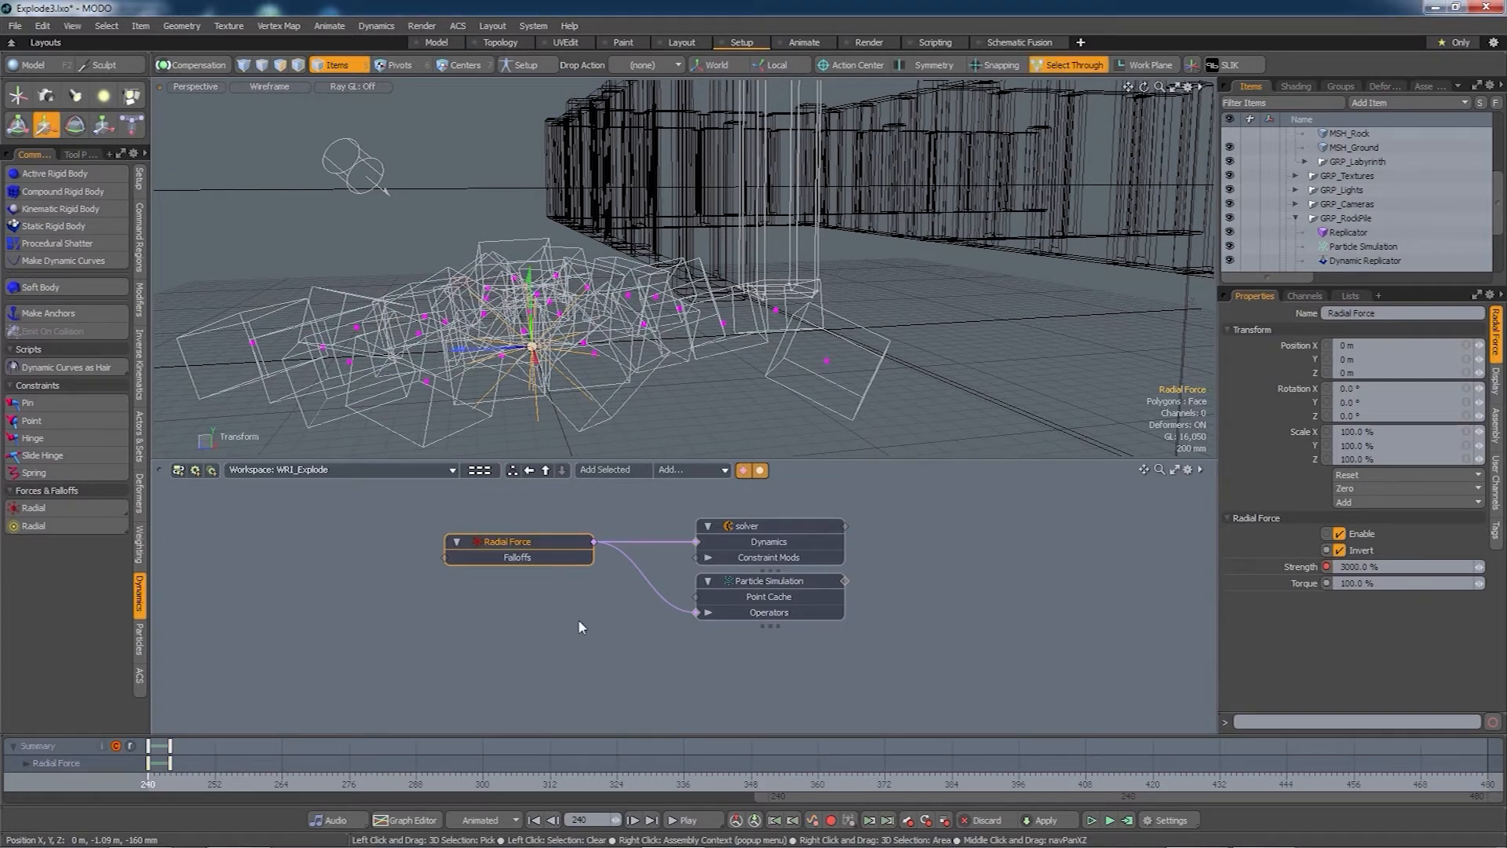
left_click_drag(489, 356, 403, 360)
- Recompute the simulation over frames 0–480 and scrub to watch the rocks scatter
left_click_drag(692, 362, 645, 343, "alt")
left_click_drag(691, 400, 694, 422, "alt")
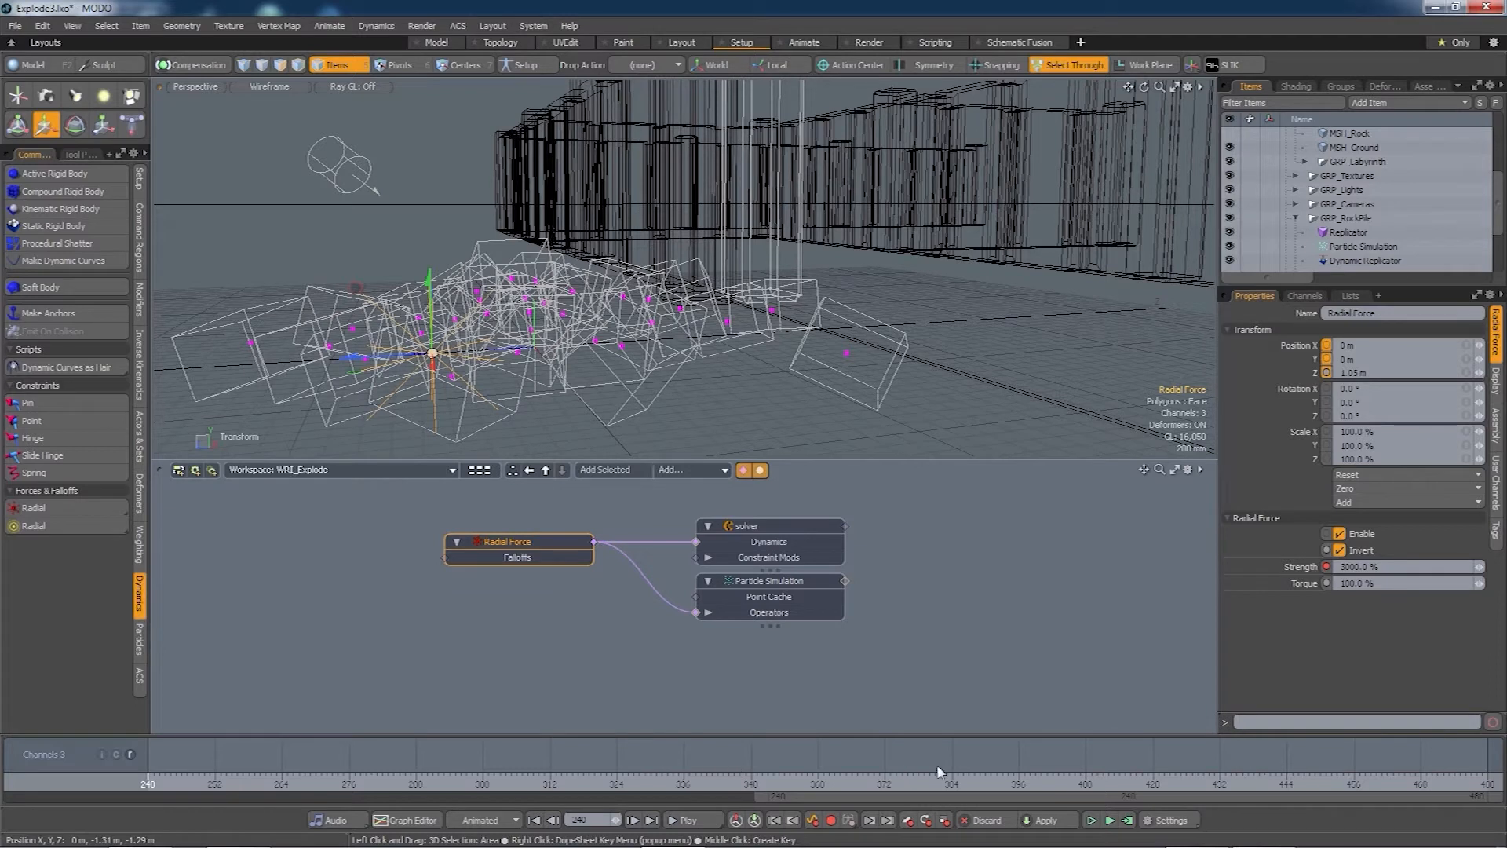
left_click(1127, 821)
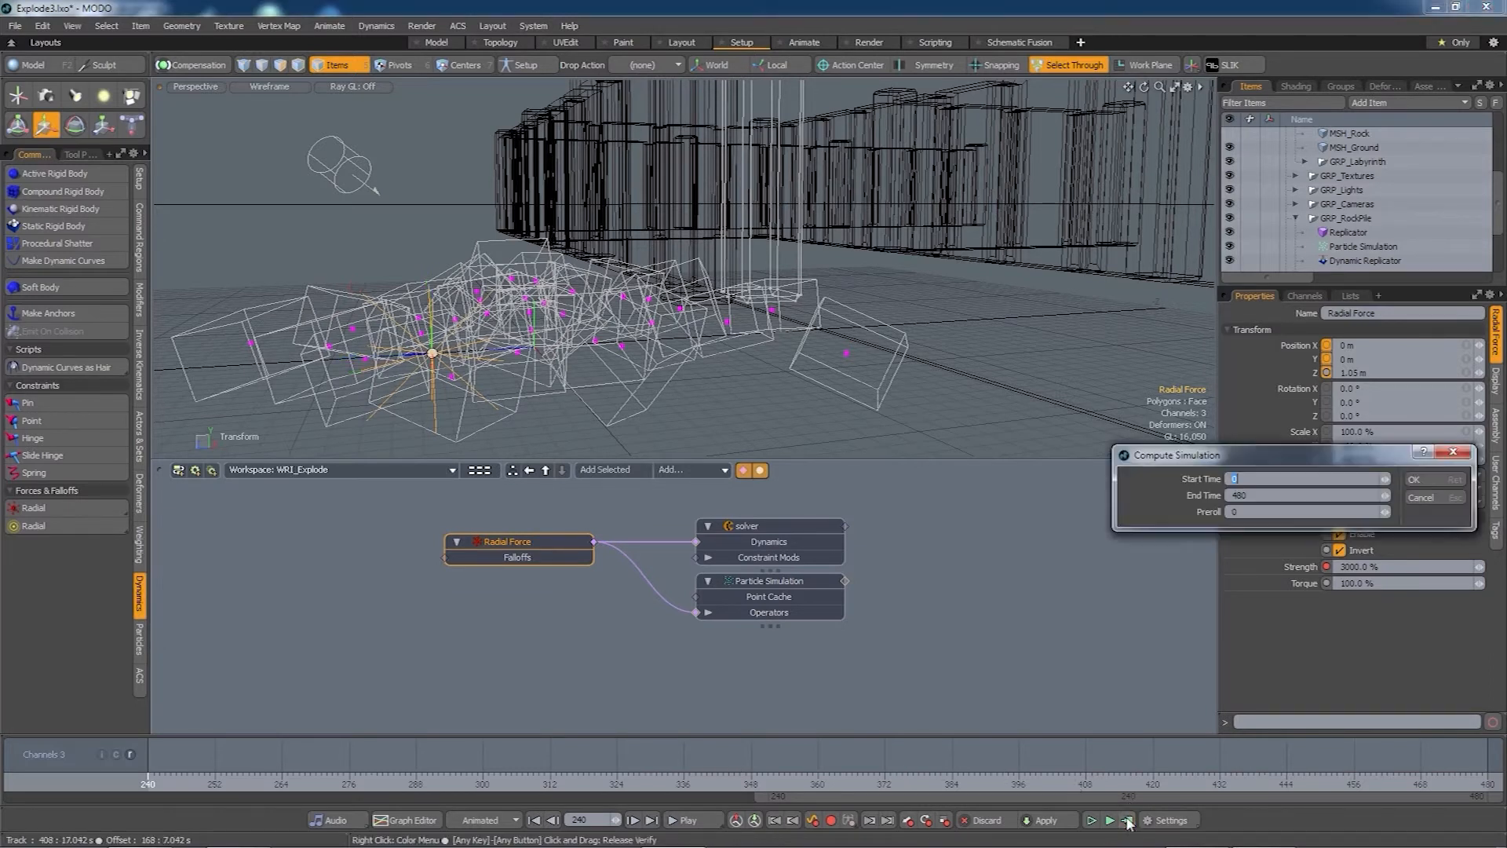
left_click(1415, 480)
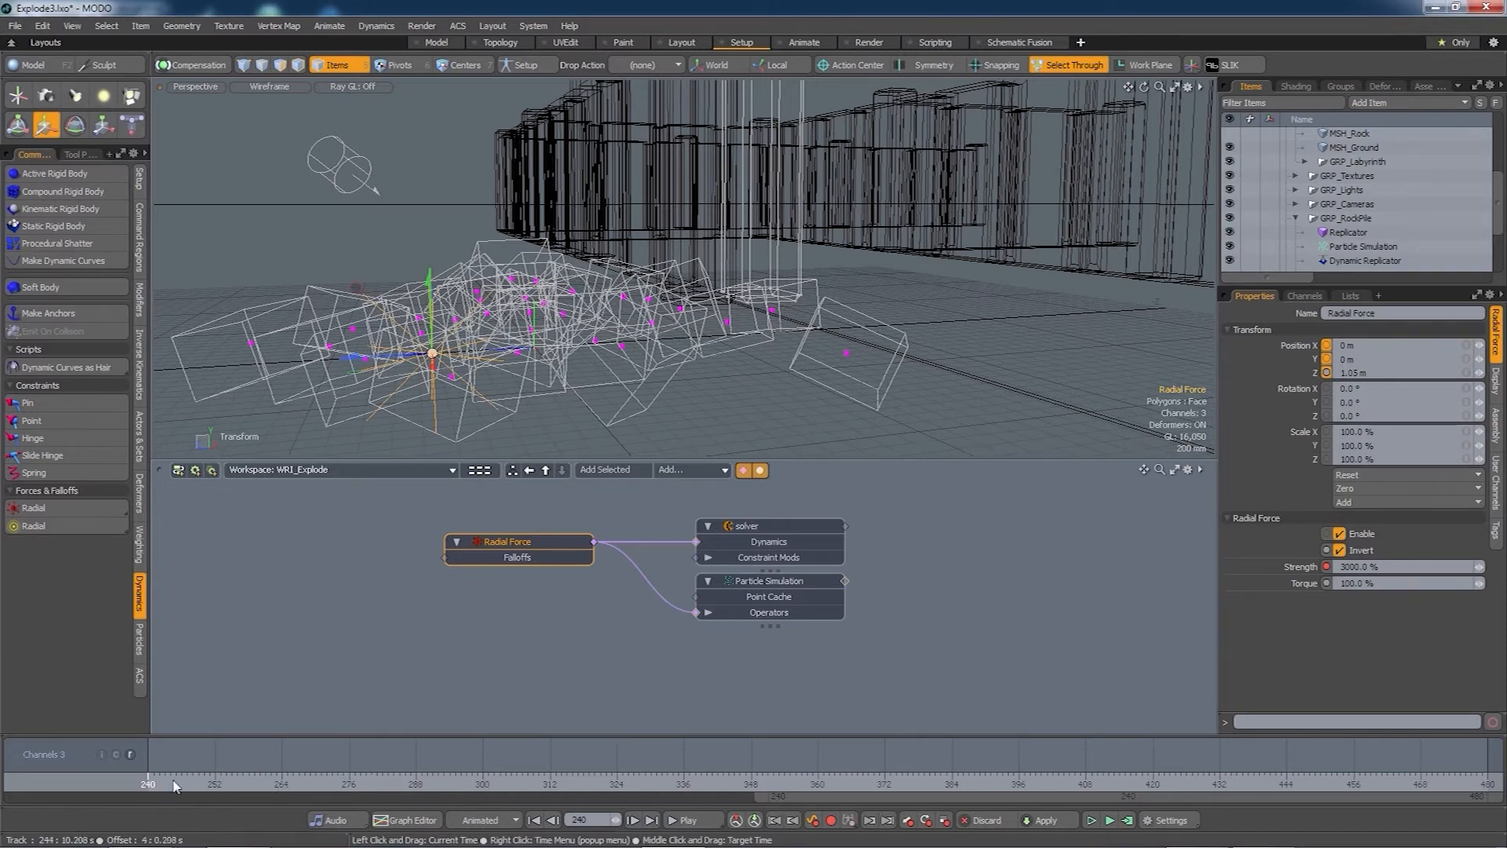
mouse_move(150, 783)
left_mouse_down()
mouse_move(313, 783)
mouse_move(148, 783)
left_mouse_up()
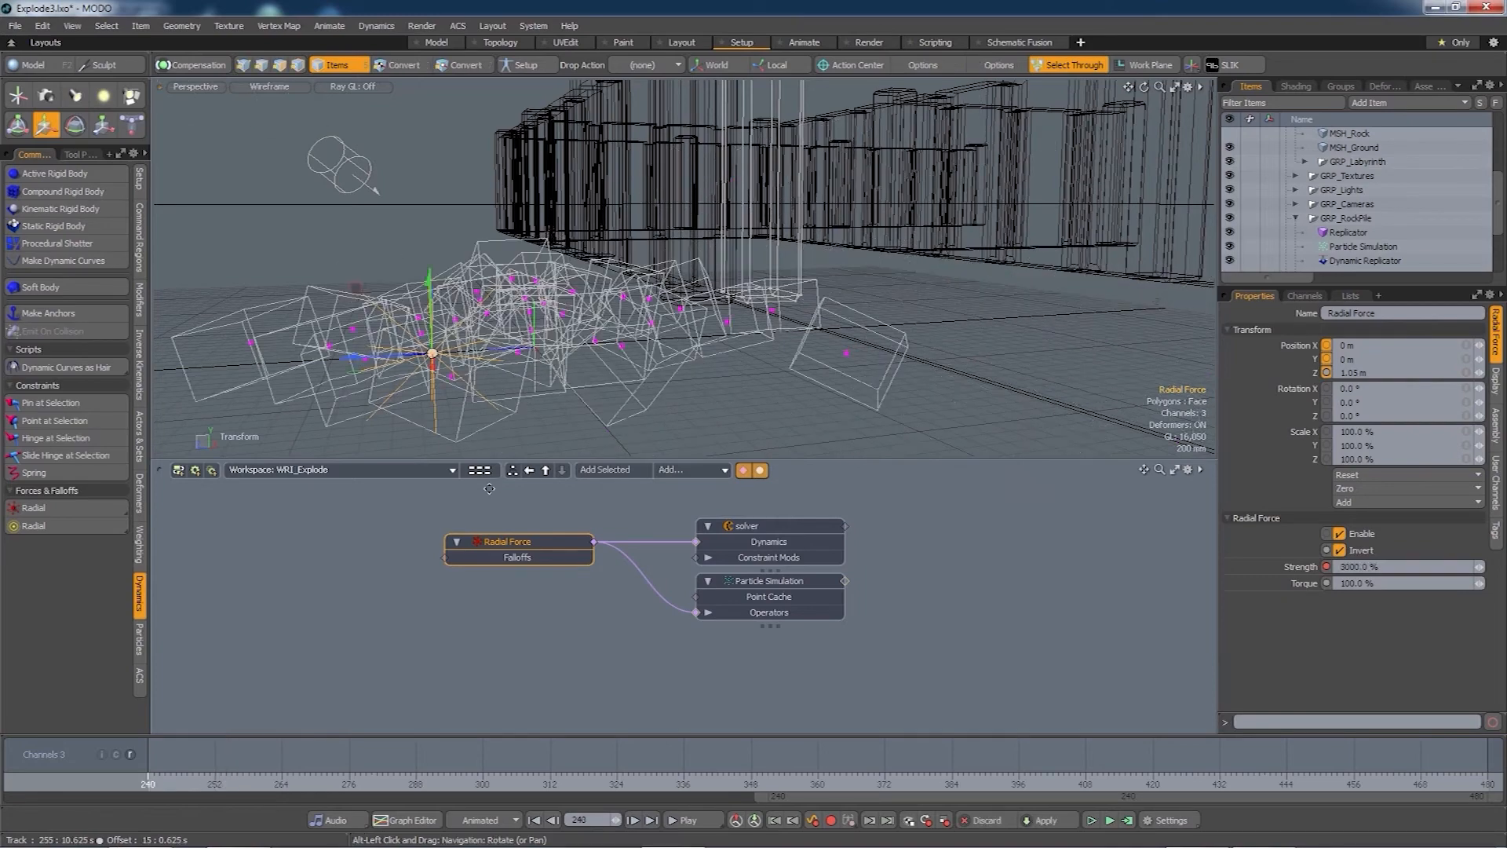
- Rewind the simulation to frame 240 and shift the Radial Force node right in the schematic
left_click_drag(461, 405, 537, 385, "alt")
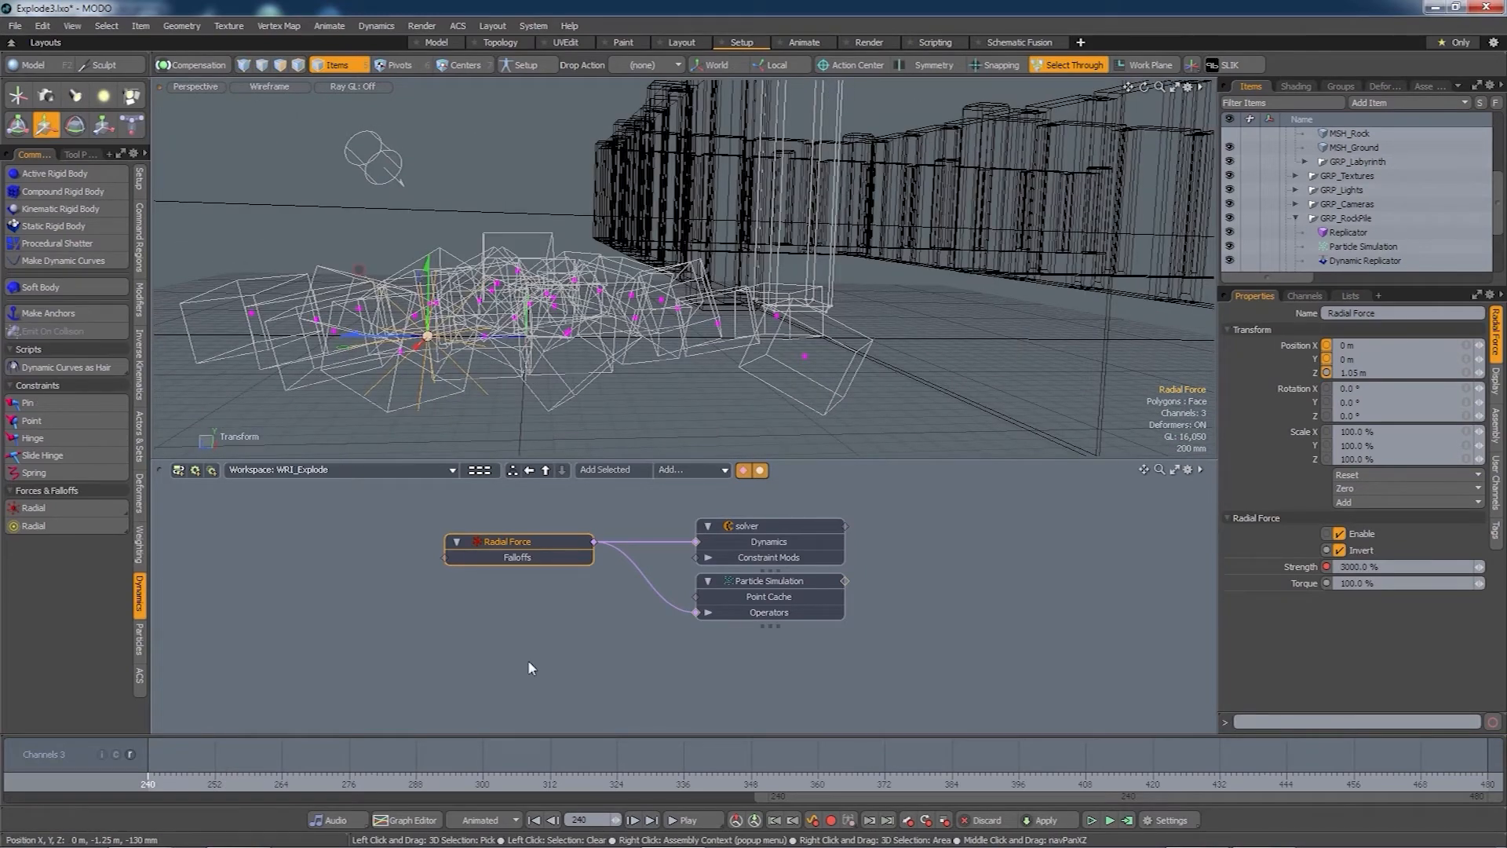
left_click_drag(526, 677, 517, 674, "alt")
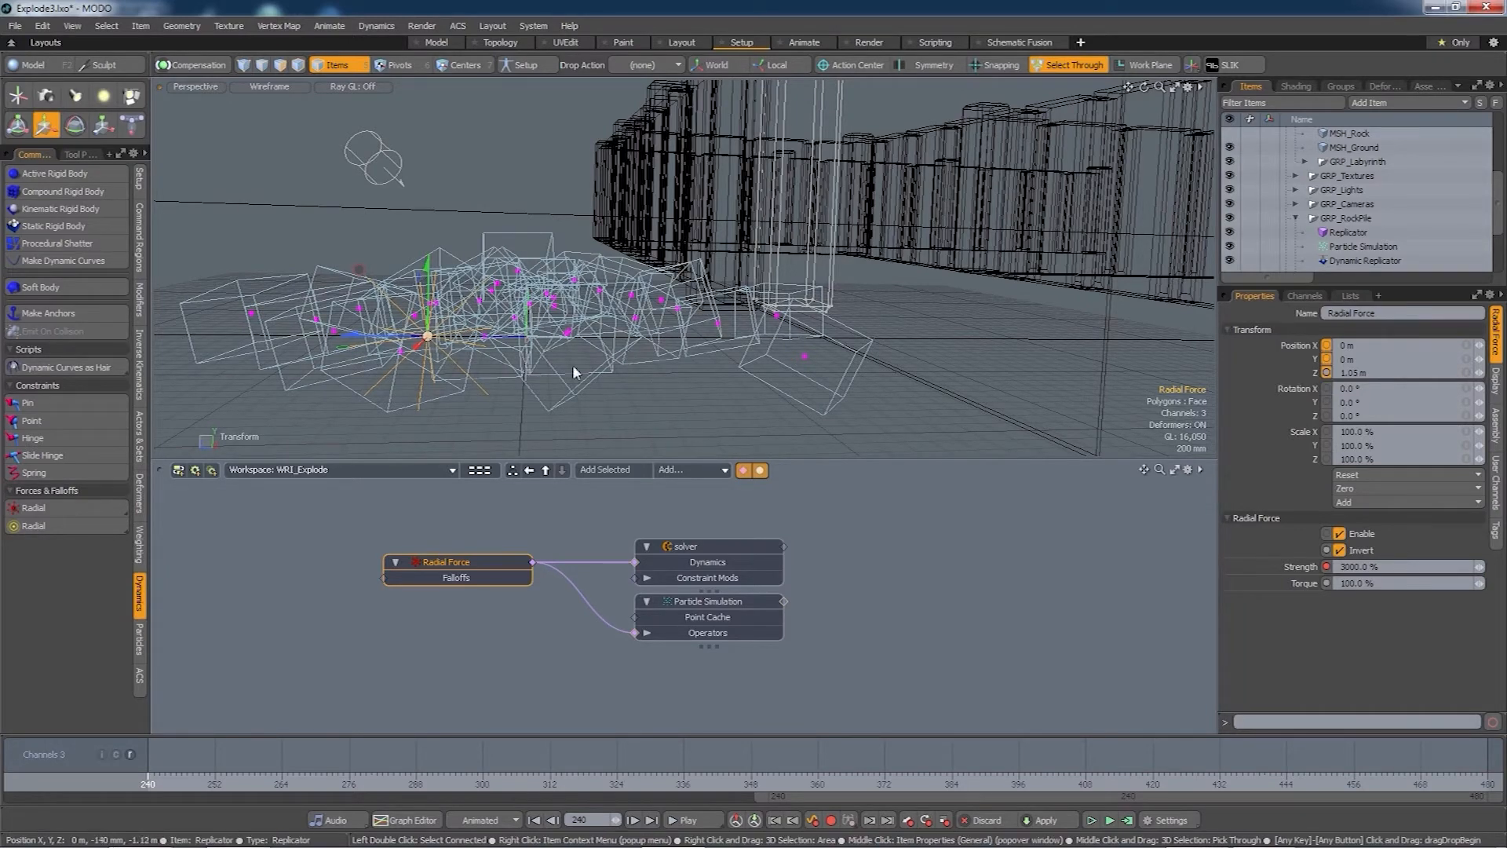
left_click_drag(574, 373, 664, 369, "alt")
left_click_drag(474, 553, 513, 561)
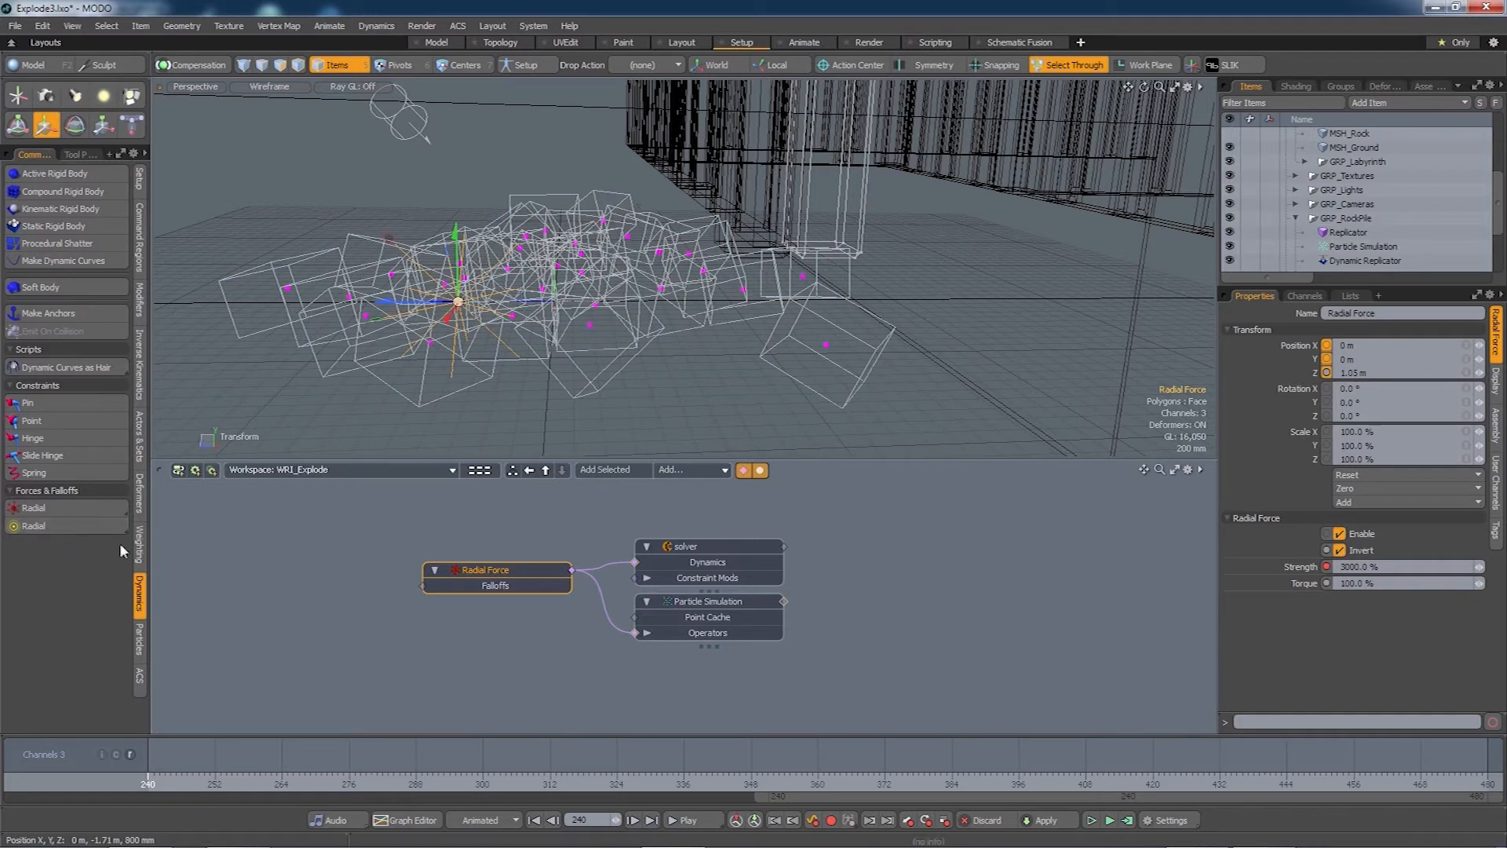
- Add a Radial Falloff to the Radial Force and arrange both nodes in the schematic
left_click(70, 524)
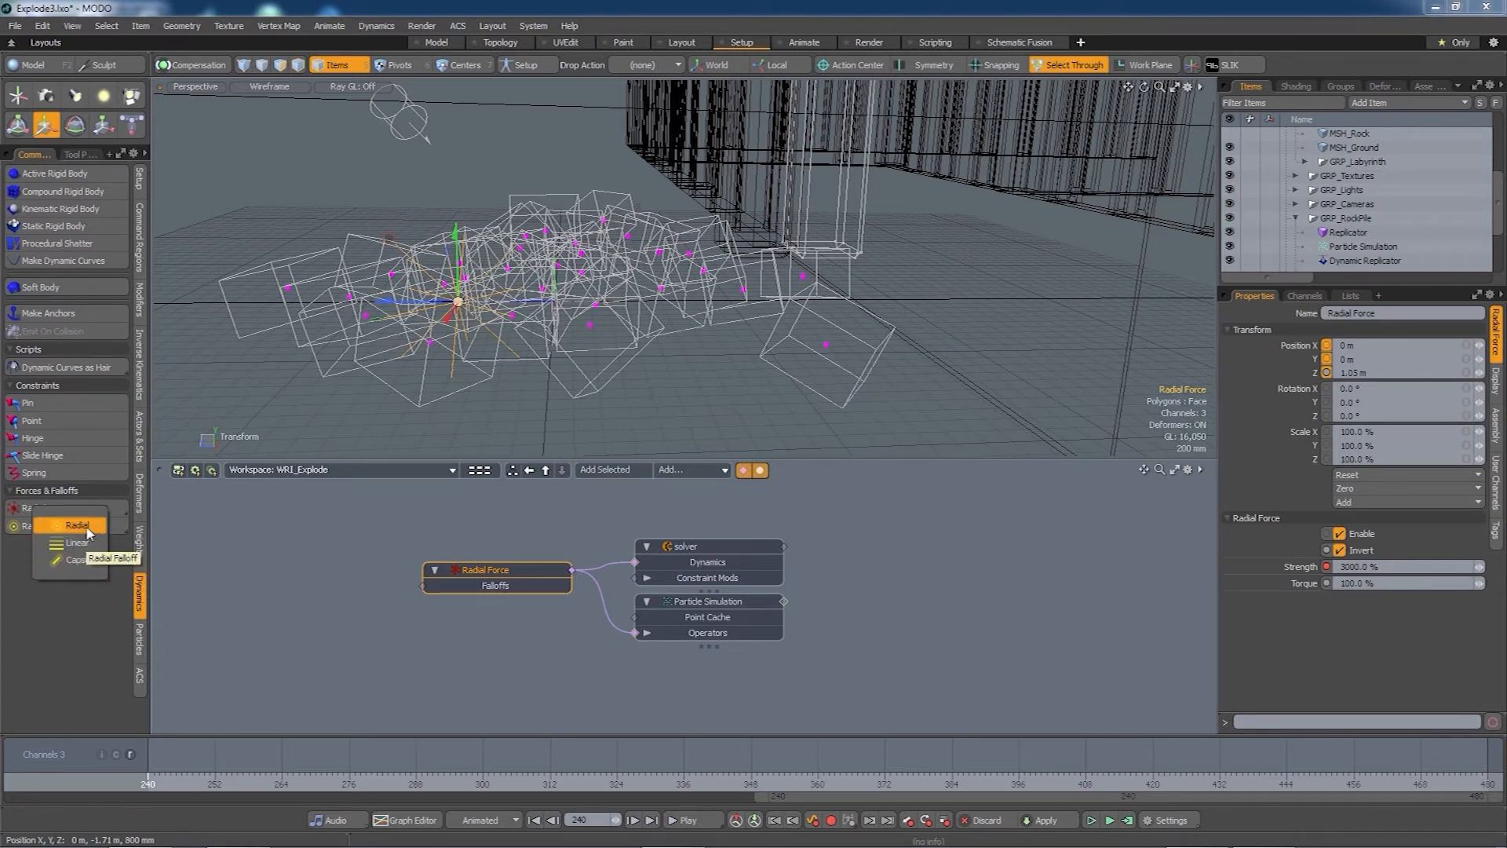
left_click(86, 525)
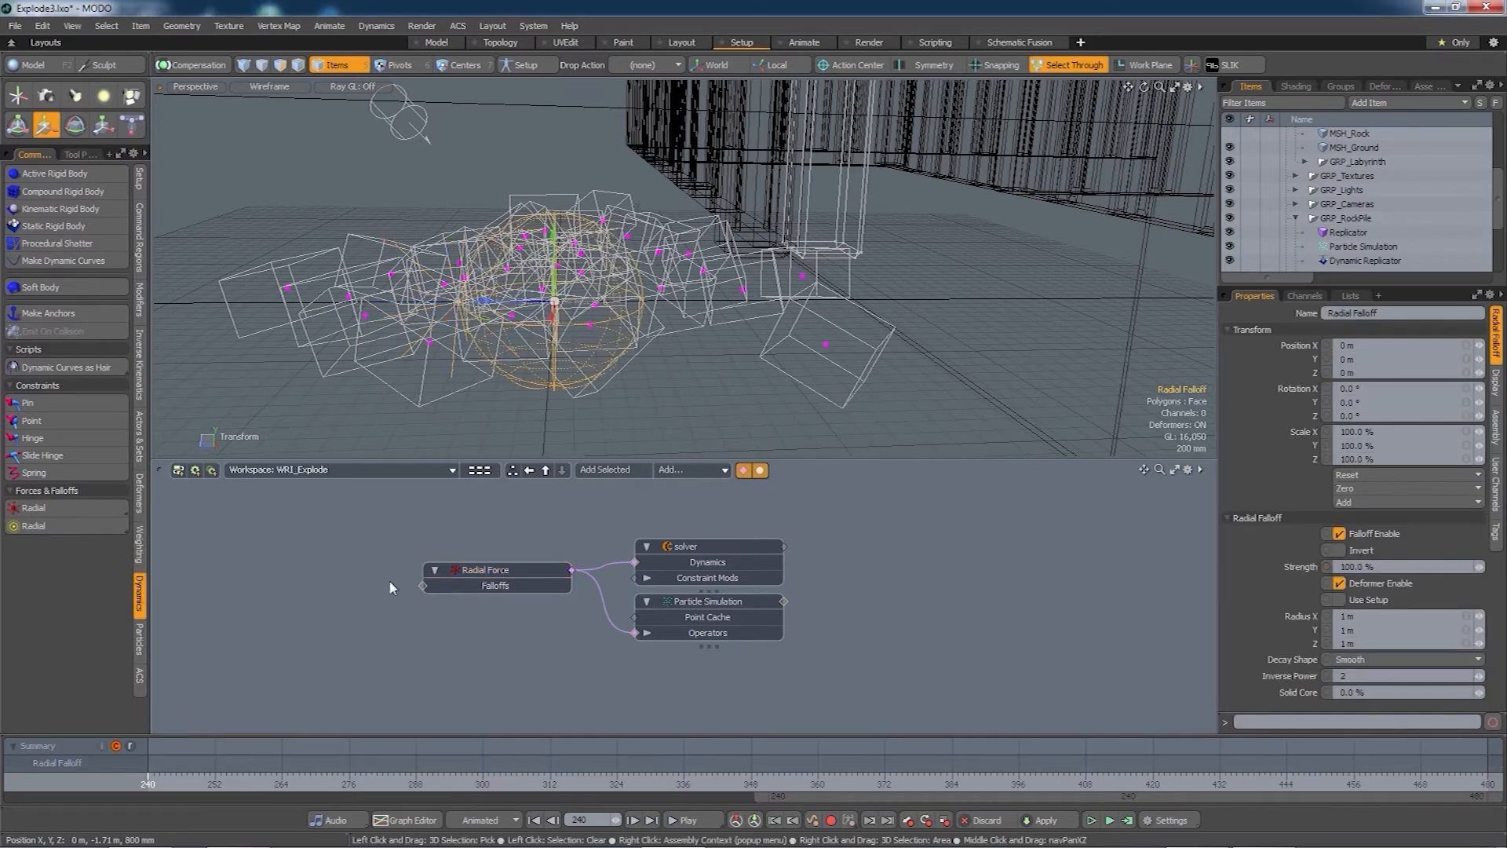
double_click(422, 586)
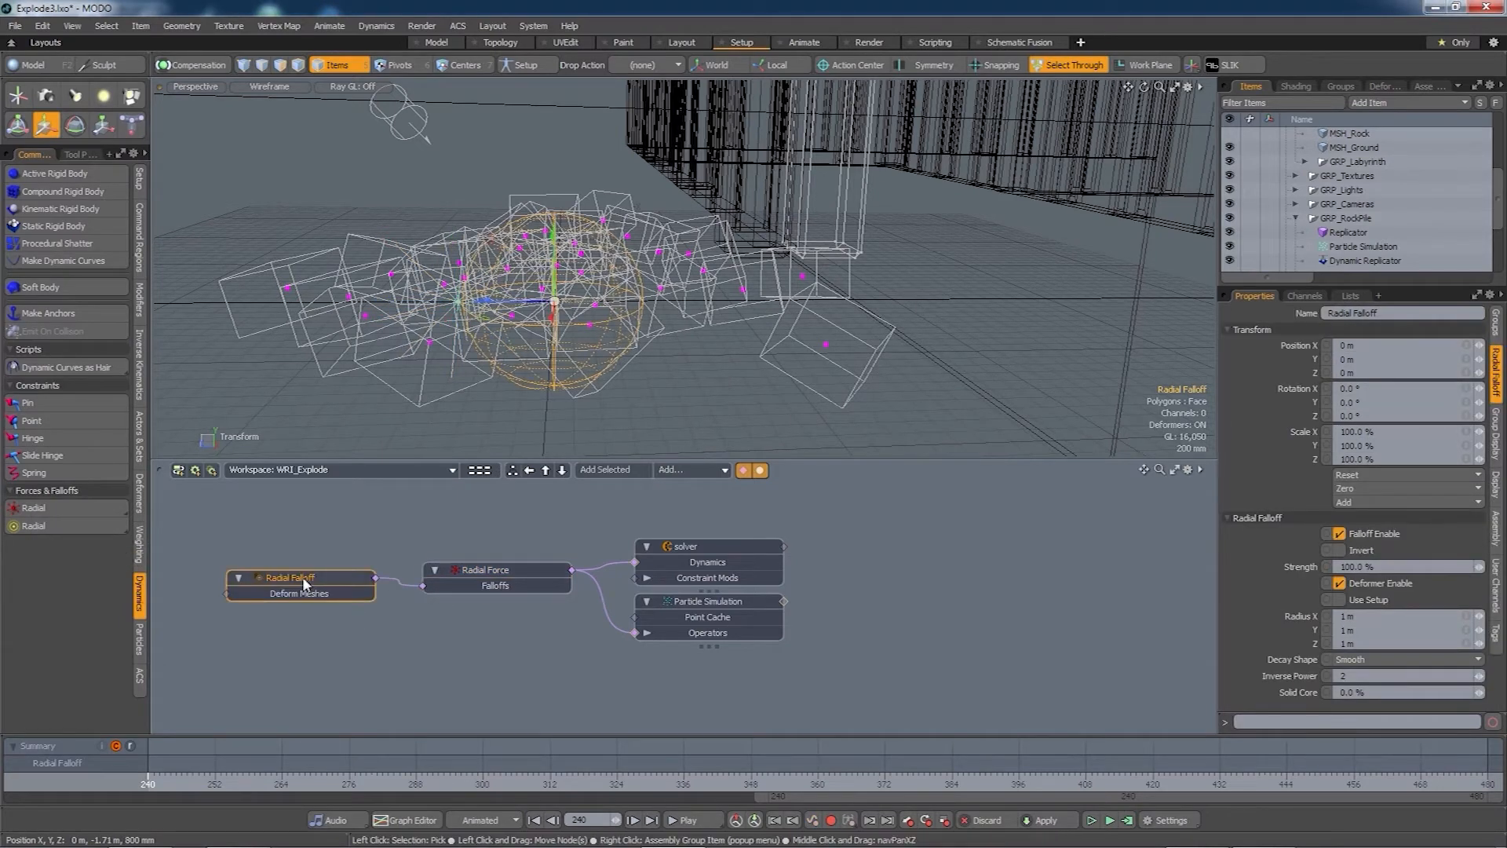
left_click_drag(303, 576, 310, 614)
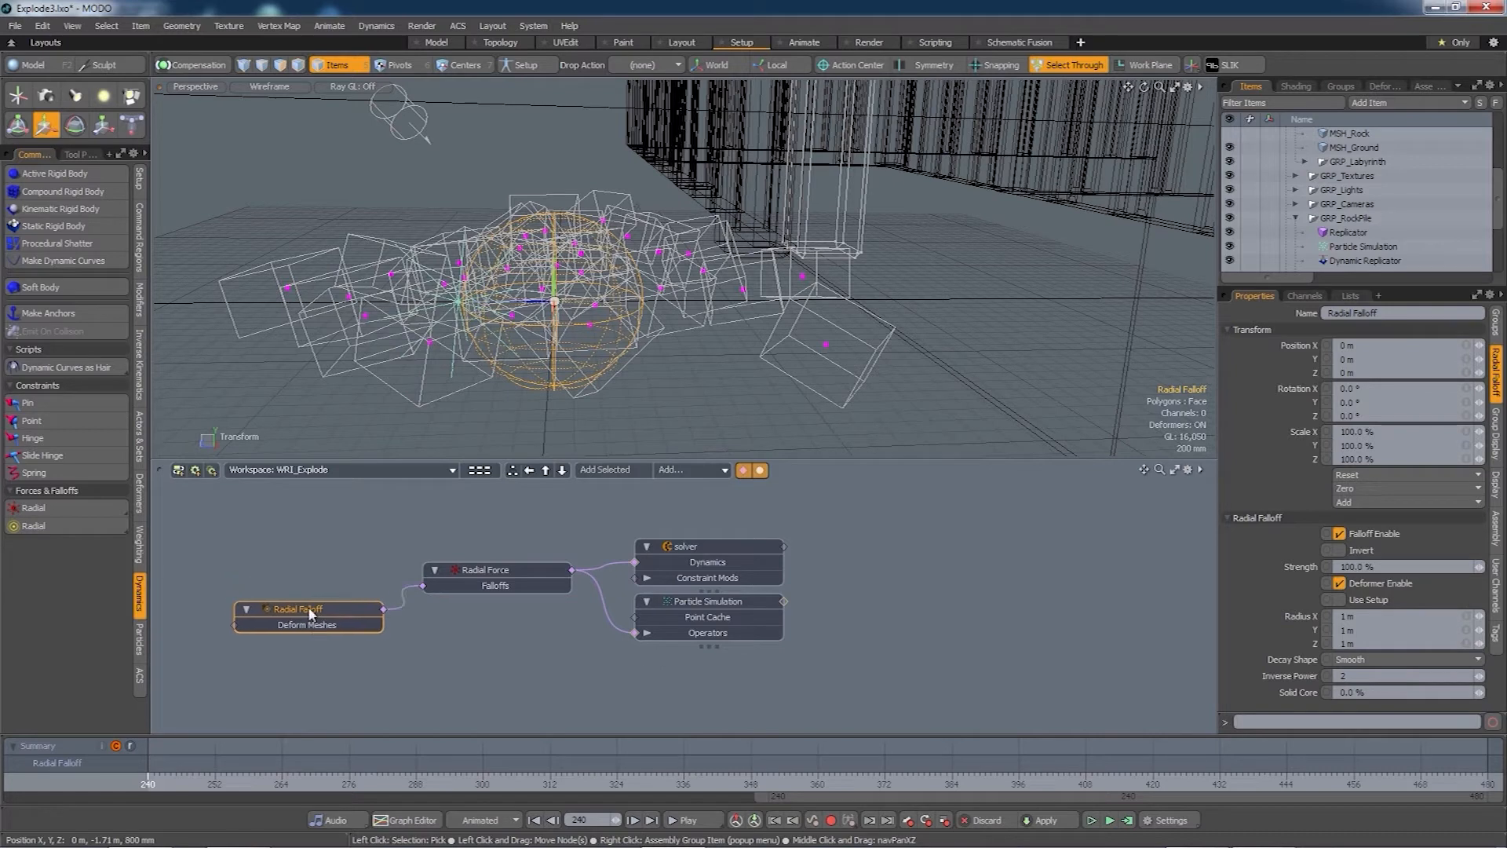
left_click_drag(501, 577, 499, 565)
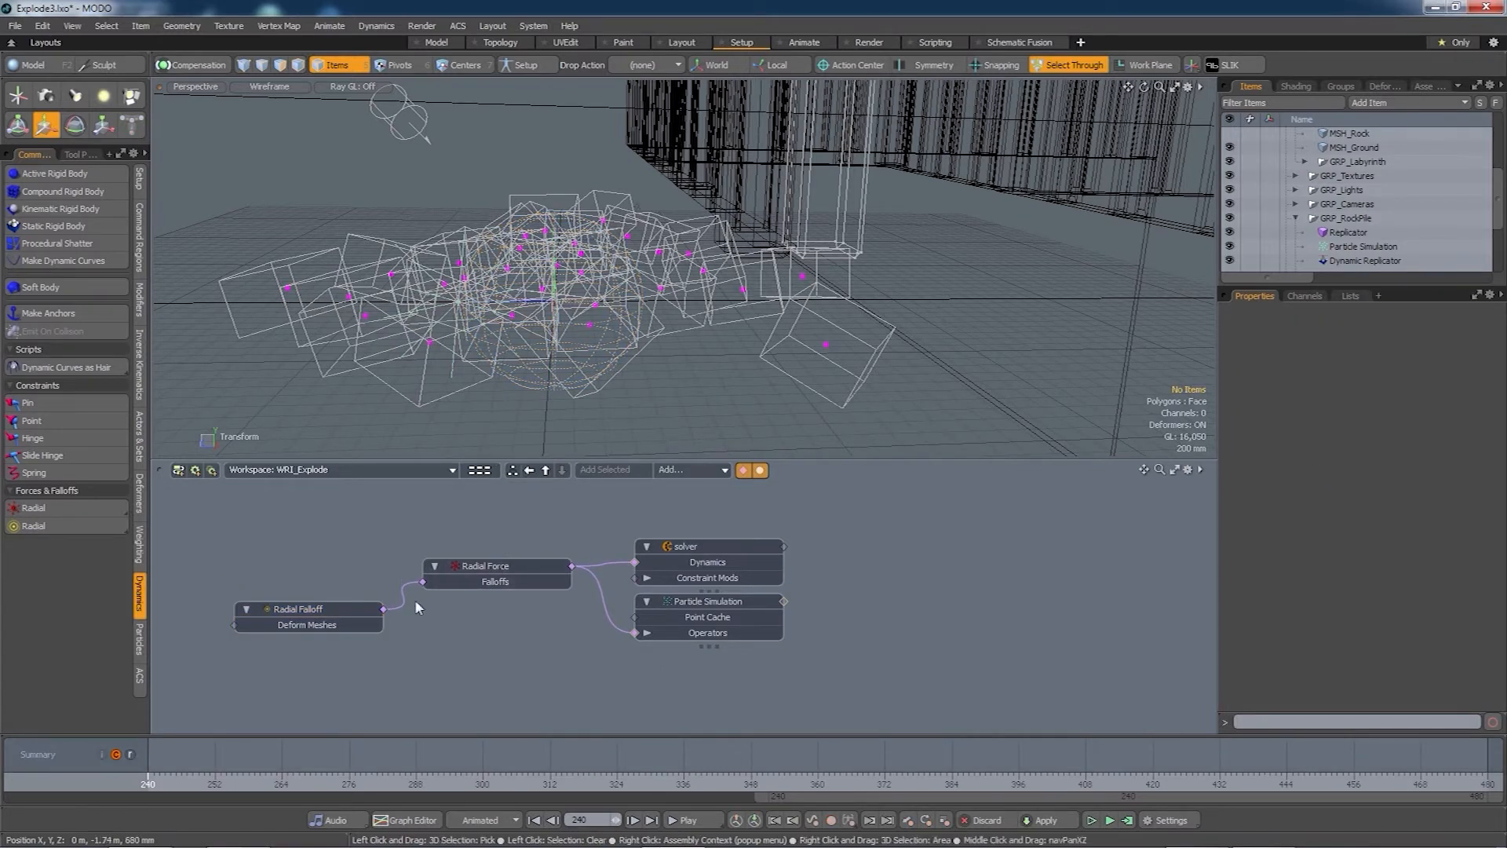
- Parent the Radial Falloff under the Radial Force in the Items list
left_click(492, 573)
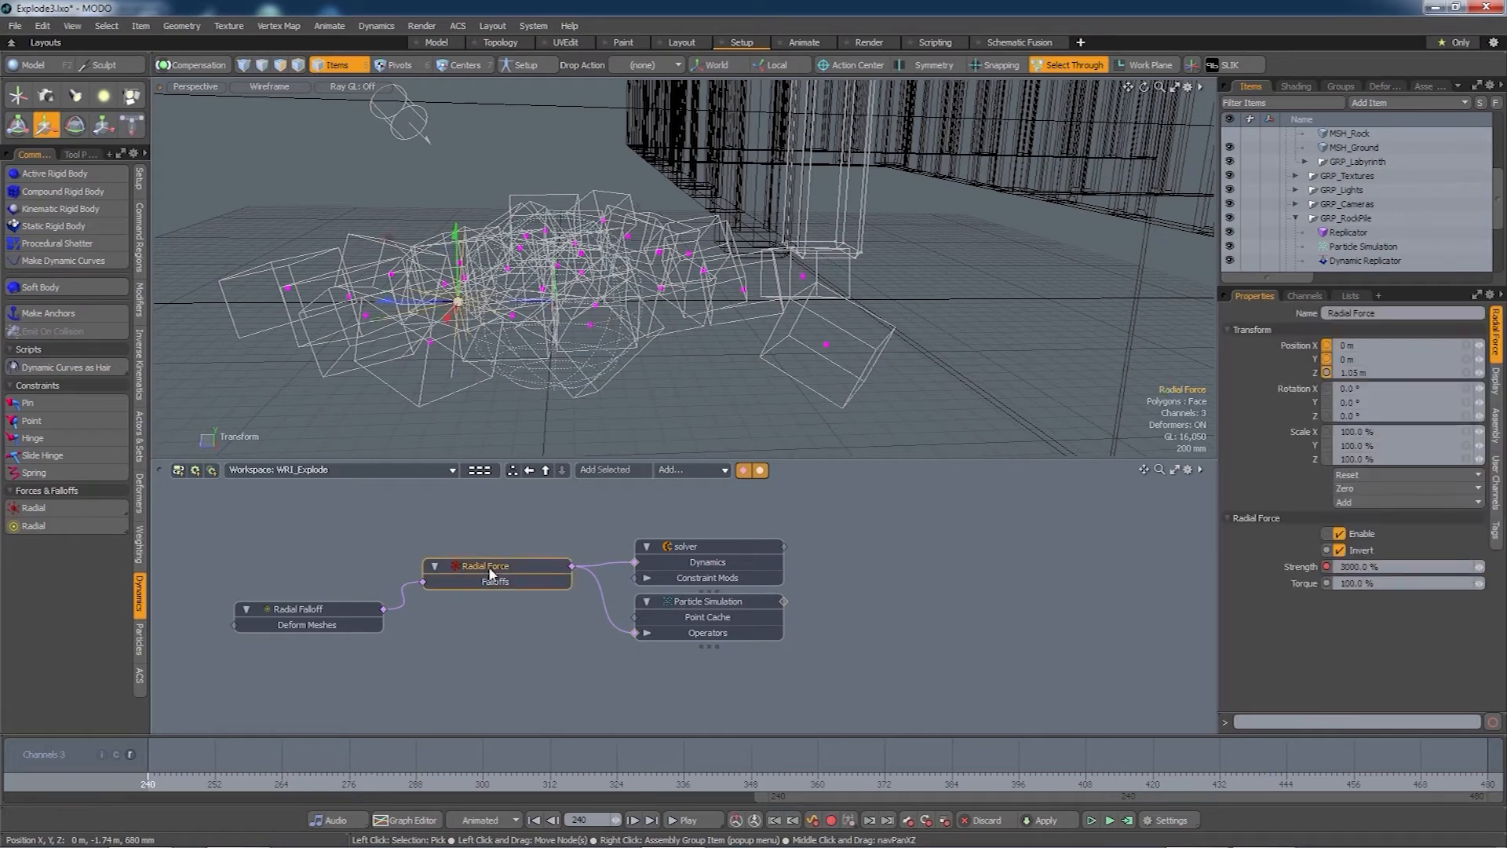
left_click(338, 609)
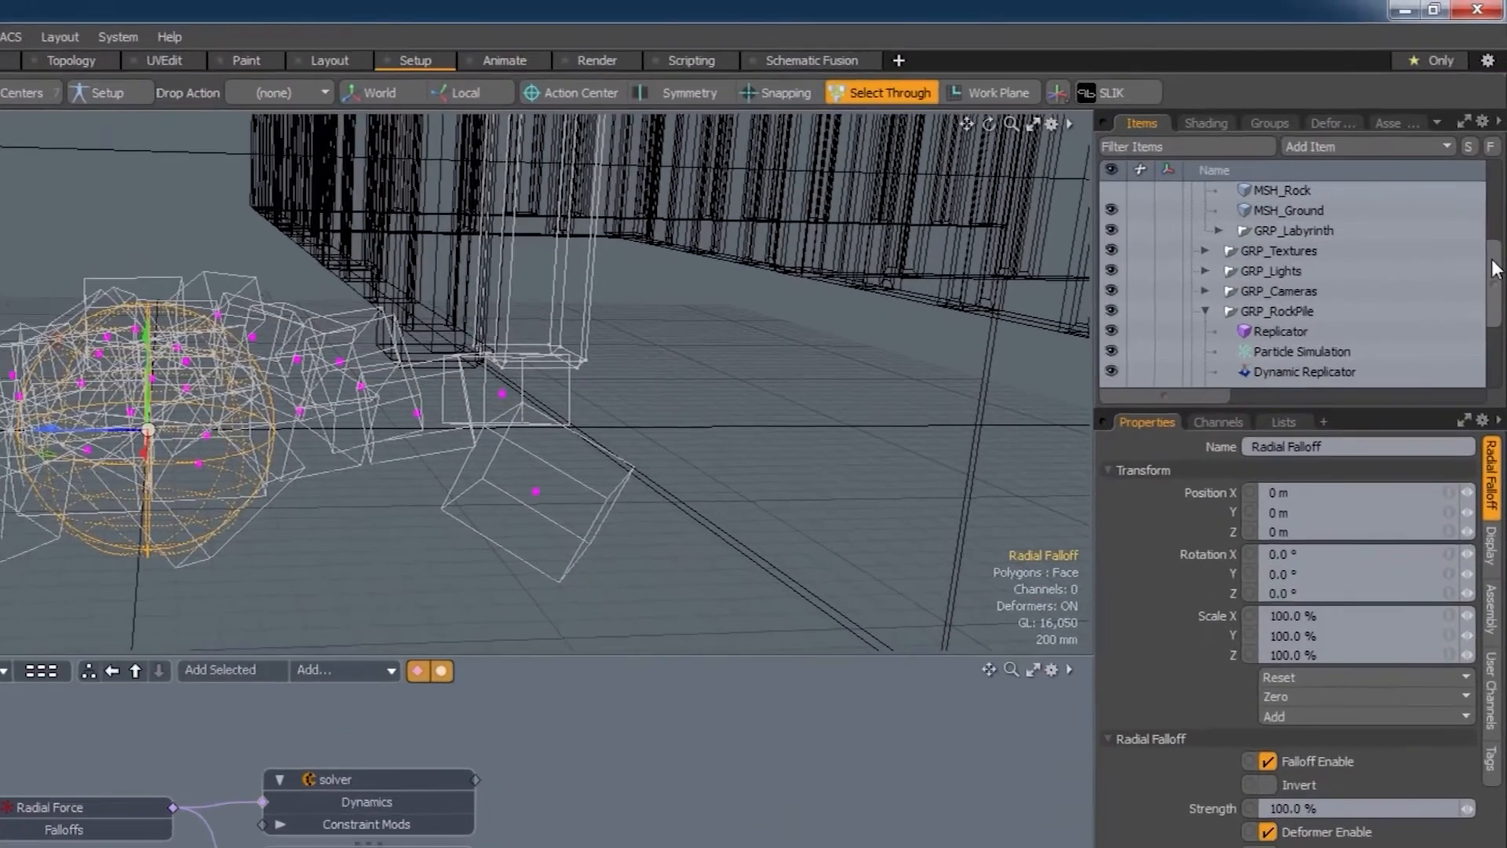
left_click_drag(1498, 190, 1498, 226)
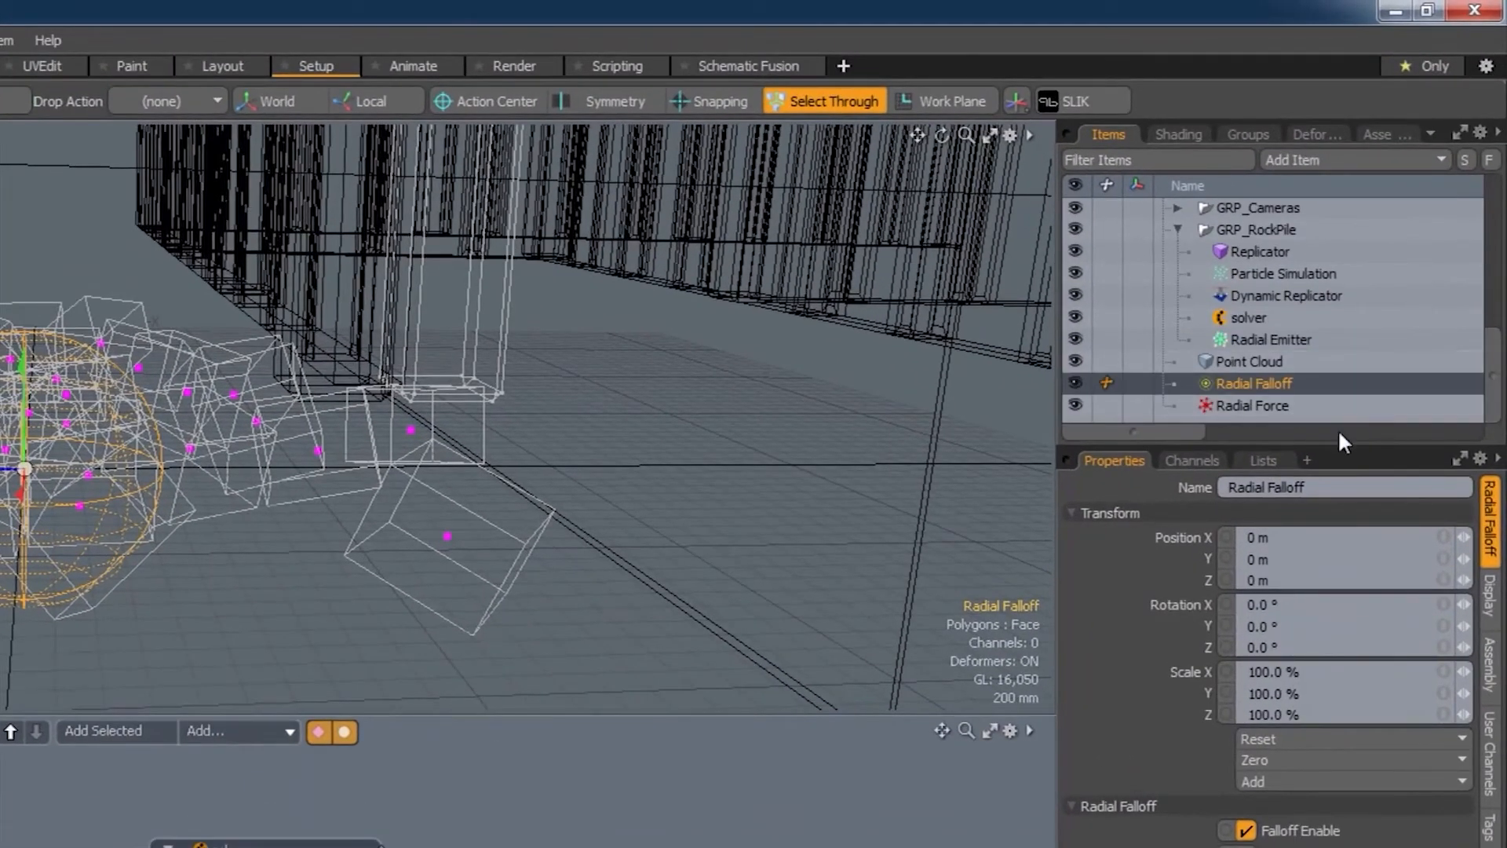
mouse_move(1247, 383)
left_mouse_down()
mouse_move(1279, 391)
mouse_move(1258, 407)
left_mouse_up()
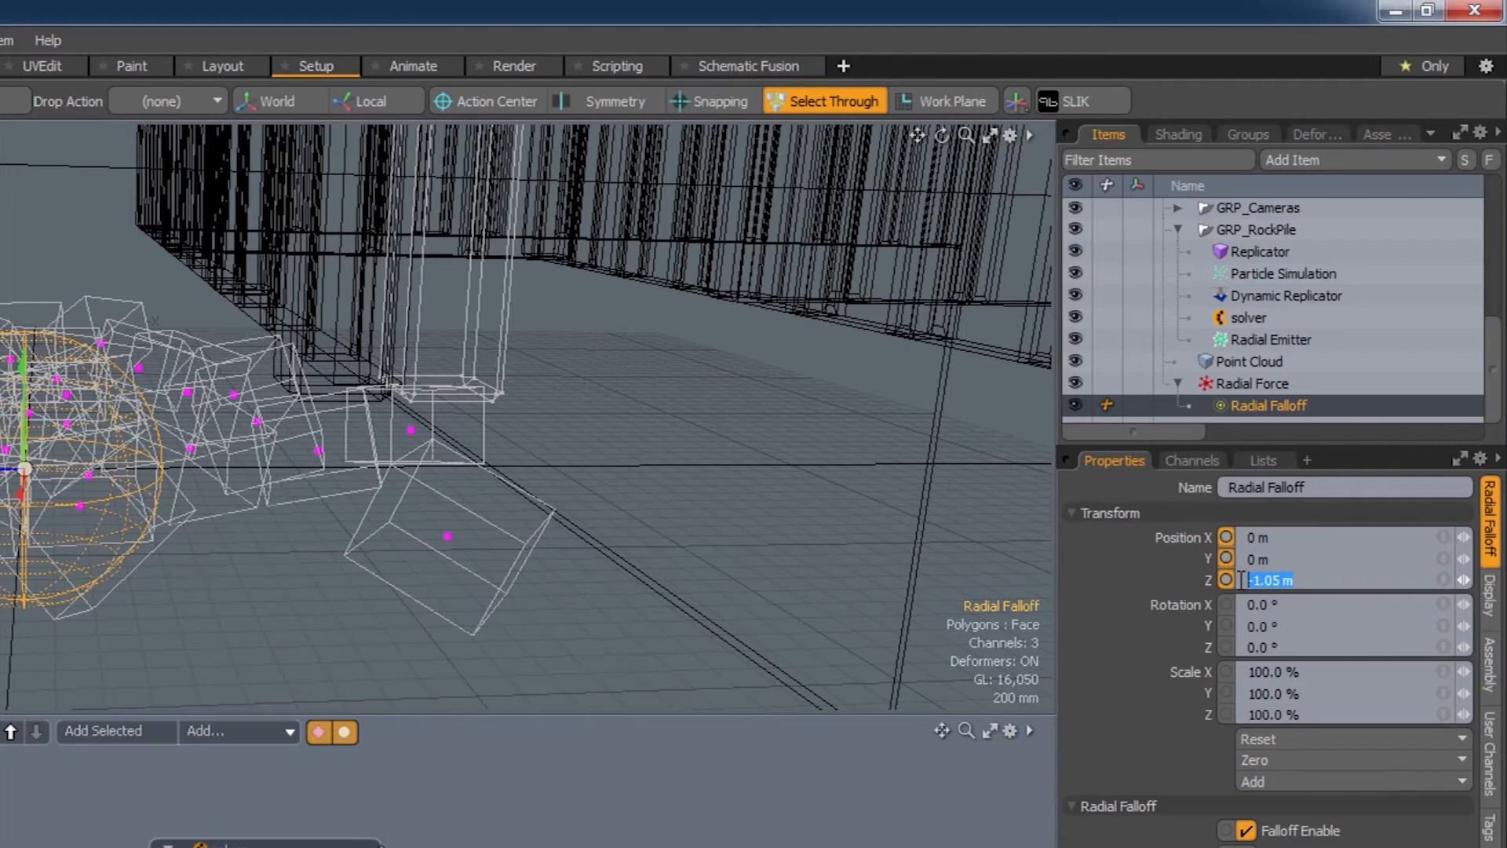
- Zero the falloff's Position Z and lower the Radial Force from 1.05 m to 510 mm in Z
key("Tab")
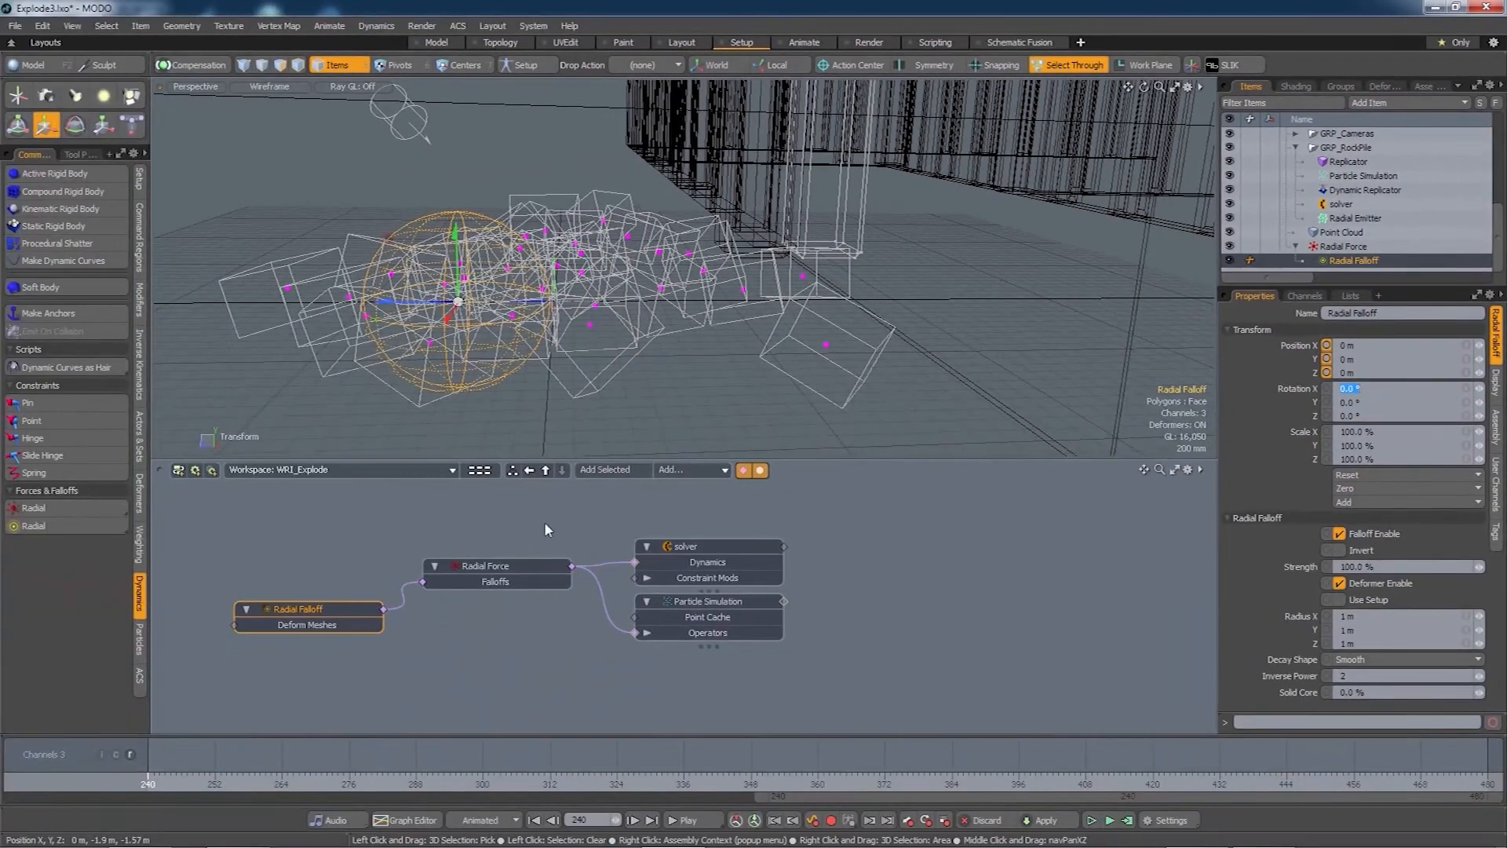
left_click(509, 563)
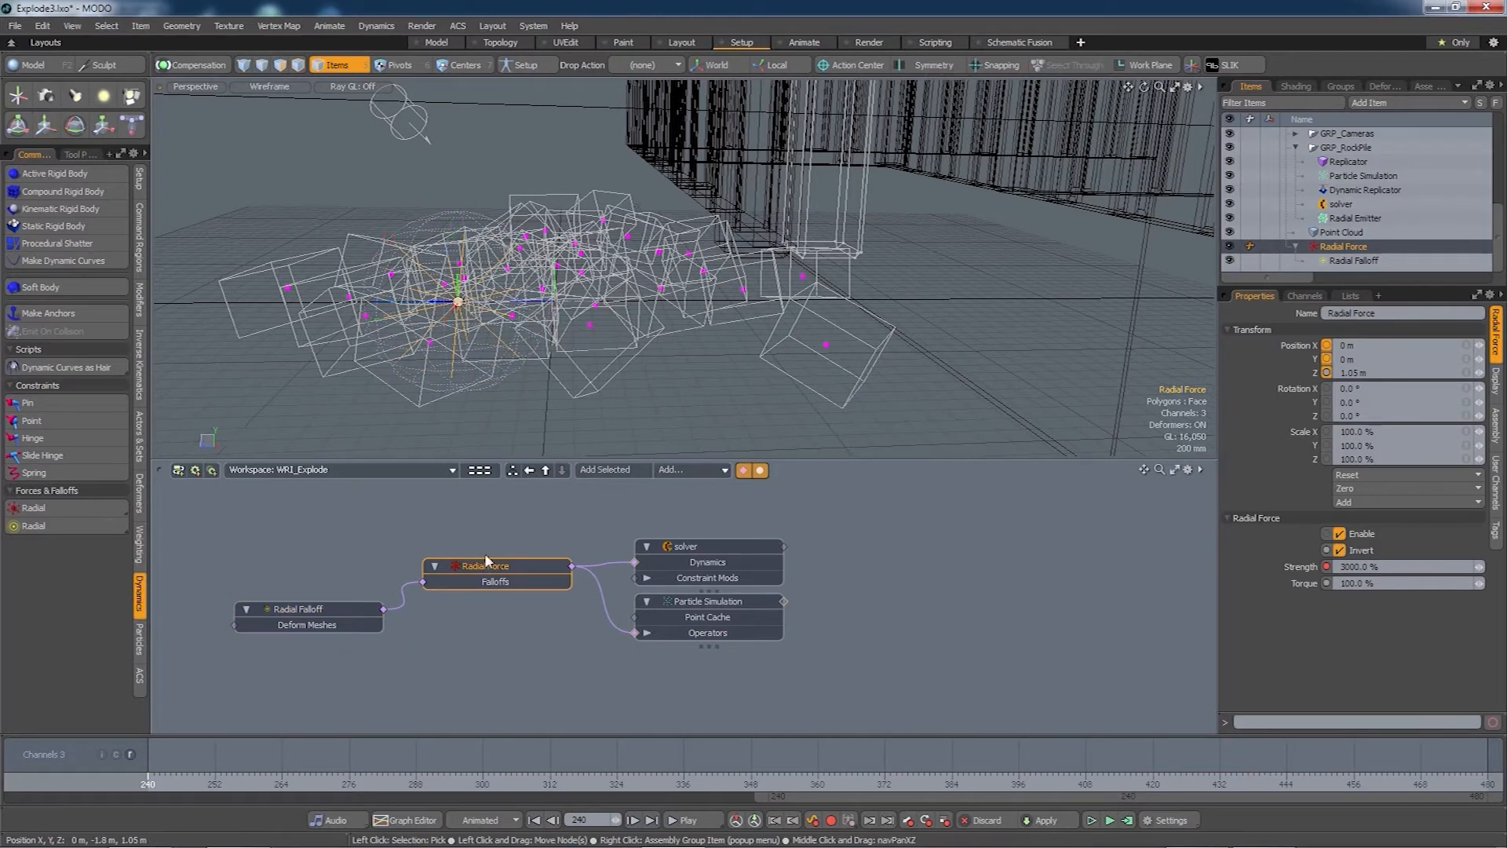
left_click_drag(411, 302, 720, 326)
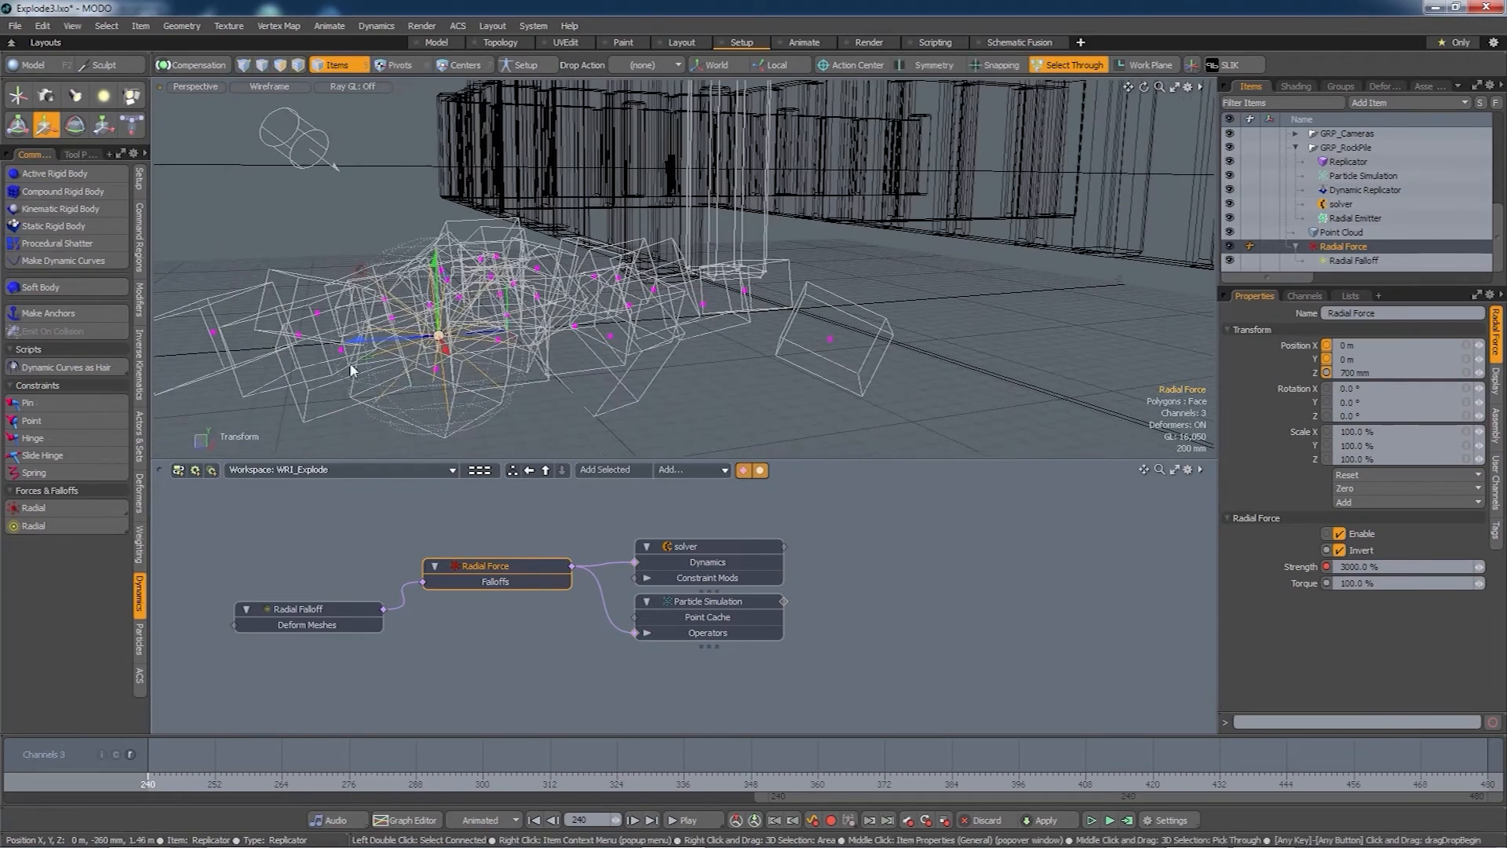
mouse_move(385, 344)
left_mouse_down()
mouse_move(344, 345)
mouse_move(395, 337)
mouse_move(377, 339)
left_mouse_up()
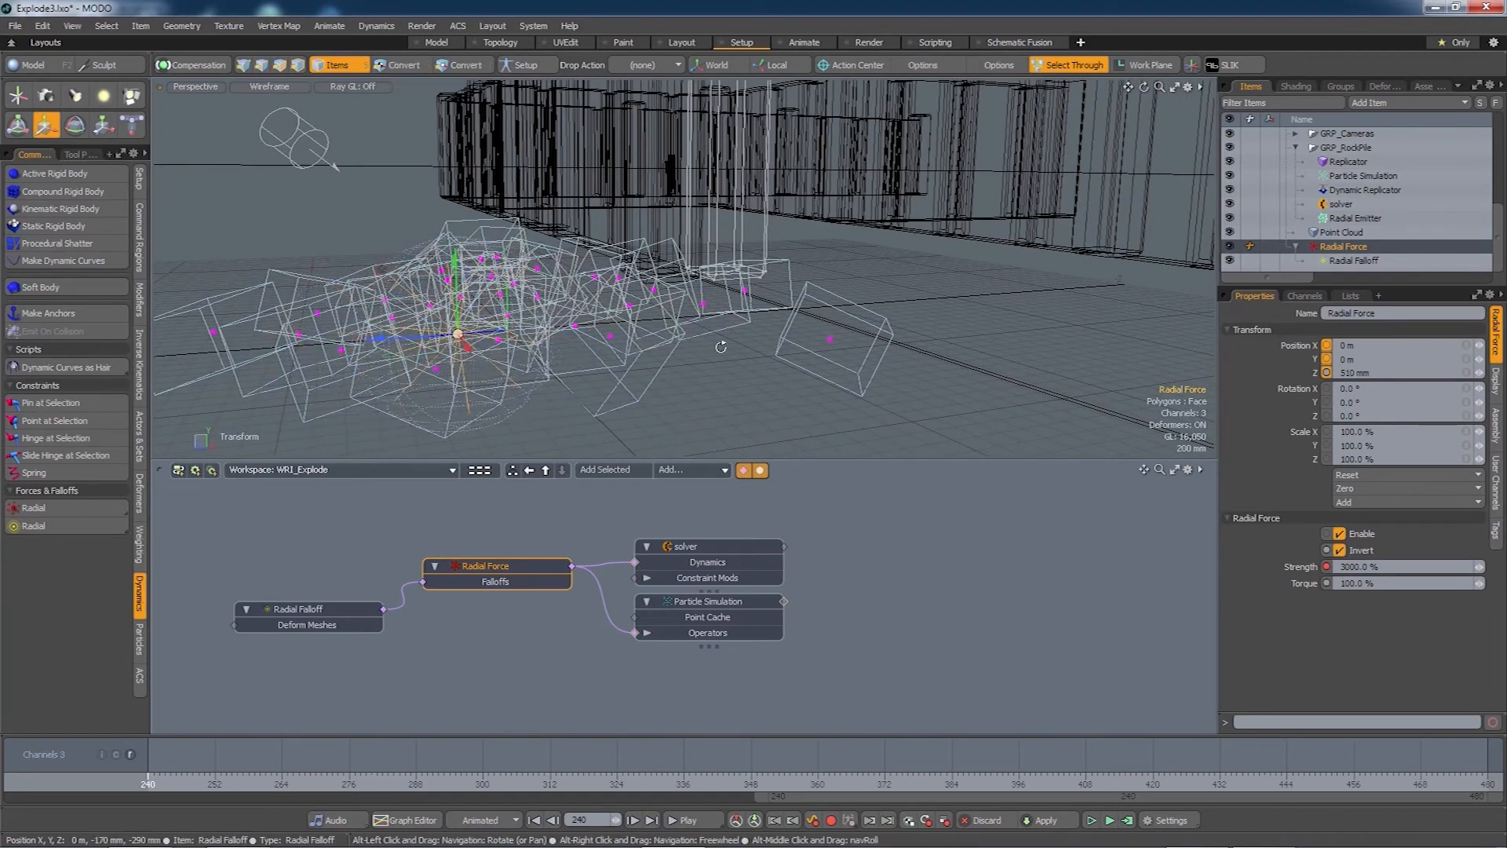
left_click_drag(502, 357, 420, 381, "alt")
left_click(707, 602)
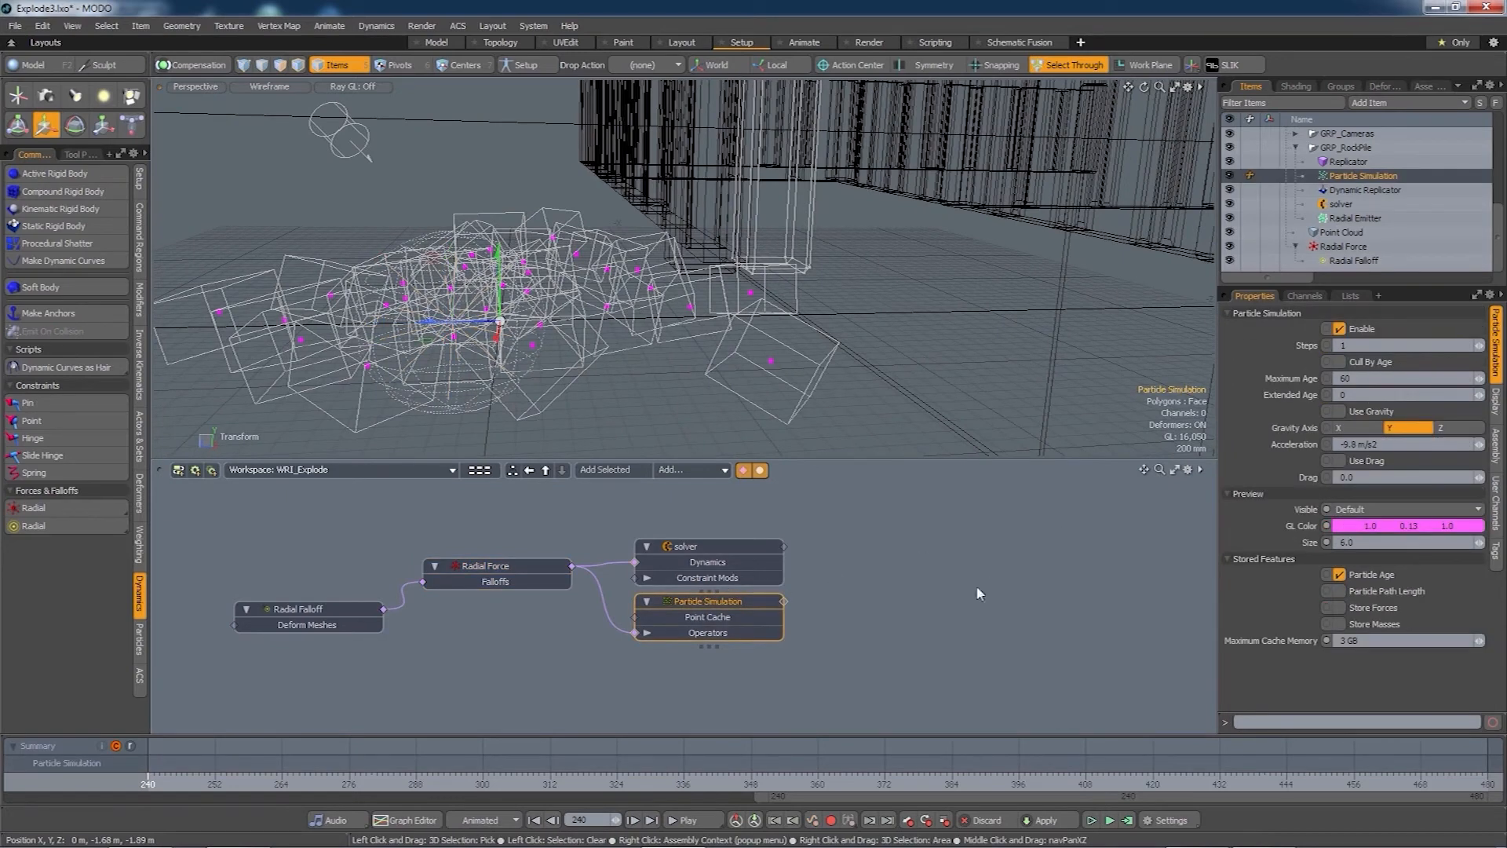
- Hide the simulation's particles and the replicated rocks in the viewport
left_click(1231, 176)
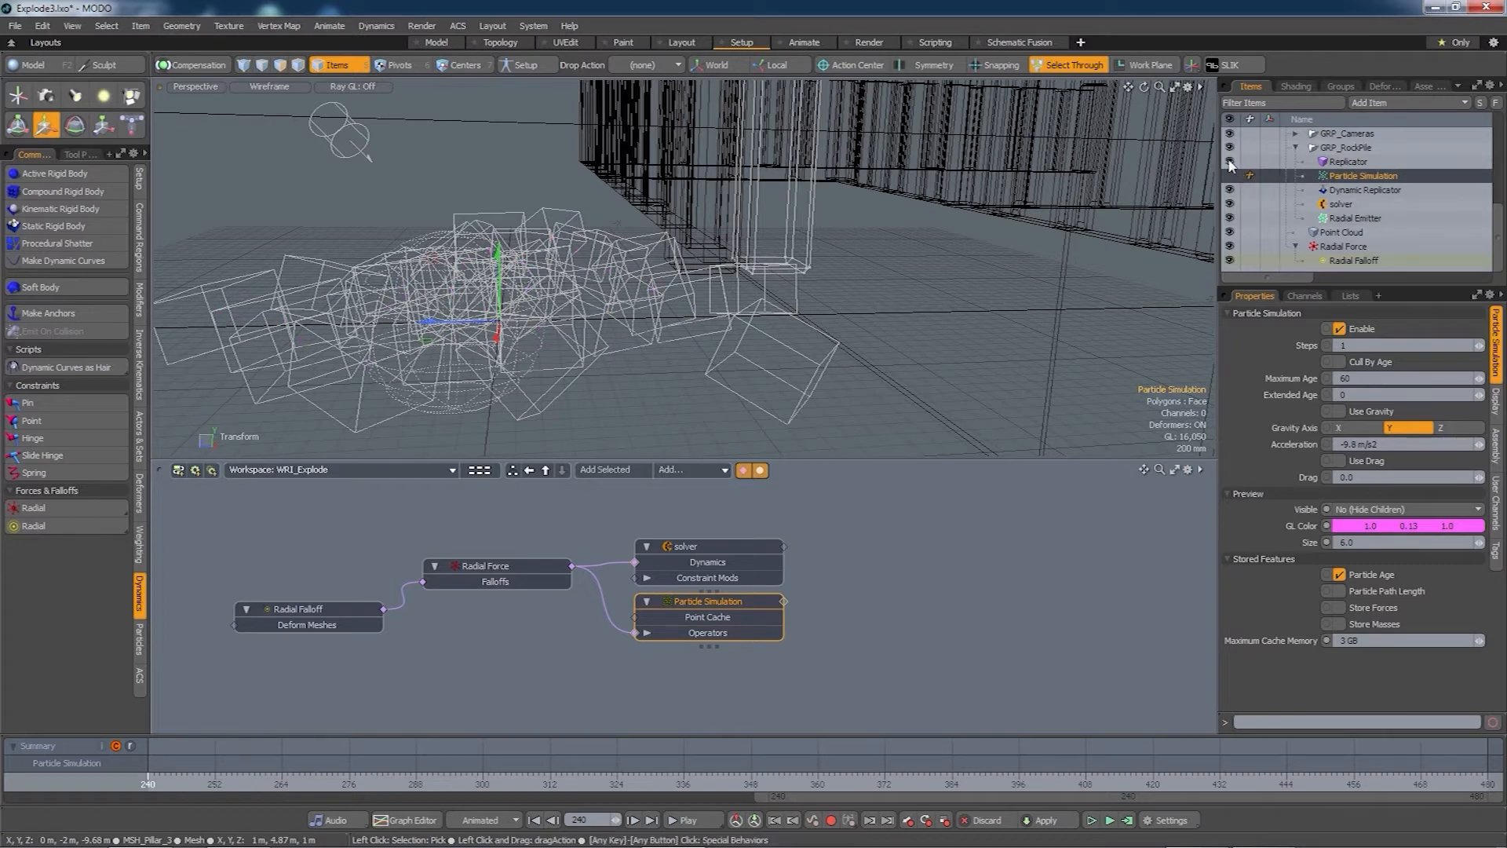
left_click(1231, 162)
left_click_drag(577, 340, 679, 360, "alt")
- Move the Radial Force and its falloff sphere down to about -40 mm in Z
left_click_drag(470, 338, 434, 341)
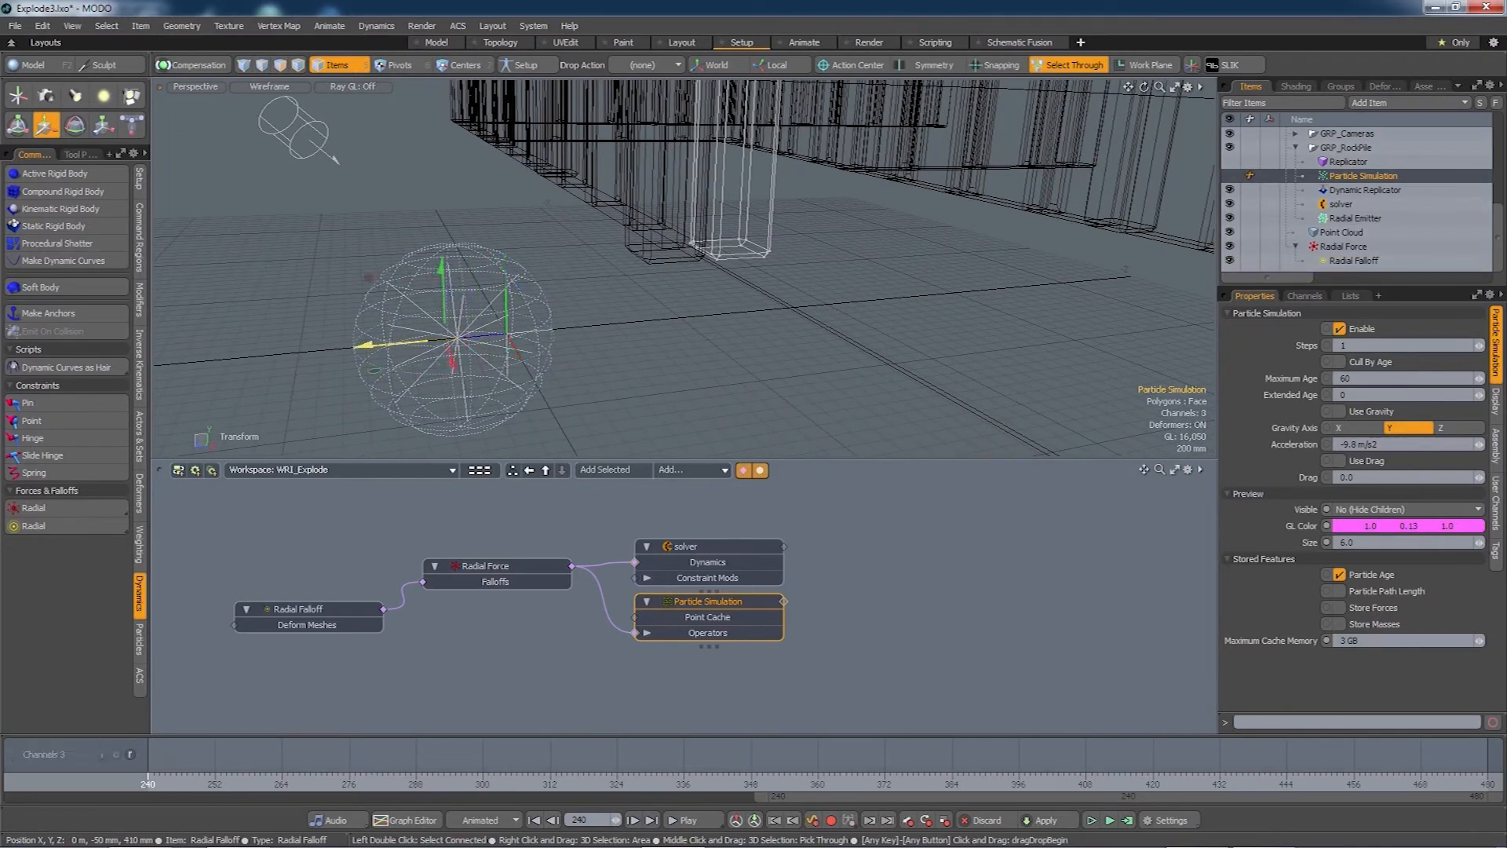
key("ctrl+z")
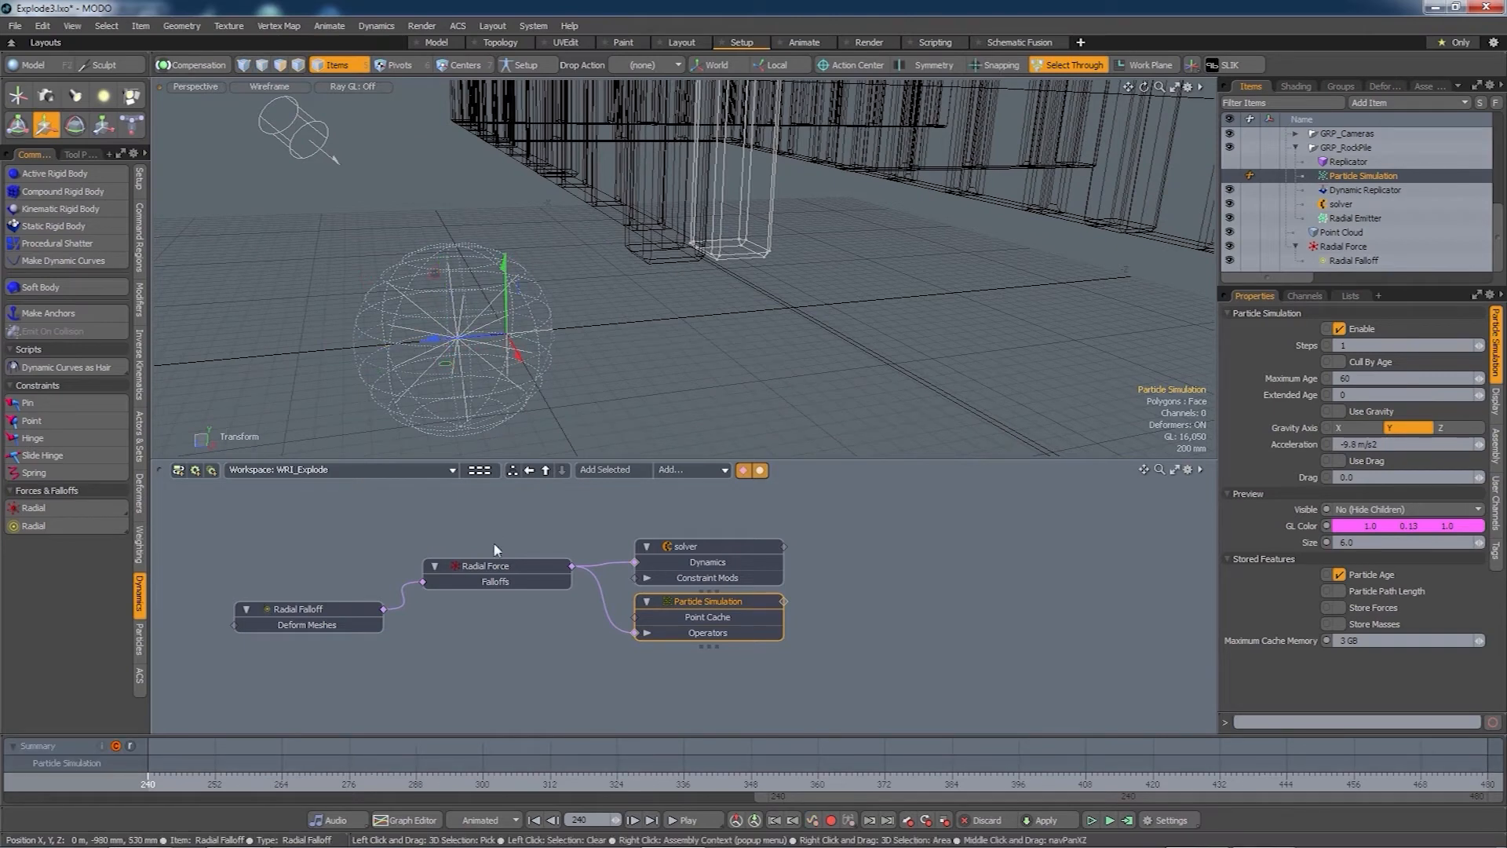
left_click(497, 565)
left_click_drag(418, 344, 475, 339)
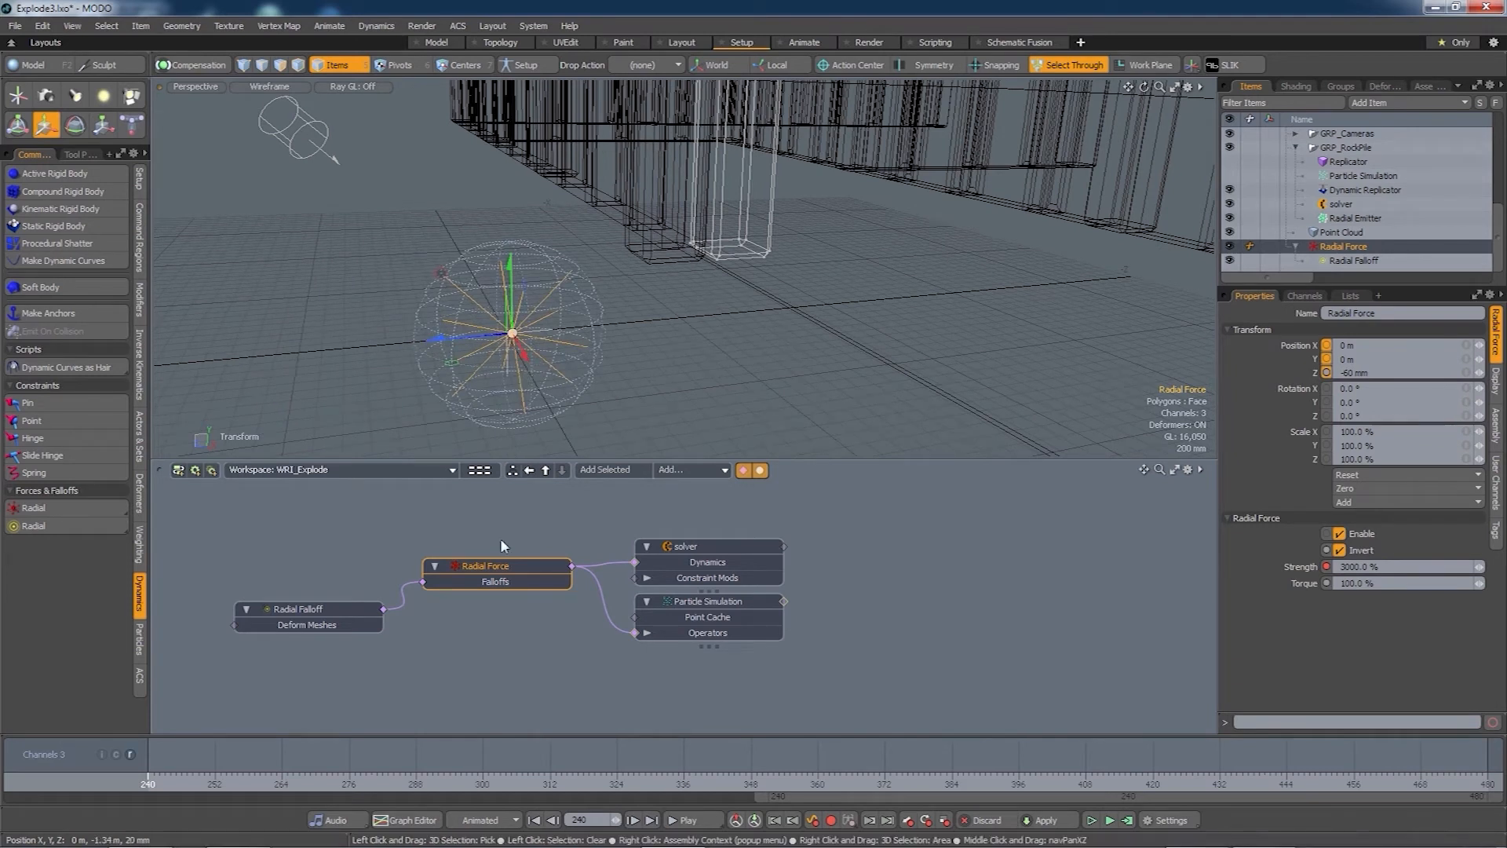
left_click(325, 610)
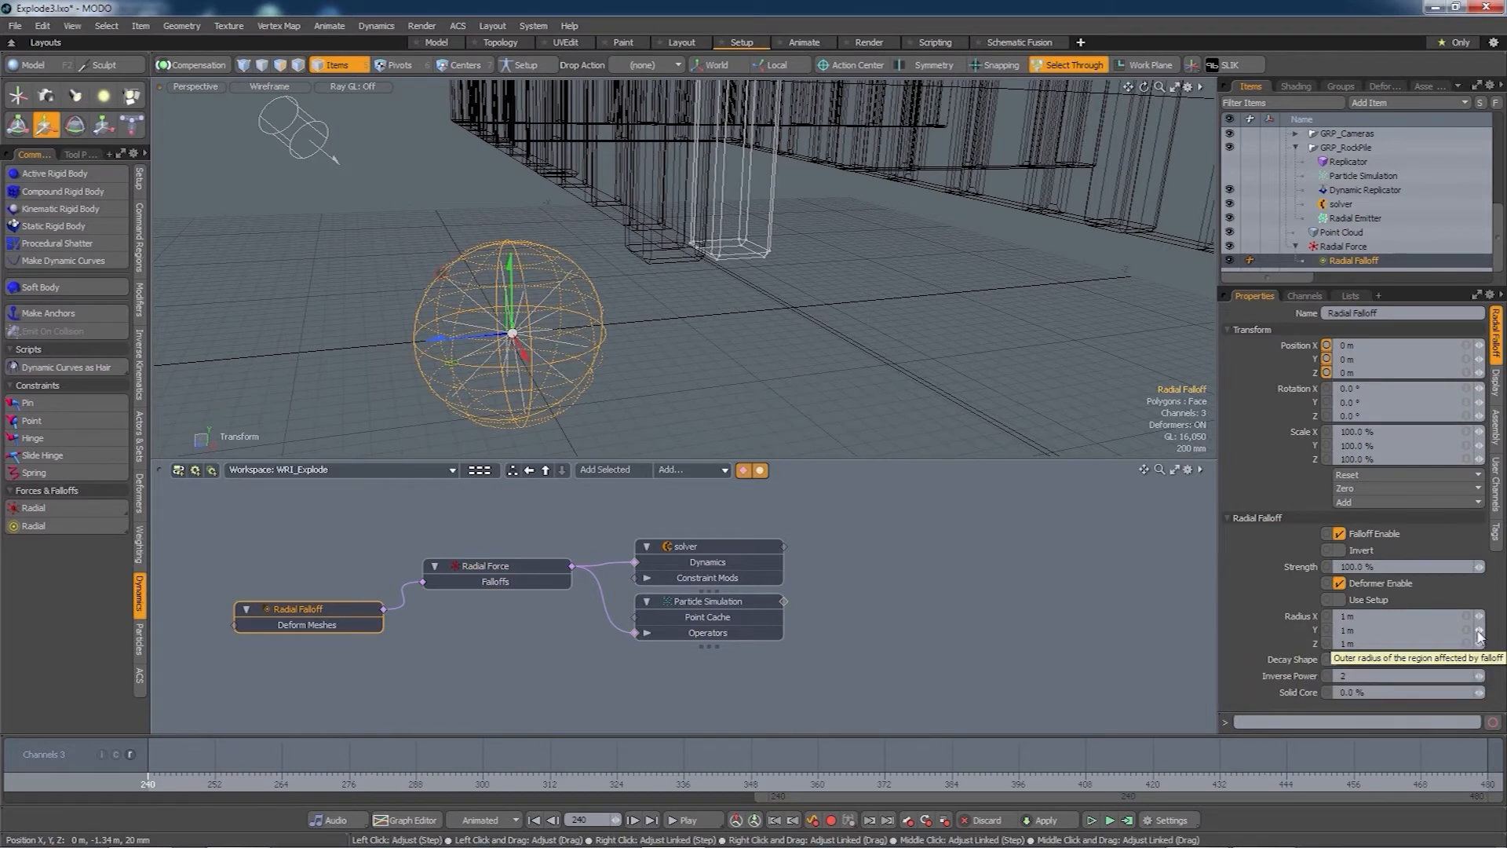
- Enlarge the Radial Falloff radius to 1.88 m on X, Y and Z, then bring up Compute Simulation
left_click_drag(1481, 634, 1506, 634)
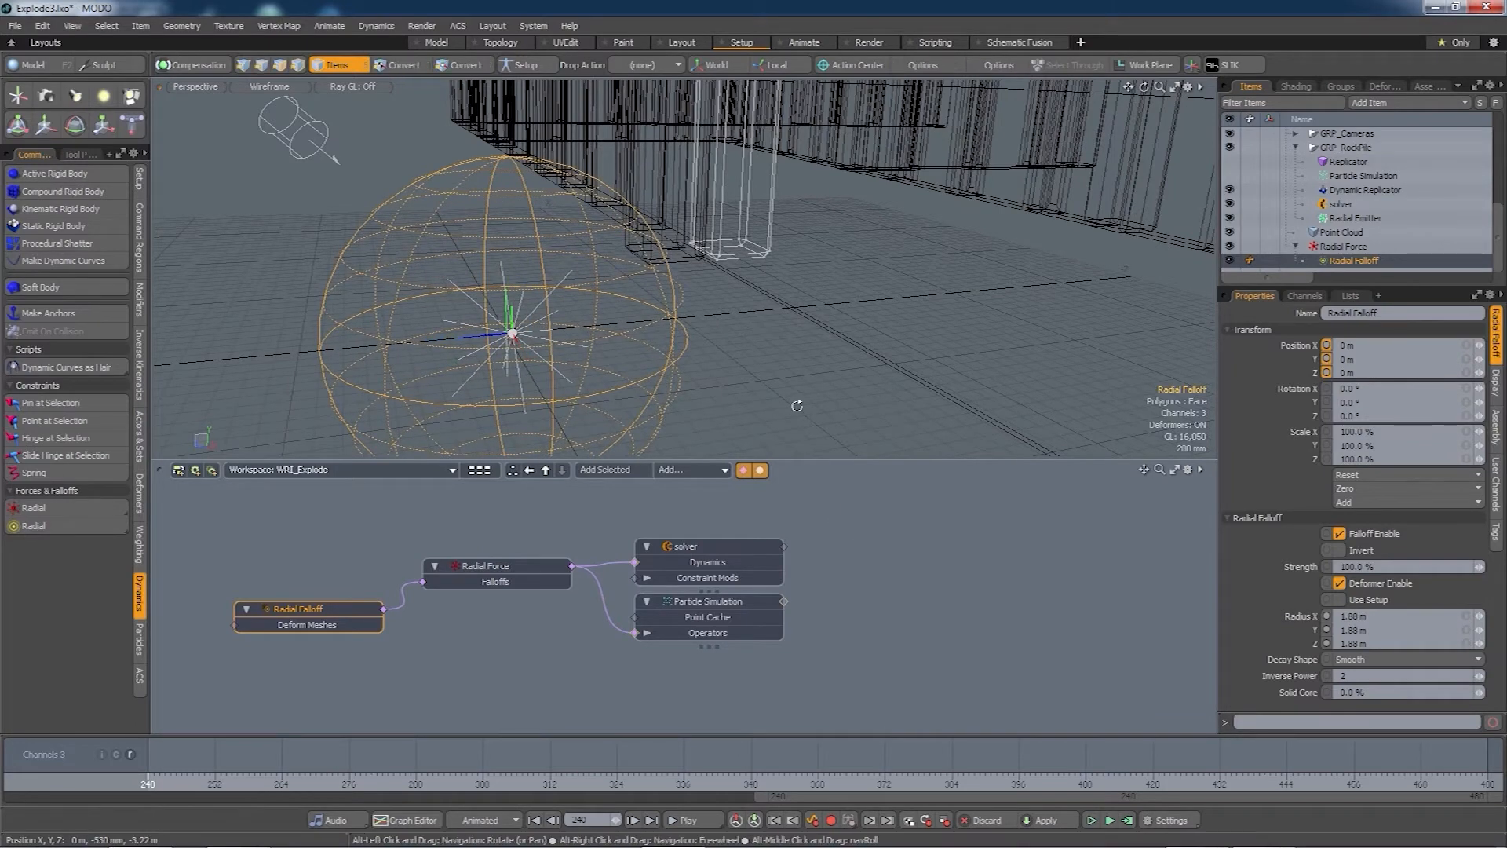
left_click_drag(797, 404, 686, 389, "alt")
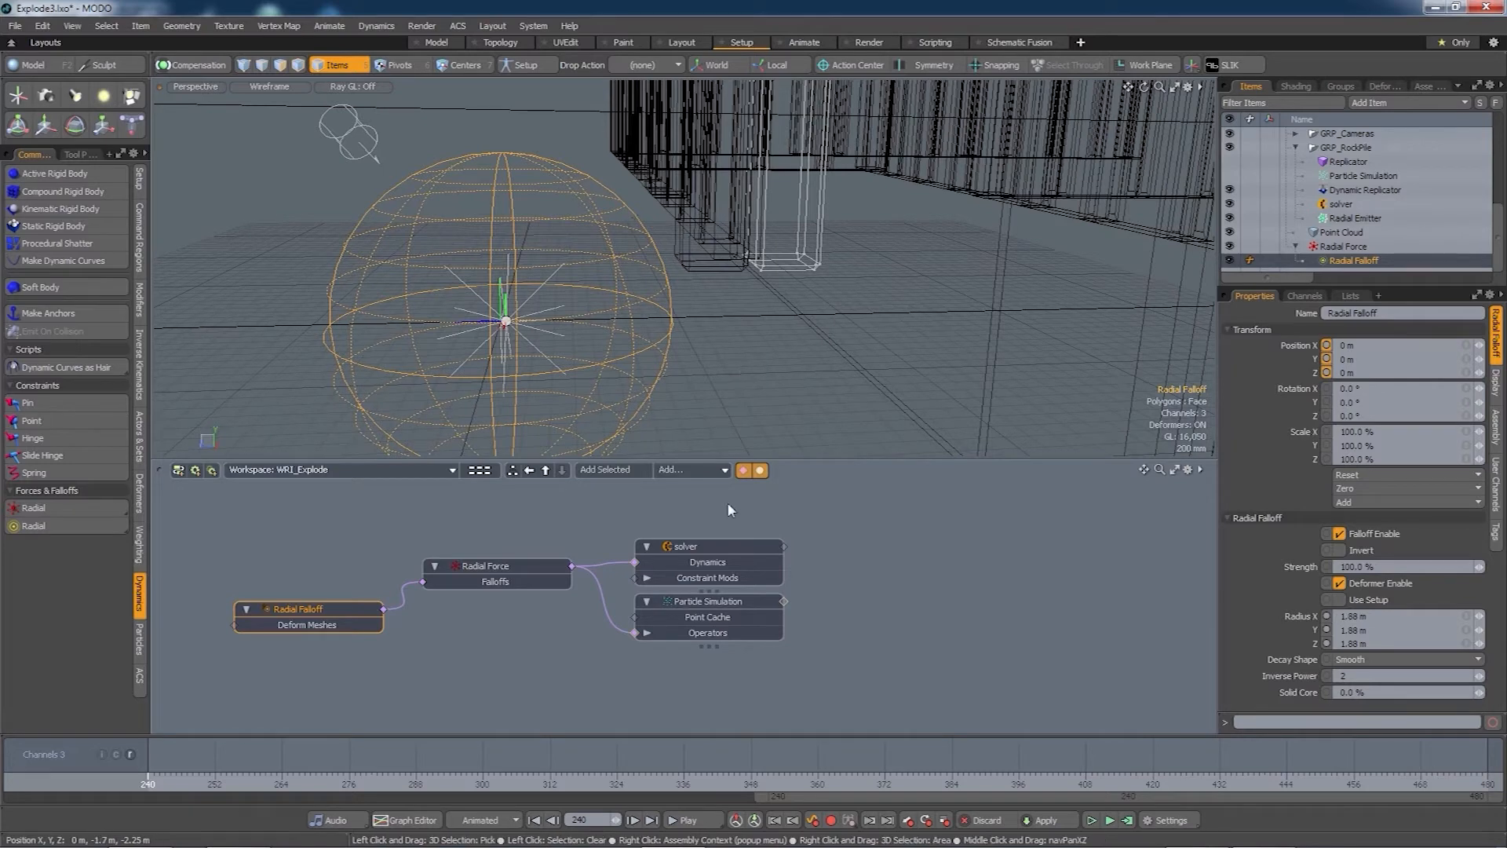
left_click(1127, 821)
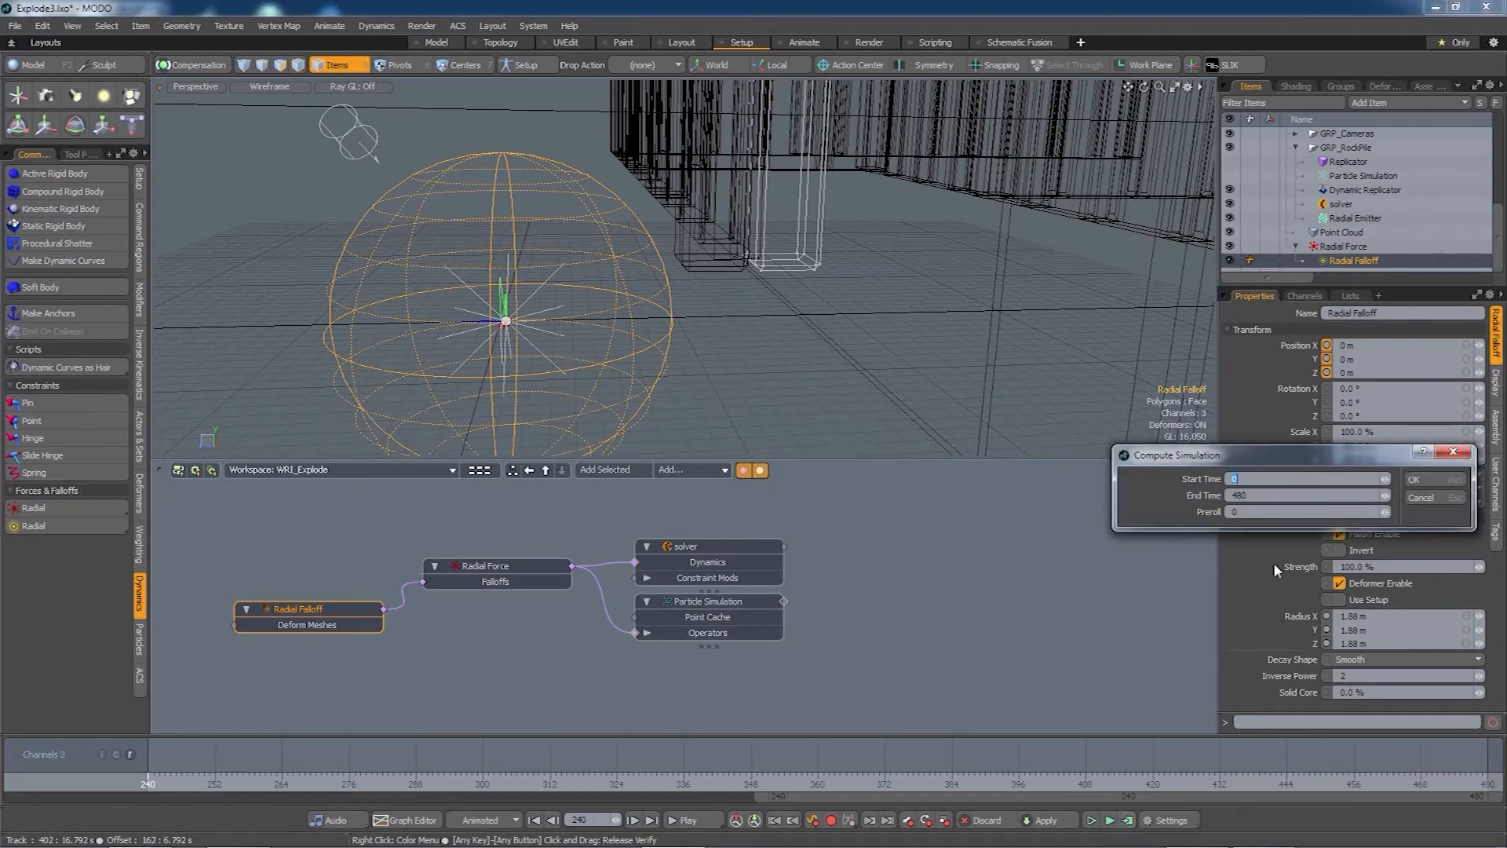
- Compute frames 0–480, then set falloff Solid Core to 80% and linked radius to 3.18 m
left_click(1422, 485)
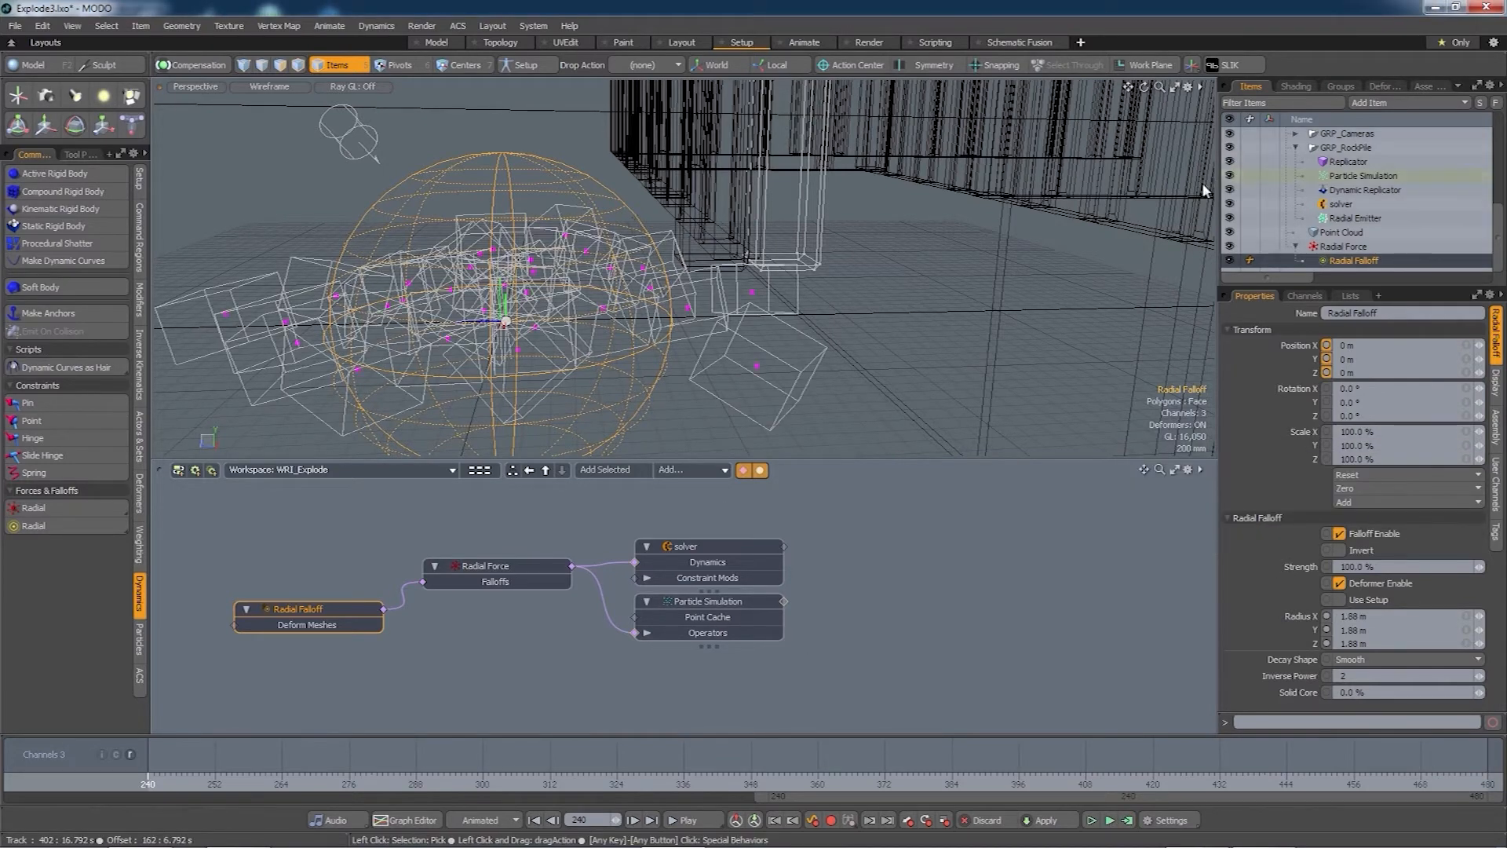
mouse_move(148, 776)
left_mouse_down()
mouse_move(506, 776)
mouse_move(148, 776)
left_mouse_up()
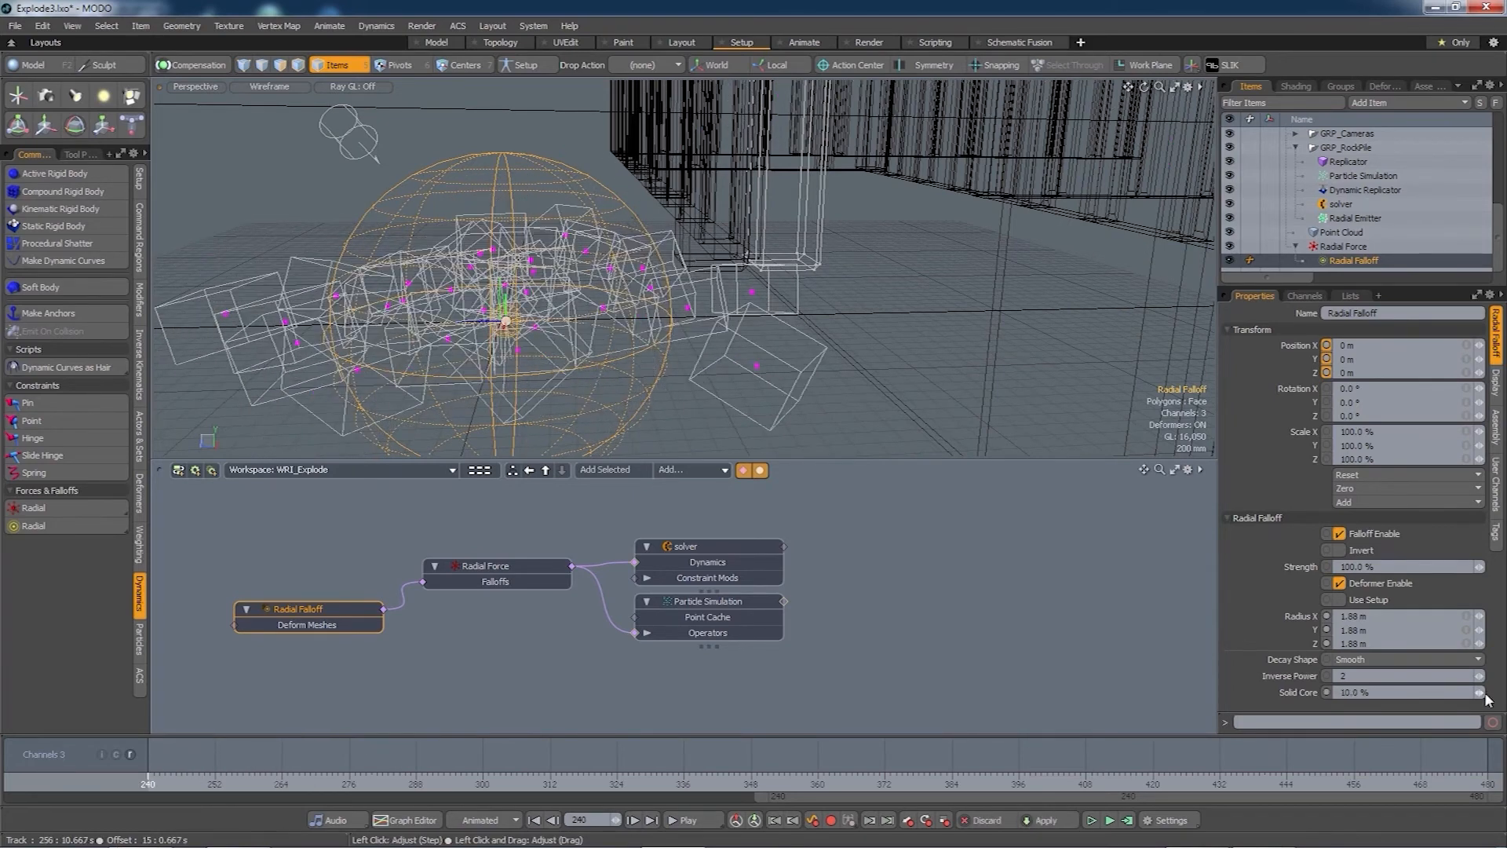
left_click_drag(1486, 694, 1487, 694)
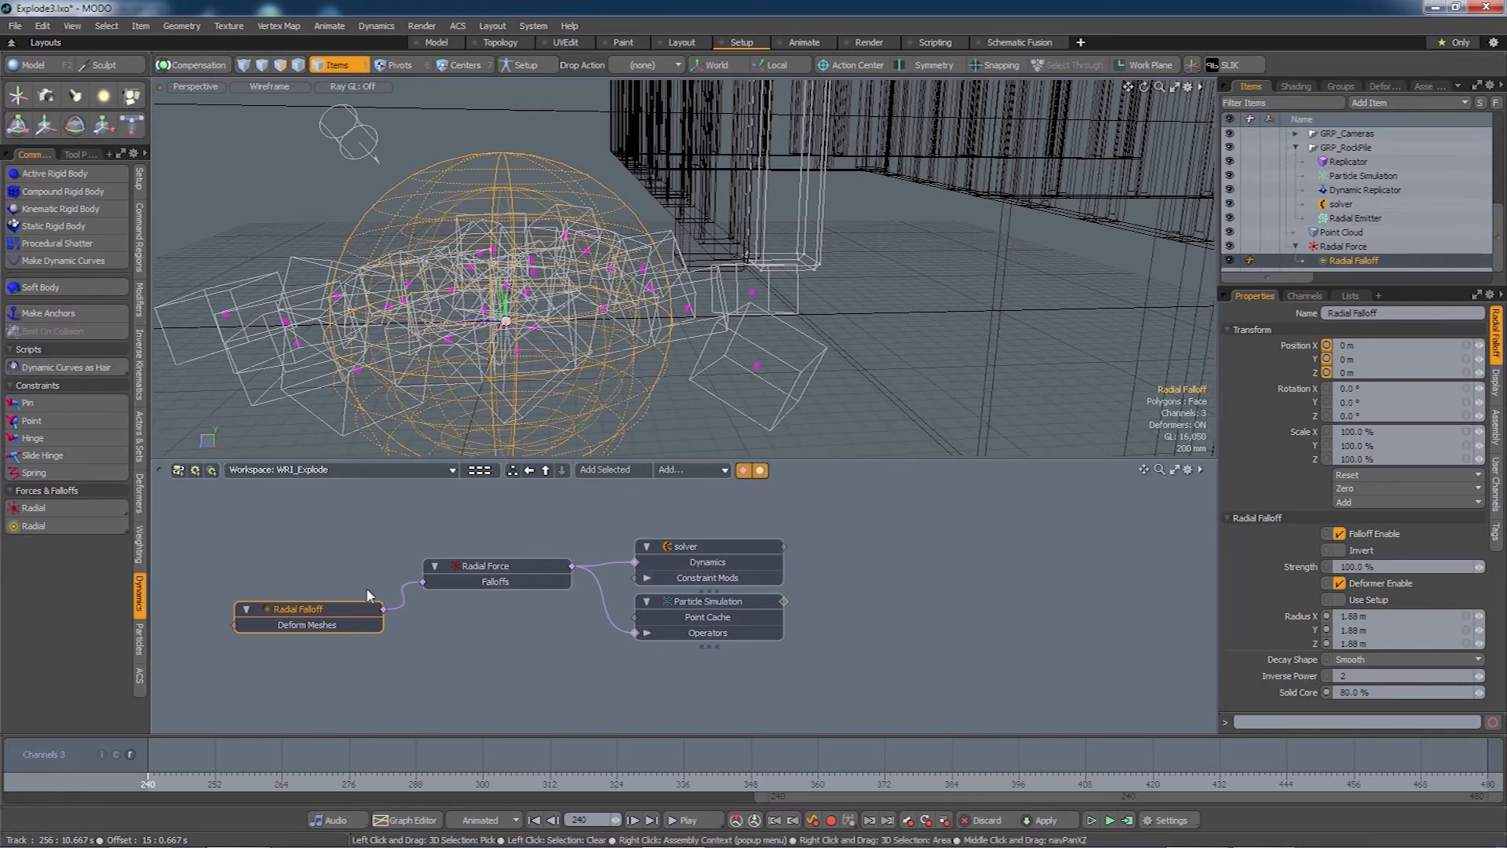
left_click(1466, 631)
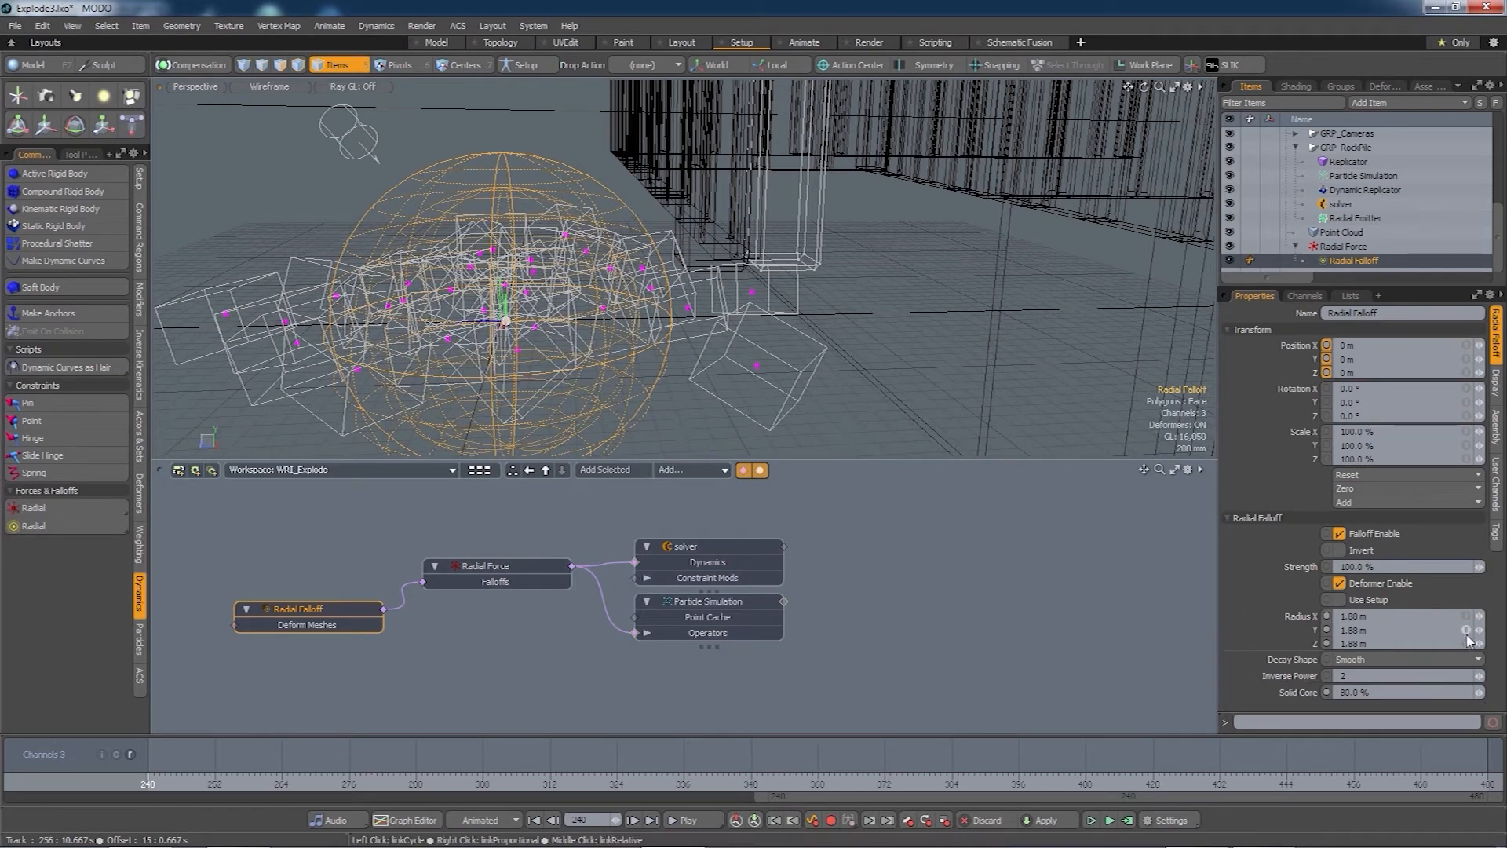
mouse_move(1483, 630)
left_mouse_down()
mouse_move(1501, 630)
mouse_move(1480, 631)
left_mouse_up()
left_click(1098, 636)
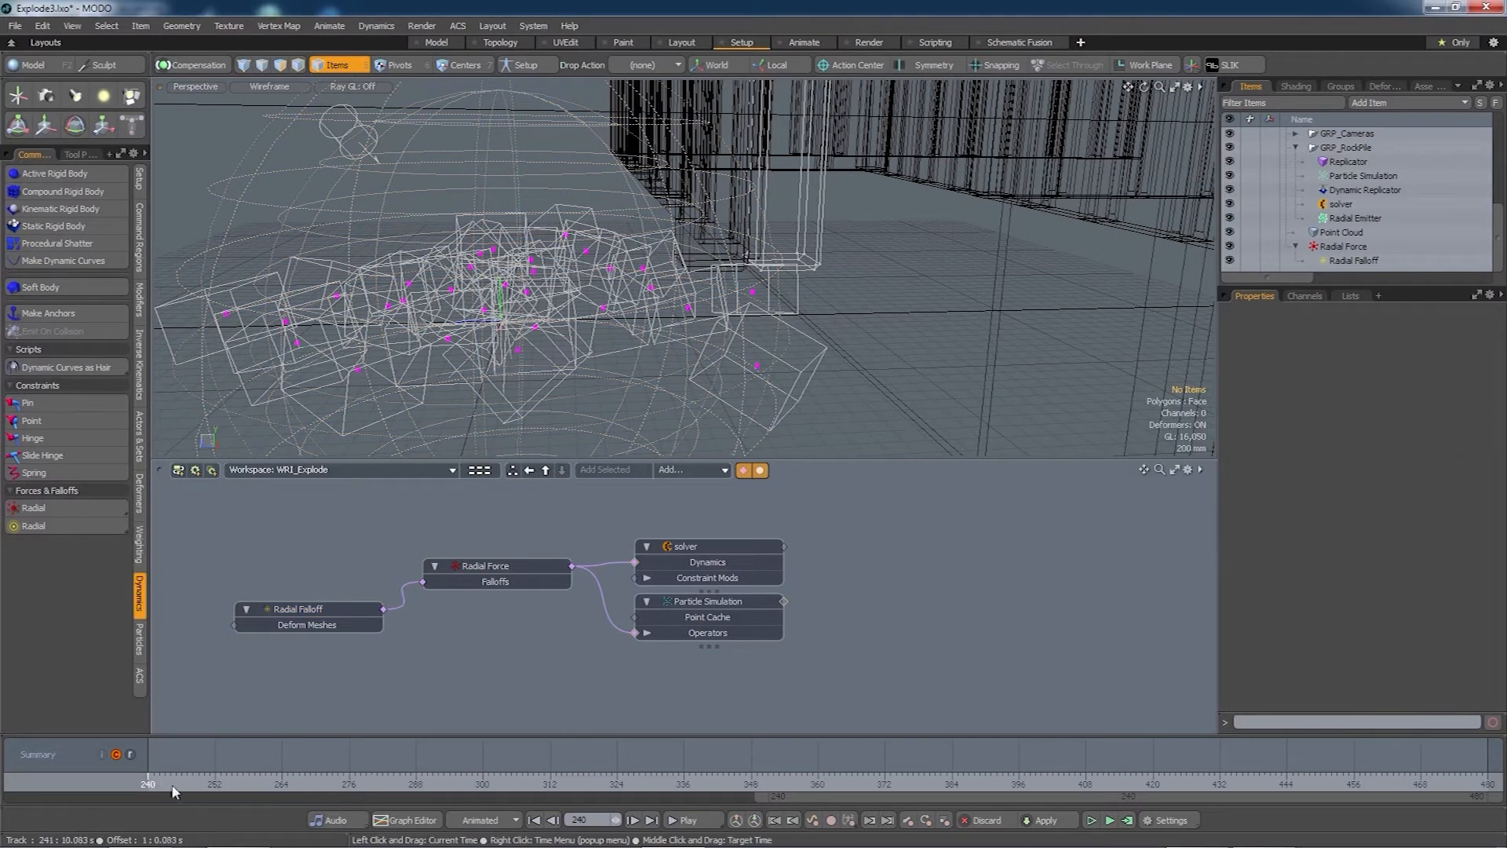
- Play the simulation from a top-down view to watch the rocks blast outward
mouse_move(175, 791)
left_mouse_down()
mouse_move(734, 785)
mouse_move(147, 785)
left_mouse_up()
scroll(703, 378, "down", 4)
left_click_drag(703, 377, 655, 475, "alt")
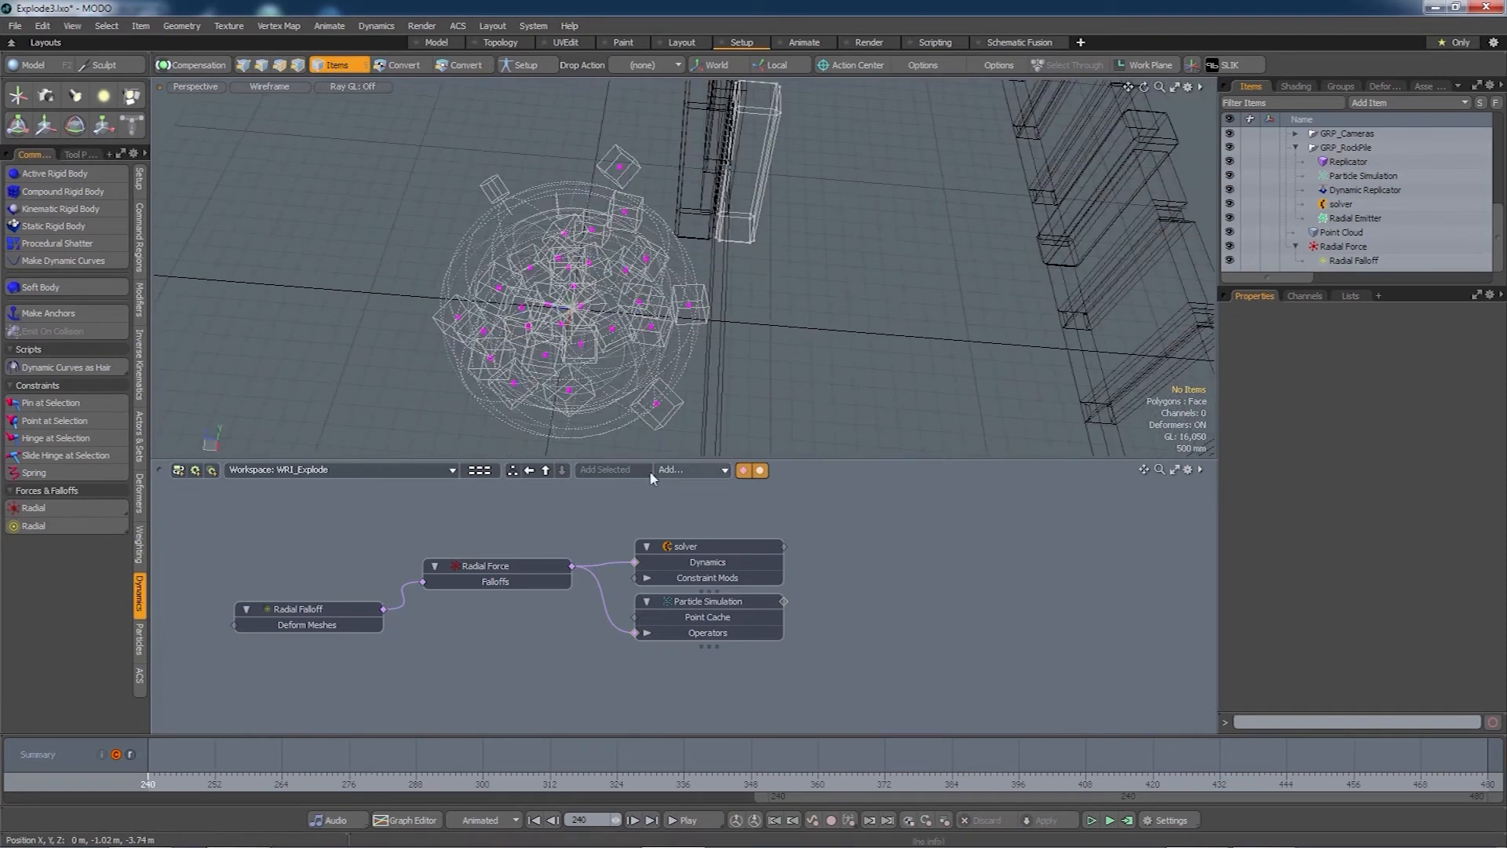
mouse_move(150, 785)
left_mouse_down()
mouse_move(393, 785)
mouse_move(198, 785)
left_mouse_up()
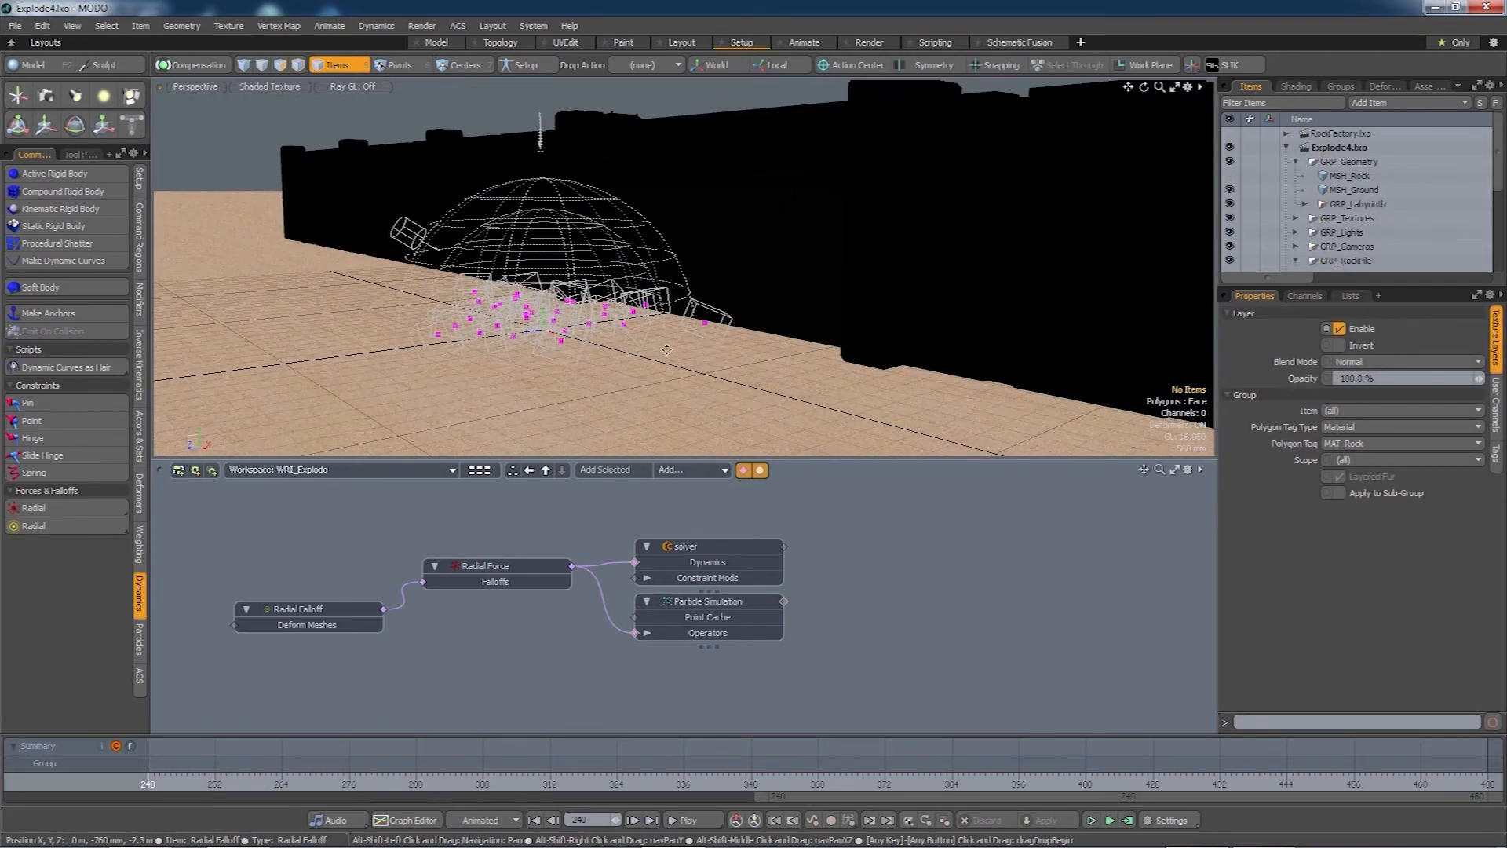
- Start a live Preview render of the rock pile from a new camera angle, selecting MSH_Rock
key("F8")
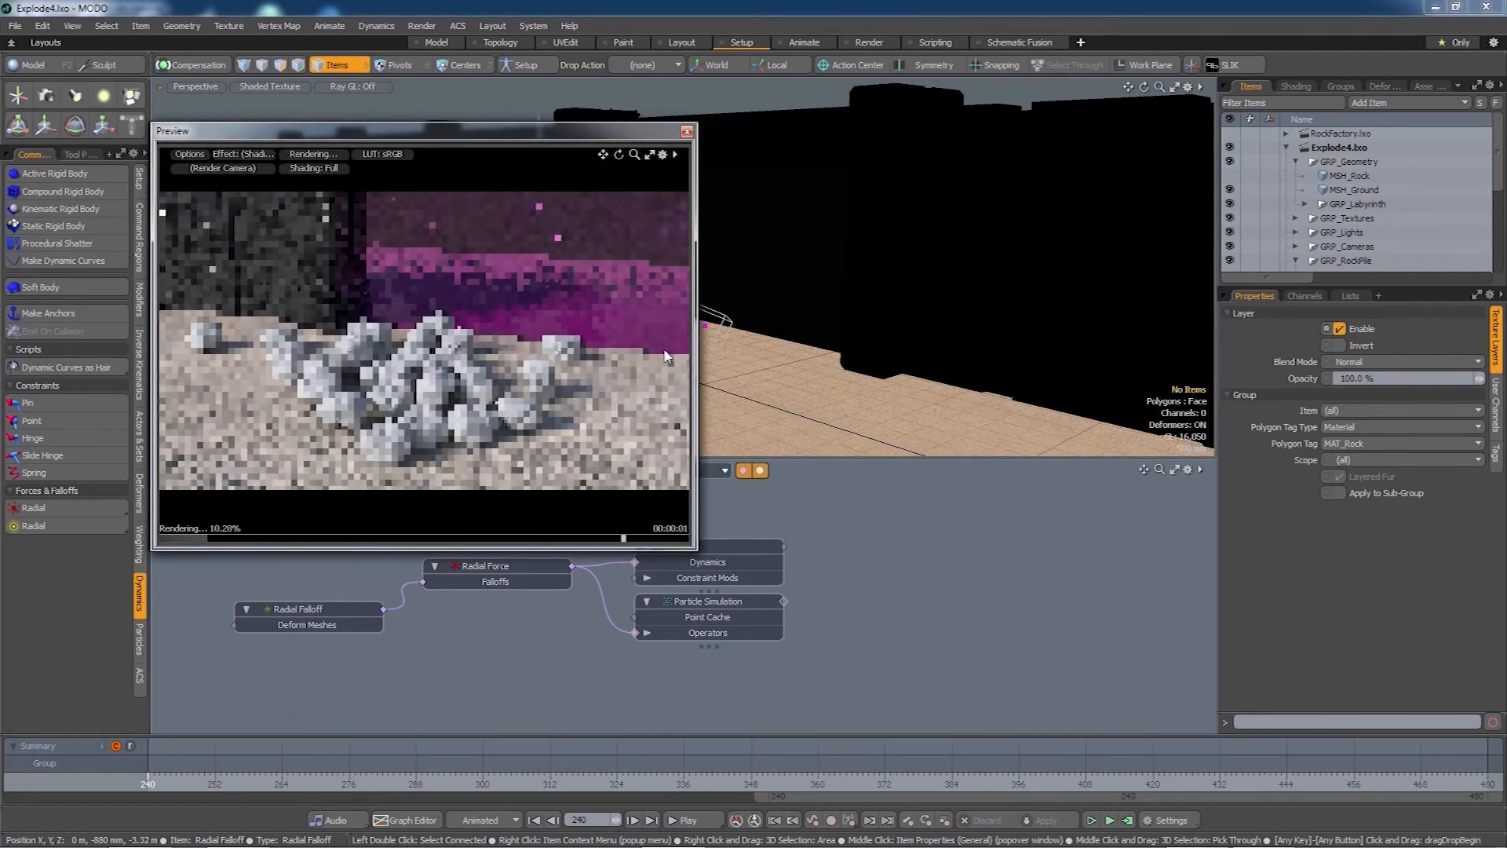
left_click_drag(350, 399, 395, 420, "alt")
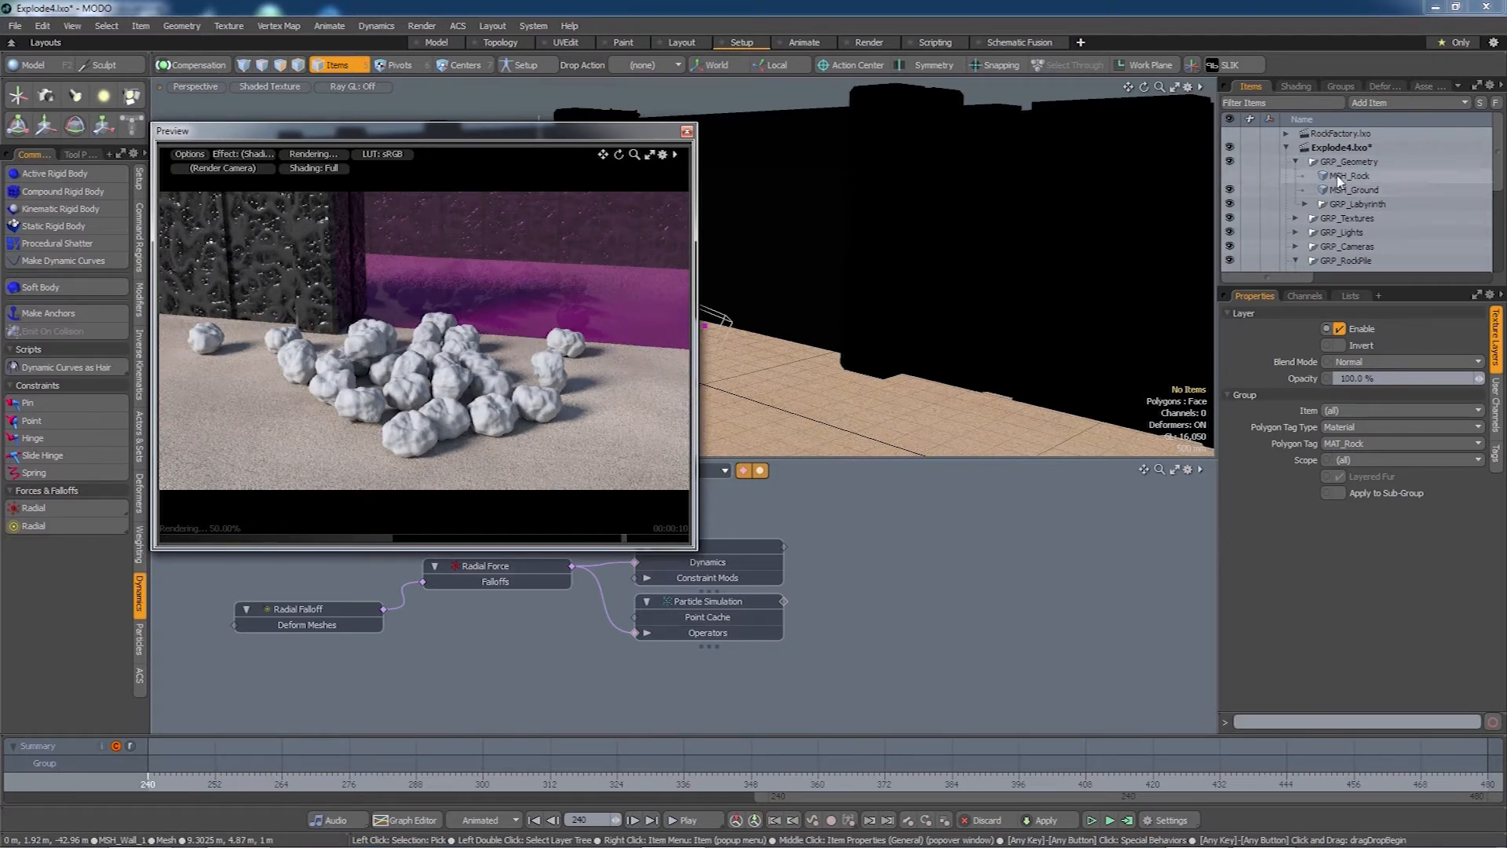
left_click(1340, 177)
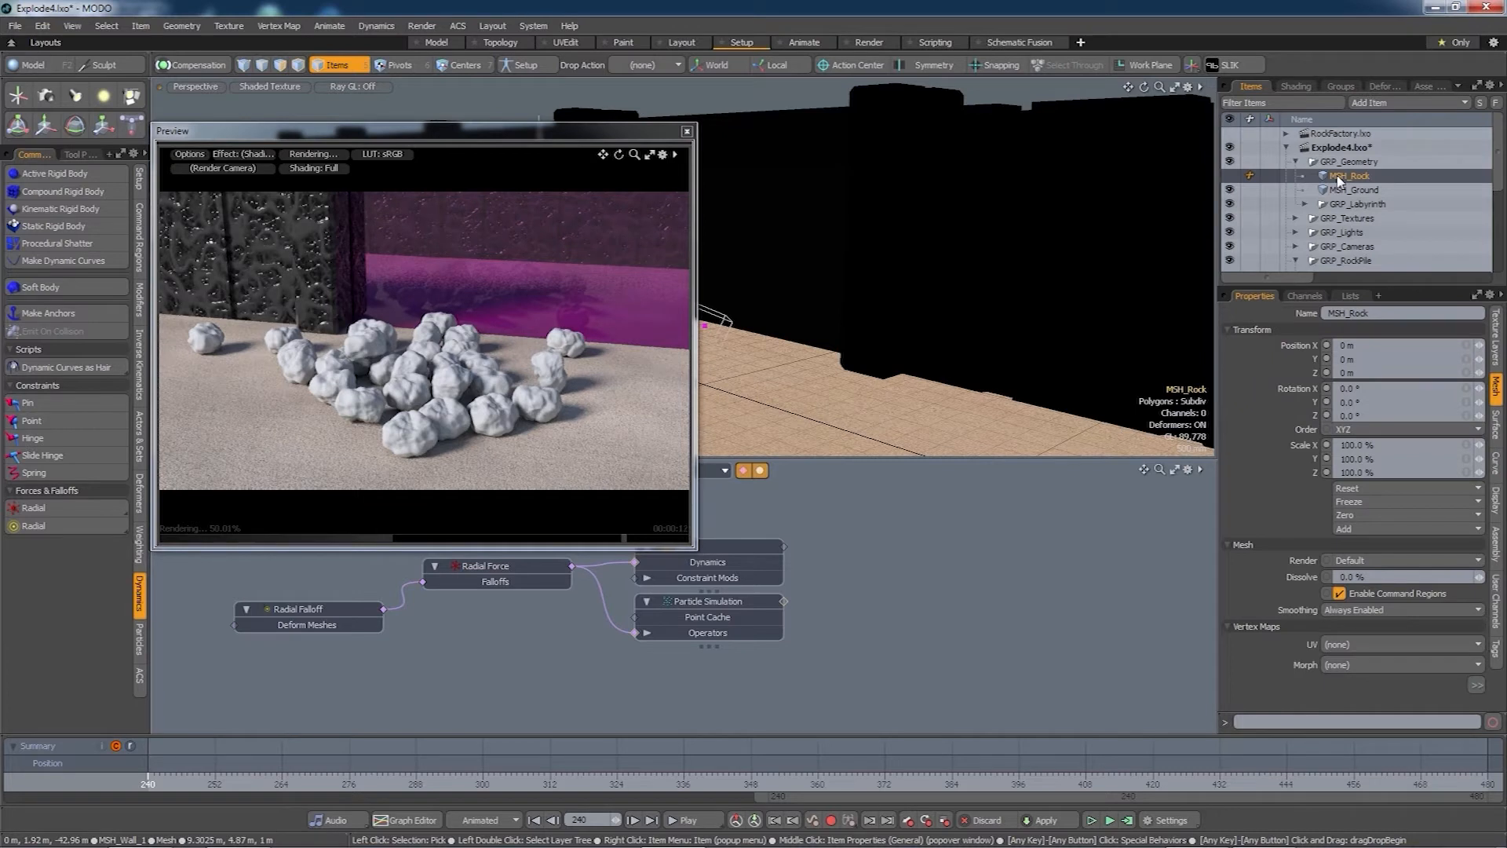
- Assign the MAT_Rock material to the MSH_Rock mesh with Polygon Set Material
key("m")
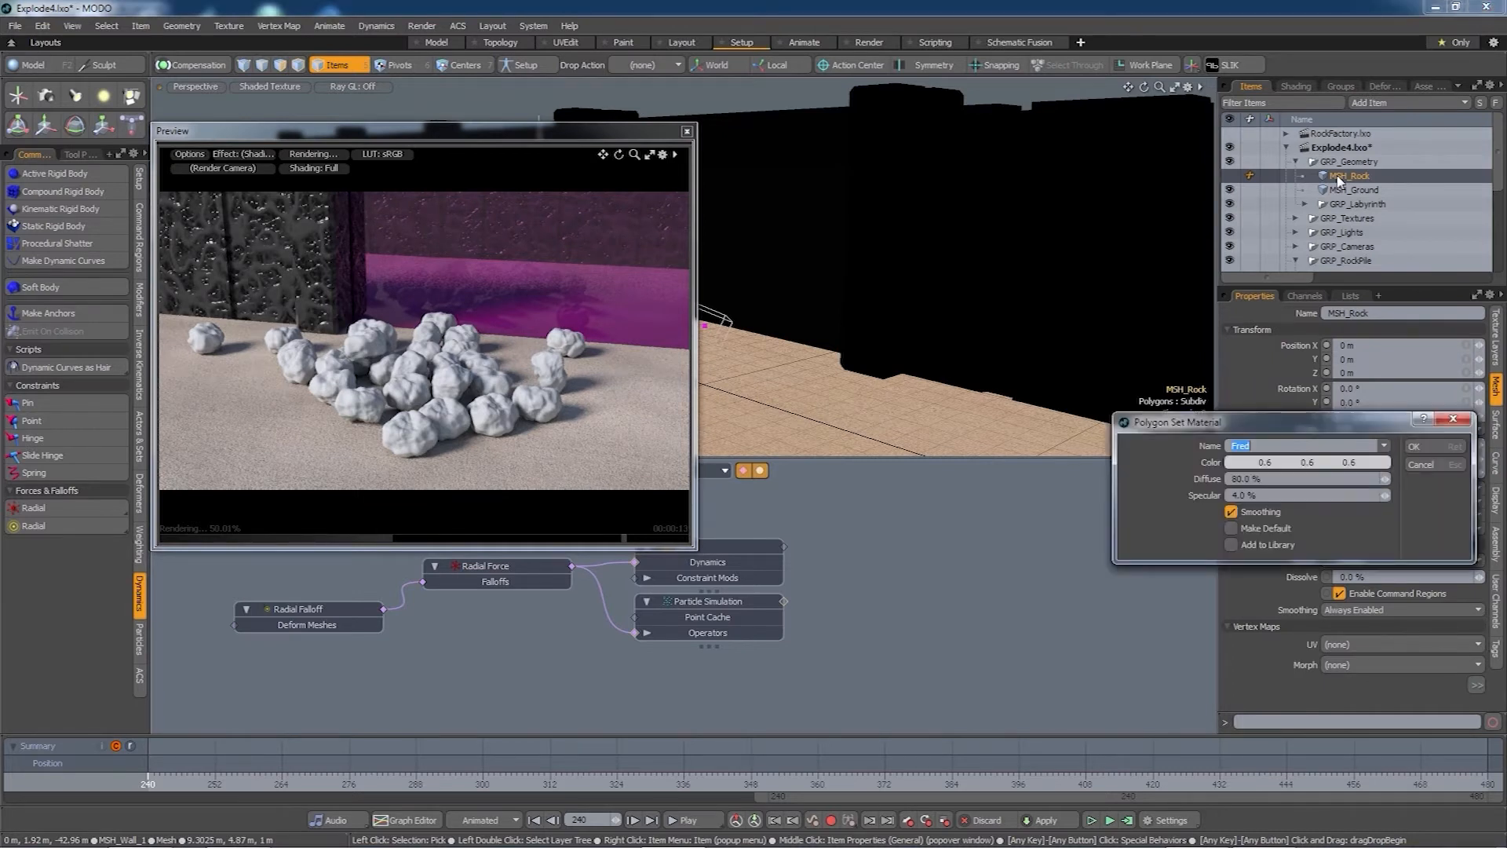
left_click(1384, 446)
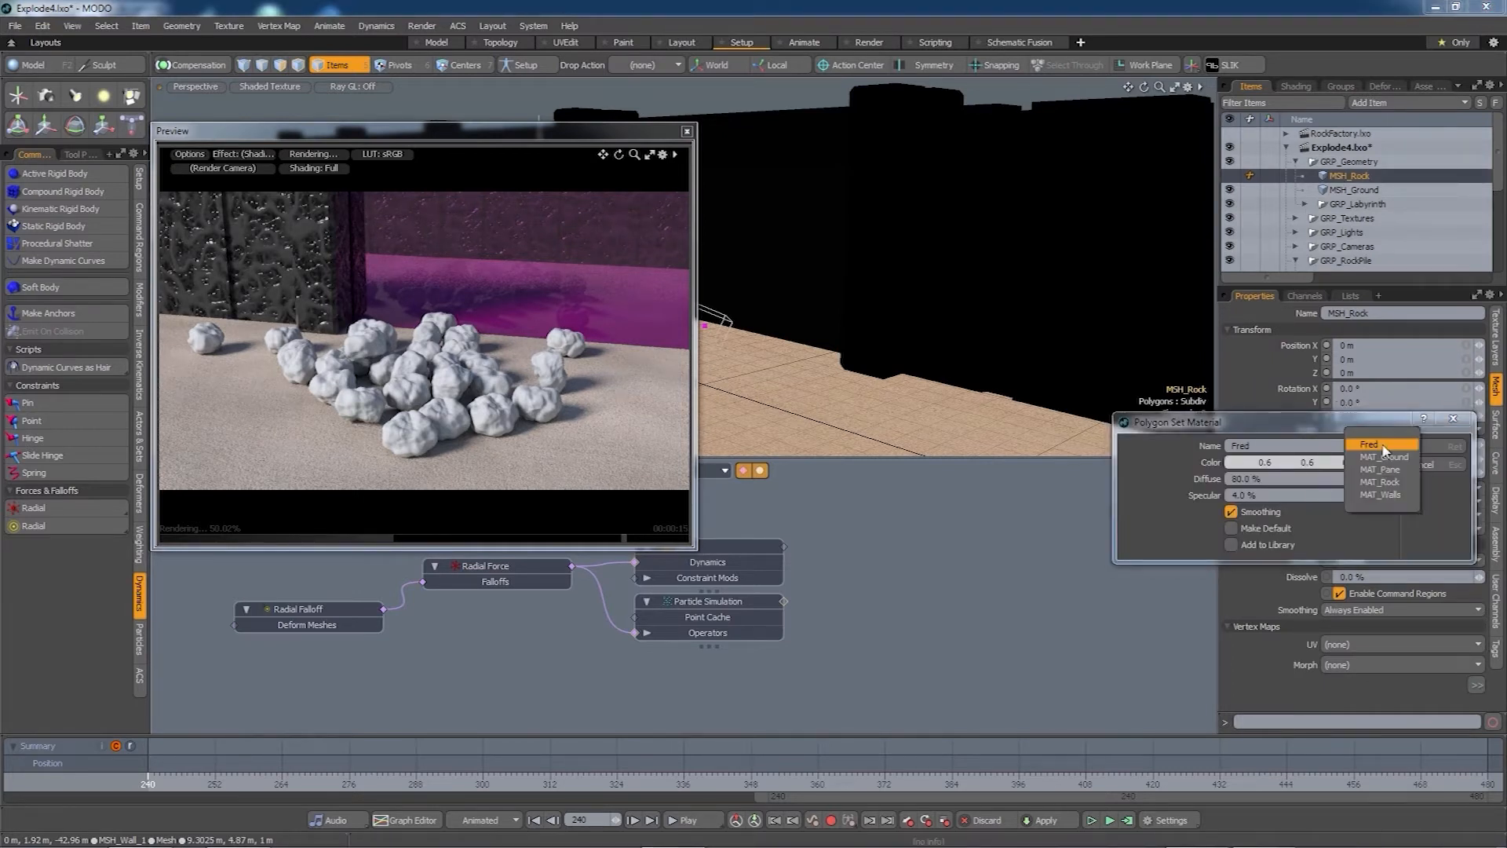
left_click(1393, 482)
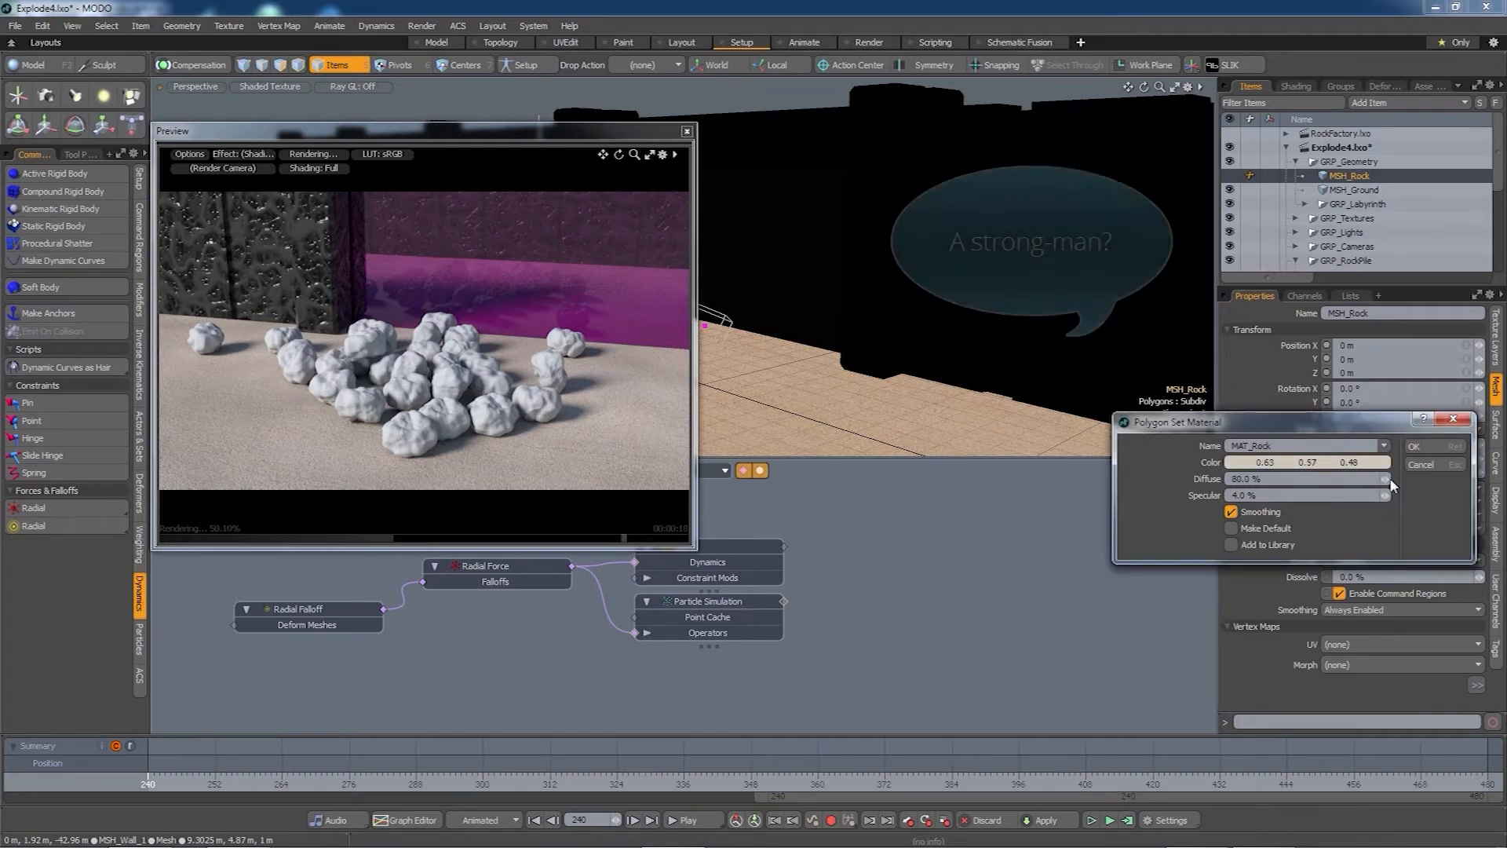
left_click(1413, 446)
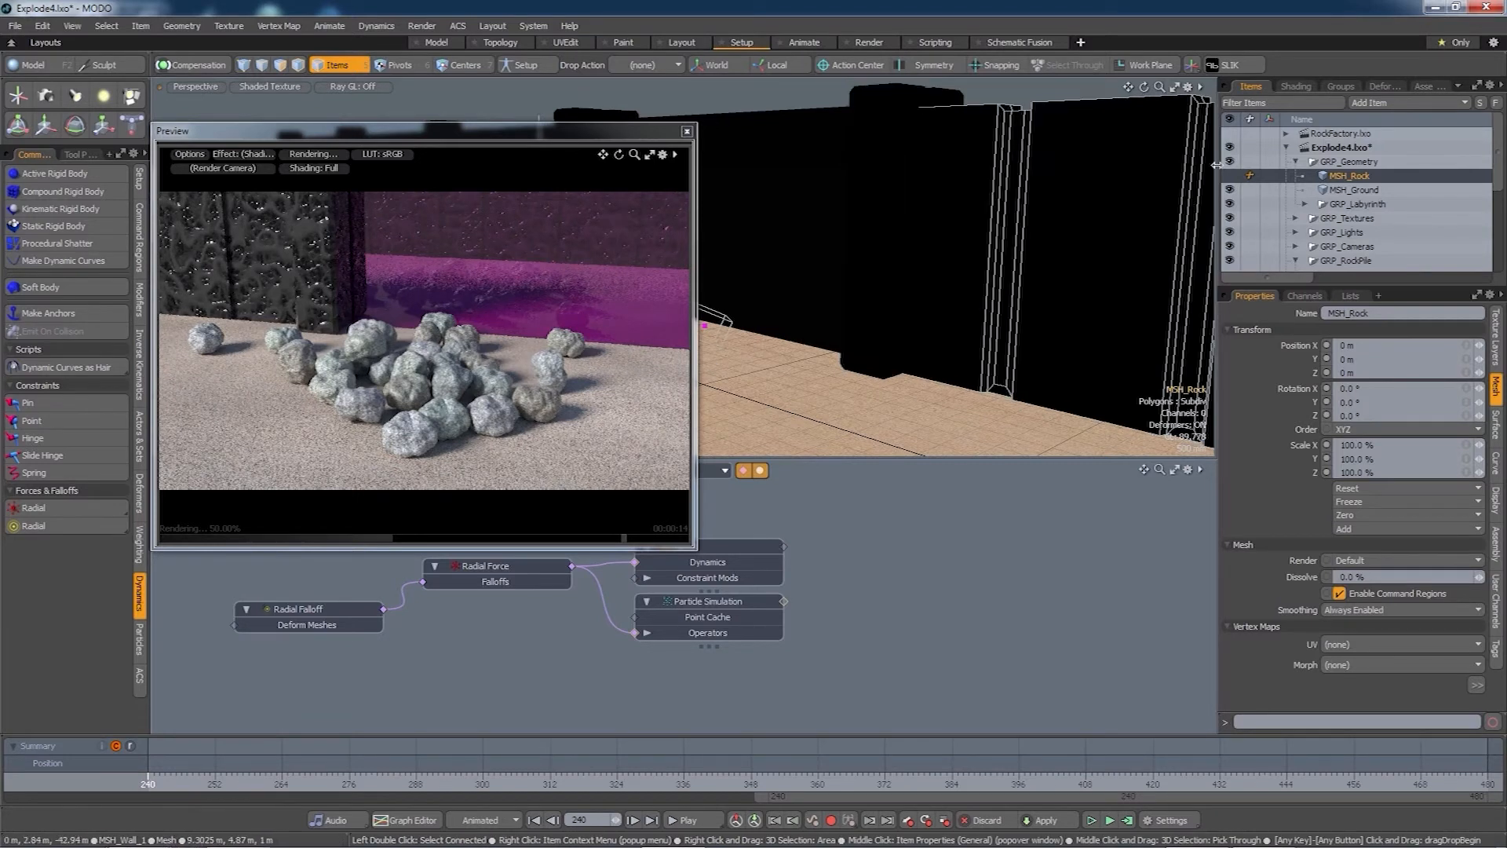
- Expand MAT_Rock in the Shader Tree to show its Variation Texture and Granite layers, zooming the preview in
left_click(1296, 86)
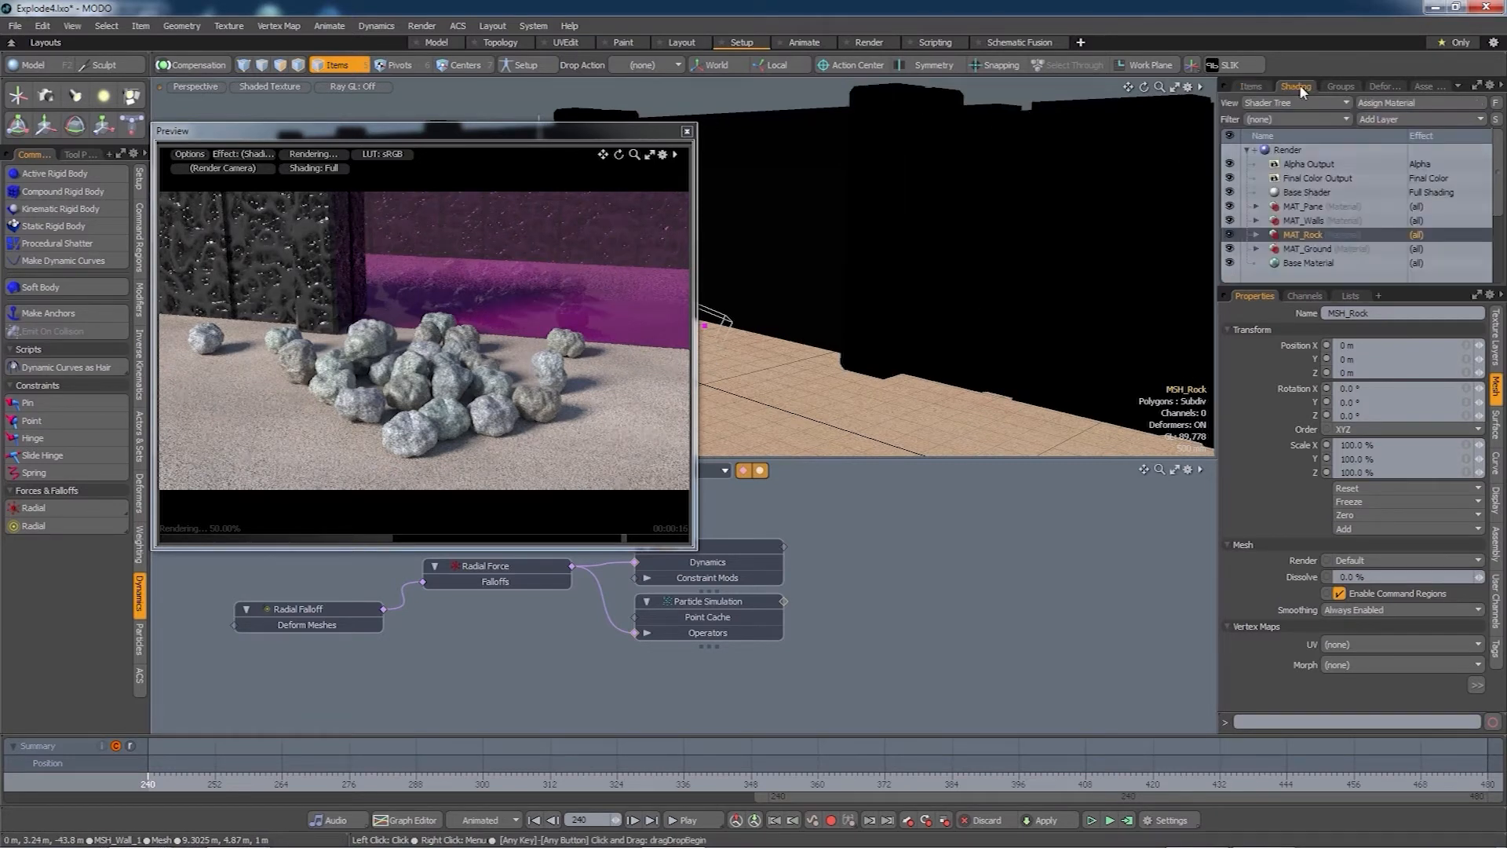
left_click(1304, 235)
left_click(1256, 234)
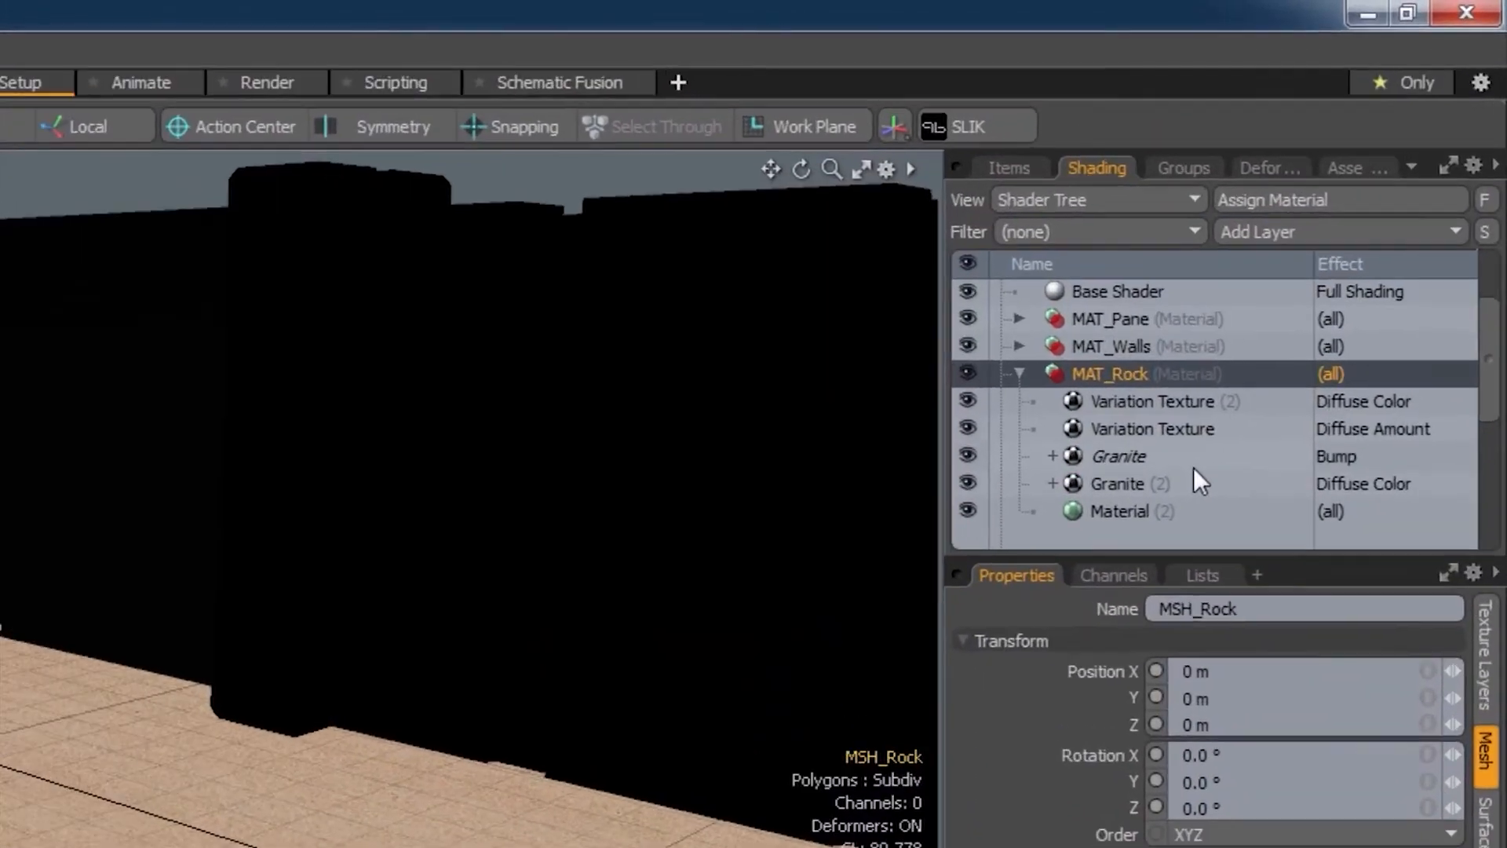
scroll(1194, 470, "down", 3)
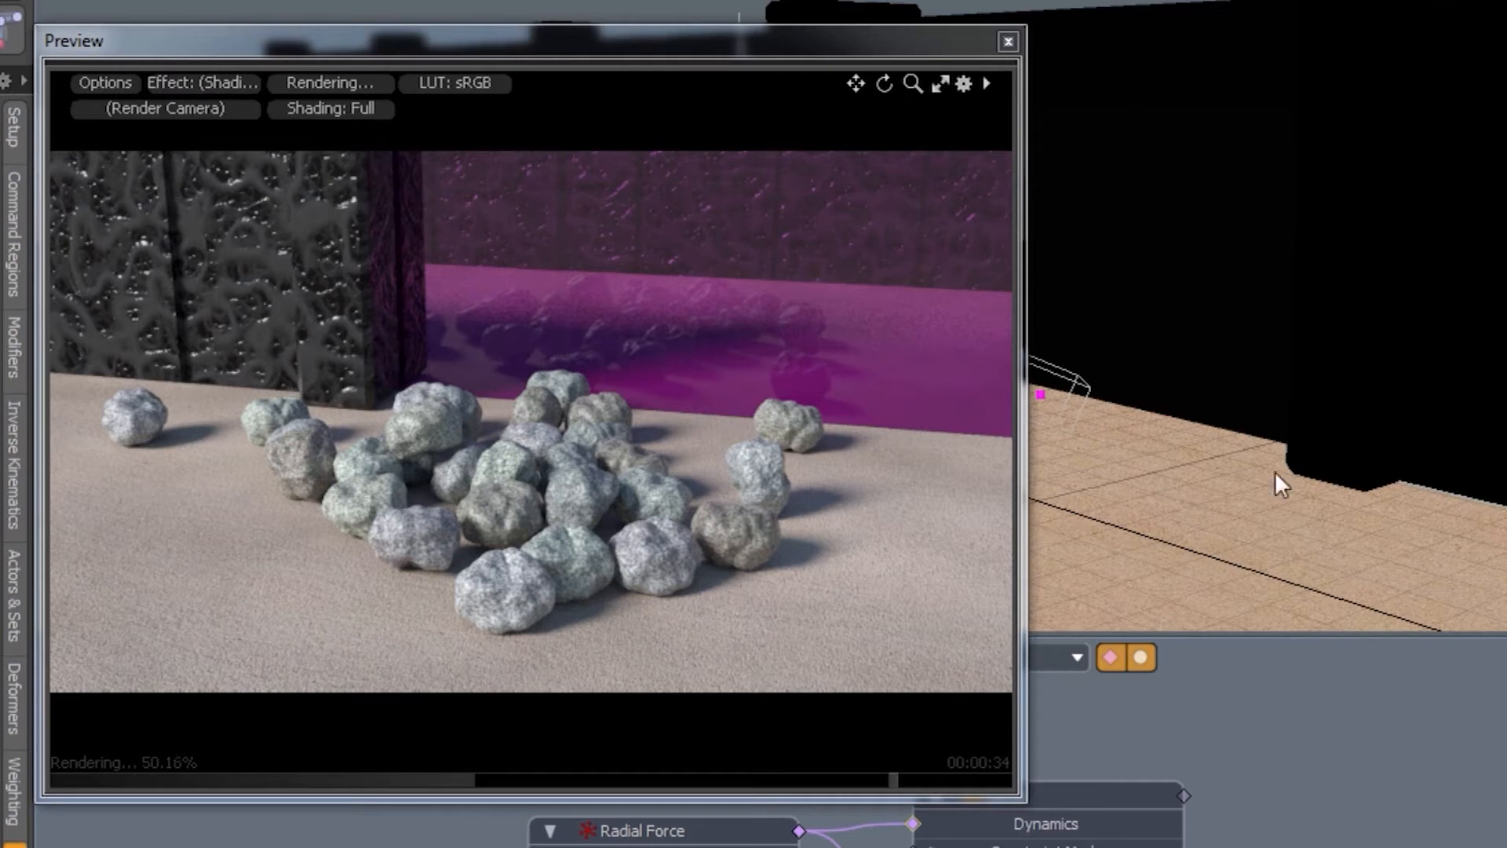
scroll(618, 574, "up", 3)
scroll(625, 551, "up", 3)
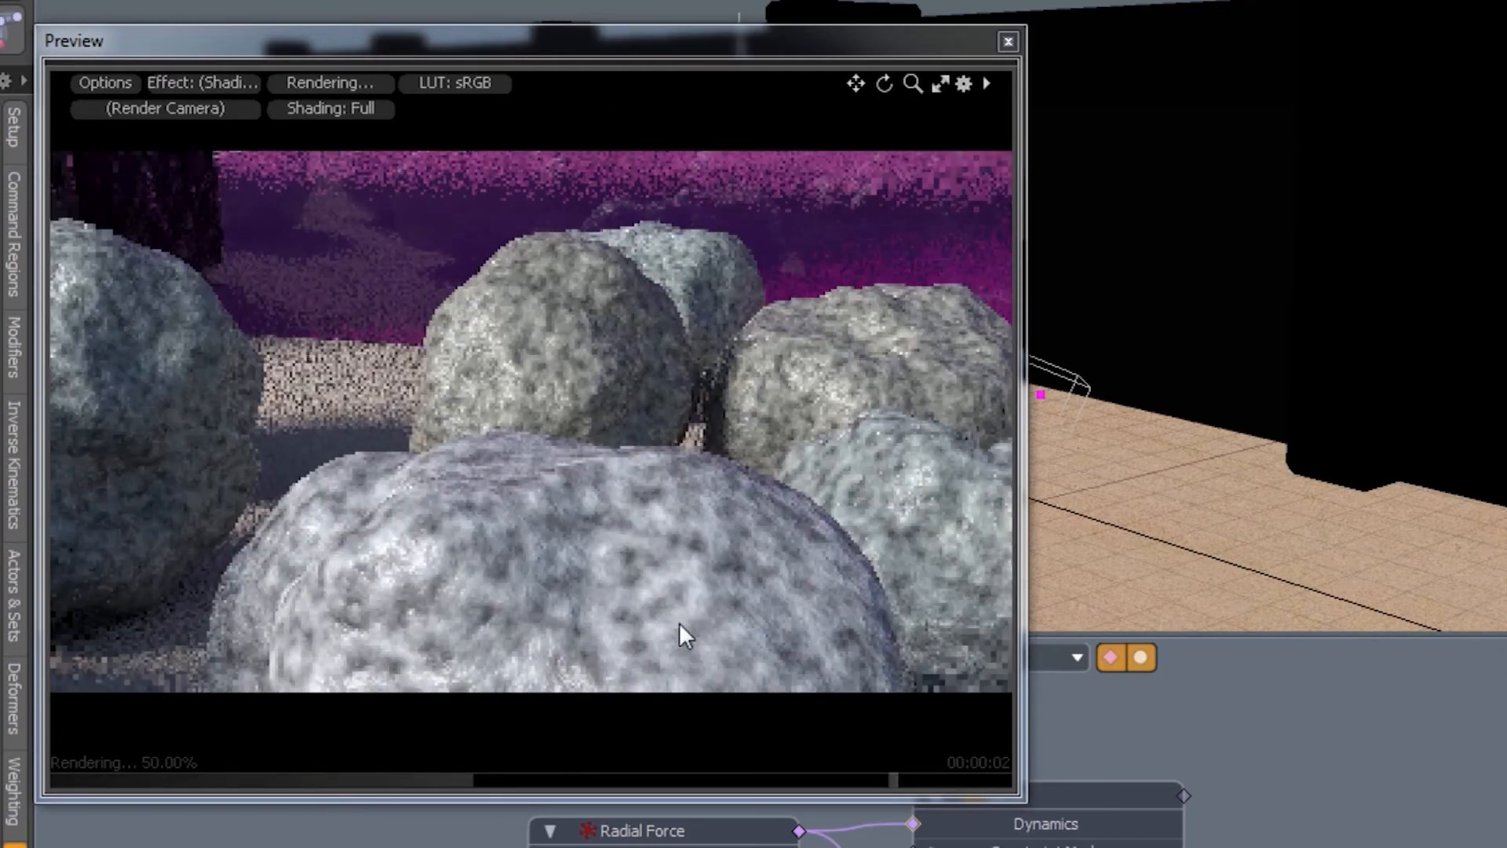
scroll(716, 628, "up", 3)
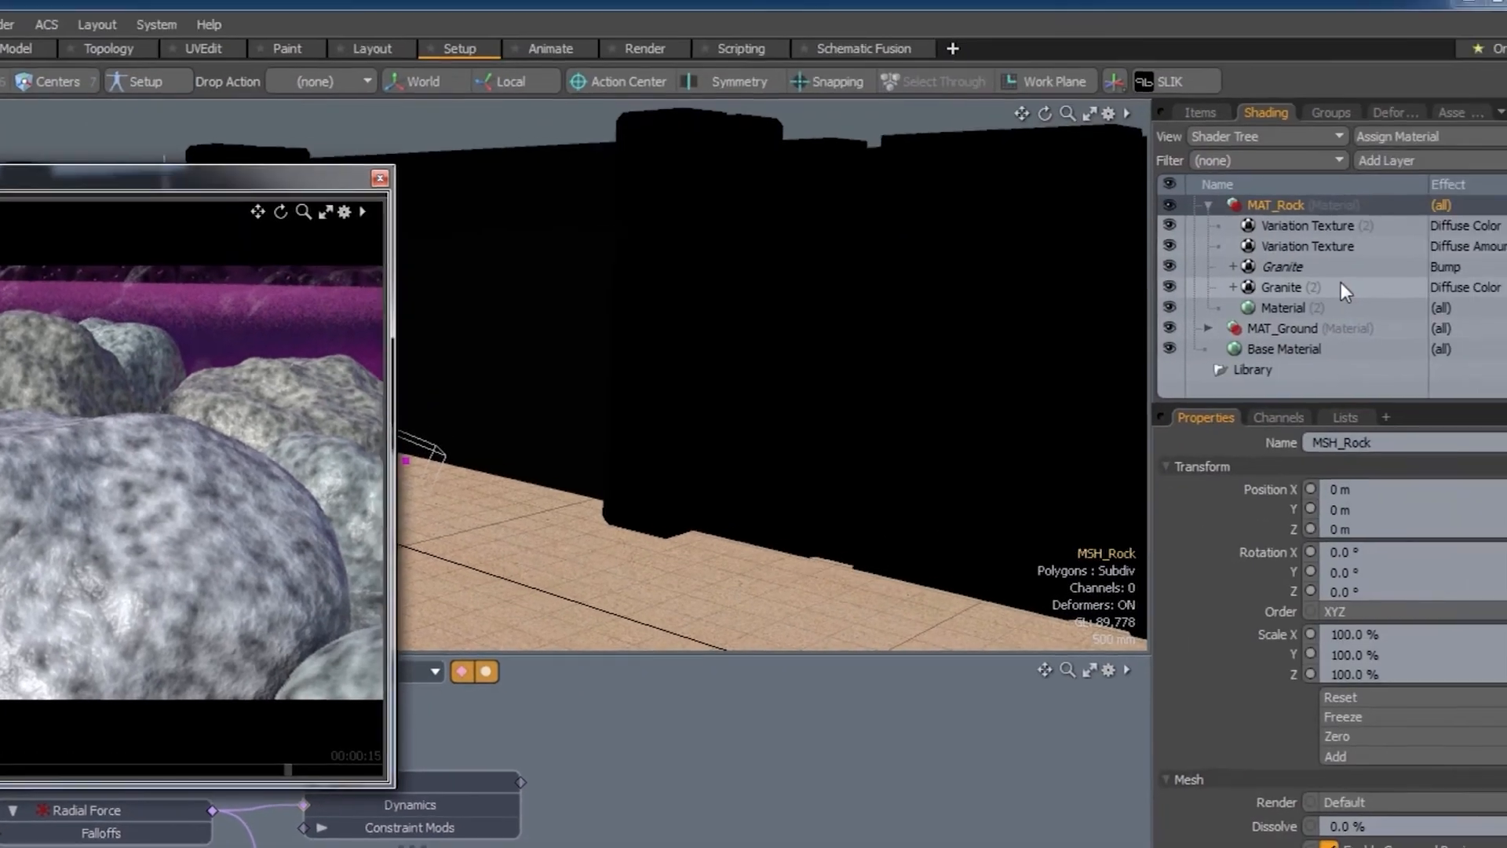
scroll(1287, 280, "up", 1)
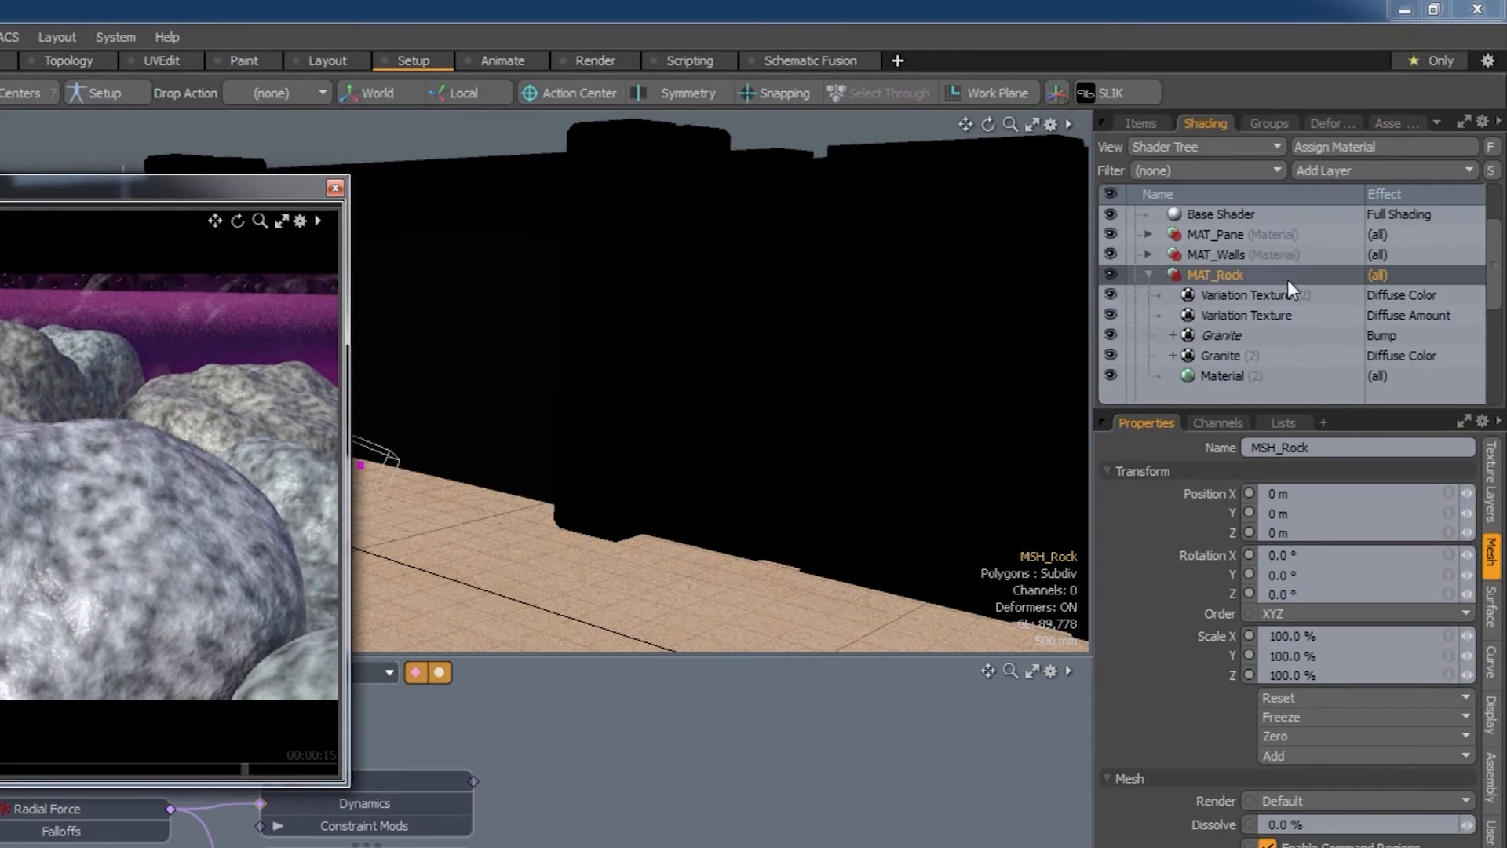
- Inspect MAT_Rock's Diffuse Amount and Diffuse Color Variation Texture settings in Properties
left_click(1245, 316)
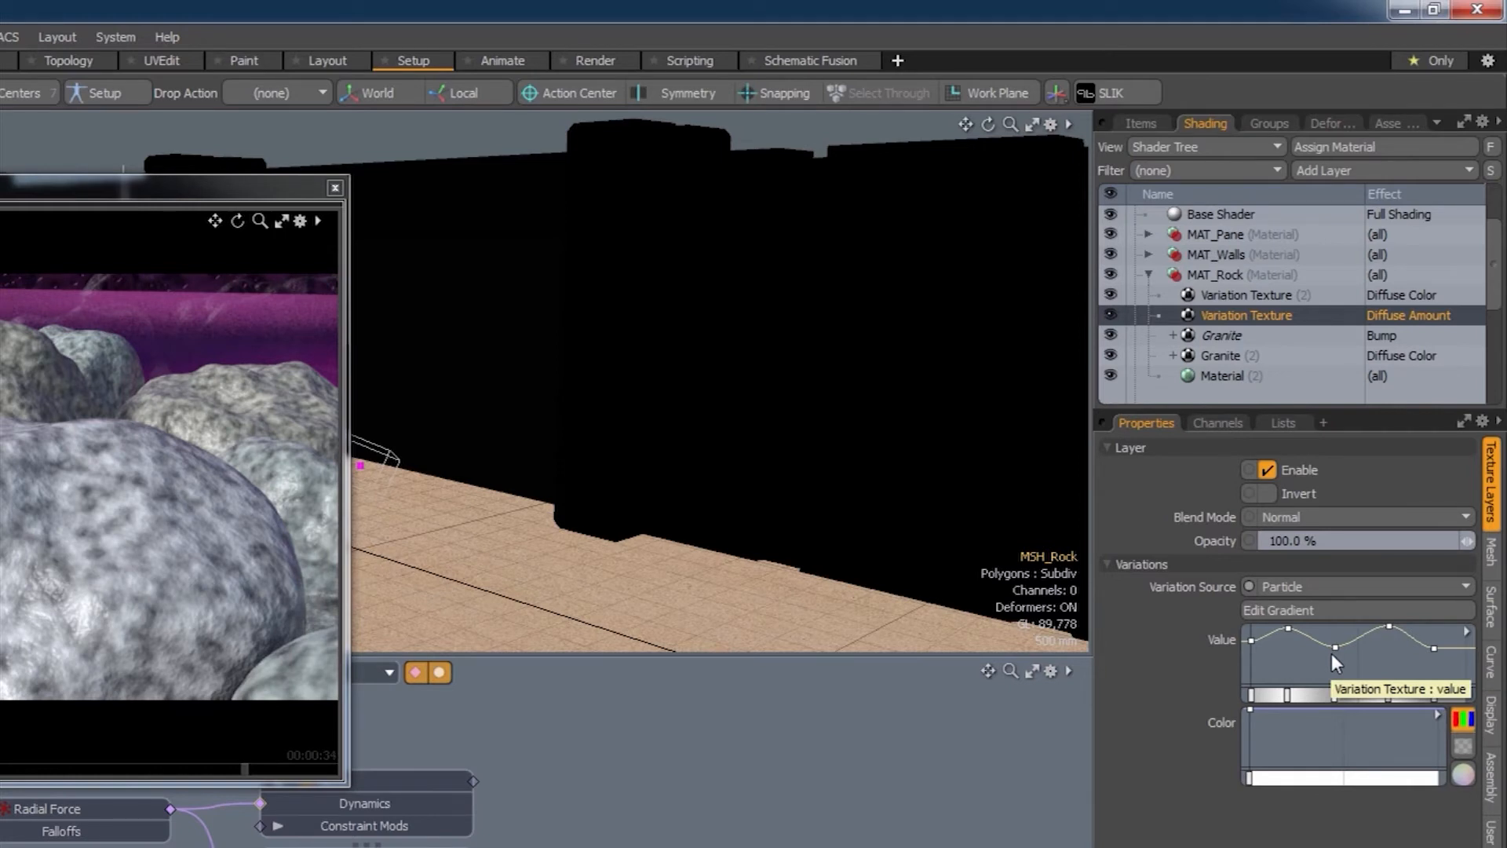
left_click(1245, 298)
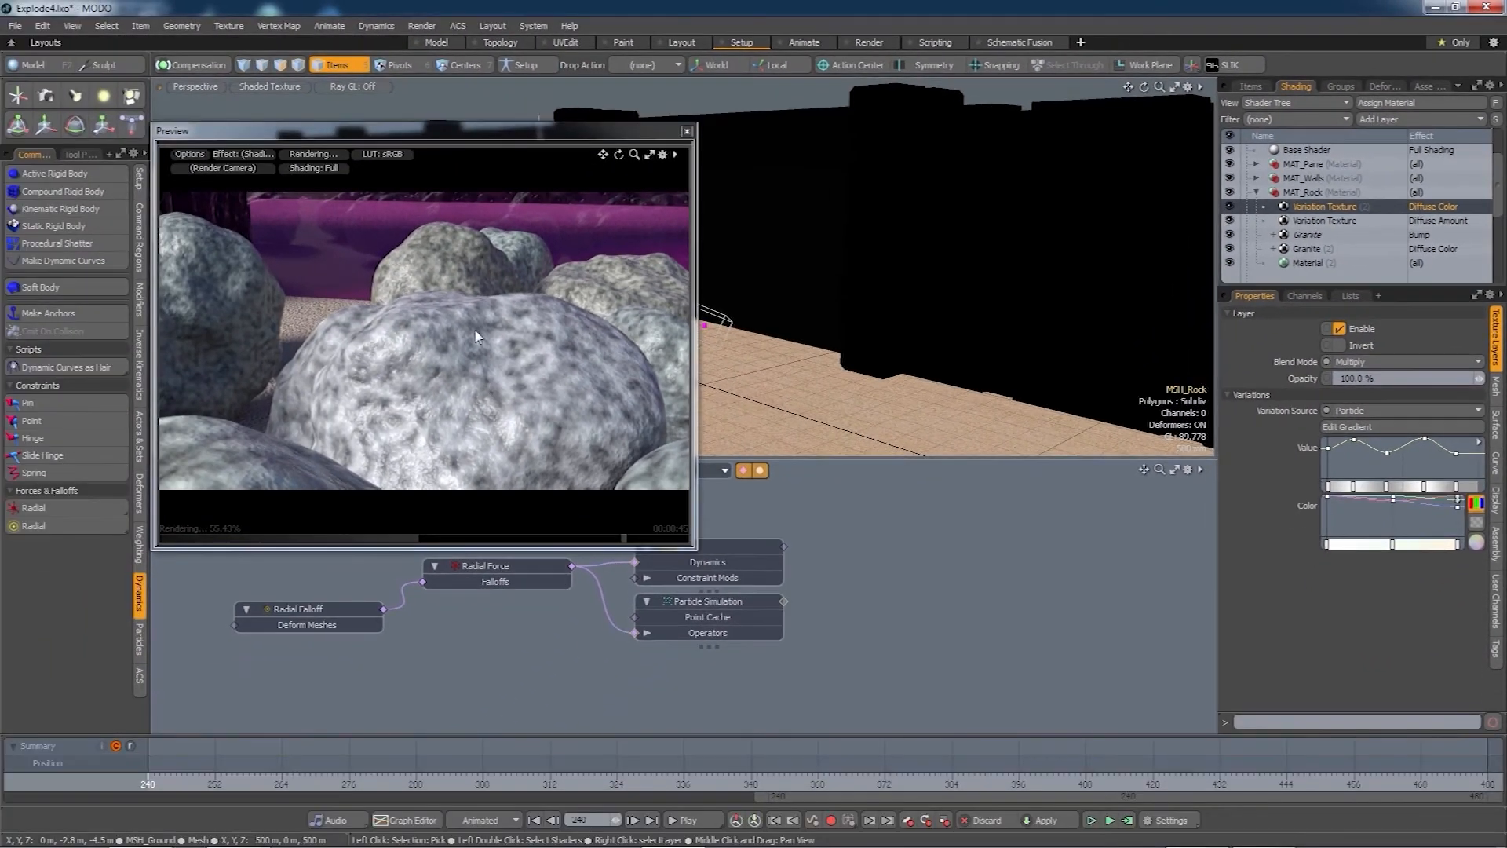
- Zoom out and orbit the Preview camera around the granite rock pile
scroll(441, 399, "down", 4)
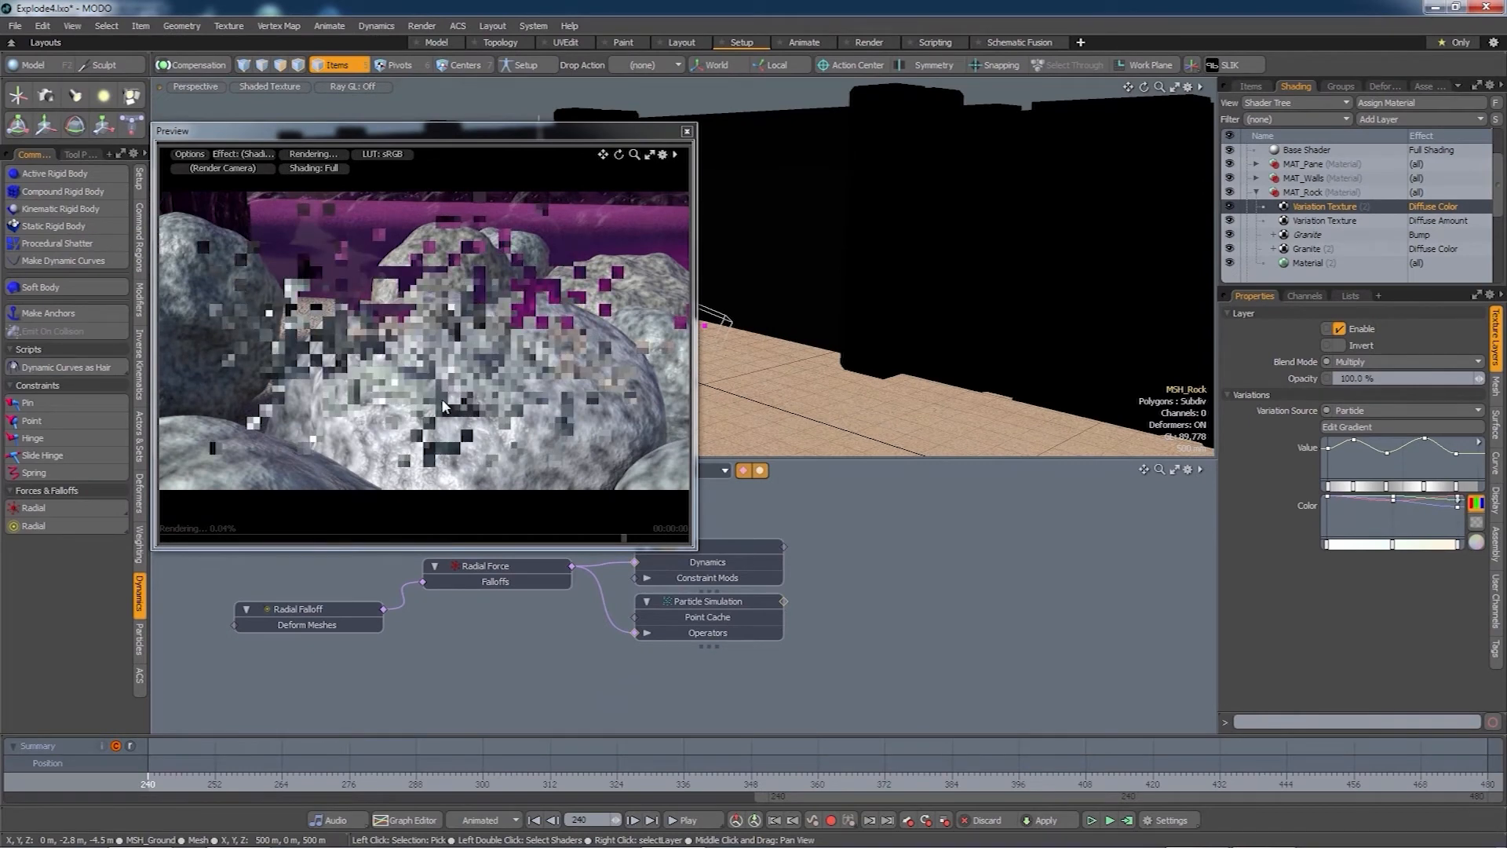
left_click_drag(521, 418, 557, 396, "alt")
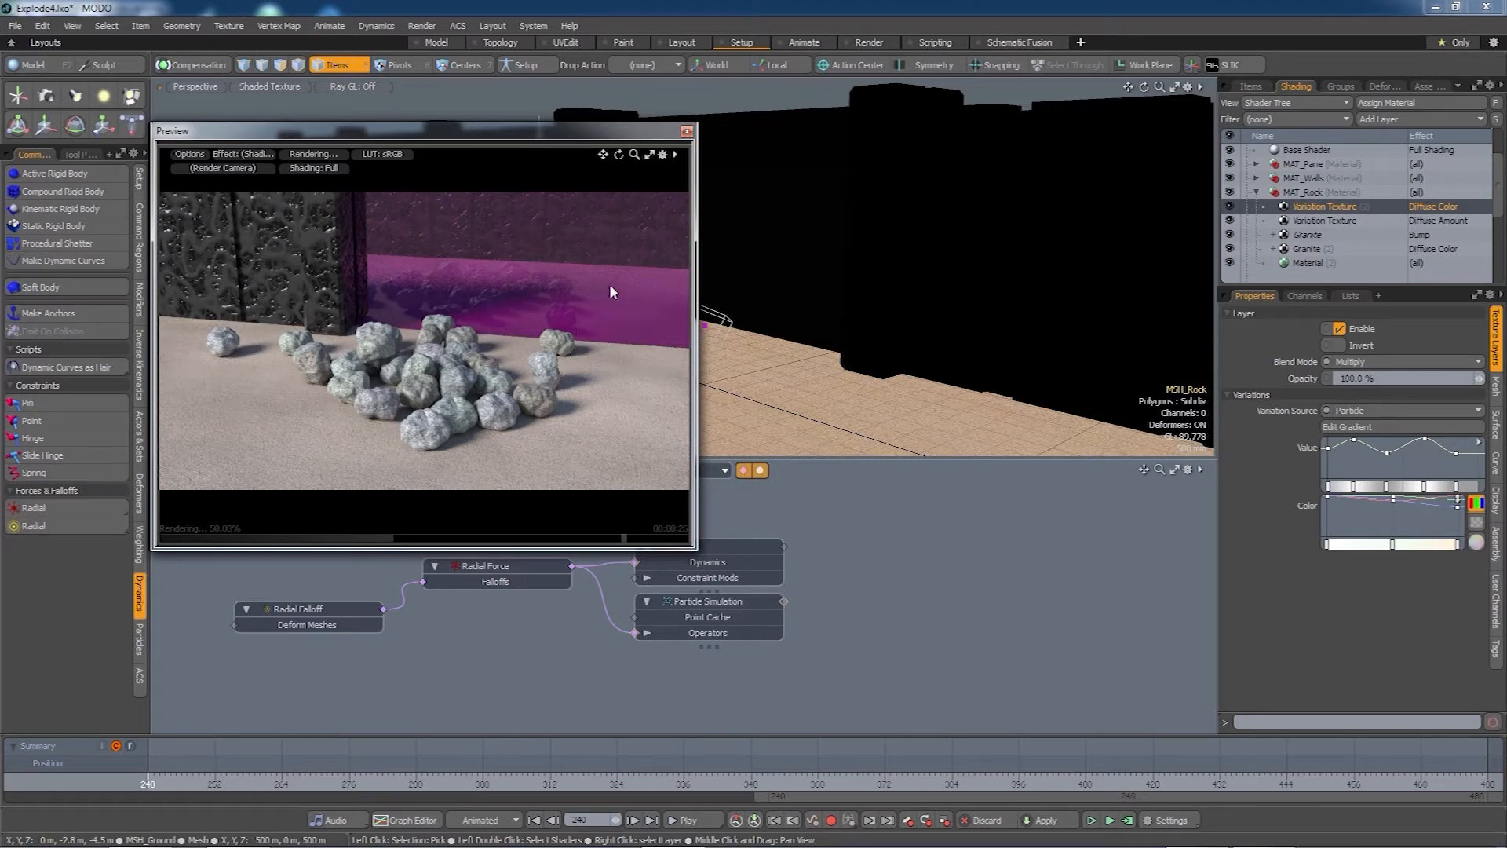
left_click_drag(606, 298, 549, 396, "alt")
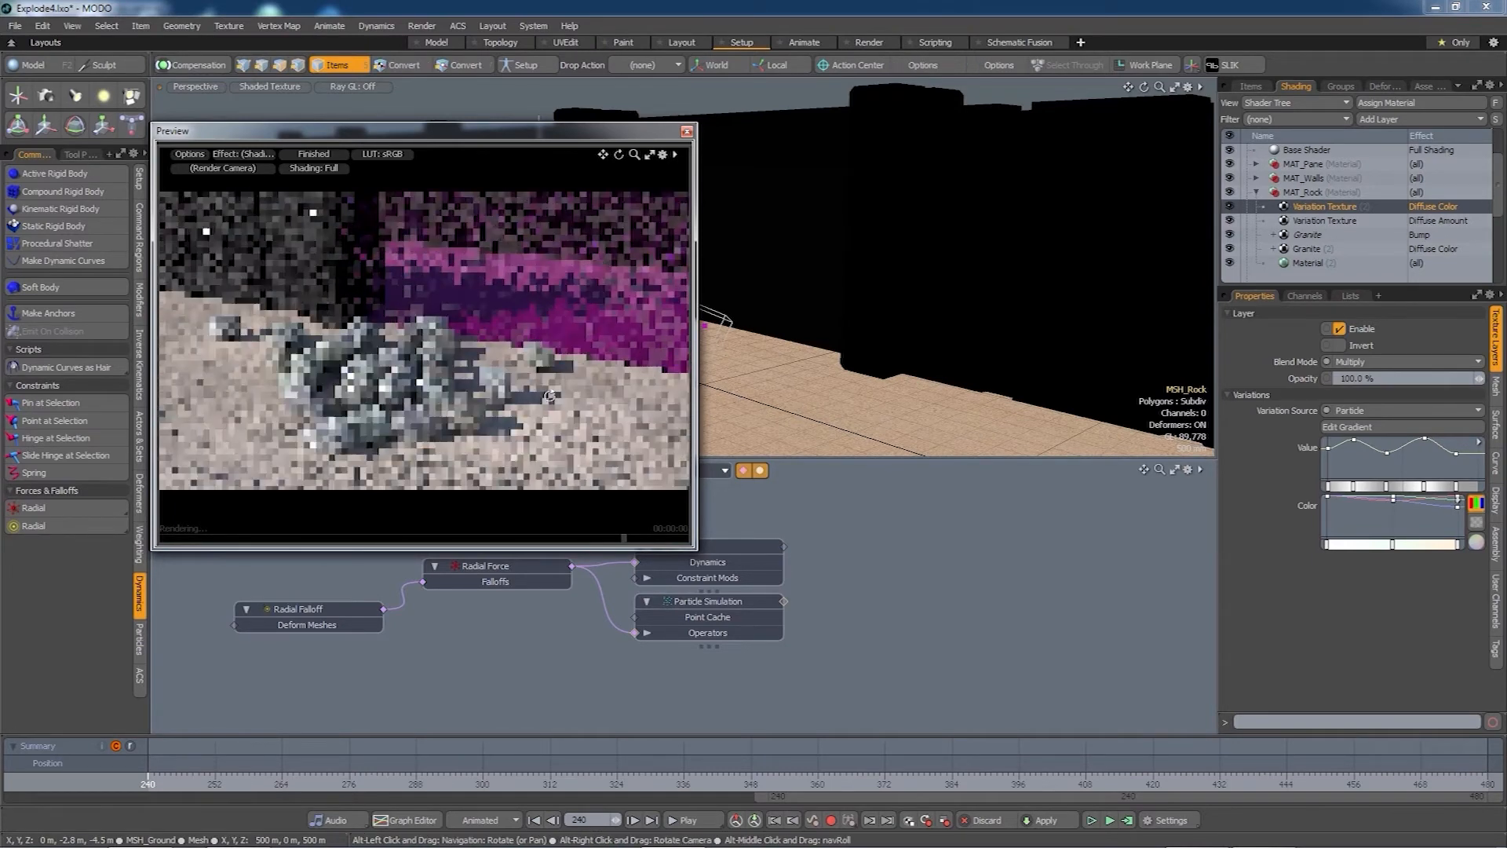
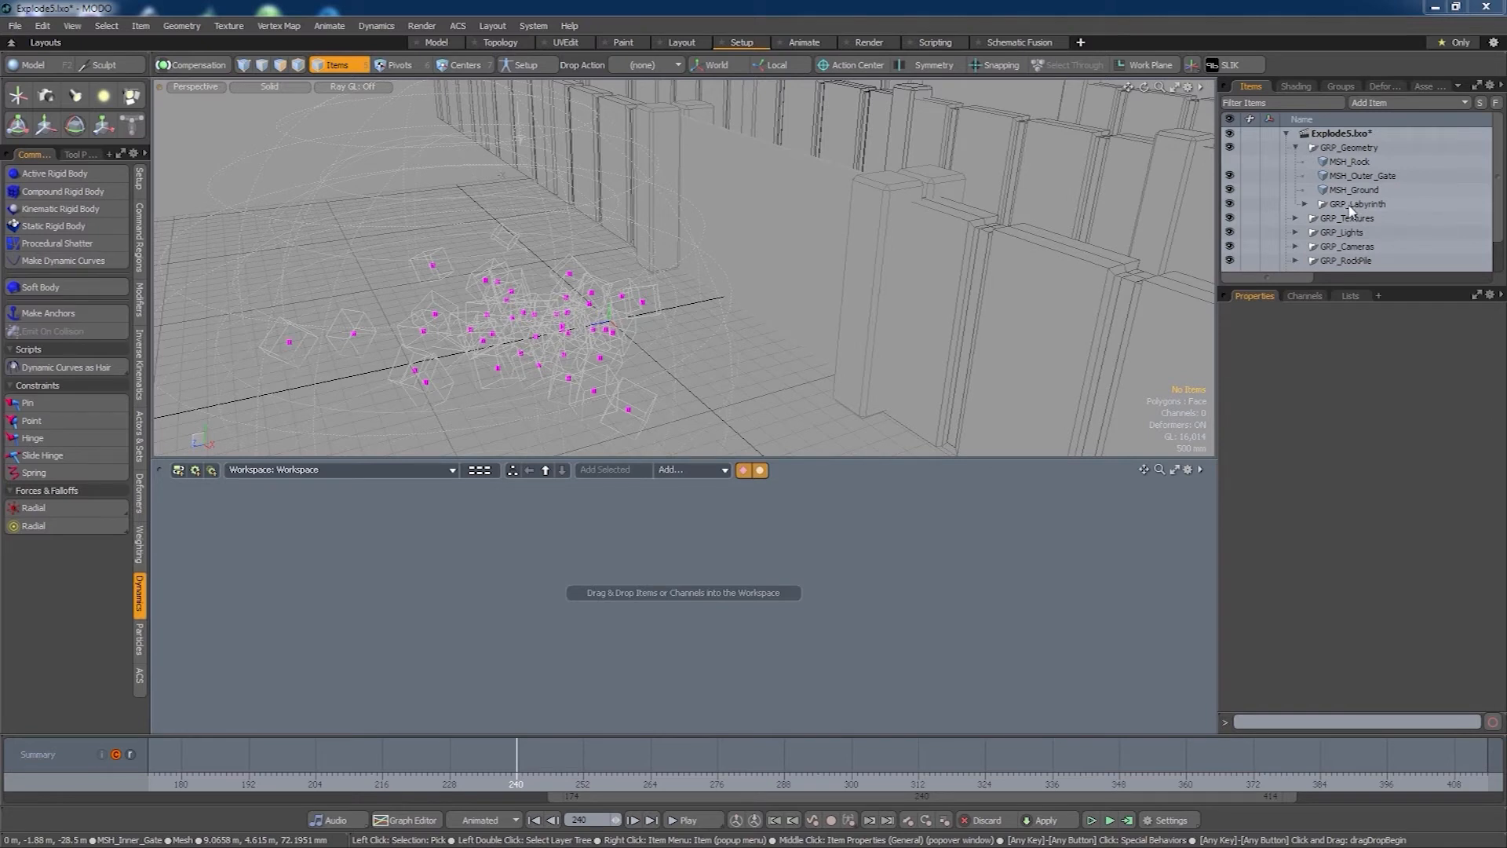
- Make the GRP_Labyrinth group's walls static rigid bodies
left_click(1304, 205)
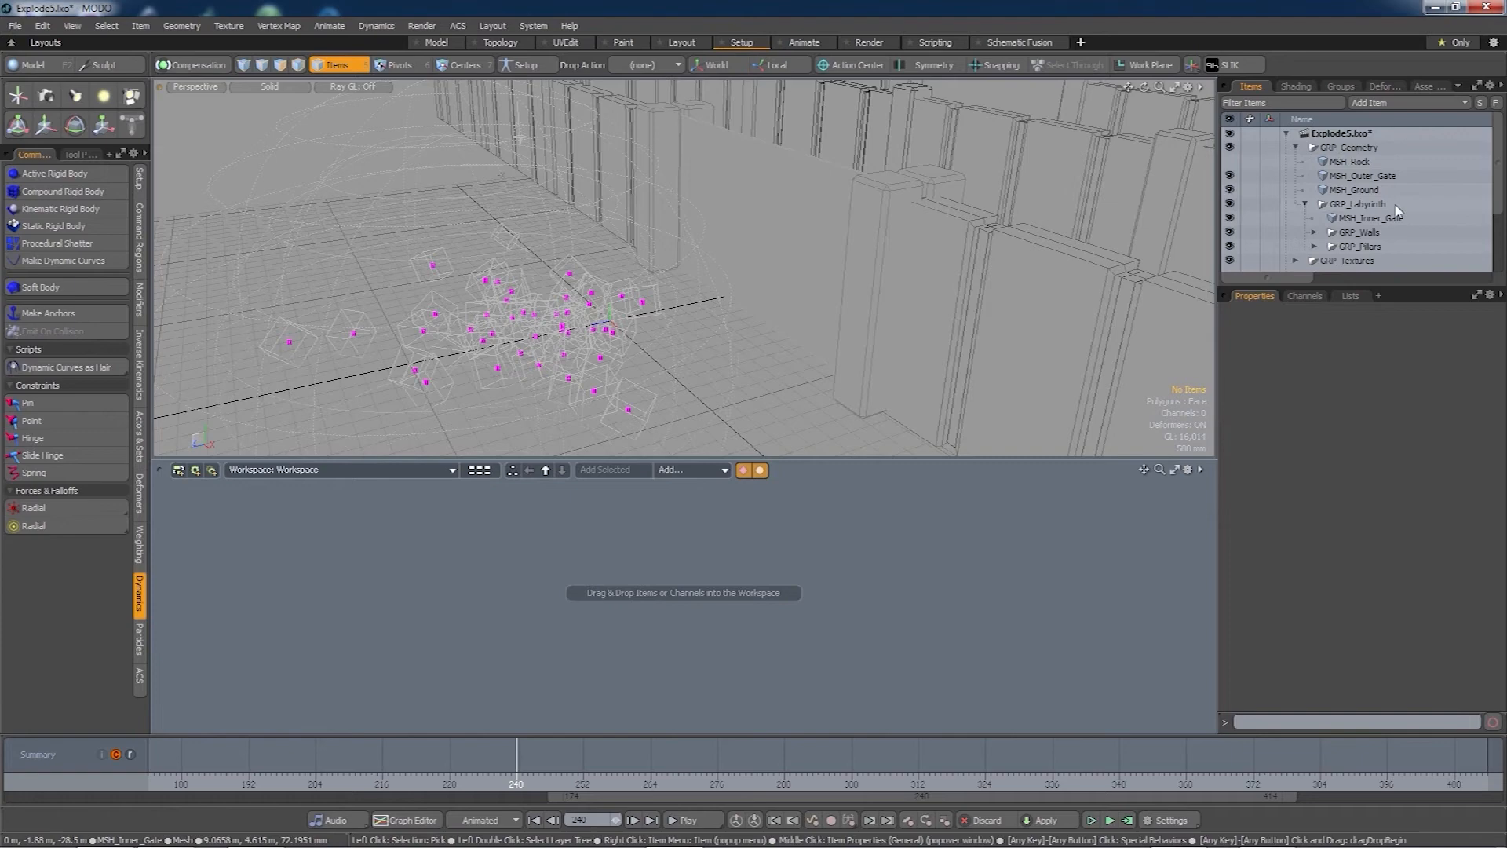
left_click(1306, 205)
left_click(1364, 205)
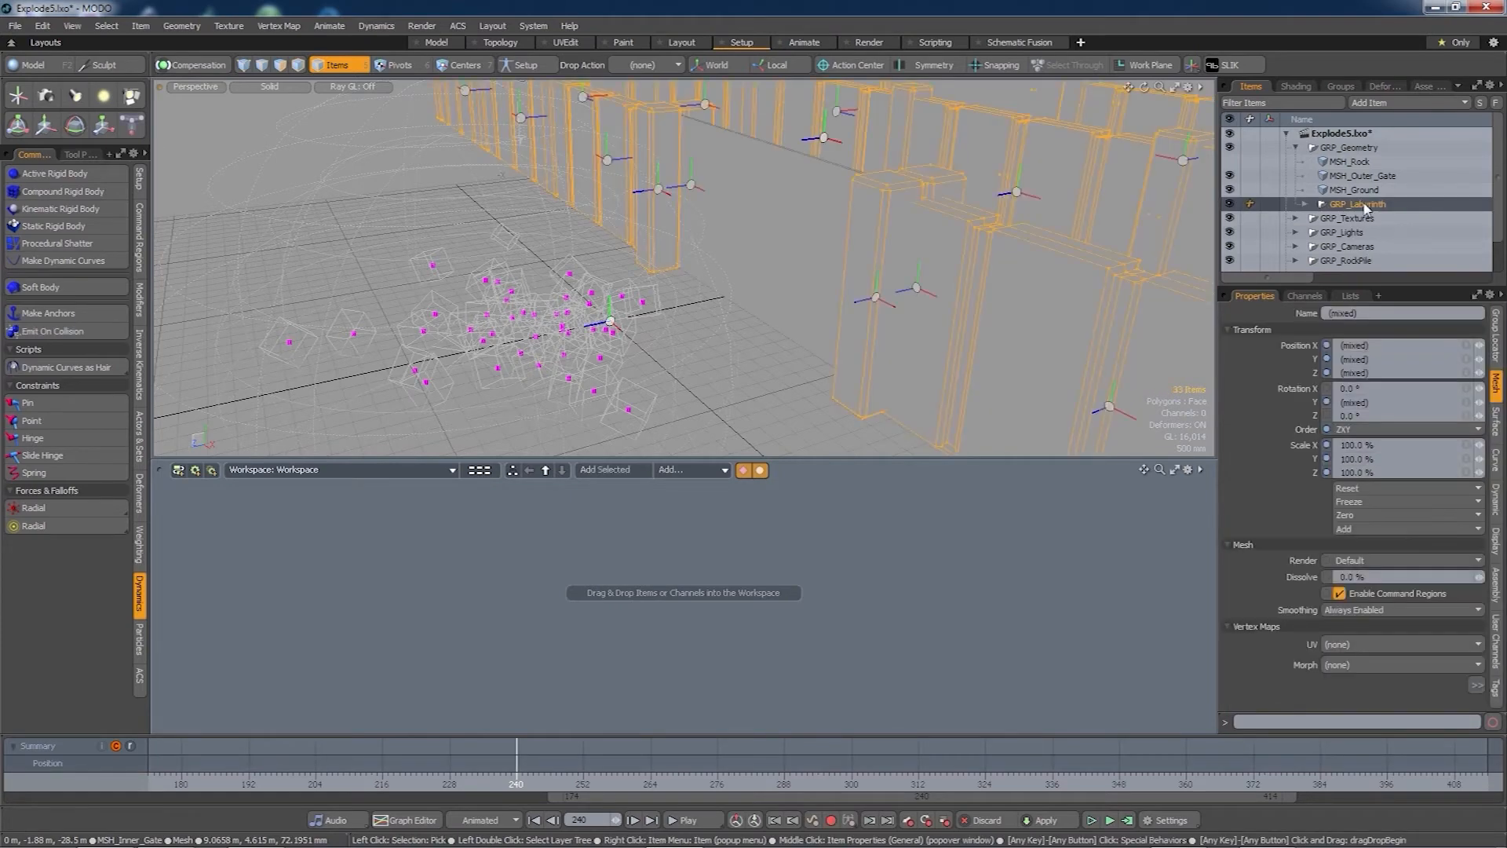
left_click_drag(998, 226, 857, 292, "alt")
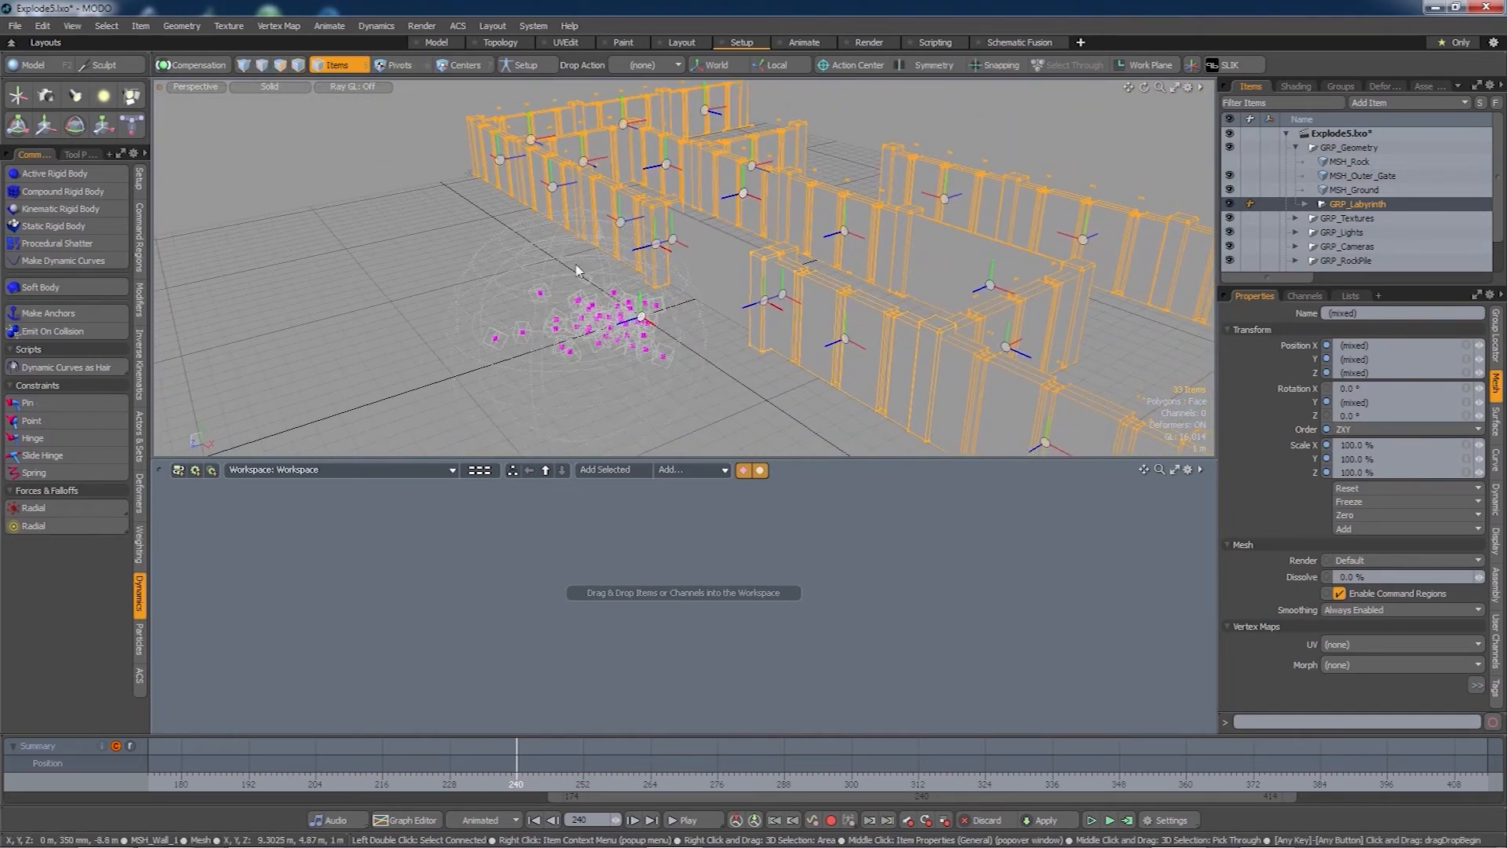
left_click(71, 228)
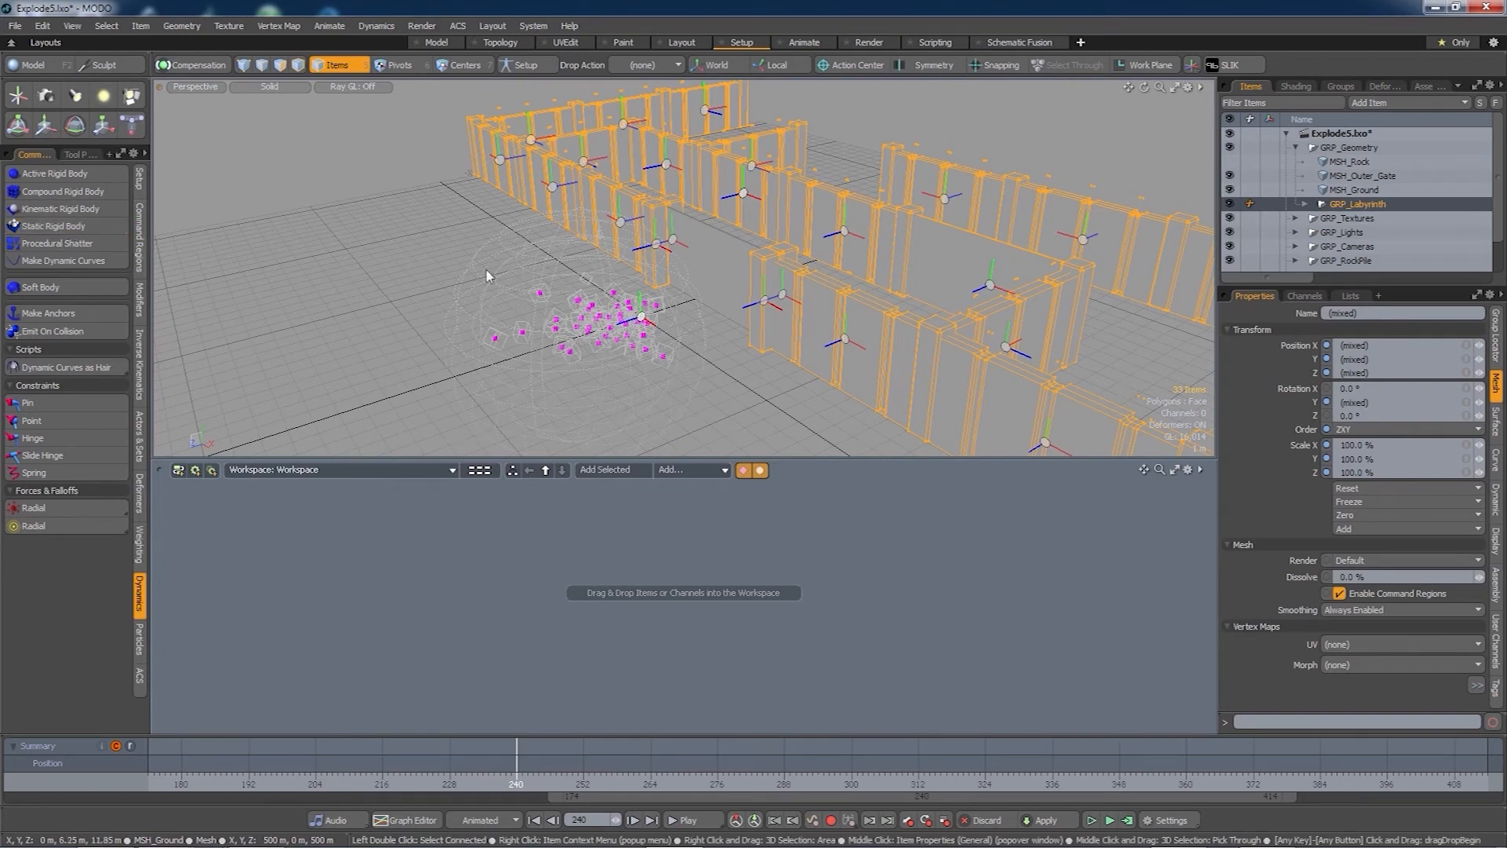
- Pan over to the outer gate and select MSH_Outer_Gate
left_click_drag(1129, 286, 1067, 269, "alt+shift")
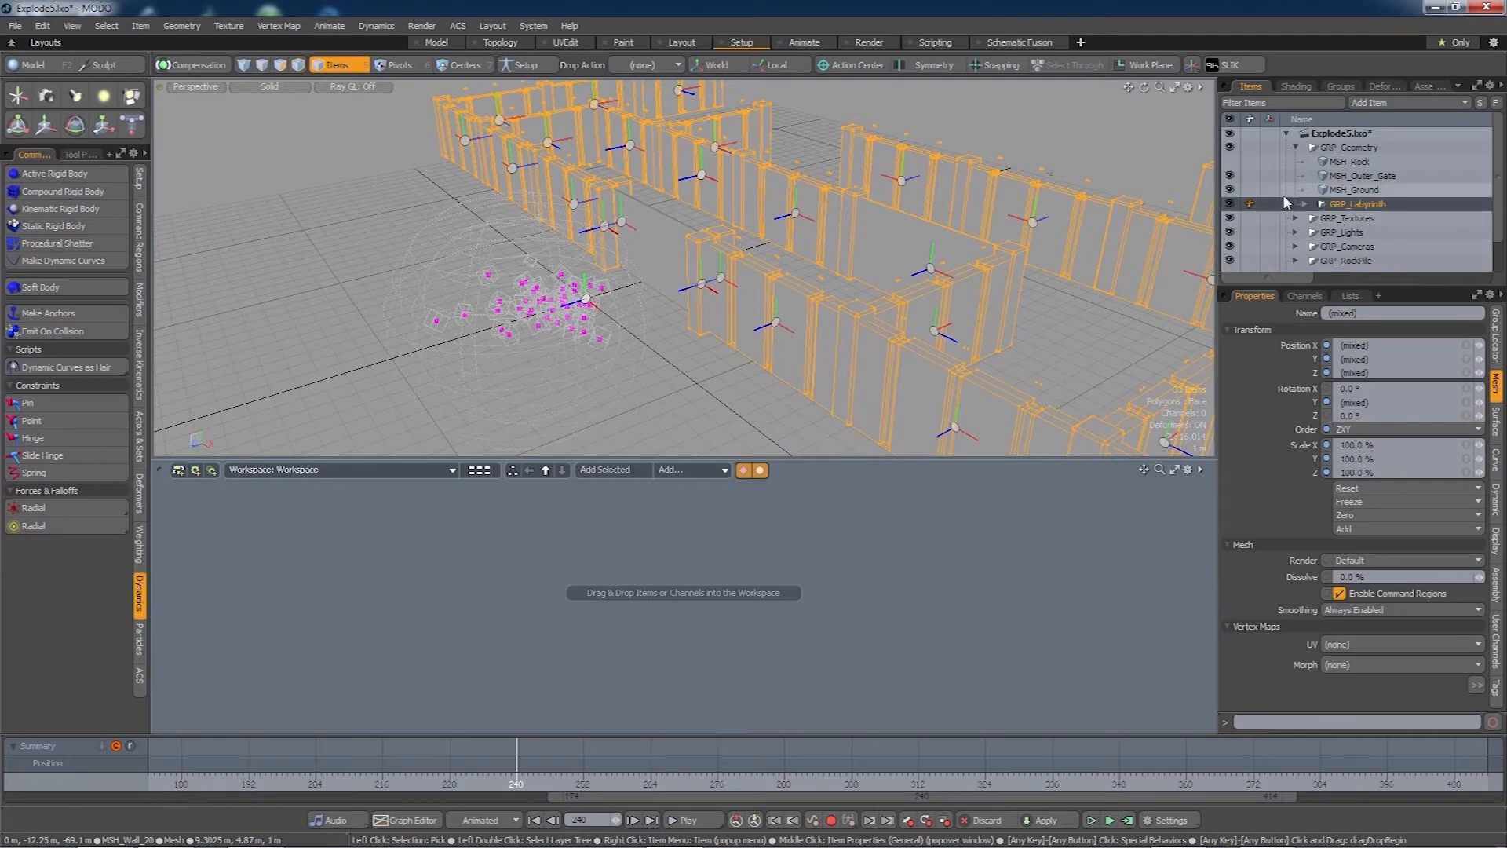
left_click_drag(761, 314, 660, 316, "alt+shift")
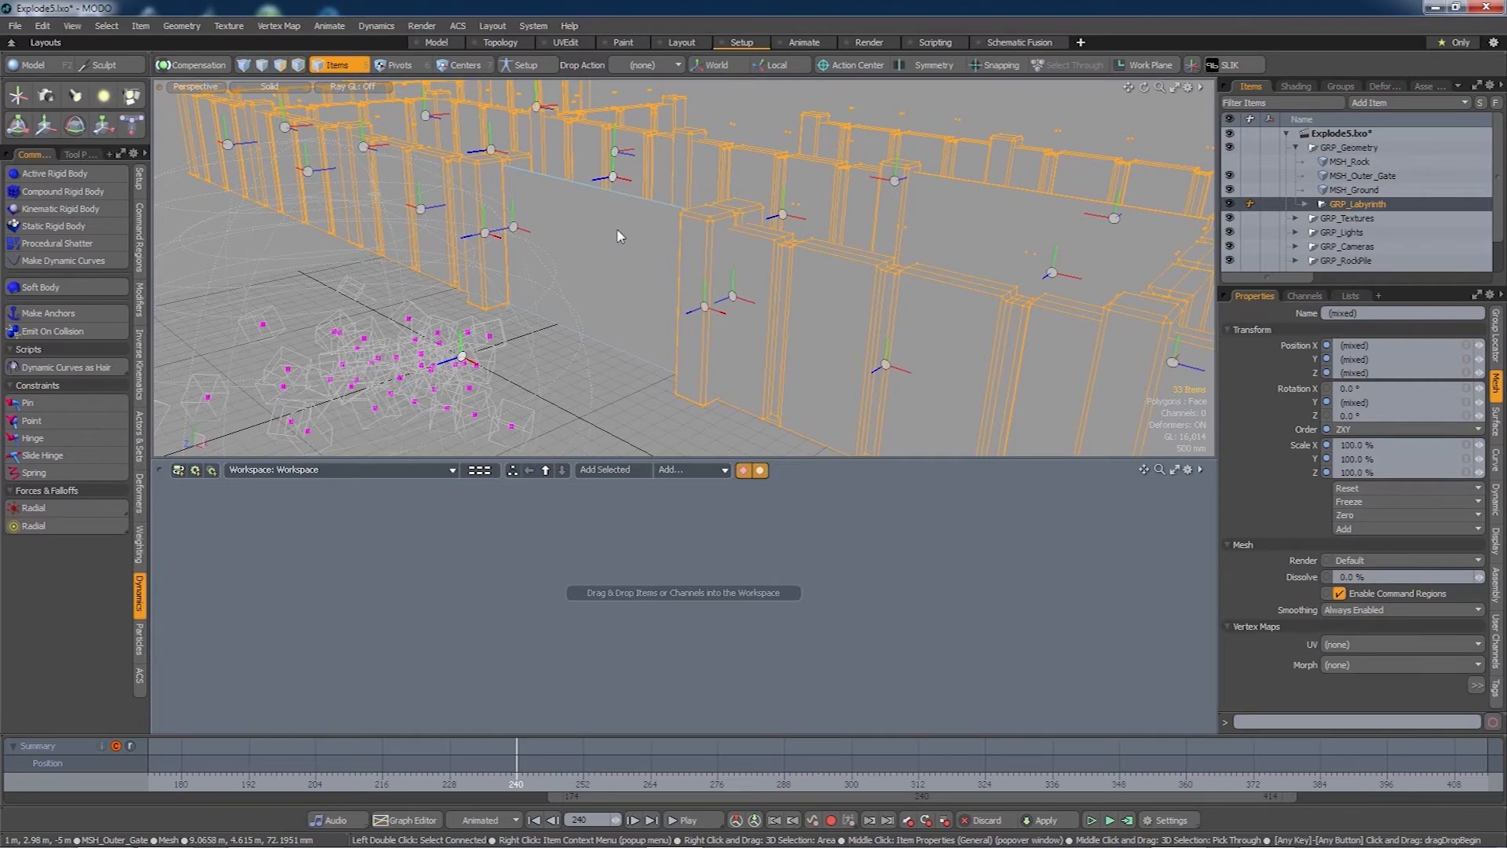
left_click(618, 239)
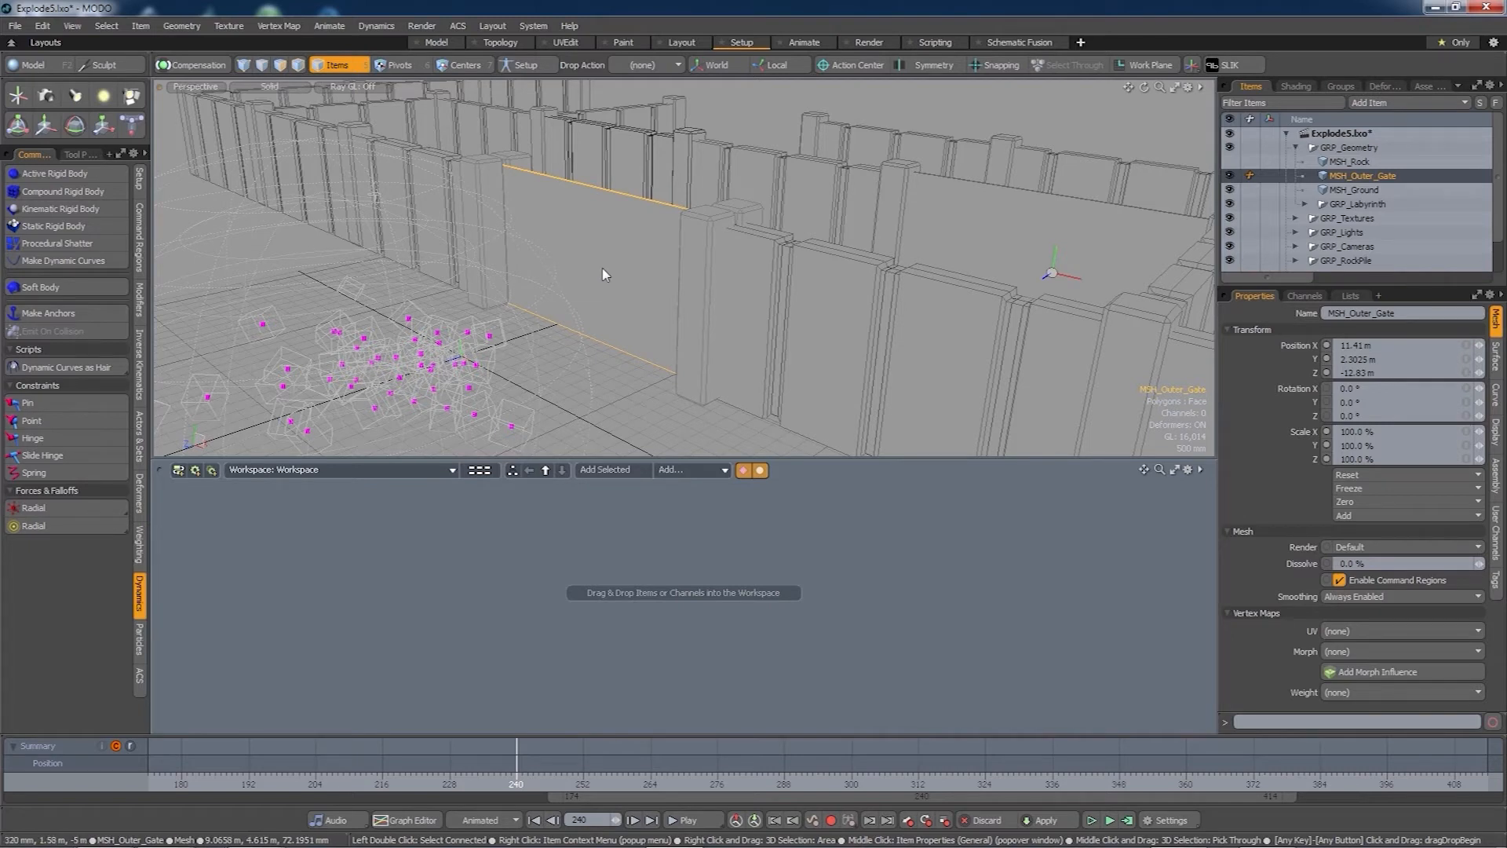
- Apply Procedural Shatter to the gate and link it to a new solver in the graph
left_click(62, 246)
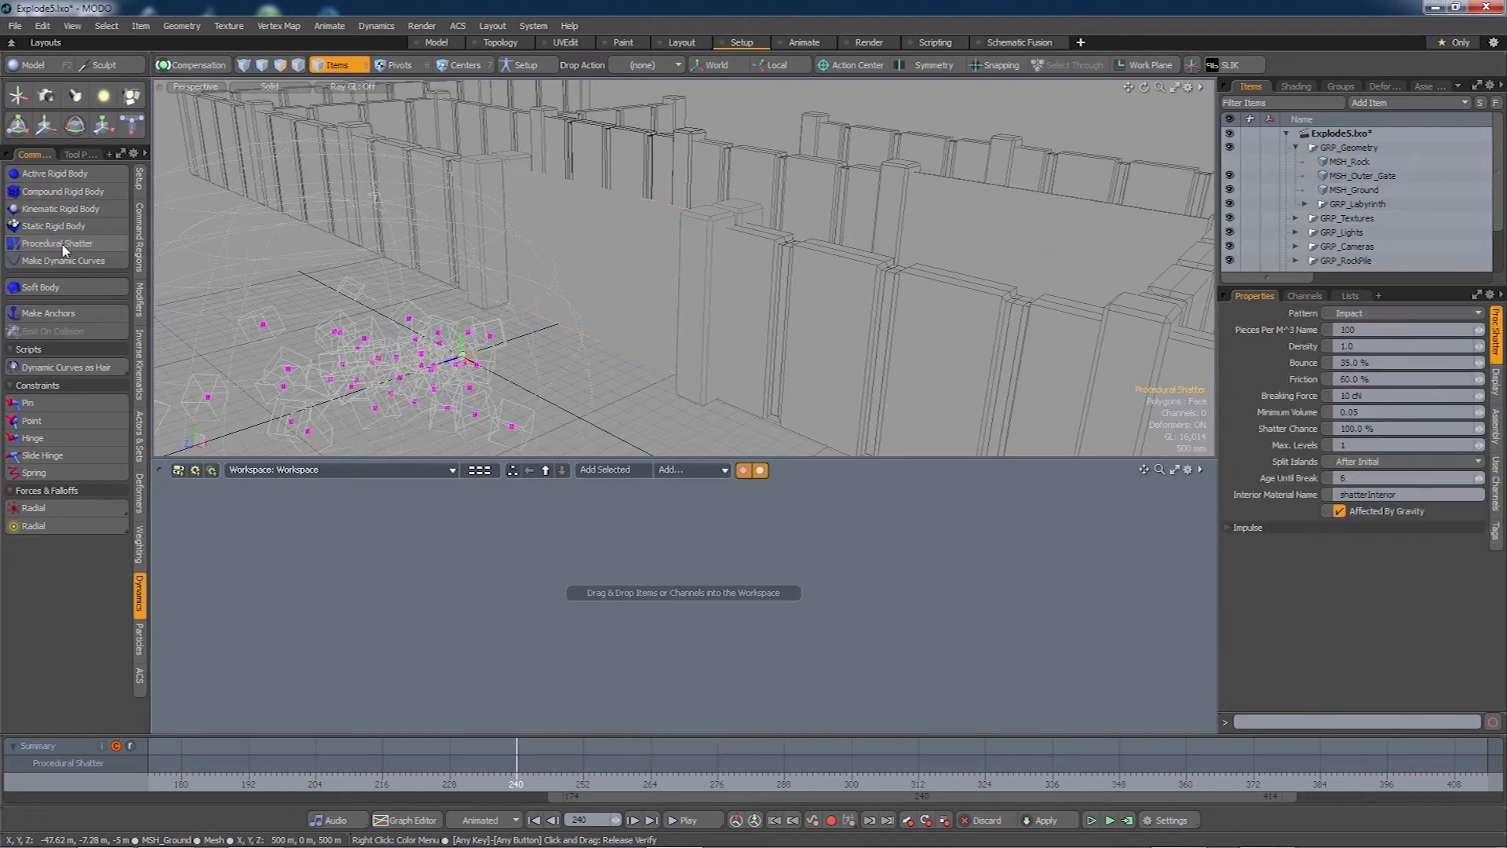
left_click(621, 471)
left_click_drag(713, 645, 673, 581)
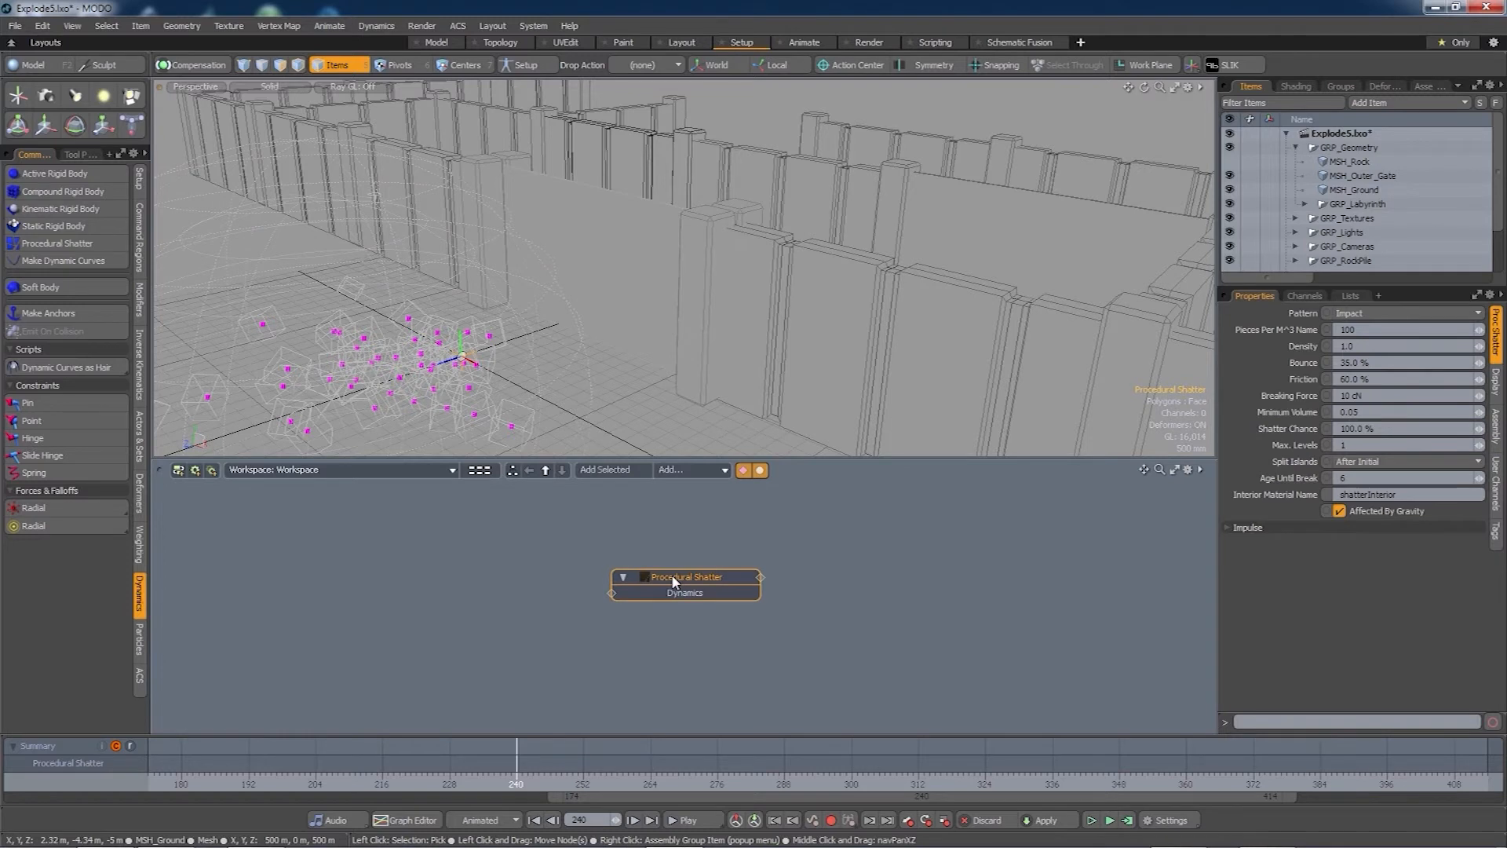
double_click(760, 576)
left_click_drag(874, 575, 890, 544)
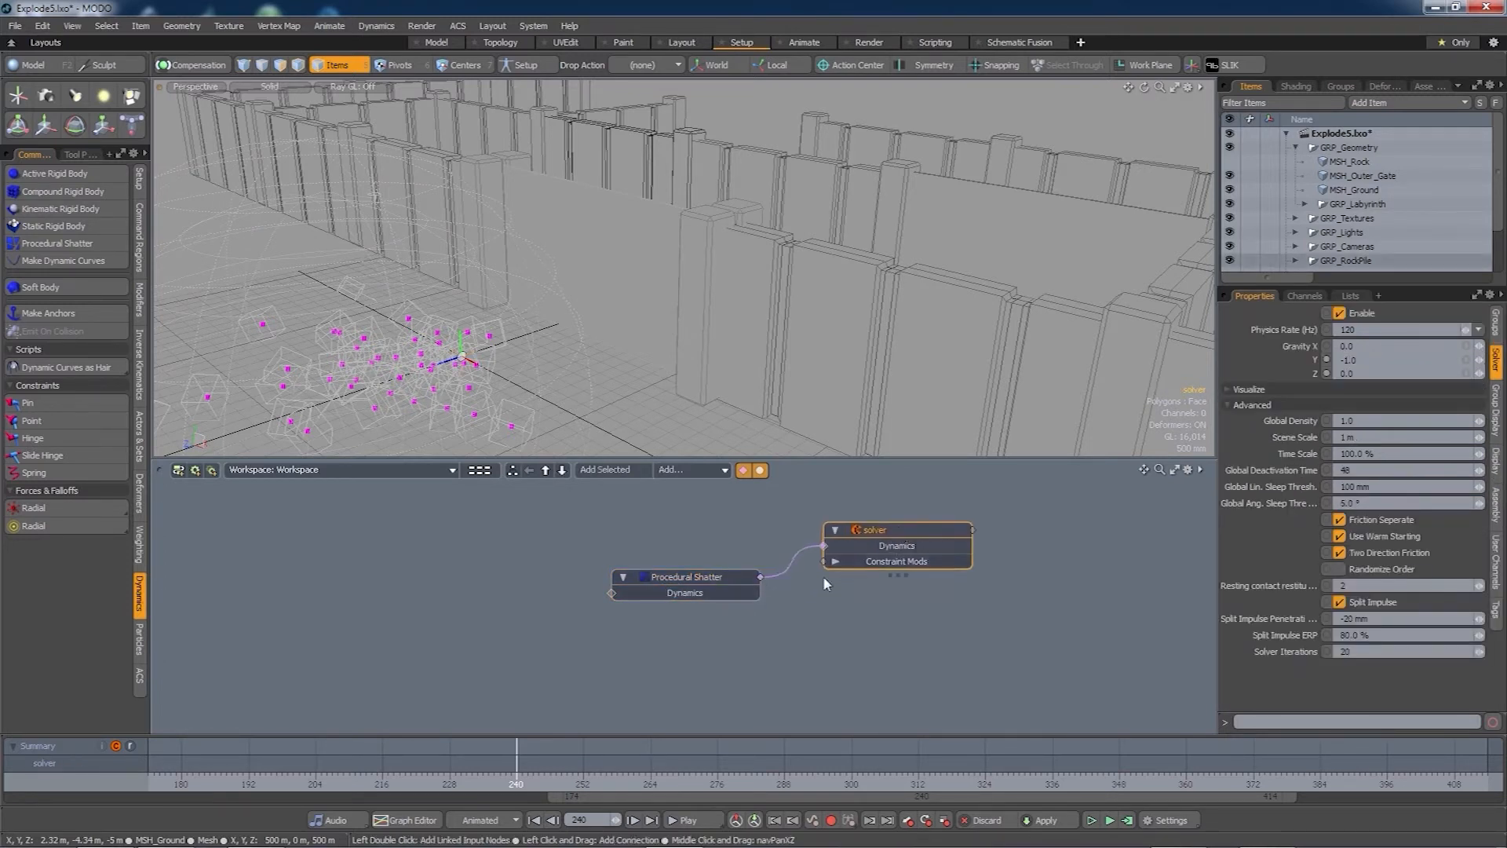
- Feed MSH_Outer_Gate into the shatter input and hide the intact gate mesh
double_click(613, 594)
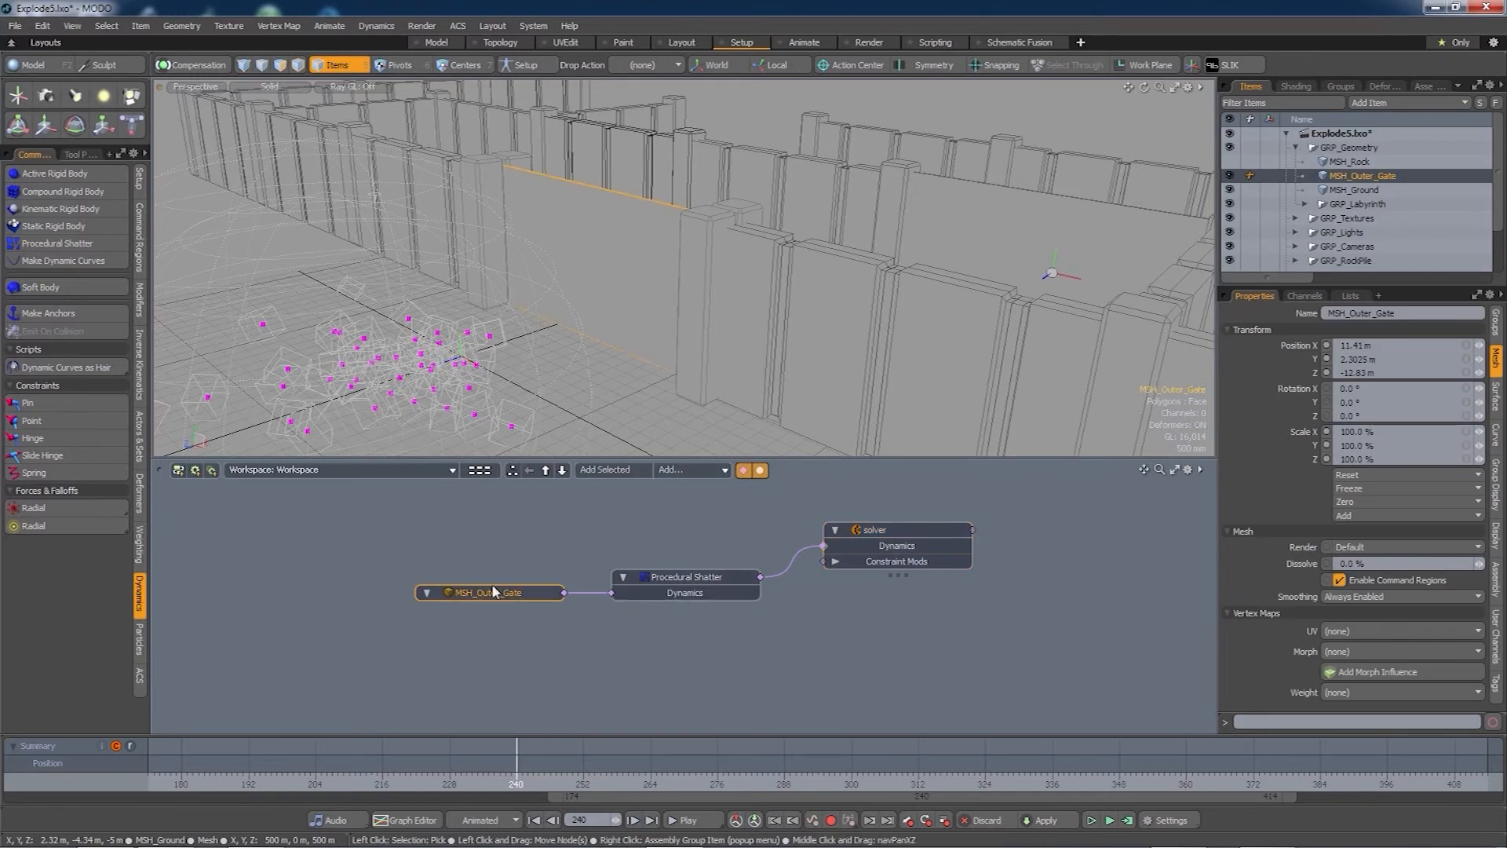
left_click_drag(491, 591, 478, 619)
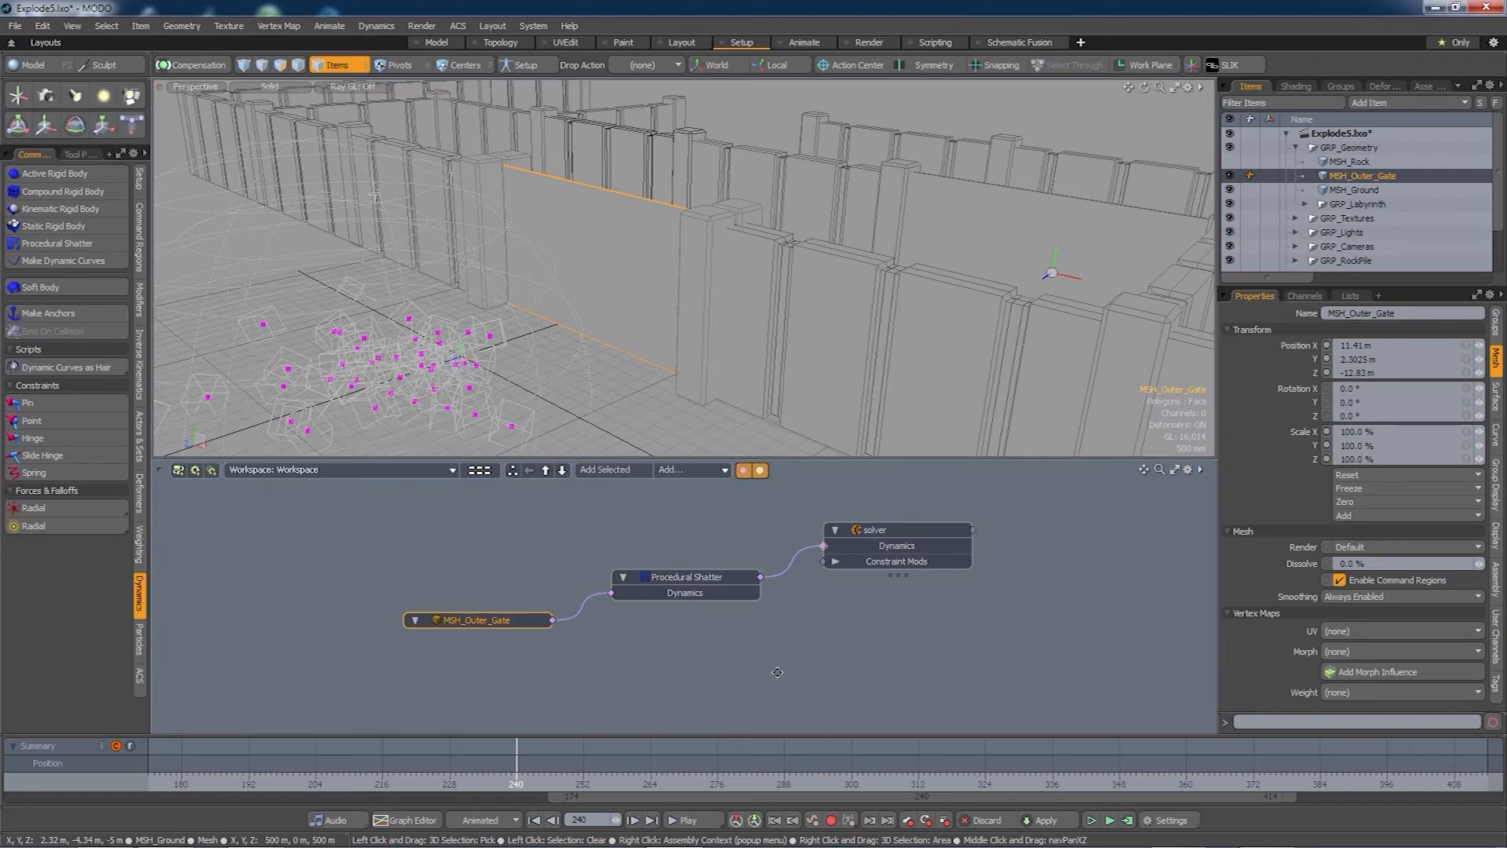
left_click_drag(771, 668, 771, 660, "alt")
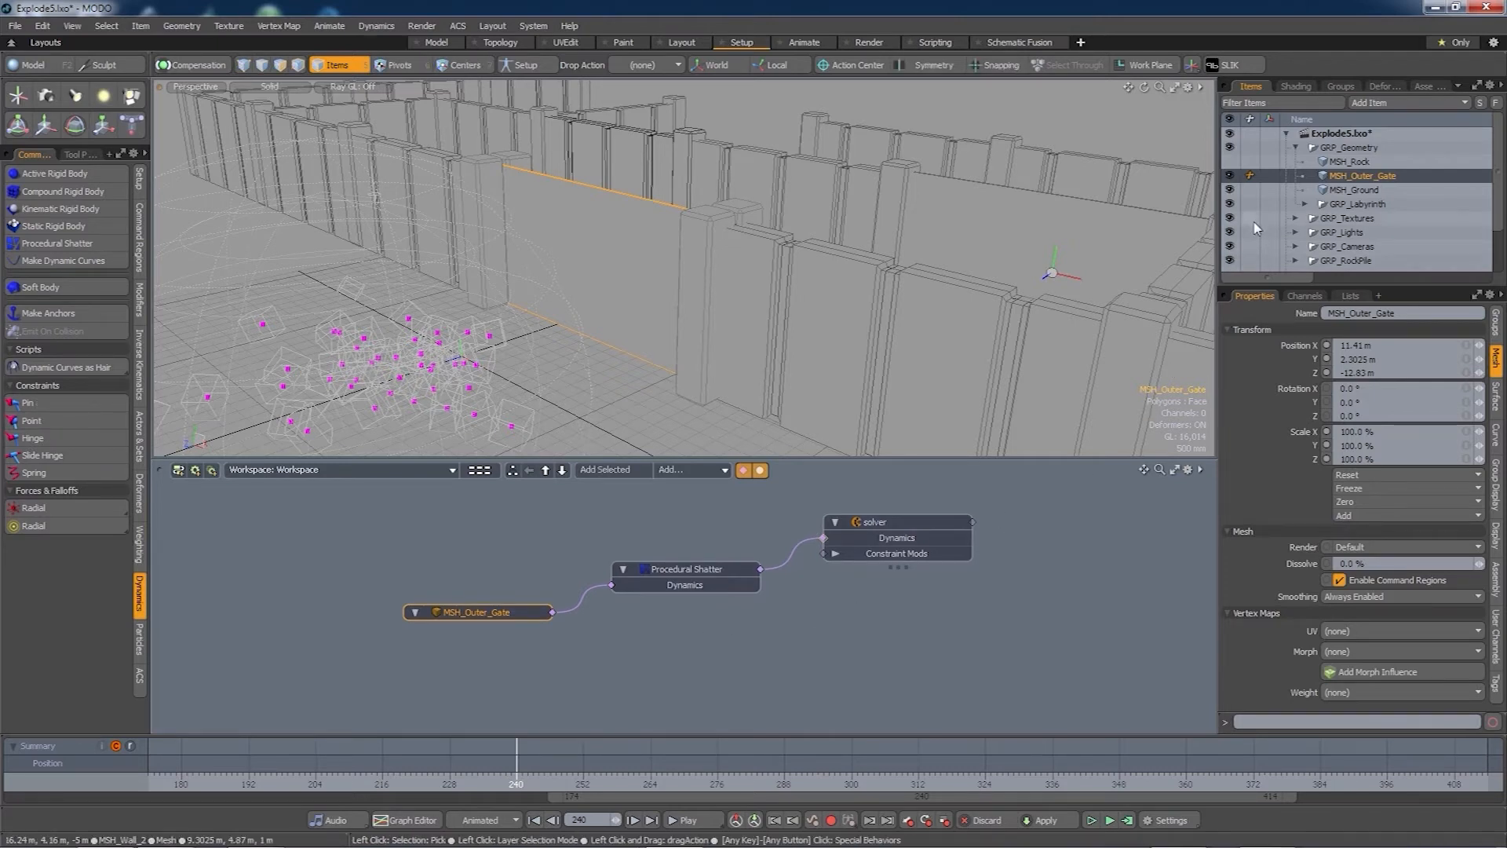
left_click(1231, 177)
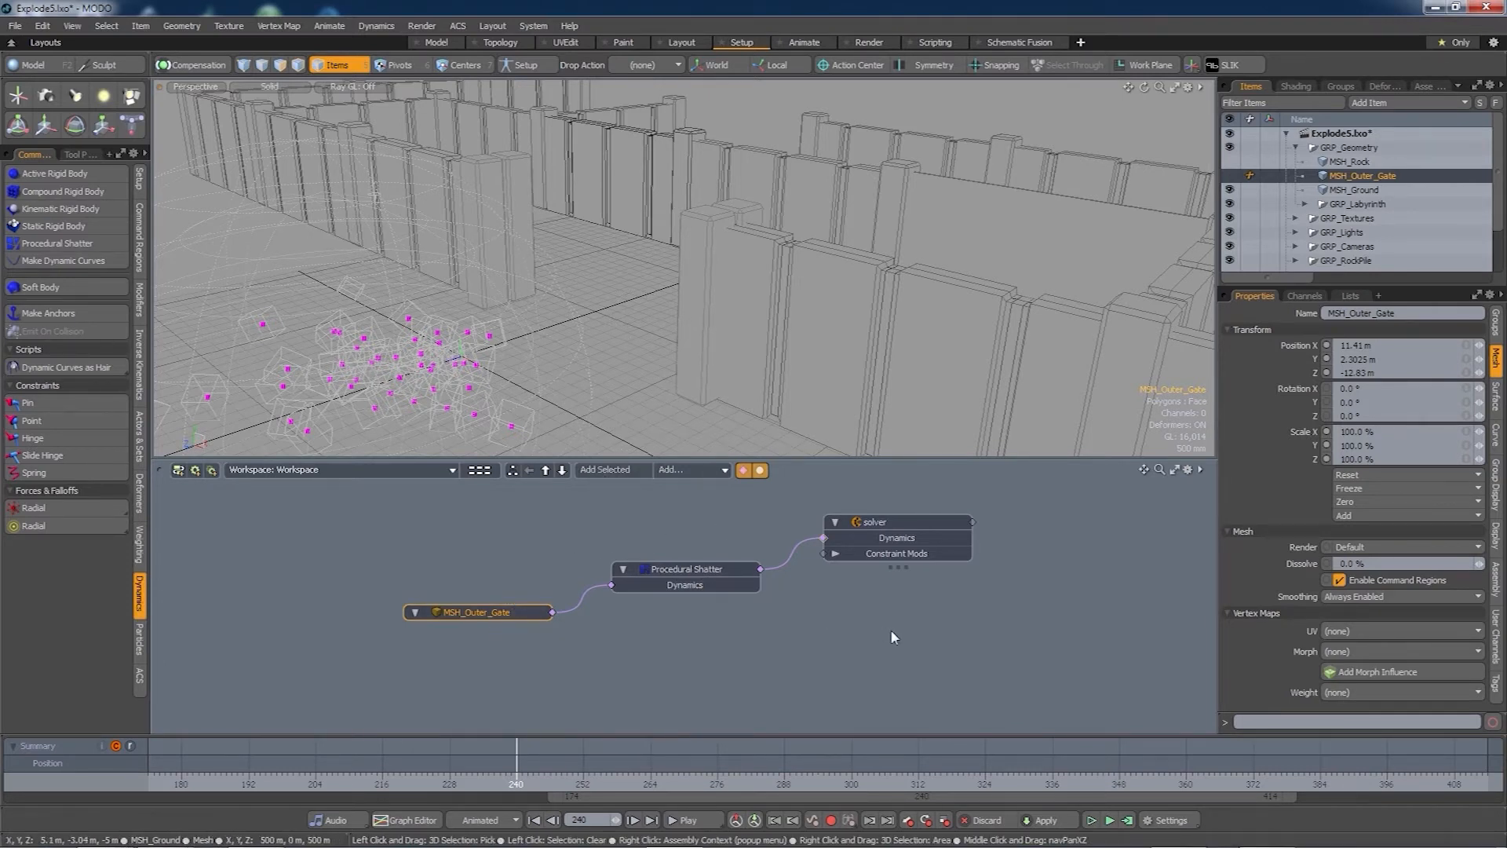
- Compute the shatter simulation for frames 0–480 and scrub the timeline to watch the gate break
left_click(1128, 821)
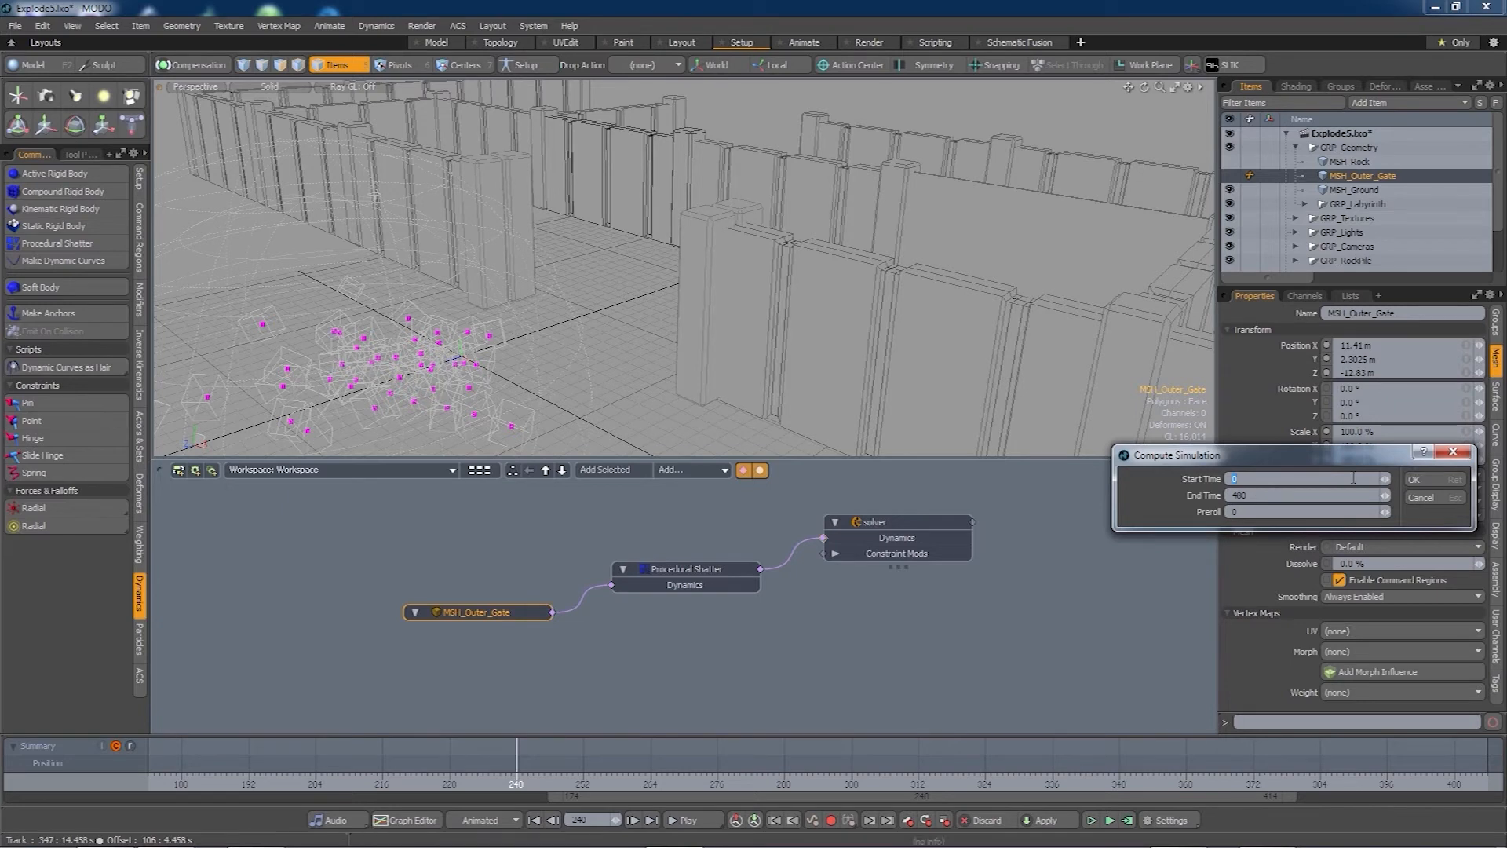
left_click(1419, 482)
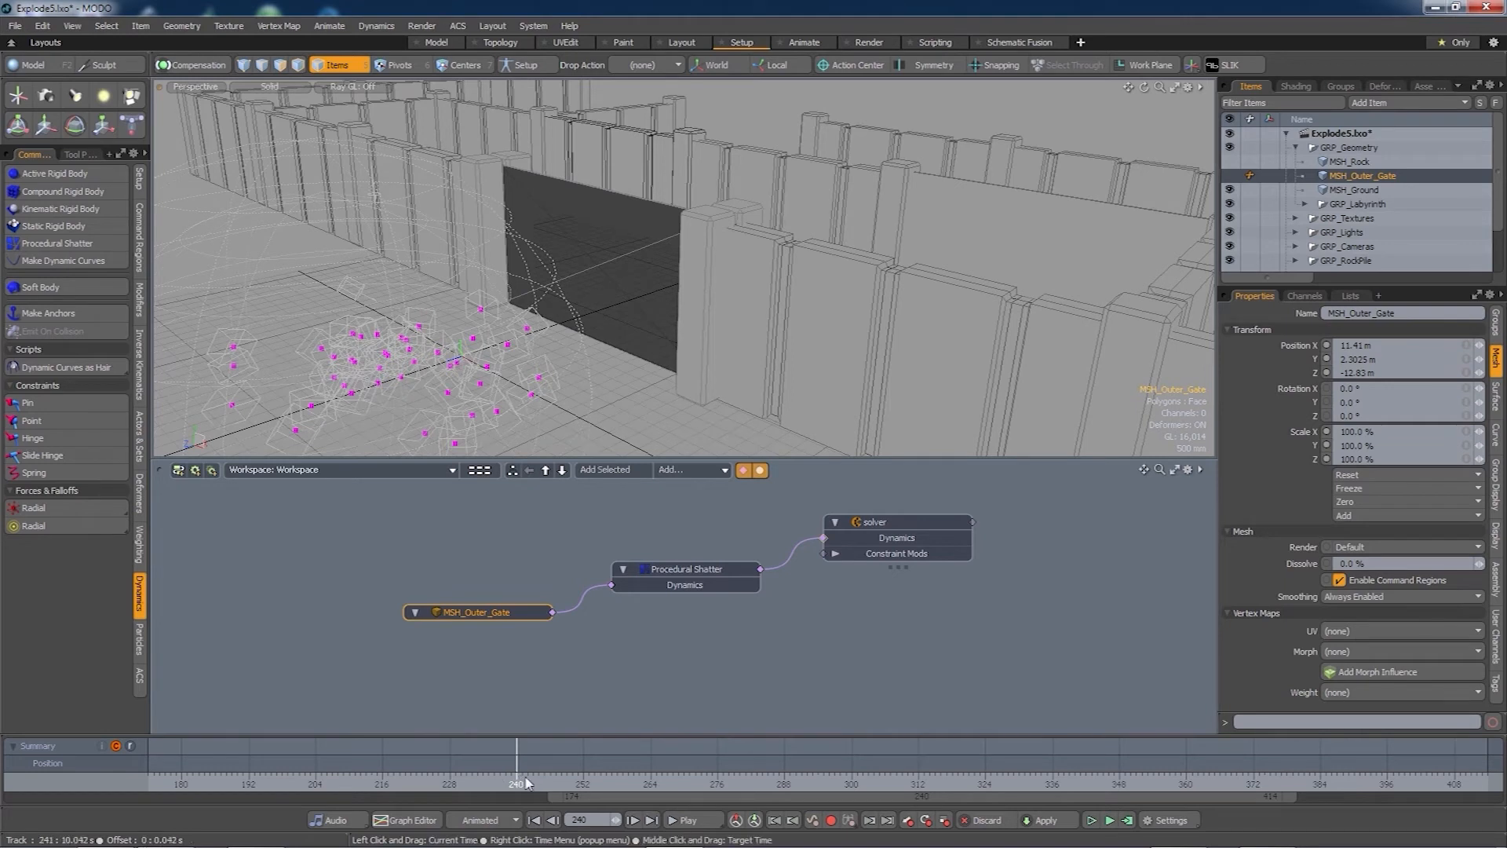
left_click_drag(613, 801, 816, 801)
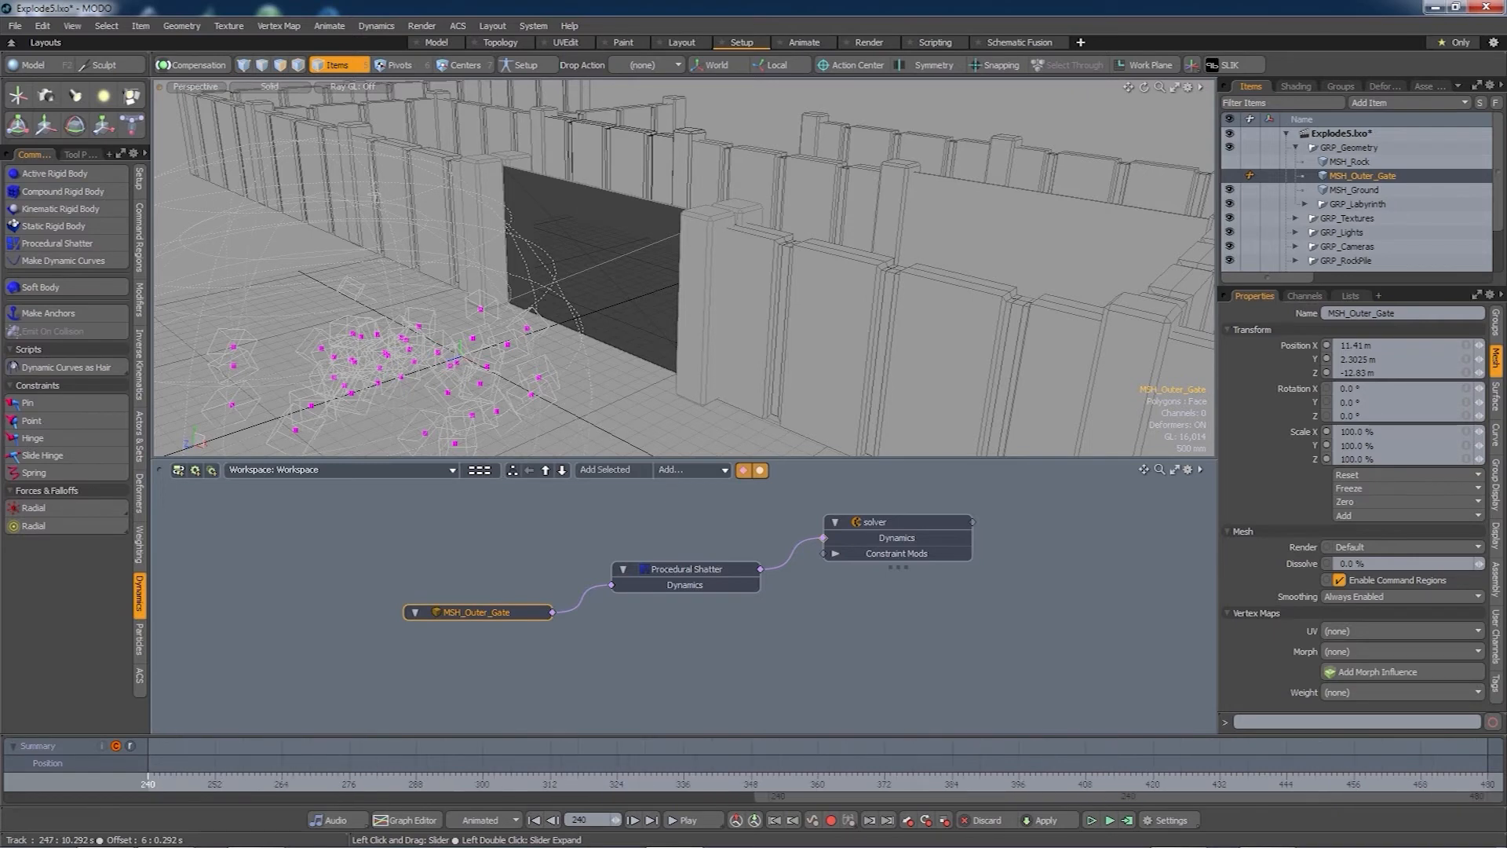
left_click(154, 782)
mouse_move(165, 782)
left_mouse_down()
mouse_move(655, 782)
mouse_move(148, 782)
left_mouse_up()
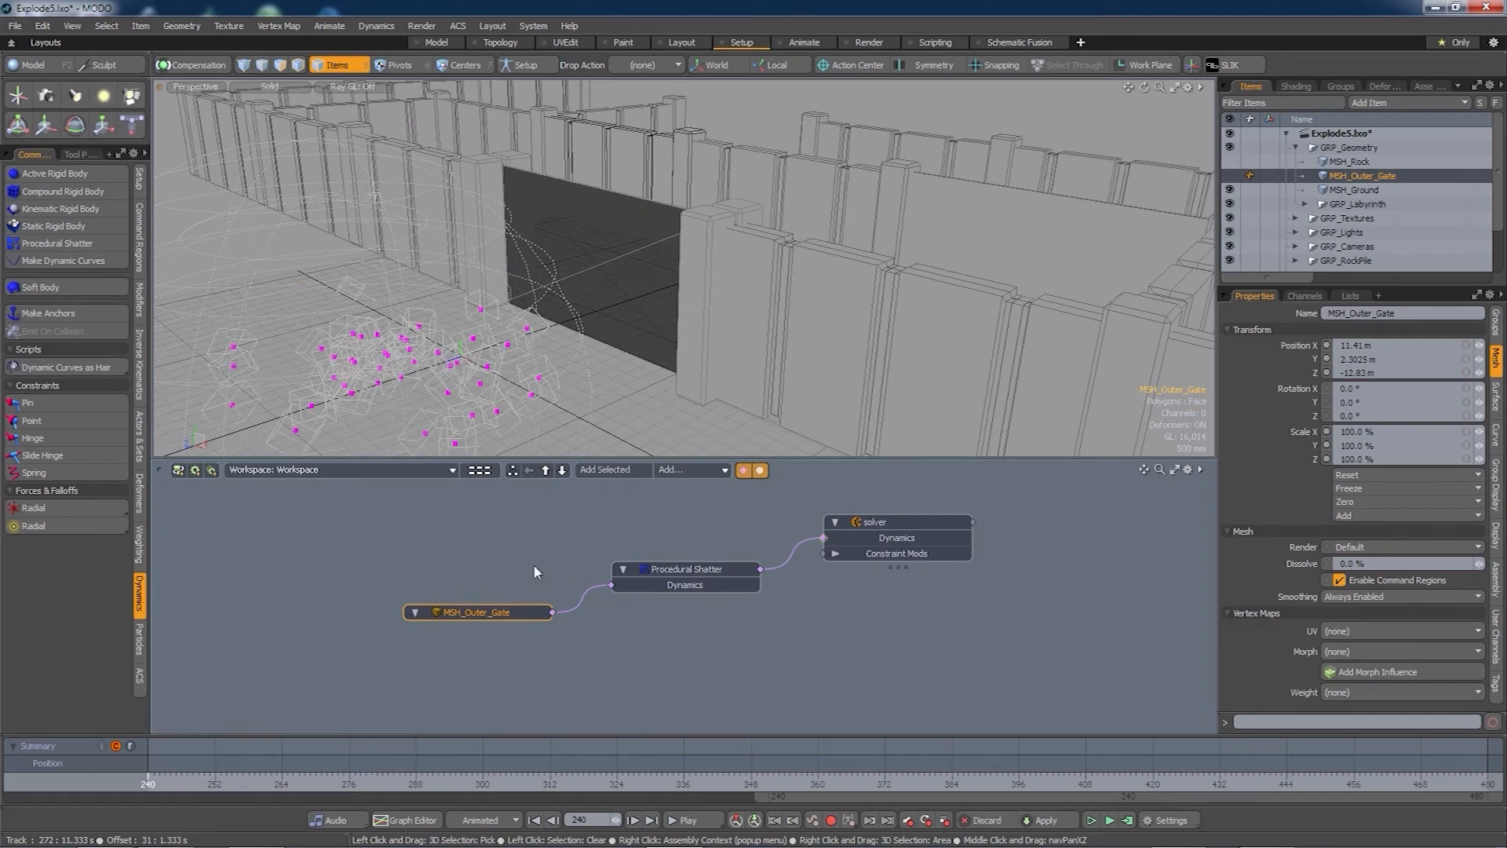
left_click(672, 567)
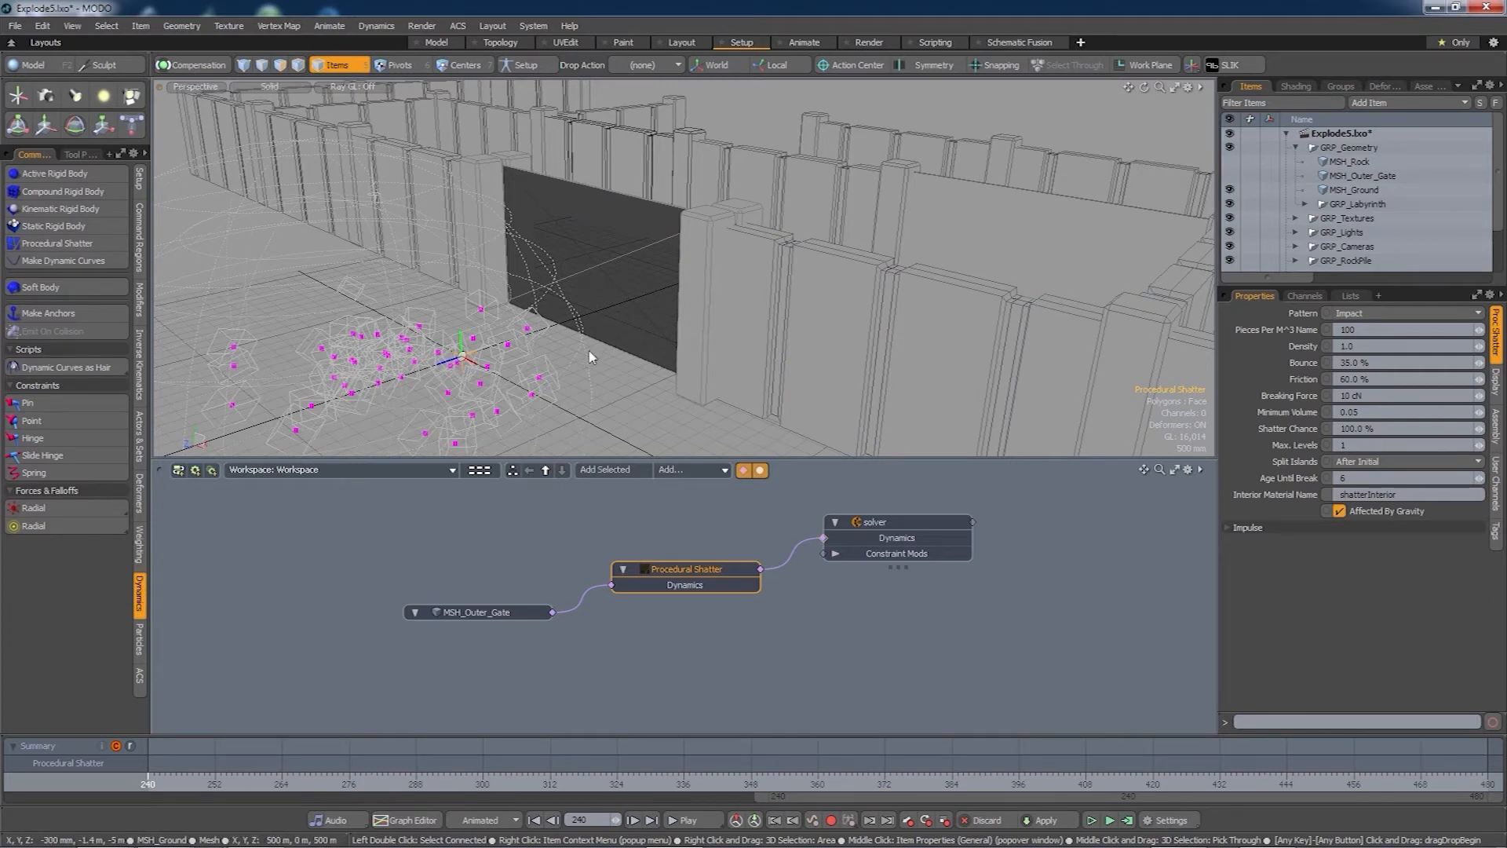
- Switch the shatter Pattern to Uniform, recompute, and scrub to the gate mid-shatter
left_click(1374, 315)
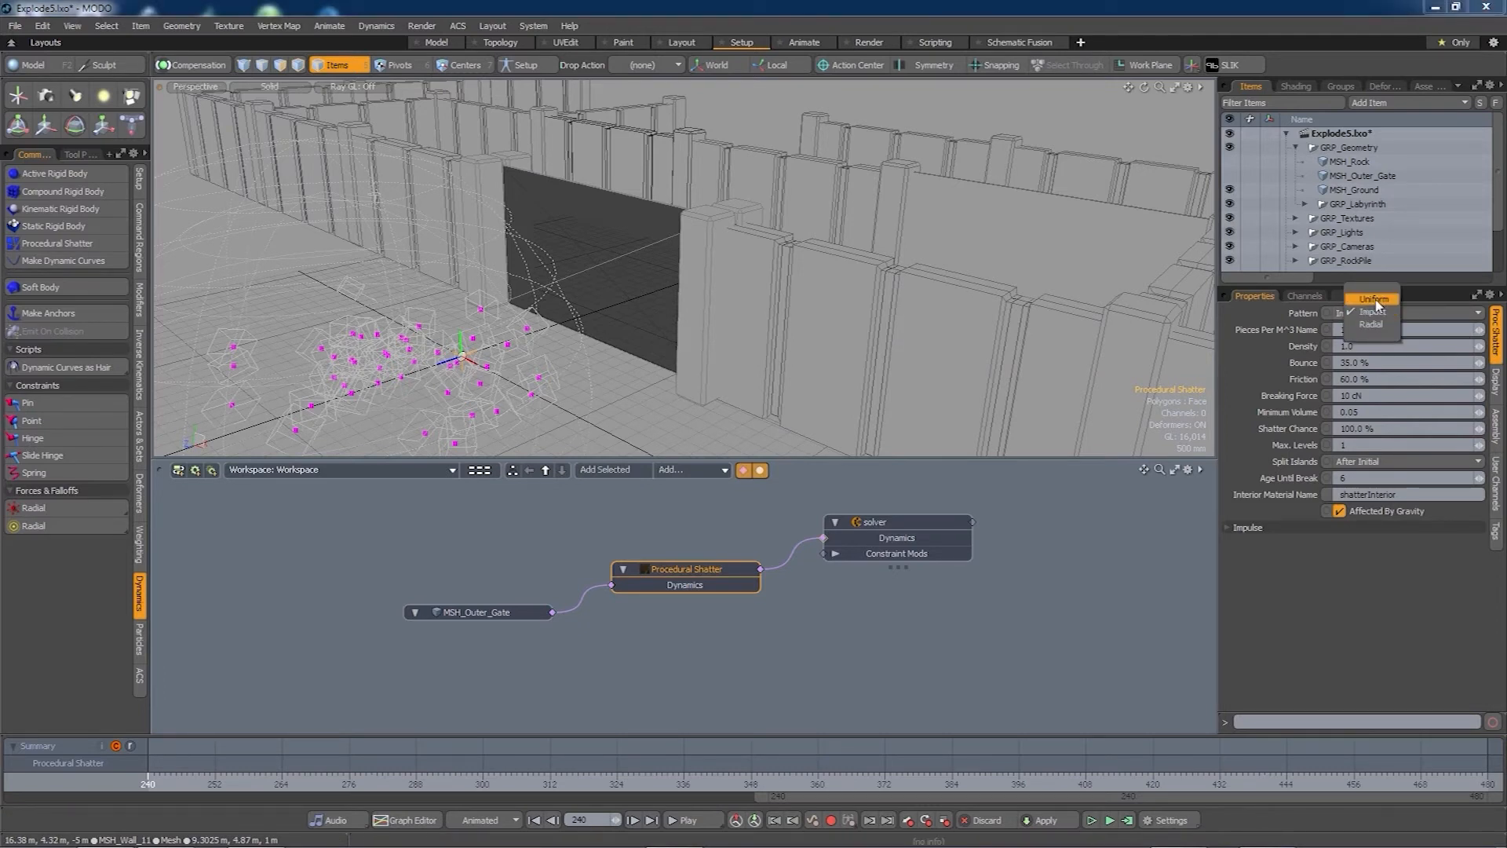
left_click(1374, 300)
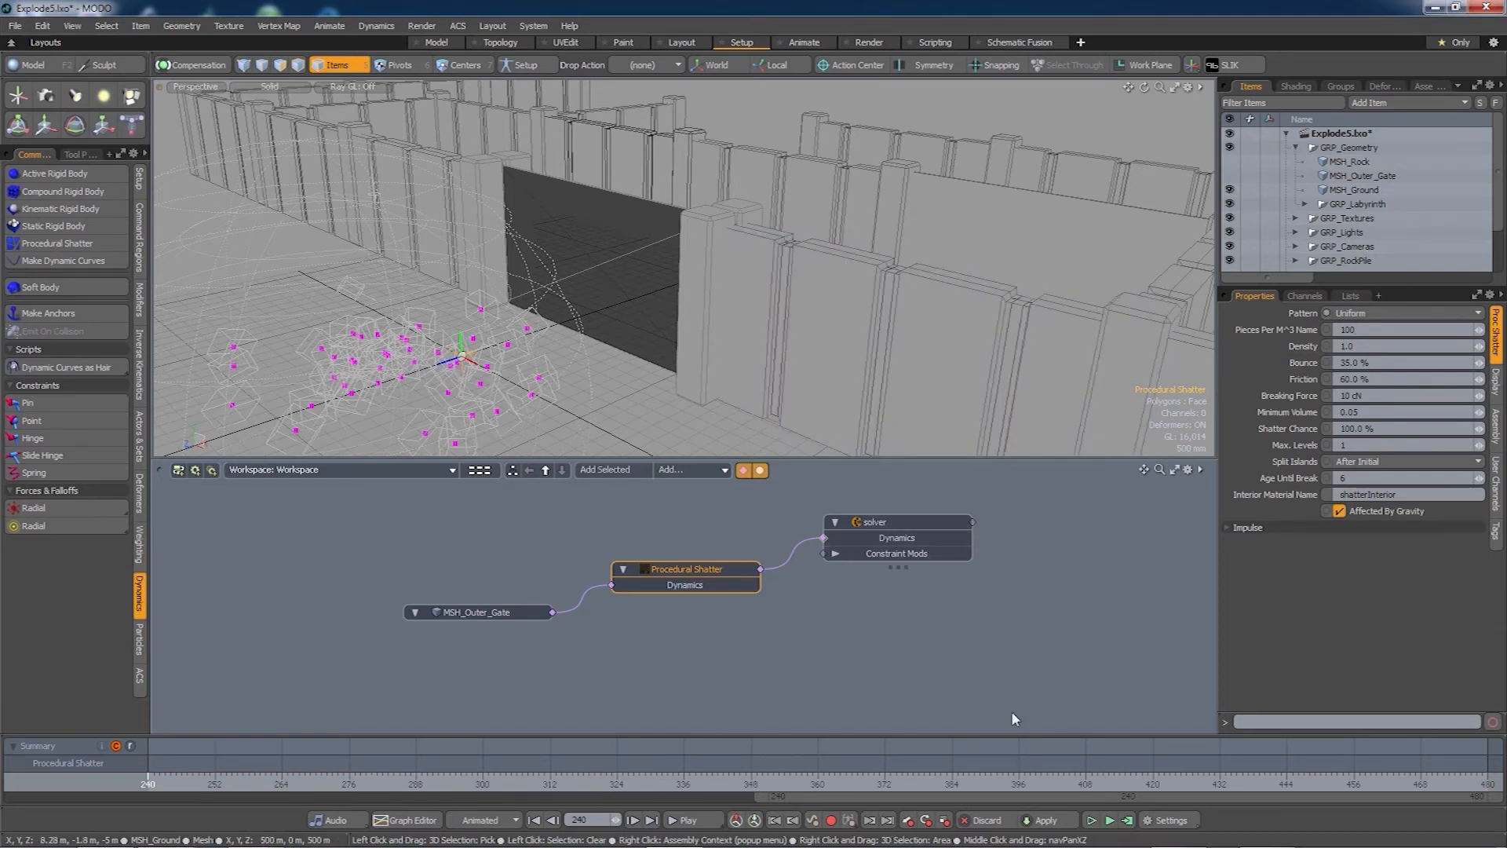
left_click(1127, 820)
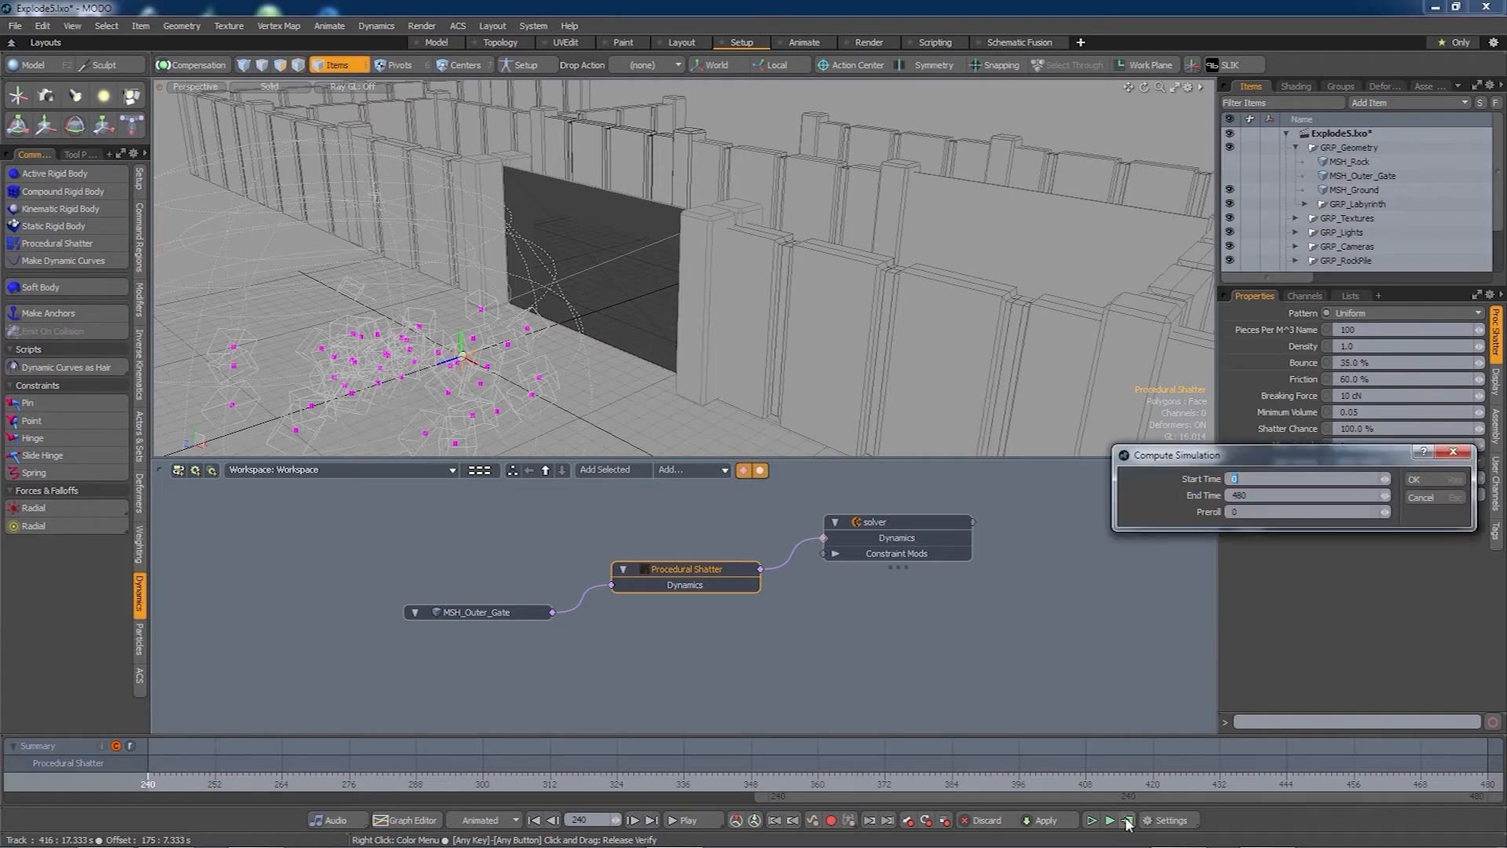
key("Return")
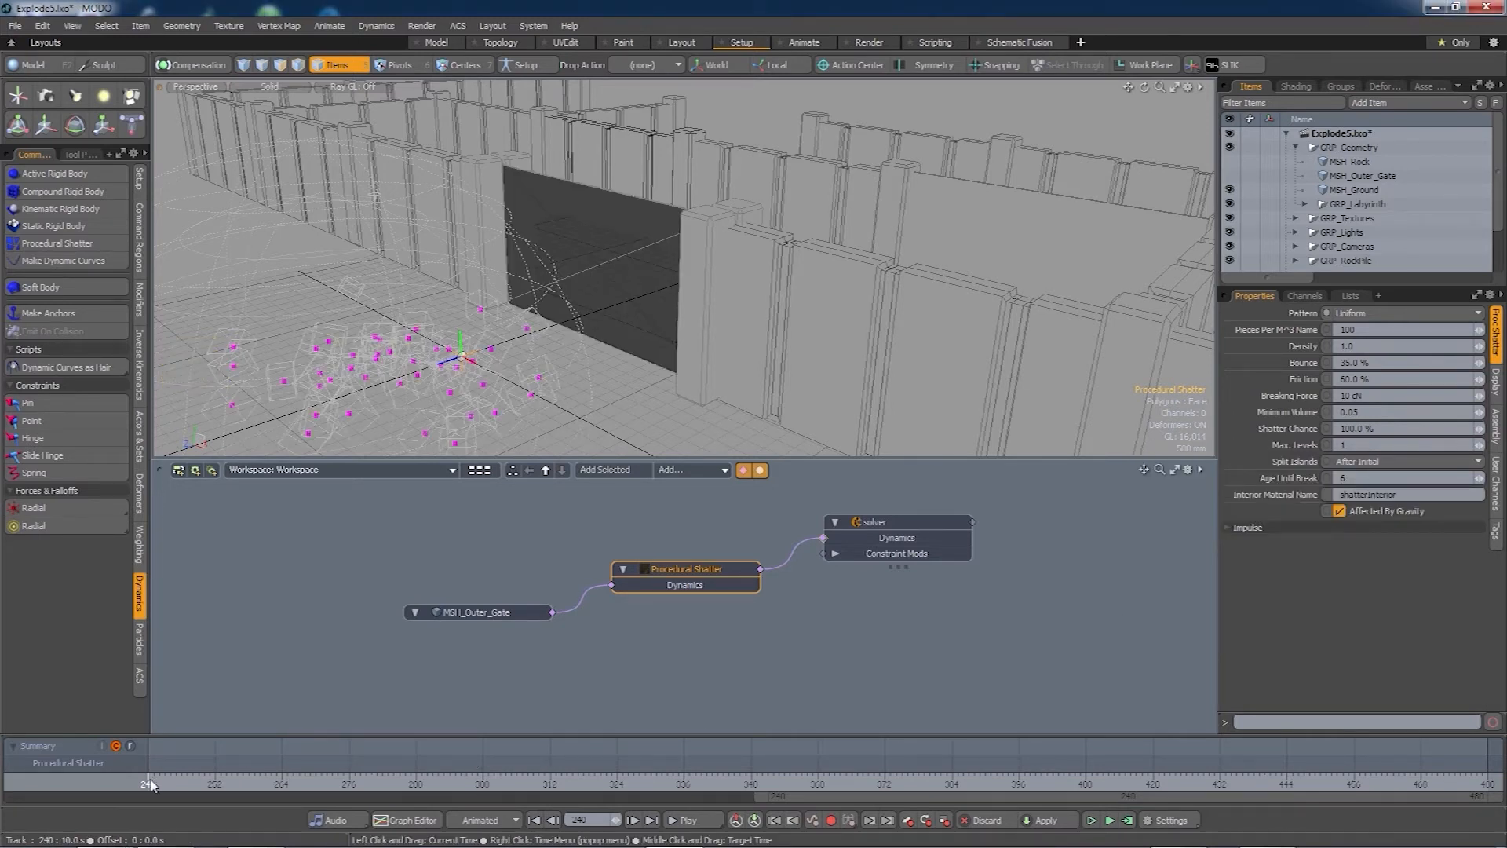
mouse_move(149, 786)
left_mouse_down()
mouse_move(1488, 785)
mouse_move(148, 786)
left_mouse_up()
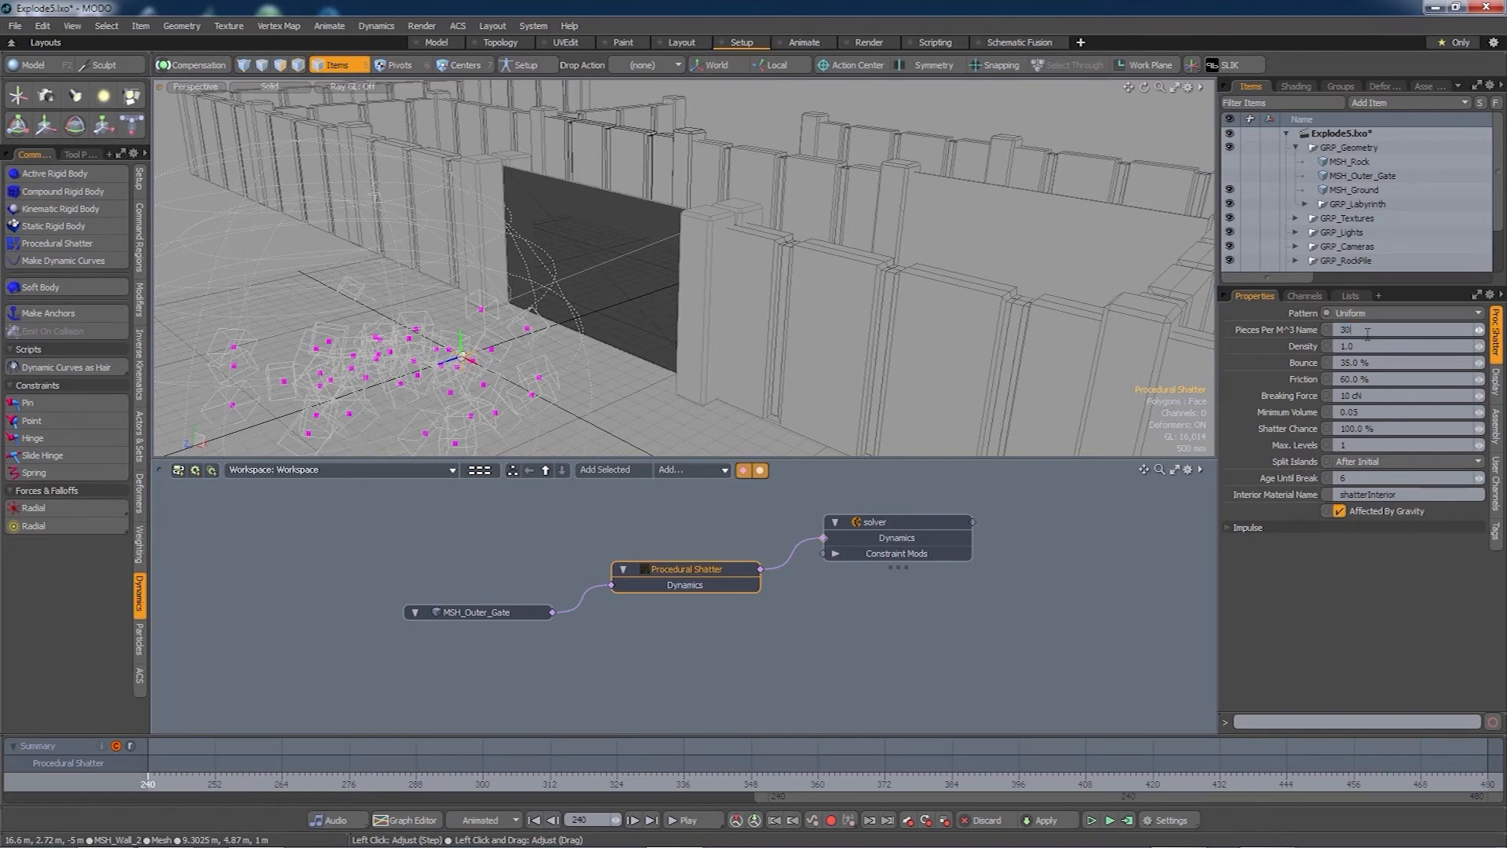
- Recompute the simulation, scrub forward and back through the larger shards, and open a preview render
left_click(1131, 820)
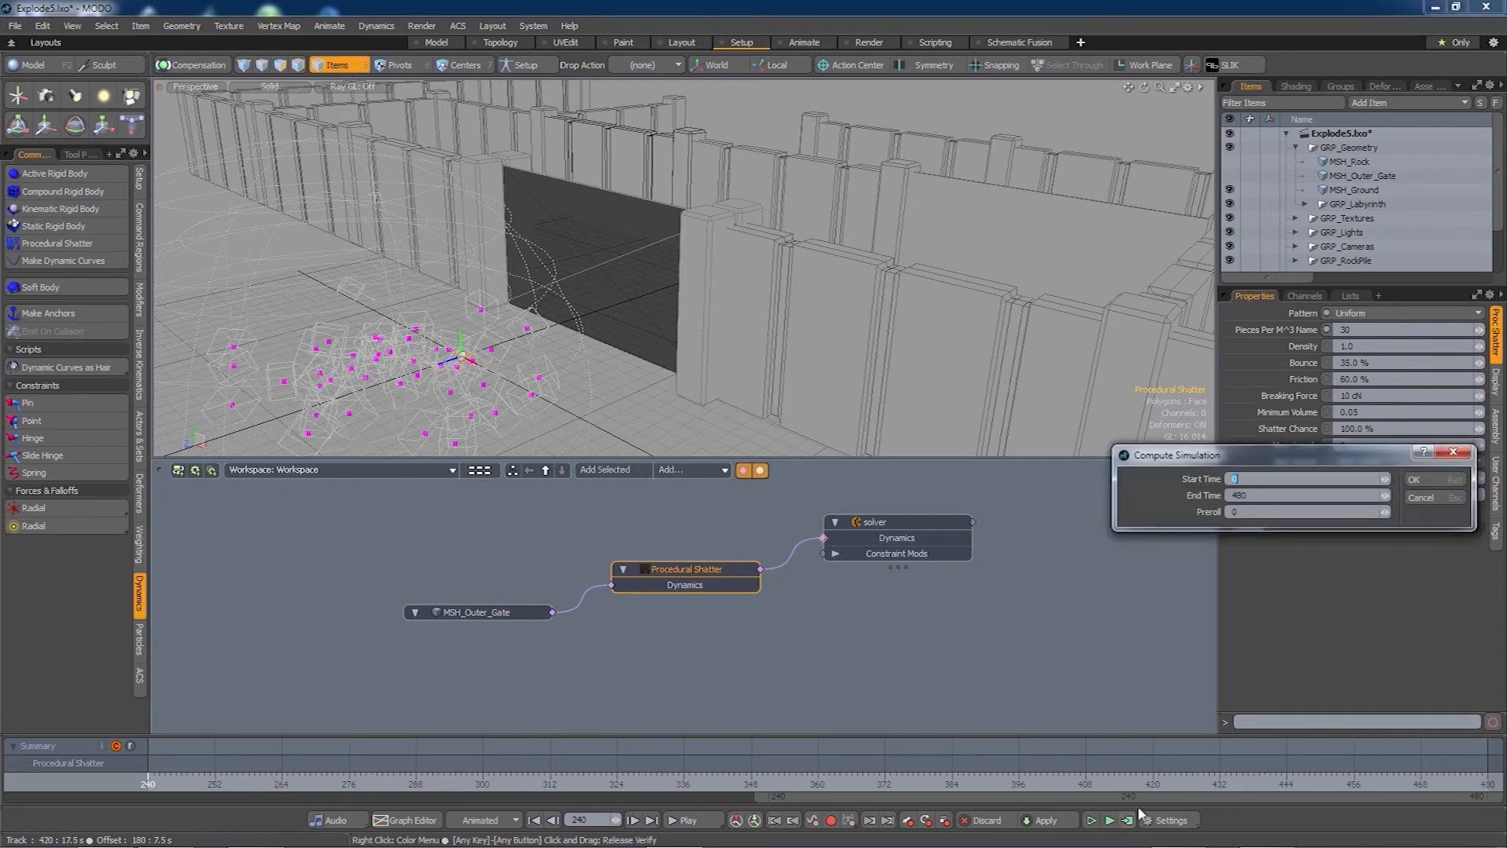
left_click(1421, 482)
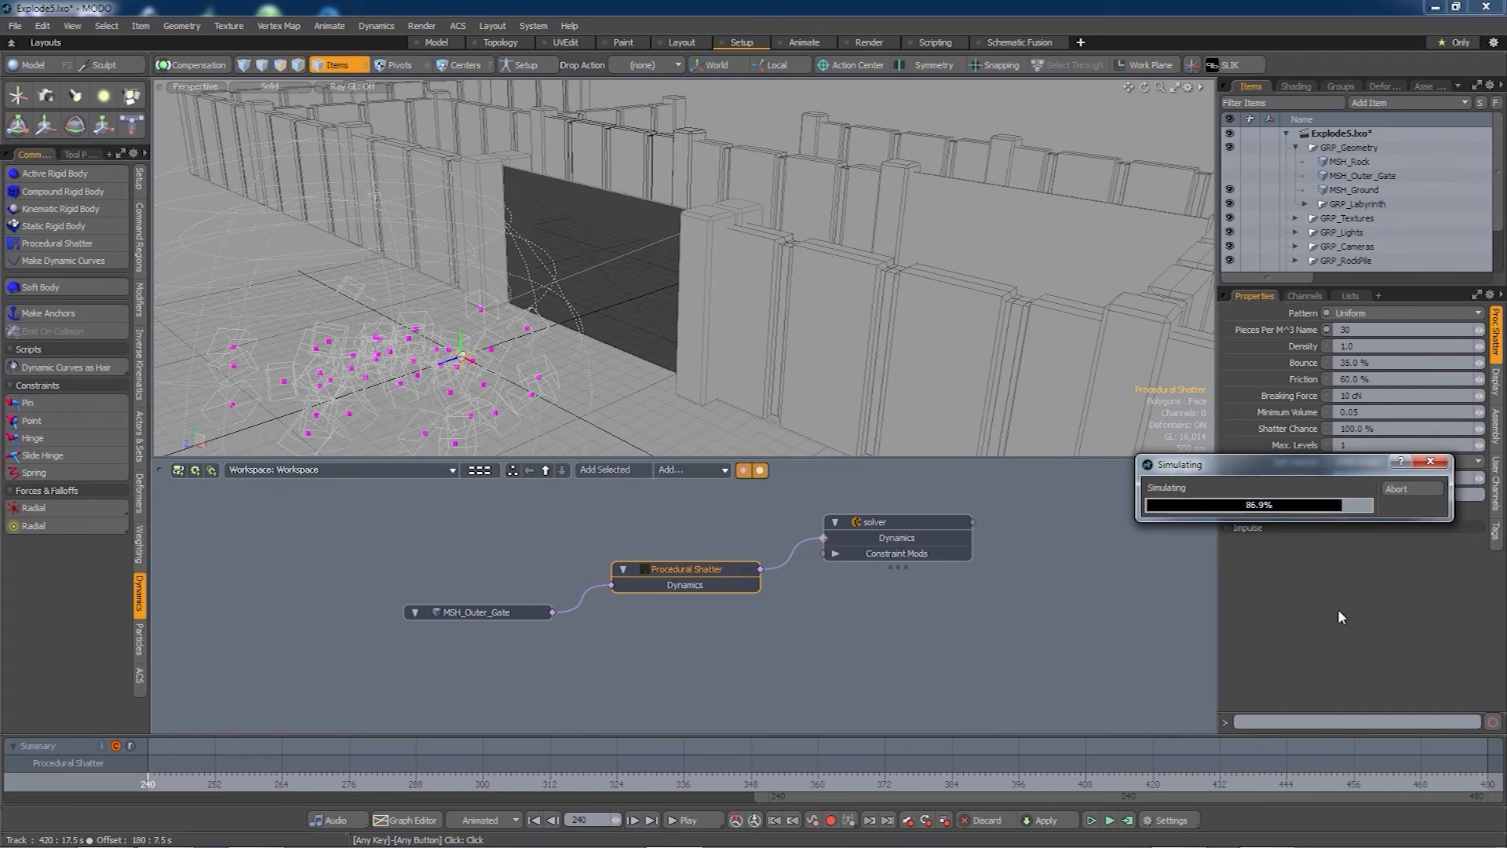
left_click_drag(153, 784, 695, 783)
left_click_drag(628, 776, 293, 776)
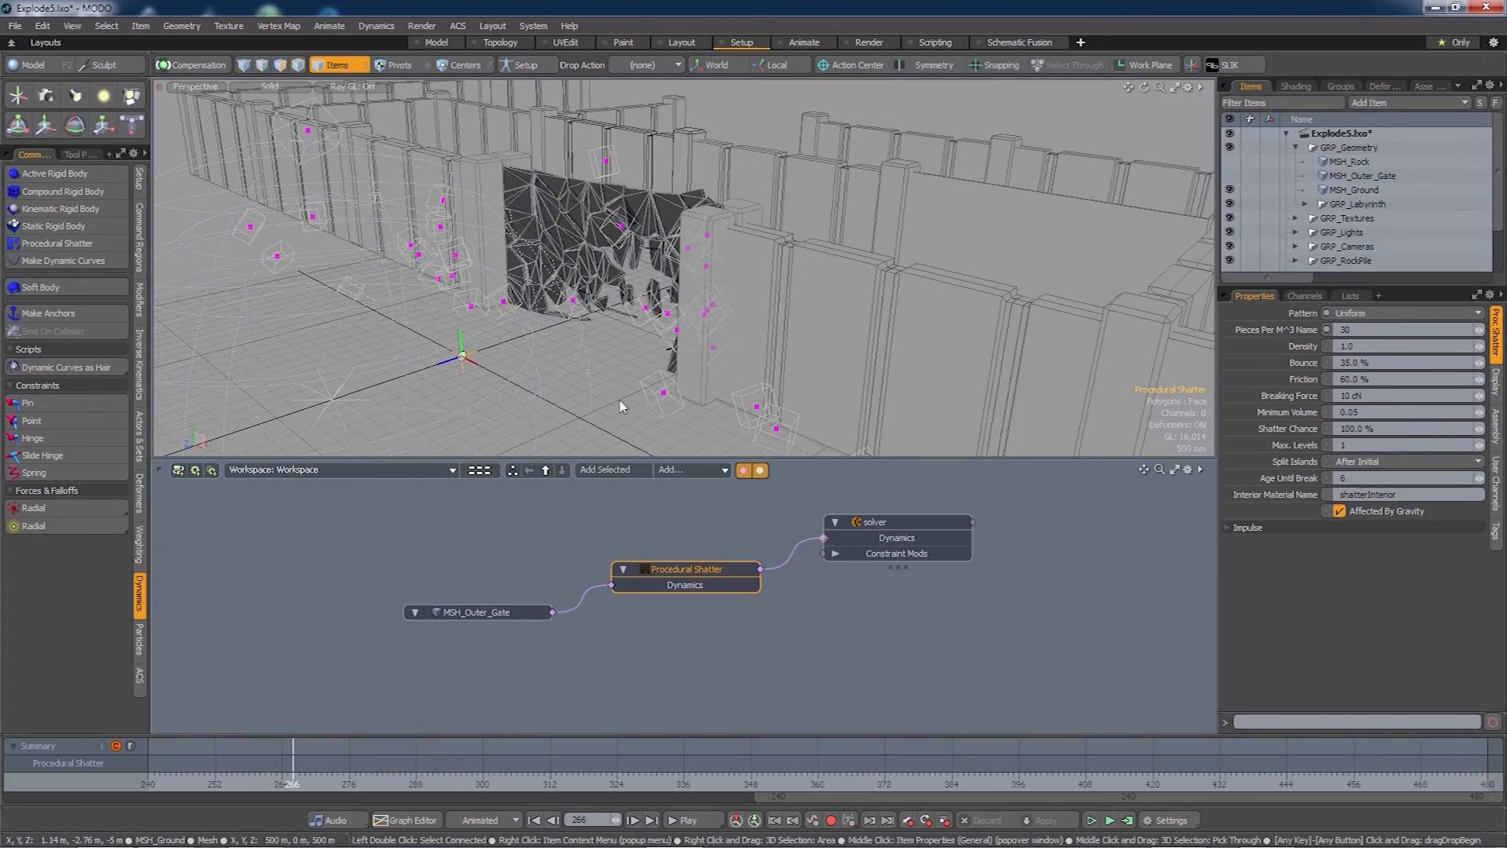
key("F8")
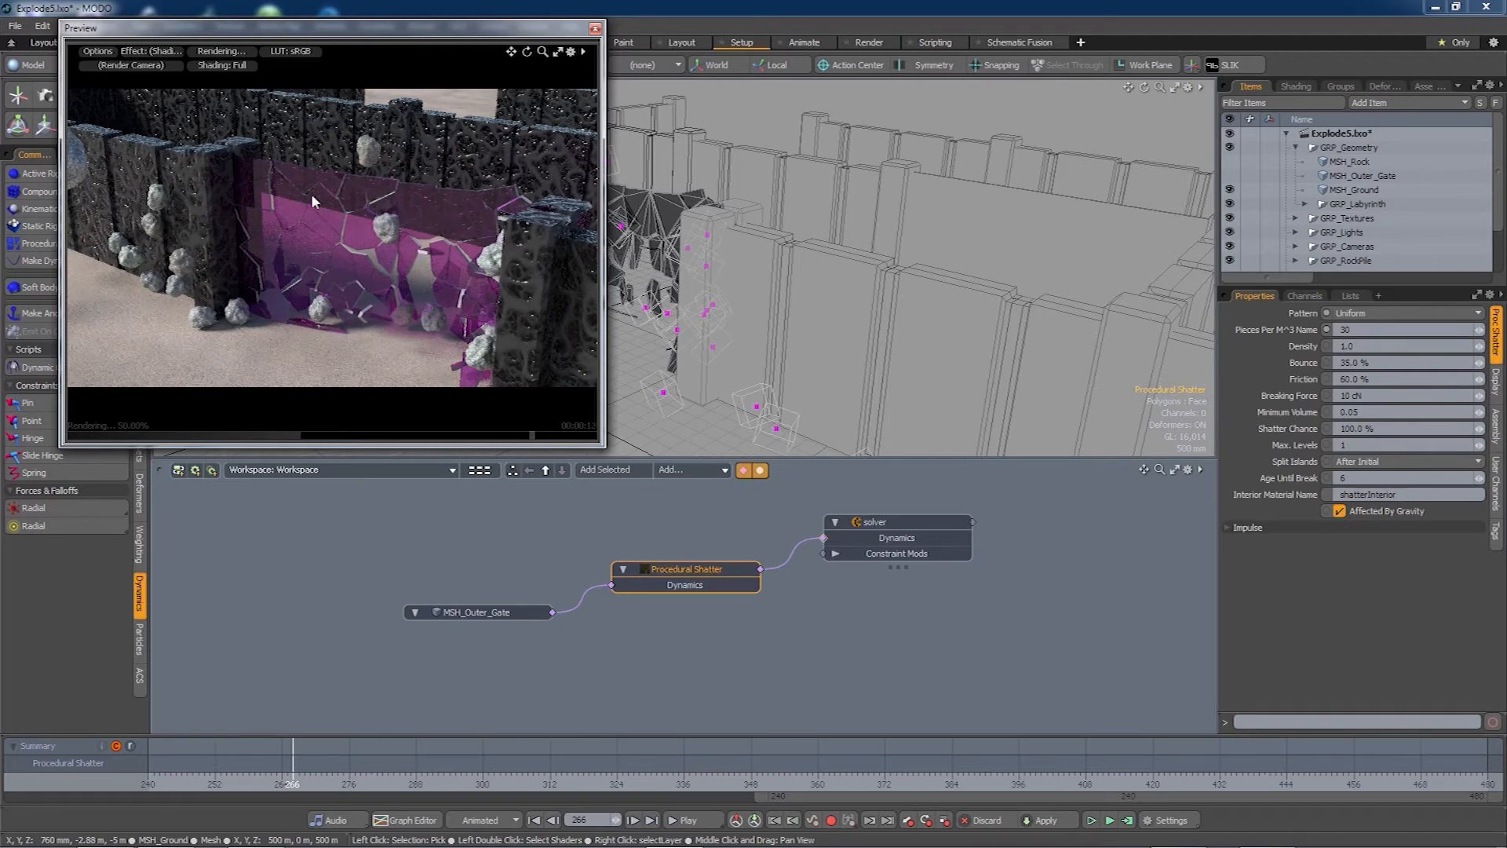
- Orbit the preview camera around the gate shattering into magenta-faced pieces
mouse_move(447, 297)
left_mouse_down("alt")
mouse_move(480, 330)
mouse_move(463, 285)
left_mouse_up("alt")
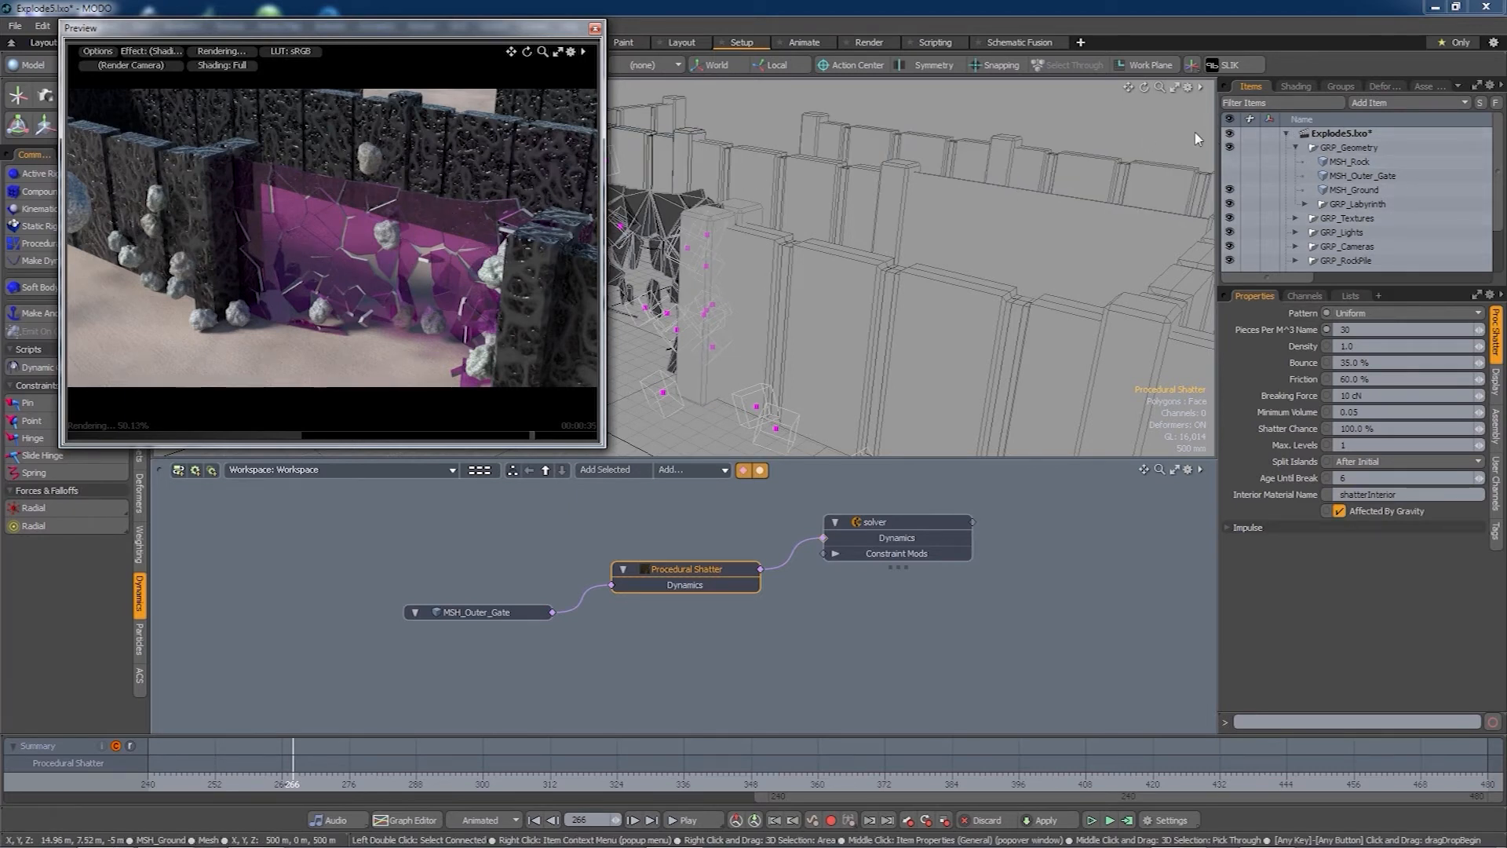
left_click(1296, 86)
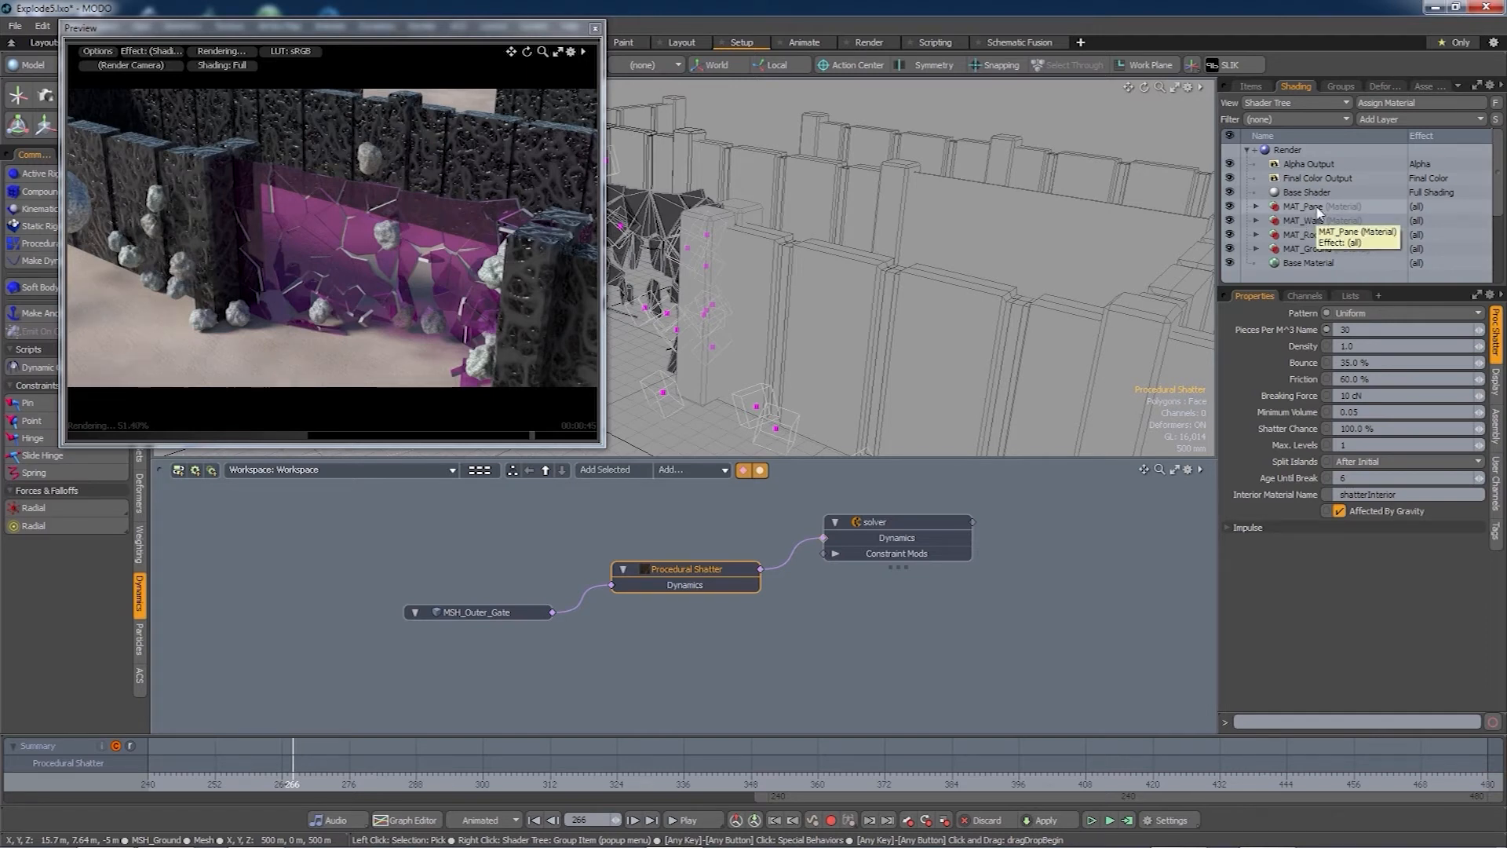
left_click(1252, 86)
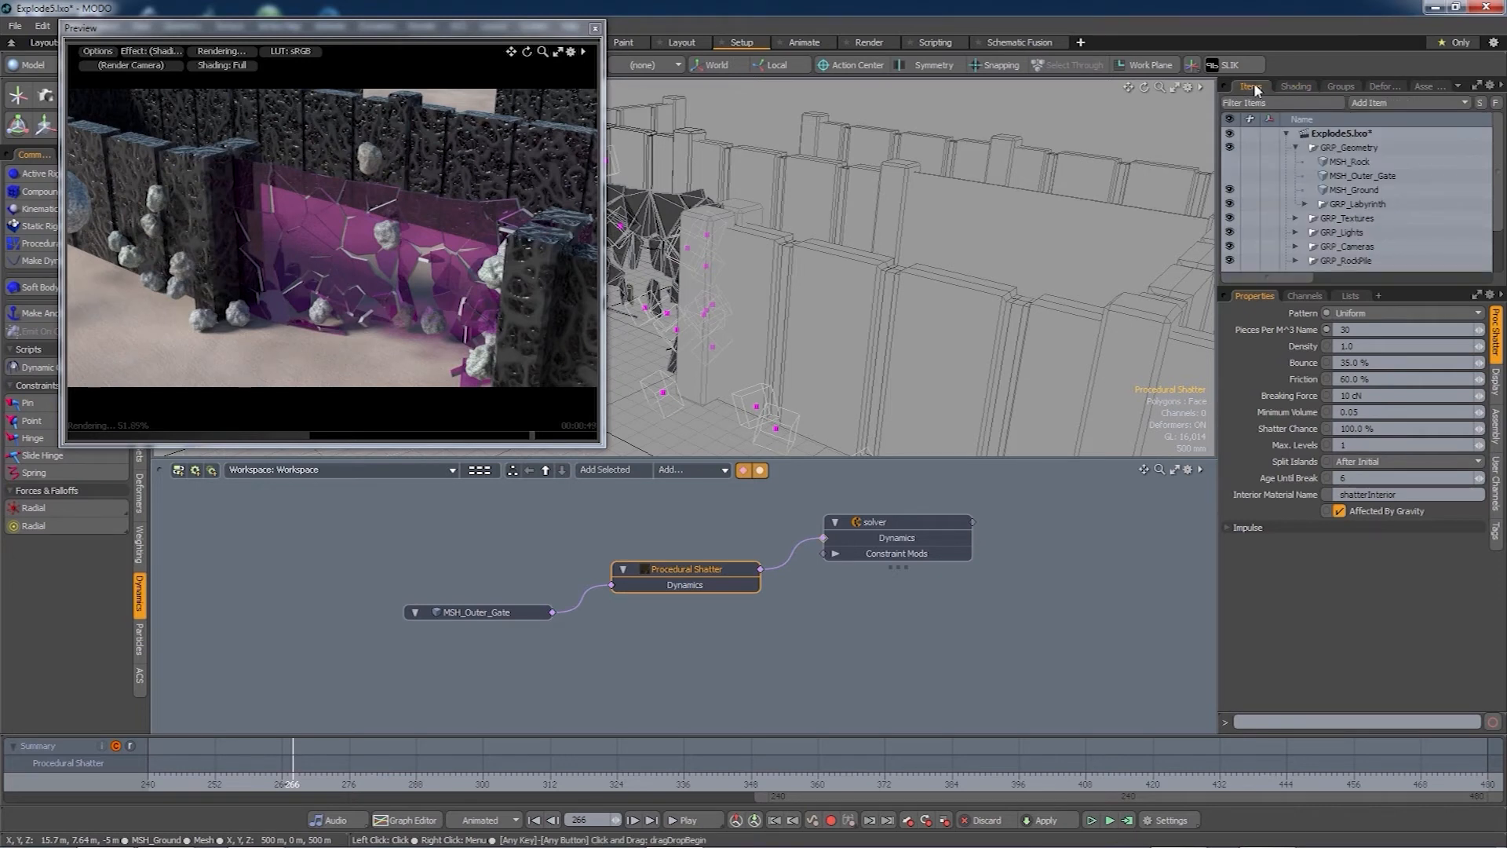
- Set the shatter Interior Material Name to MAT_Pane and recompute the simulation
left_click(1401, 495)
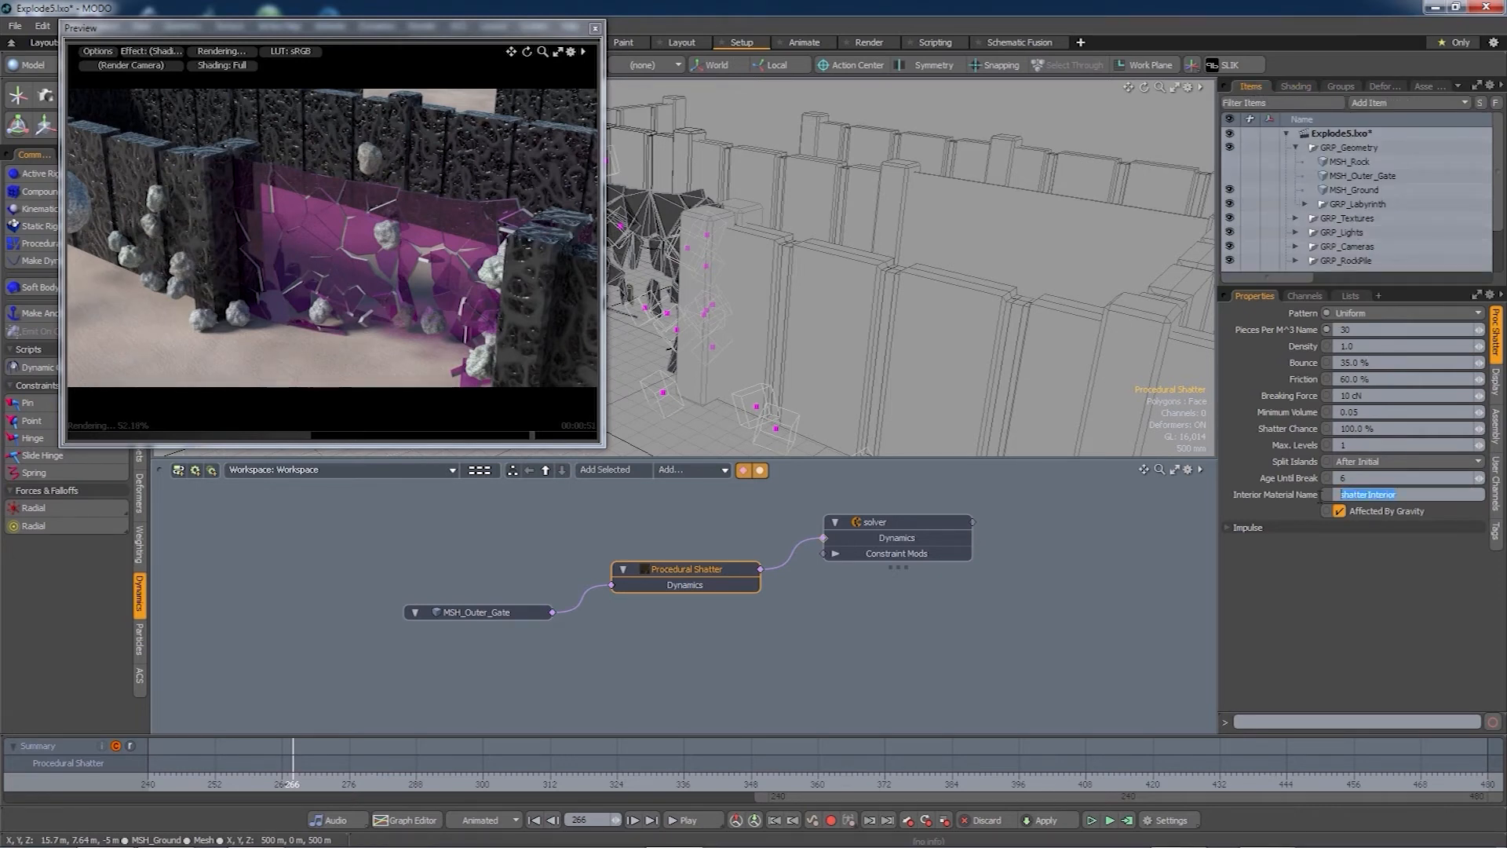
type("MAT_Pane")
left_click(1128, 820)
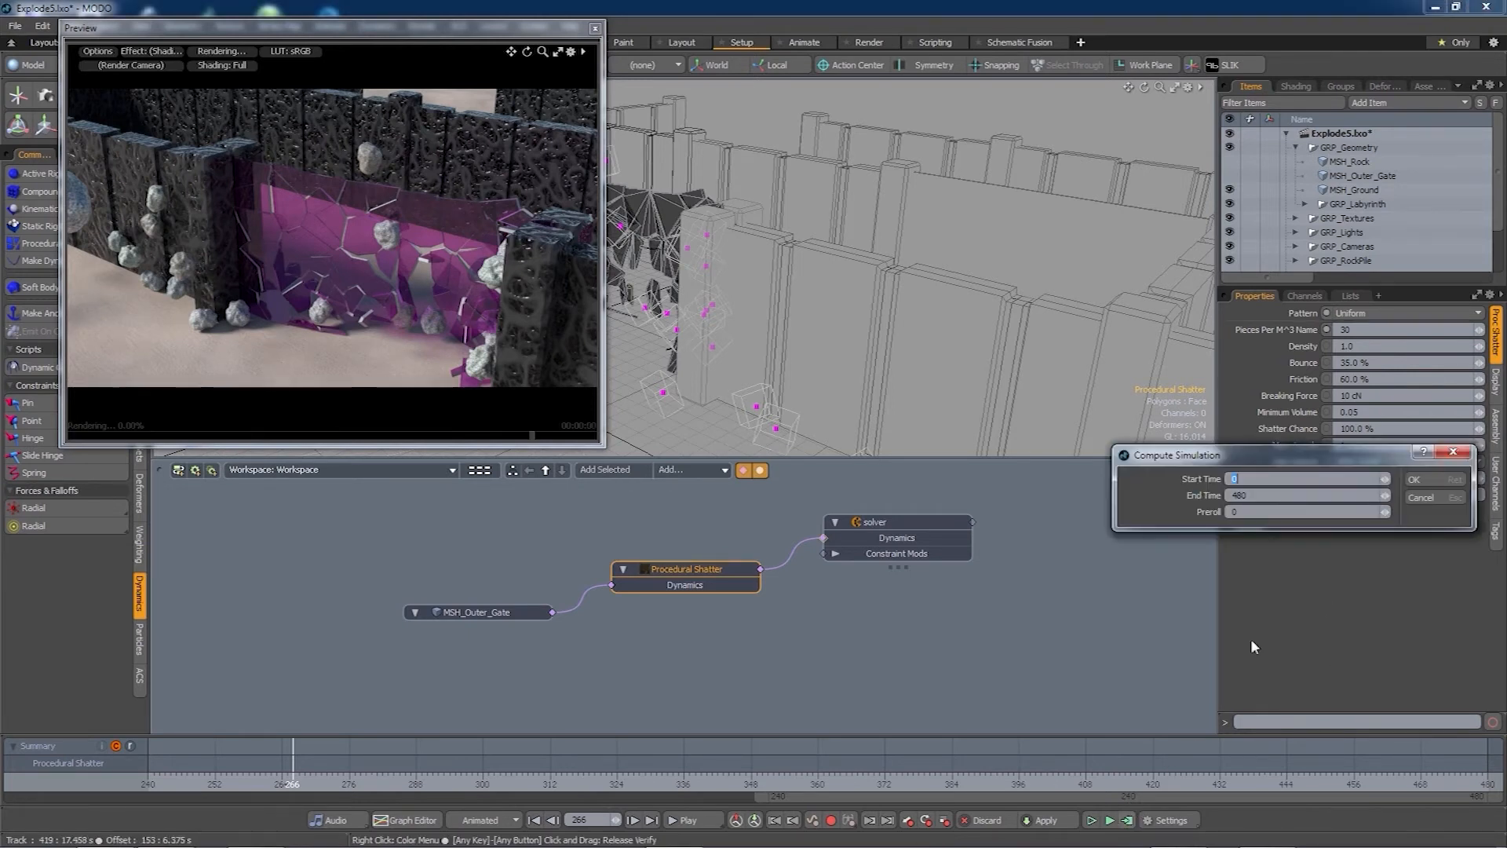
key("Return")
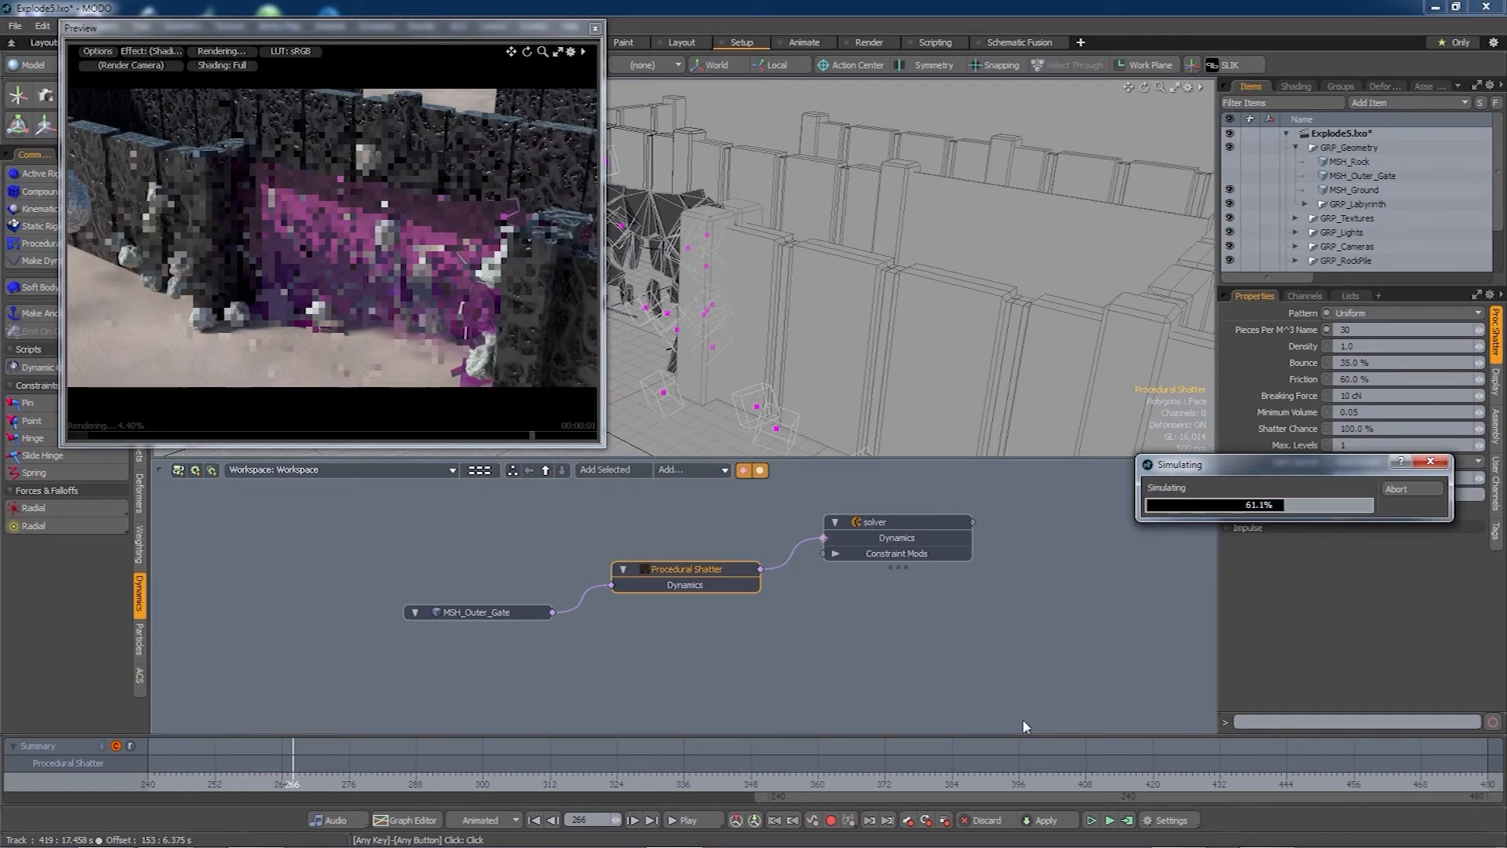
- Orbit and zoom the preview to inspect the shattered wall and rocks from several angles
scroll(365, 271, "up", 5)
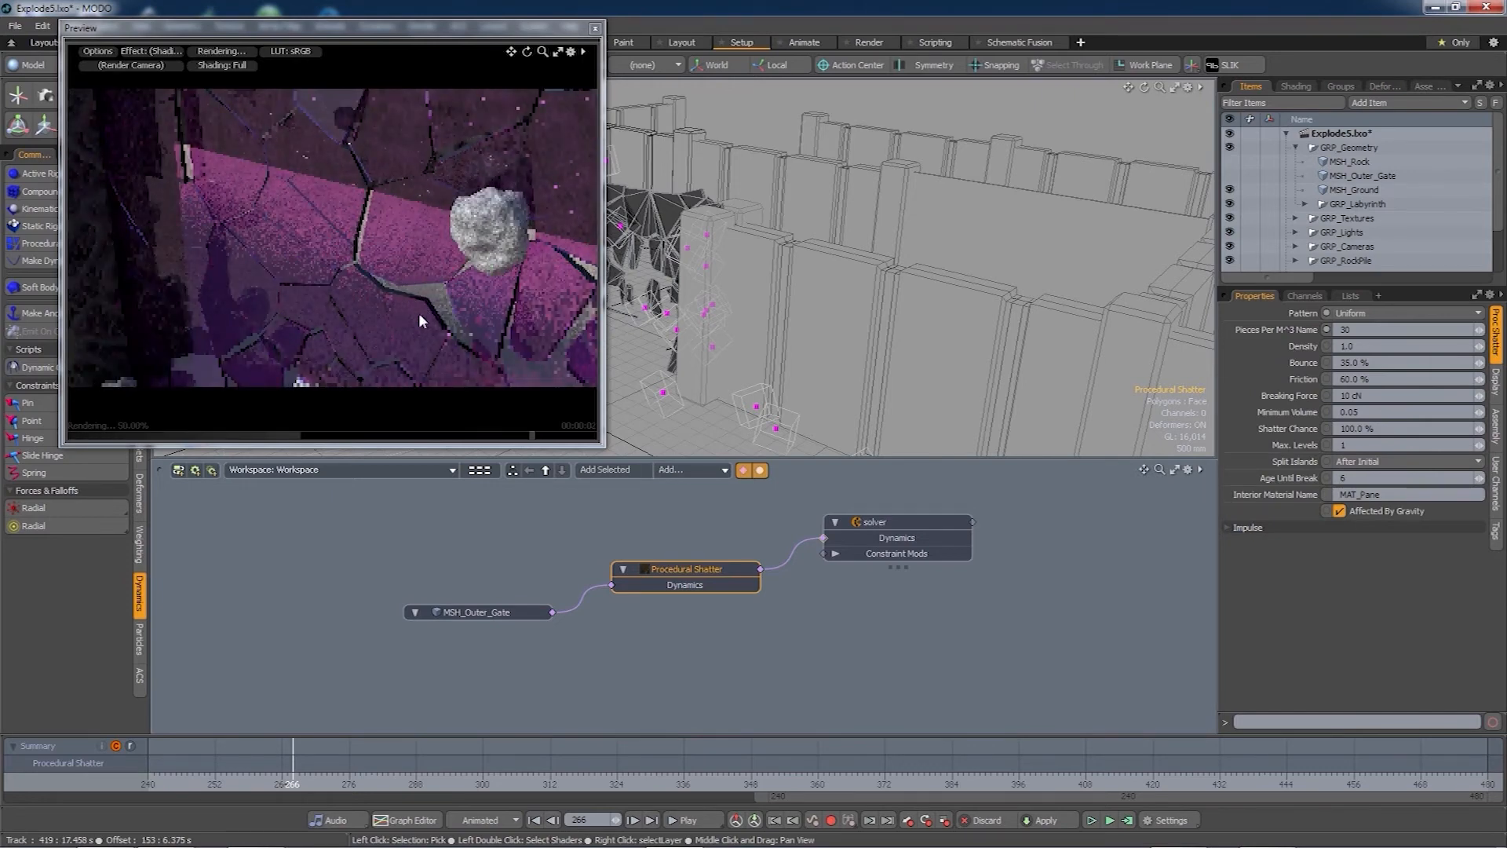
key("alt")
left_click_drag(438, 306, 413, 322, "alt")
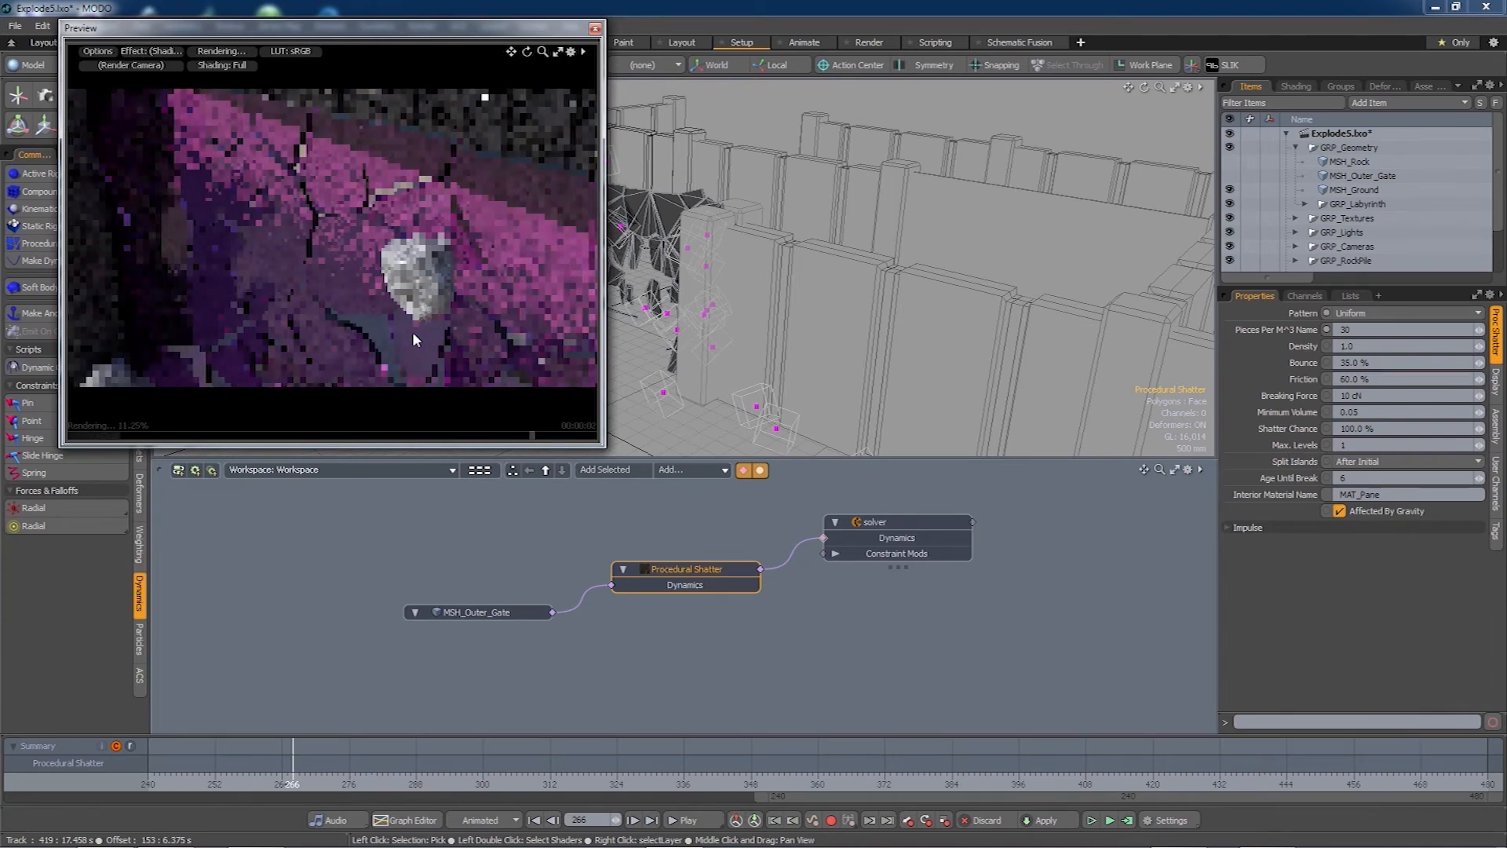
left_click_drag(385, 372, 403, 348, "alt")
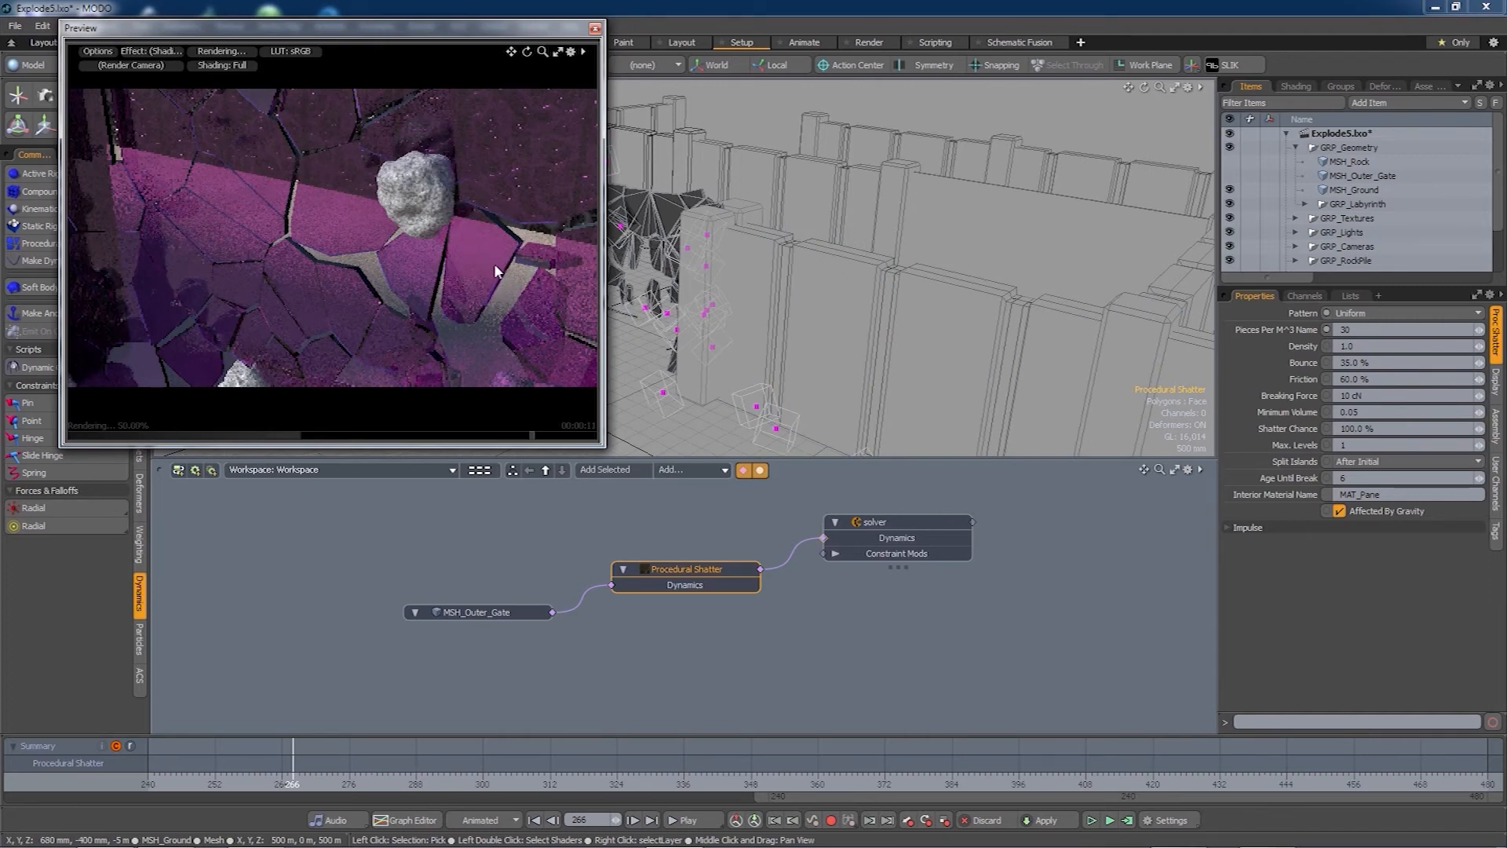
left_click_drag(498, 255, 466, 290, "alt")
scroll(484, 272, "down", 3)
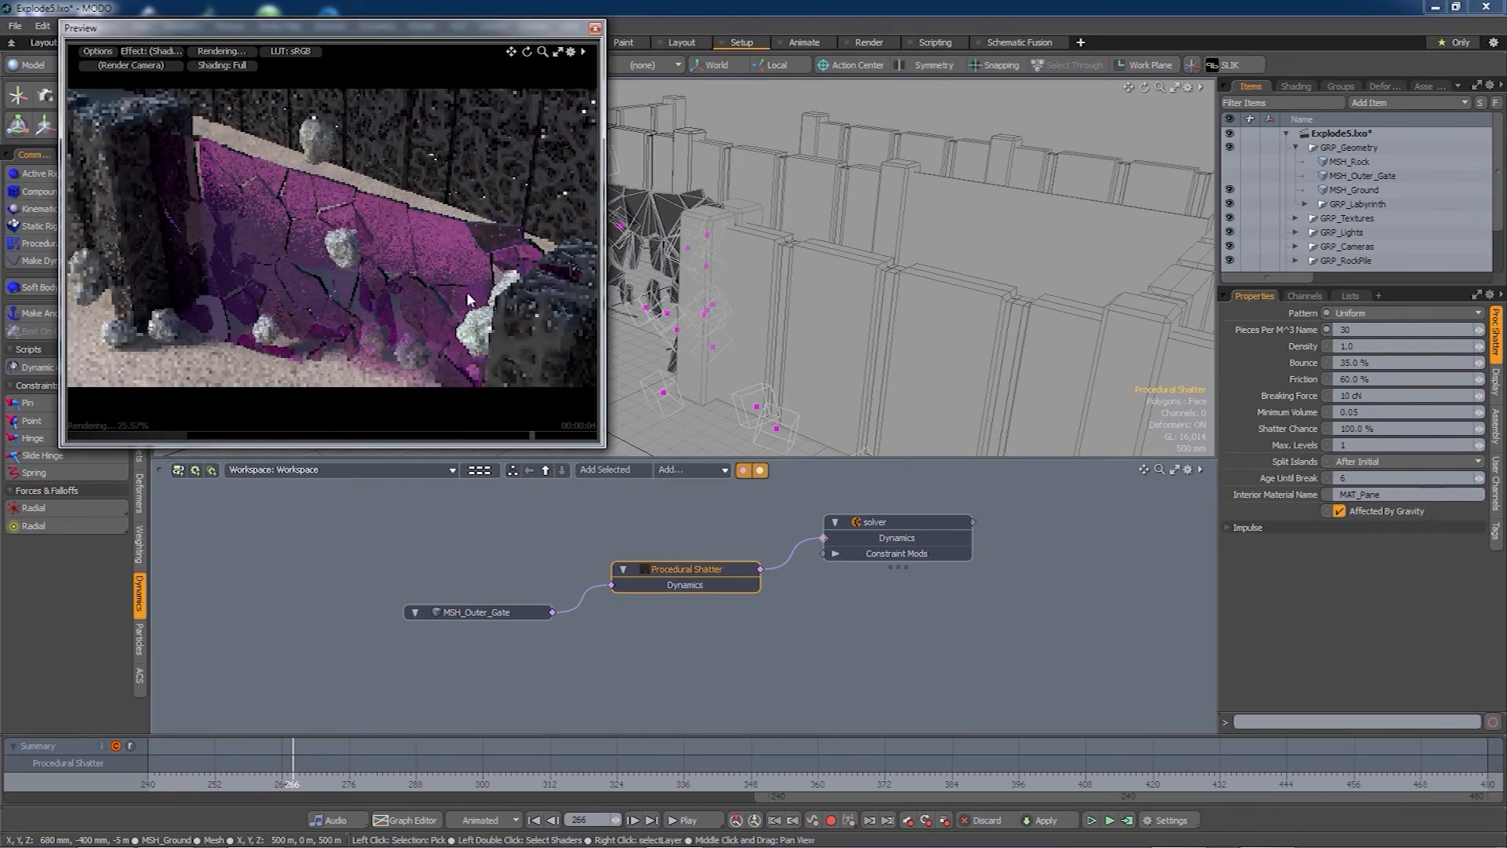
left_click_drag(454, 290, 438, 288, "alt")
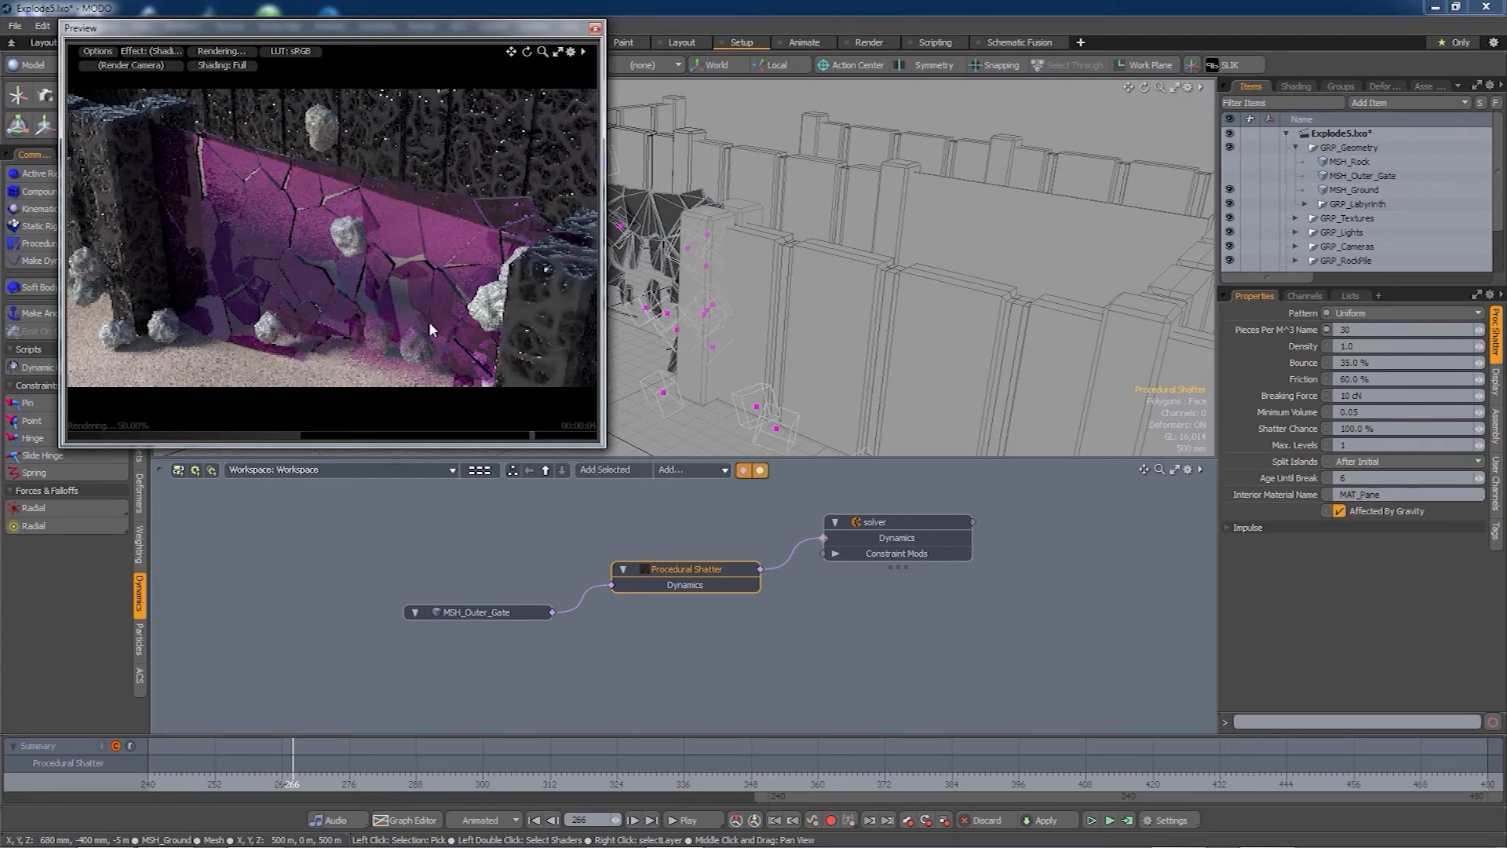
mouse_move(409, 325)
left_mouse_down("alt")
mouse_move(449, 319)
mouse_move(428, 335)
mouse_move(417, 317)
left_mouse_up("alt")
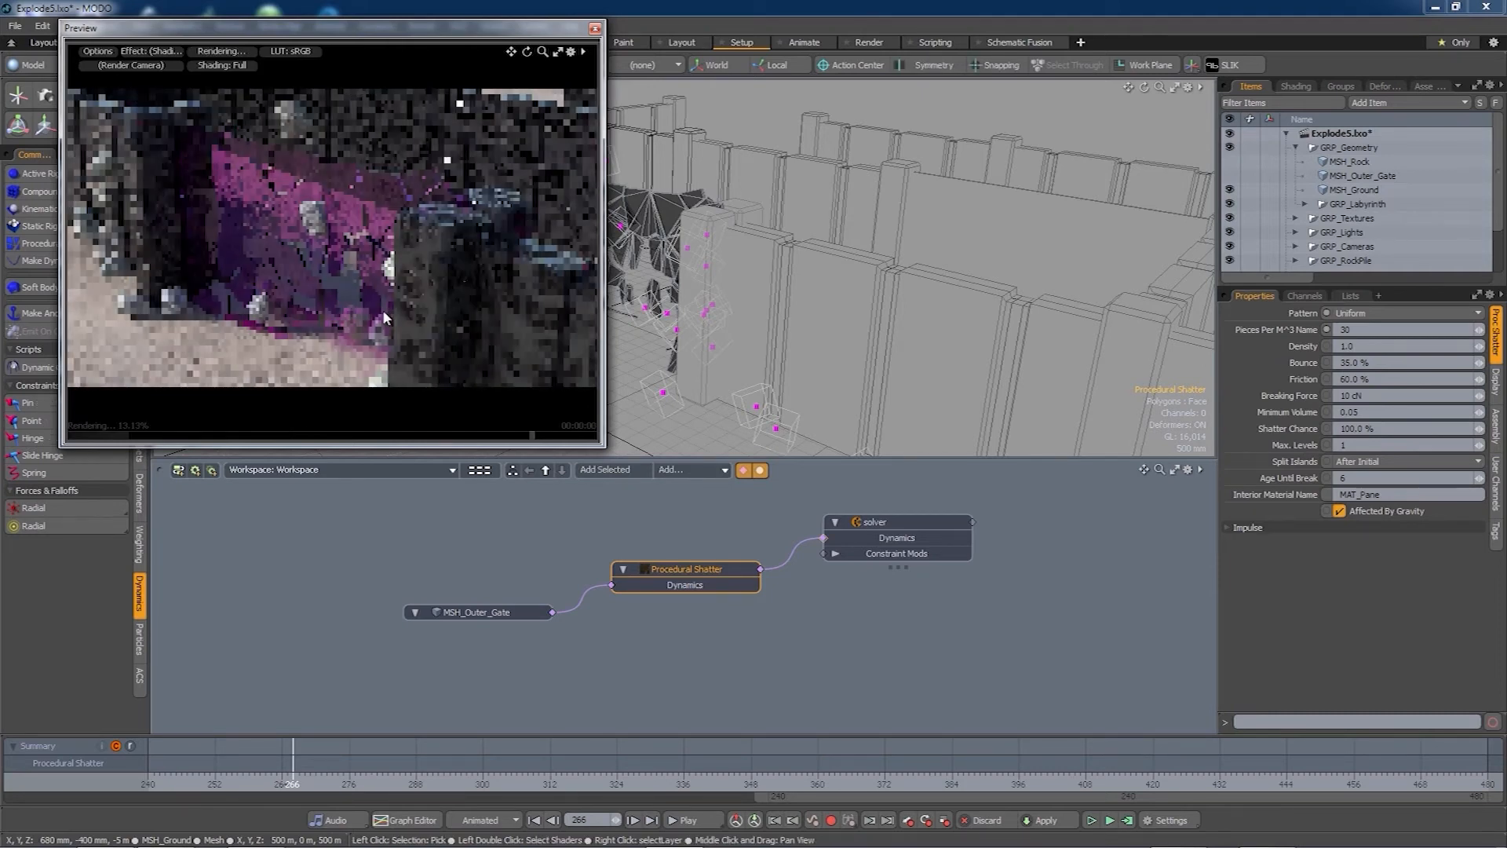
left_click_drag(454, 299, 388, 317, "alt")
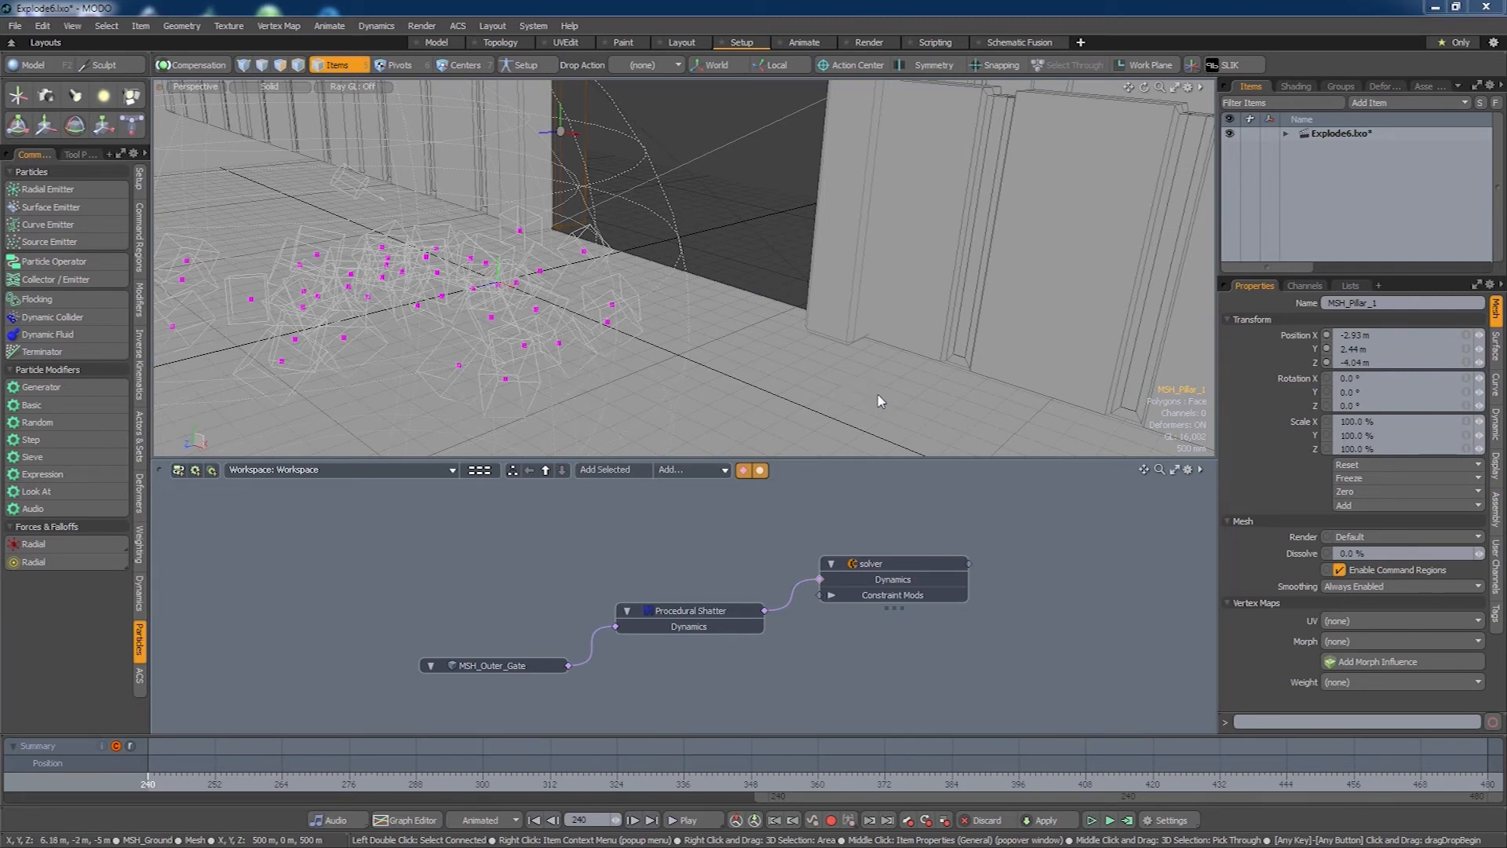
- Select everything inside GRP_Labyrinth, orbiting to view the whole labyrinth
left_click(1286, 135)
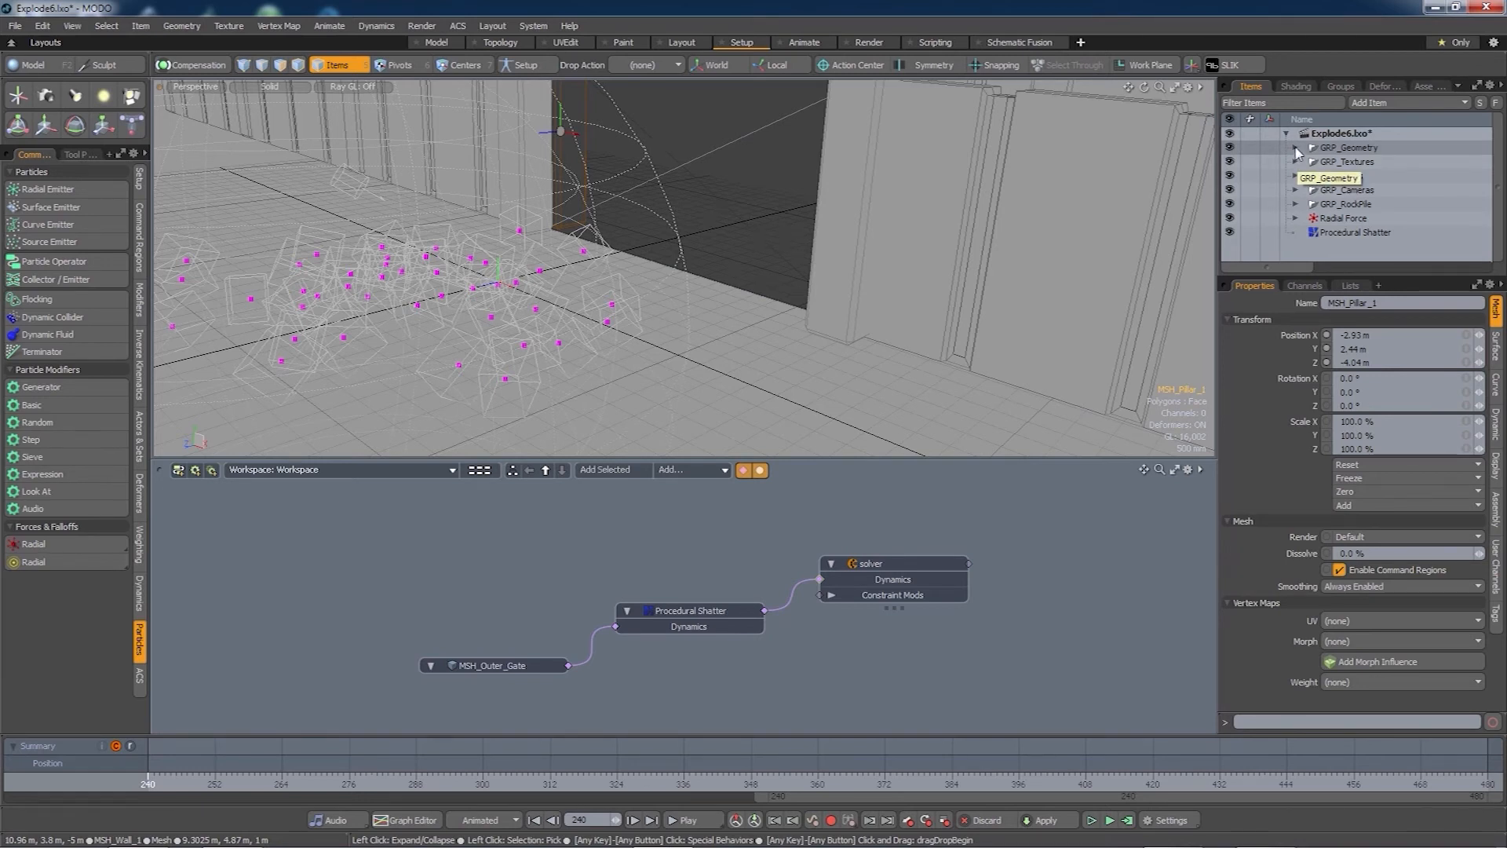
left_click(1296, 149)
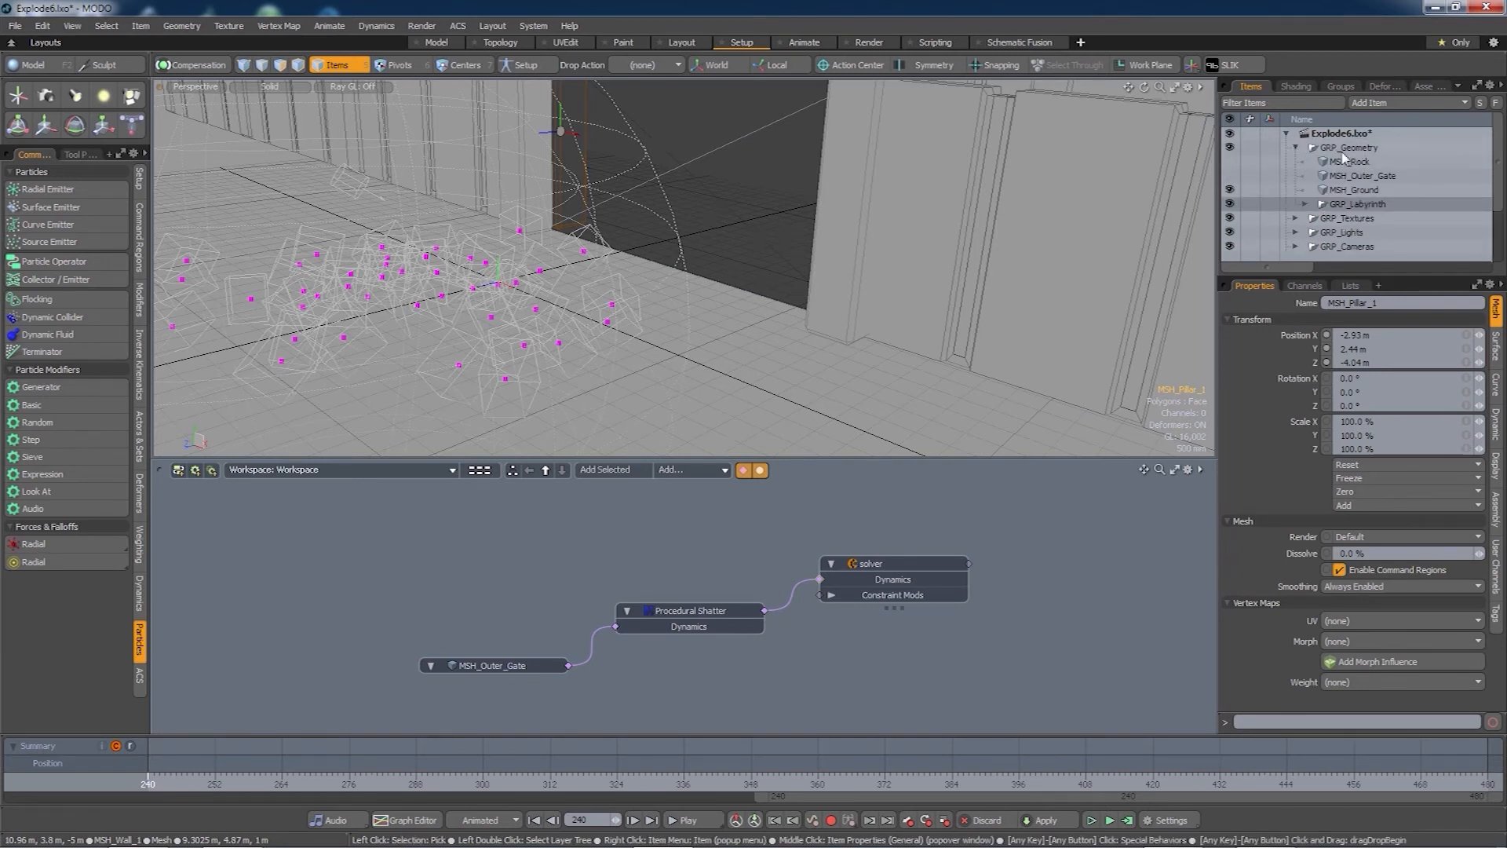
double_click(1344, 205)
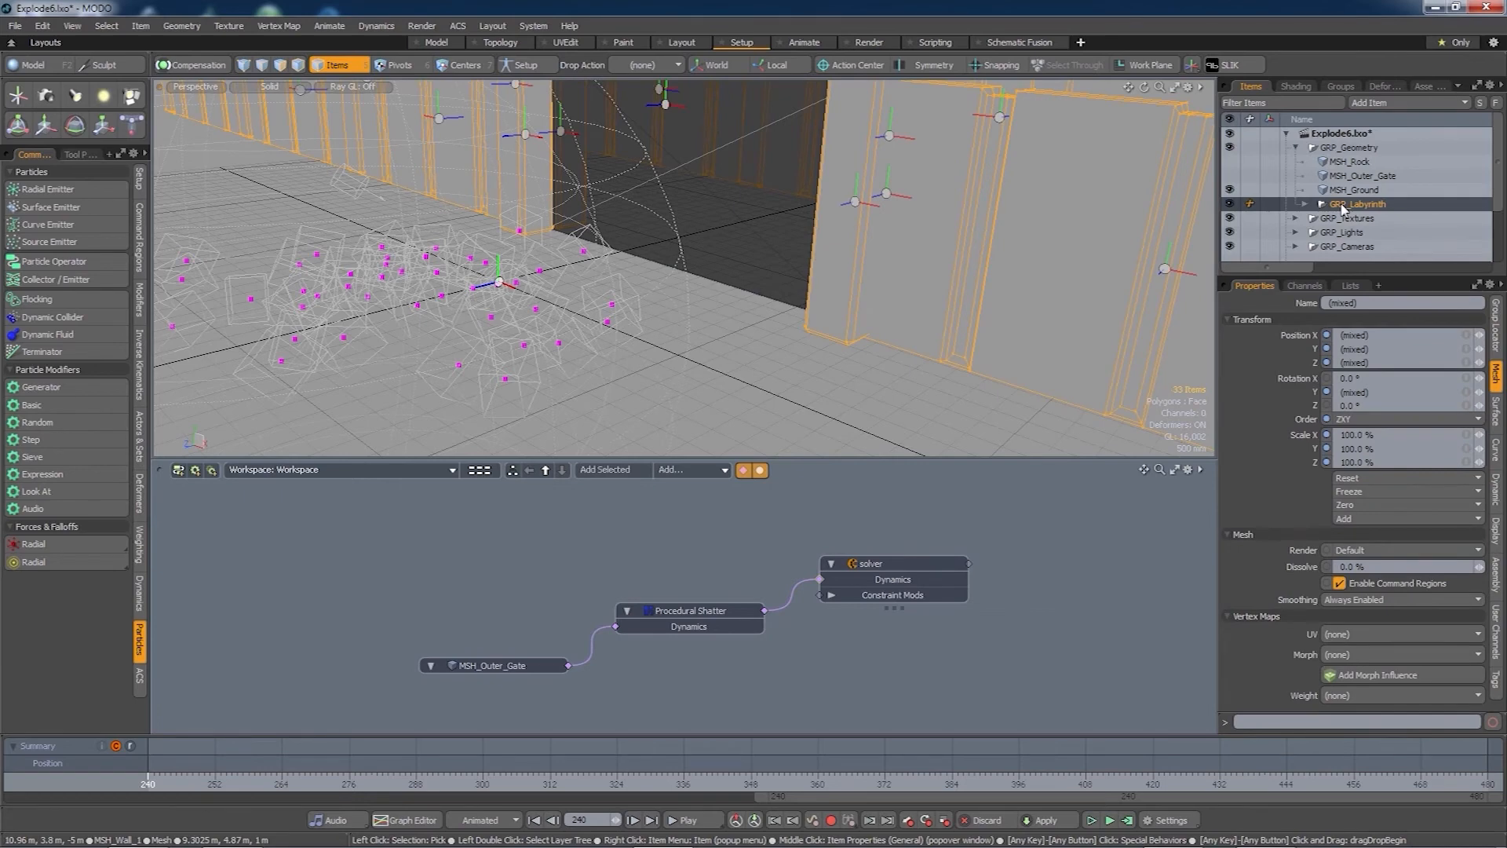
key("alt")
scroll(750, 271, "down", 2)
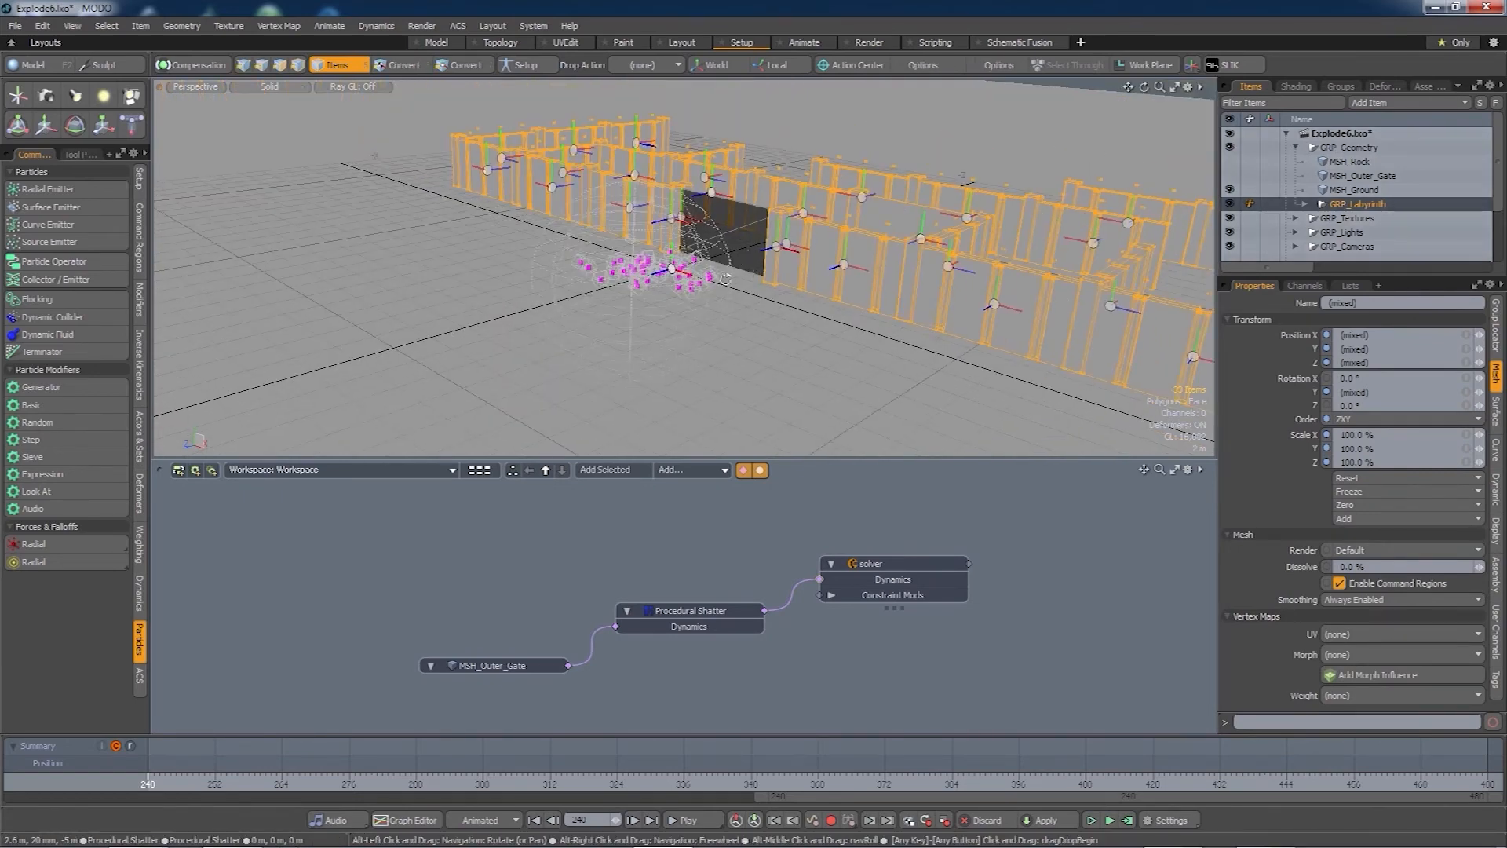
left_click_drag(750, 271, 730, 314, "alt")
scroll(766, 282, "up", 4)
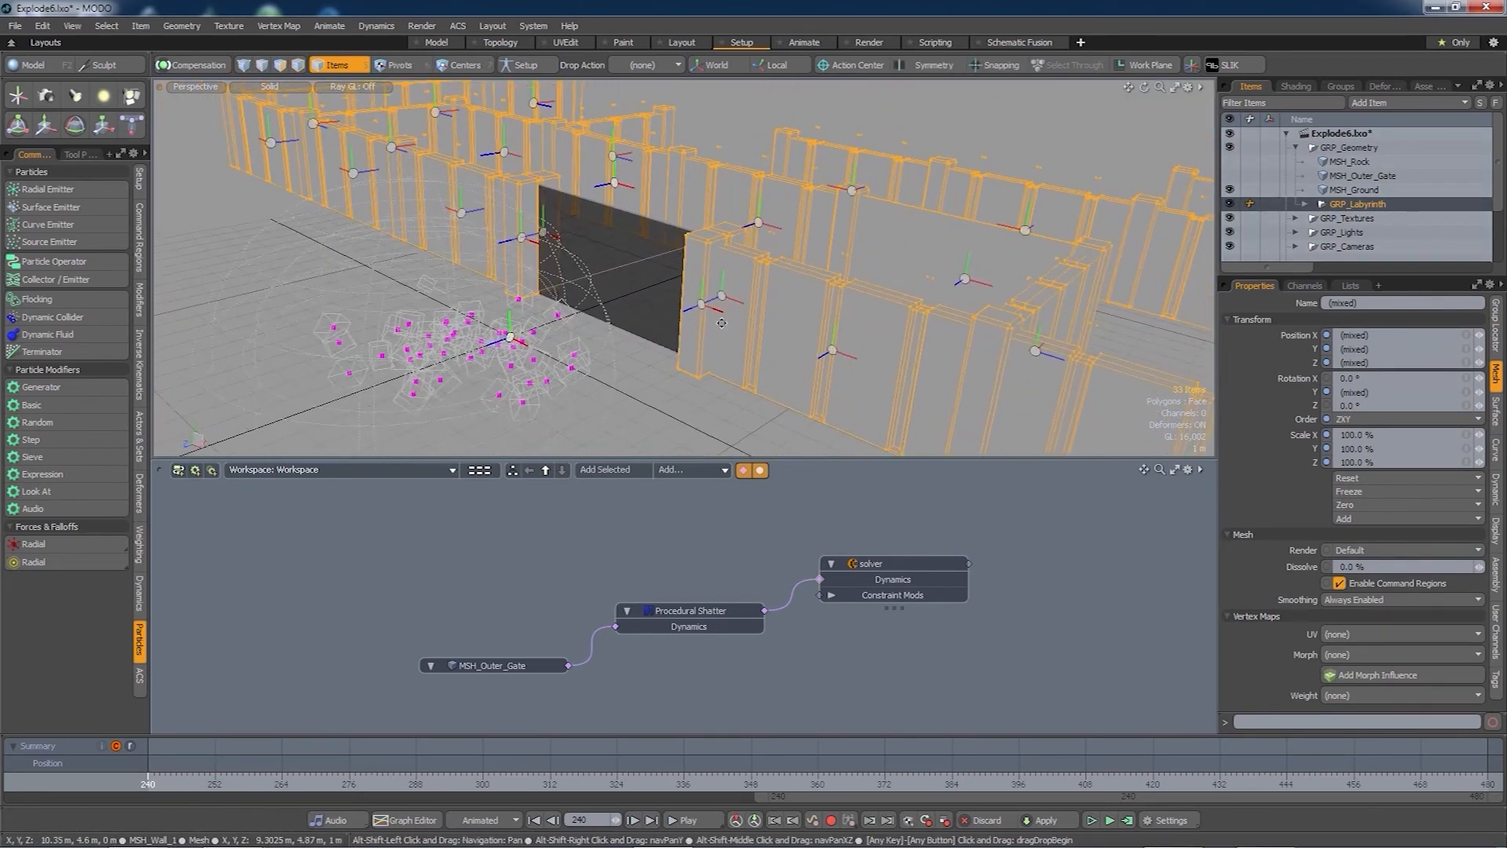
scroll(730, 314, "down", 1)
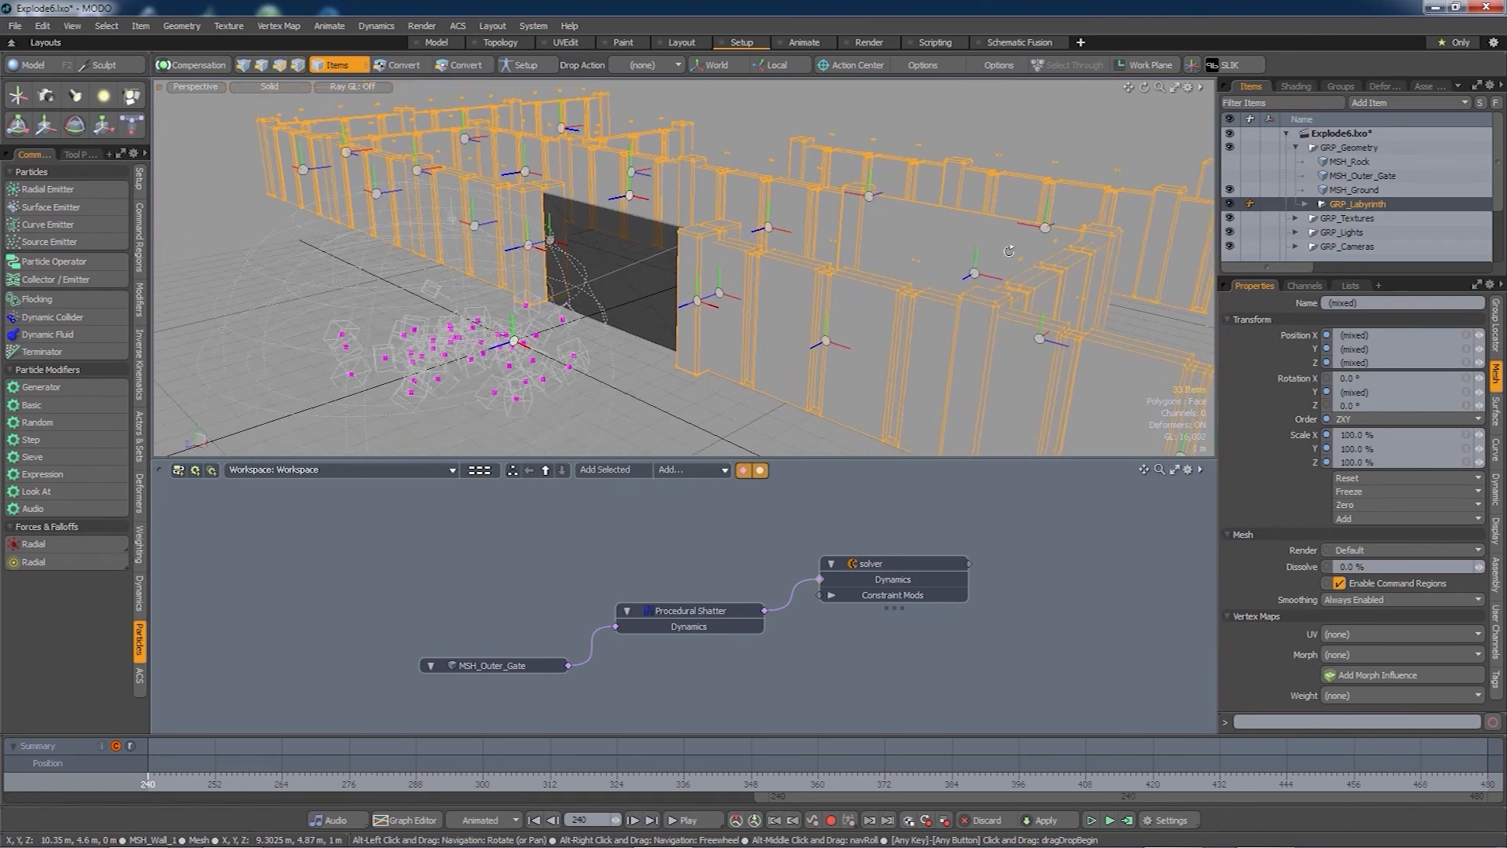
- Deselect GRP_Walls, GRP_Pillars and GRP_Labyrinth, leaving only the 30 meshes selected
left_click(1305, 204)
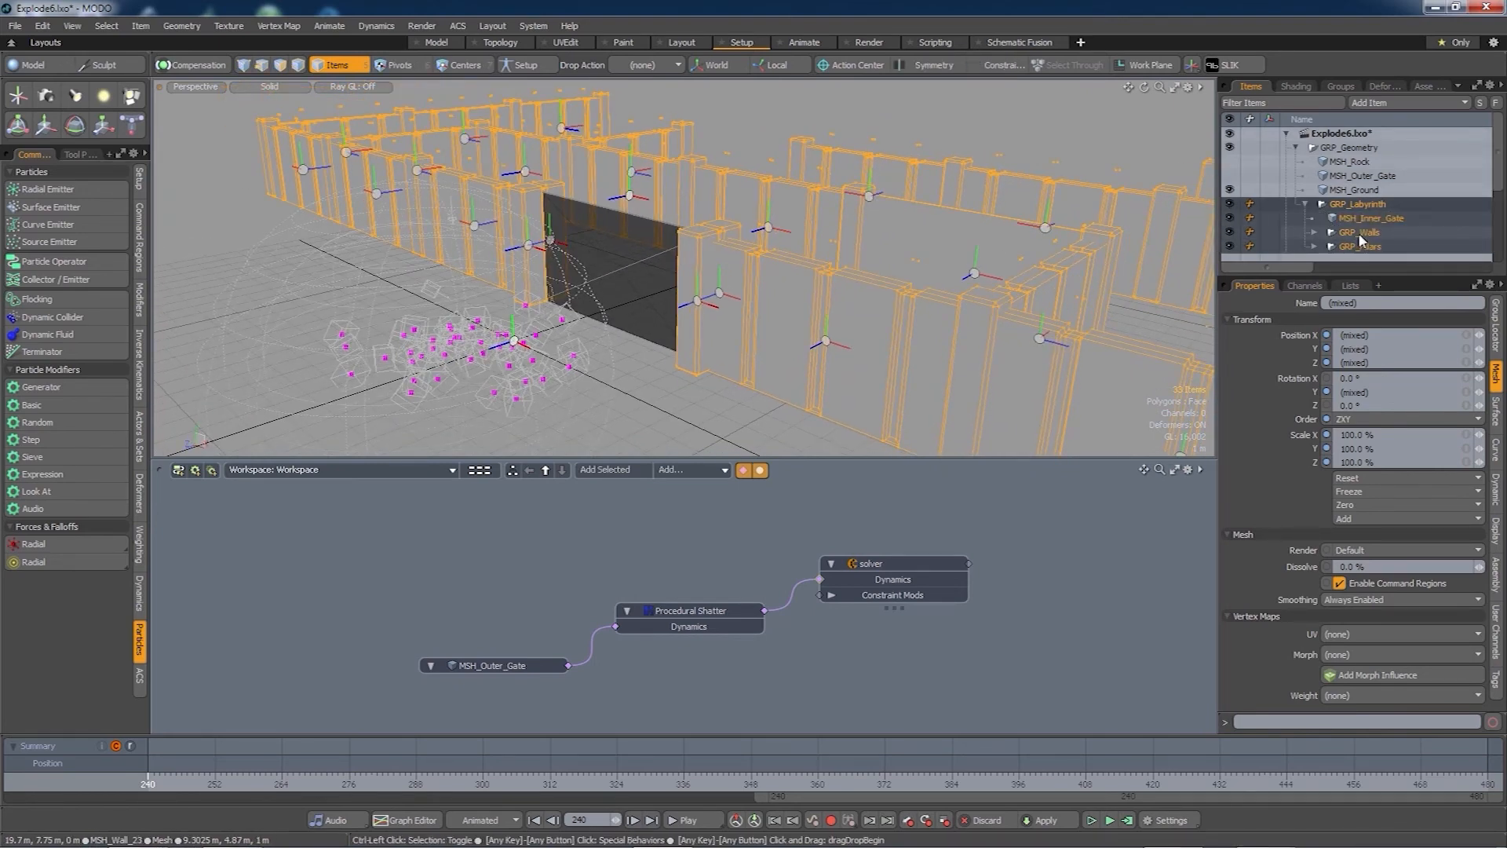
left_click(1362, 234, "ctrl")
left_click(1365, 246, "ctrl")
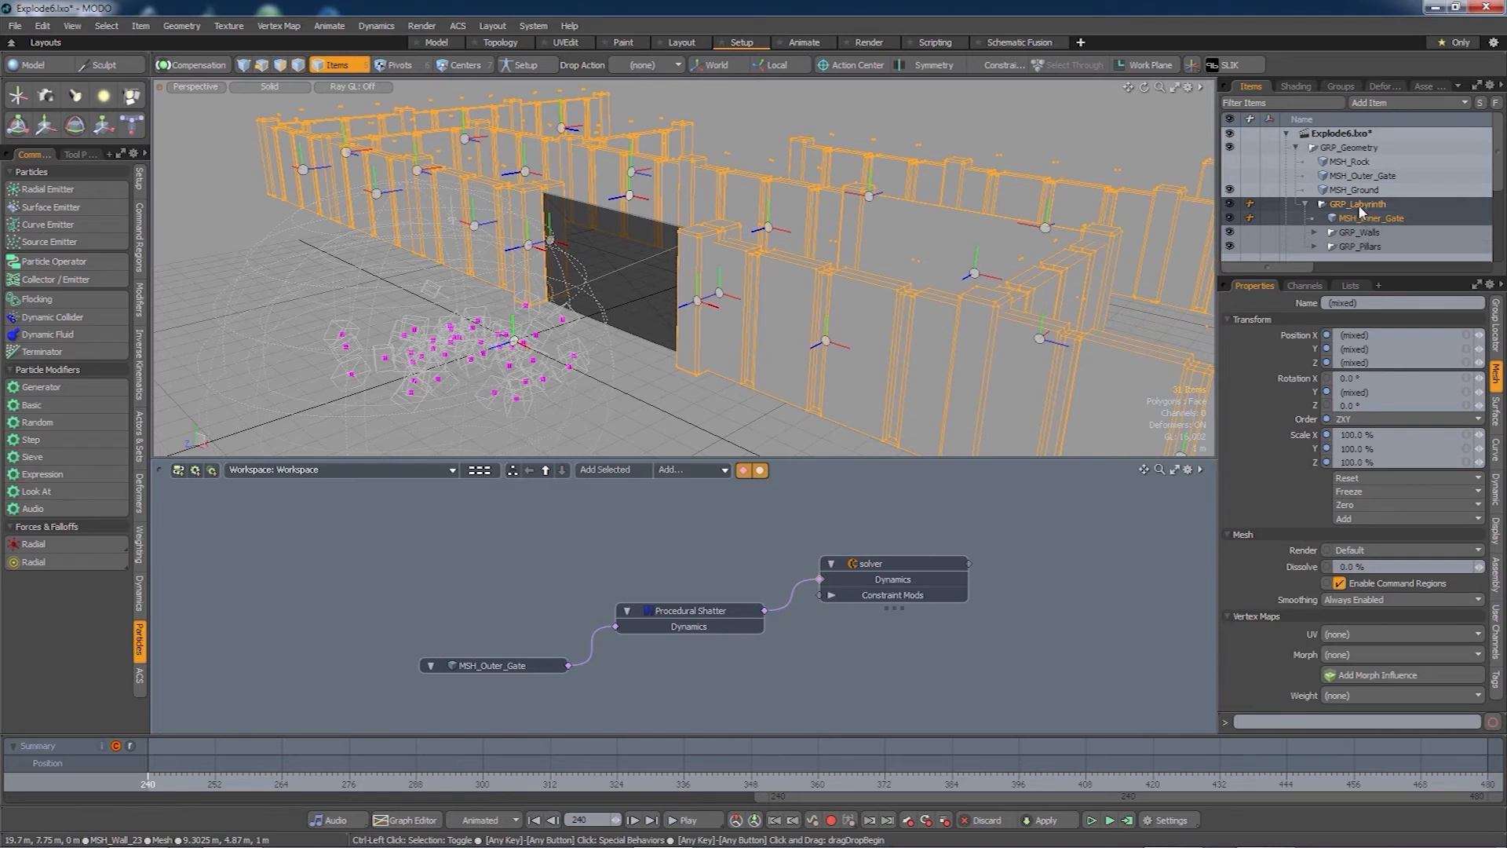
left_click(1358, 204, "ctrl")
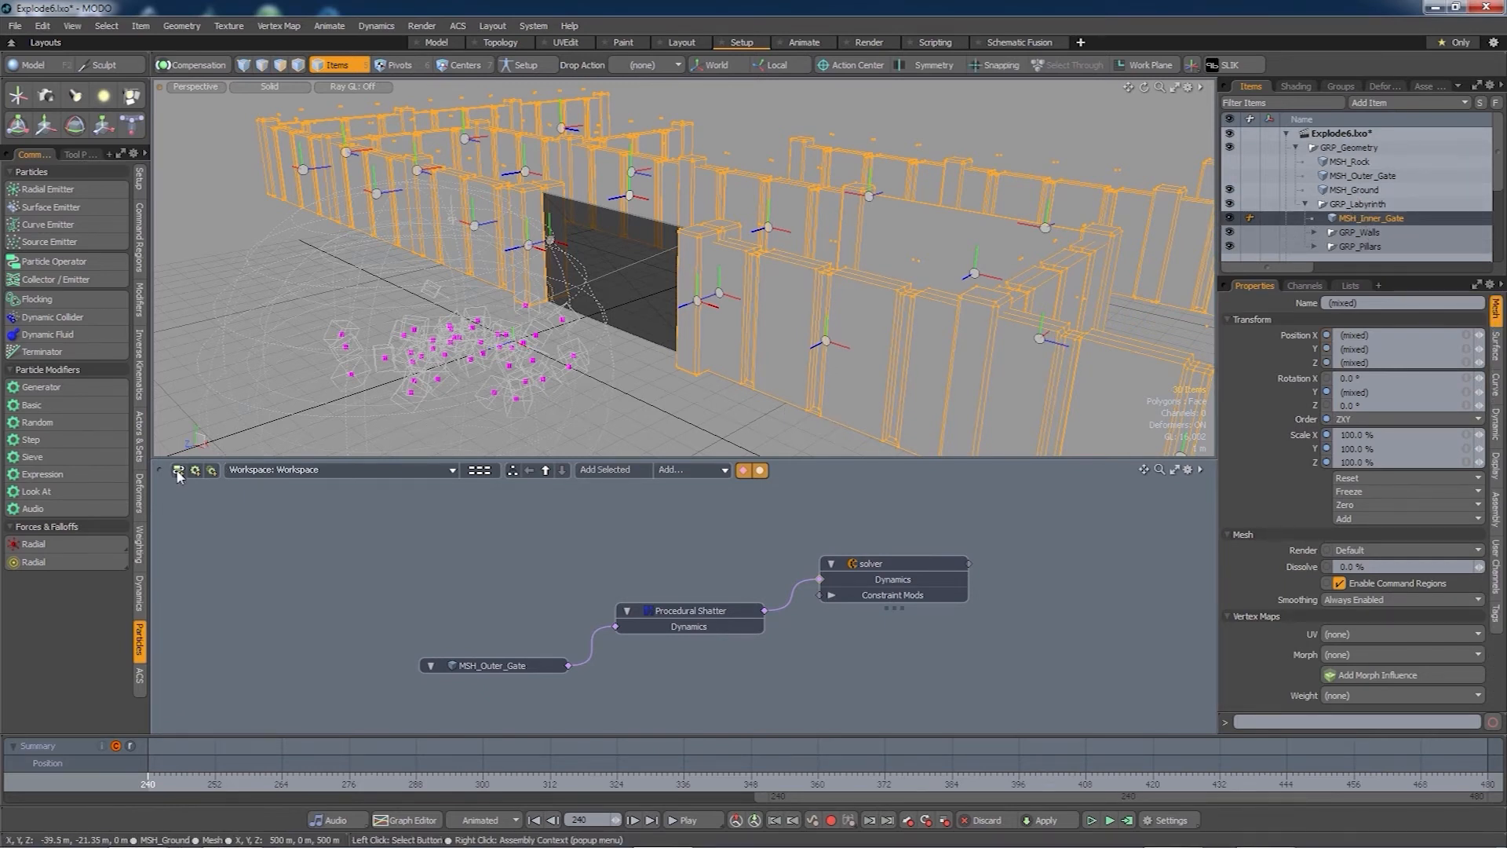
left_click(139, 594)
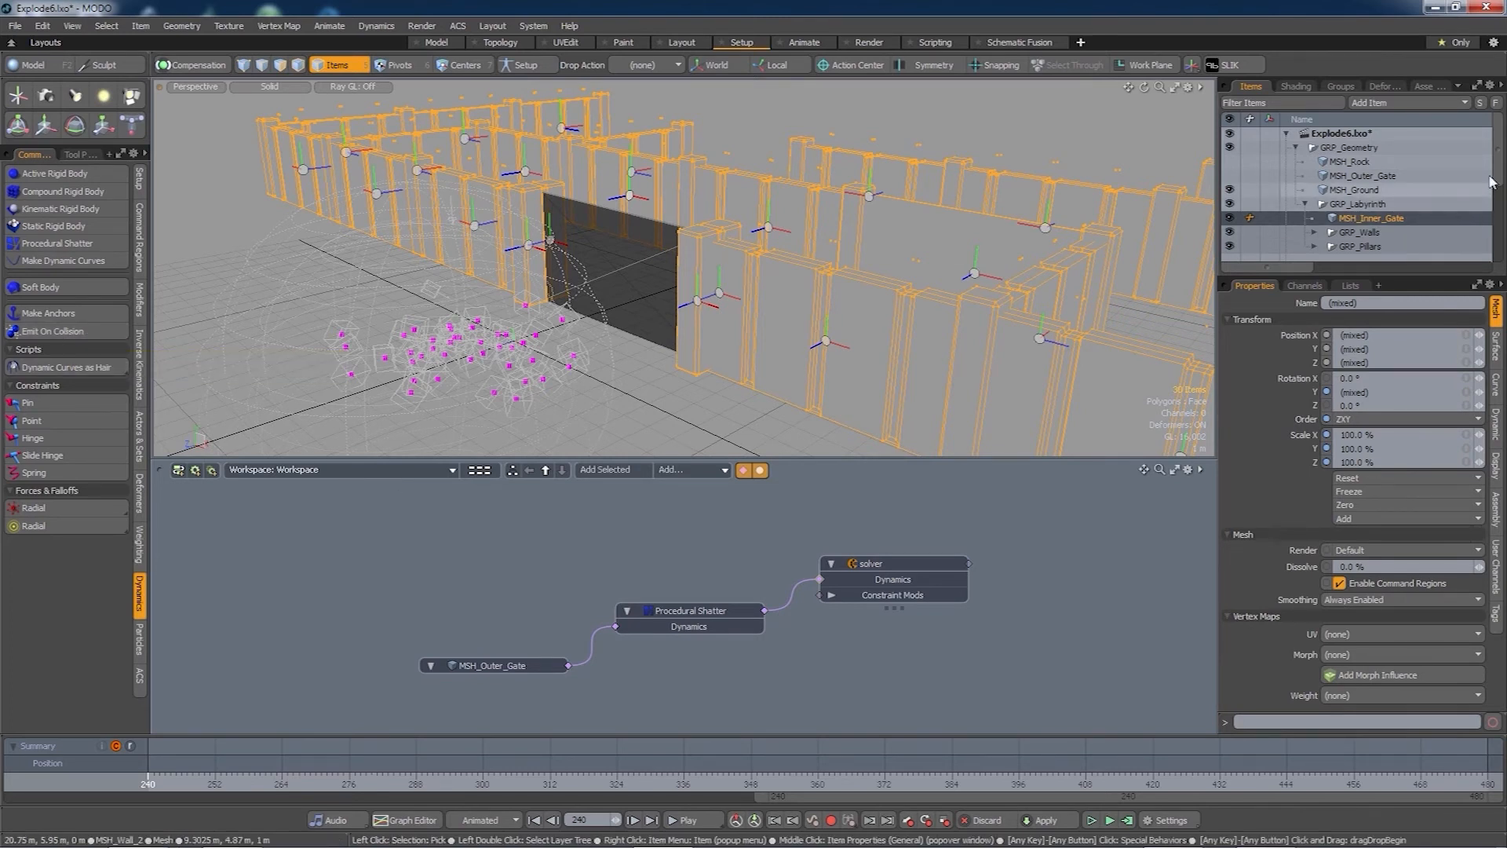
- Add the Collision Emitter to the schematic above Procedural Shatter
left_click_drag(1499, 163, 1499, 247)
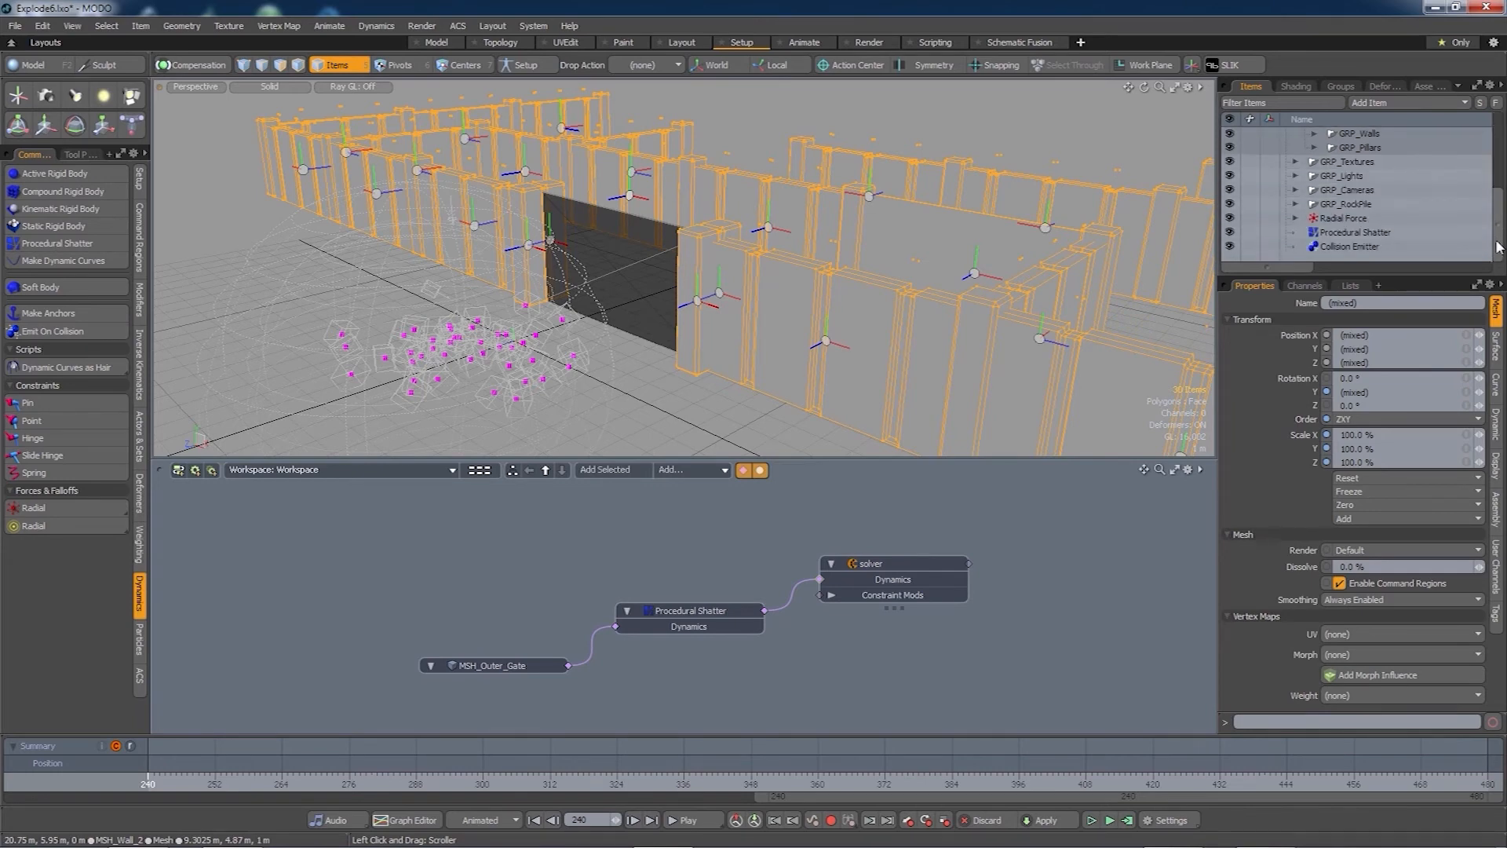
left_click(1350, 247)
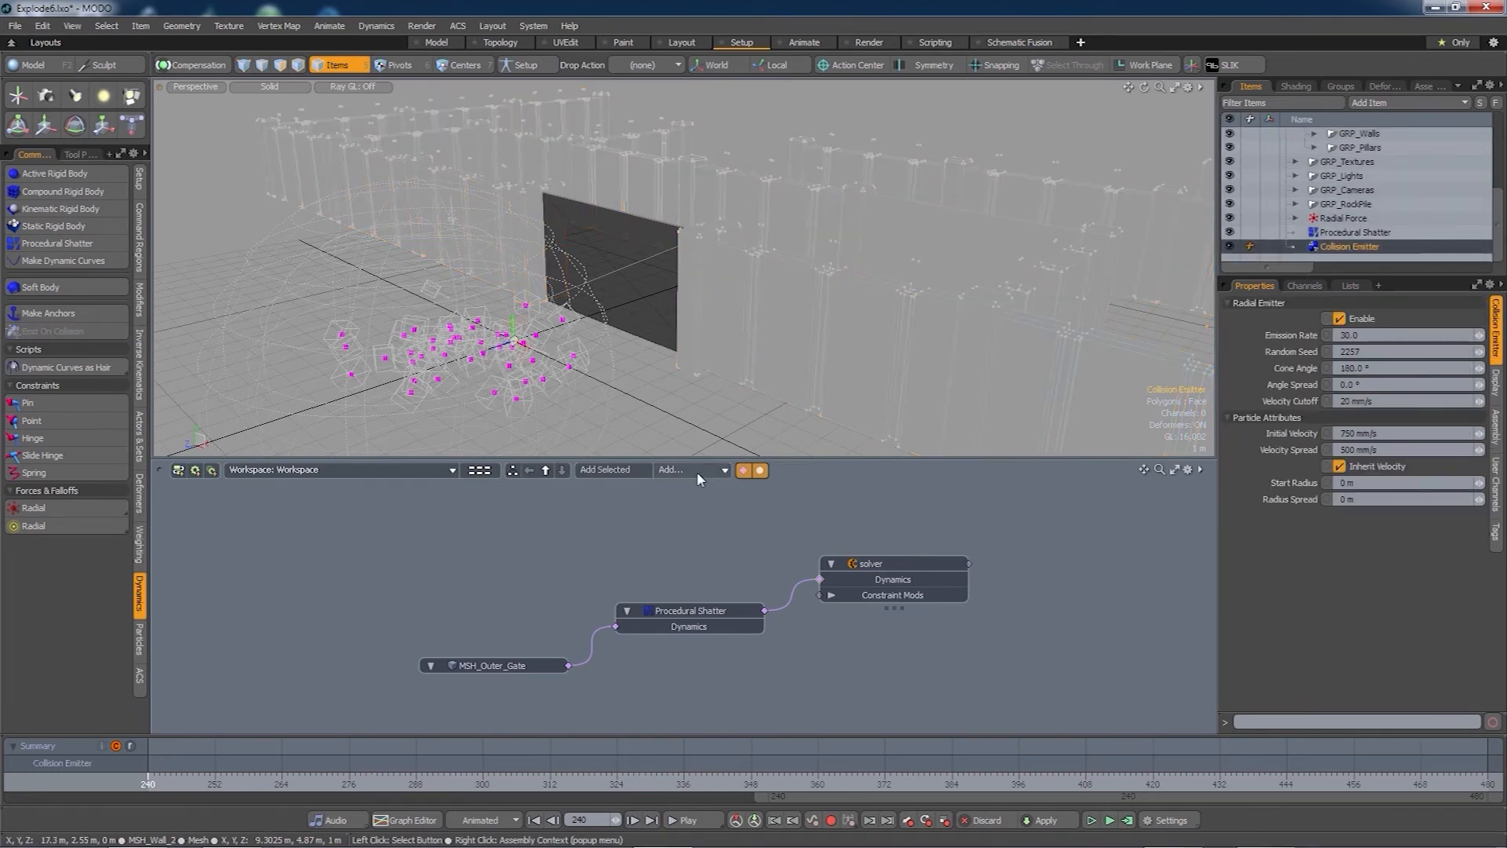
left_click(619, 469)
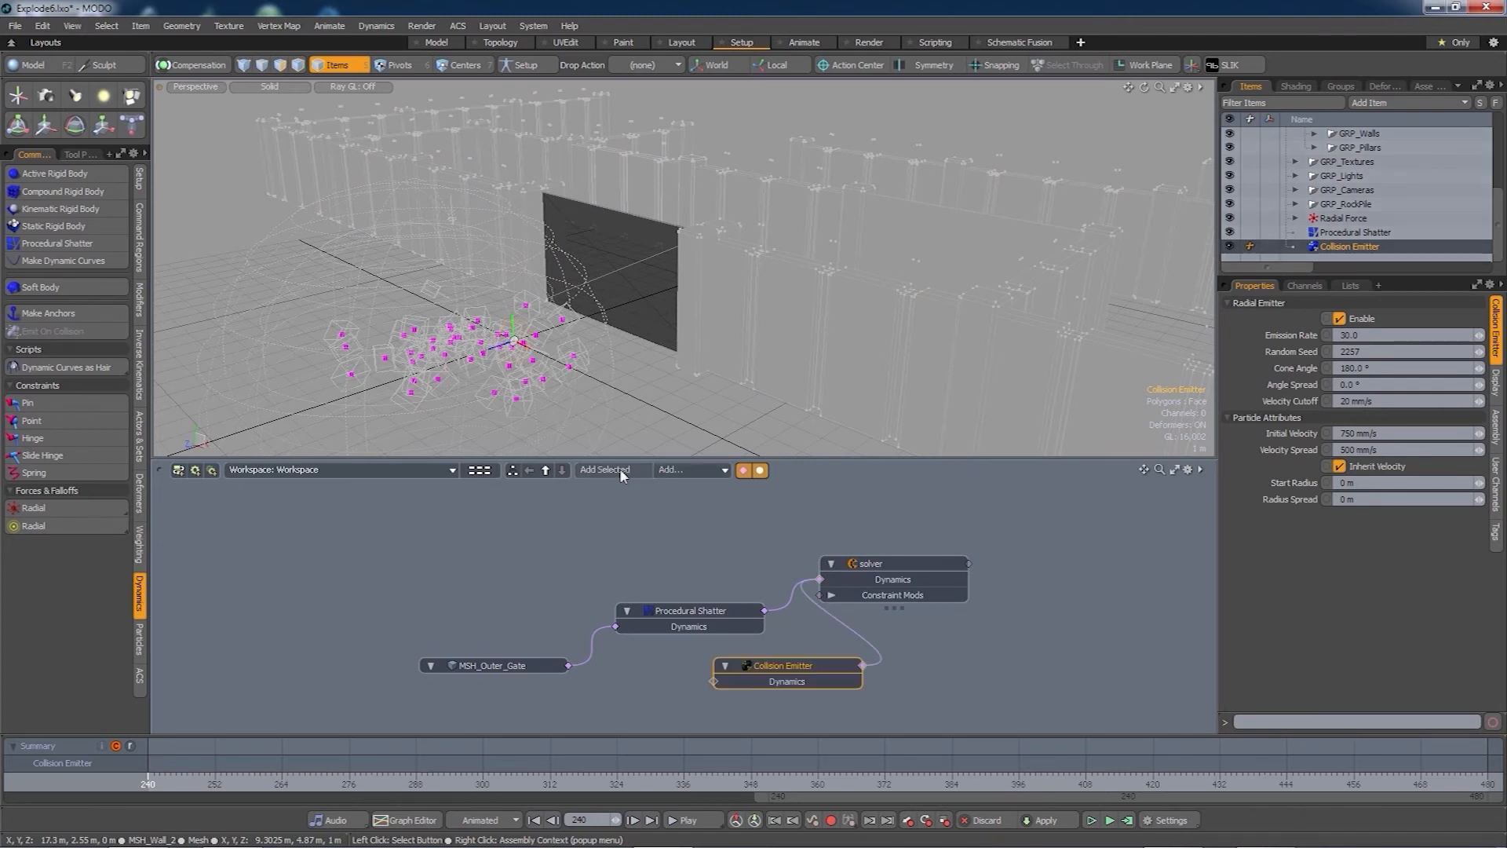
left_click_drag(773, 658, 599, 543)
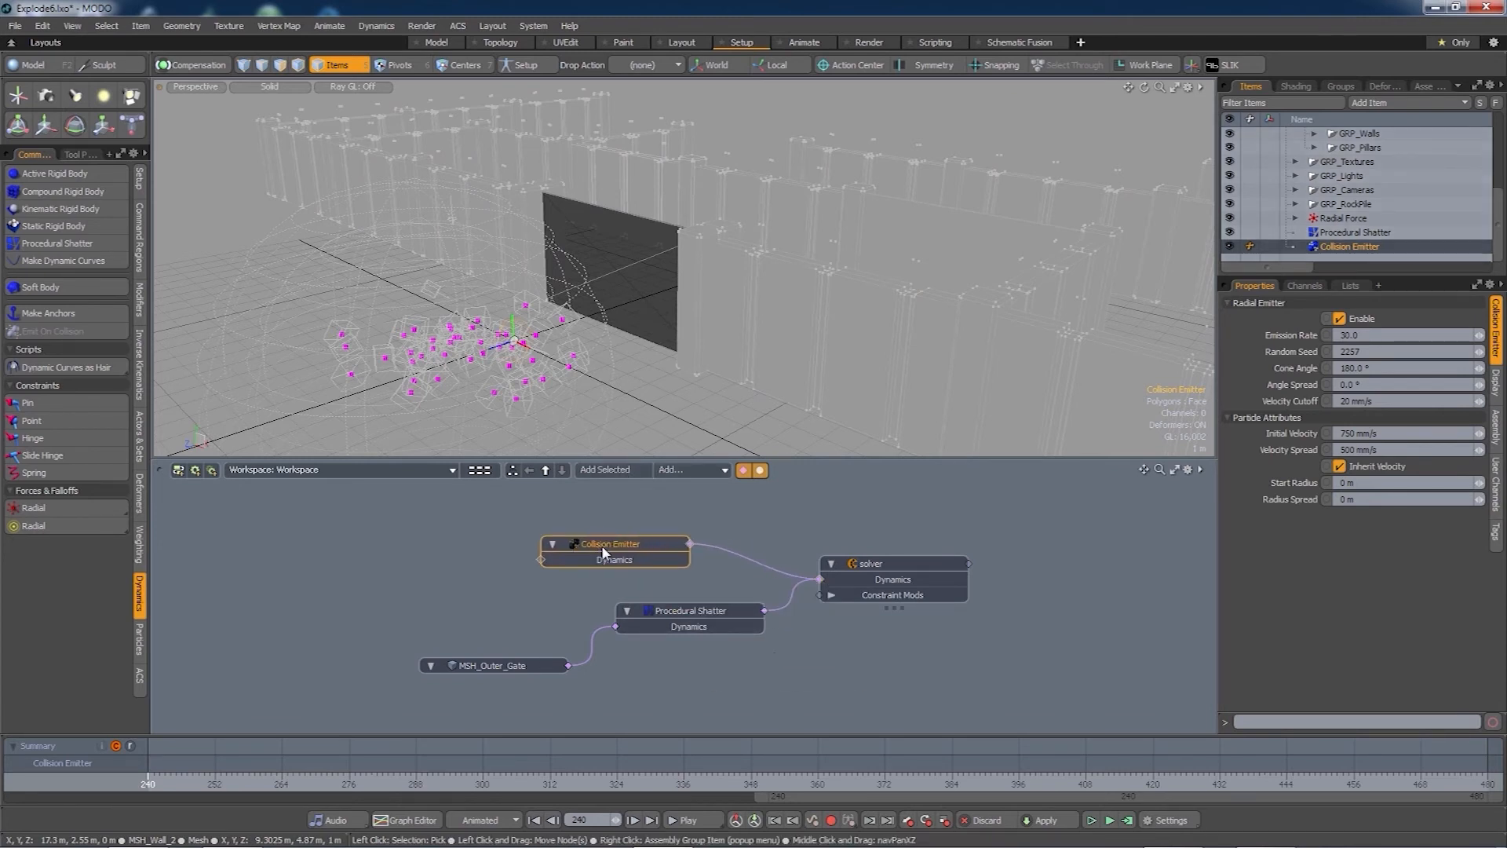
- Create a new Group feeding the Collision Emitter's input and select it in the Groups list
double_click(540, 559)
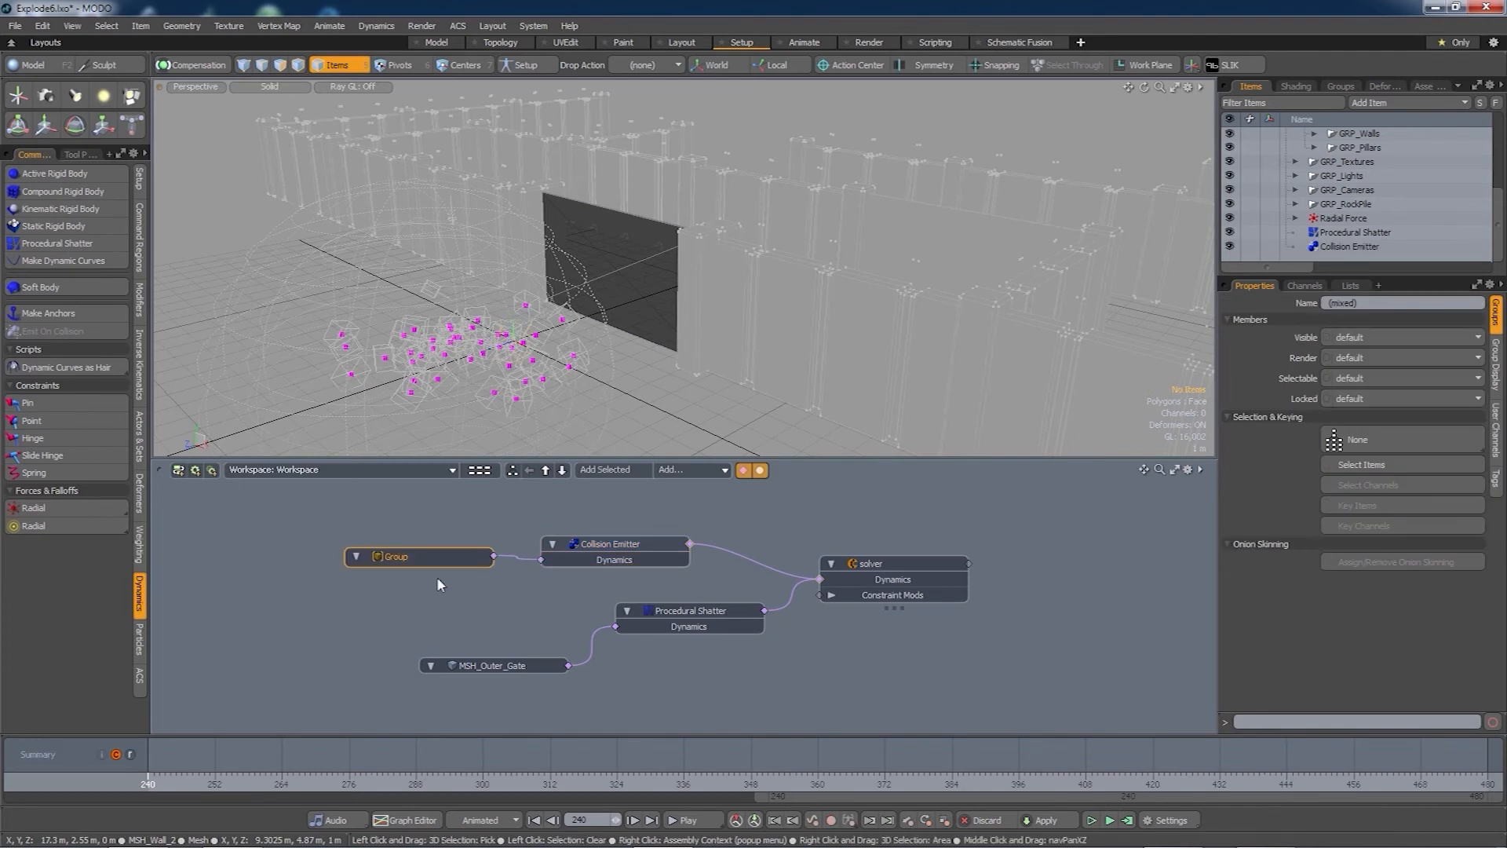
left_click_drag(427, 554, 412, 578)
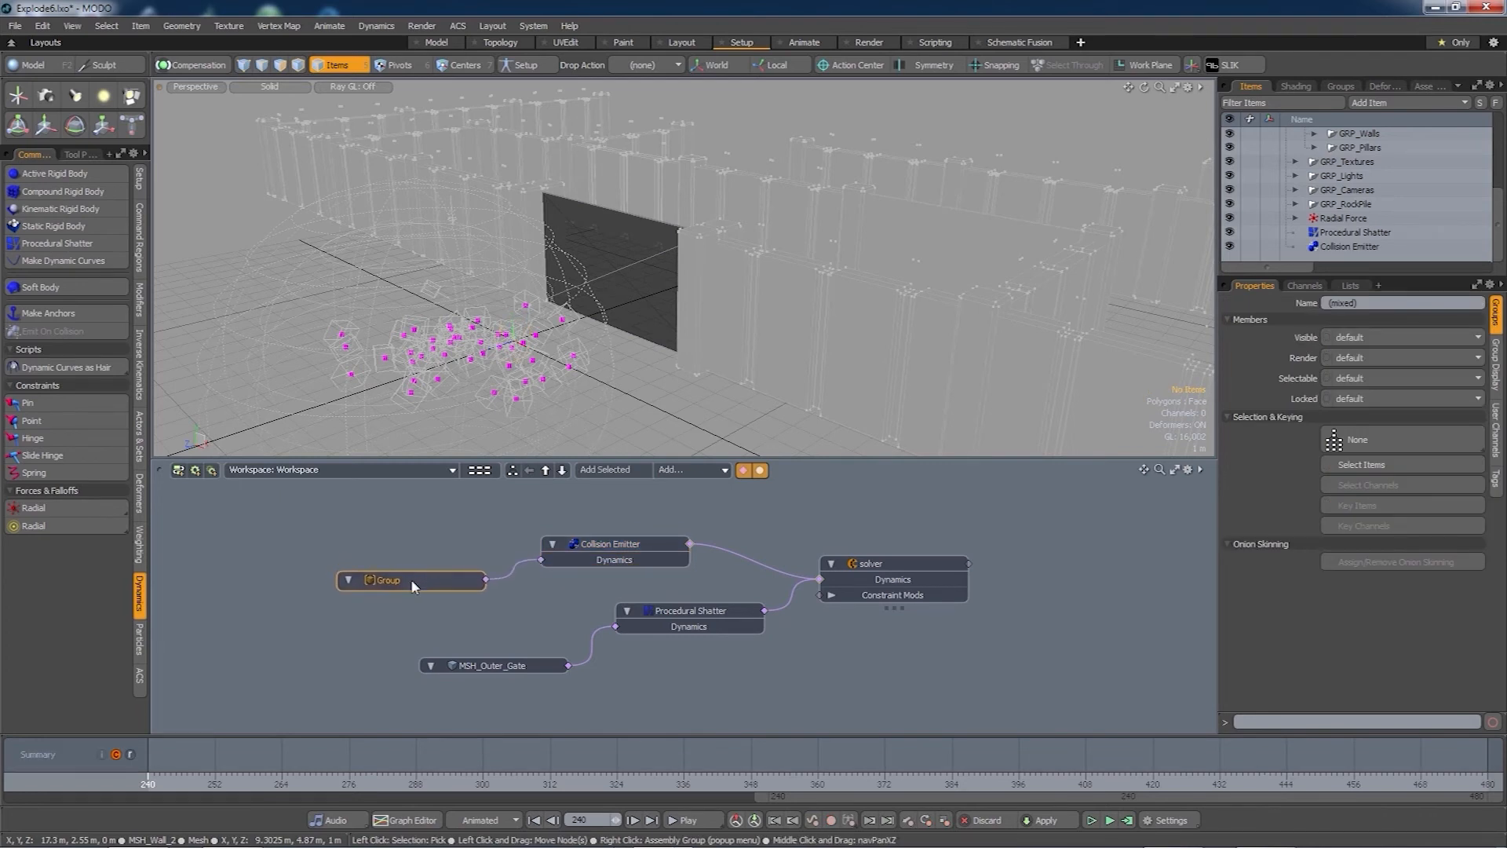
left_click_drag(586, 548, 593, 537)
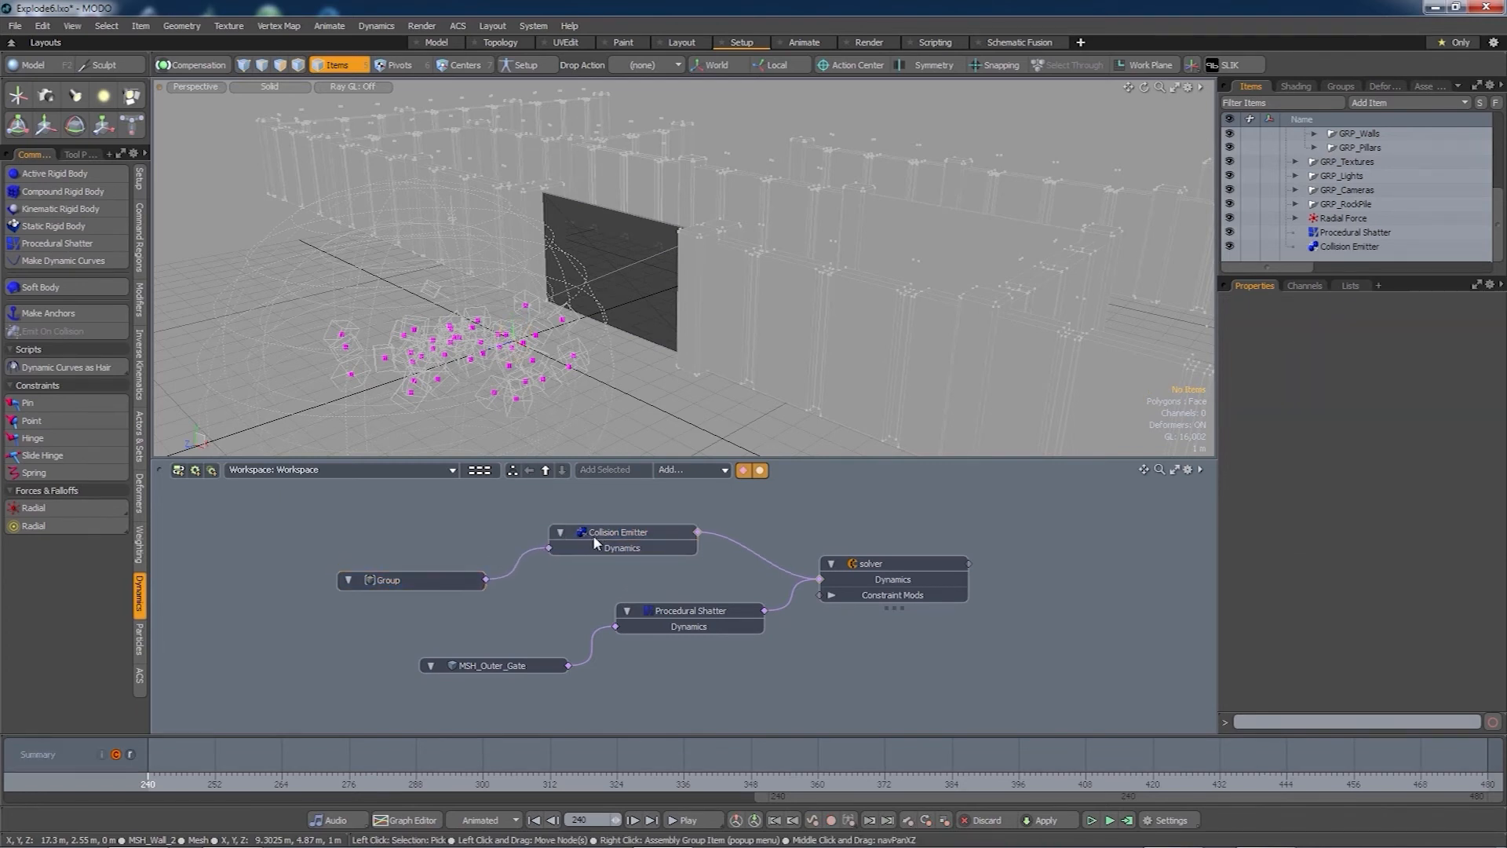
left_click(440, 580)
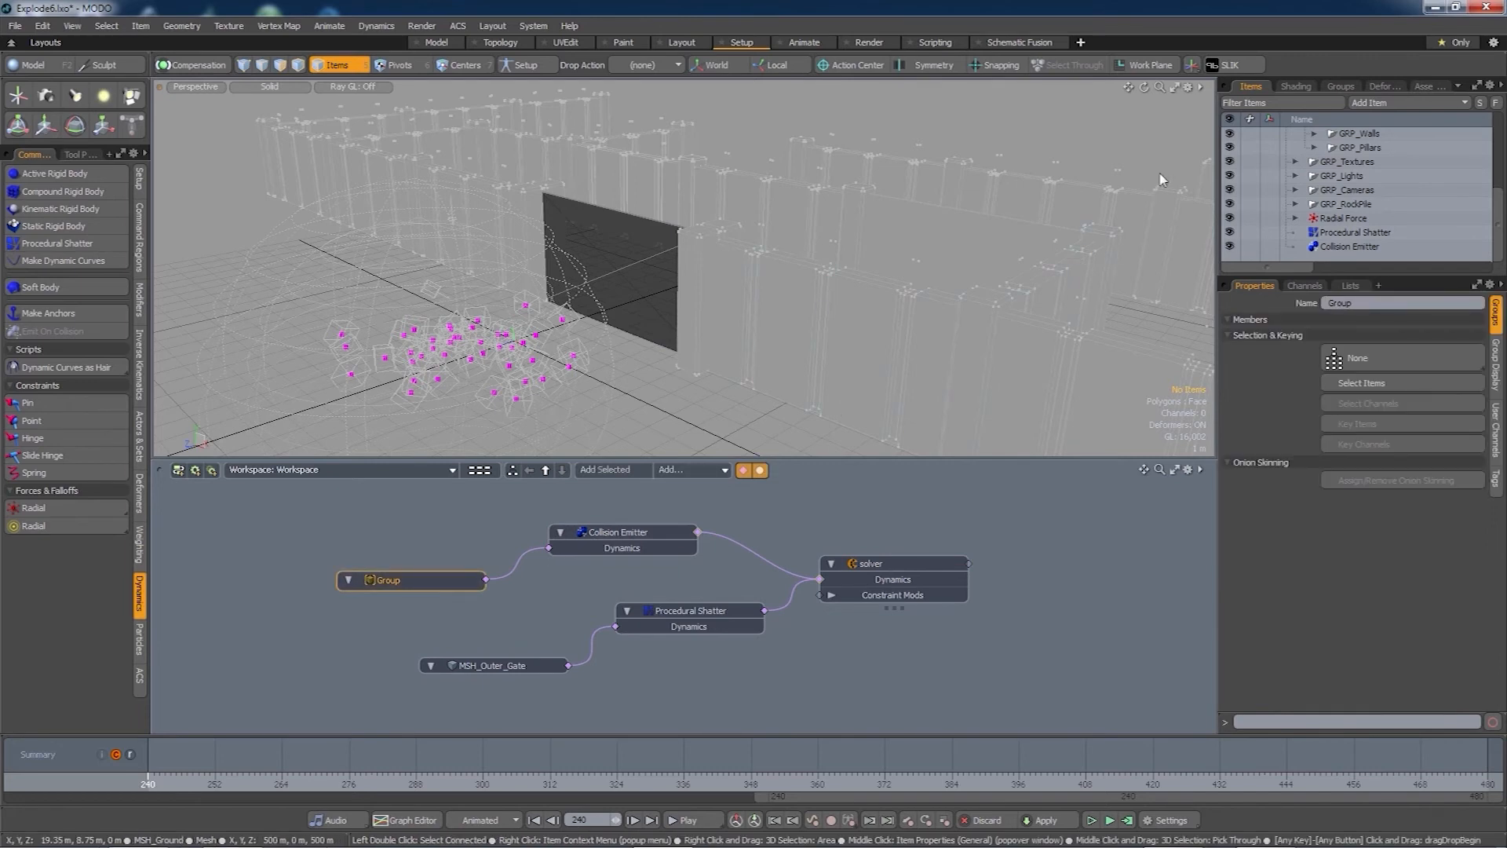
left_click(1341, 87)
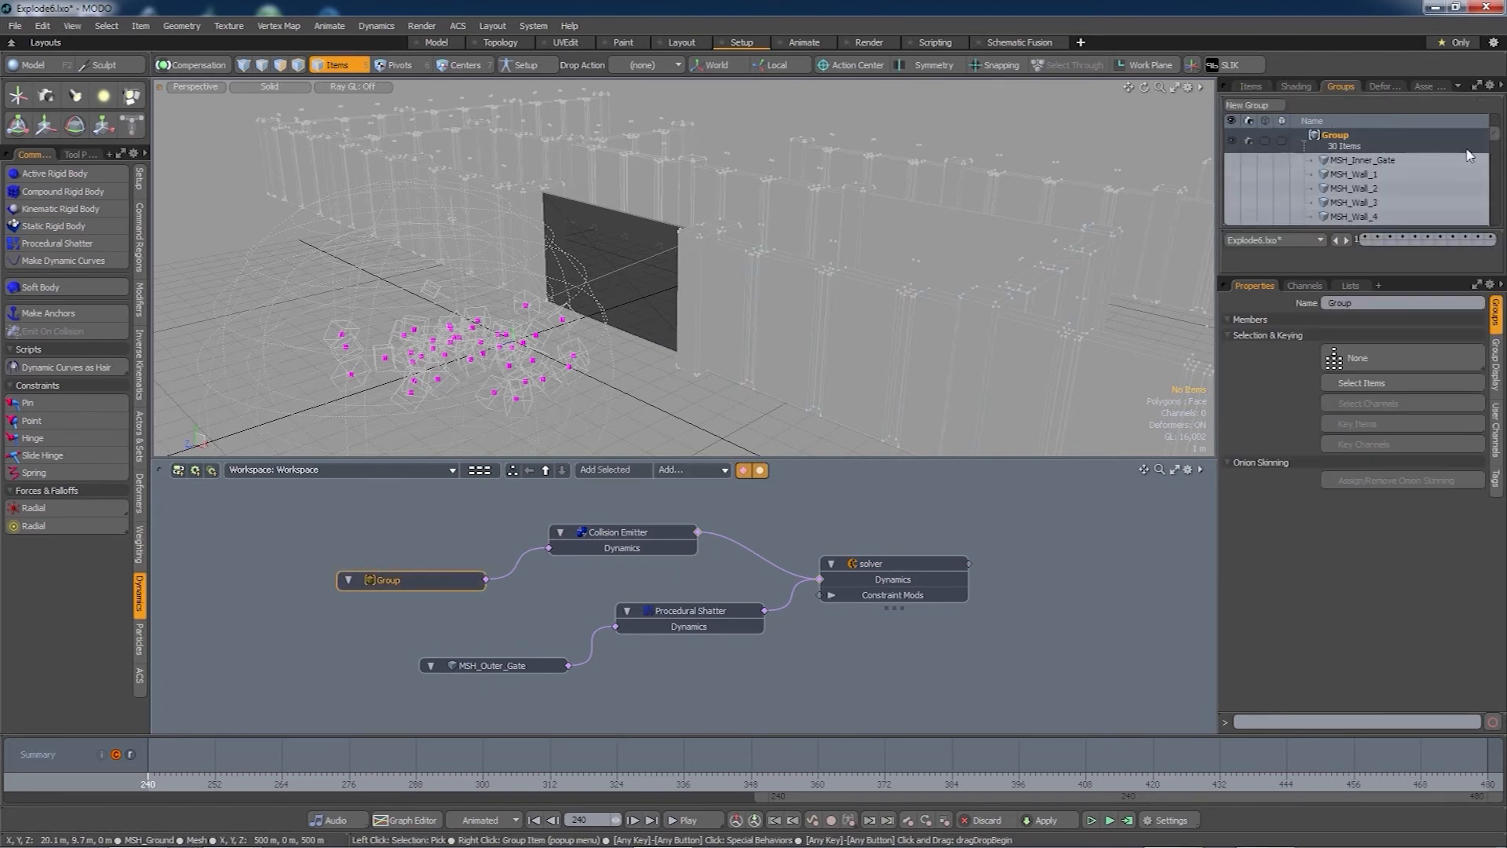
mouse_move(1494, 137)
left_mouse_down()
mouse_move(1491, 224)
mouse_move(1492, 129)
left_mouse_up()
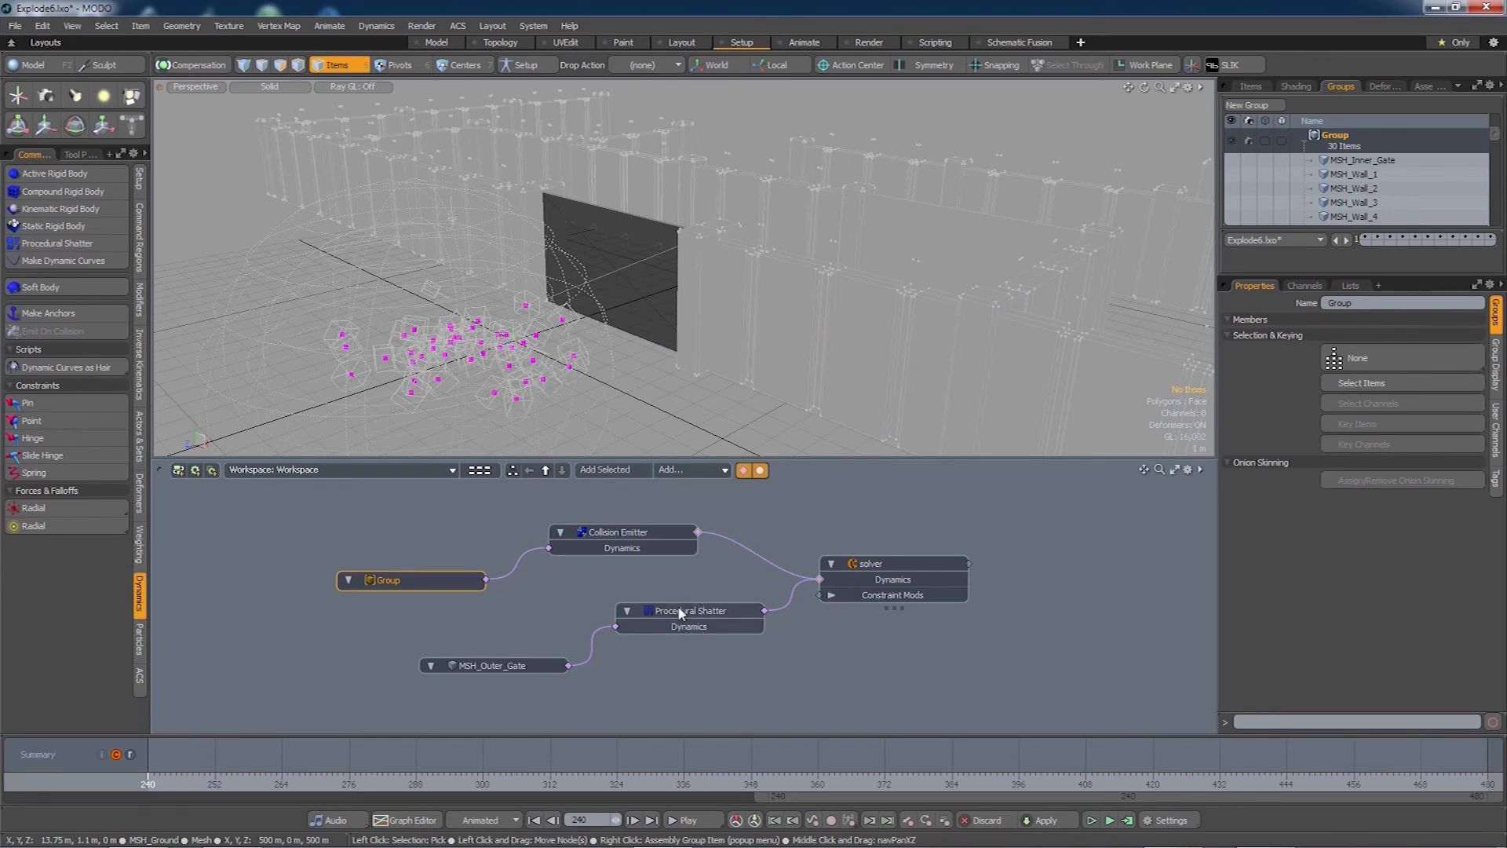
- Add the selected Procedural Shatter node to the Group via Add Items, making 31 items
left_click(1359, 130)
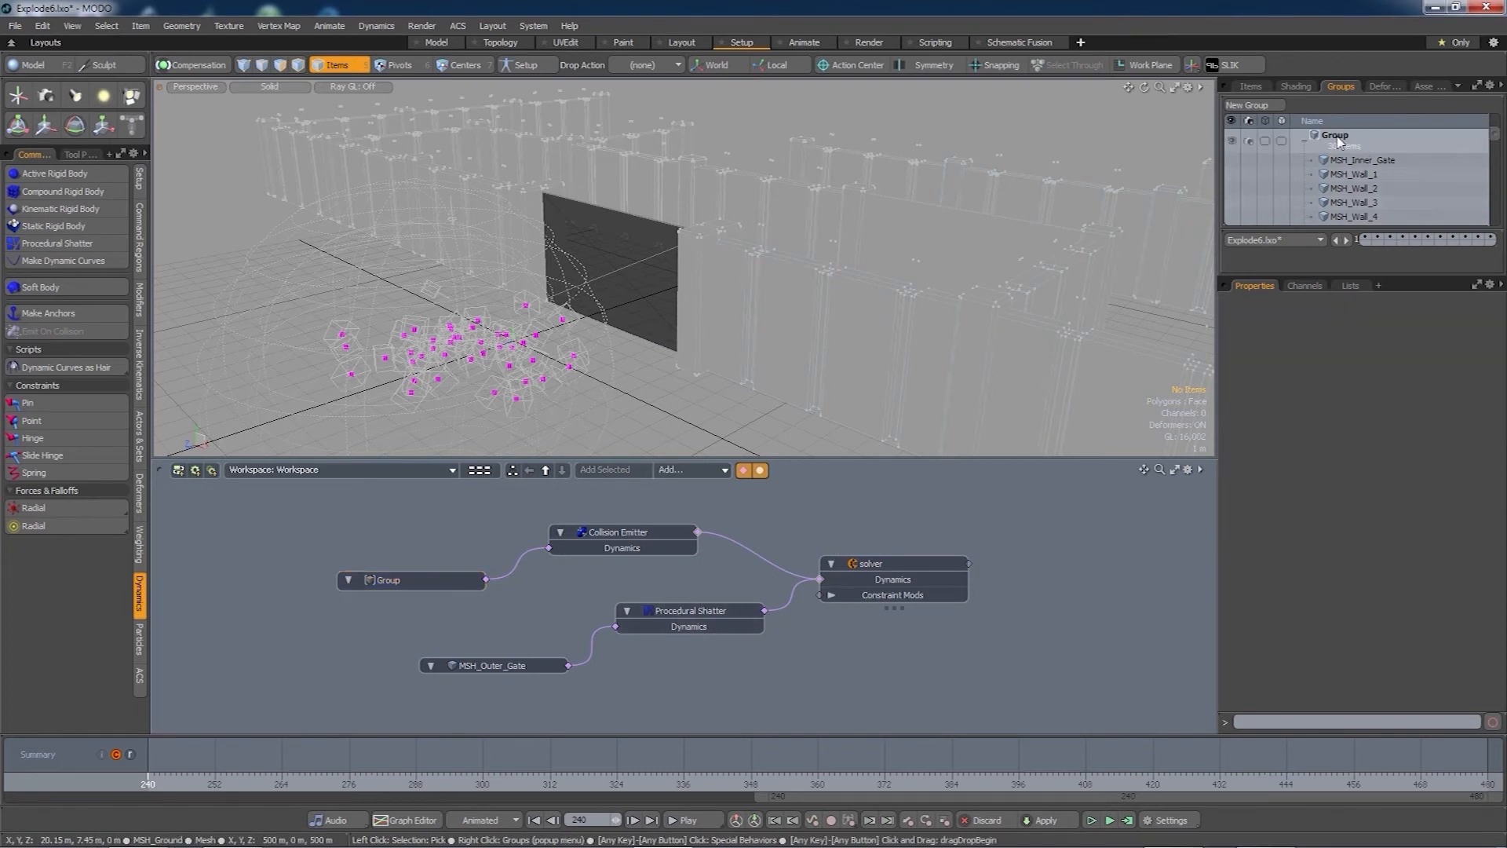
left_click(1337, 138)
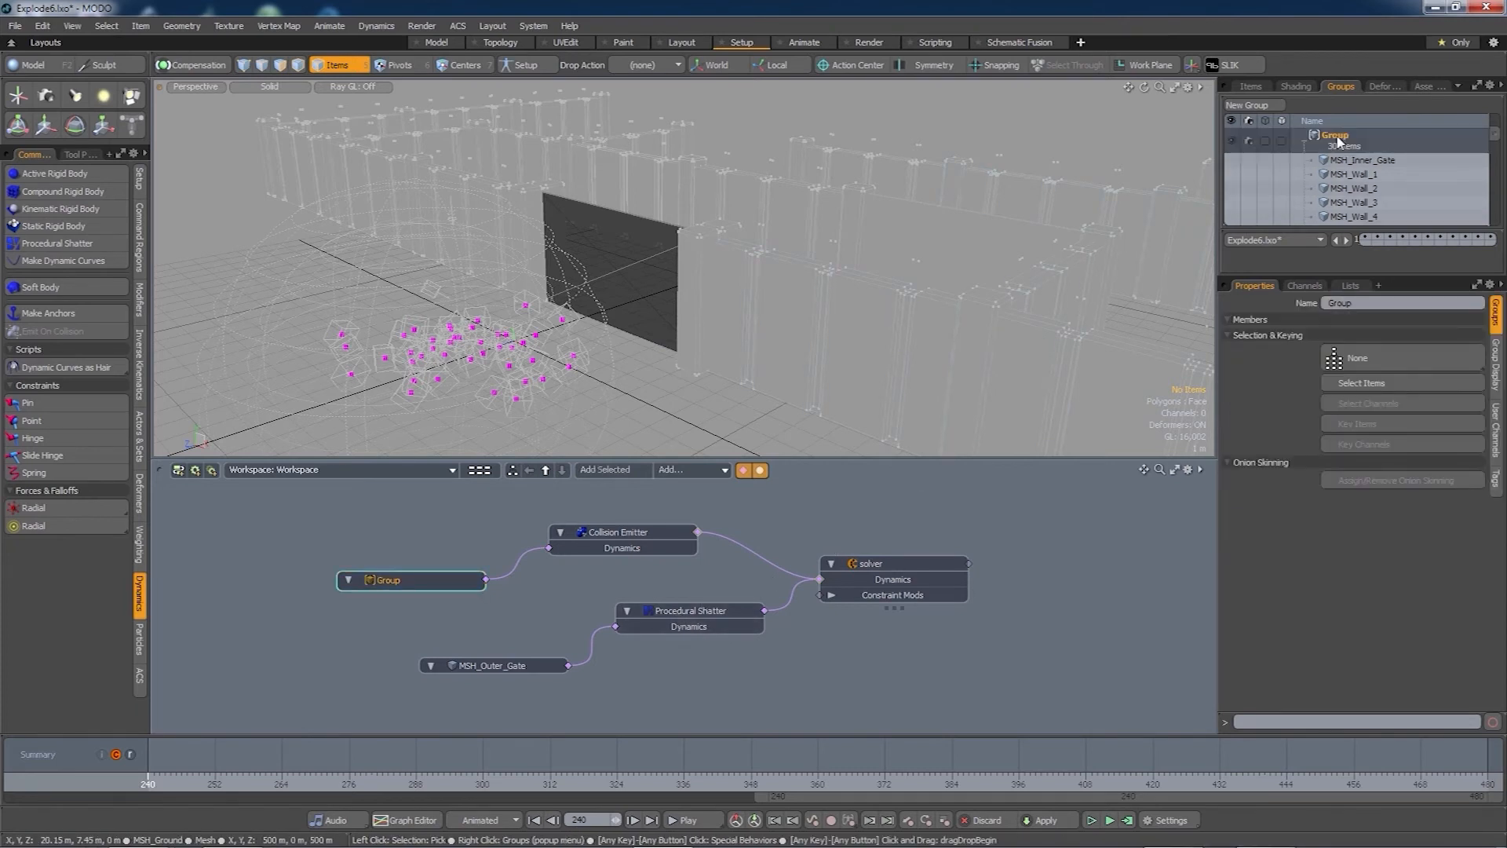
left_click(693, 610)
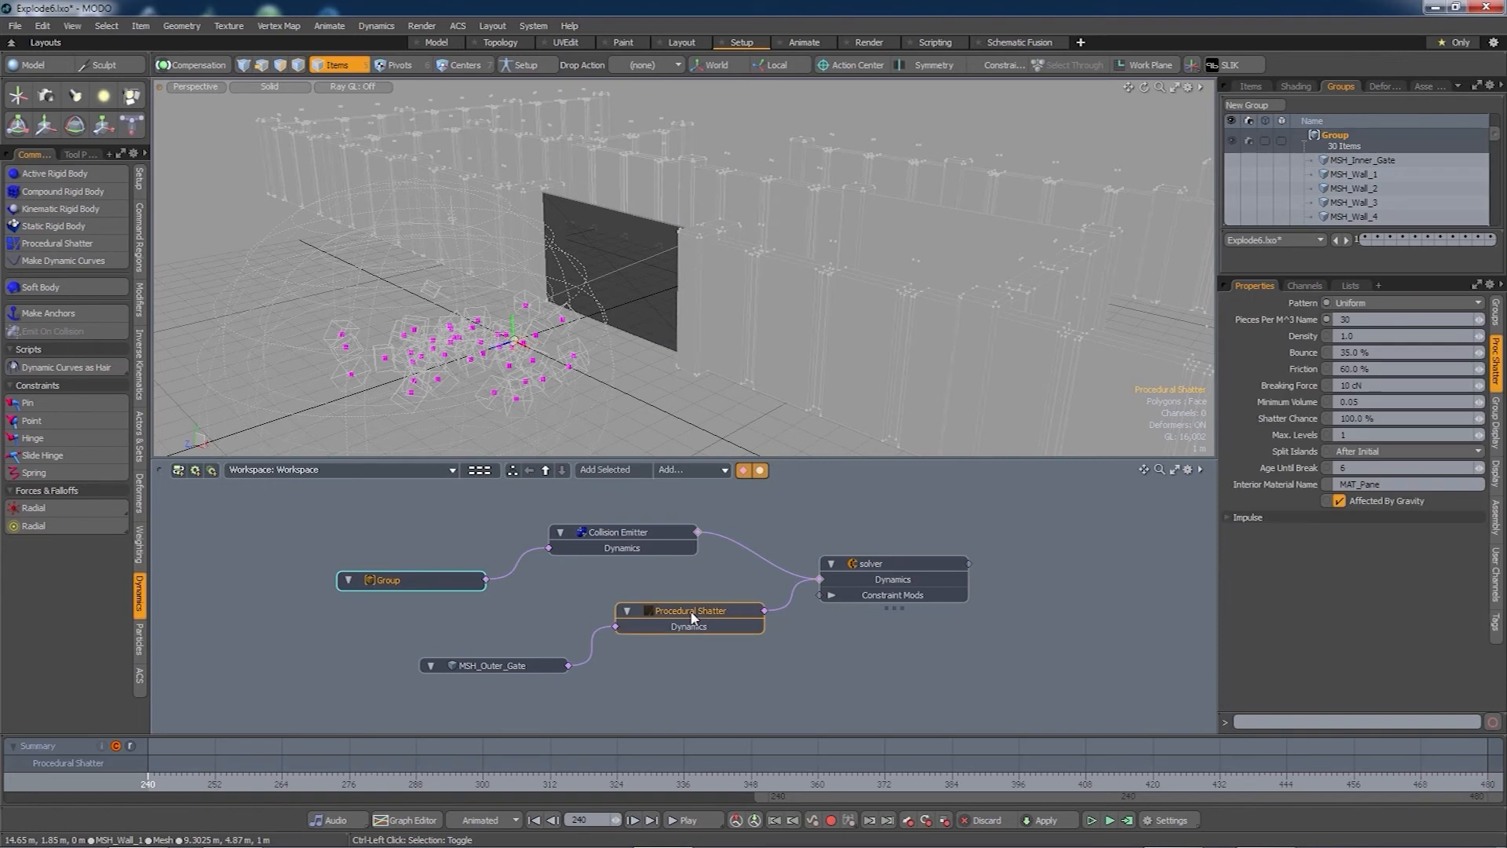
right_click(1344, 142)
left_click(1321, 182)
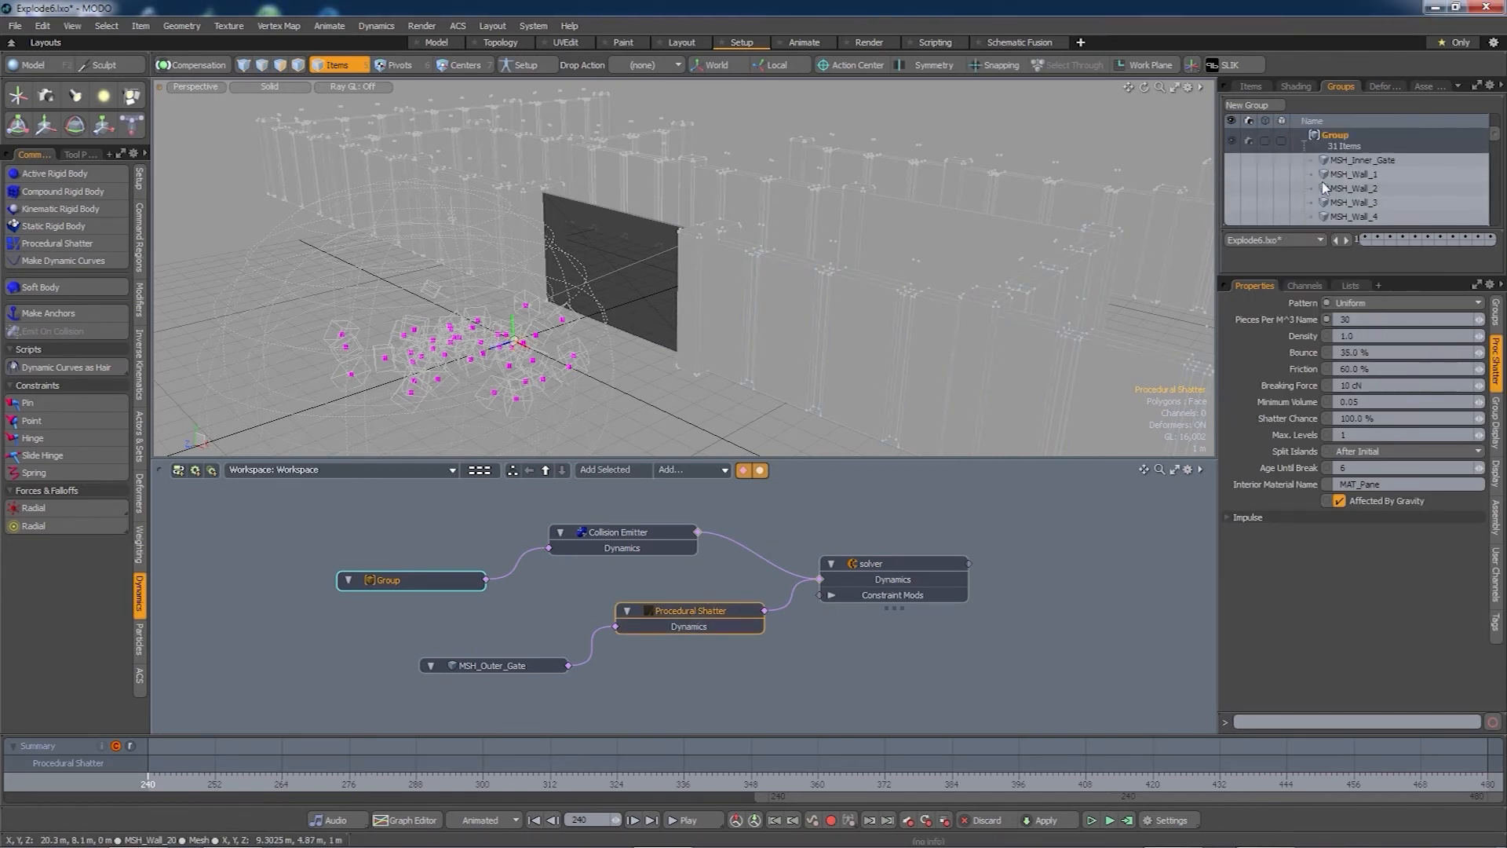
left_click_drag(1496, 135, 1496, 224)
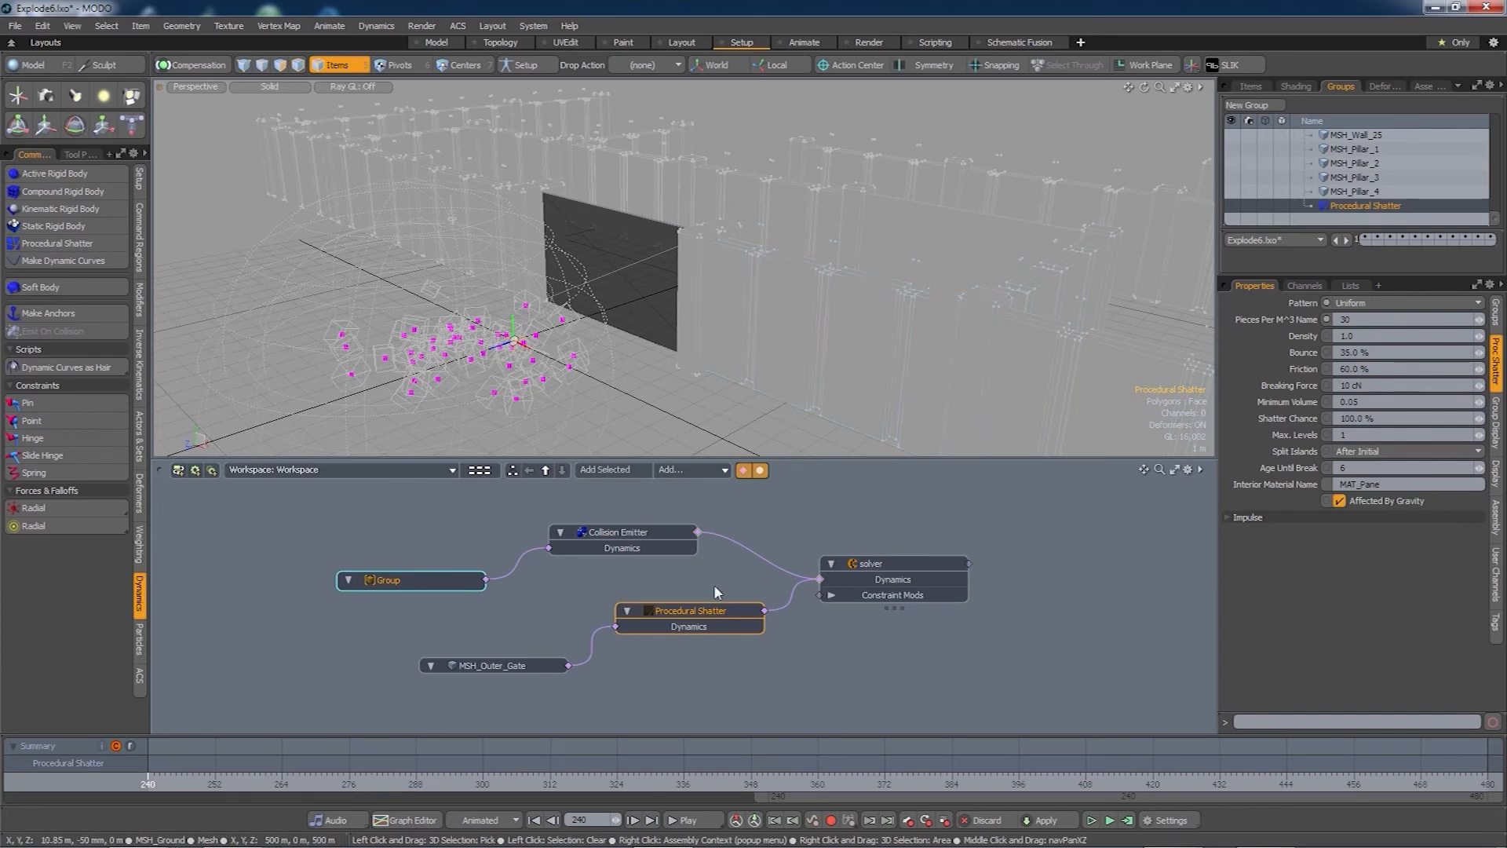
- Lower the Collision Emitter's emission rate to 10
left_click(617, 533)
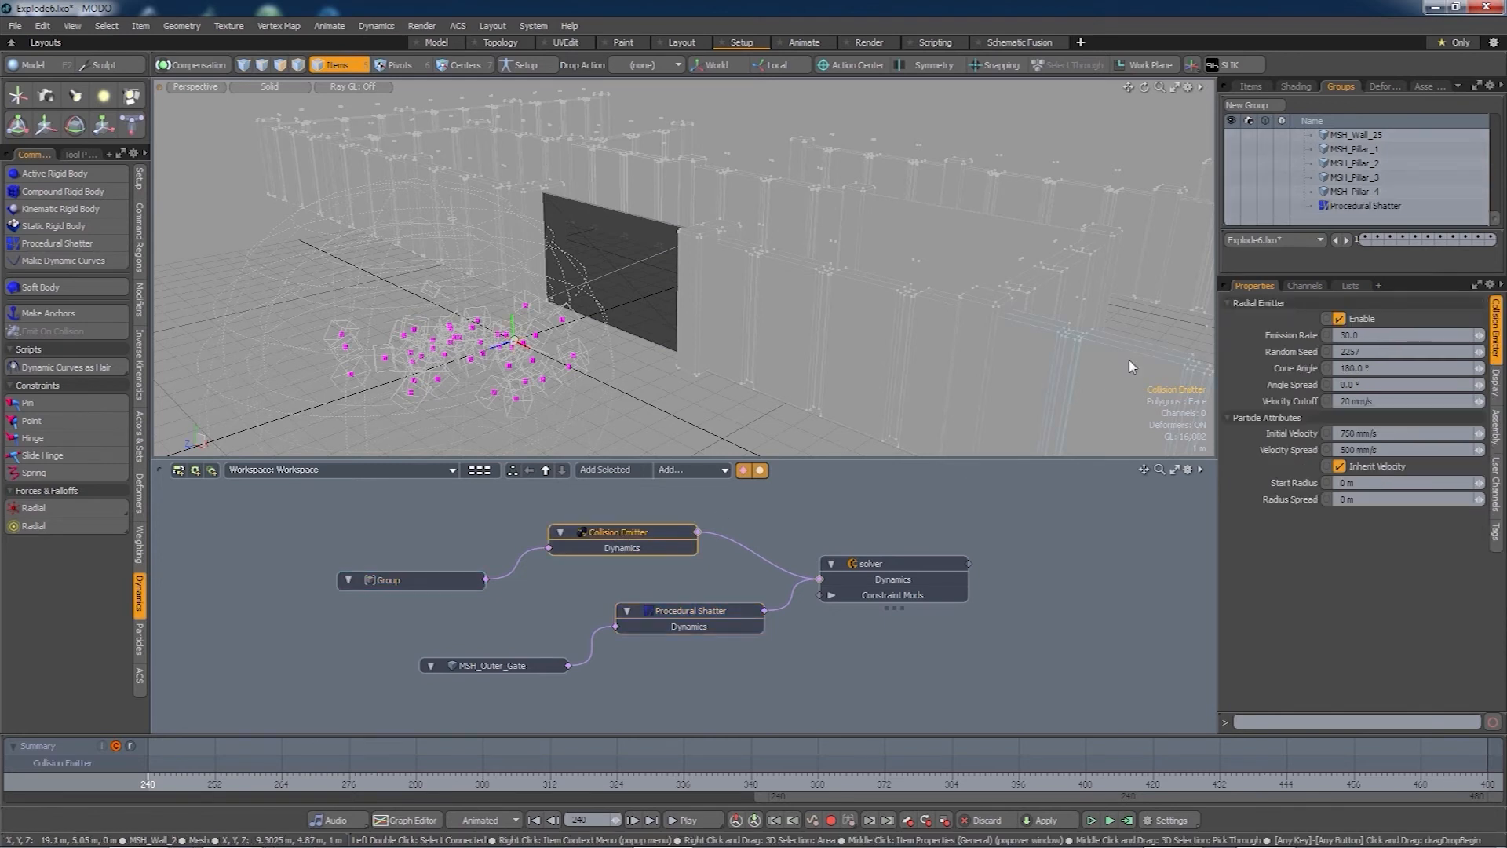
left_click(1353, 335)
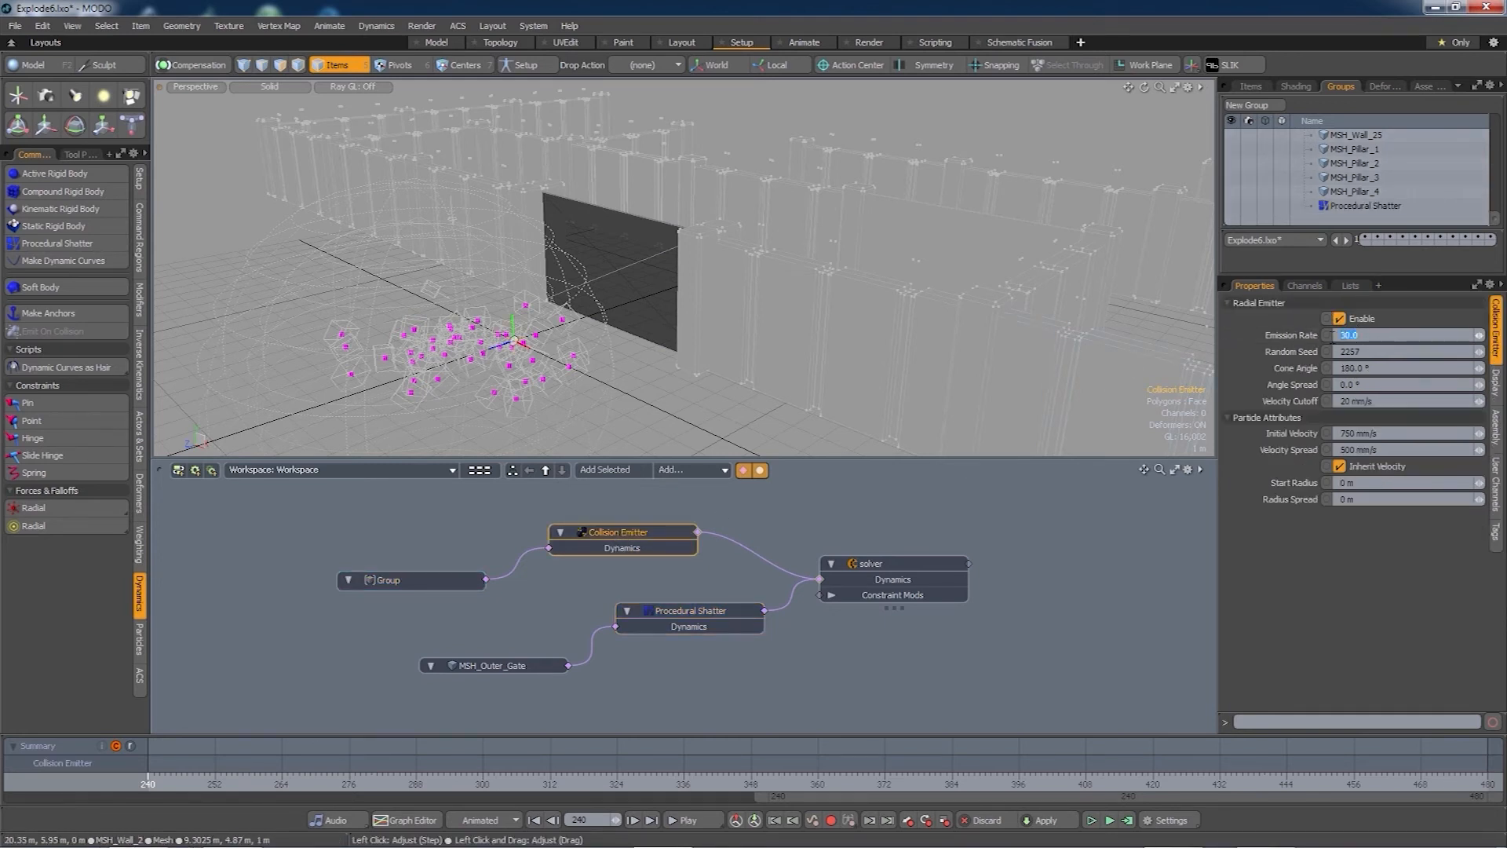
type("10")
key("Tab")
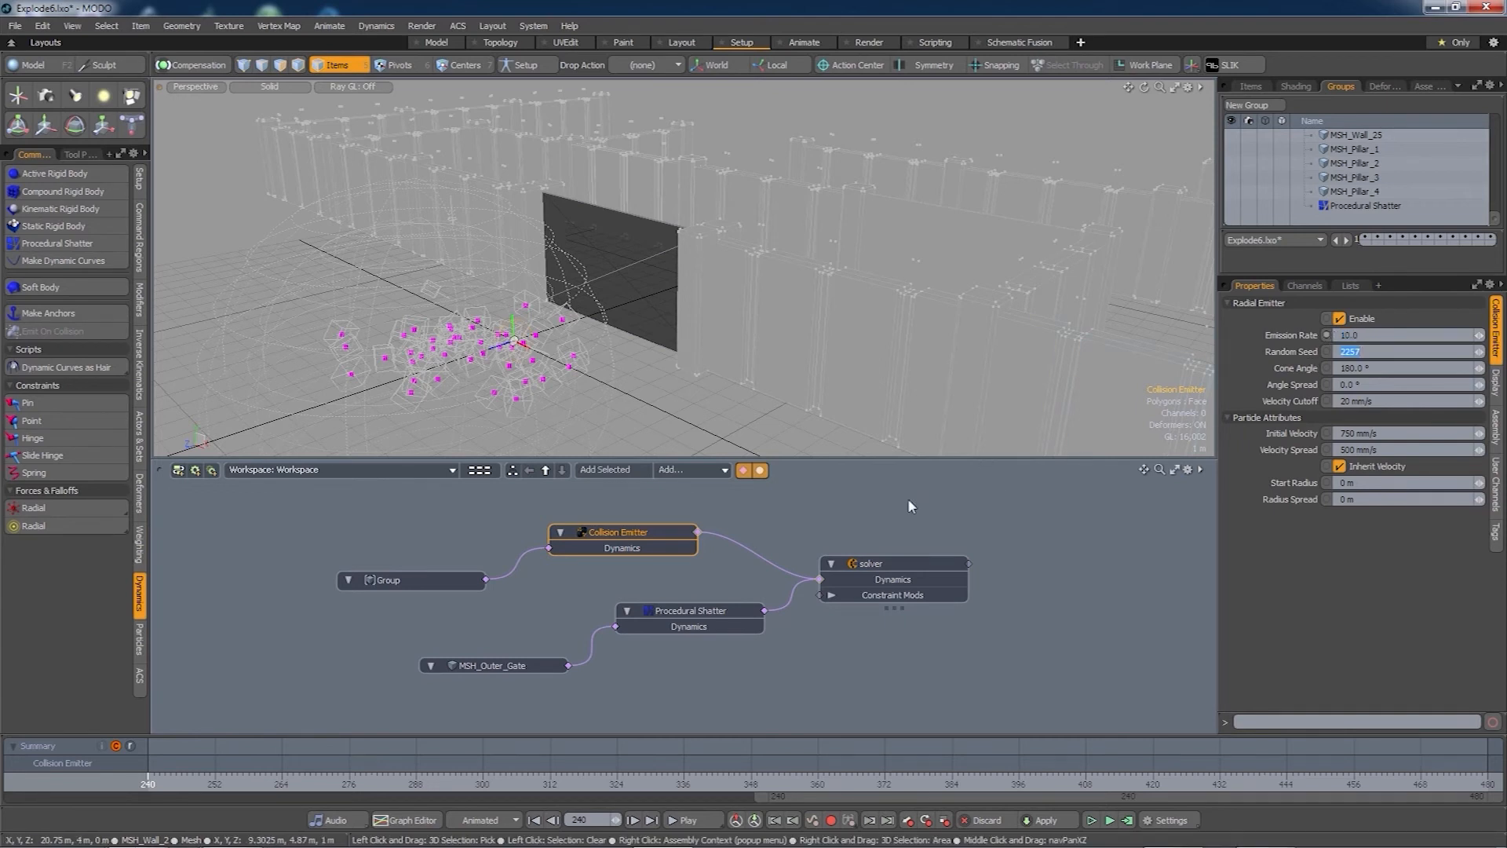
- Add a Particle Simulation fed by the Collision Emitter, driving a new Replicator
left_click_drag(877, 564, 896, 592)
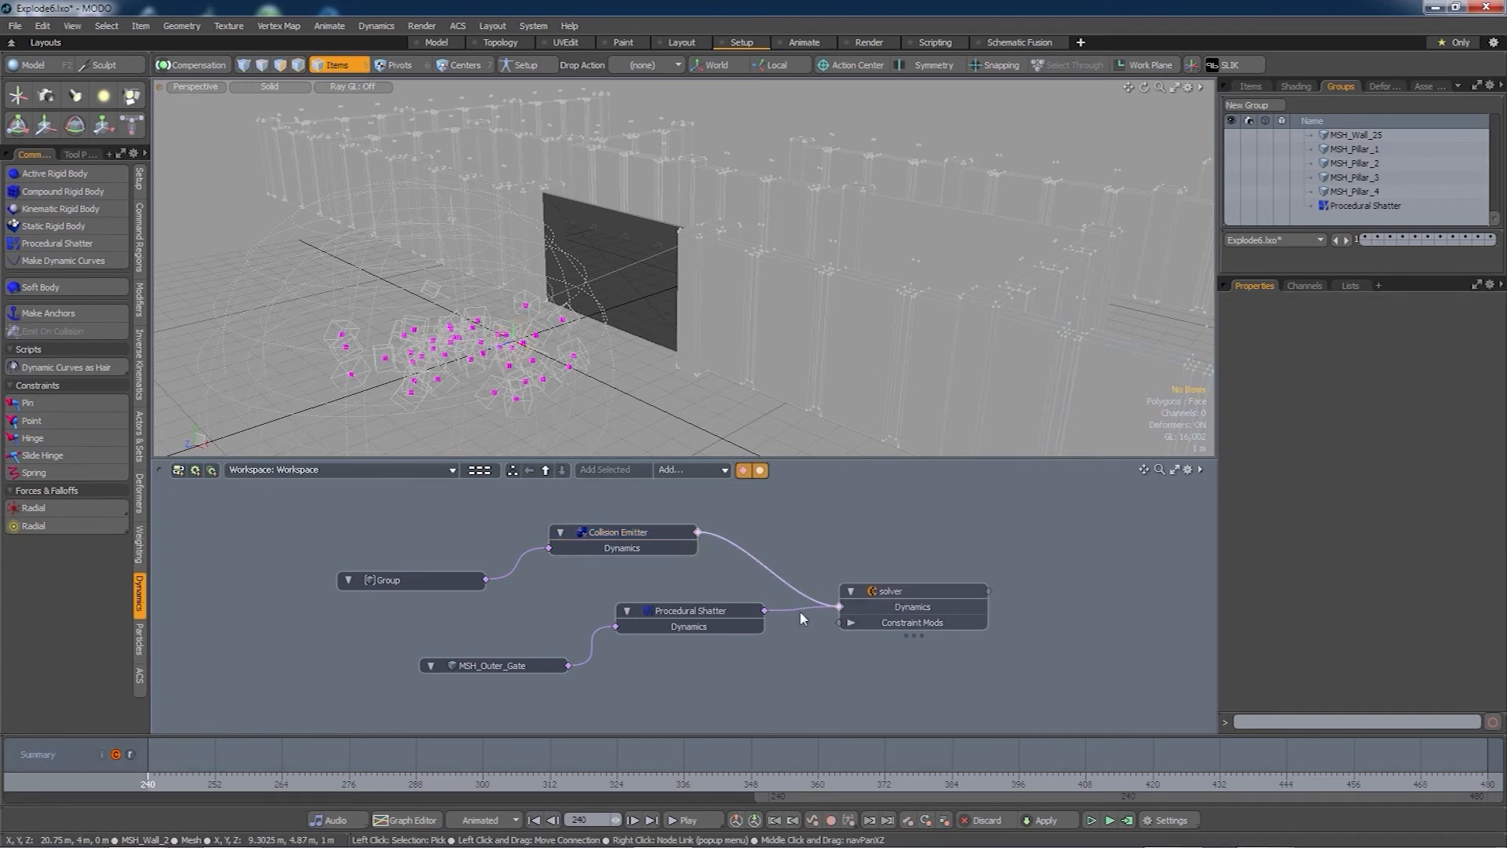
left_click_drag(683, 609, 684, 621)
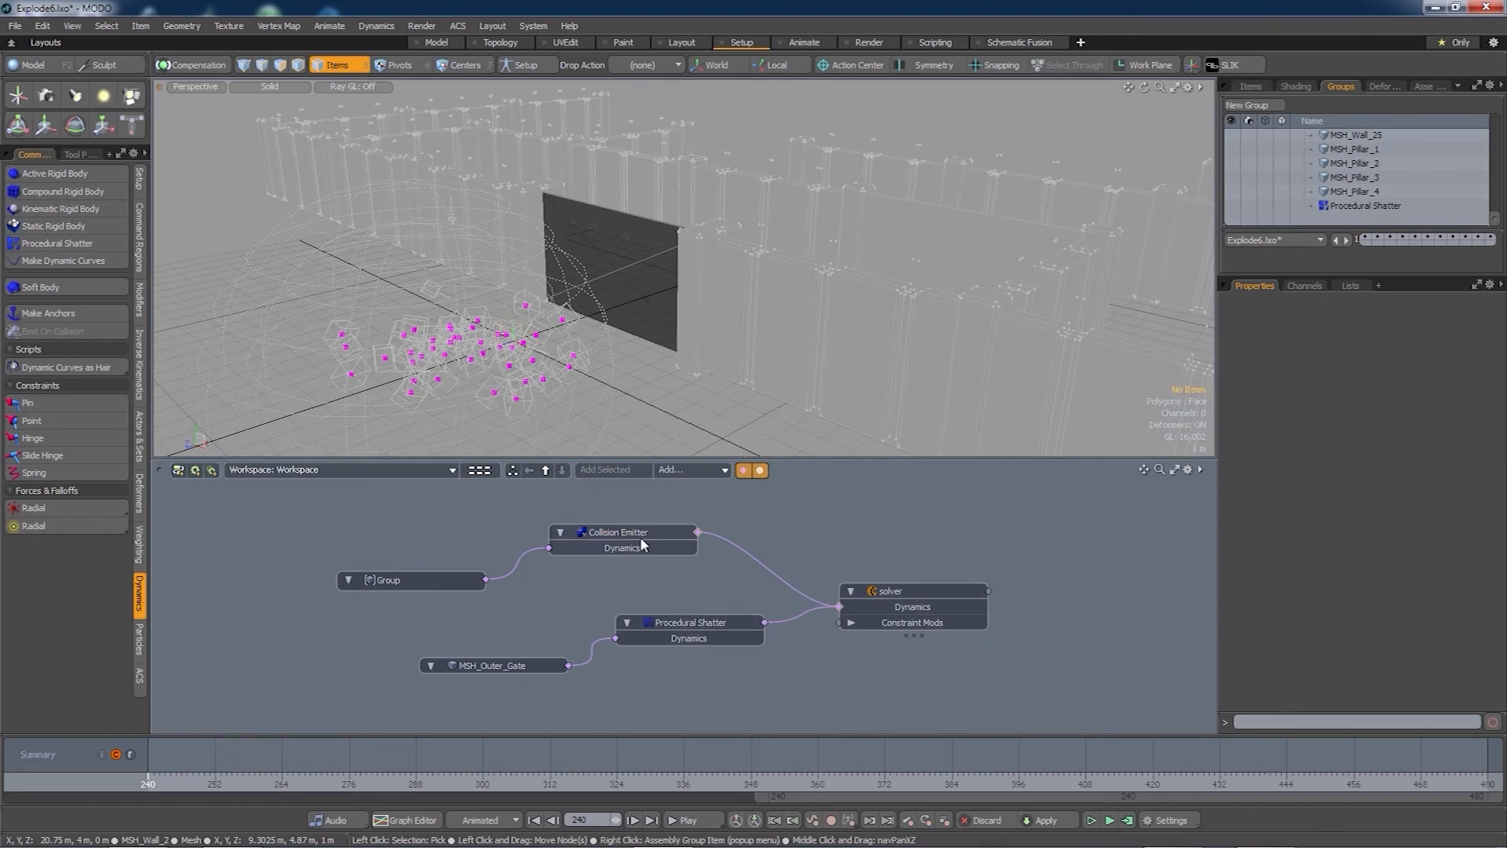
double_click(698, 533)
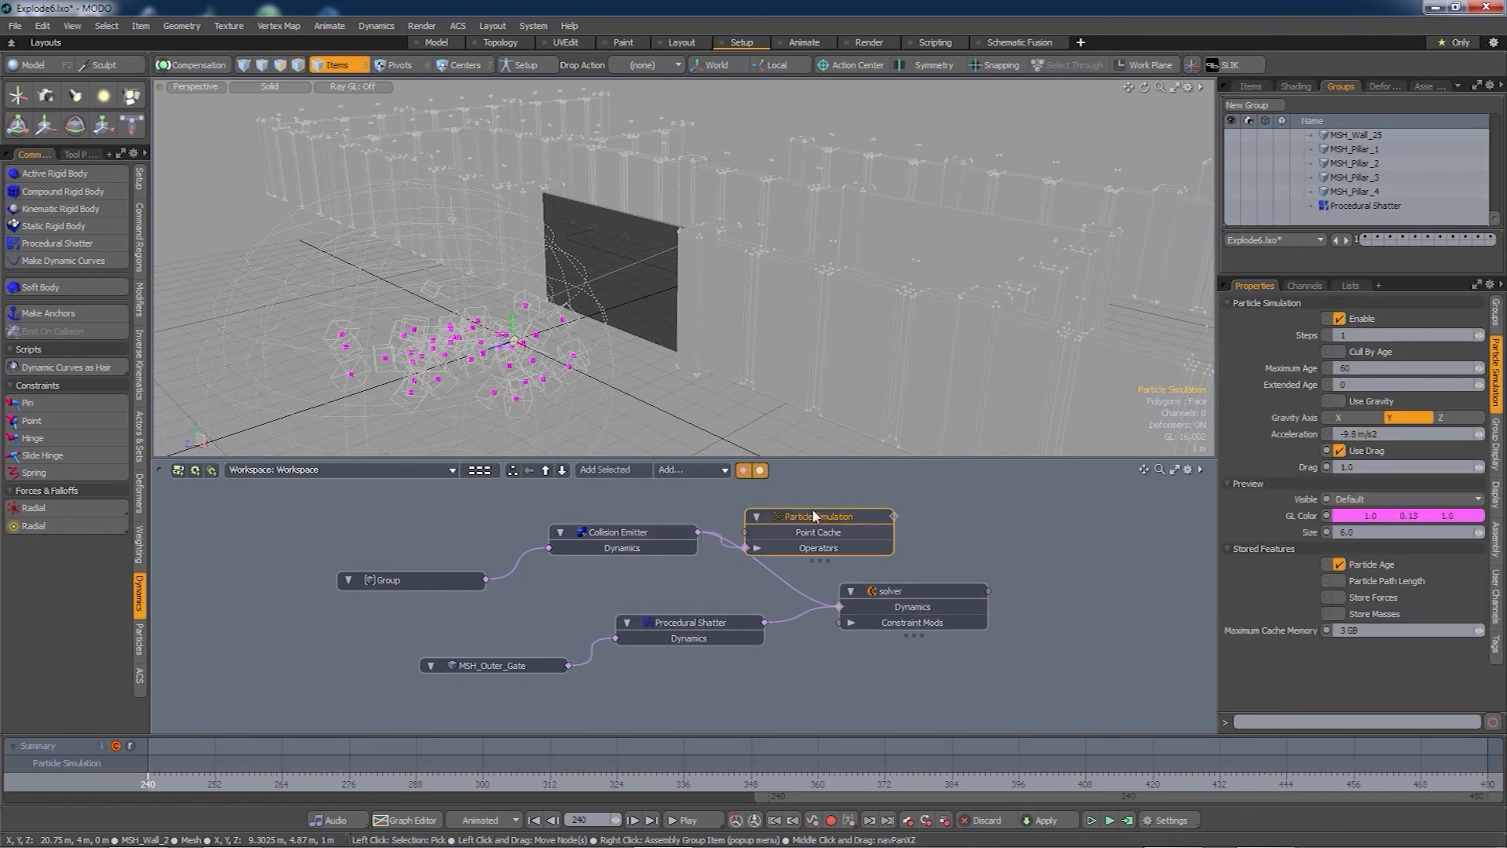
left_click_drag(816, 512, 876, 493)
double_click(957, 500)
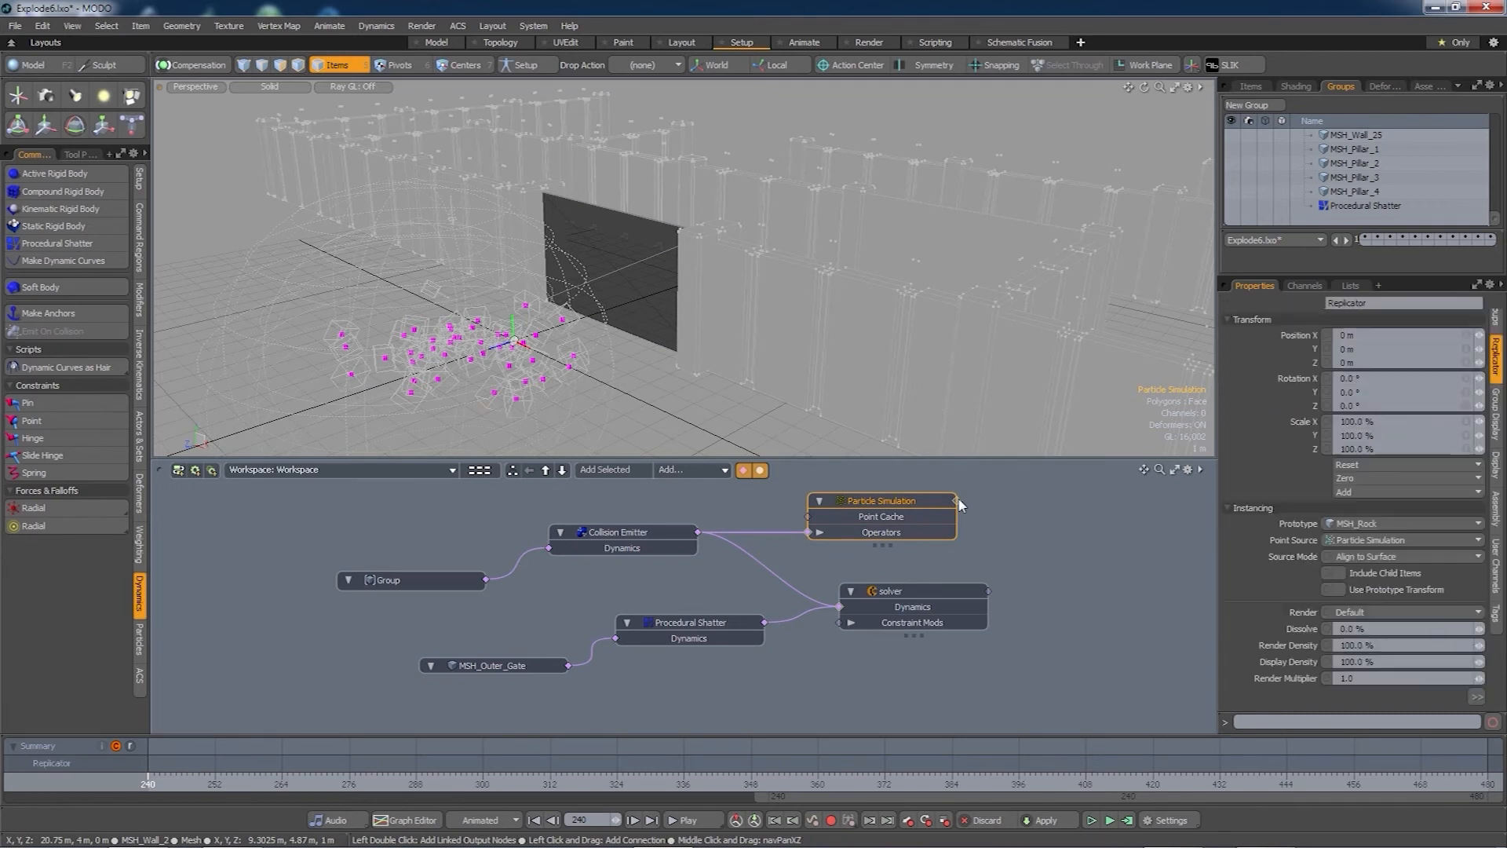
left_click_drag(1075, 491, 1095, 518)
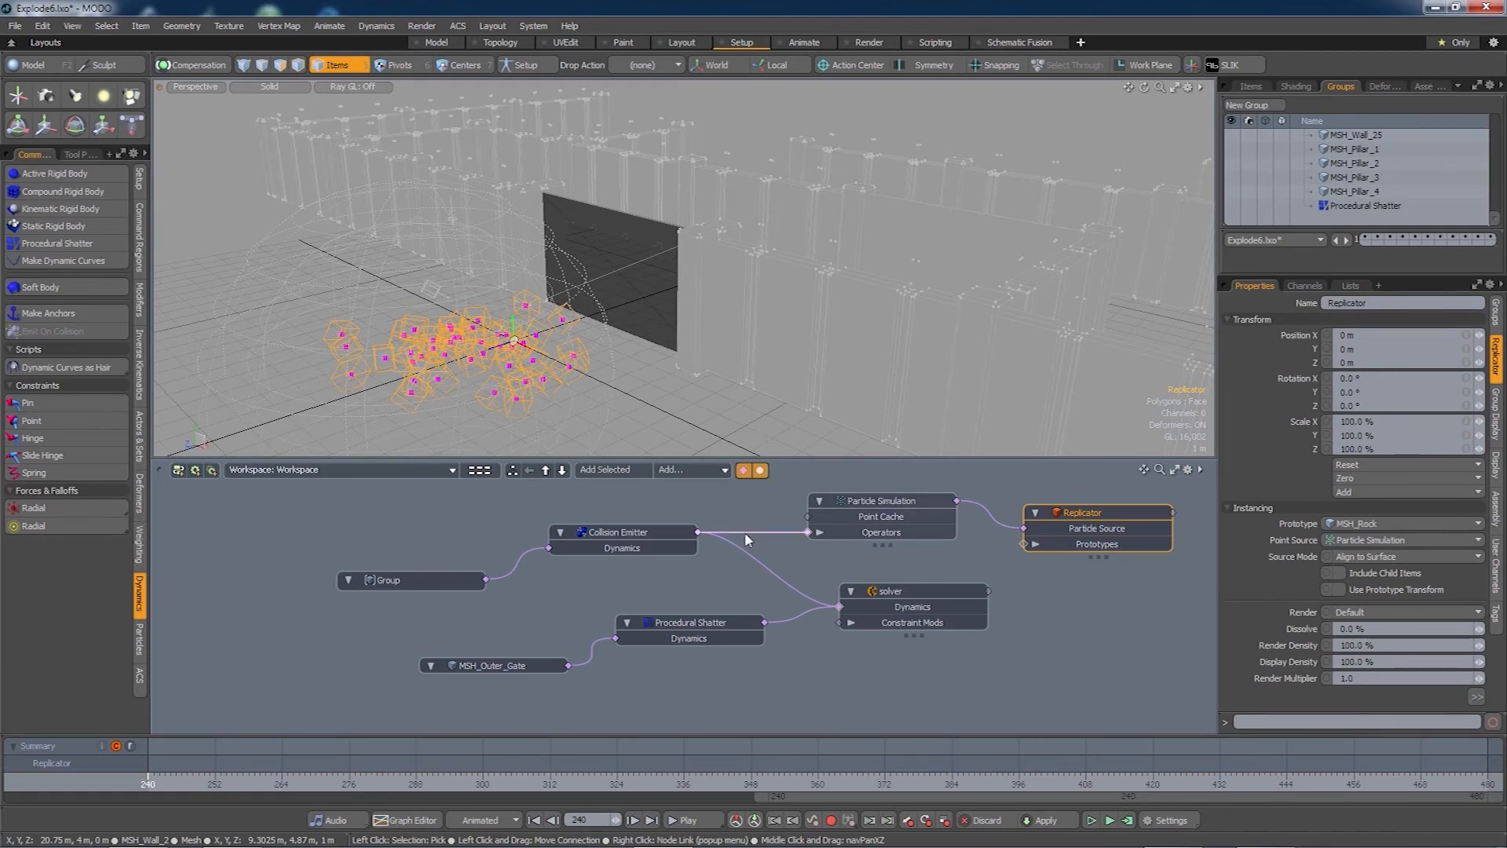
- Disconnect the emitter and remove the Particle Simulation and Replicator nodes from this workspace
left_click_drag(745, 533, 747, 521)
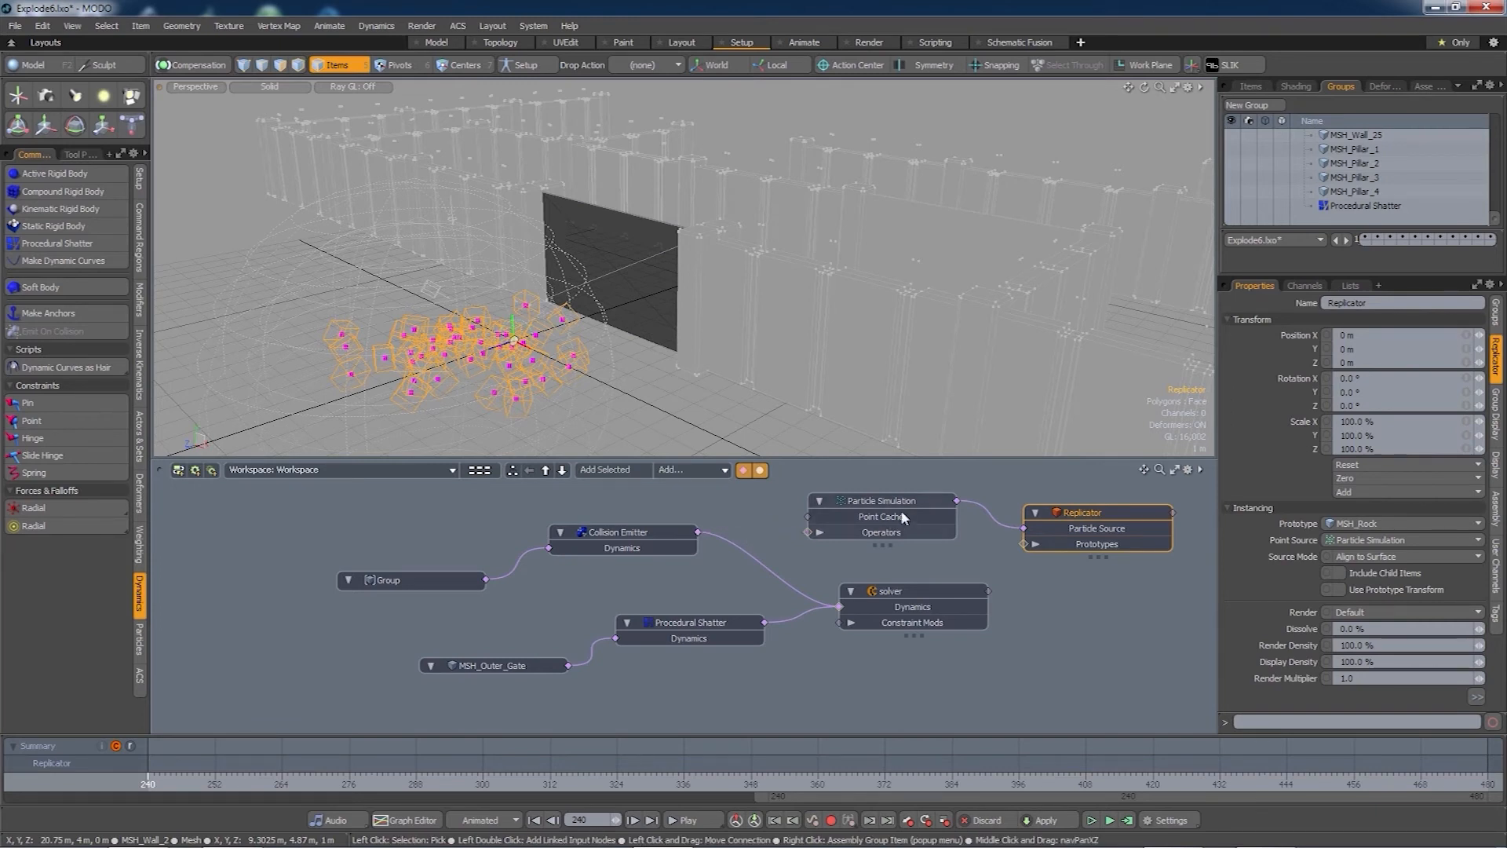
left_click(874, 498)
right_click(874, 499)
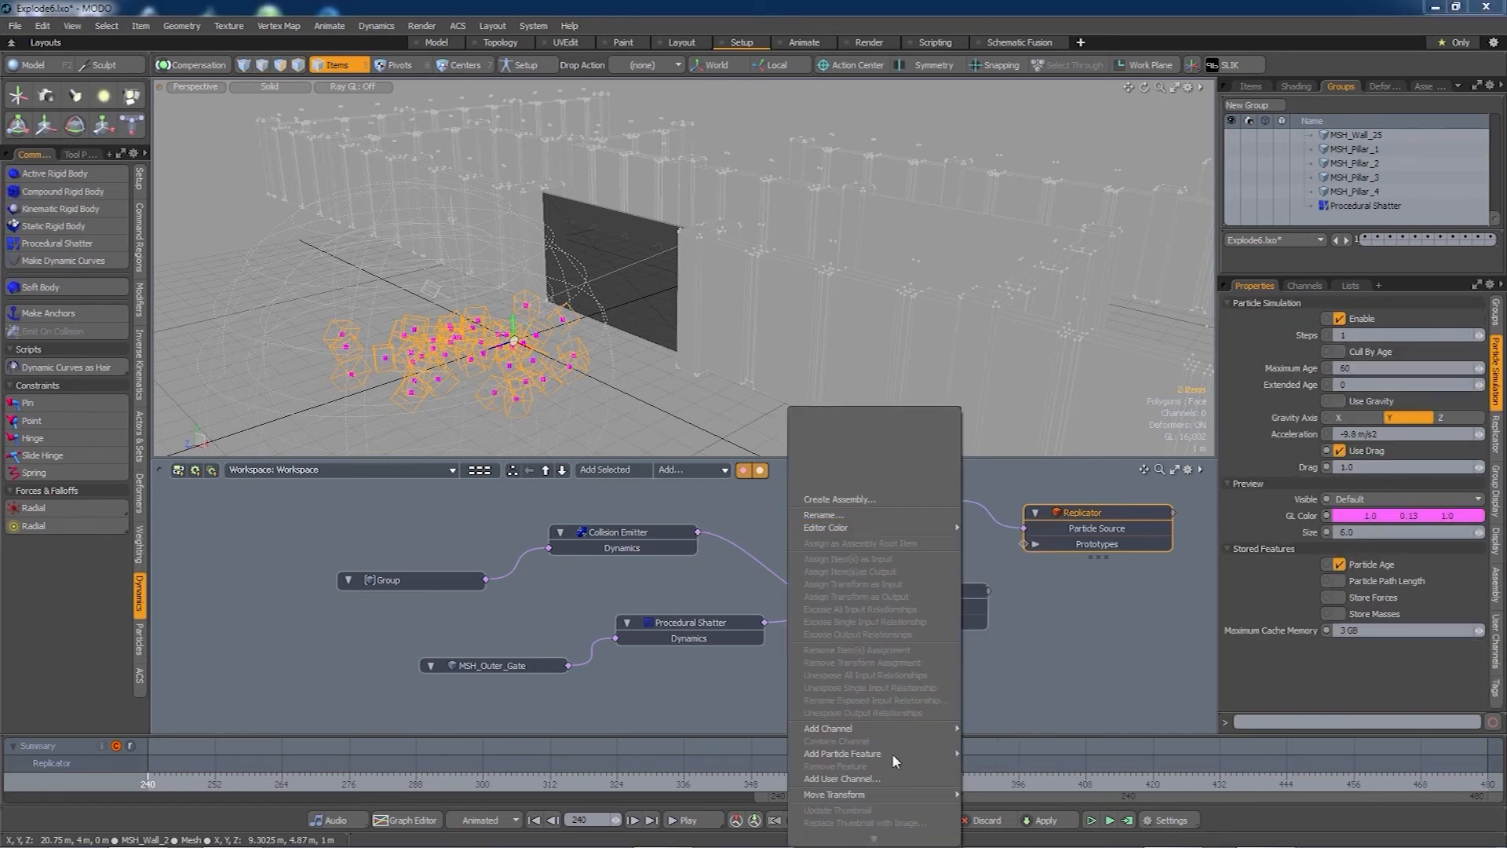
scroll(874, 837, "down", 2)
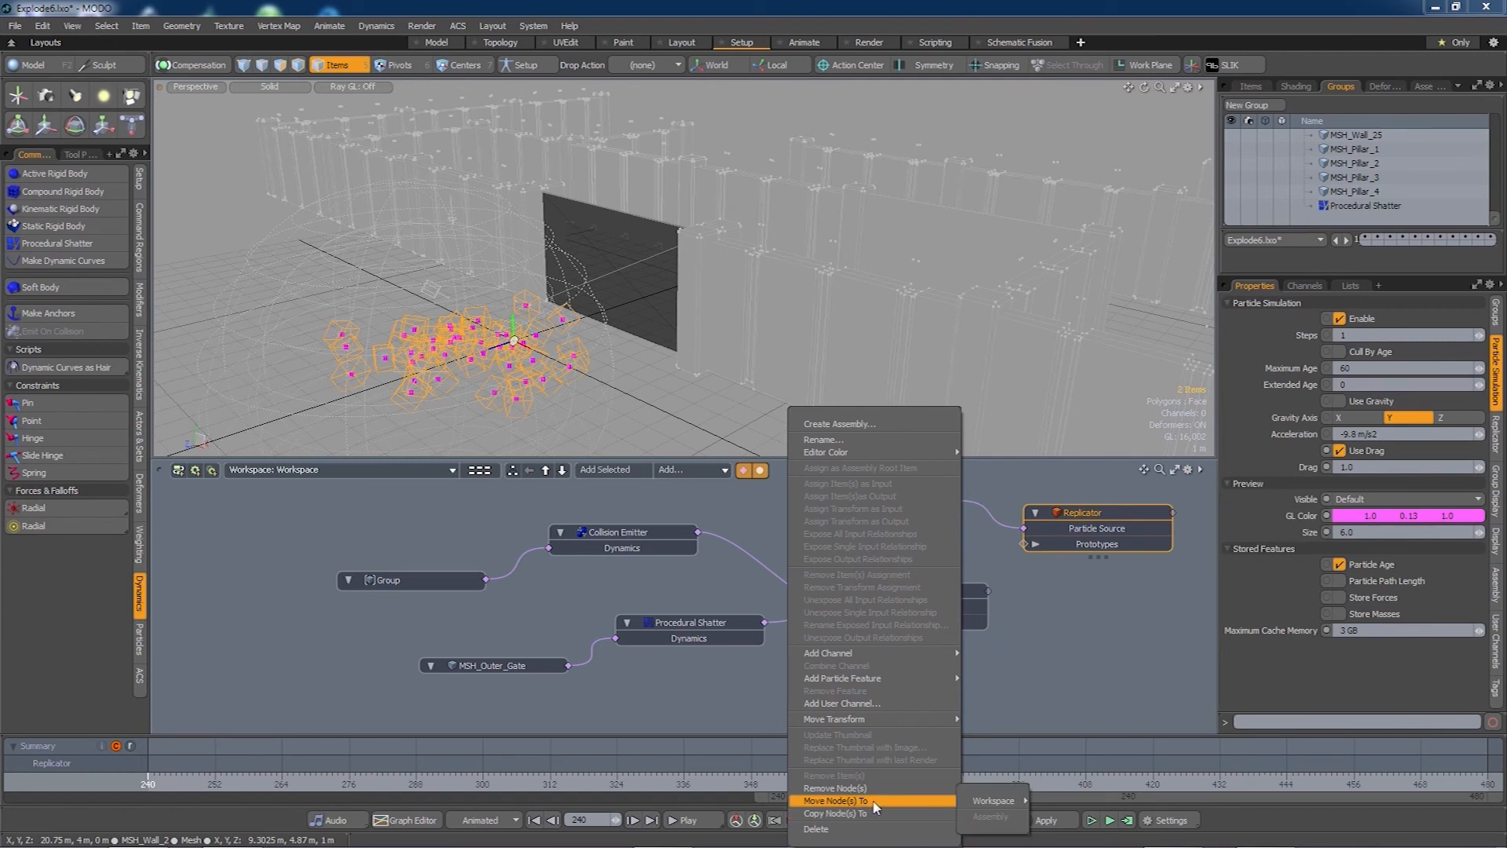
left_click(873, 789)
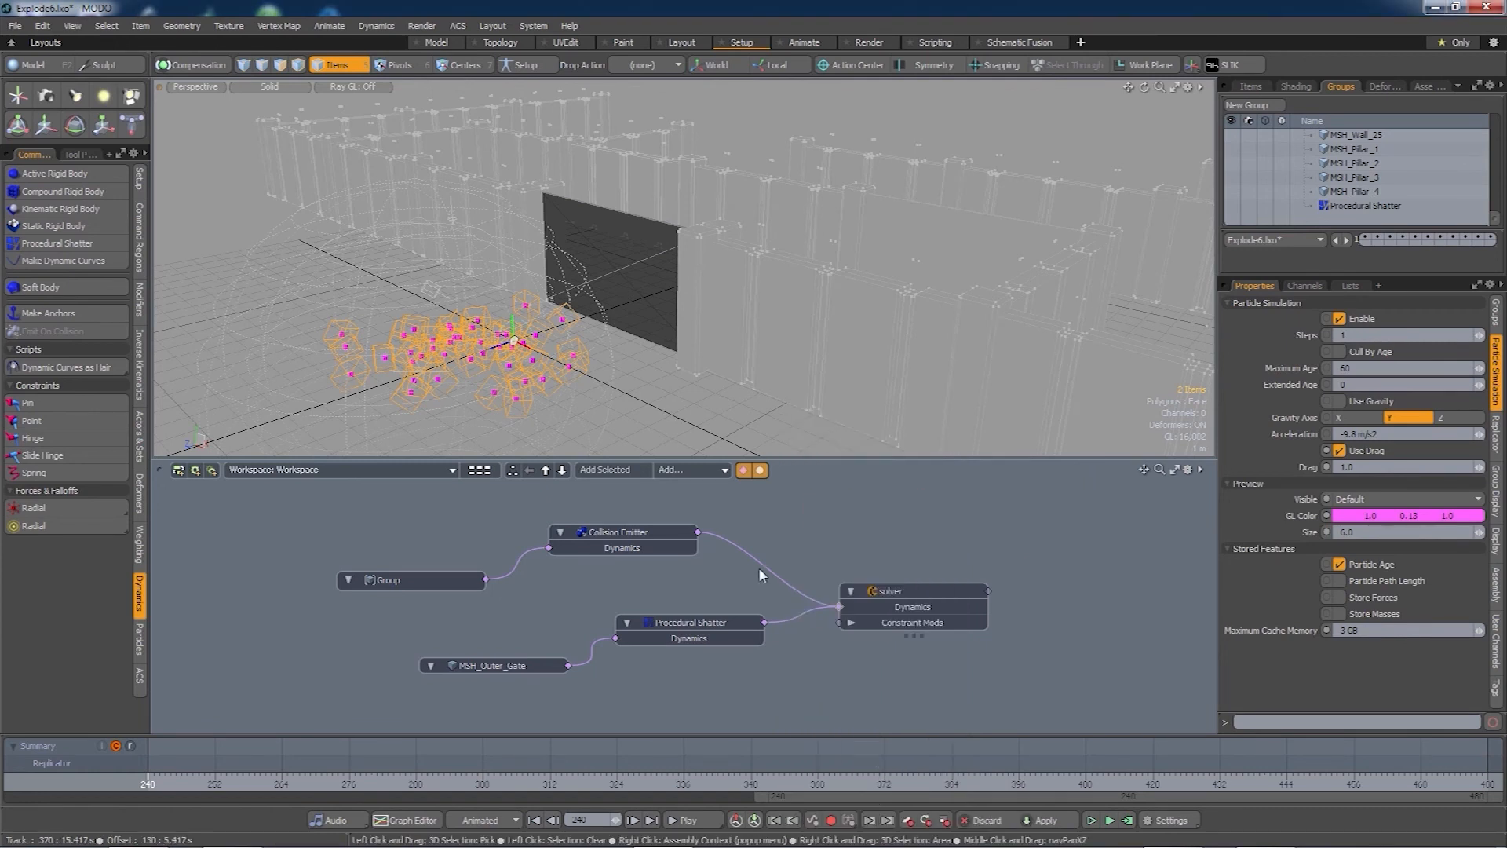
left_click_drag(878, 591, 879, 602)
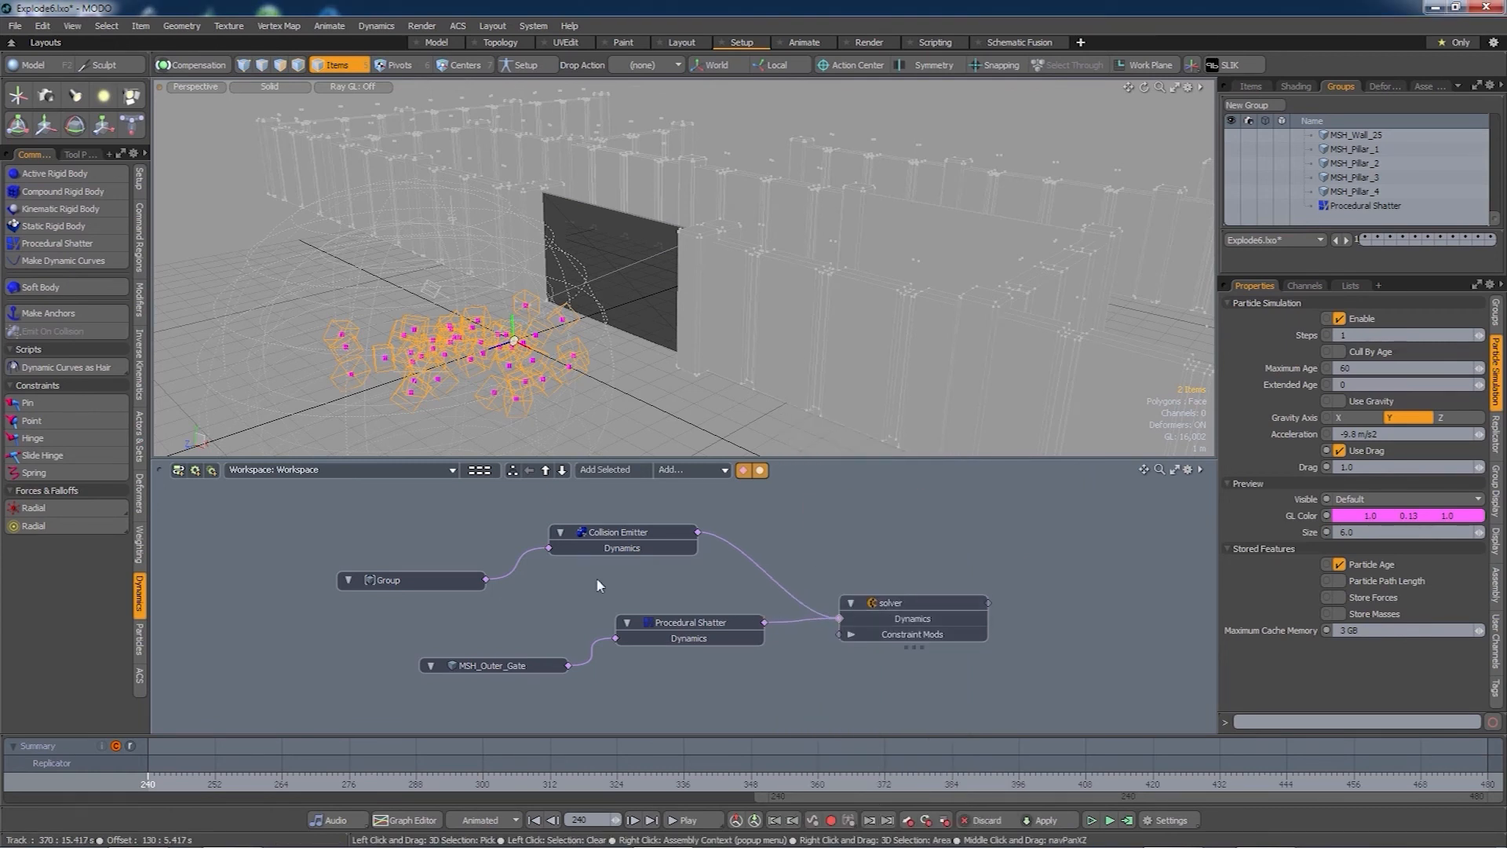
- Create a new schematic workspace named WRK_Dust
left_click(178, 471)
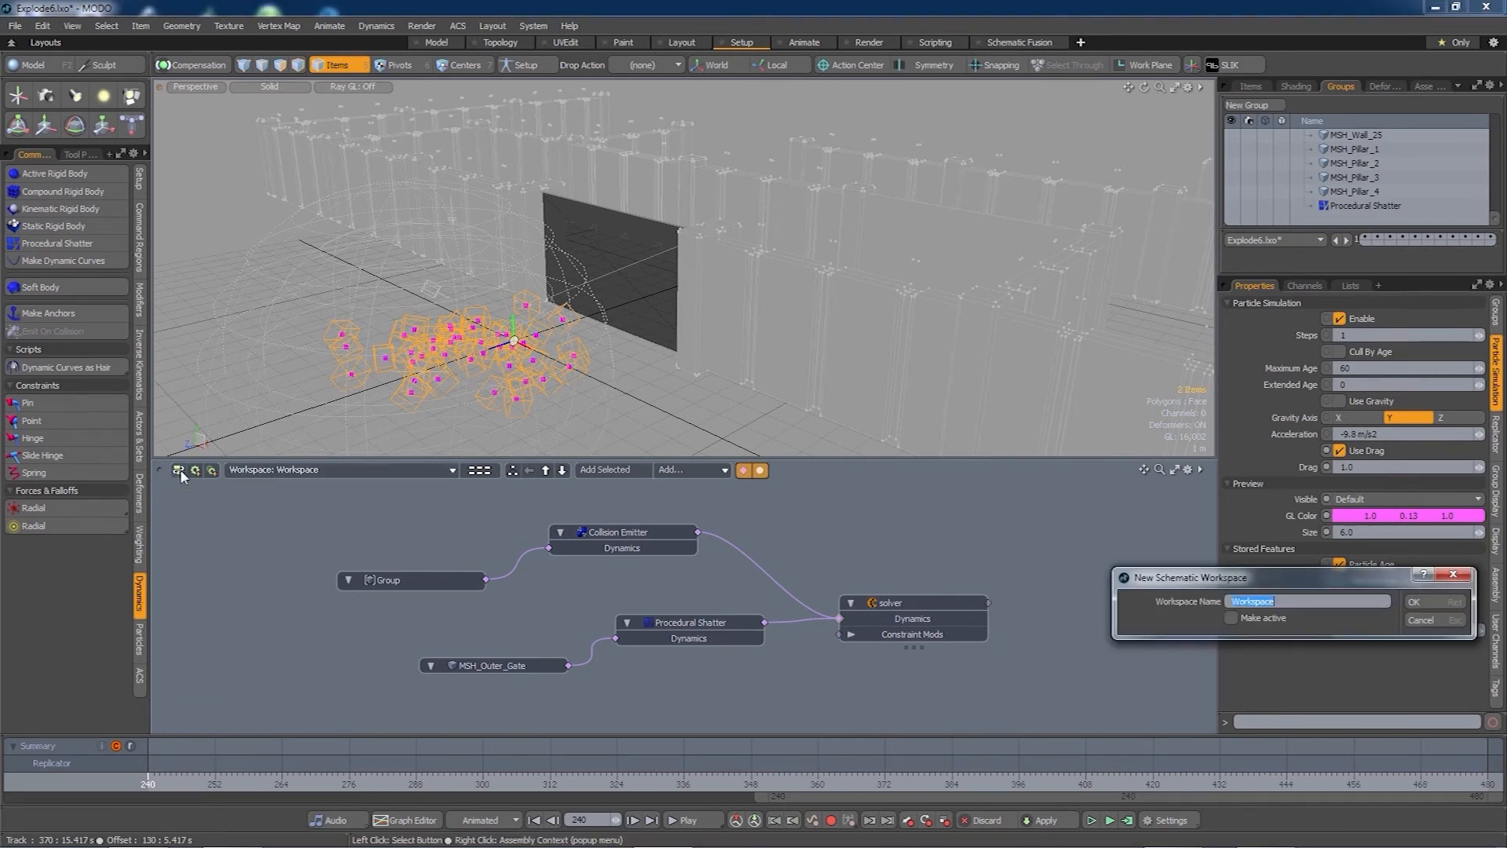
type("WE")
type("RK_Dust")
left_click(1429, 599)
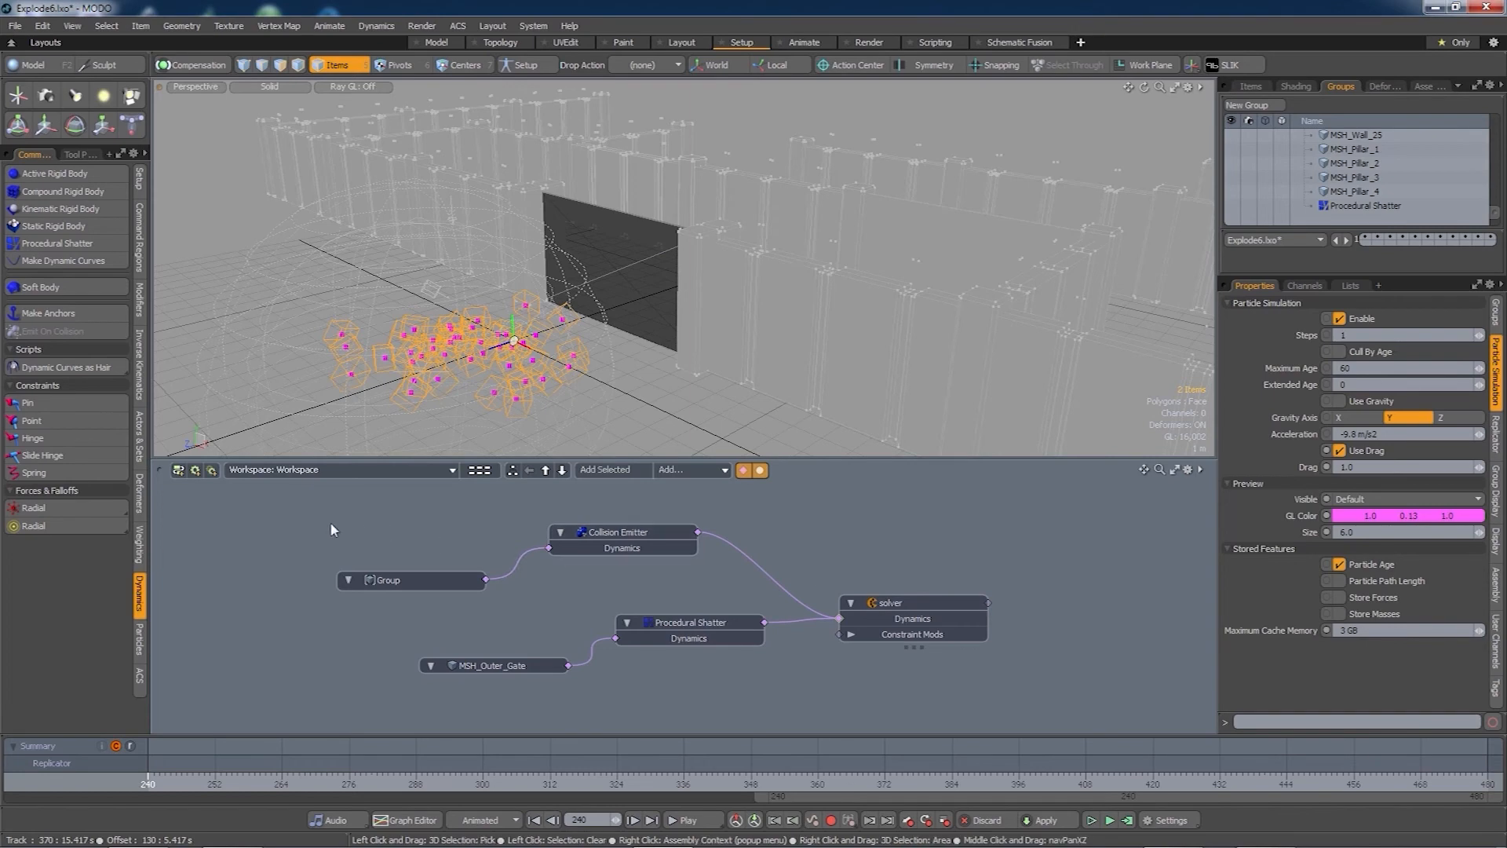
- Move all five graph nodes into WRK_Dust and display that workspace
left_click_drag(286, 498, 1026, 706)
right_click(943, 605)
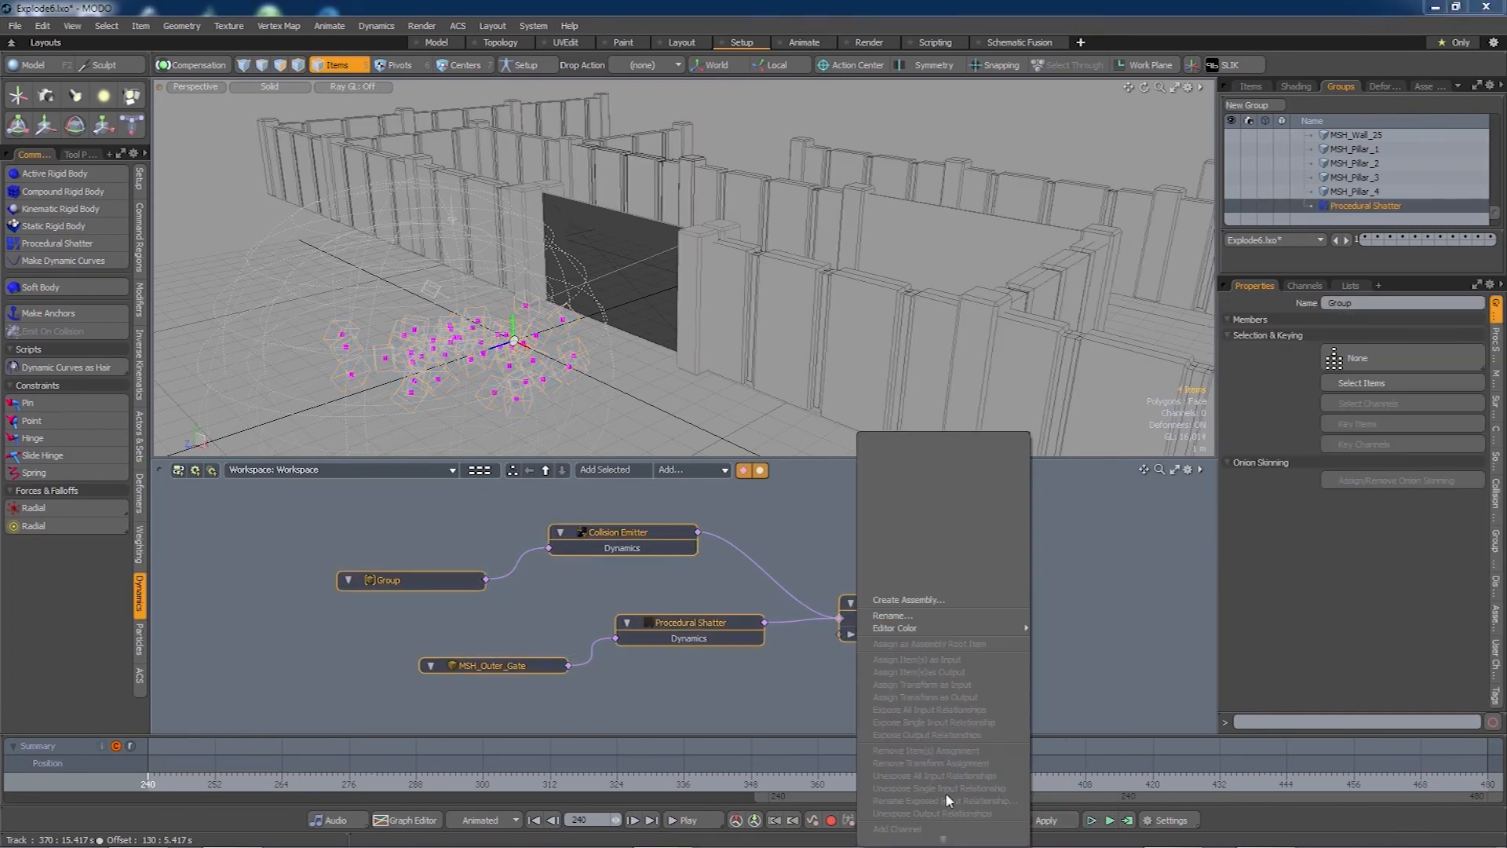
mouse_move(934, 817)
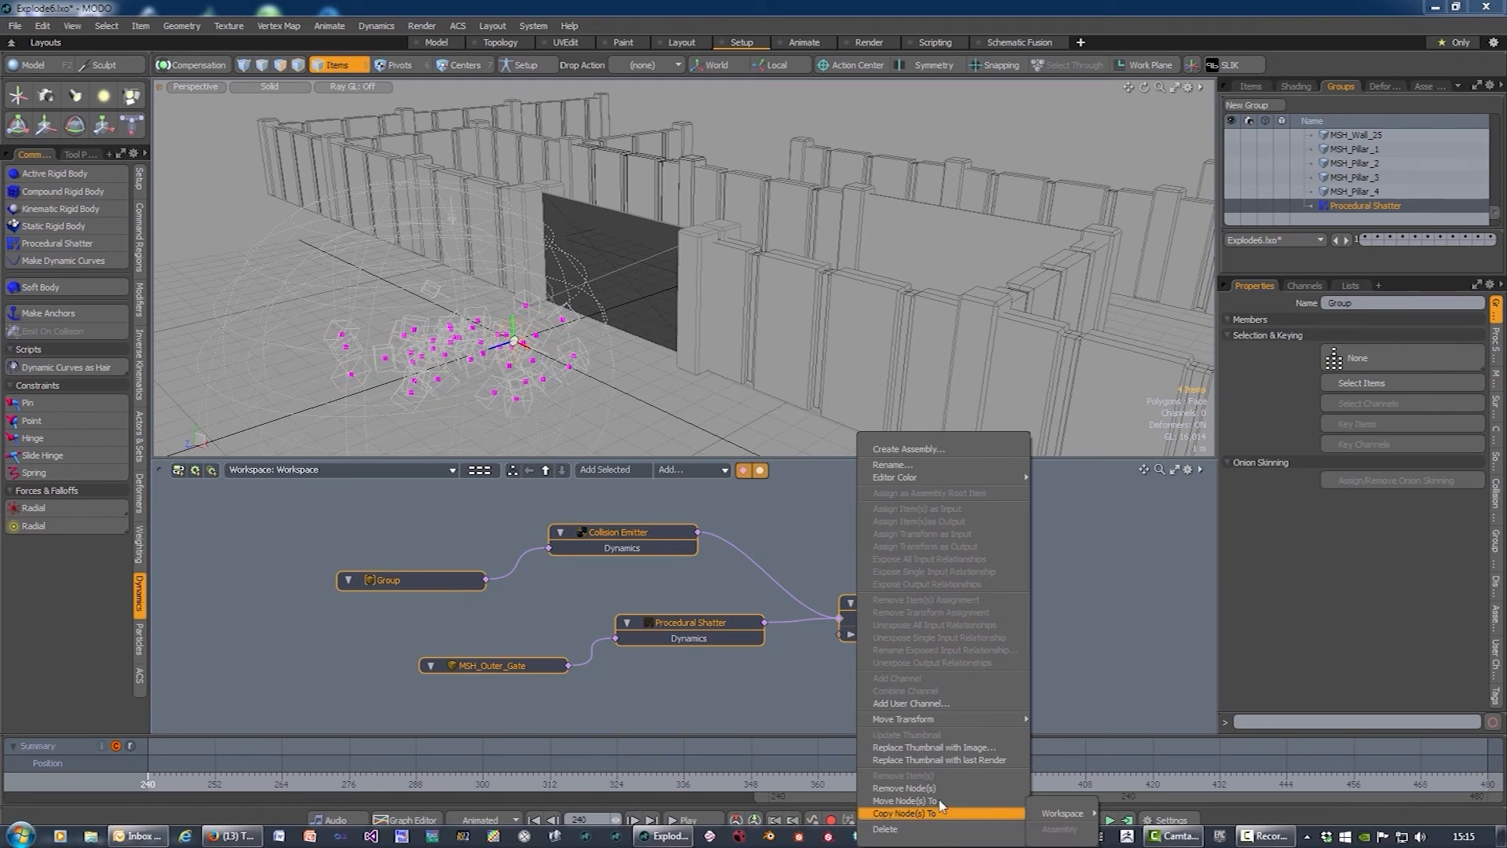
mouse_move(1047, 802)
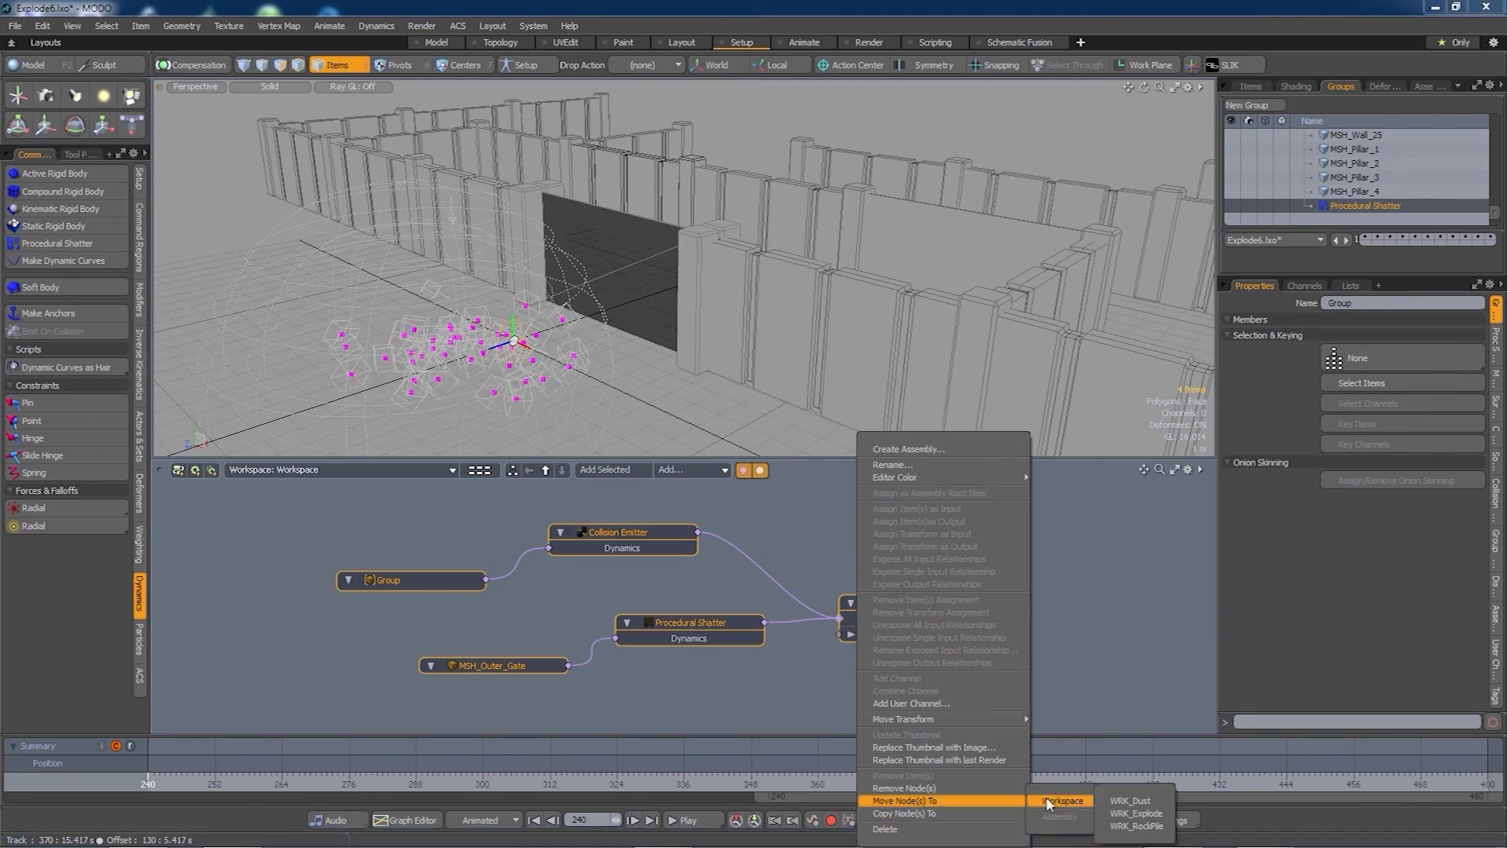
left_click(1131, 801)
left_click(319, 474)
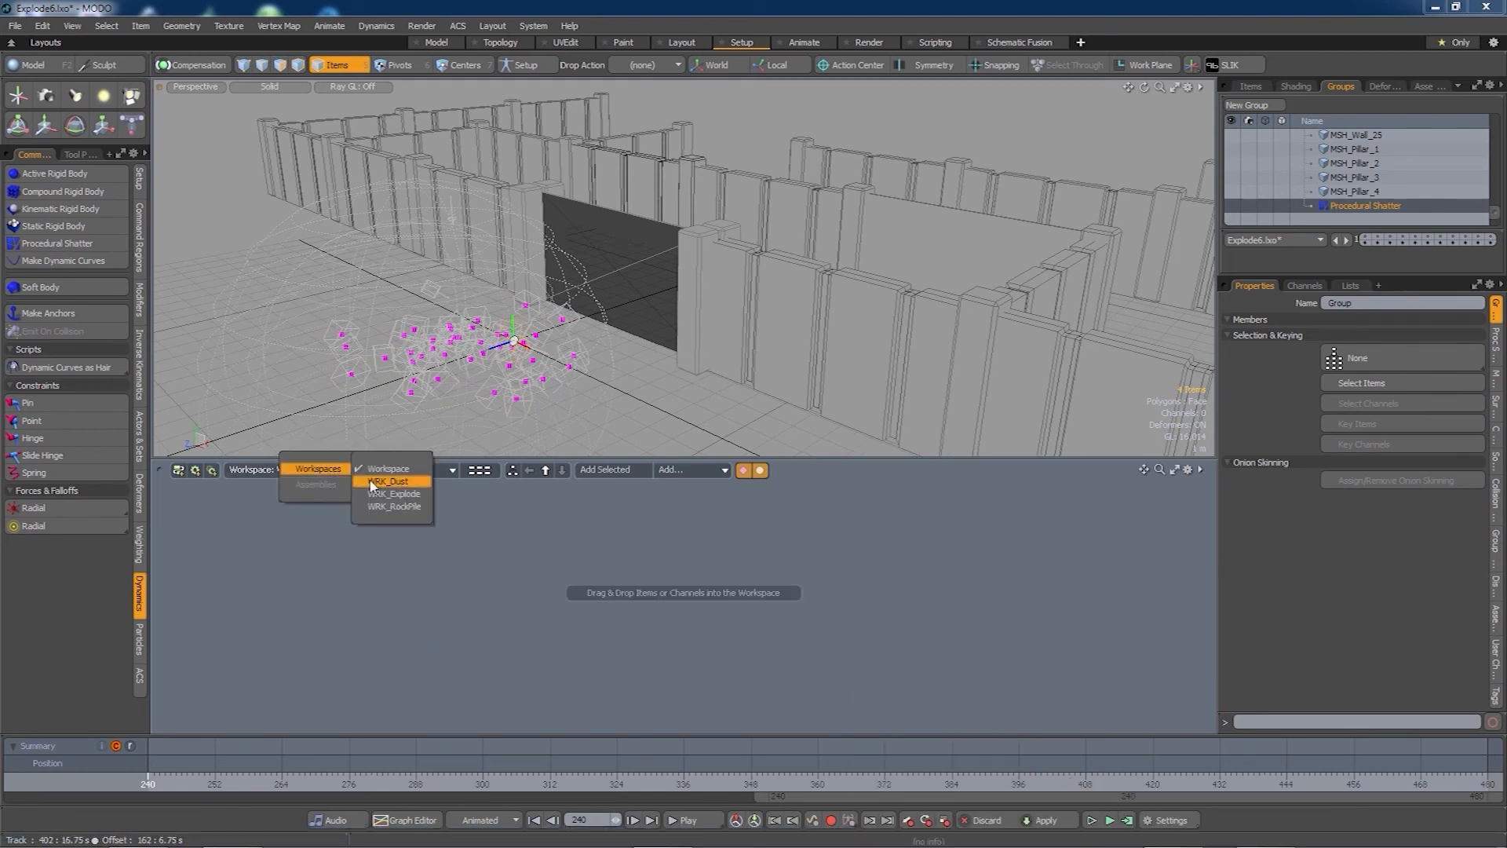
left_click(385, 493)
left_click(917, 528)
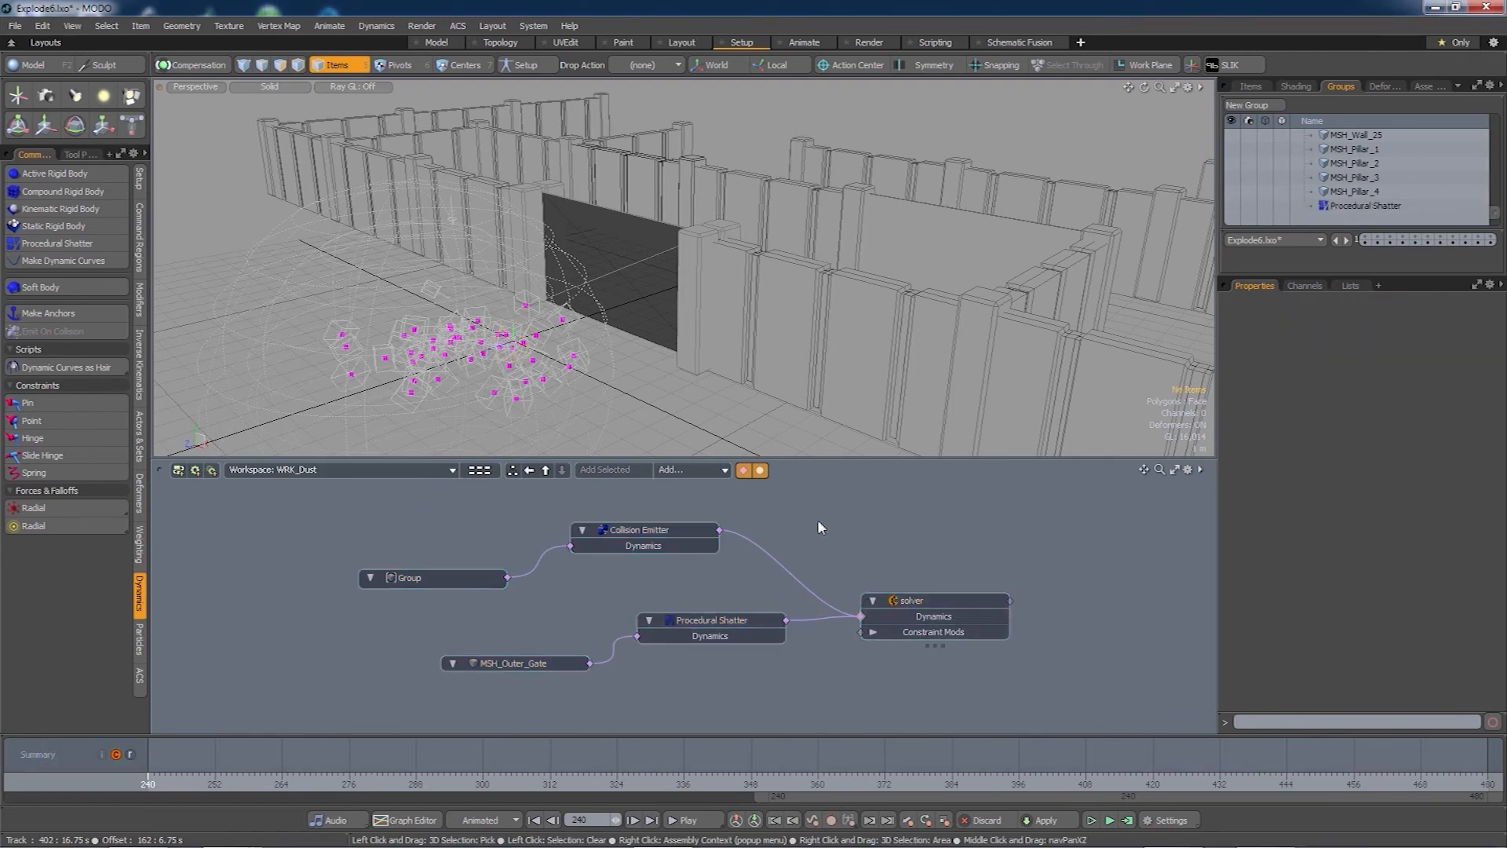
- Rename the Group node to Colliders
right_click(430, 577)
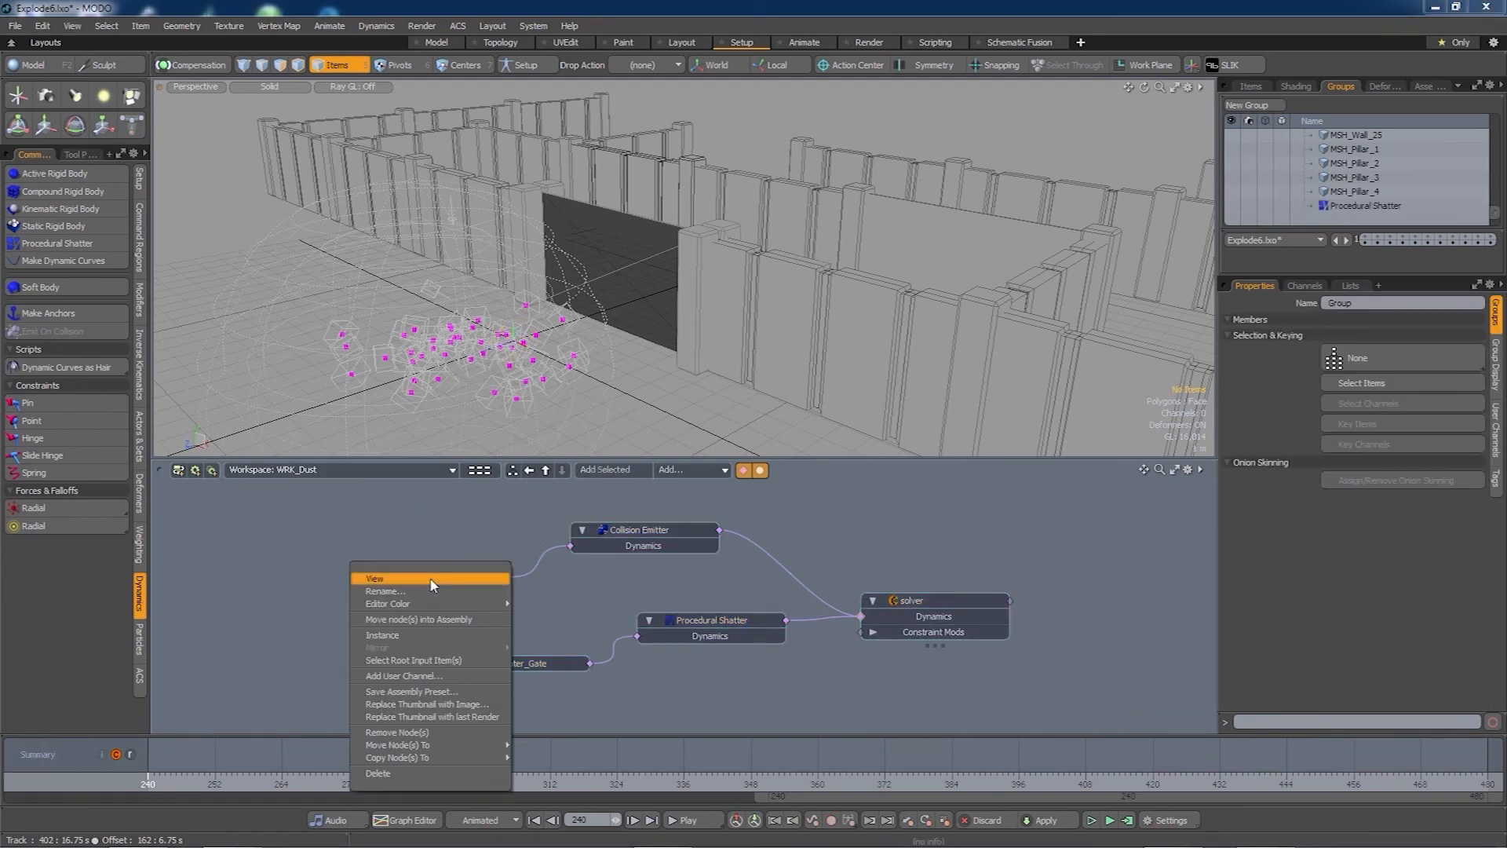
left_click(431, 591)
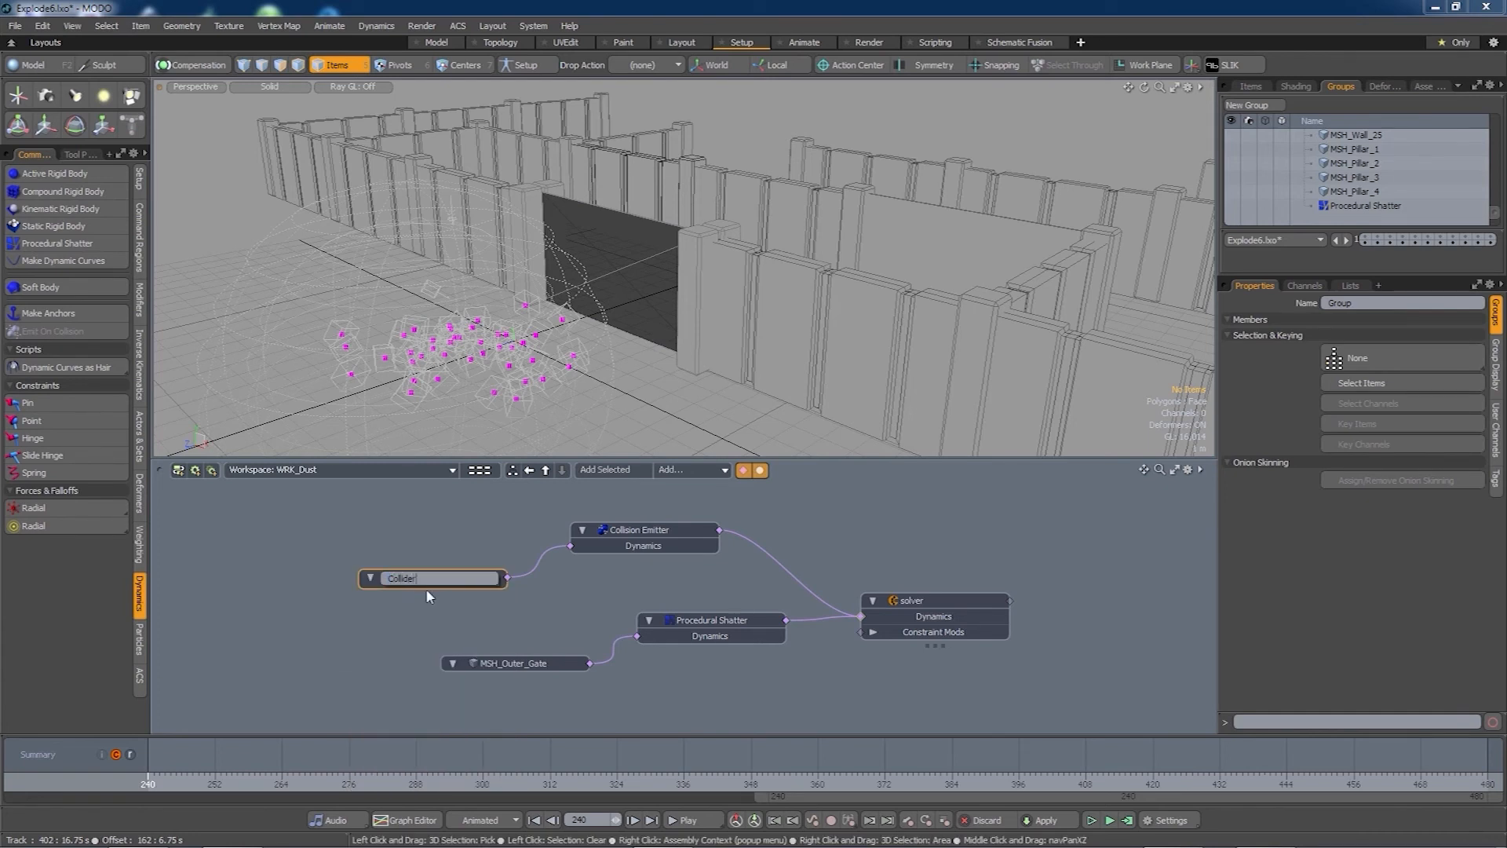
key("Return")
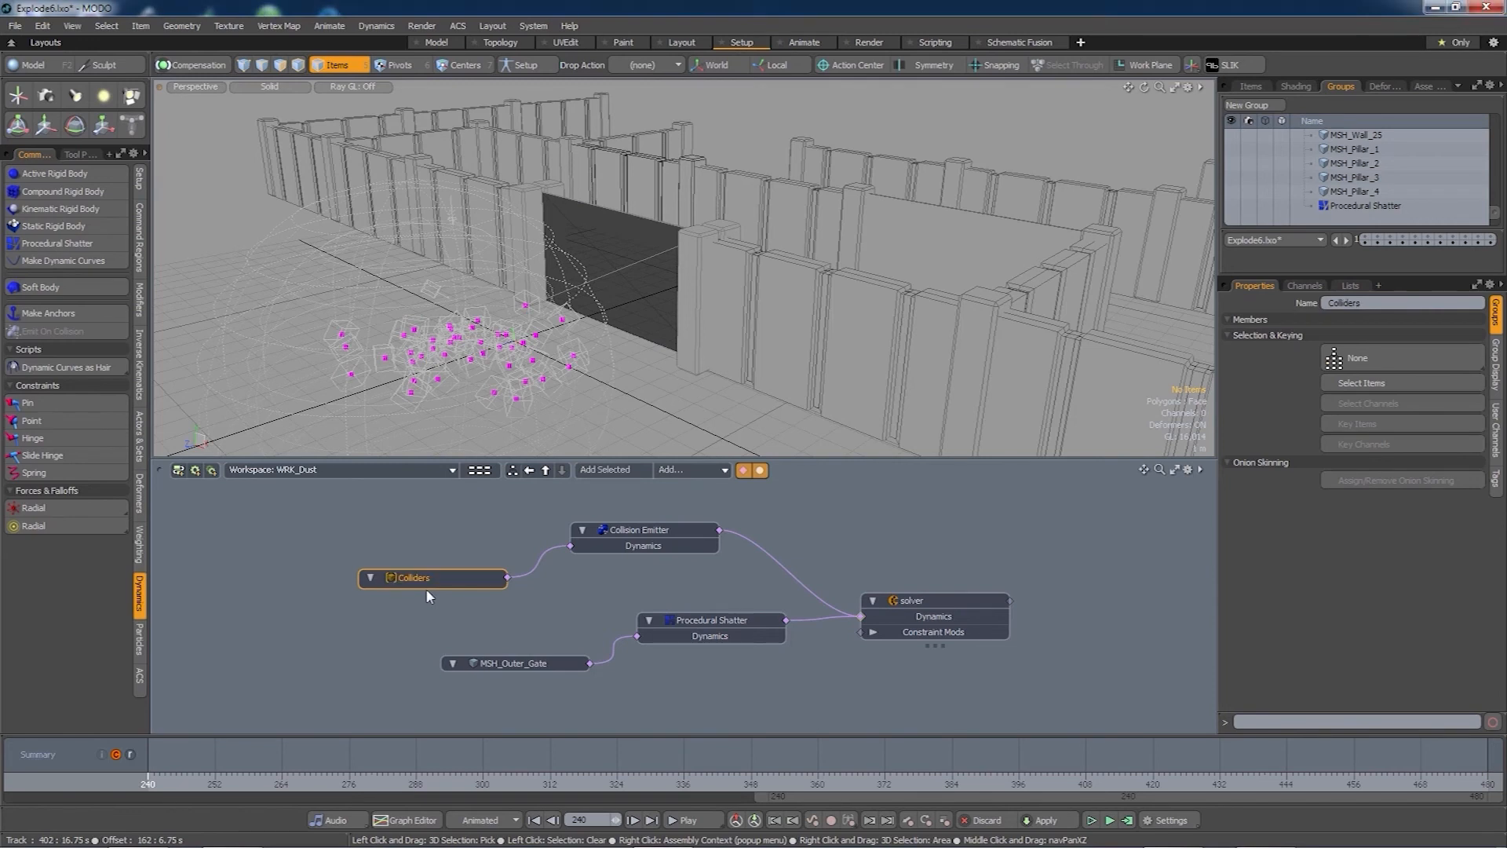
- Reposition the Colliders and Collision Emitter nodes in the graph
left_click_drag(448, 578, 483, 557)
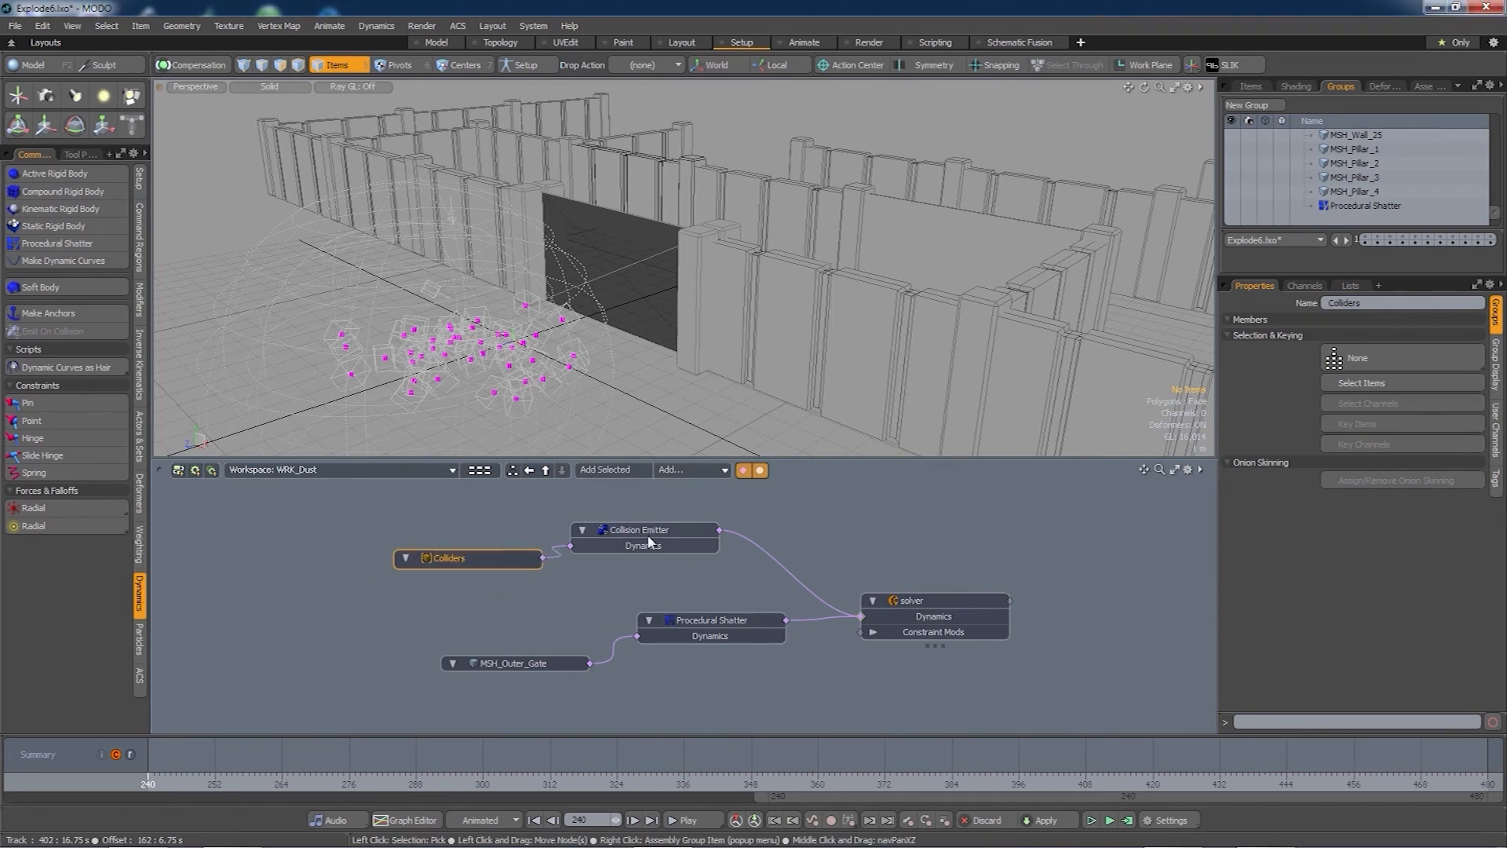
left_click_drag(648, 541, 680, 551)
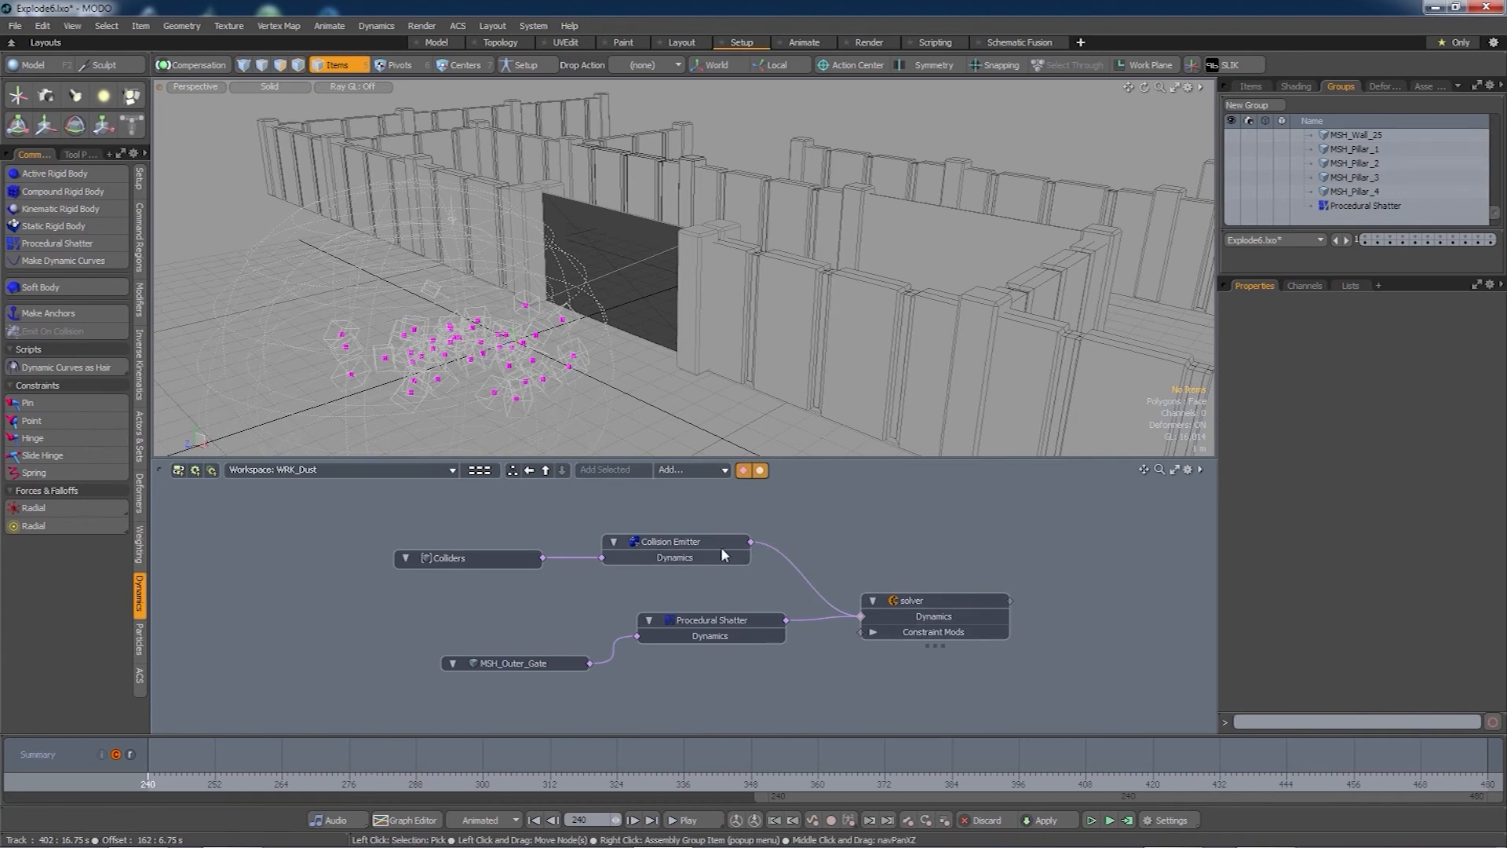
left_click_drag(673, 547, 682, 537)
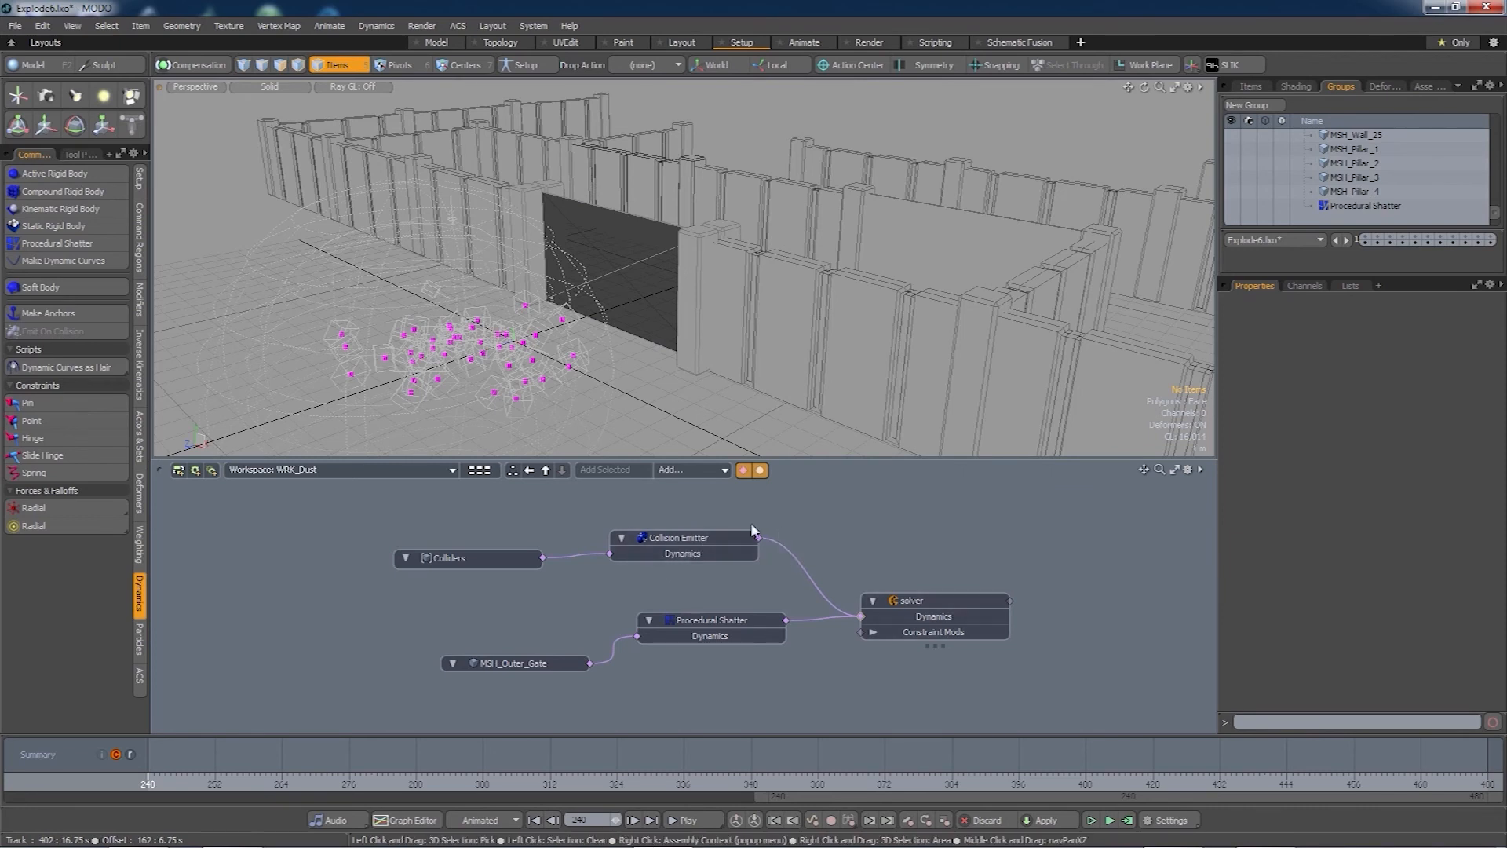
left_click(718, 471)
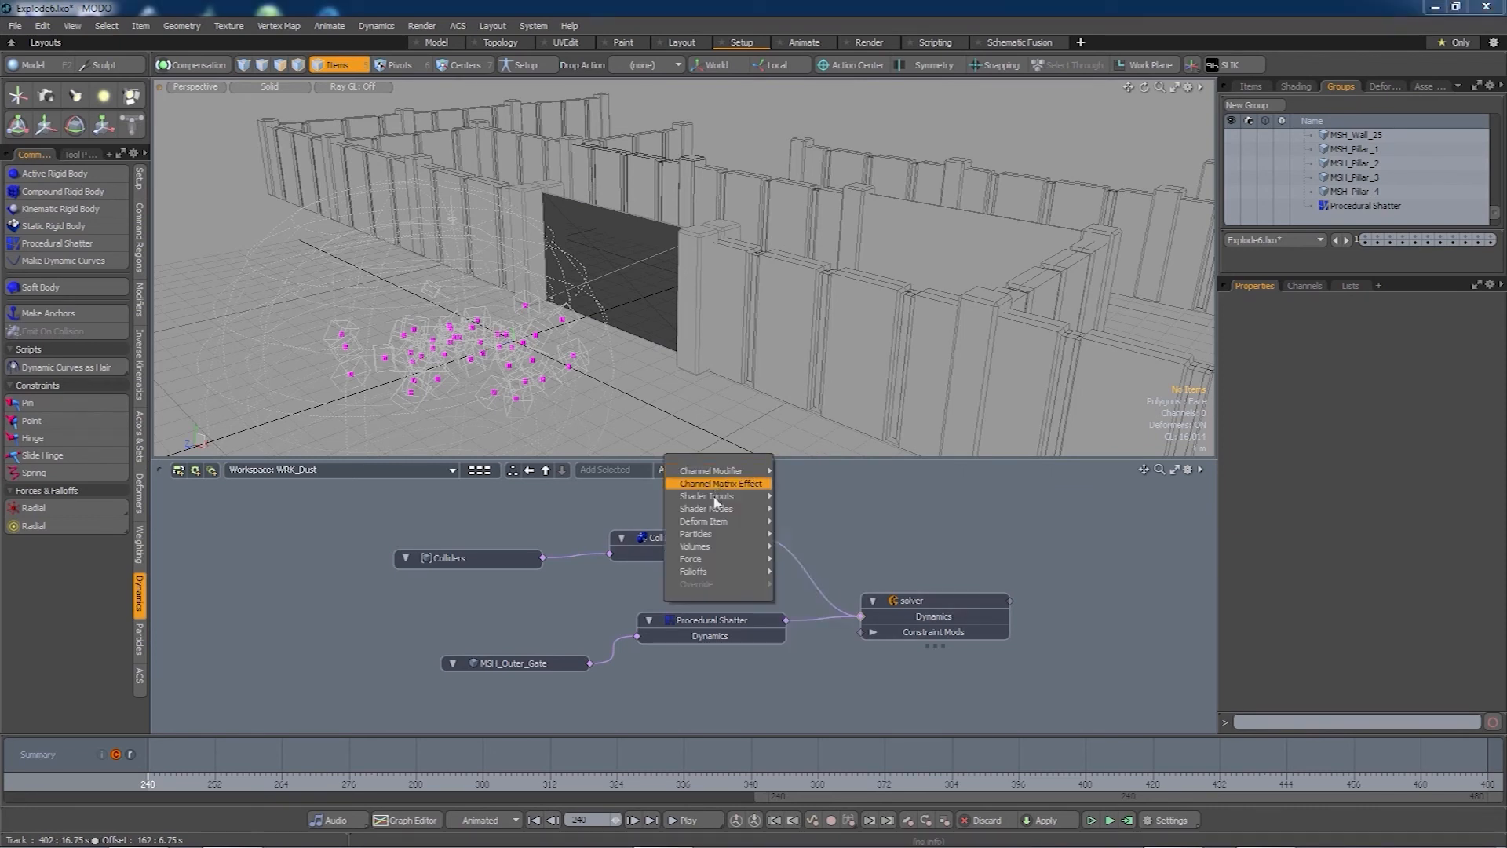
- Add a Particle Simulation and feed the Collision Emitter into its Operators
mouse_move(716, 538)
mouse_move(804, 576)
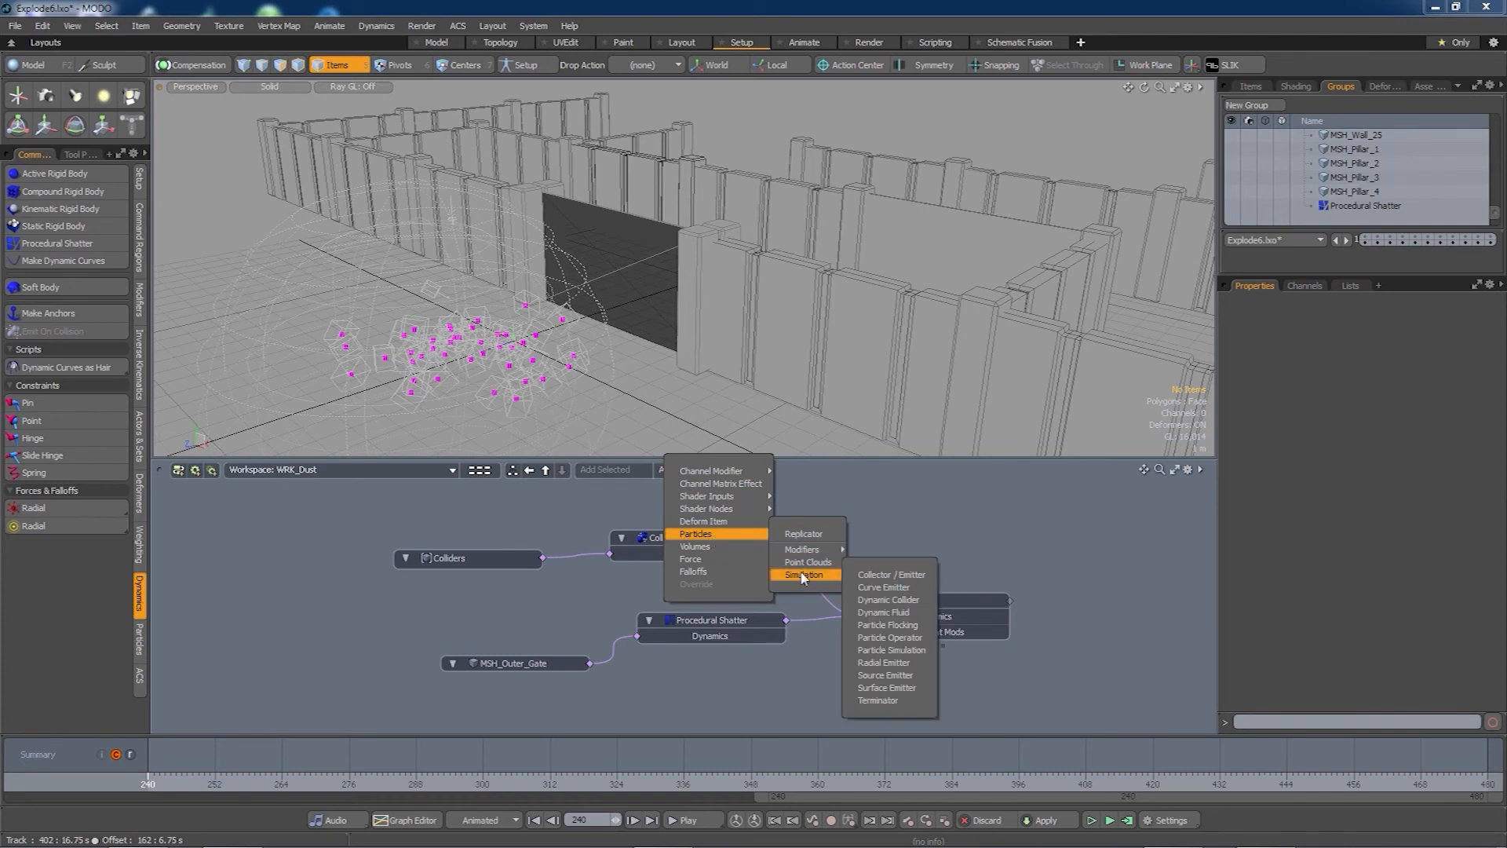
left_click(895, 649)
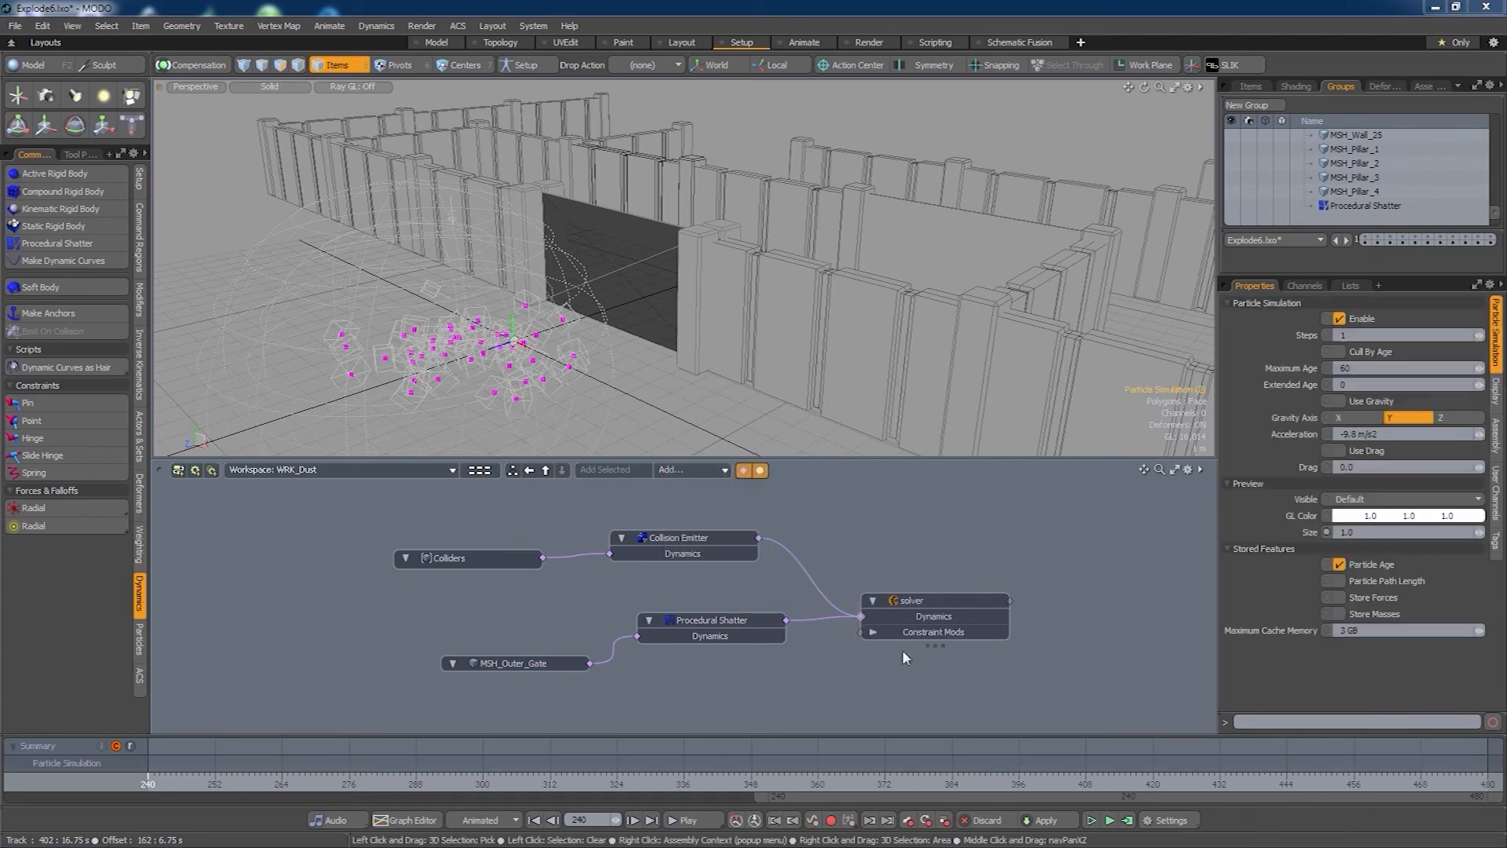
left_click_drag(815, 531, 980, 508)
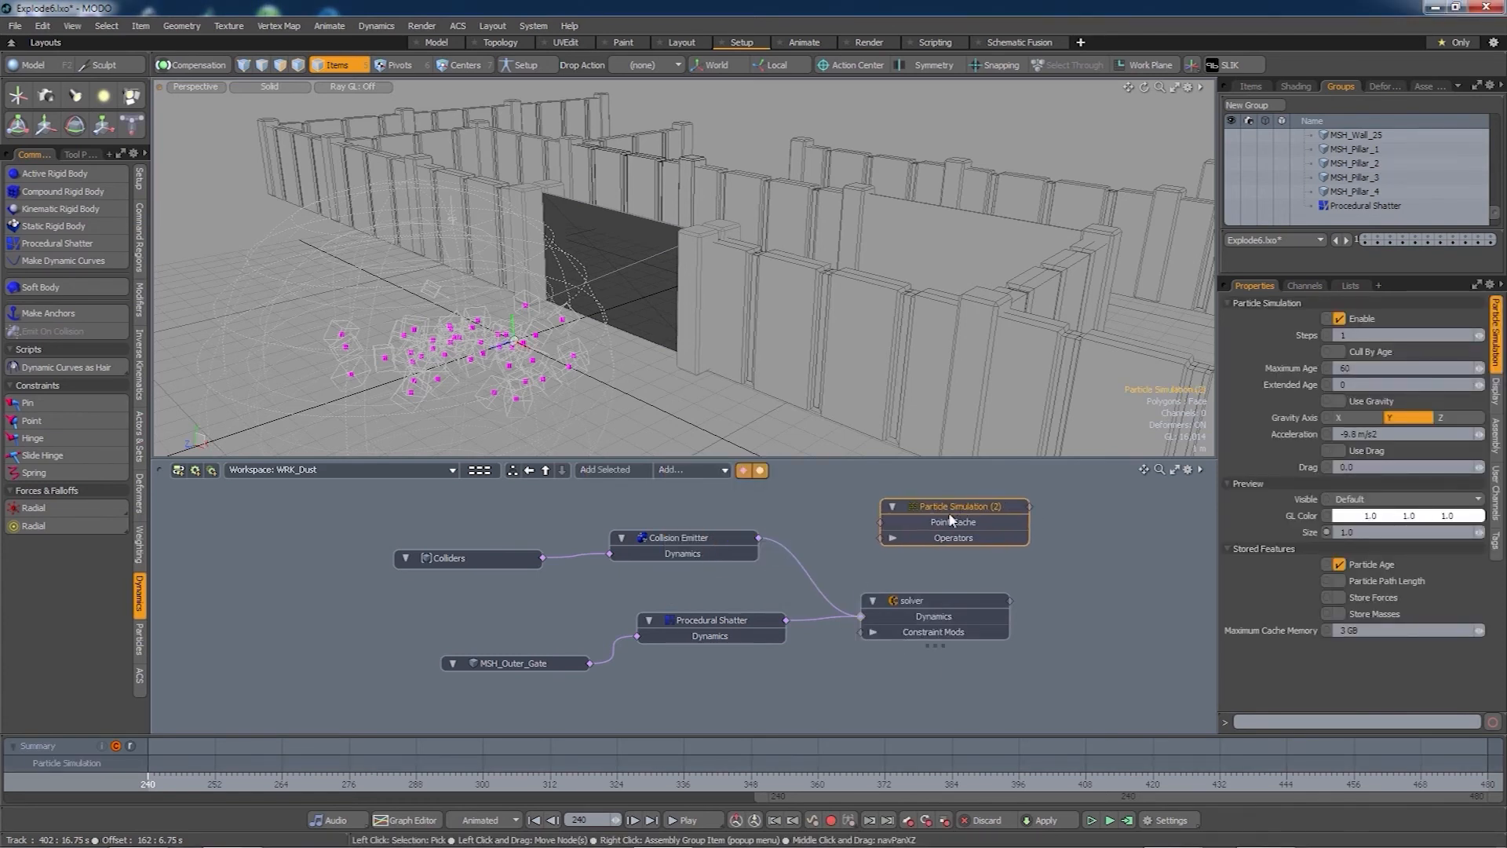
left_click_drag(760, 541, 771, 534)
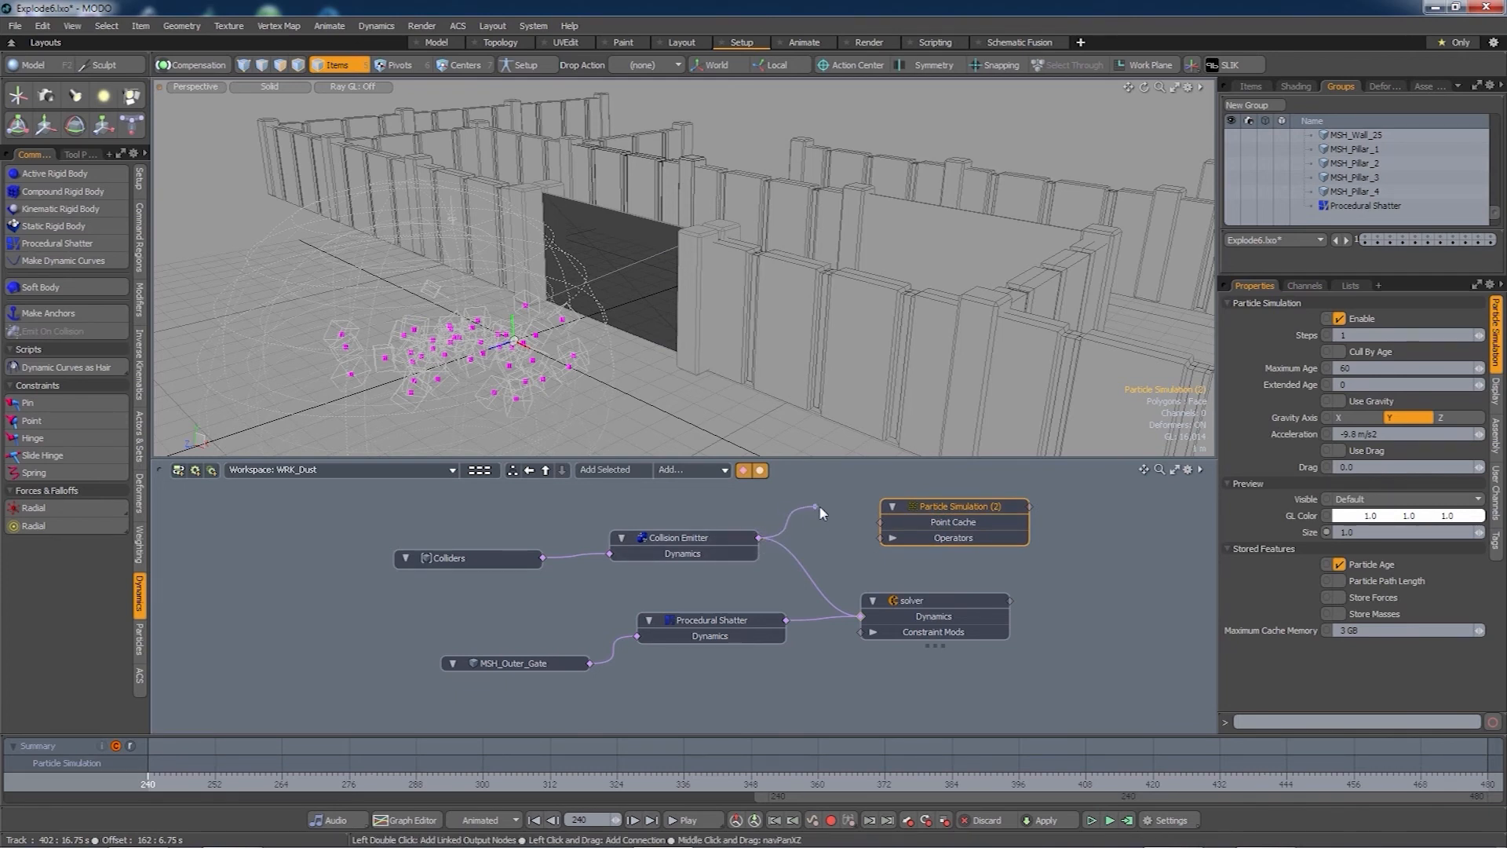
left_click_drag(820, 518, 887, 538)
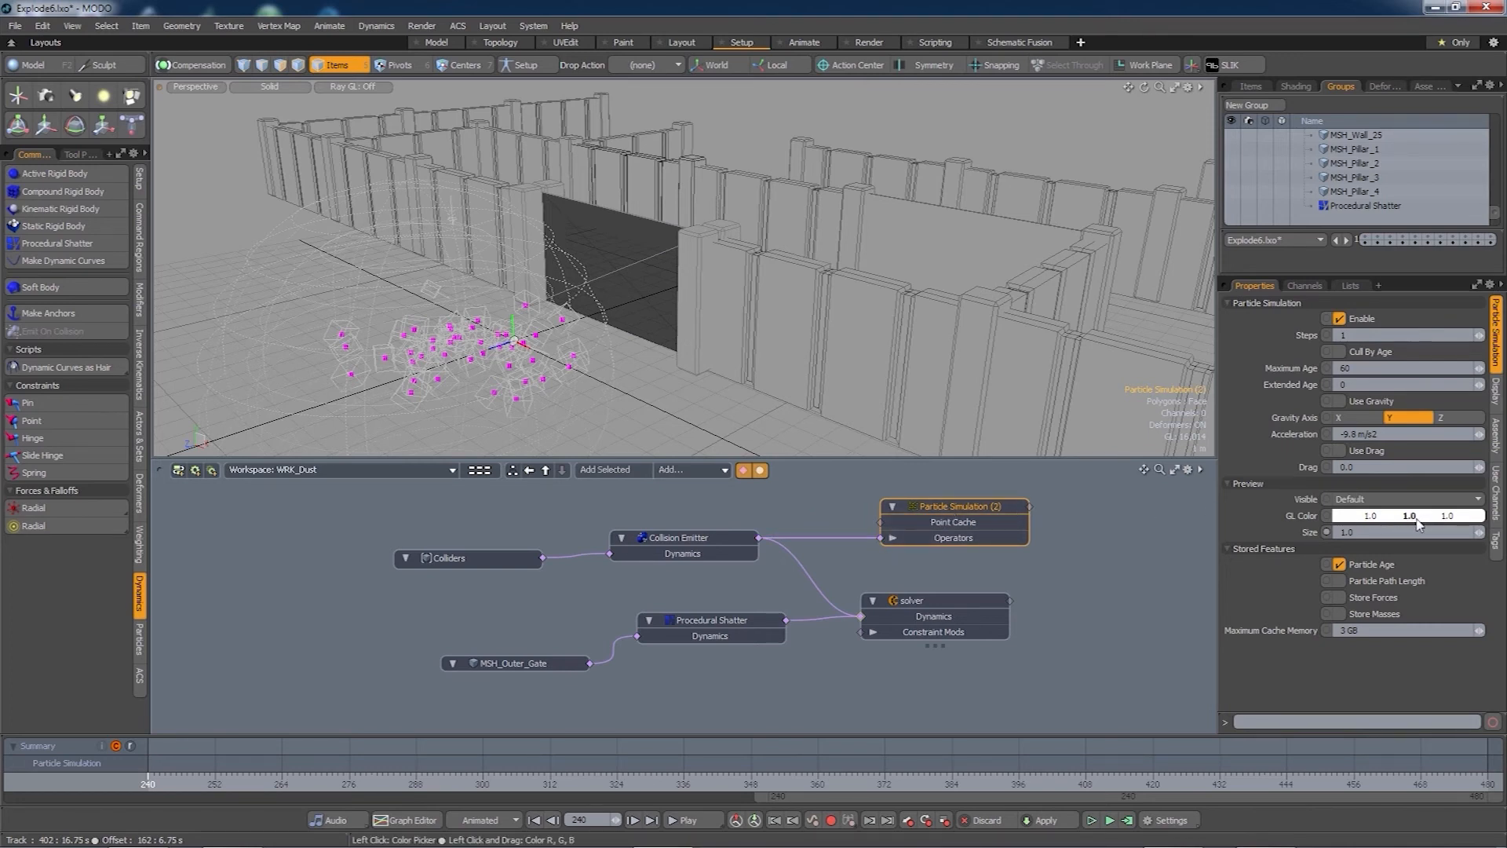
- Set the simulation's preview colour to cyan (0, 1, 1) and size to 3.0
key("shift")
left_click_drag(1428, 523, 1332, 539, "shift")
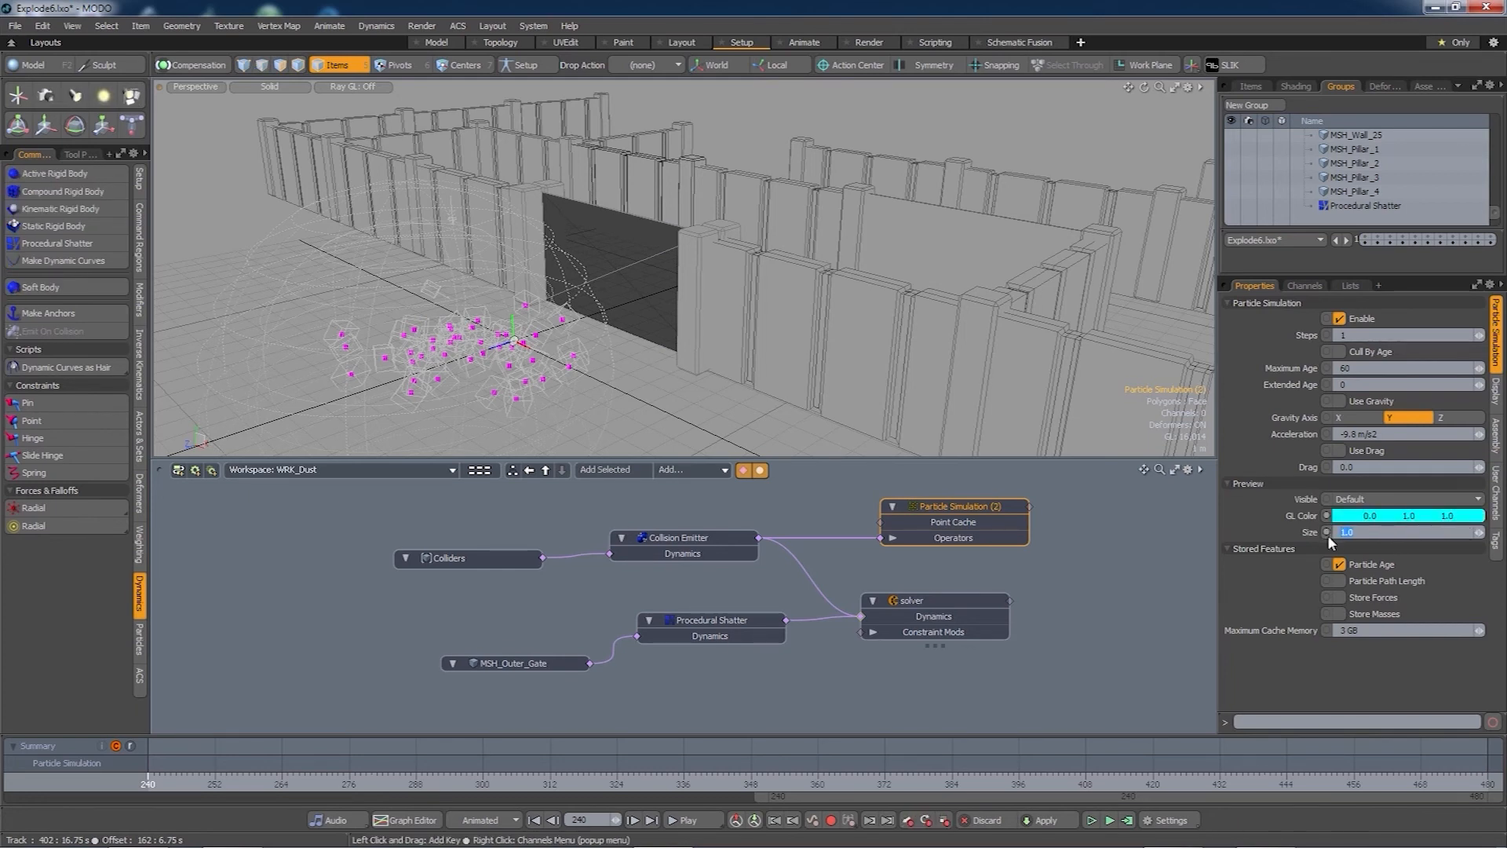
type("3")
key("Tab")
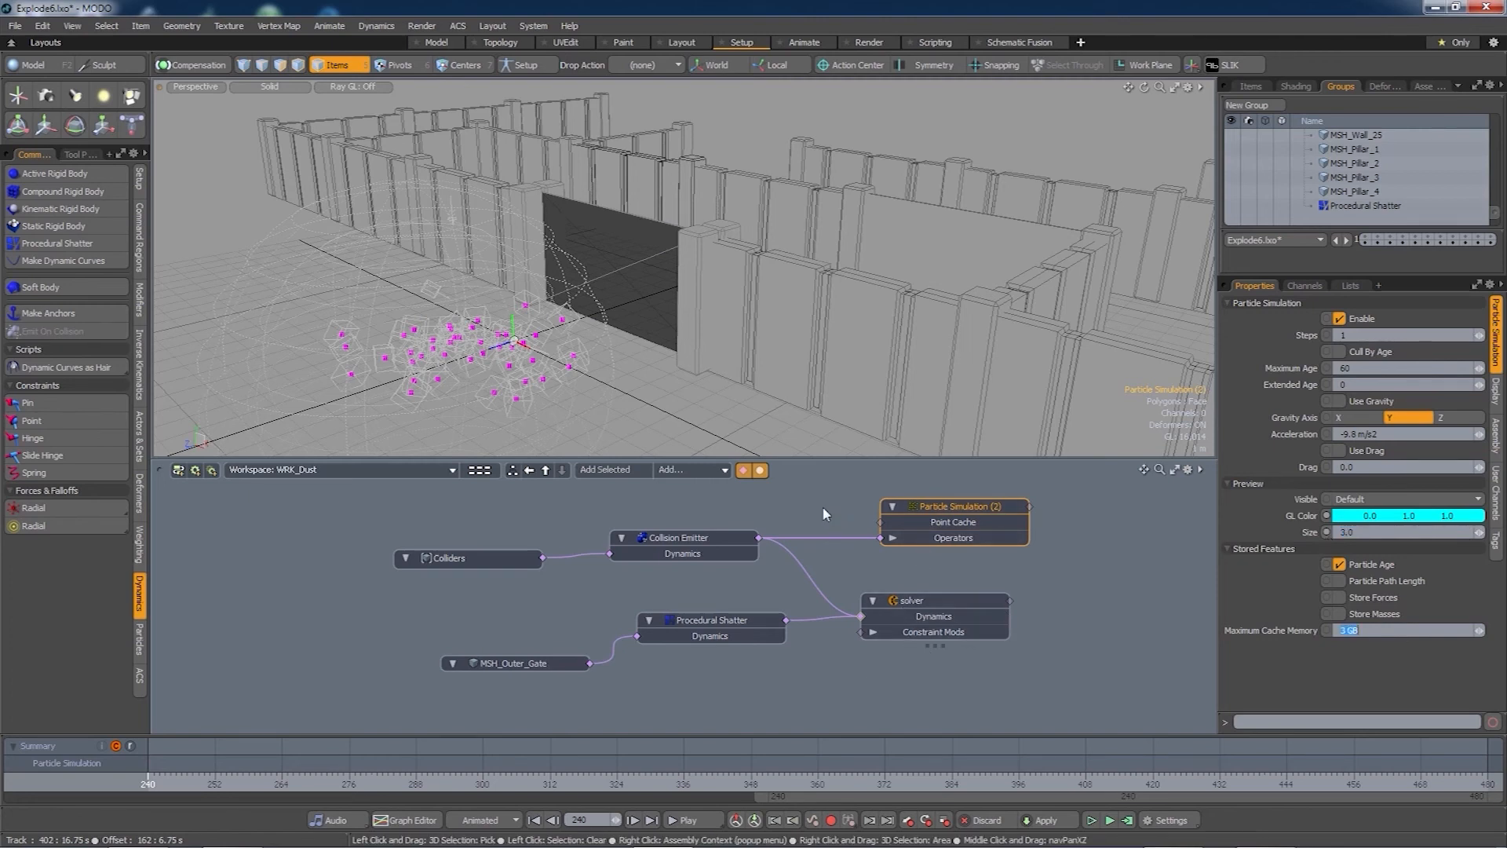
middle_click_drag(822, 505, 808, 518)
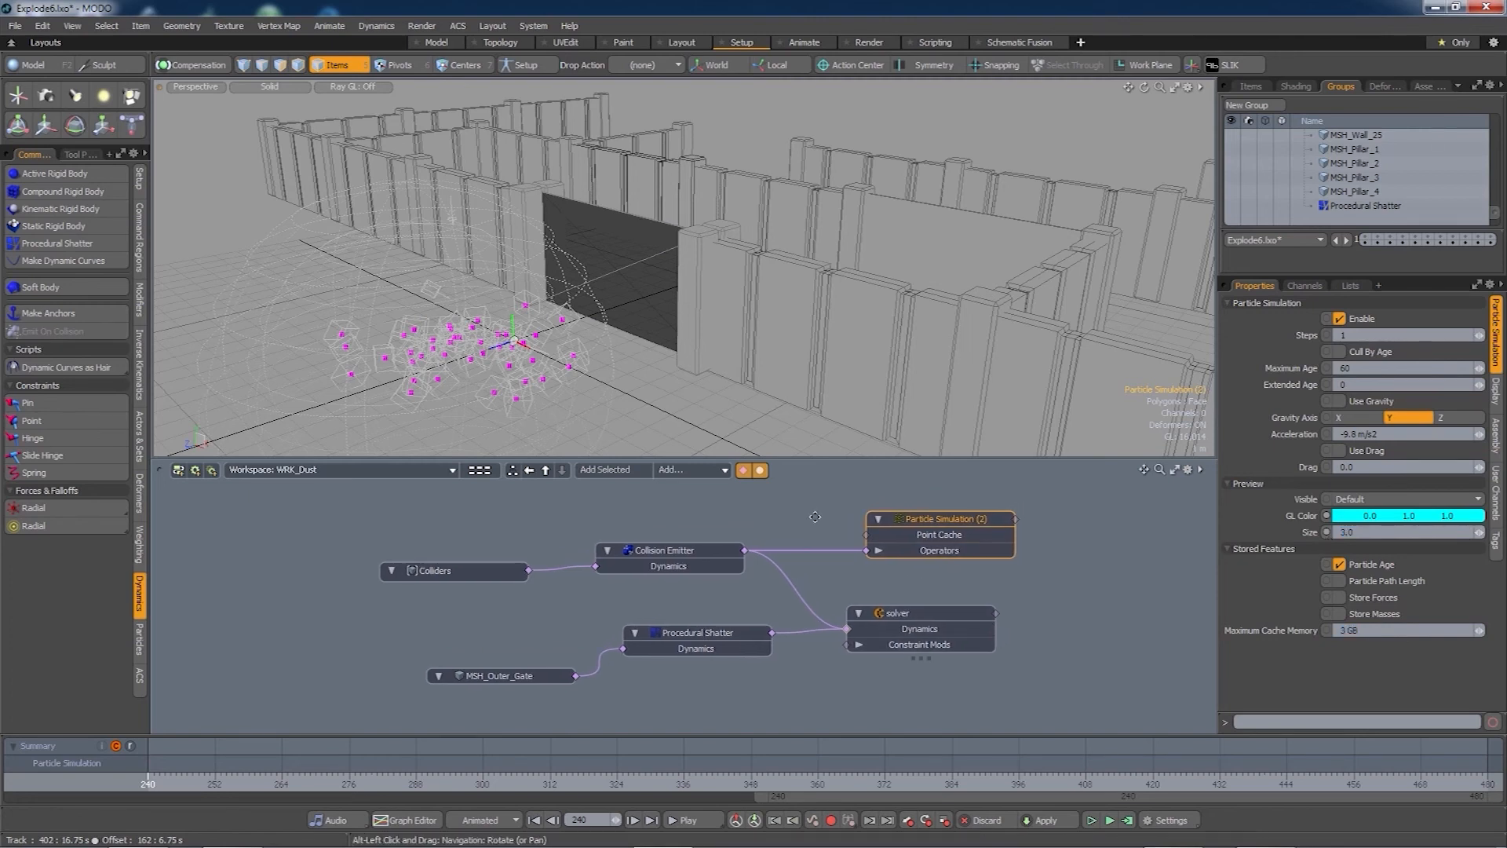
- Compute the dust simulation over frames 0–480 and check the cached particles
left_click(1128, 822)
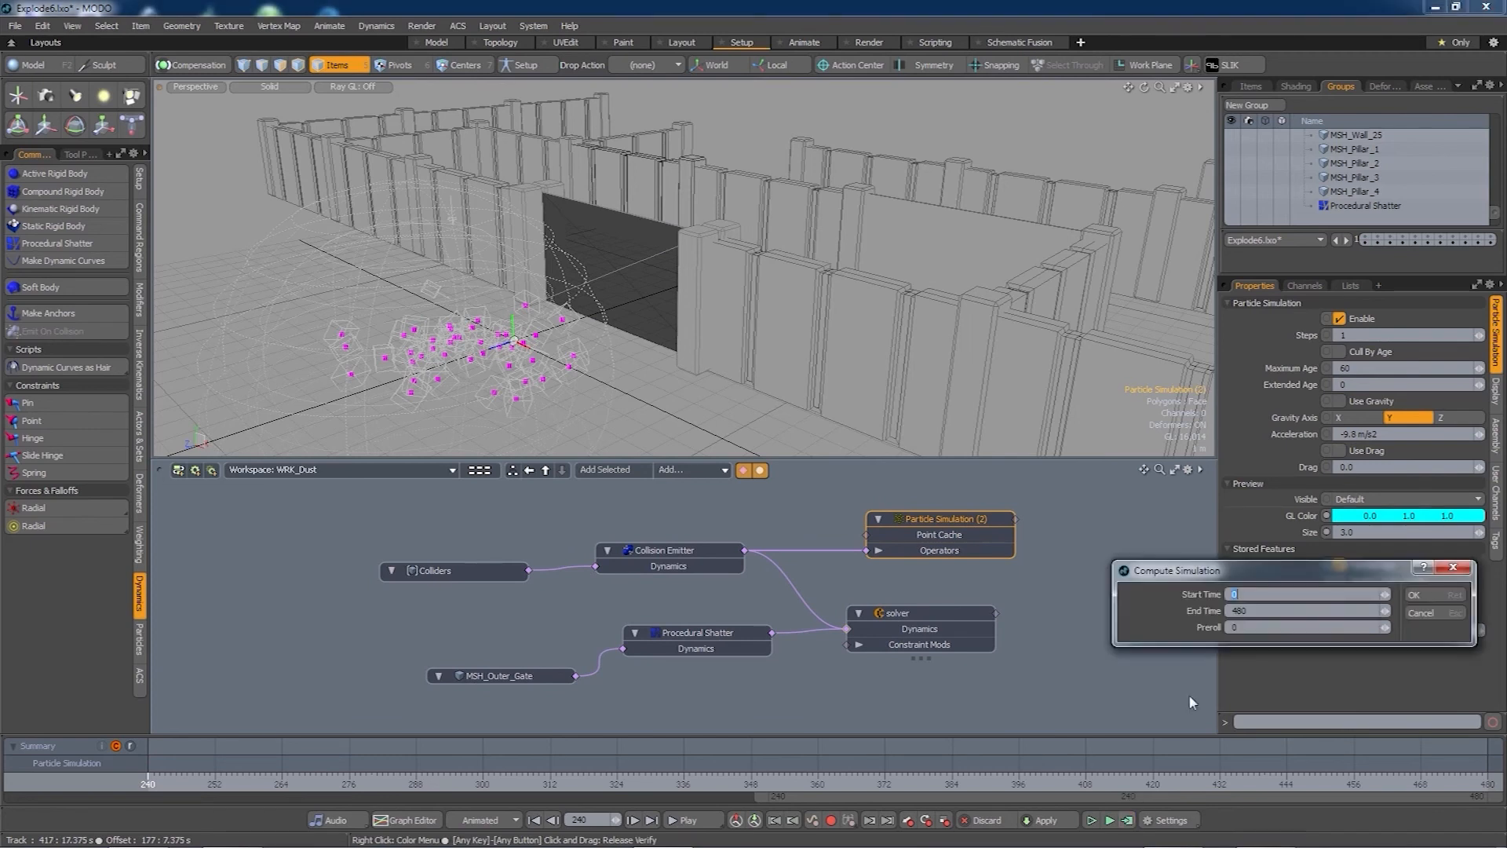
left_click(1421, 594)
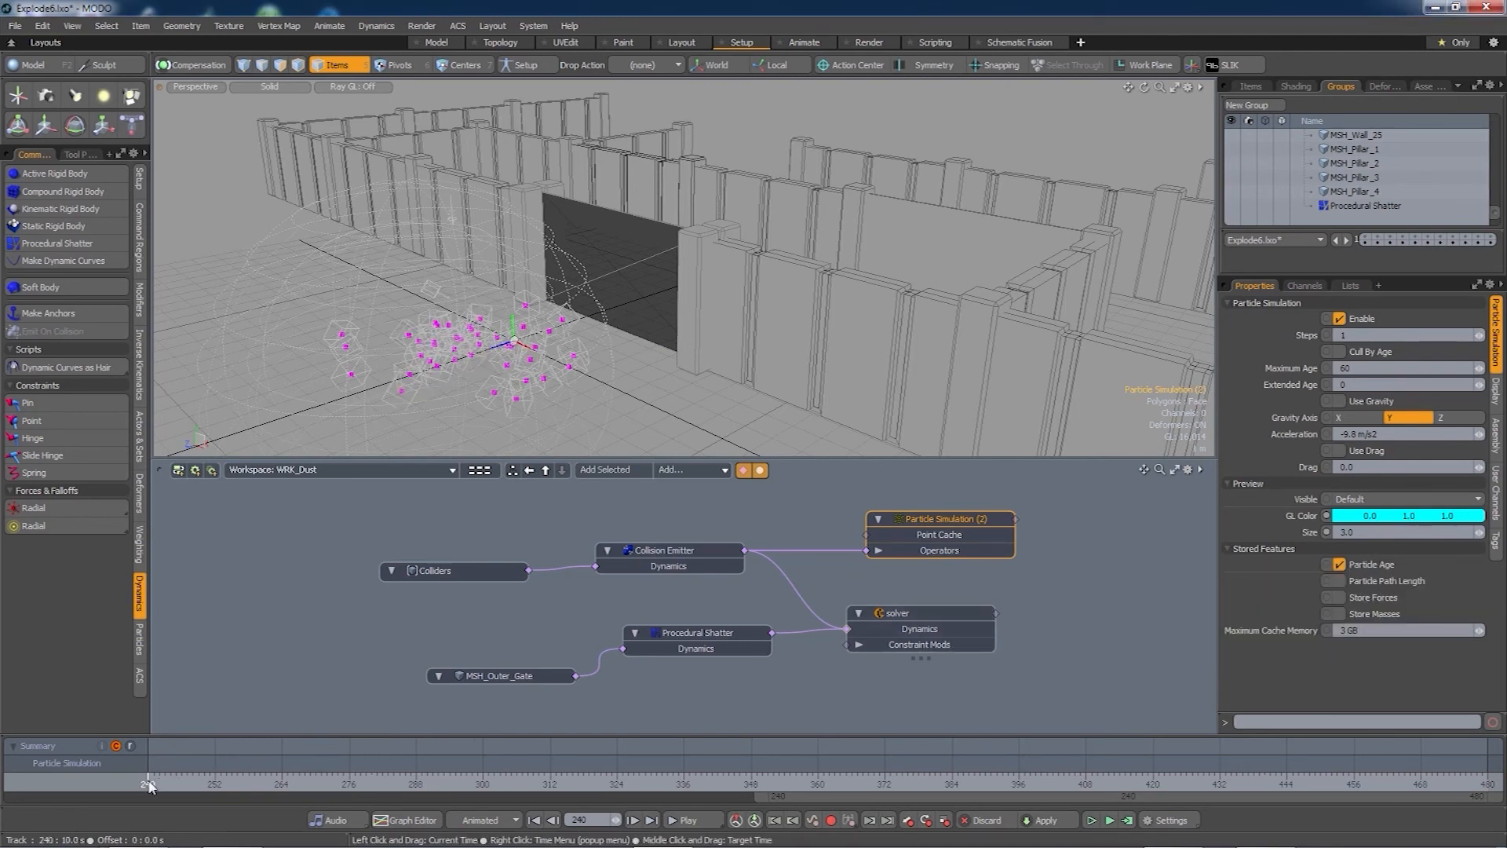
mouse_move(150, 787)
left_mouse_down()
mouse_move(712, 785)
mouse_move(147, 785)
left_mouse_up()
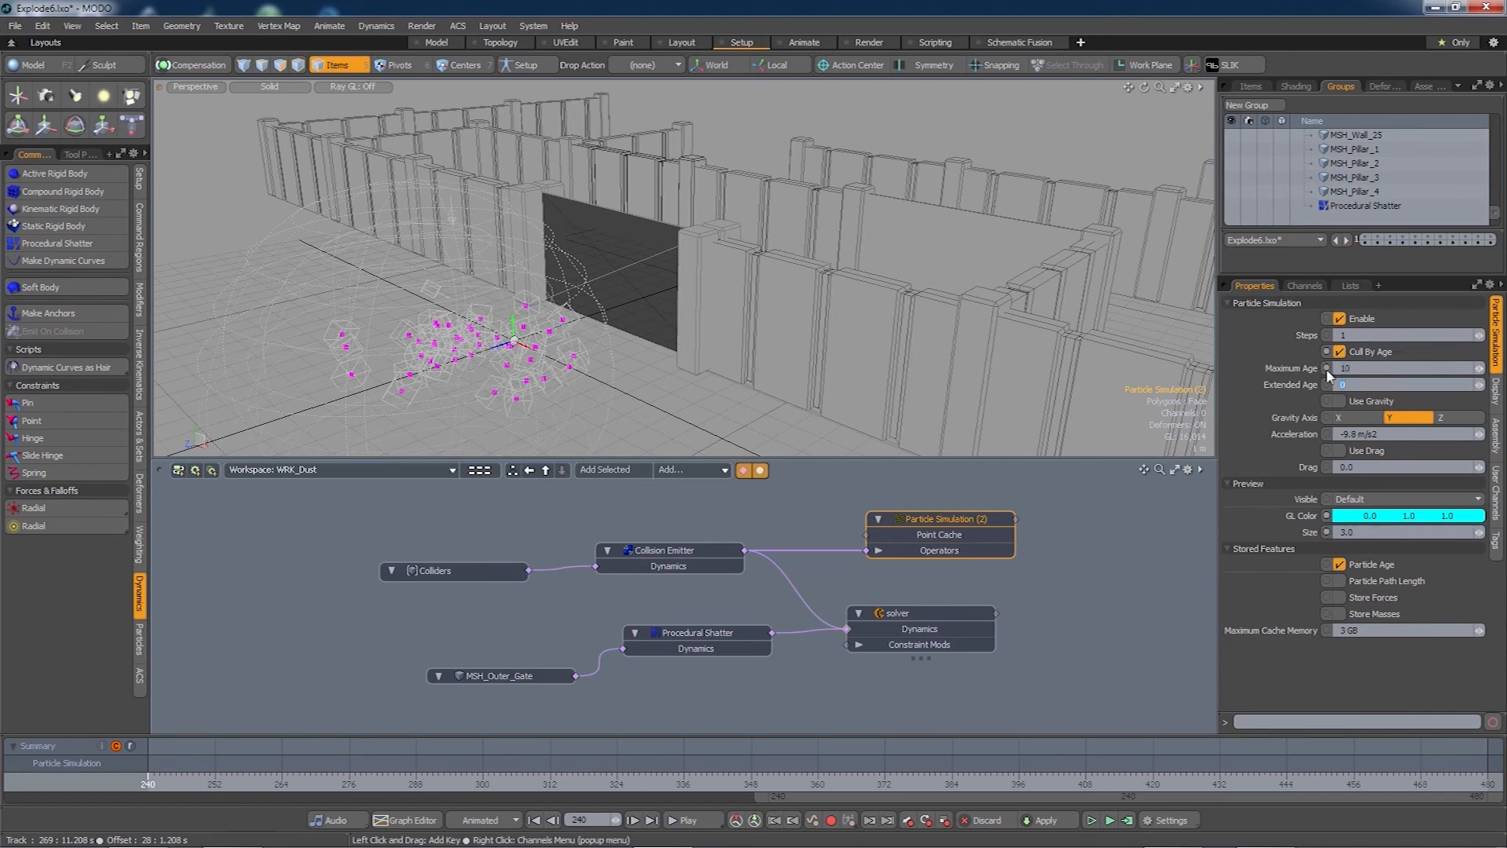
- Recompute with particles culled at Maximum Age 10 and preview the dust bursting from the gate
left_click(1126, 820)
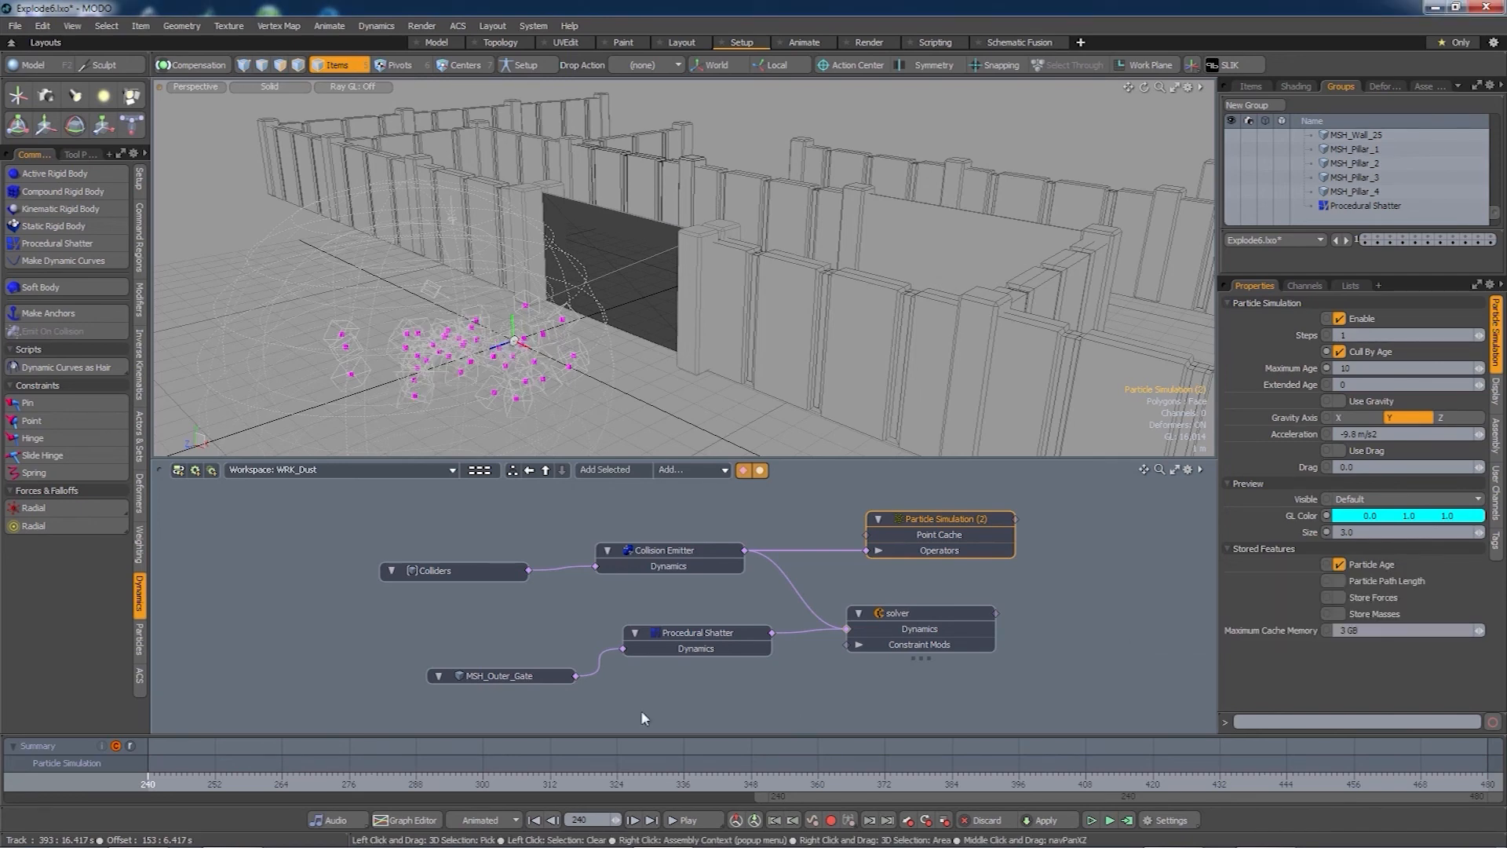
mouse_move(158, 784)
left_mouse_down()
mouse_move(683, 783)
mouse_move(204, 783)
mouse_move(287, 784)
left_mouse_up()
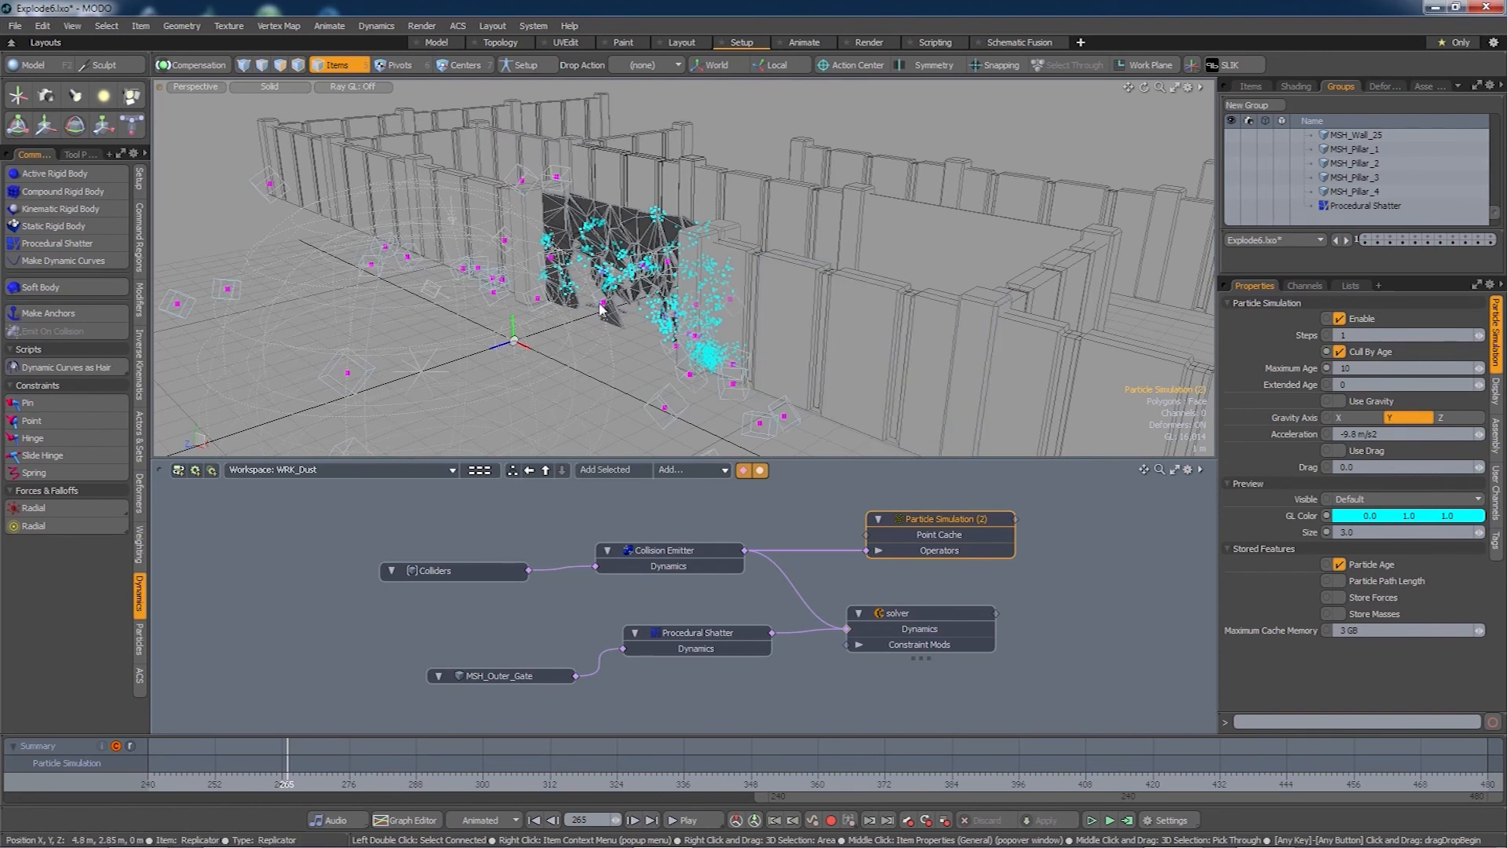
left_click_drag(964, 519, 943, 512)
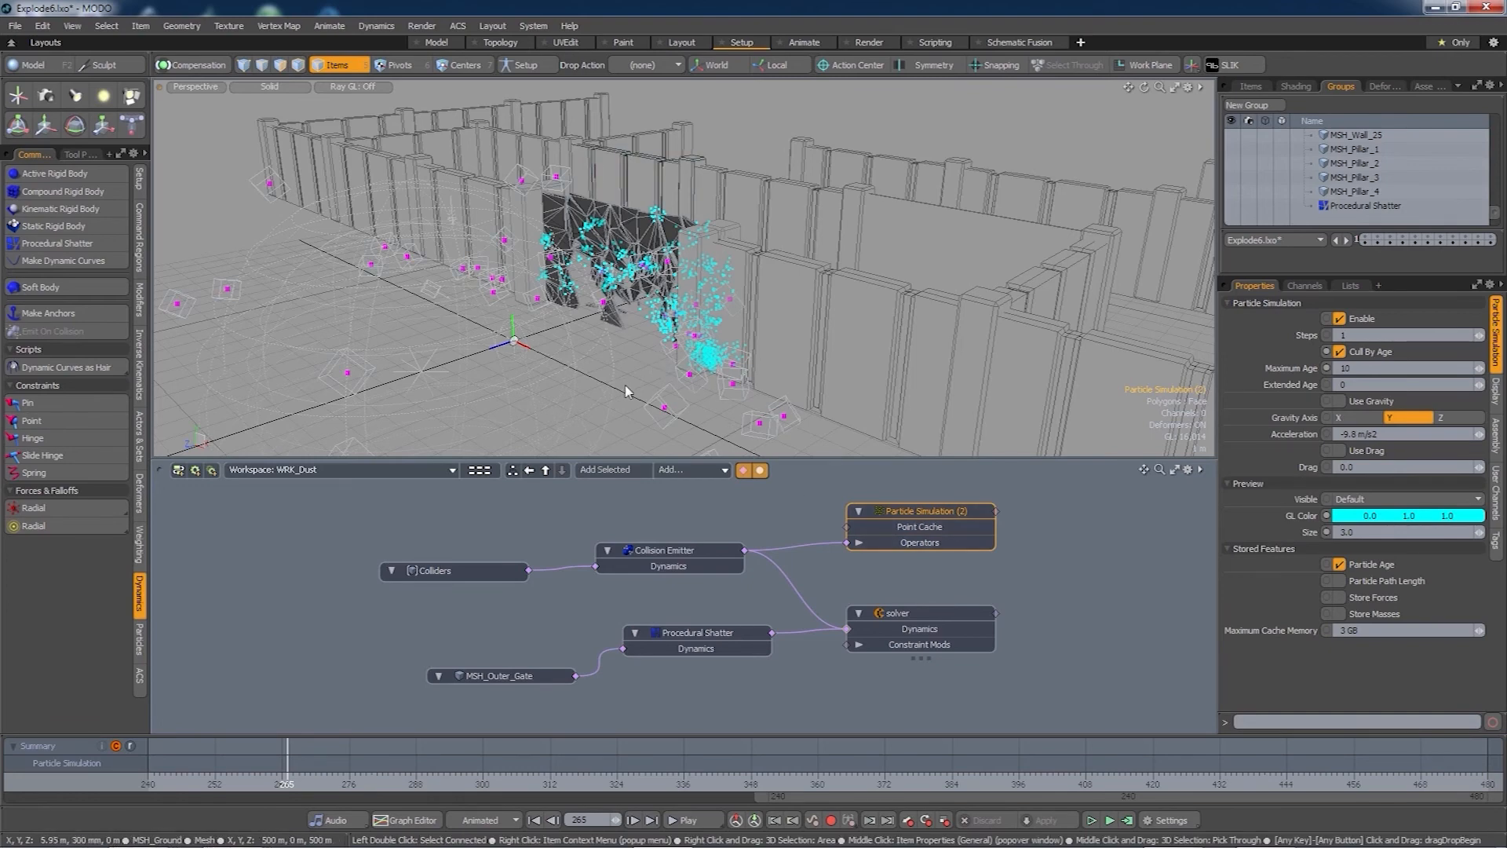
key("F8")
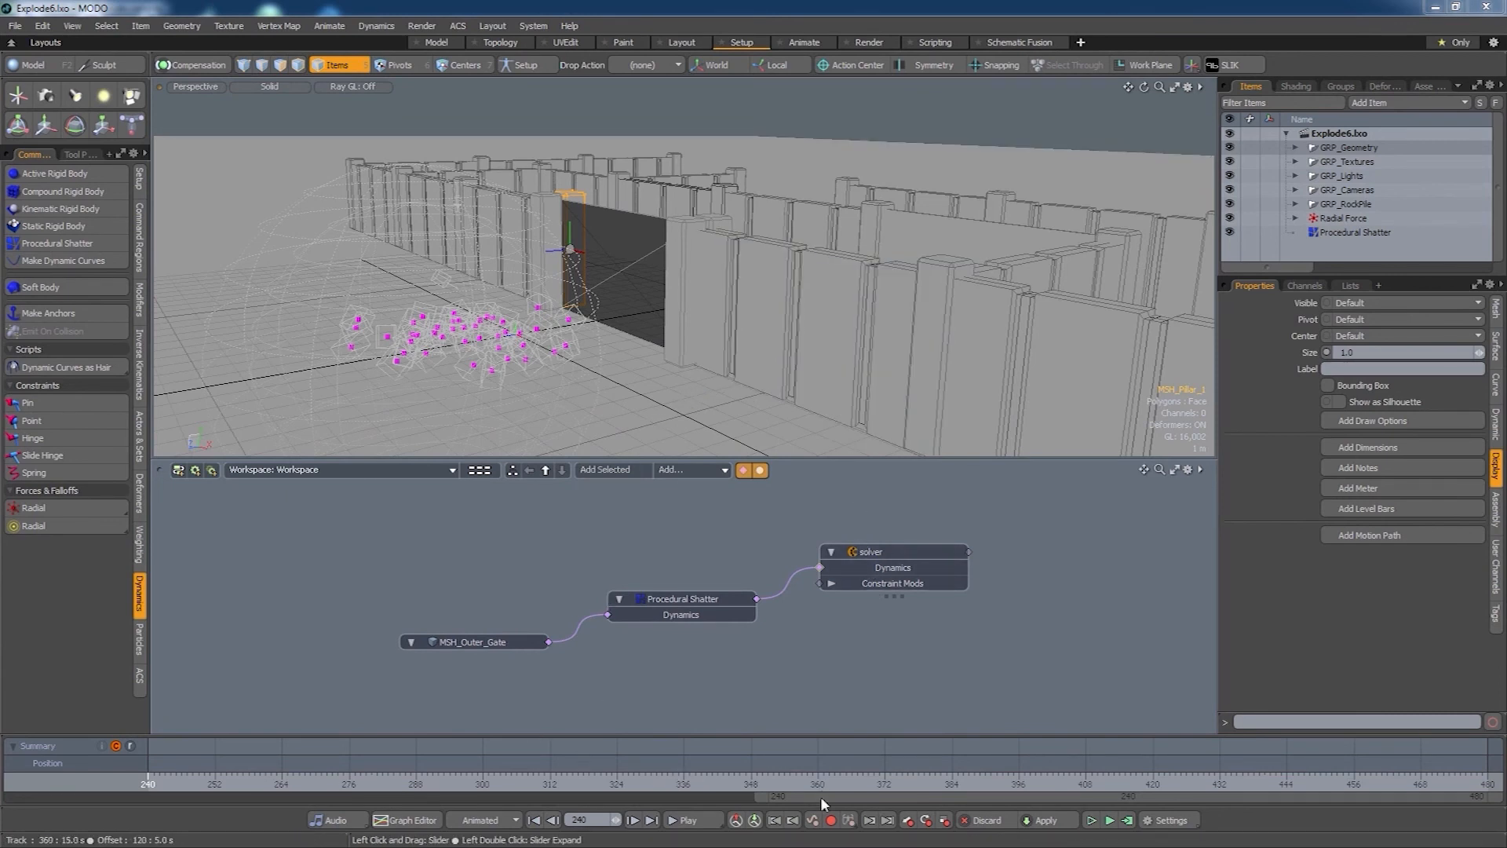
- Scrub the shatter back to frame 240 and orbit the view around the gate
left_click_drag(822, 796, 69, 796)
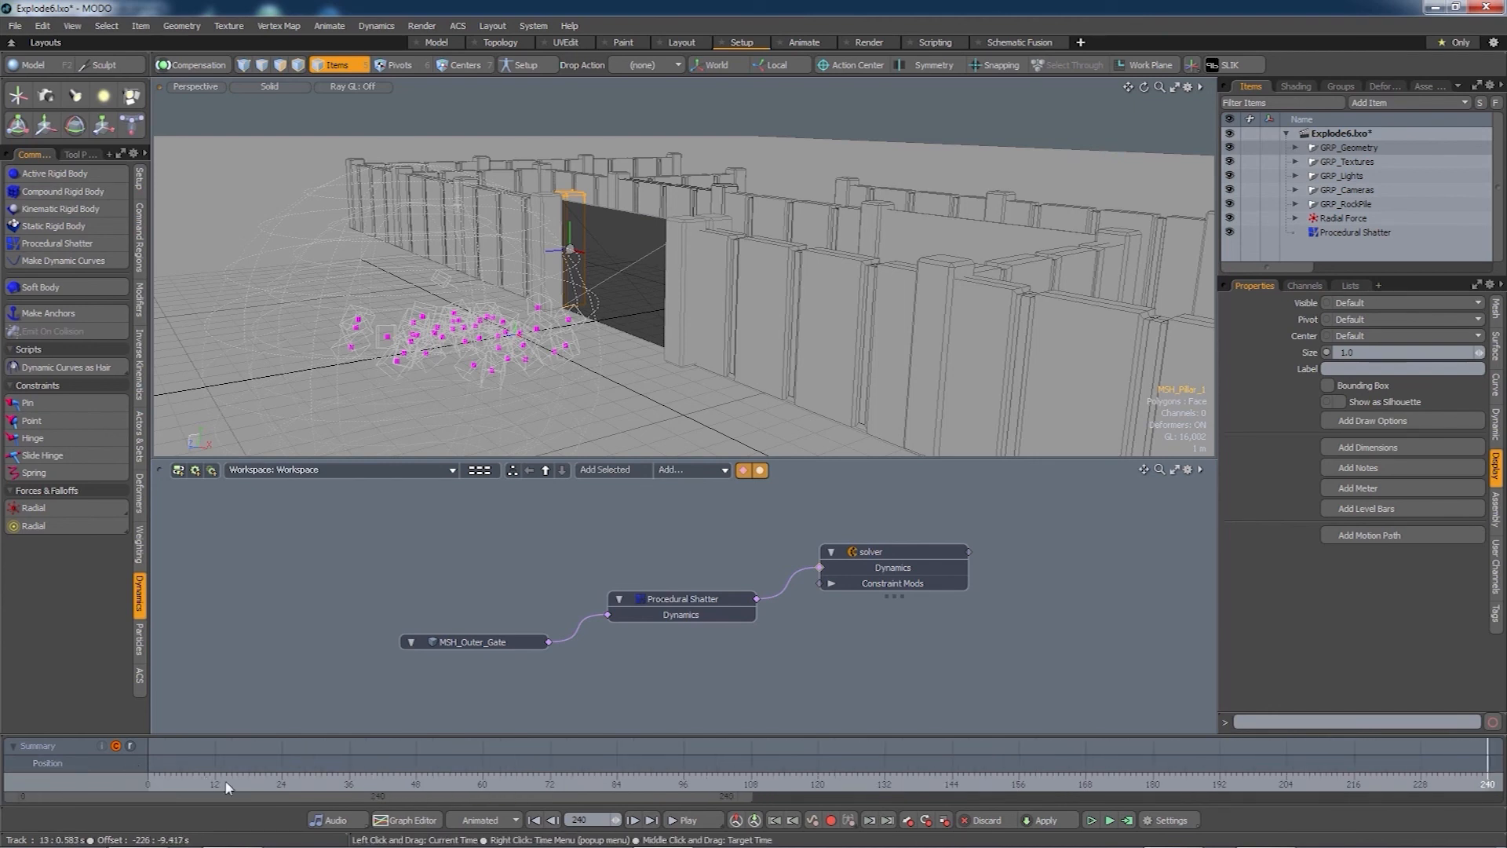
left_click(227, 785)
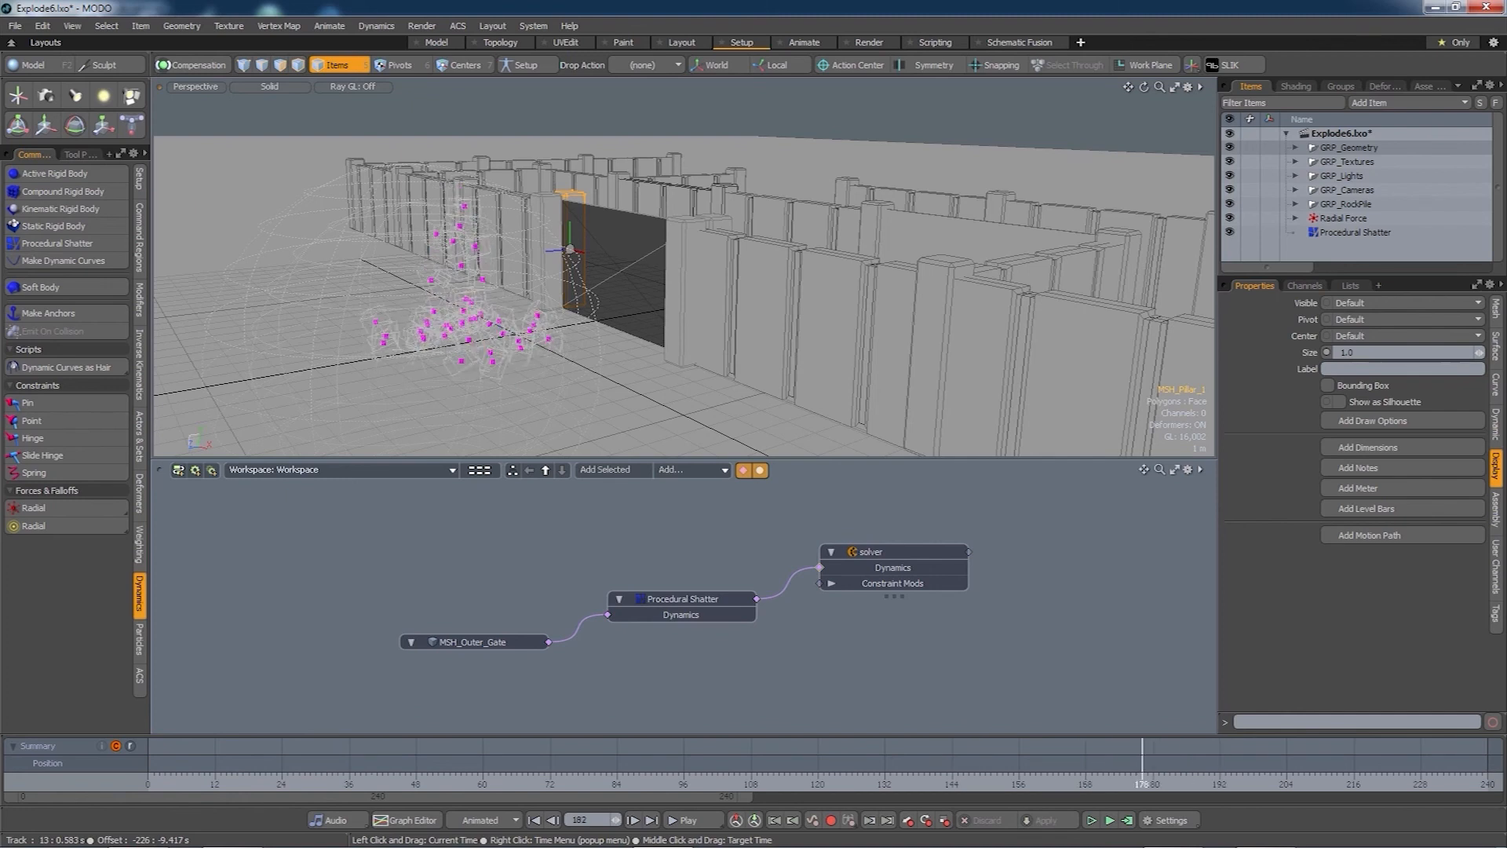
mouse_move(511, 785)
left_mouse_down()
mouse_move(143, 785)
mouse_move(1243, 785)
mouse_move(399, 796)
mouse_move(1137, 796)
left_mouse_up()
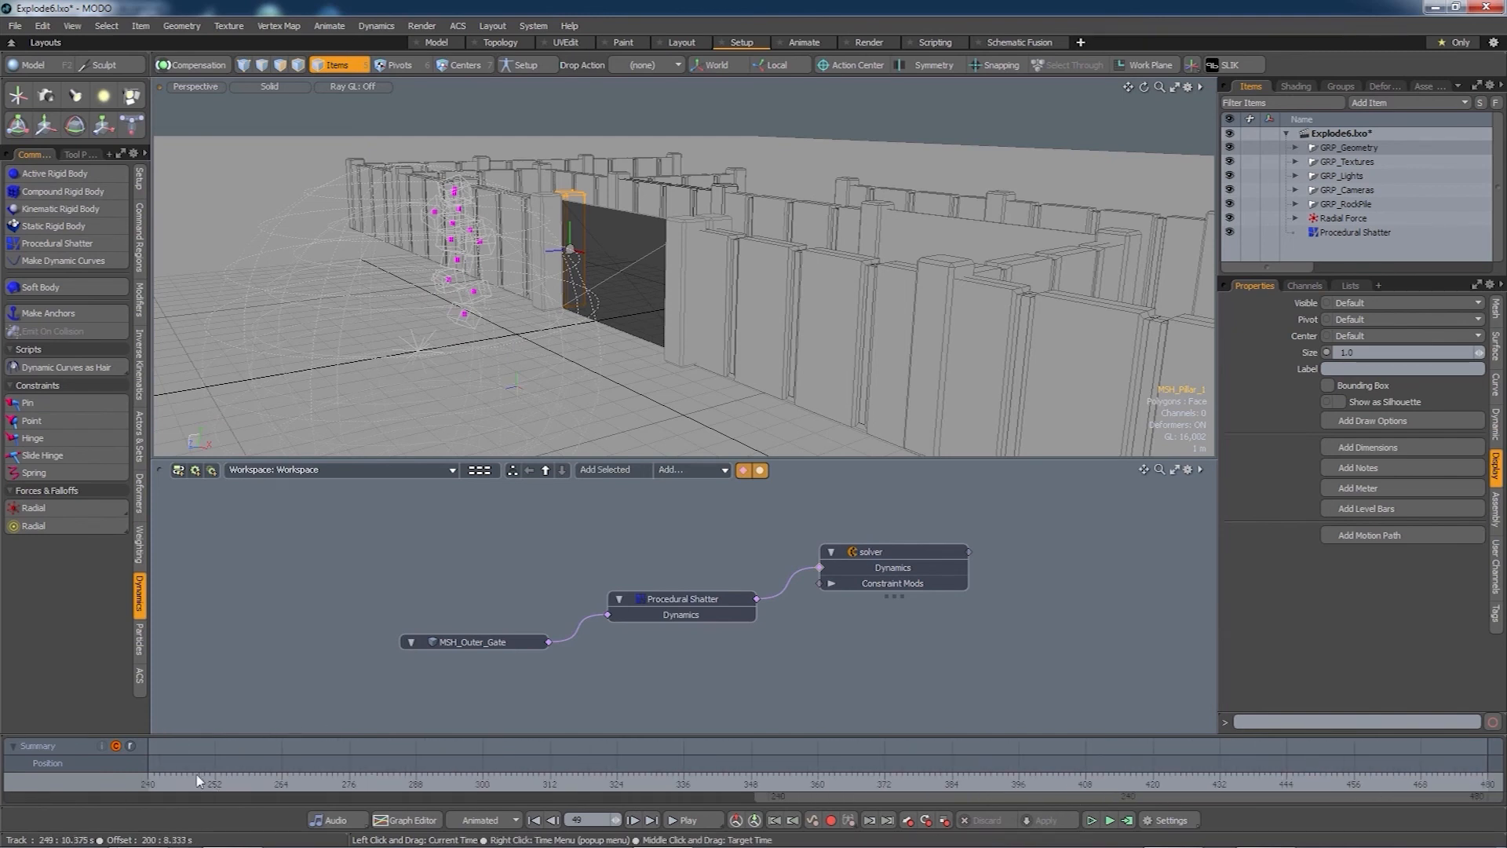
left_click_drag(198, 784, 147, 783)
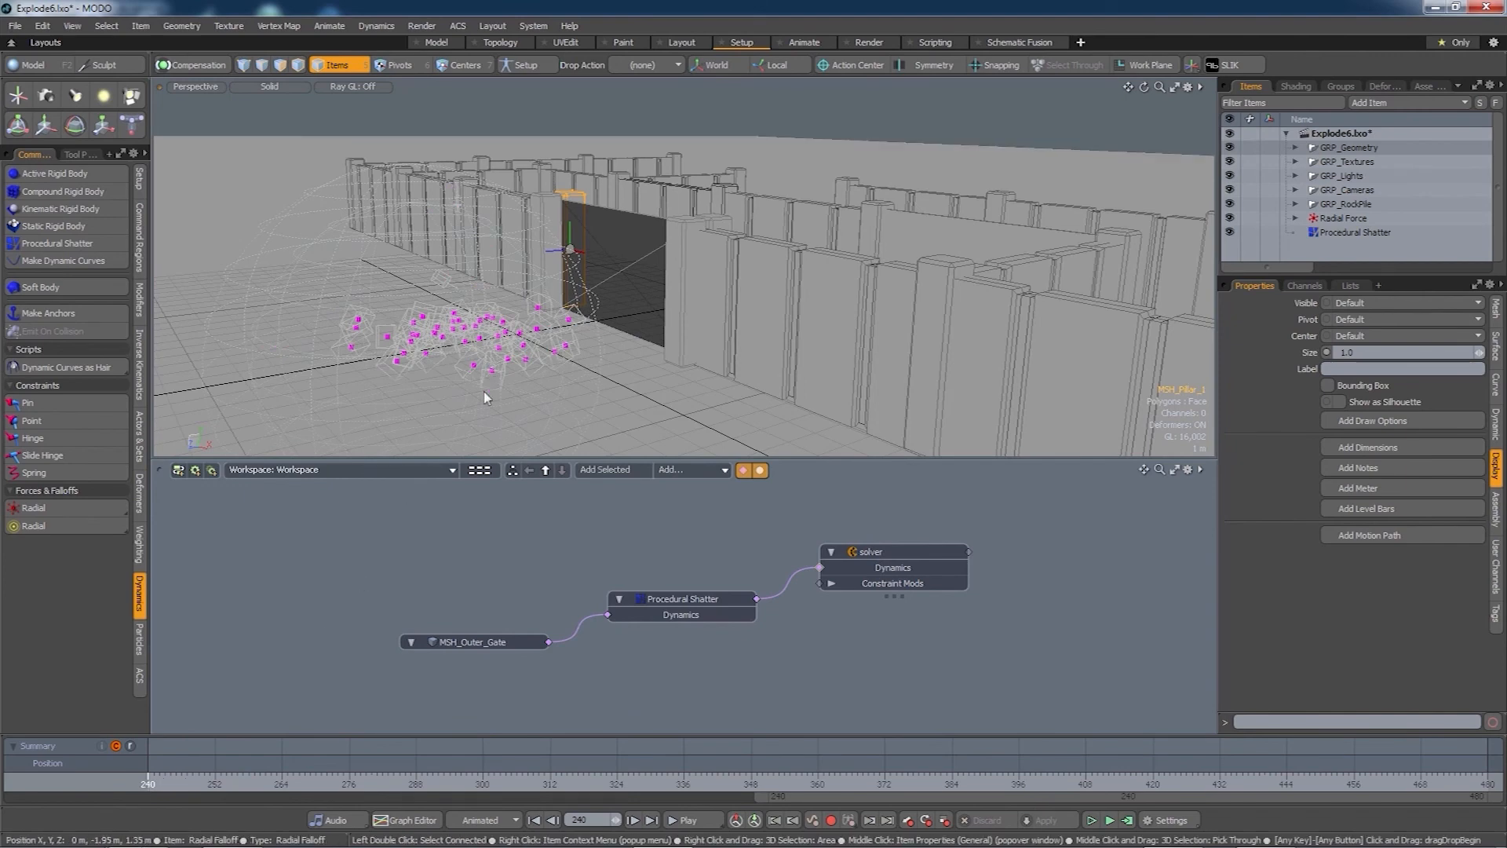
key("alt")
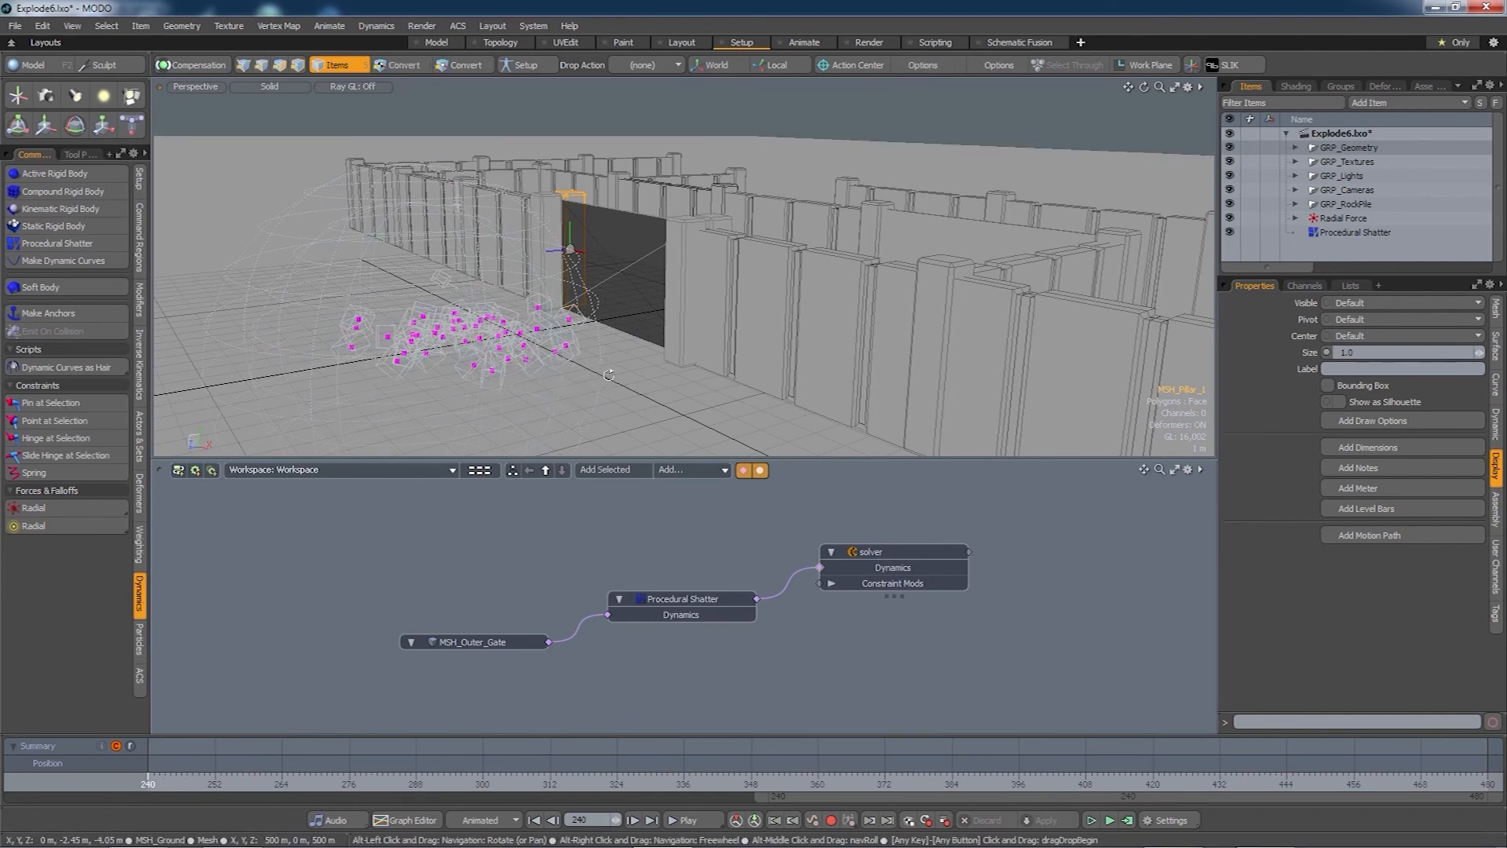
left_click_drag(595, 385, 549, 374, "alt")
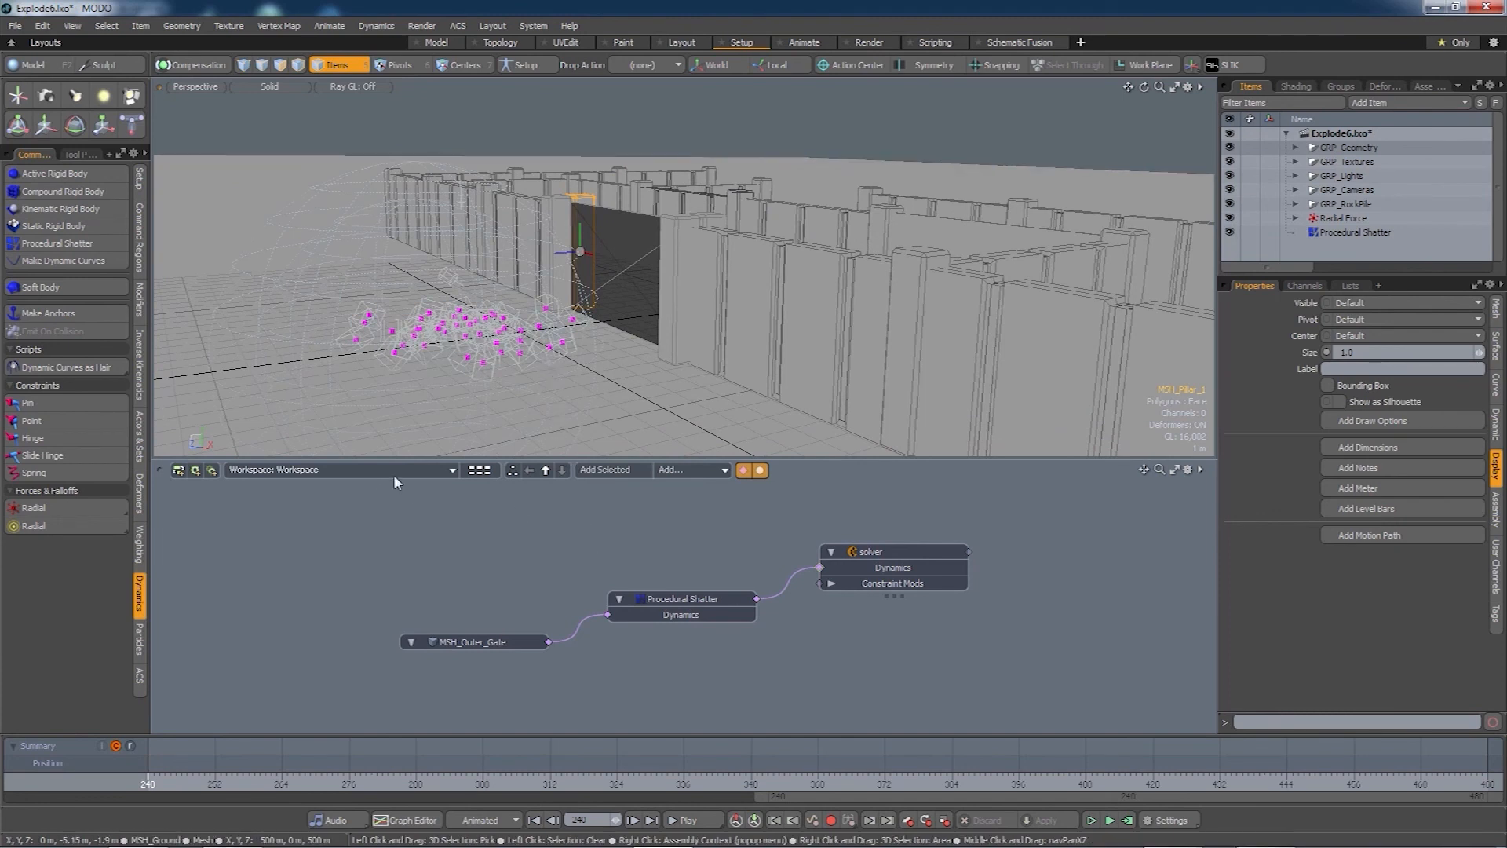
- Switch to the WRK_RockPile workspace and select its Particle Simulation node
left_click(443, 470)
mouse_move(448, 472)
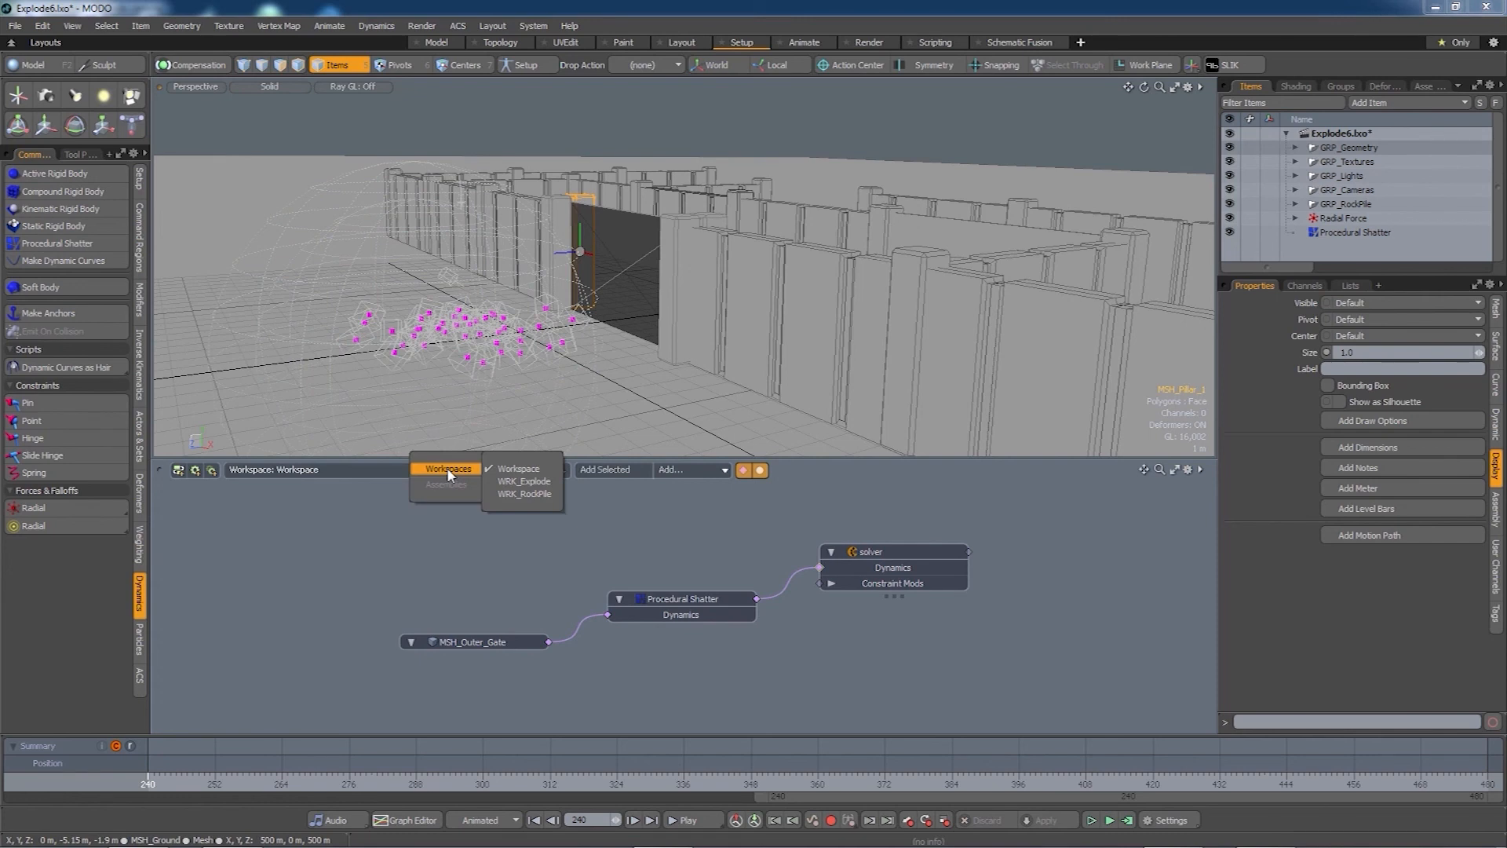
left_click(524, 493)
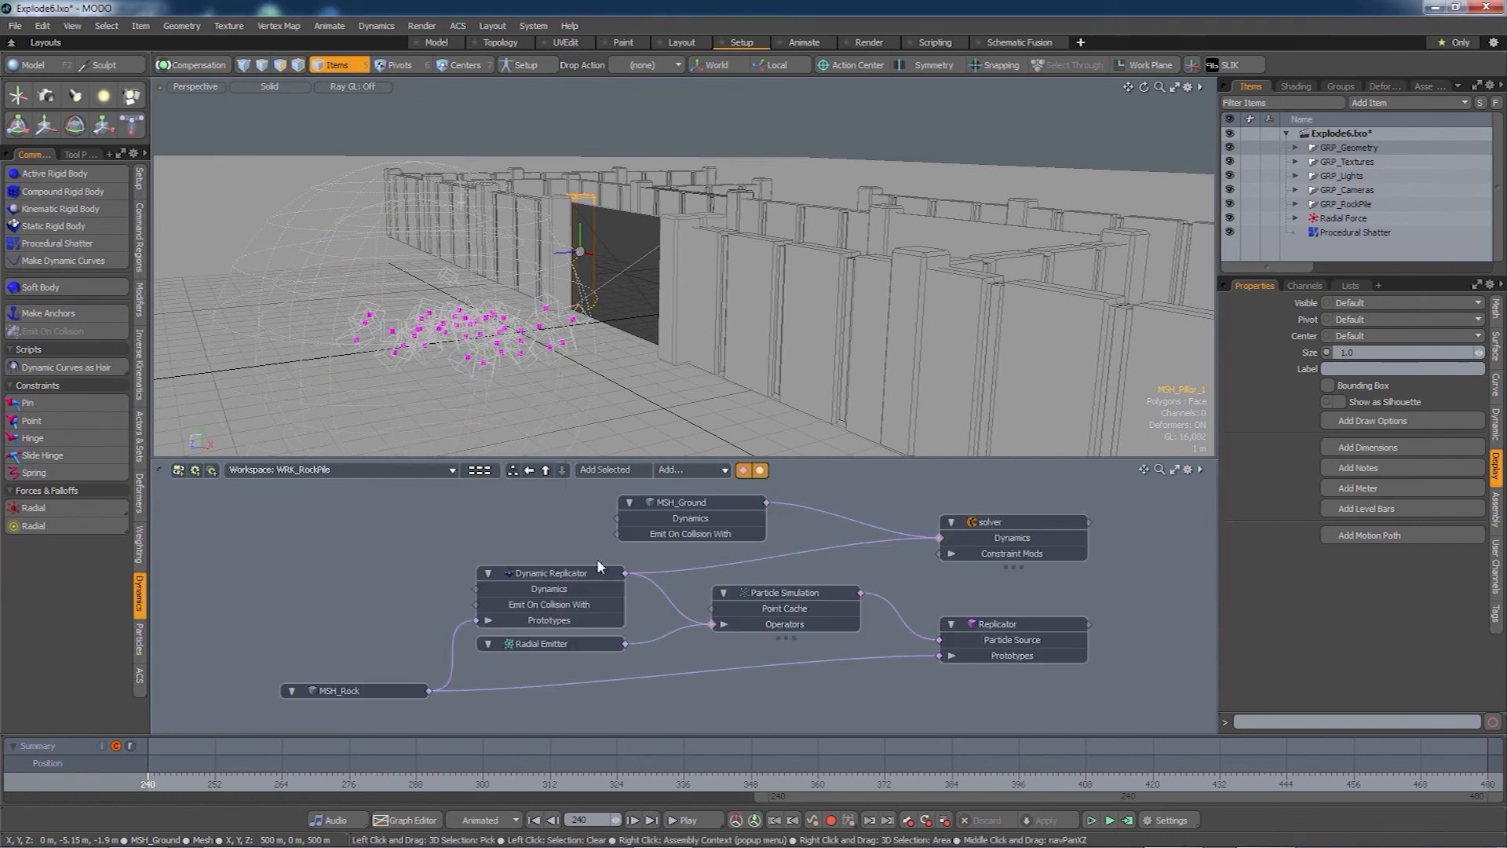
left_click(777, 594)
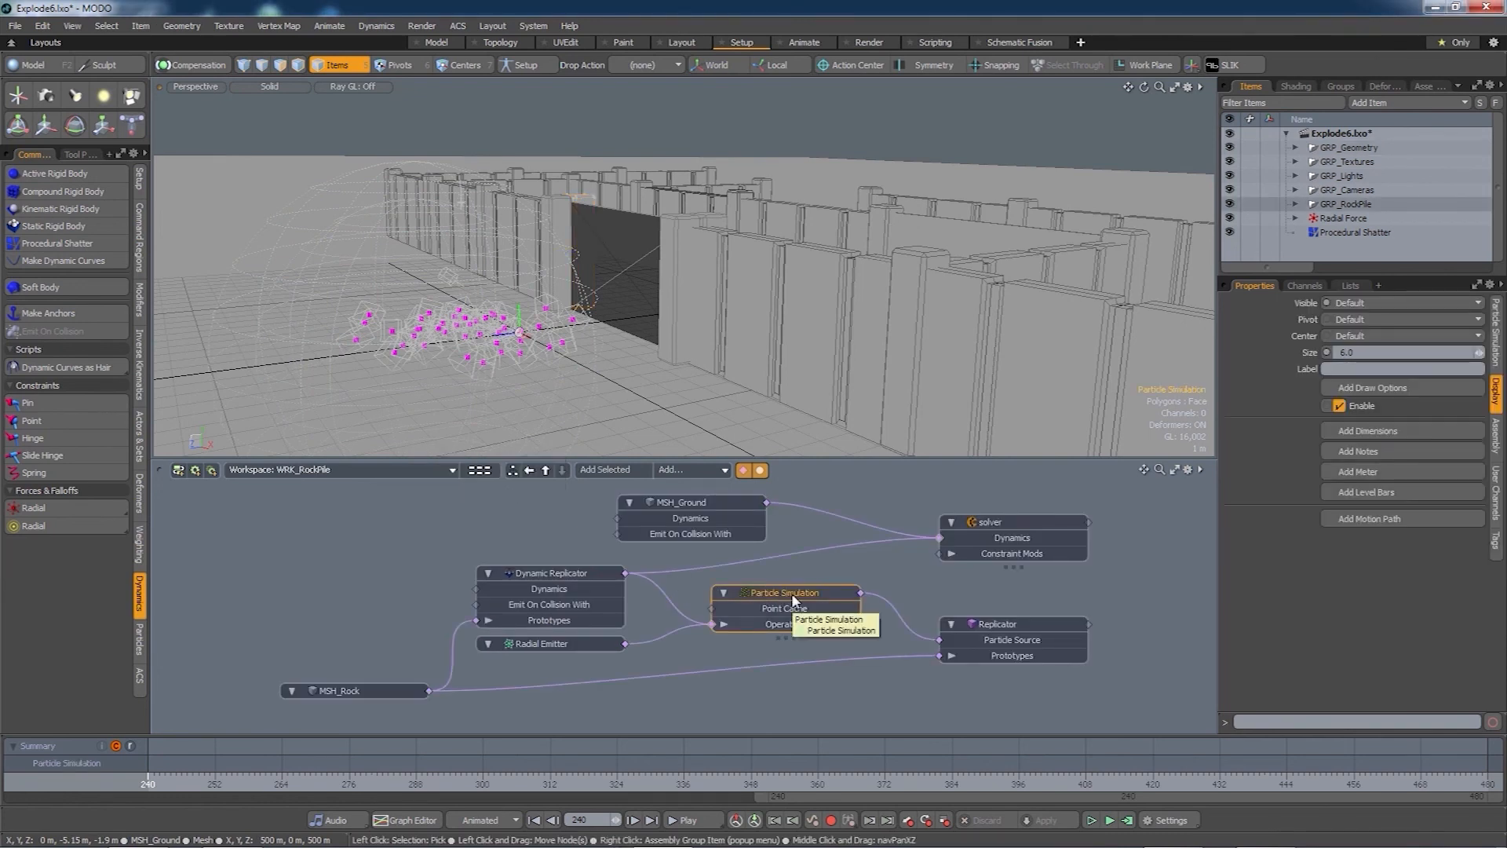
- Convert the rock pile particle cache to a Point Cloud with Dynamics > Convert Particle Cache > Particles to Cloud
left_click(376, 26)
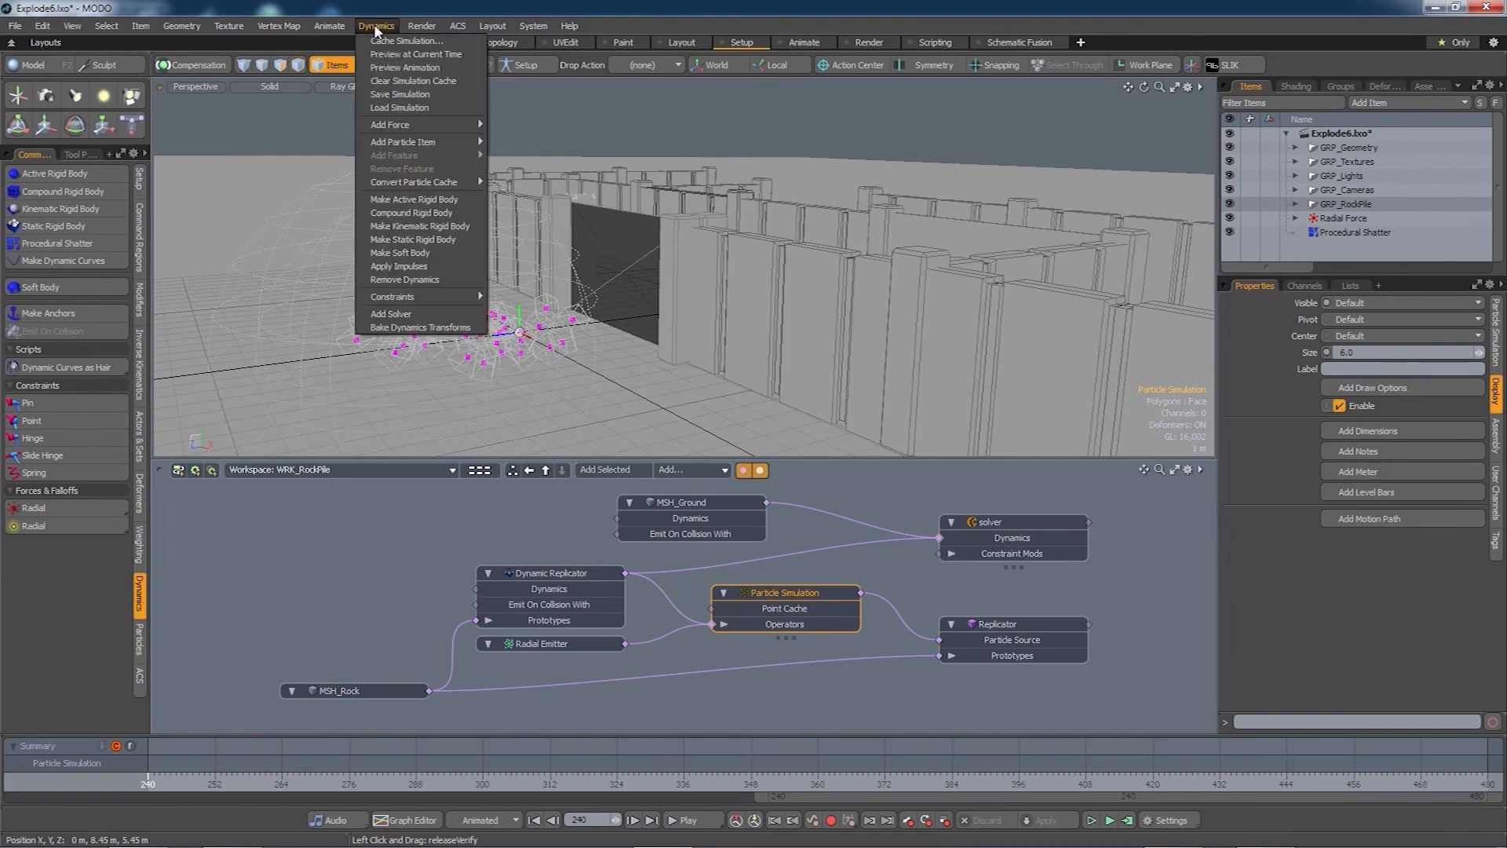
mouse_move(437, 184)
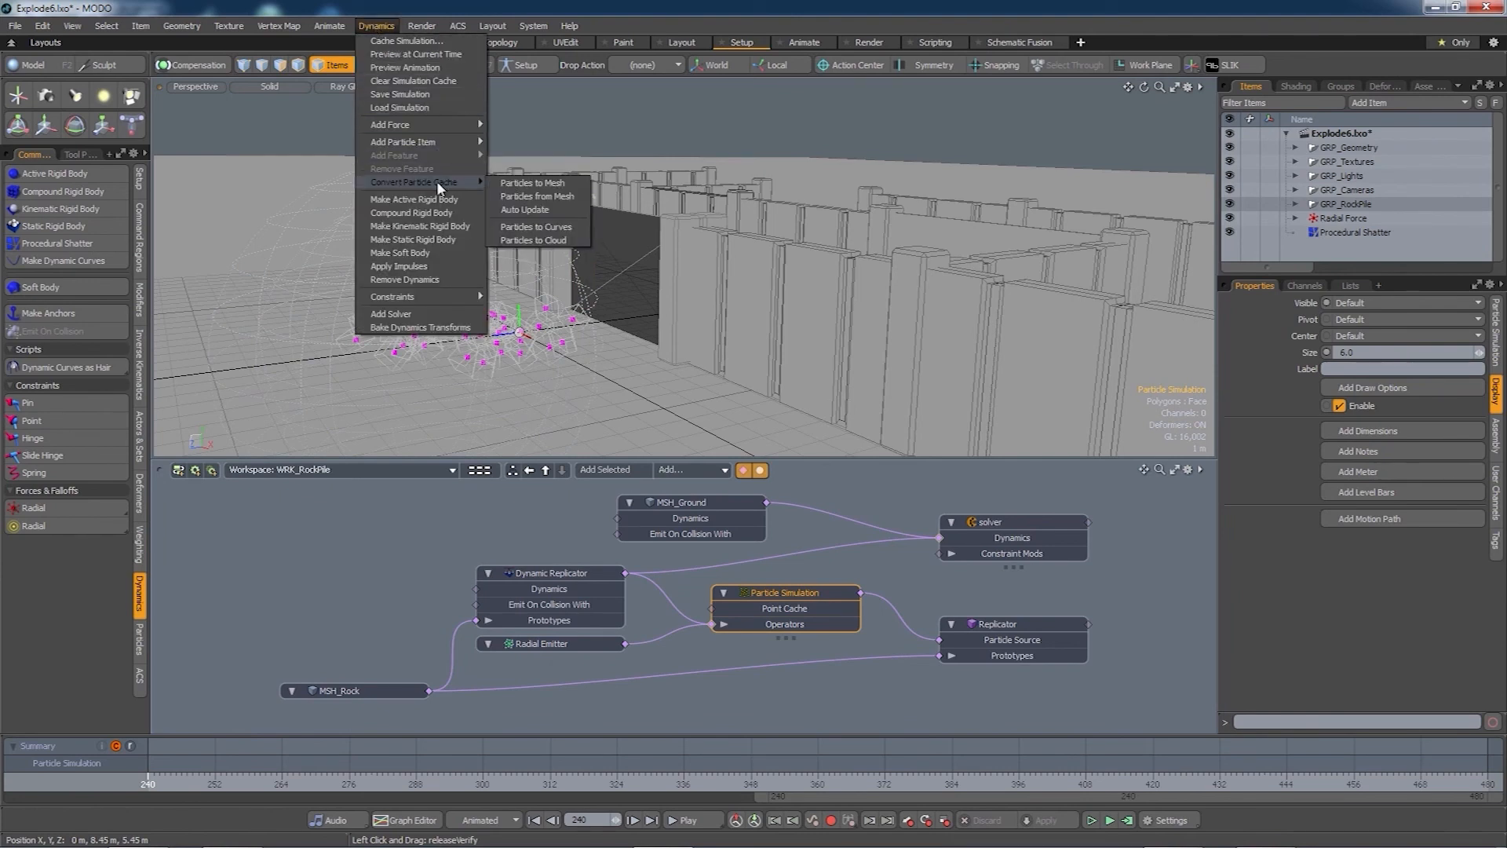
left_click(541, 243)
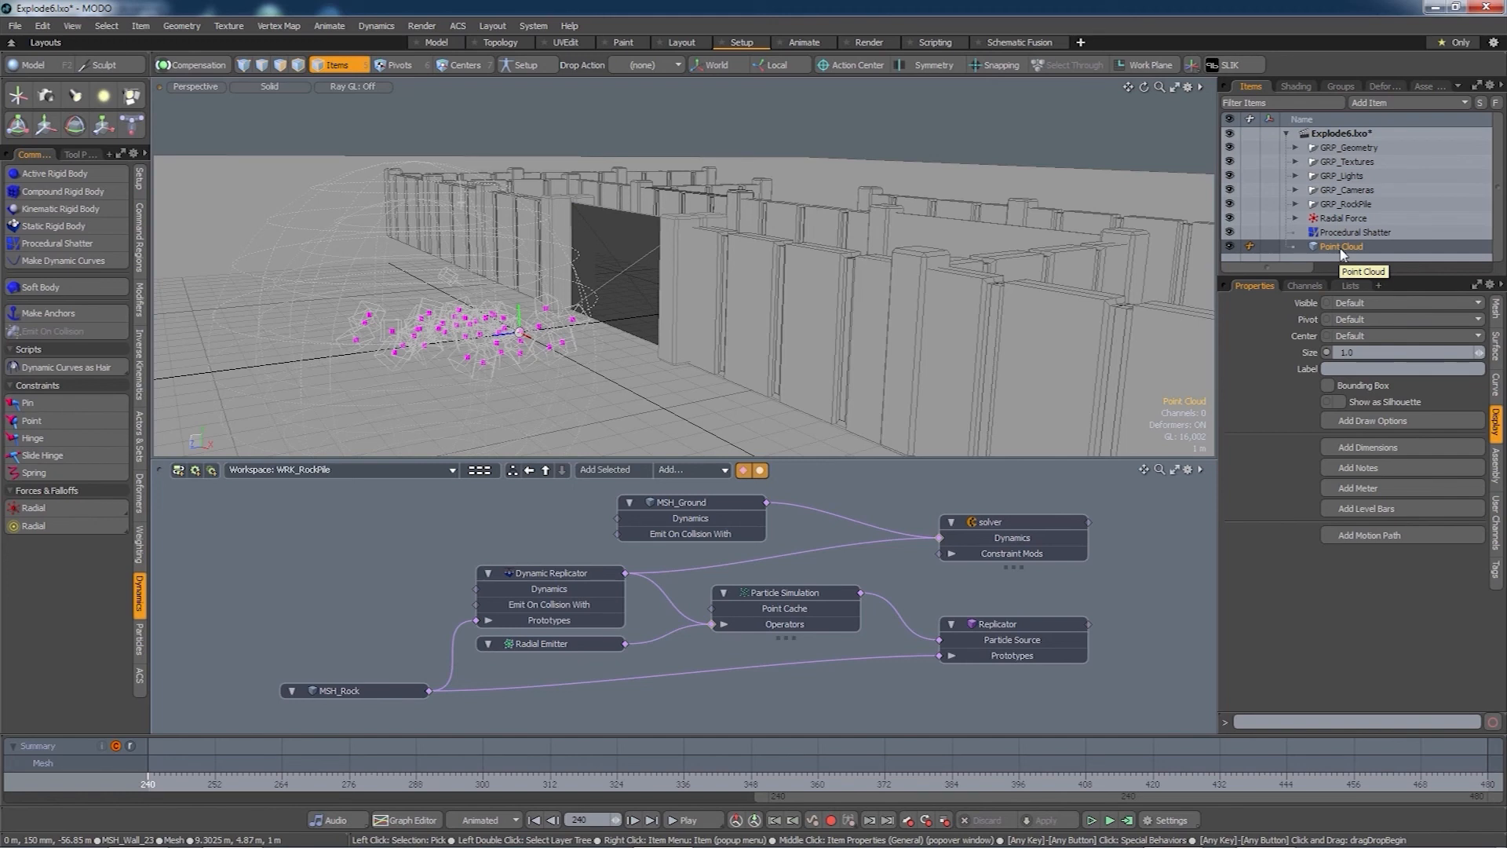
- Add the new Point Cloud and a second Replicator, Replicator (2), to the graph
left_click_drag(1342, 252, 1147, 380)
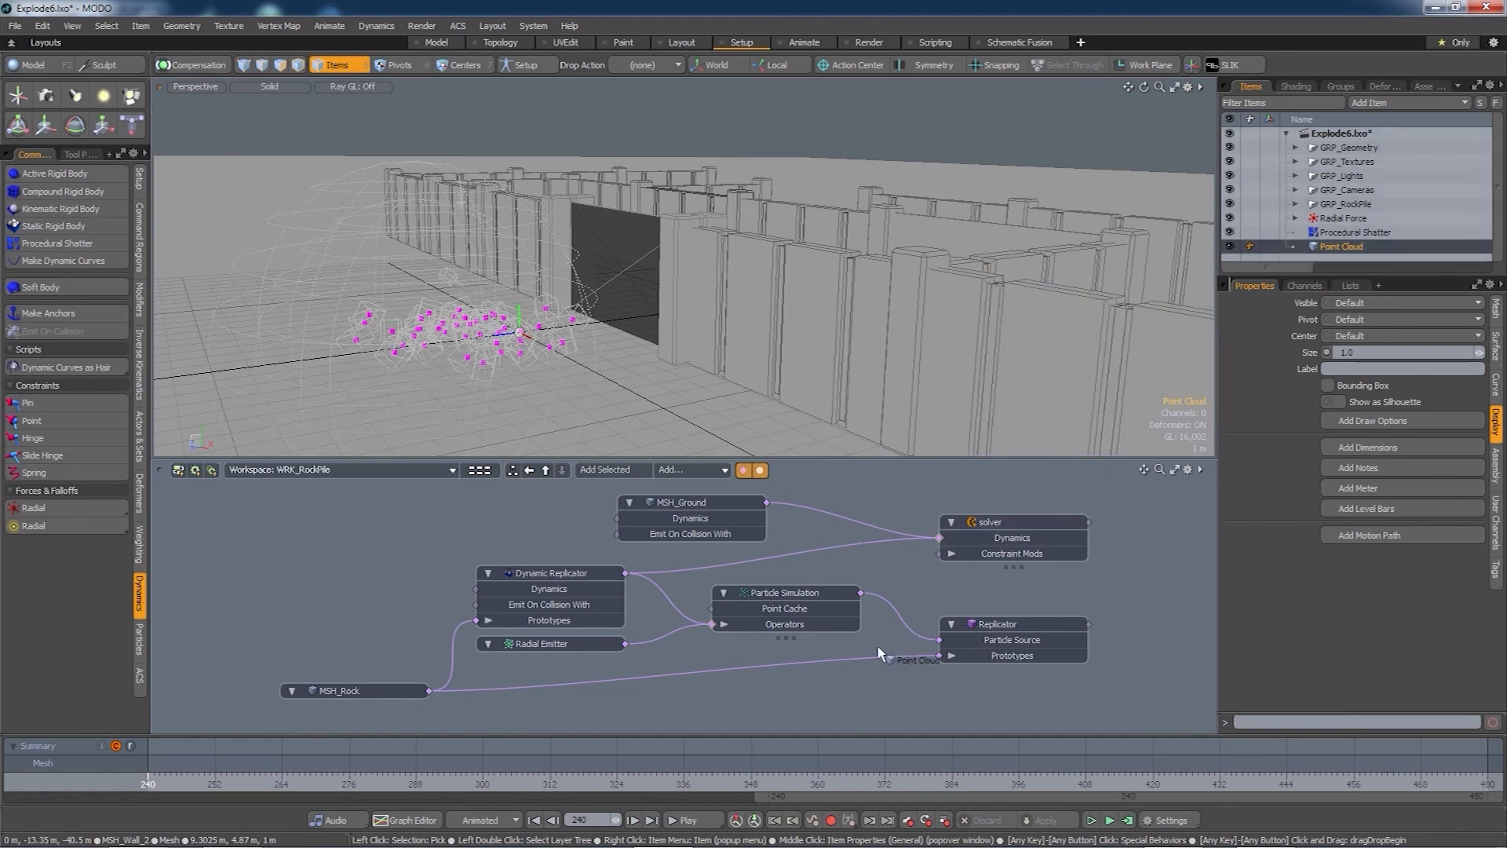
left_click_drag(816, 704, 704, 698)
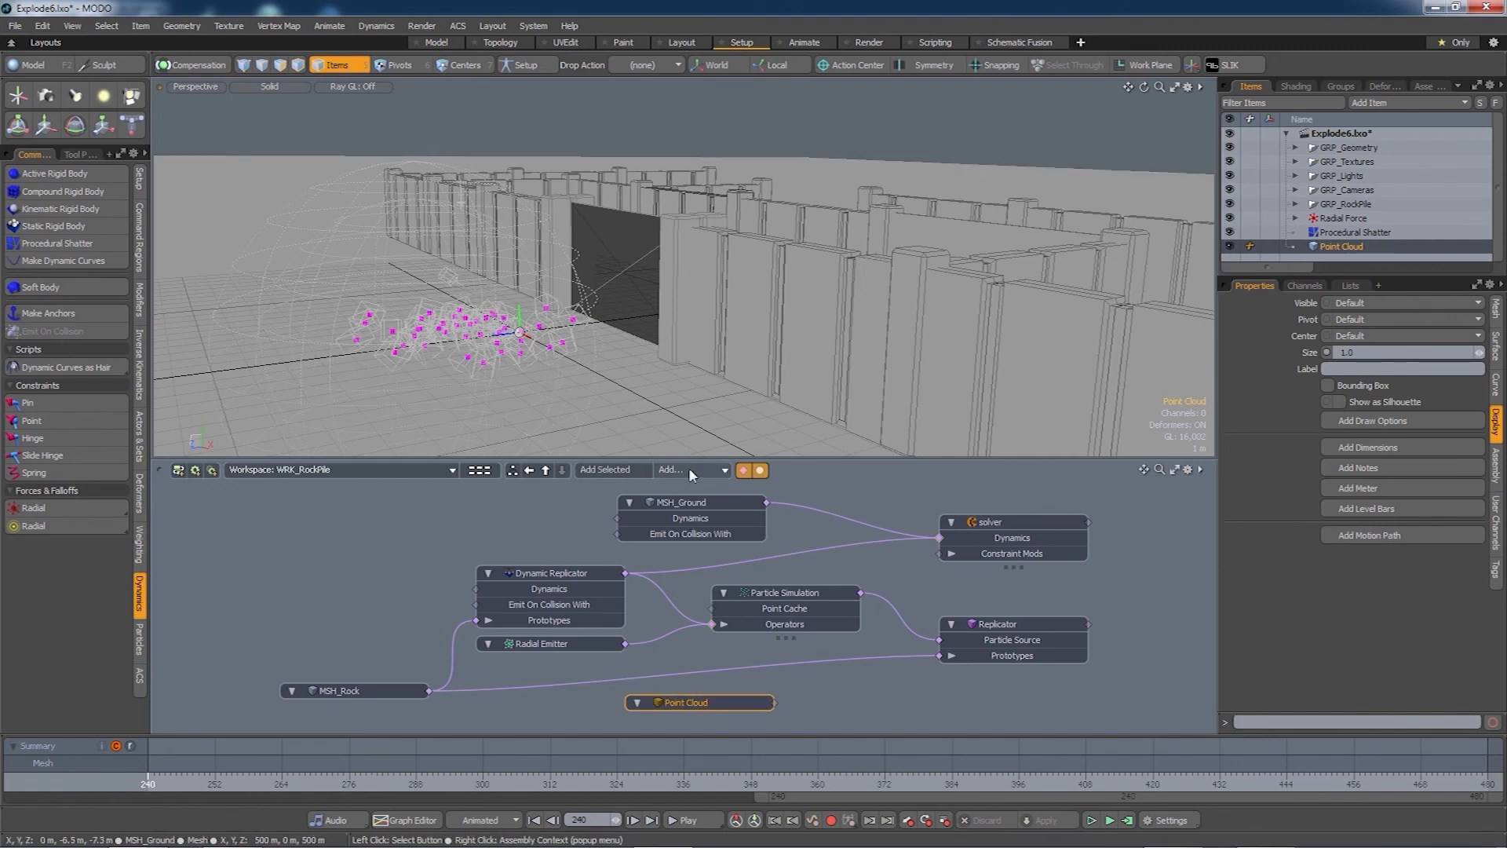
left_click(658, 476)
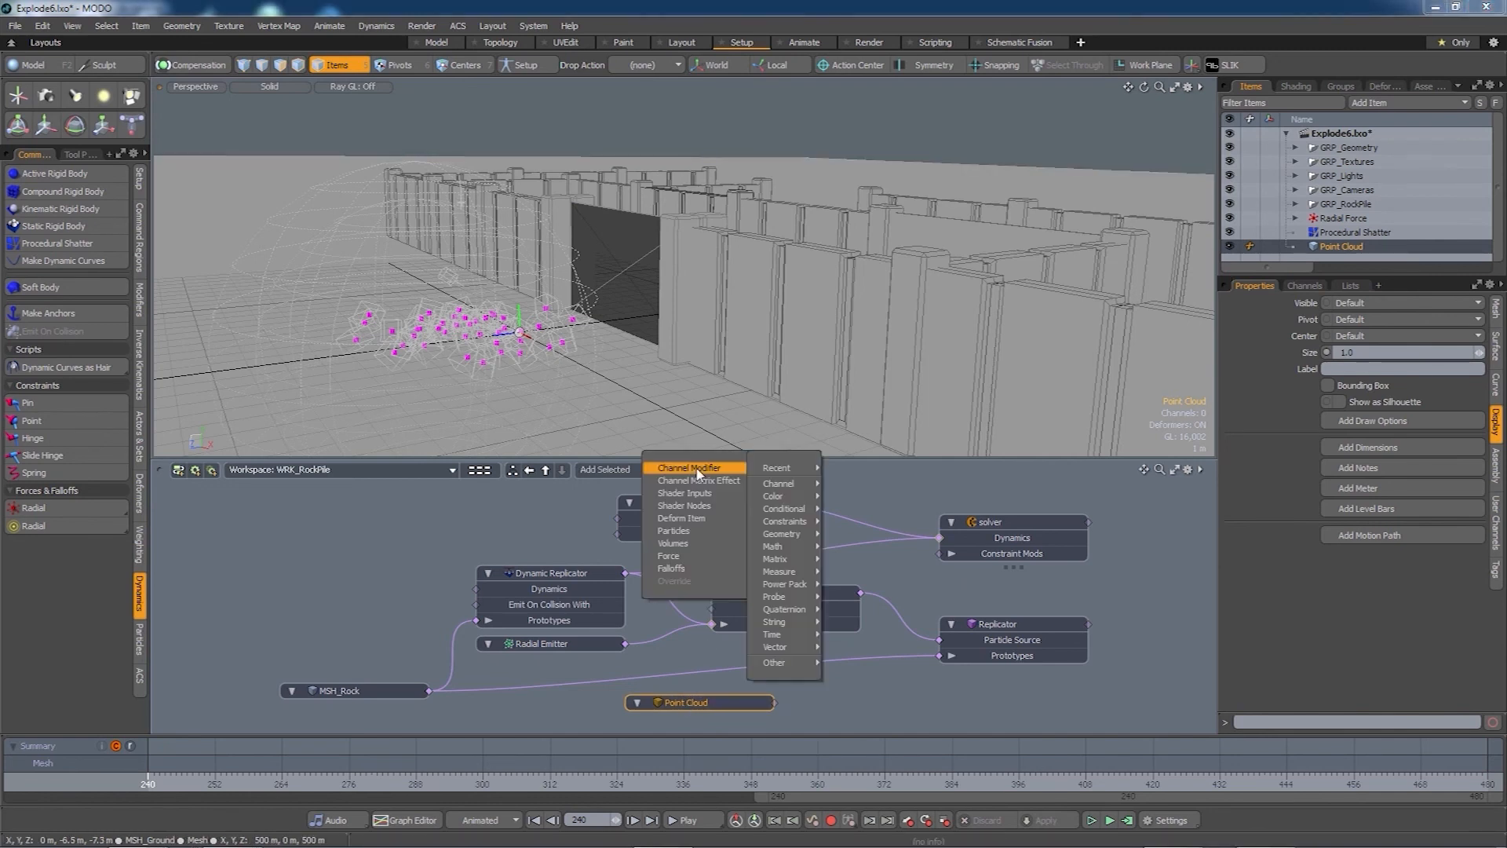
mouse_move(692, 537)
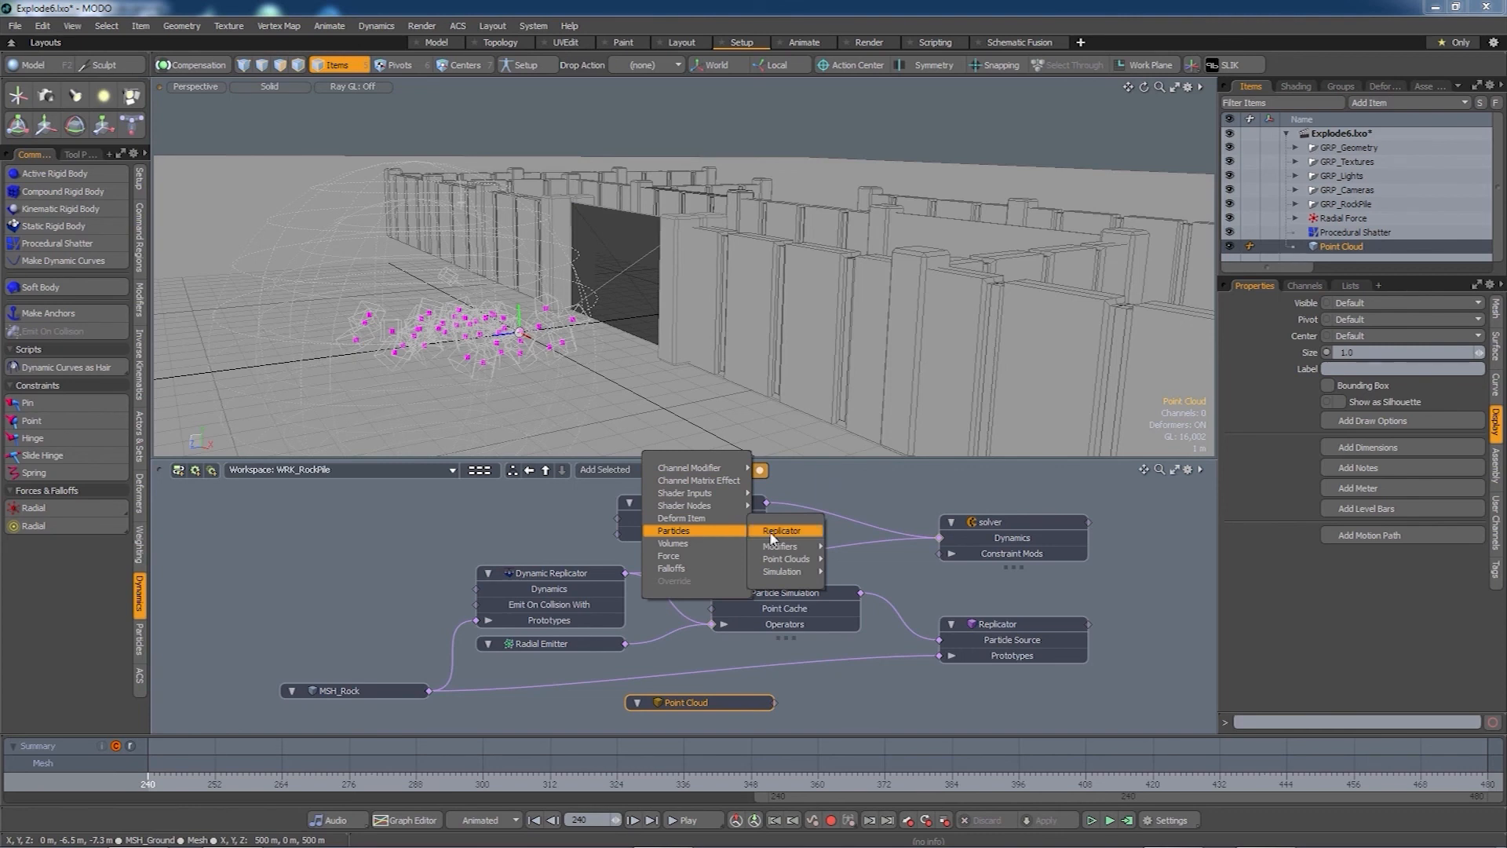
left_click(770, 533)
left_click_drag(845, 661, 971, 685)
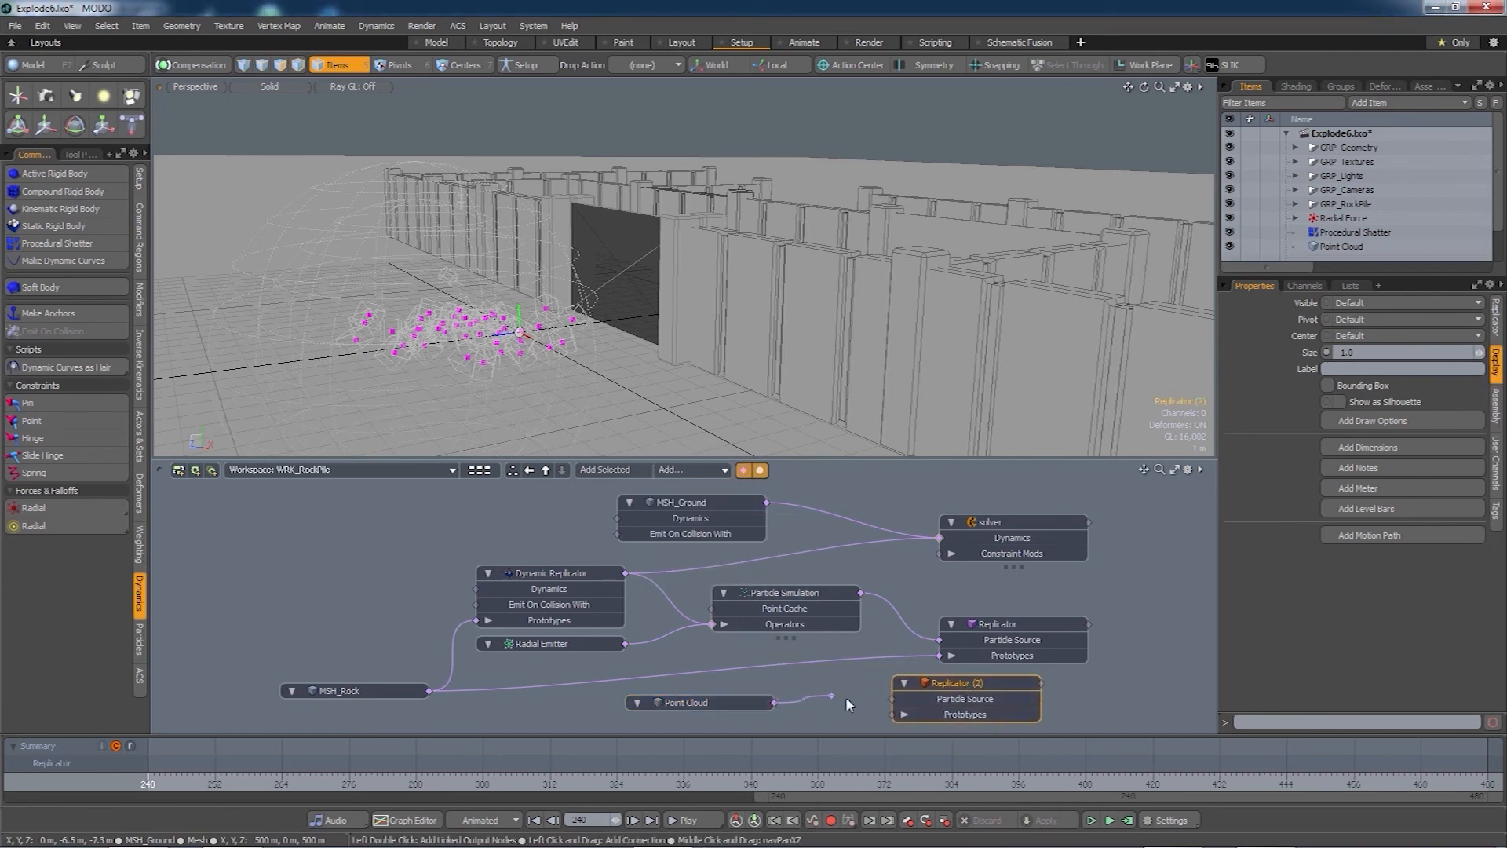
- Wire the Point Cloud into Replicator (2)'s Particle Source and MSH_Rock into its Prototypes
left_click_drag(846, 694, 902, 702)
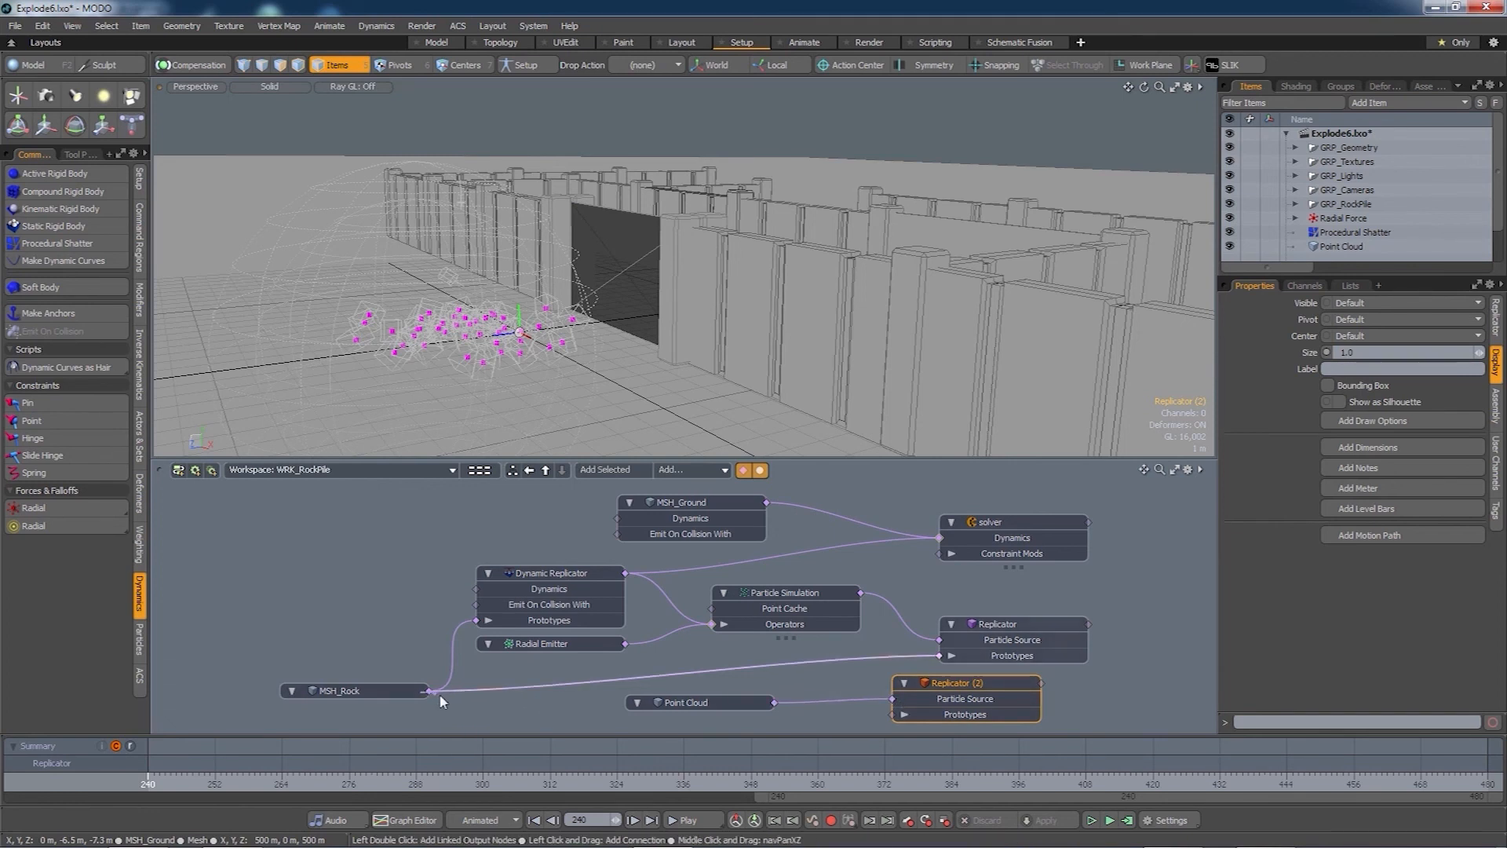
left_click_drag(869, 735, 893, 714)
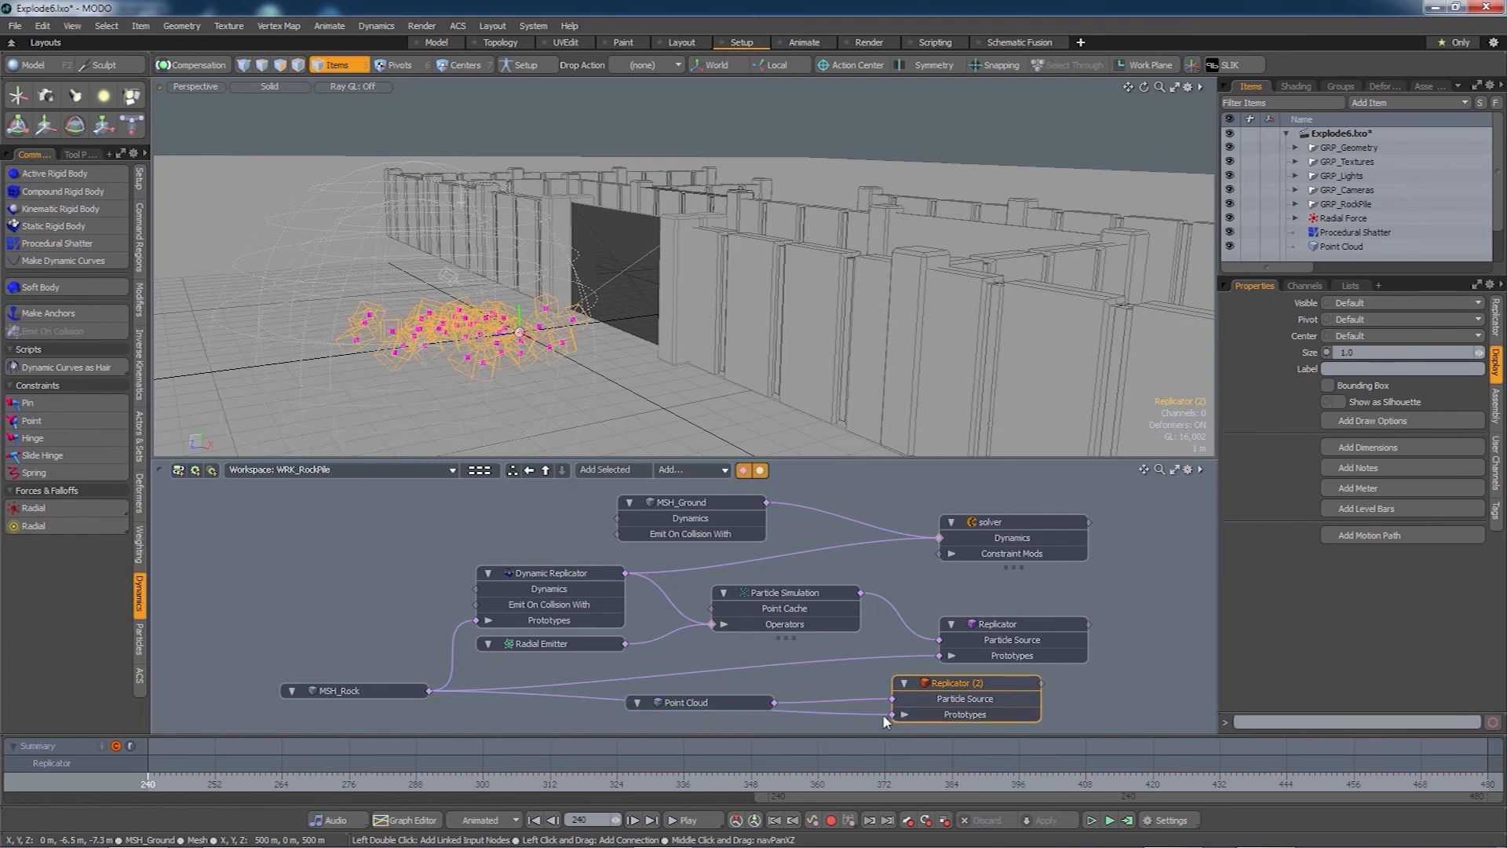
left_click_drag(732, 702, 797, 691)
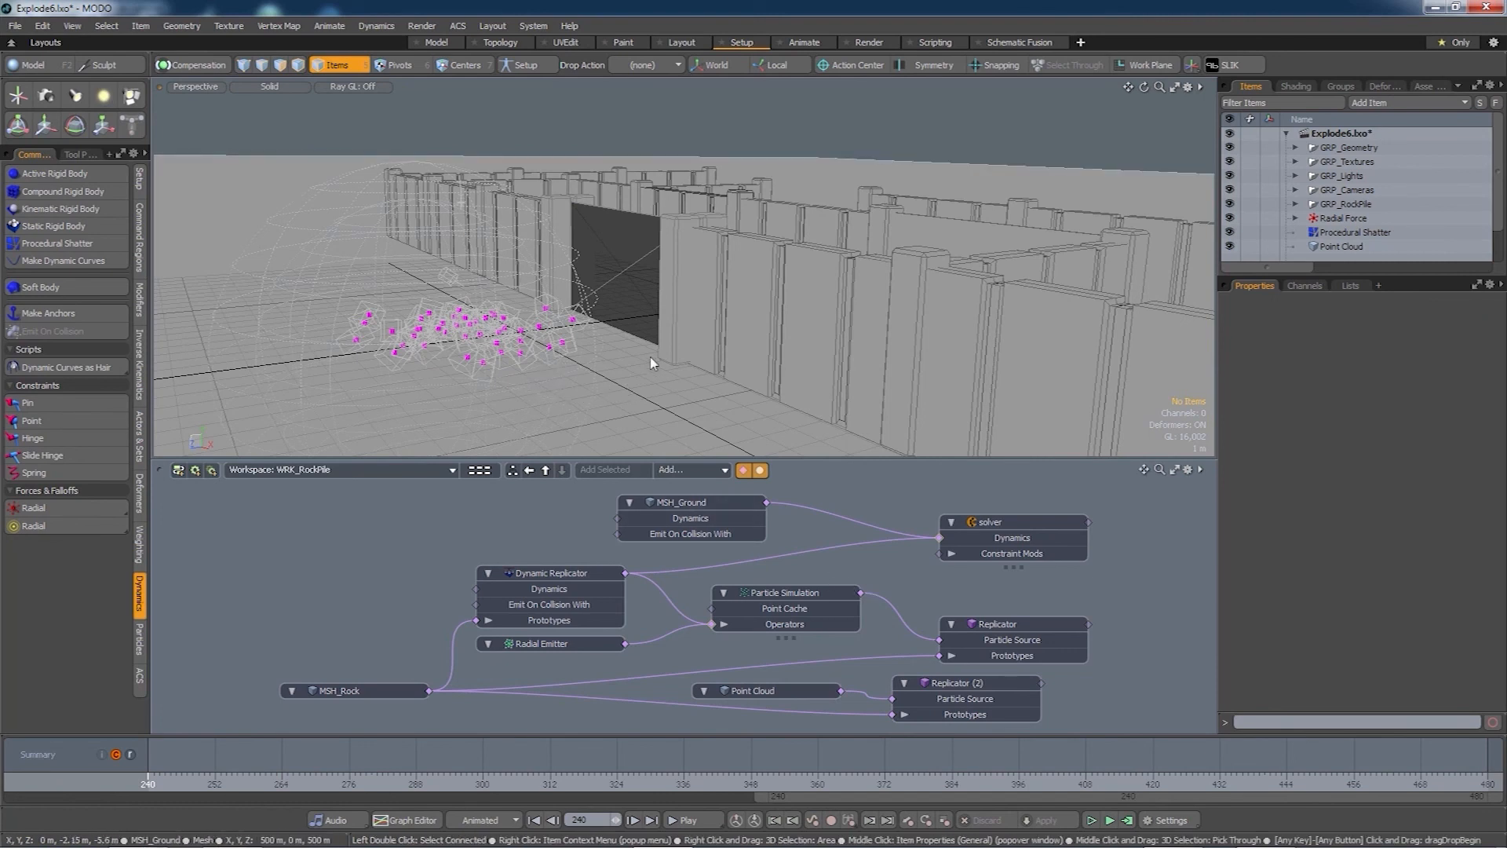
left_click_drag(650, 358, 649, 414, "alt")
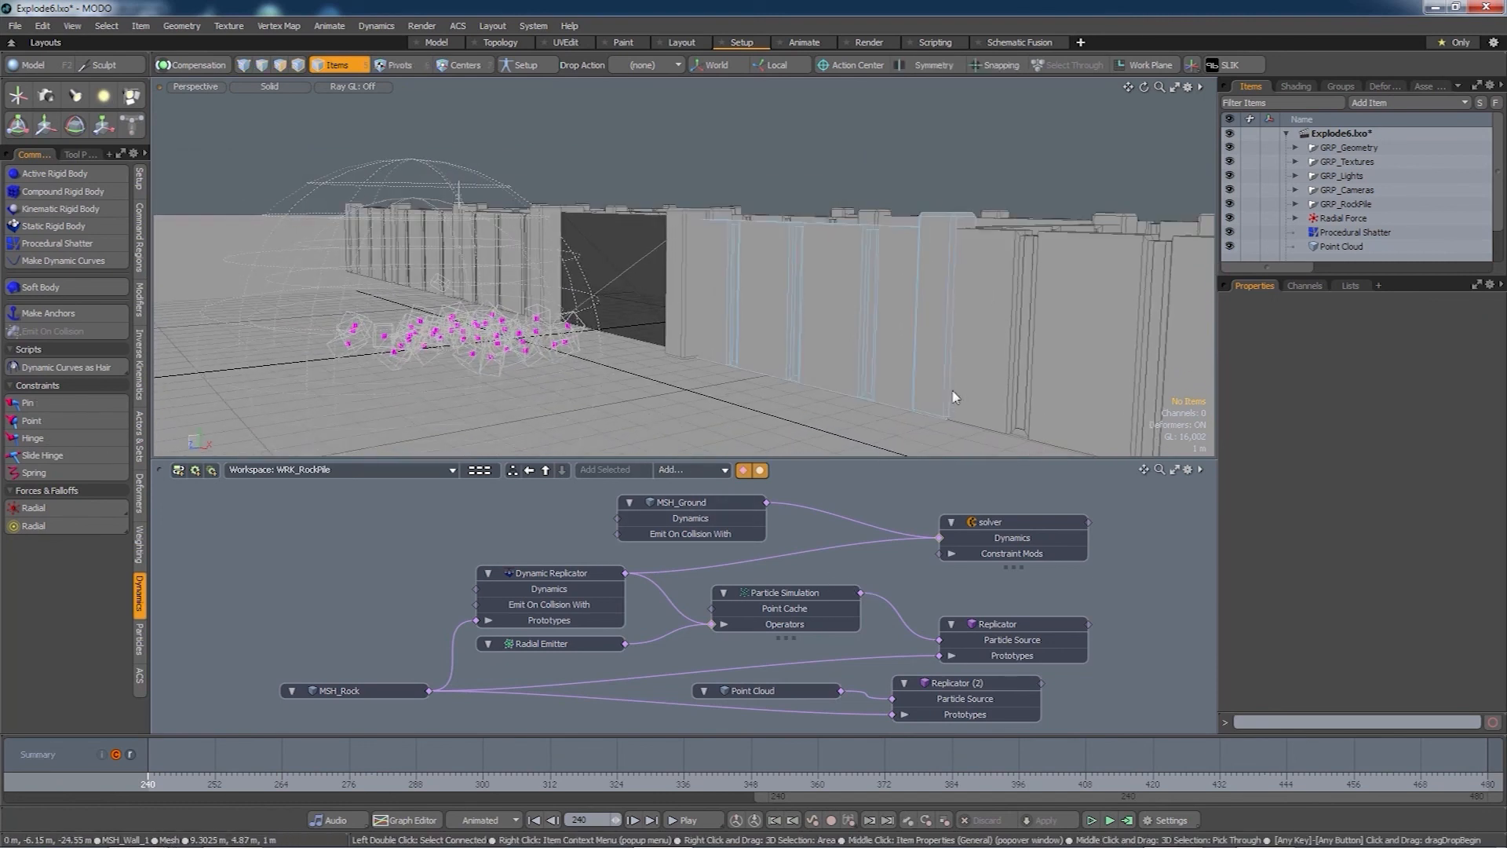
left_click(995, 624)
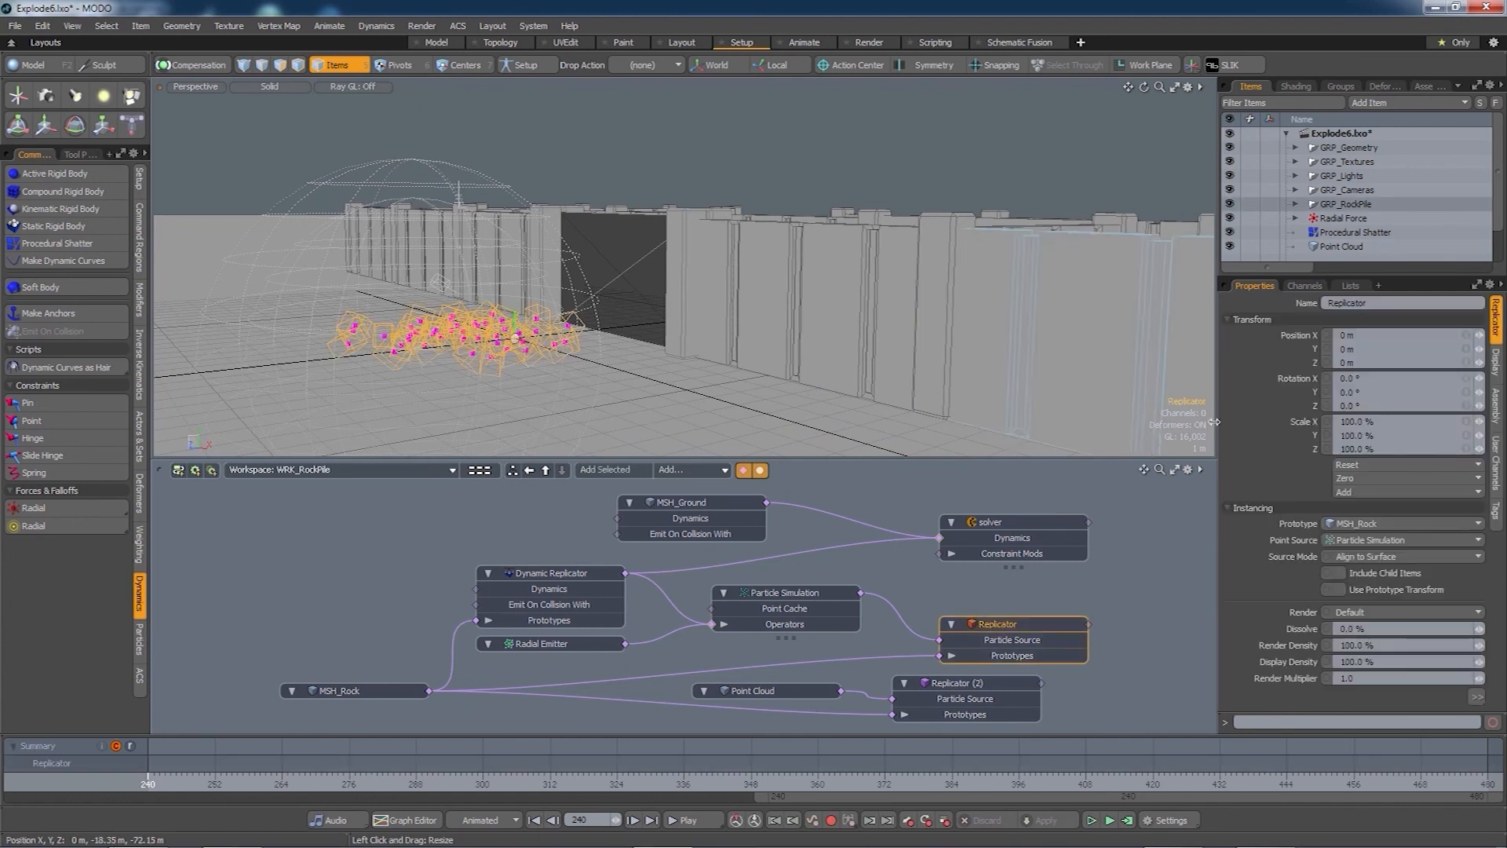
left_click(1496, 363)
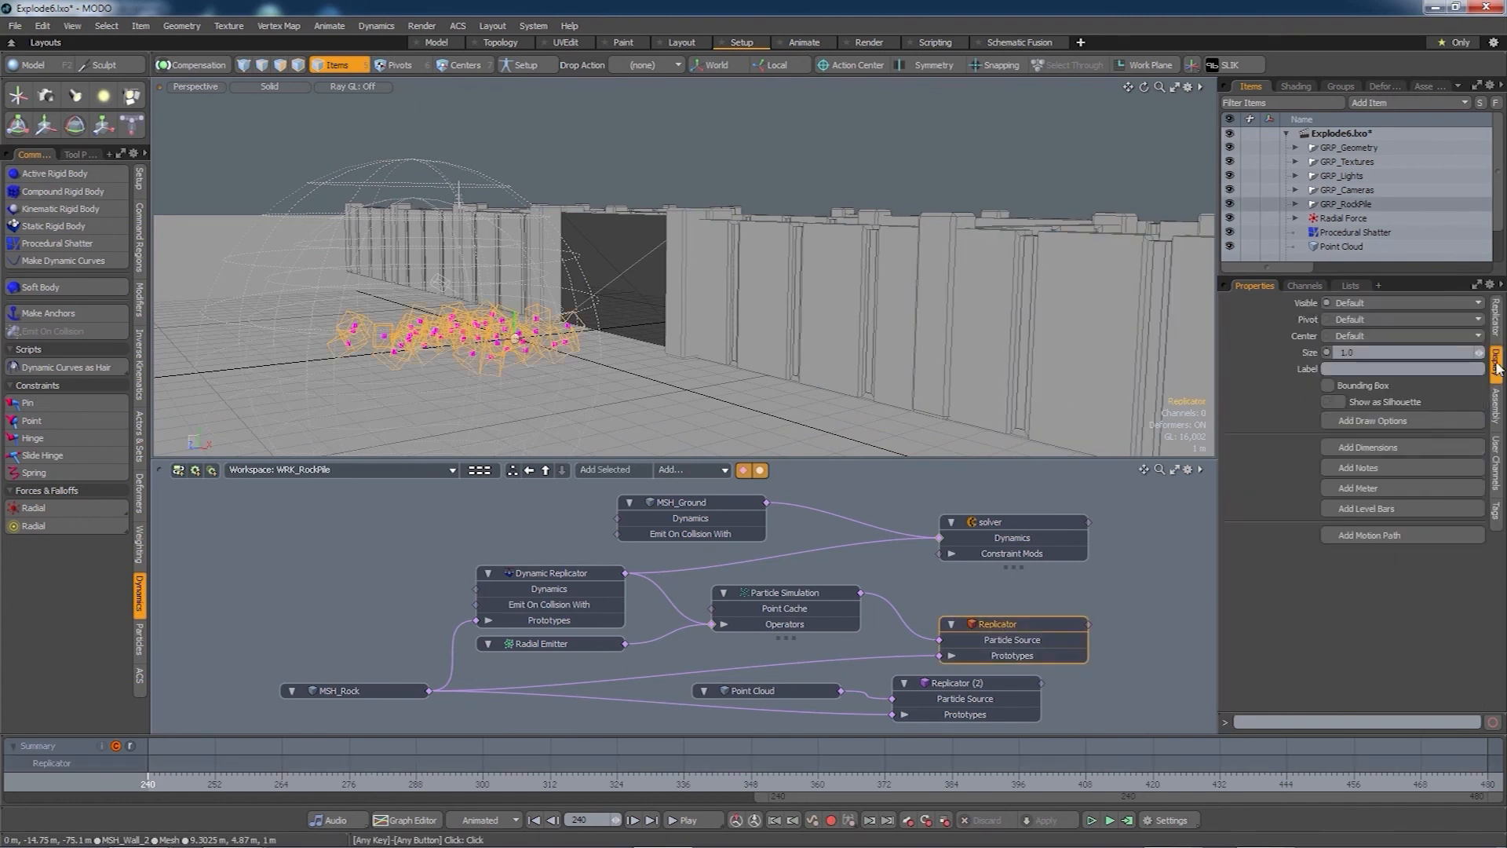
left_click(1365, 304)
left_click(1360, 332)
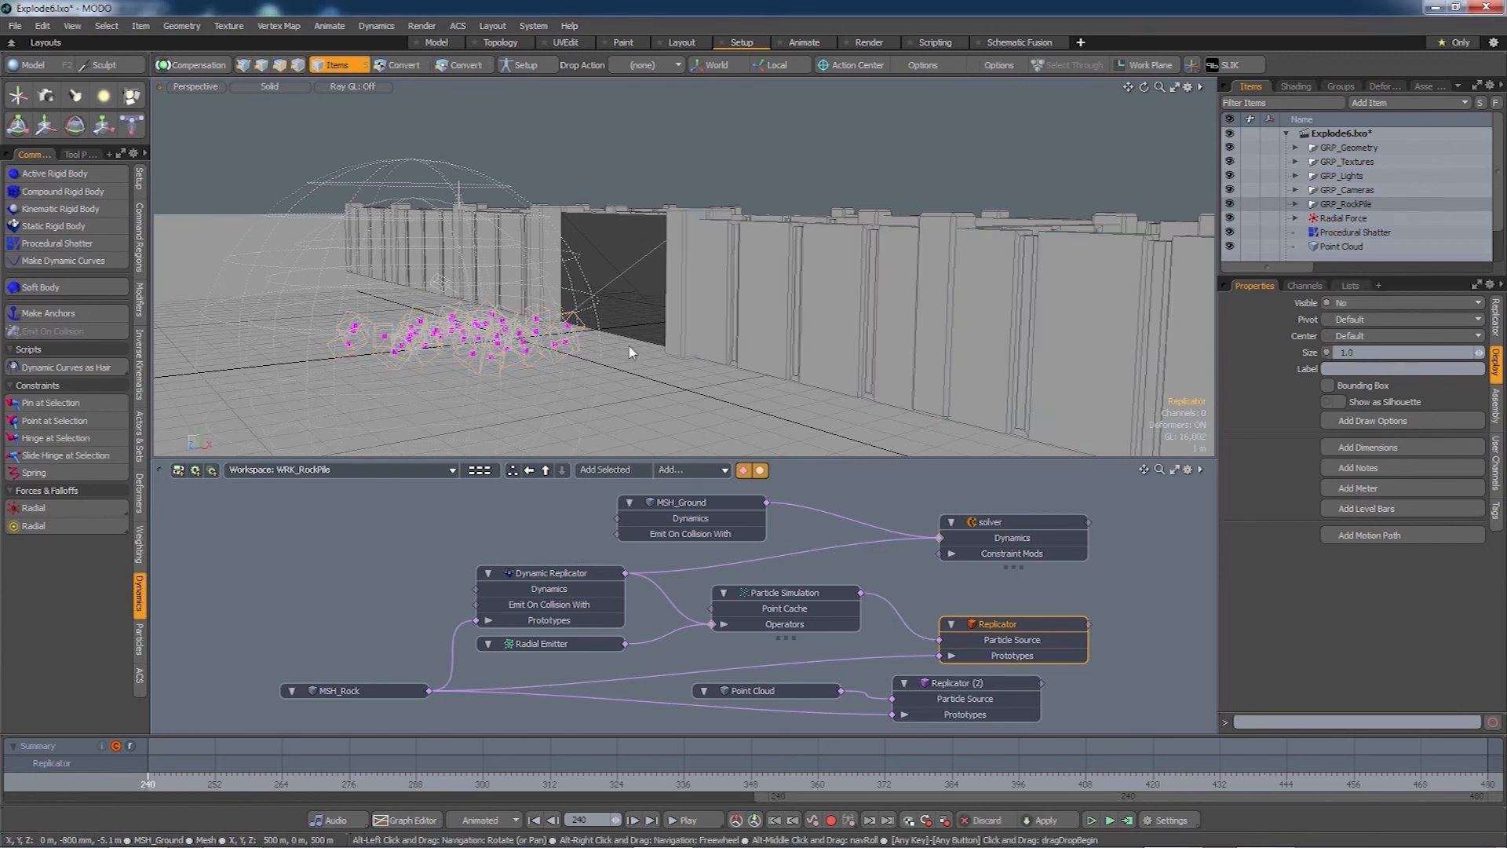
left_click_drag(626, 347, 646, 381, "alt")
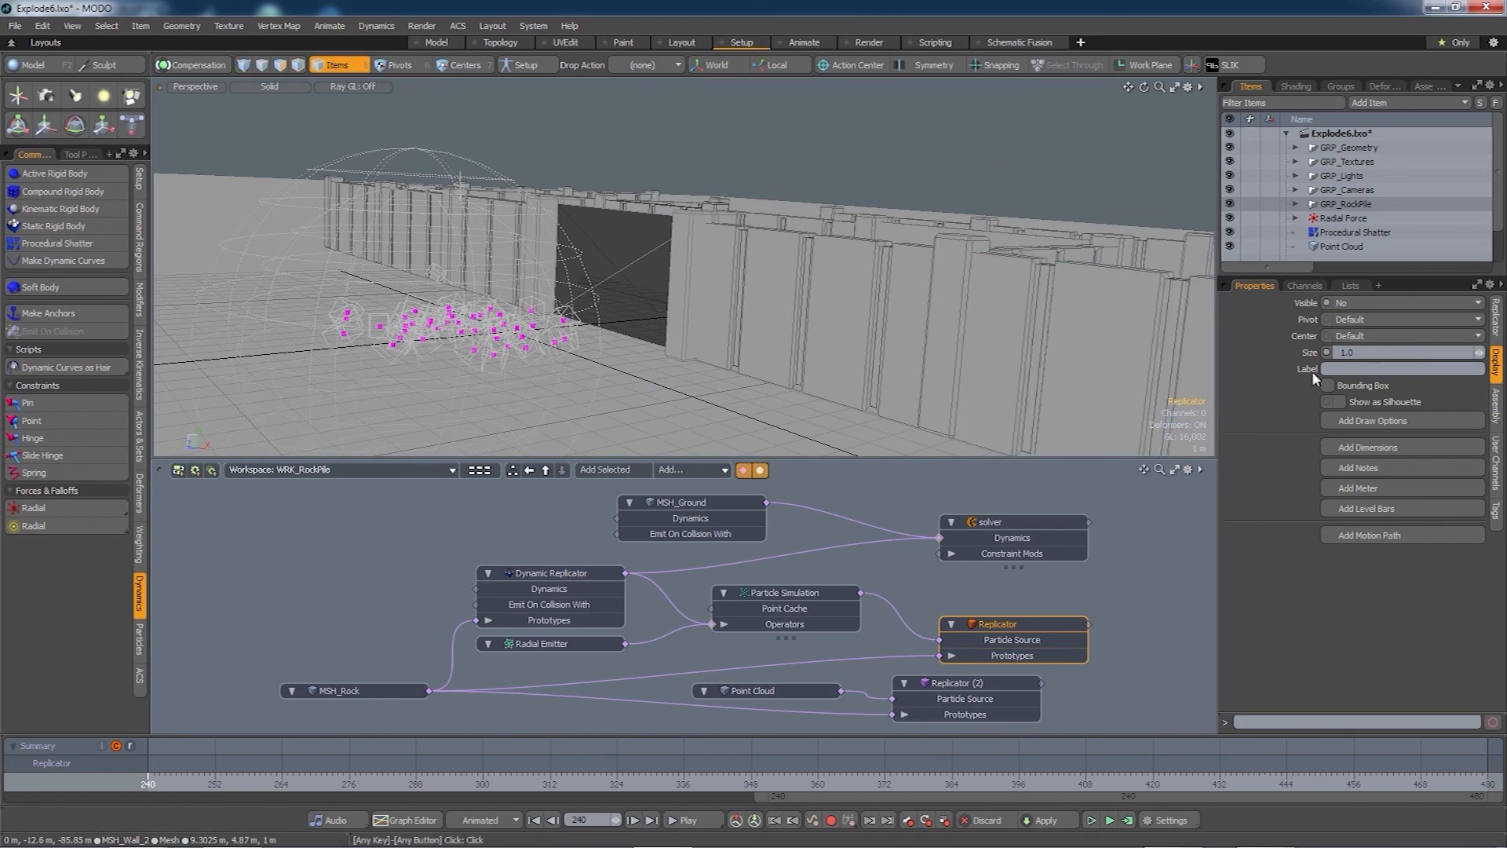
left_click(1359, 304)
left_click(1362, 279)
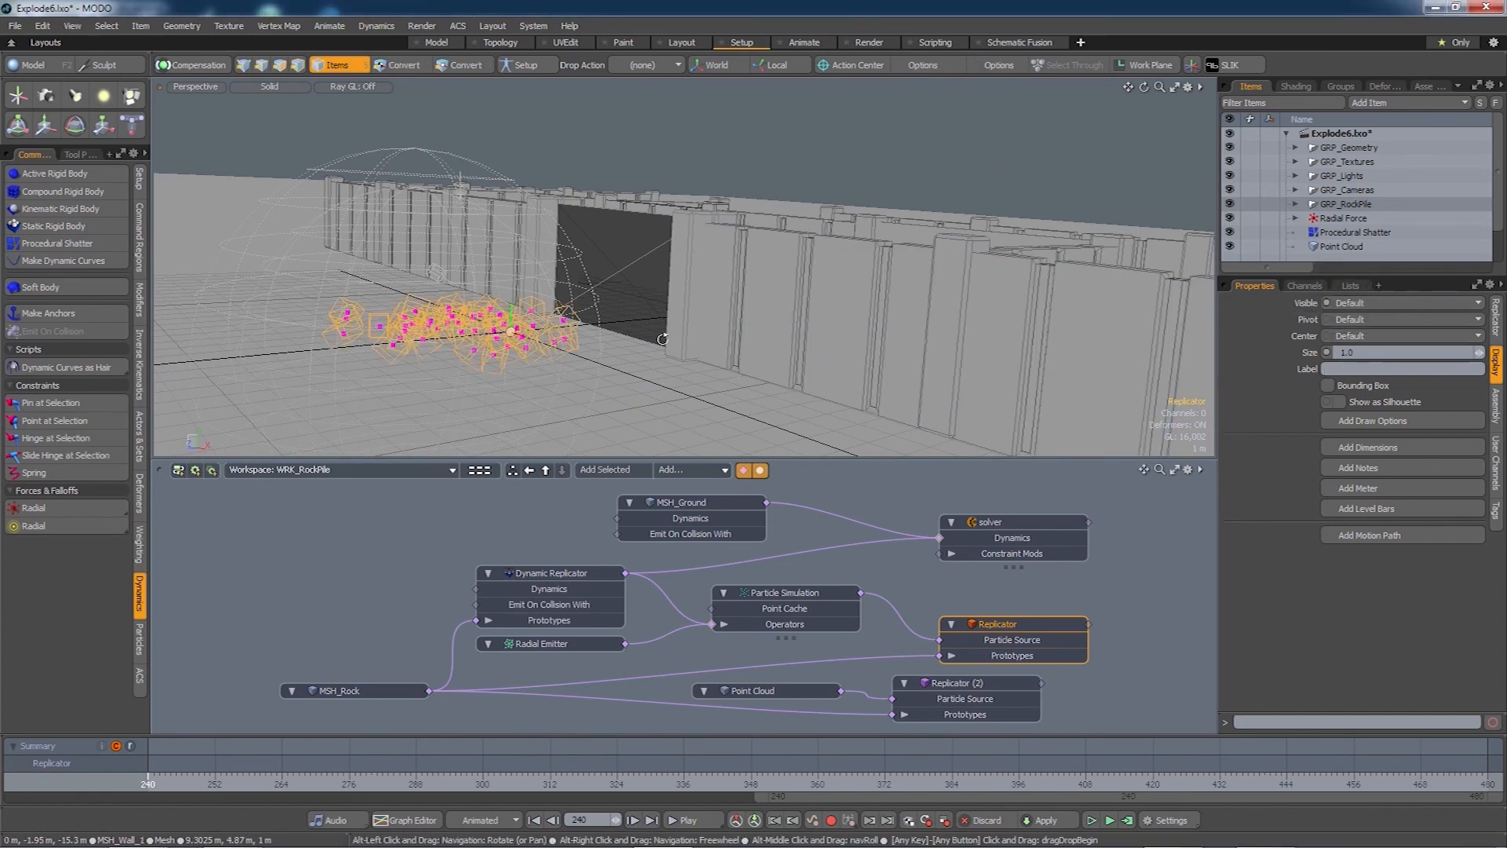
left_click_drag(680, 333, 671, 393, "alt")
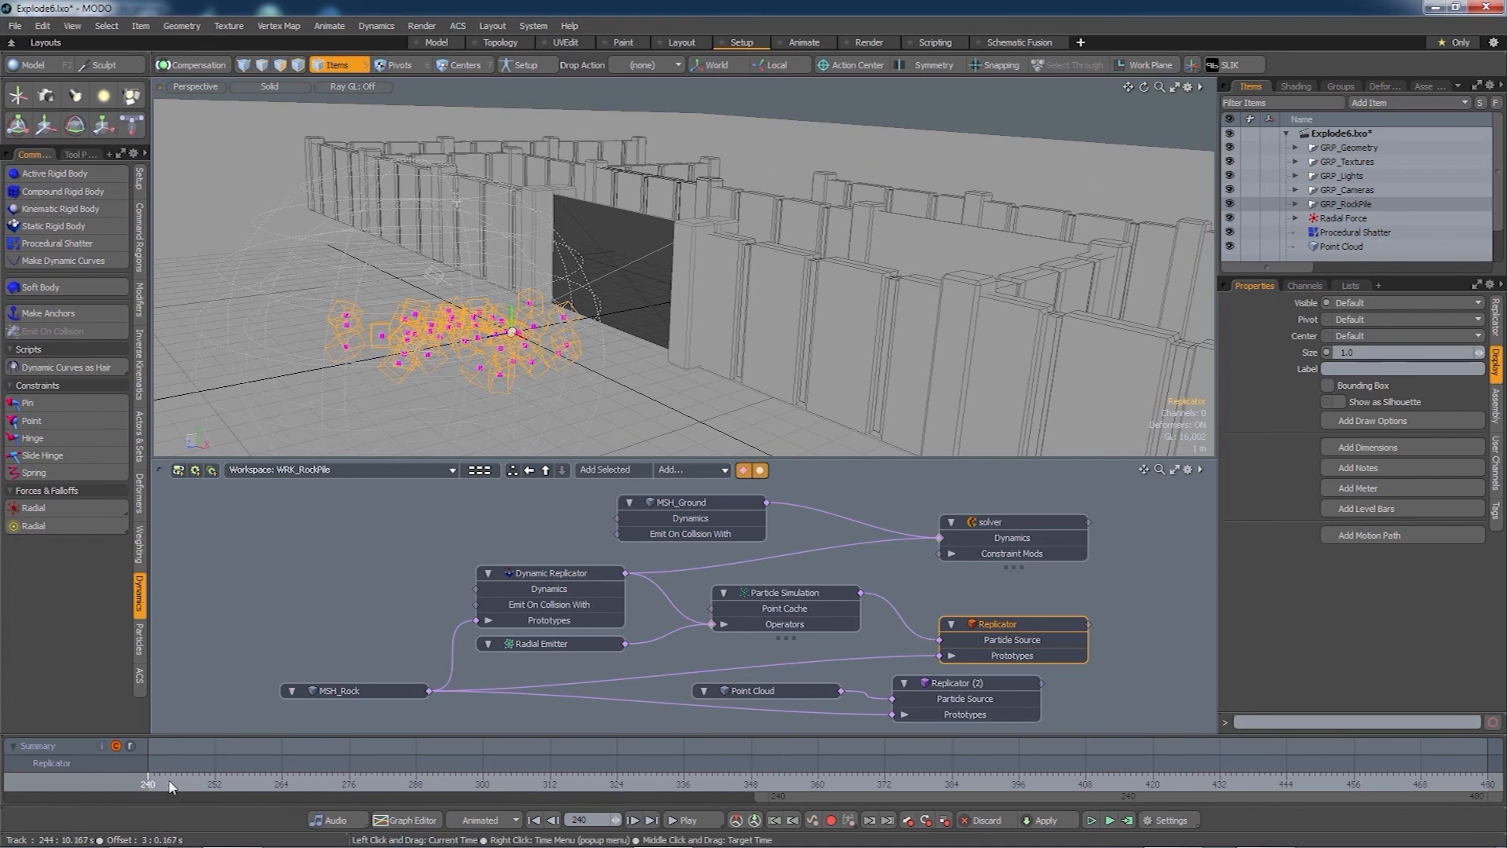
mouse_move(165, 786)
left_mouse_down()
mouse_move(472, 786)
mouse_move(147, 786)
mouse_move(487, 786)
mouse_move(148, 786)
mouse_move(466, 786)
mouse_move(165, 786)
left_mouse_up()
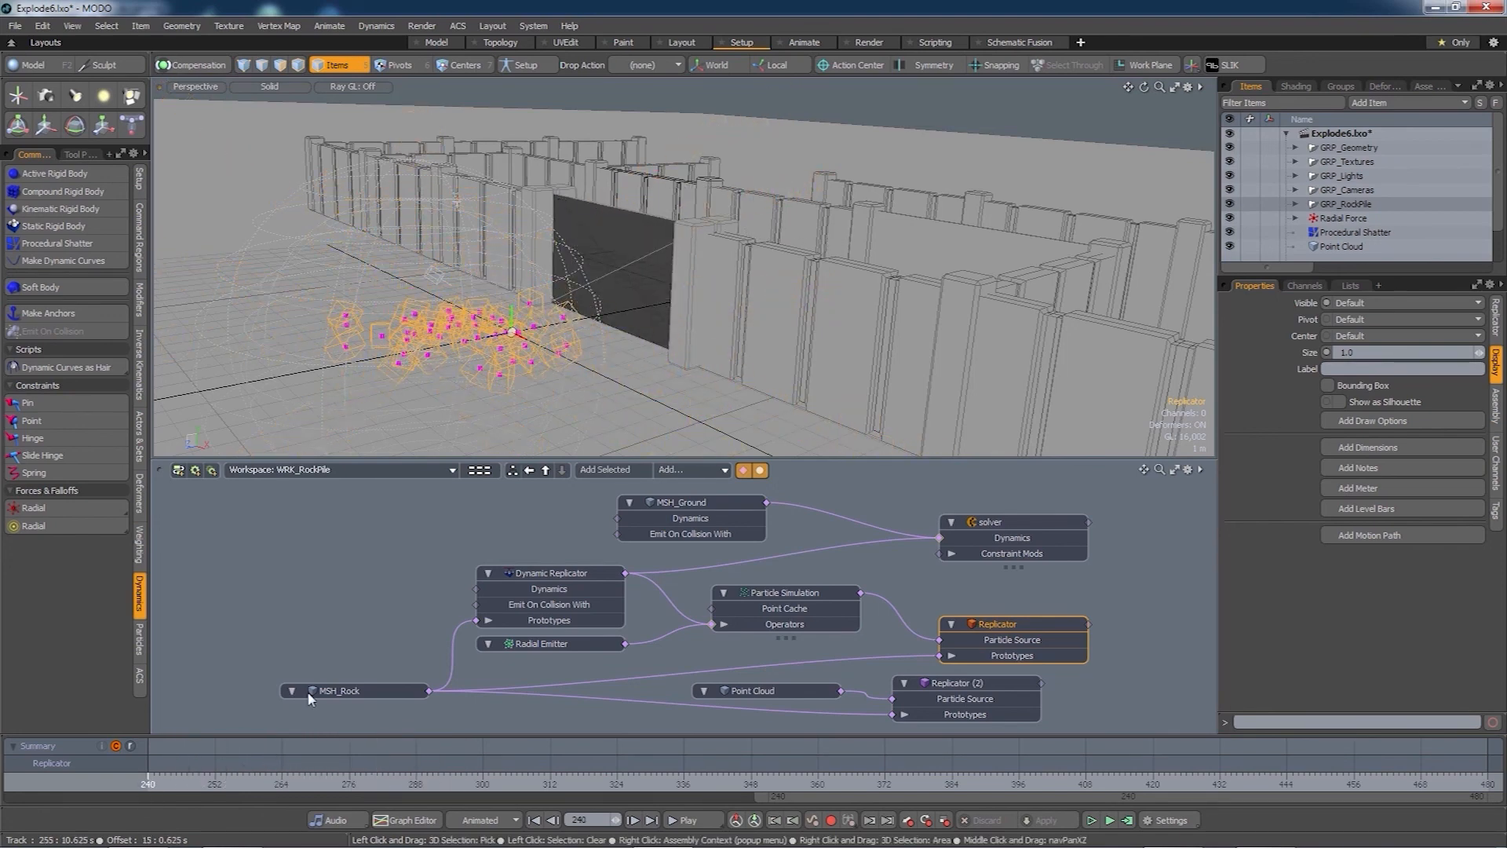
left_click_drag(605, 349, 649, 362, "alt")
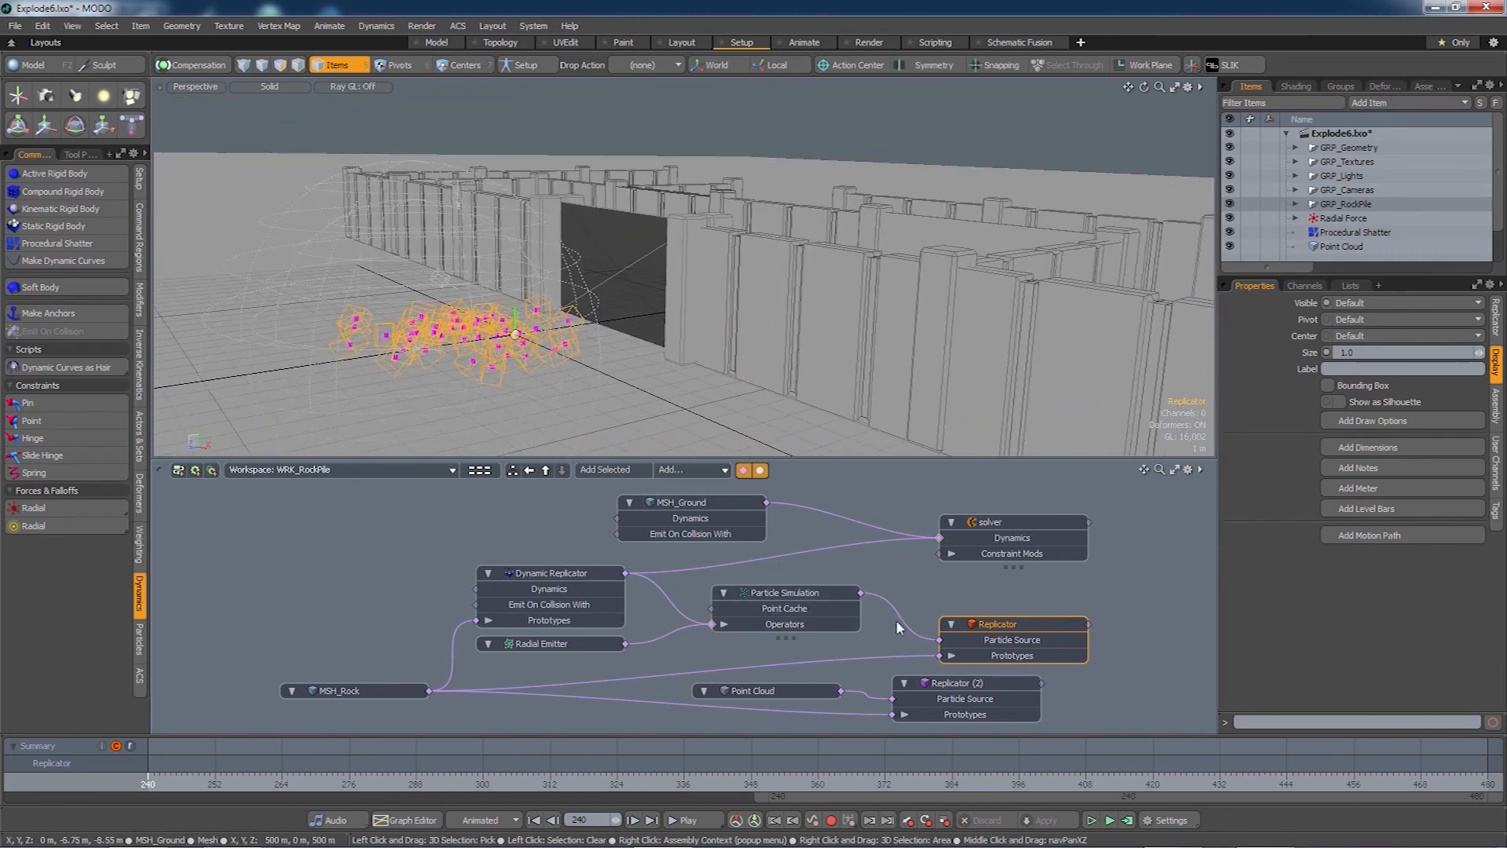
left_click_drag(878, 796, 49, 817)
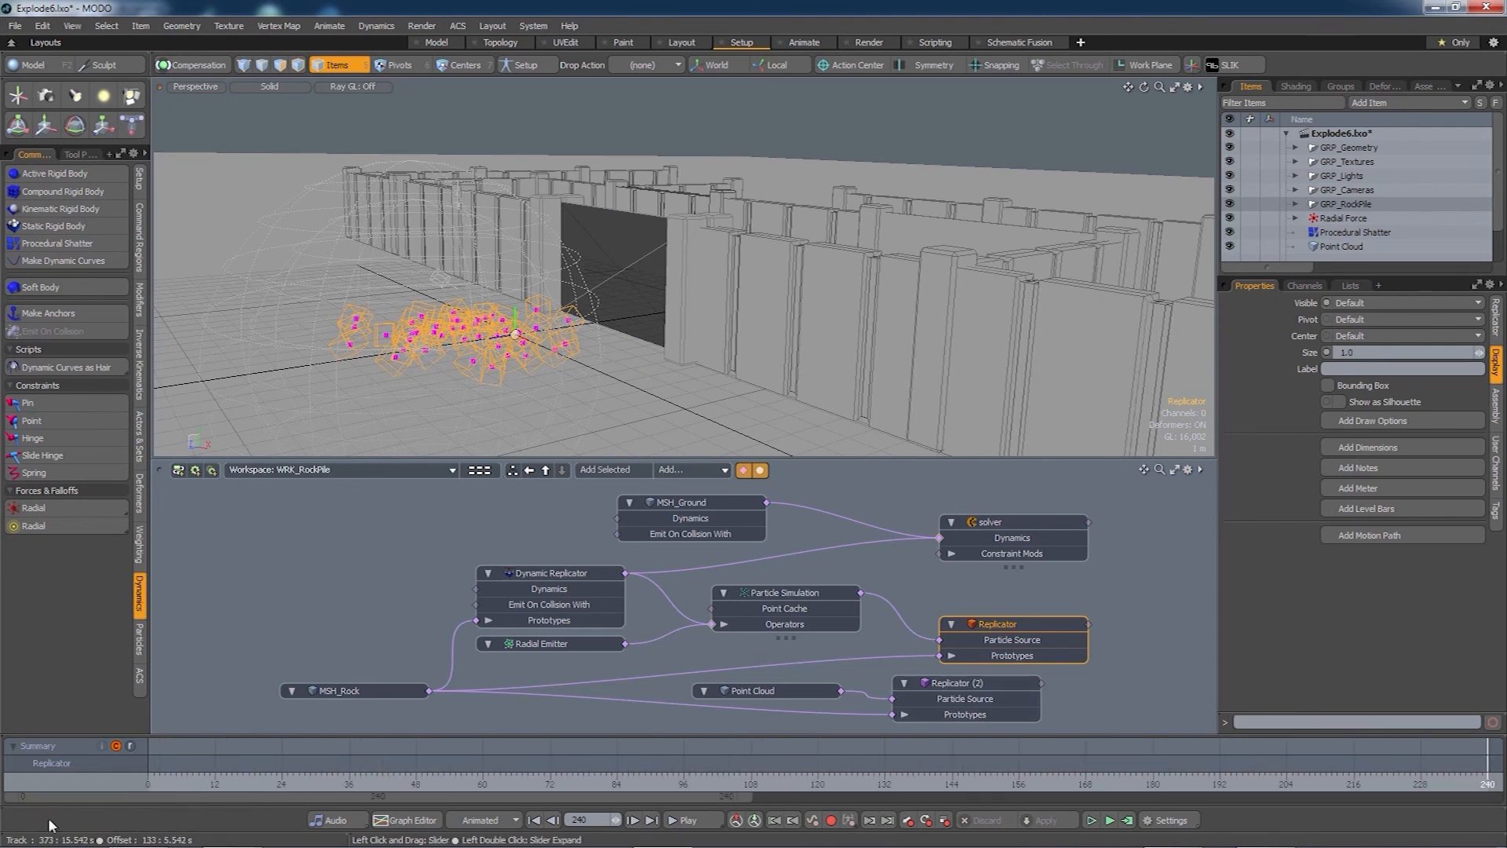
- At frame 0, make Replicator (2) visible and hide the first Replicator
left_click(147, 780)
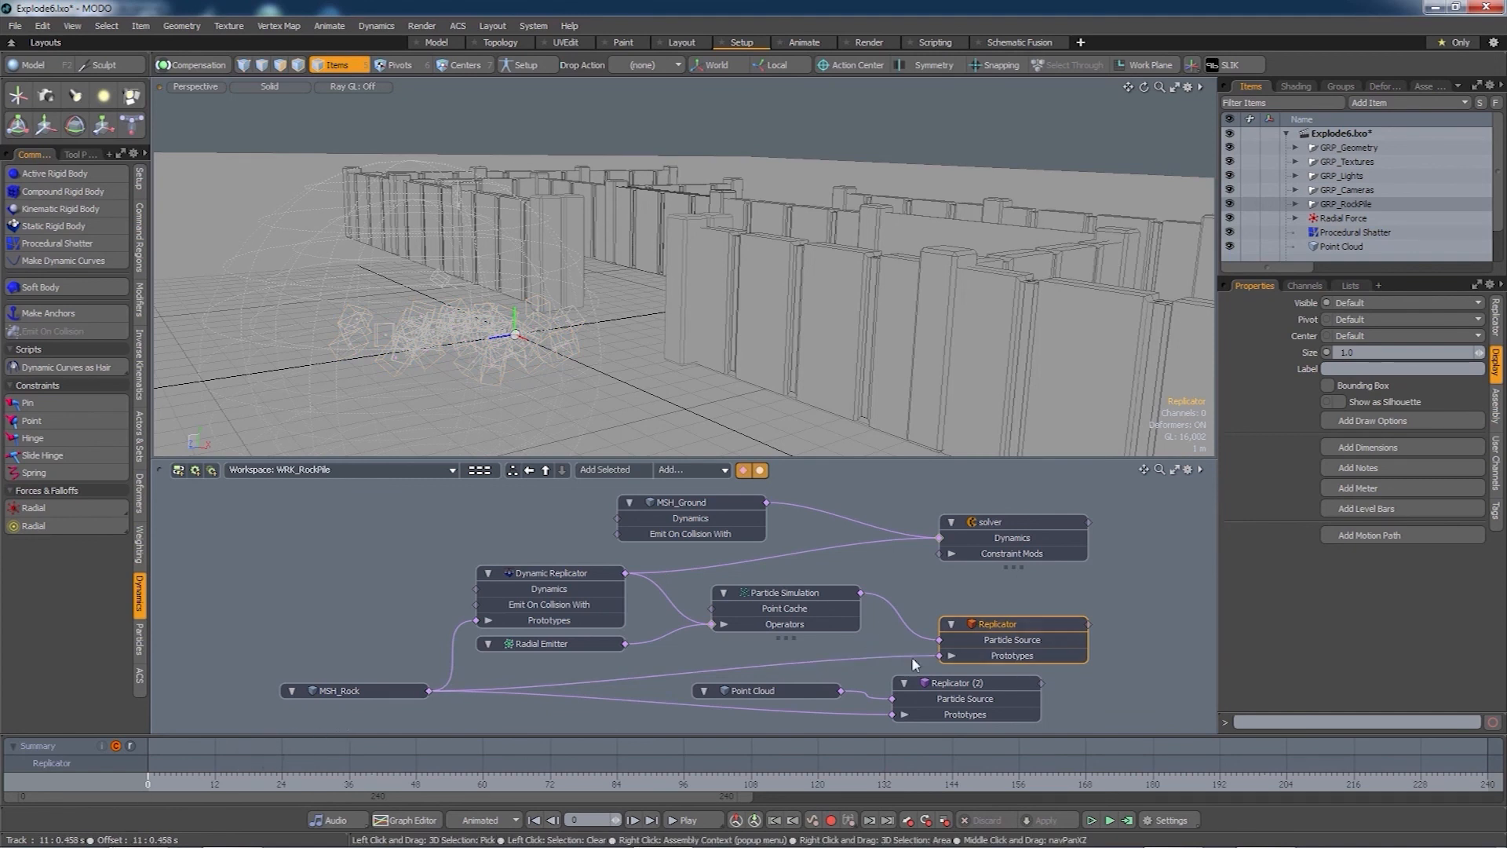
left_click(941, 686)
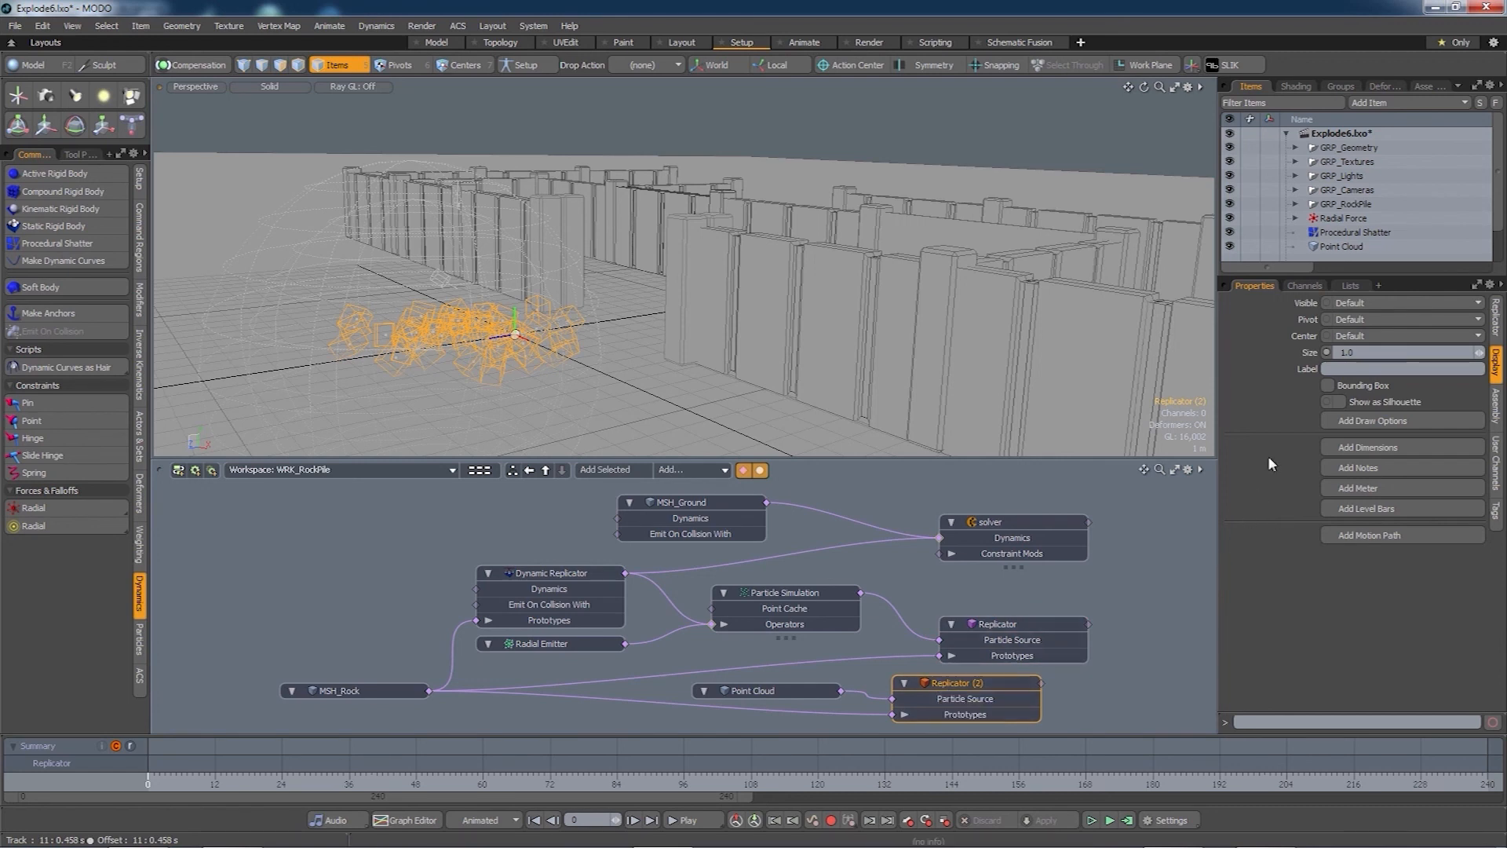
left_click(1346, 307)
left_click(1351, 317)
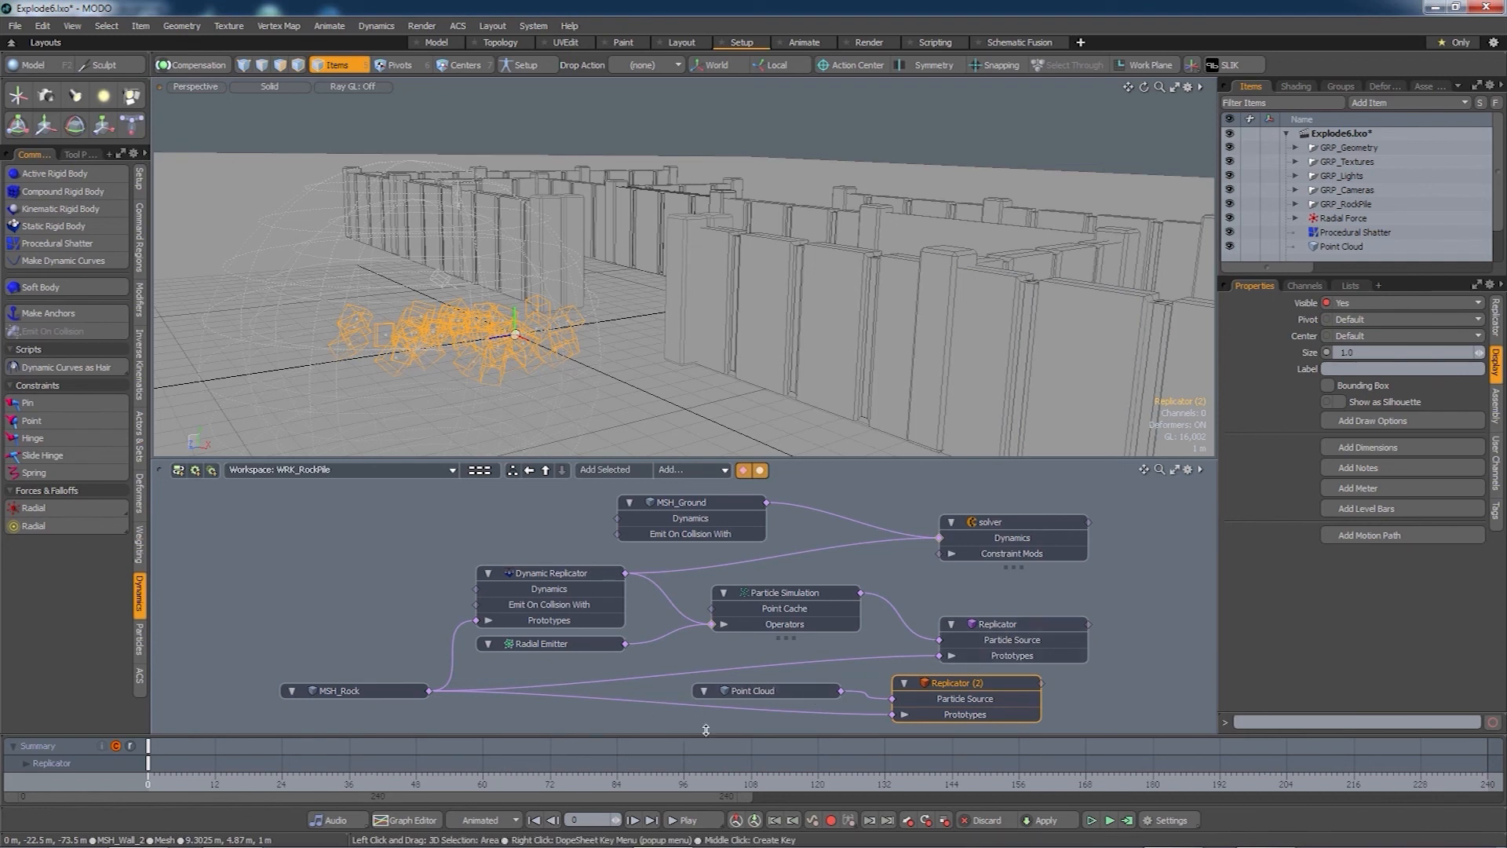
left_click(999, 624)
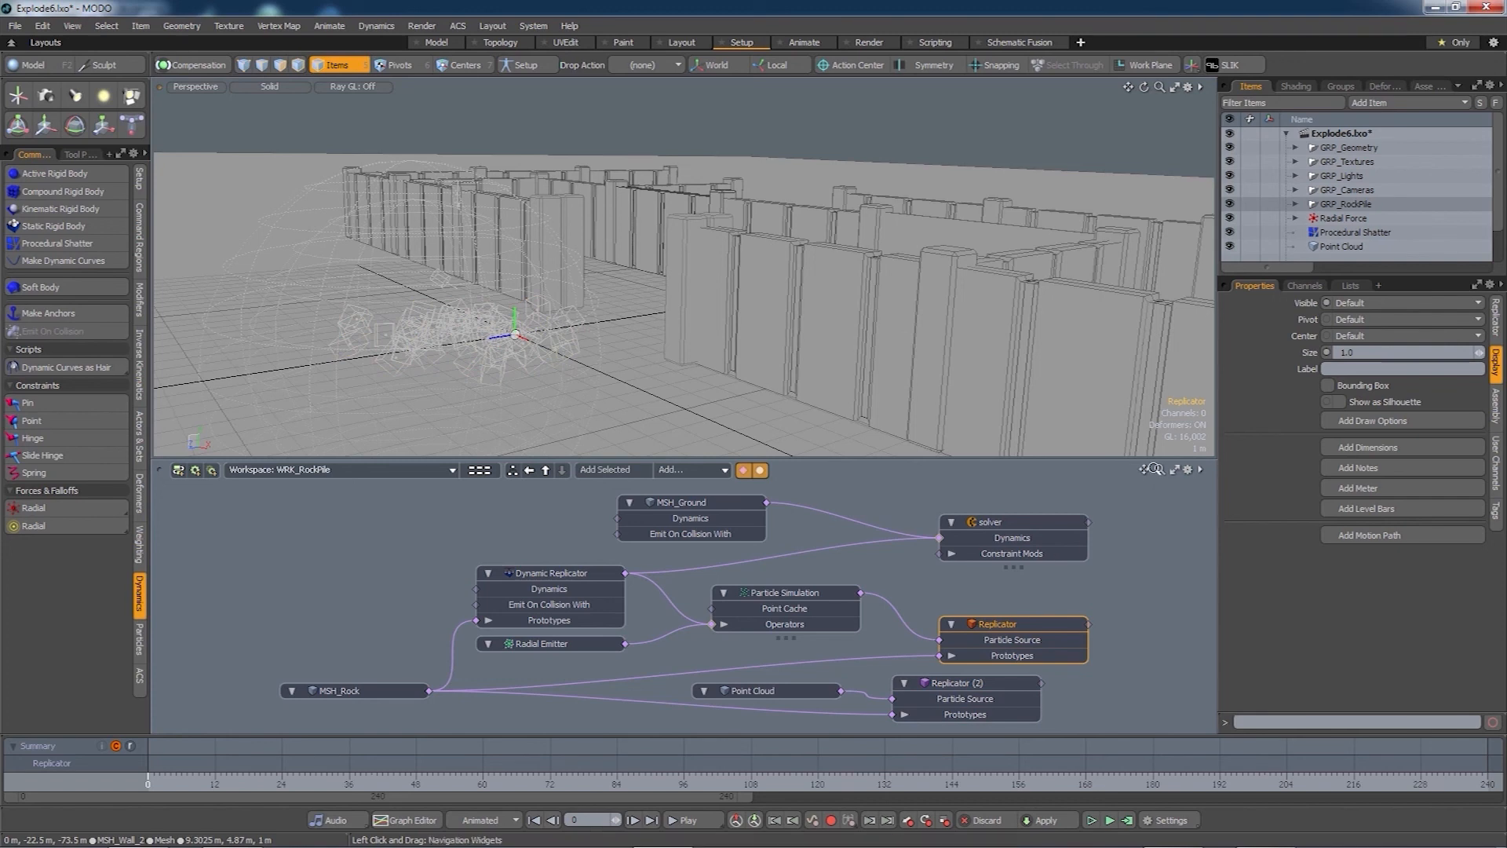
left_click(1359, 306)
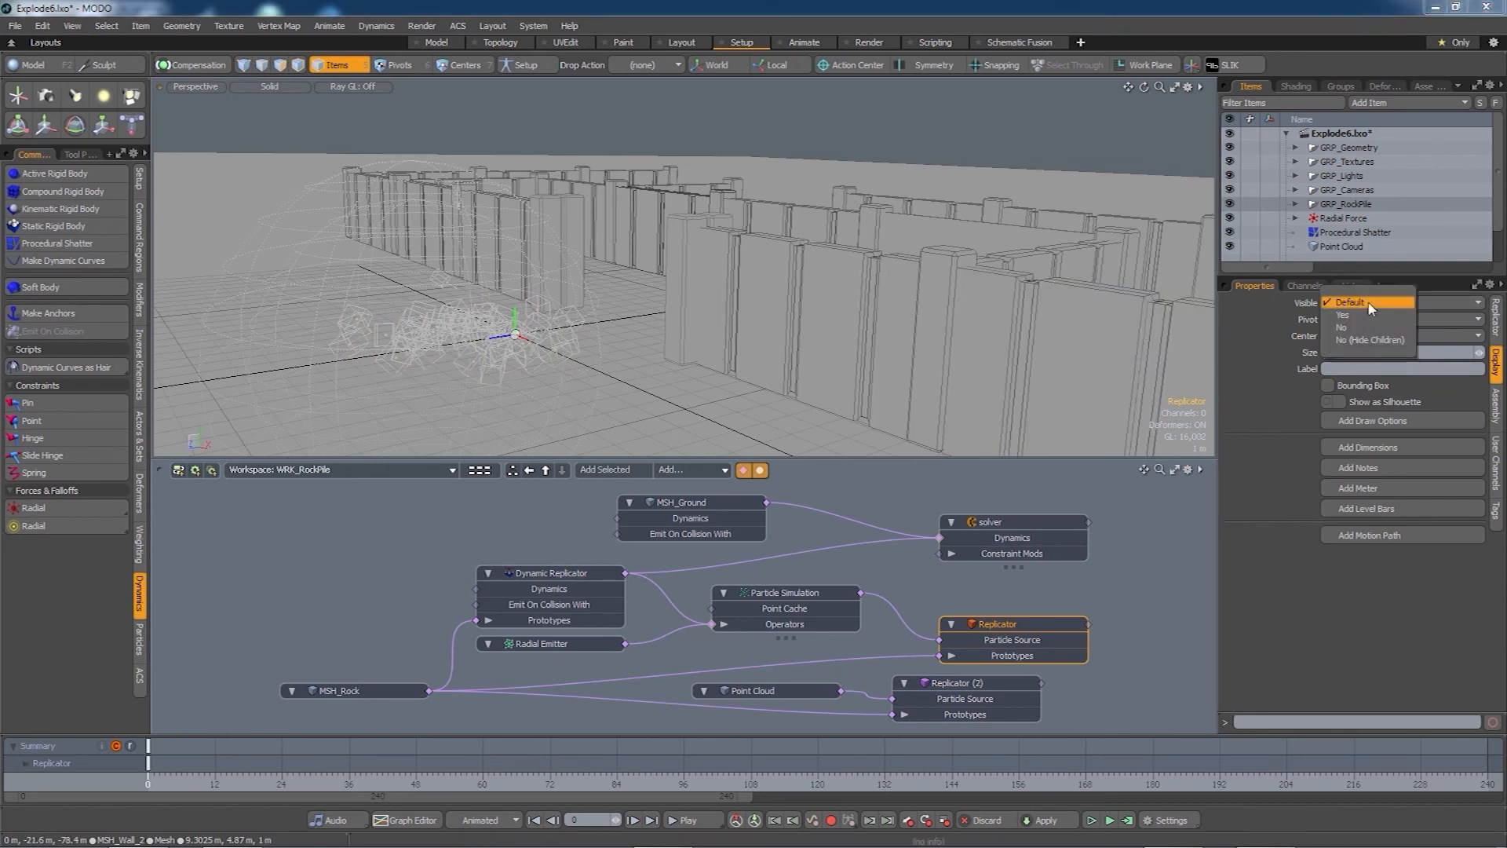
left_click(1356, 338)
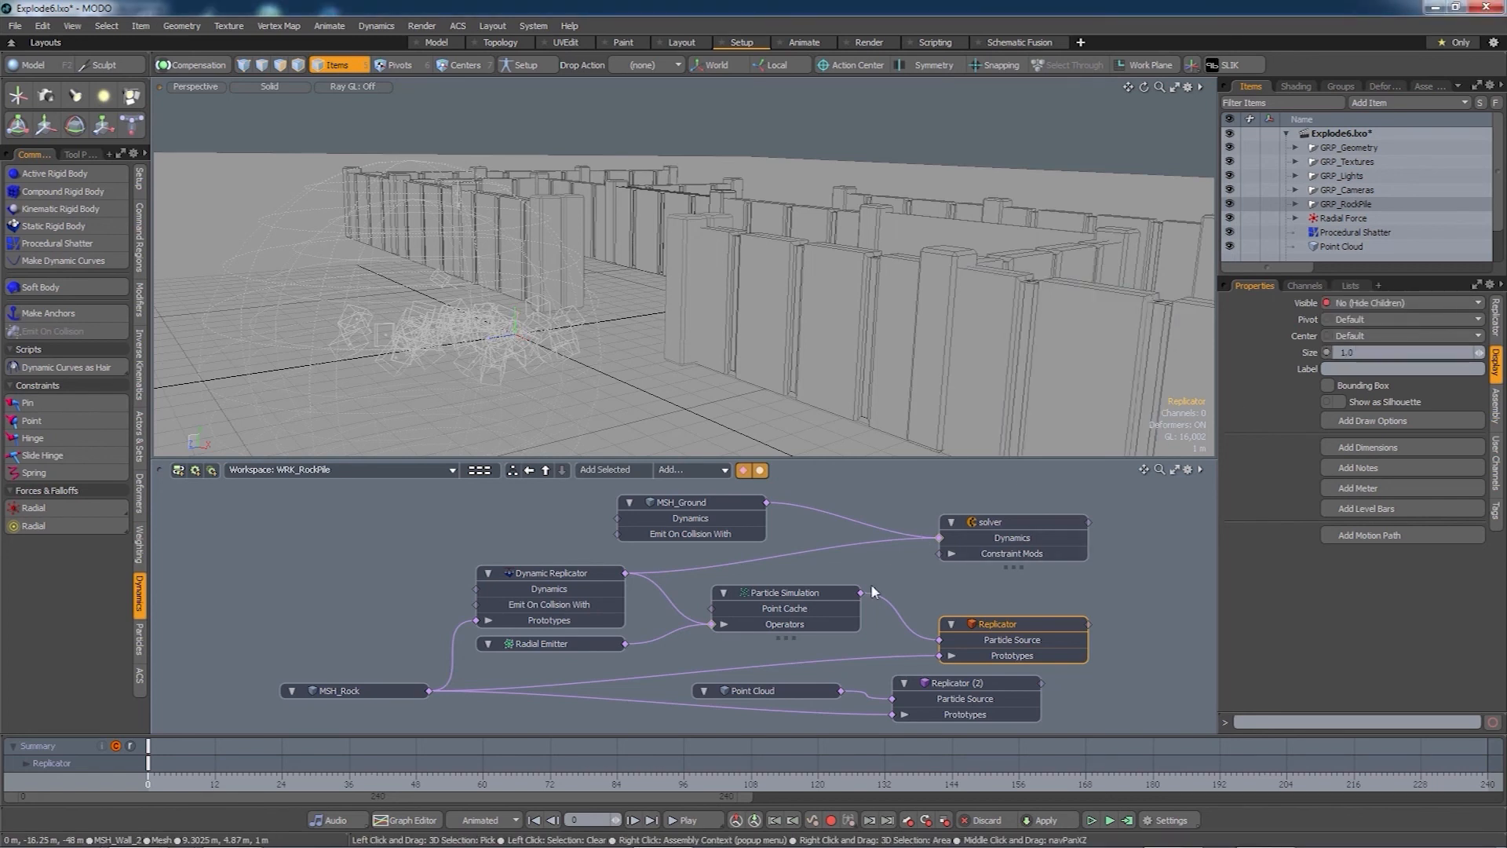
- At frame 241, show the first Replicator's rocks and hide Replicator (2)
left_click_drag(525, 796, 1282, 796)
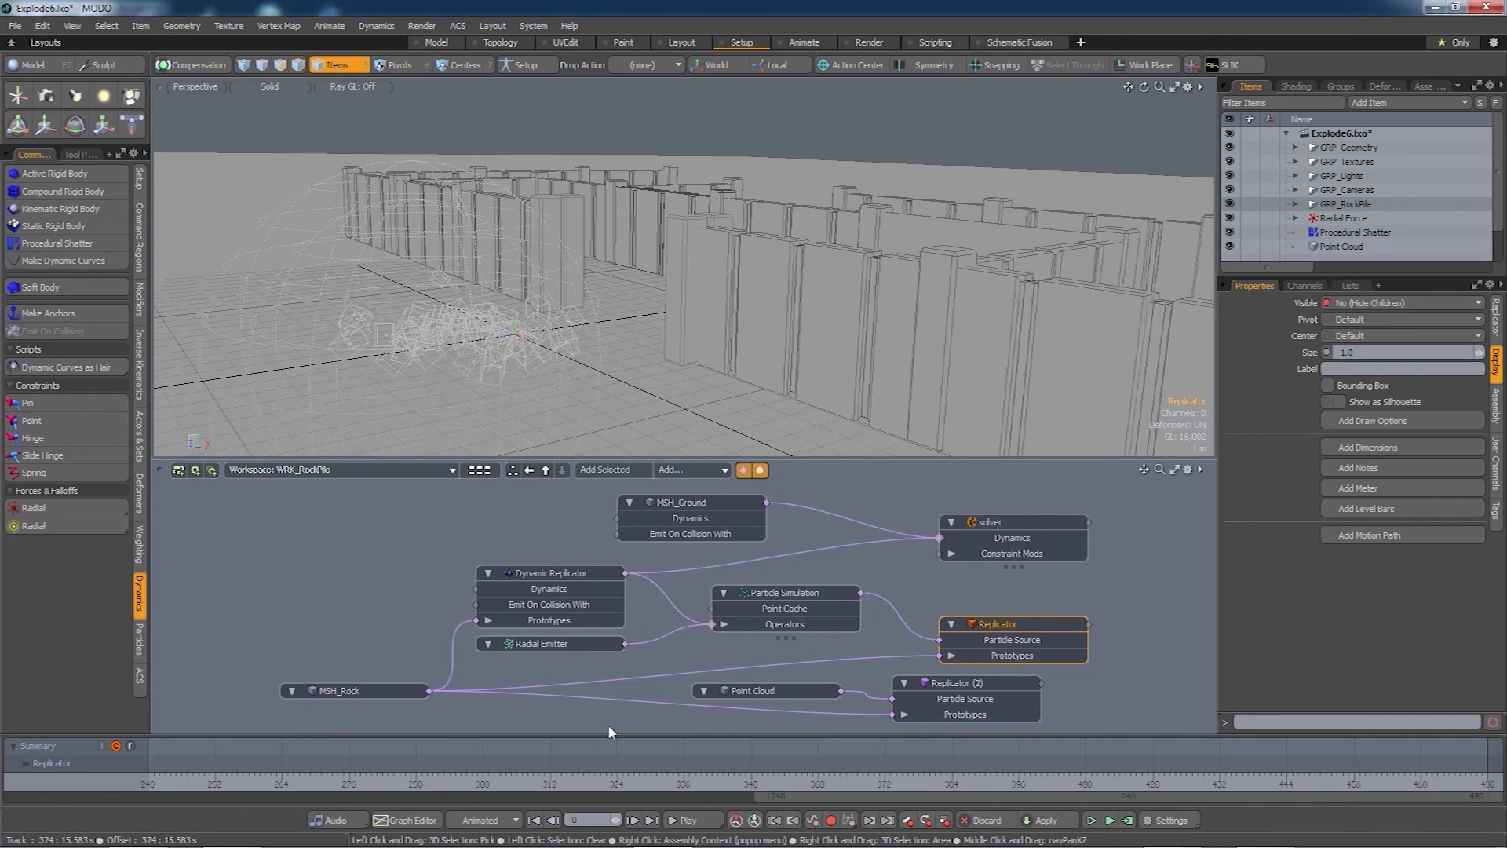
left_click_drag(165, 773, 154, 774)
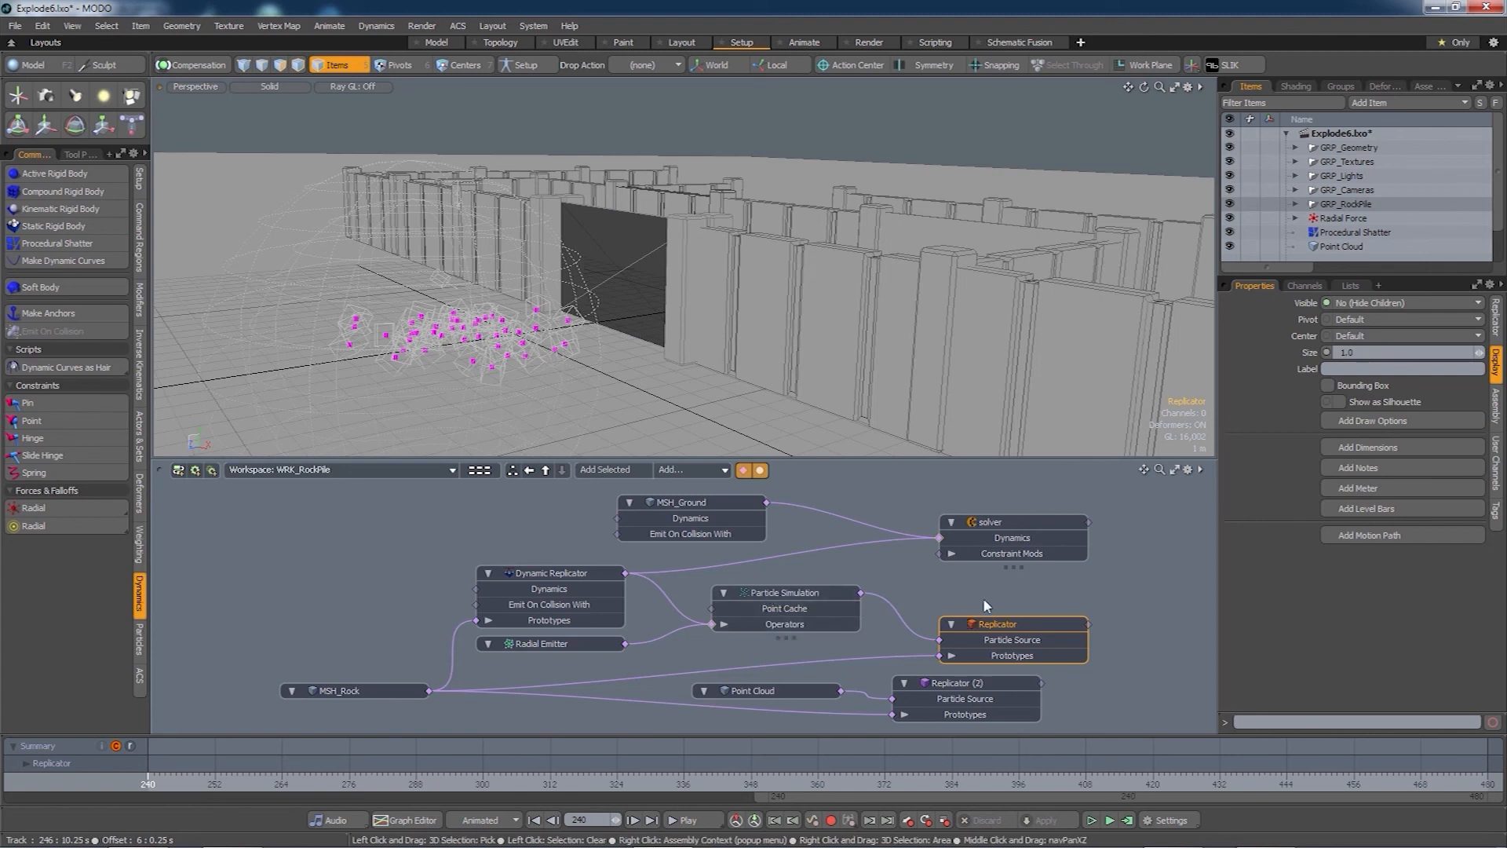
left_click(1374, 302)
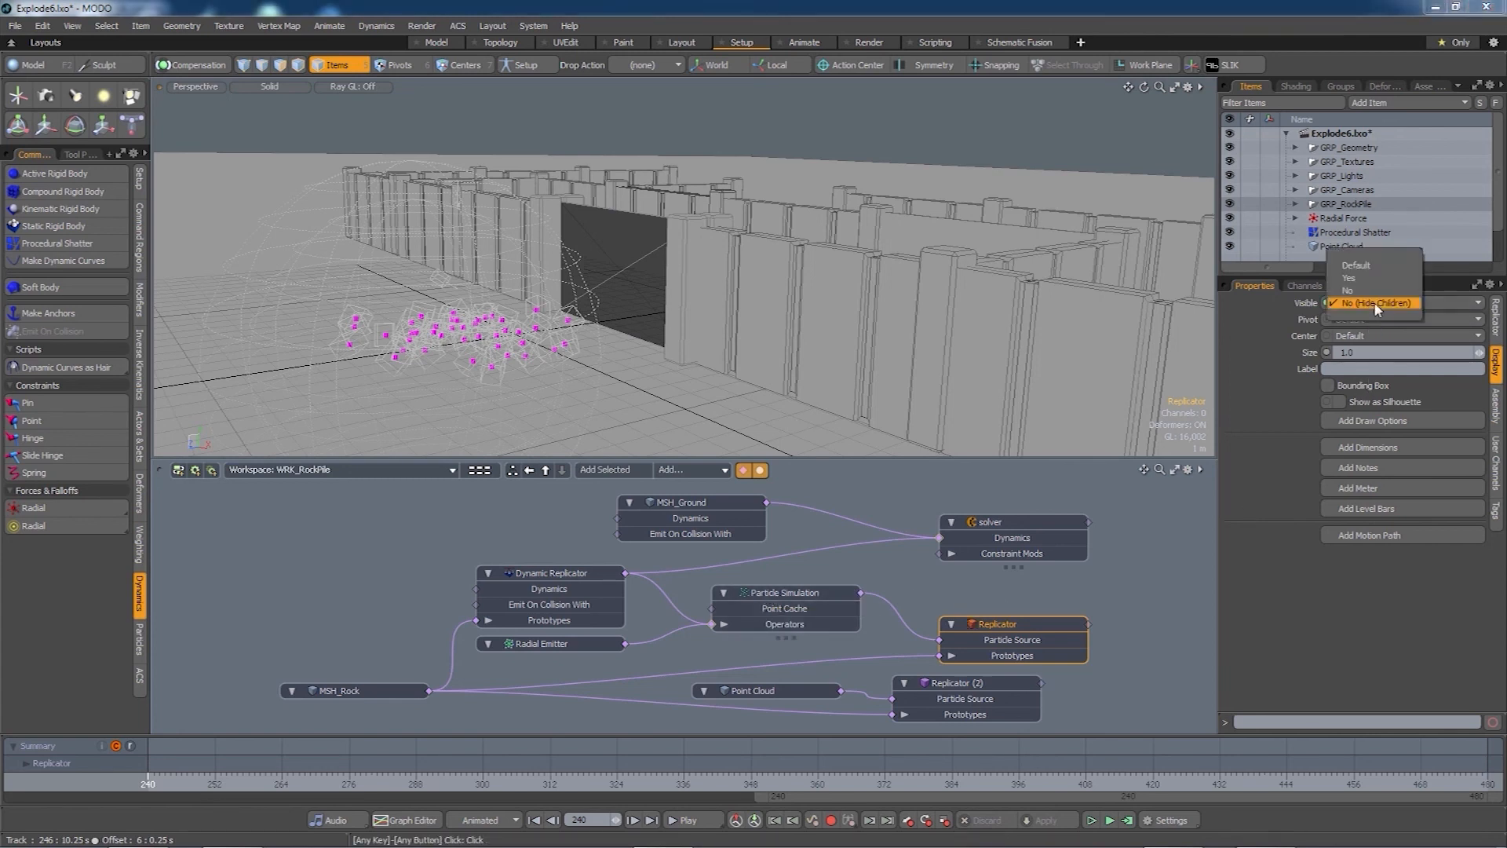
left_click(1370, 278)
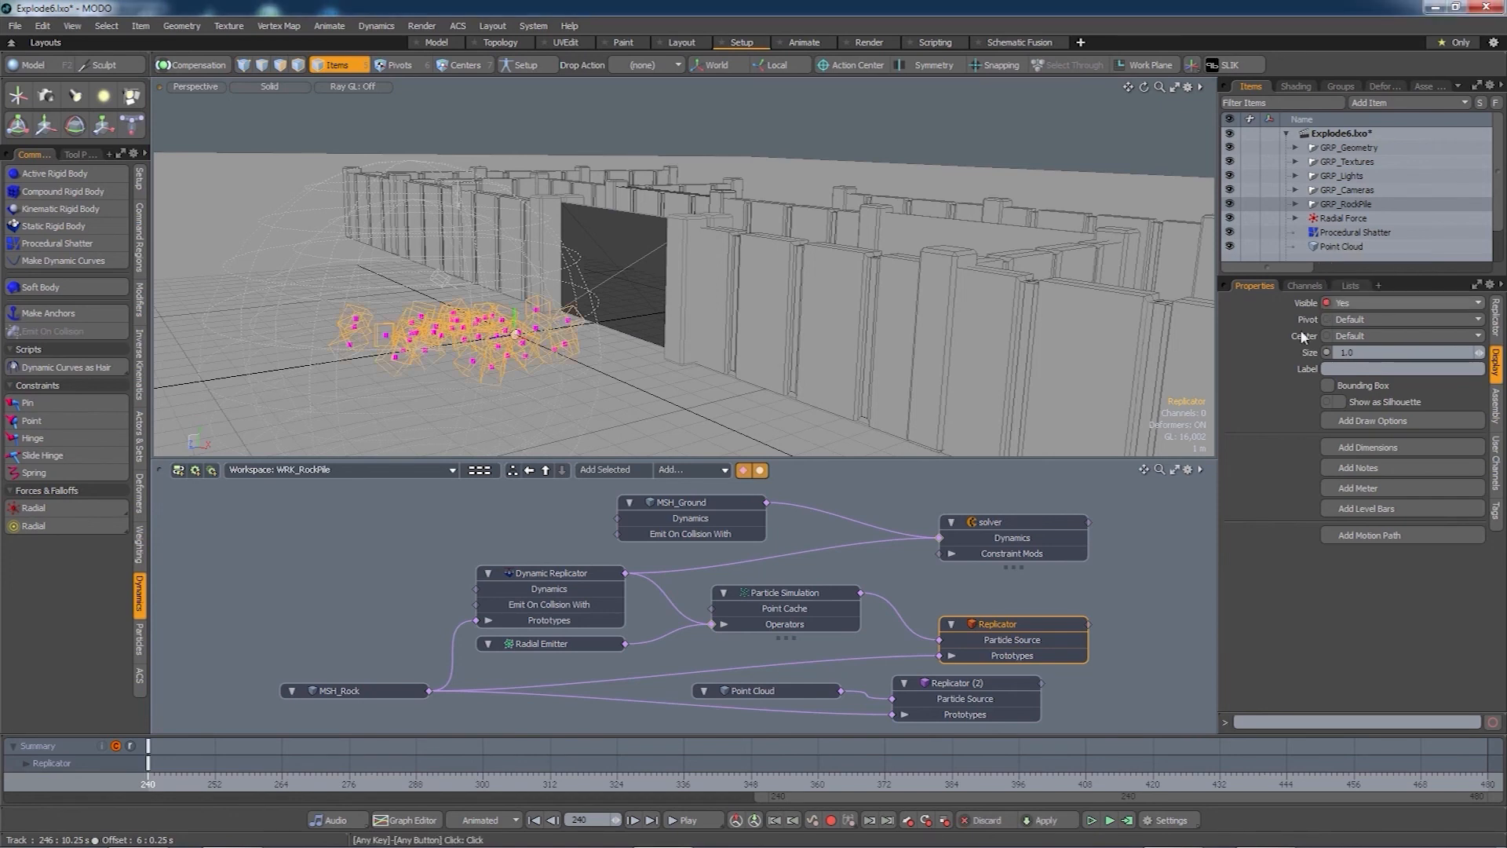
left_click(979, 684)
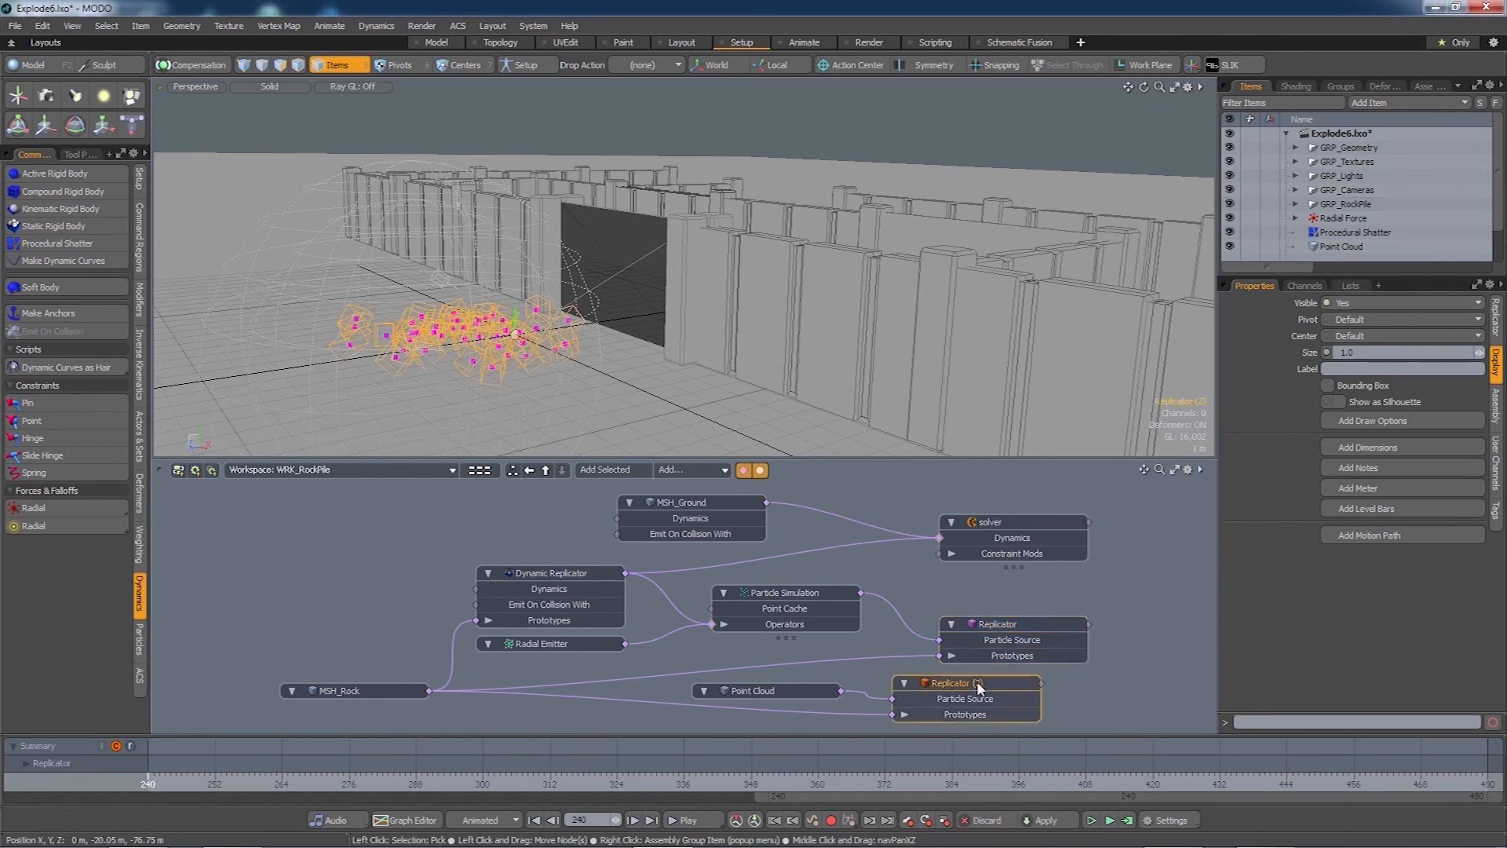
left_click(1370, 303)
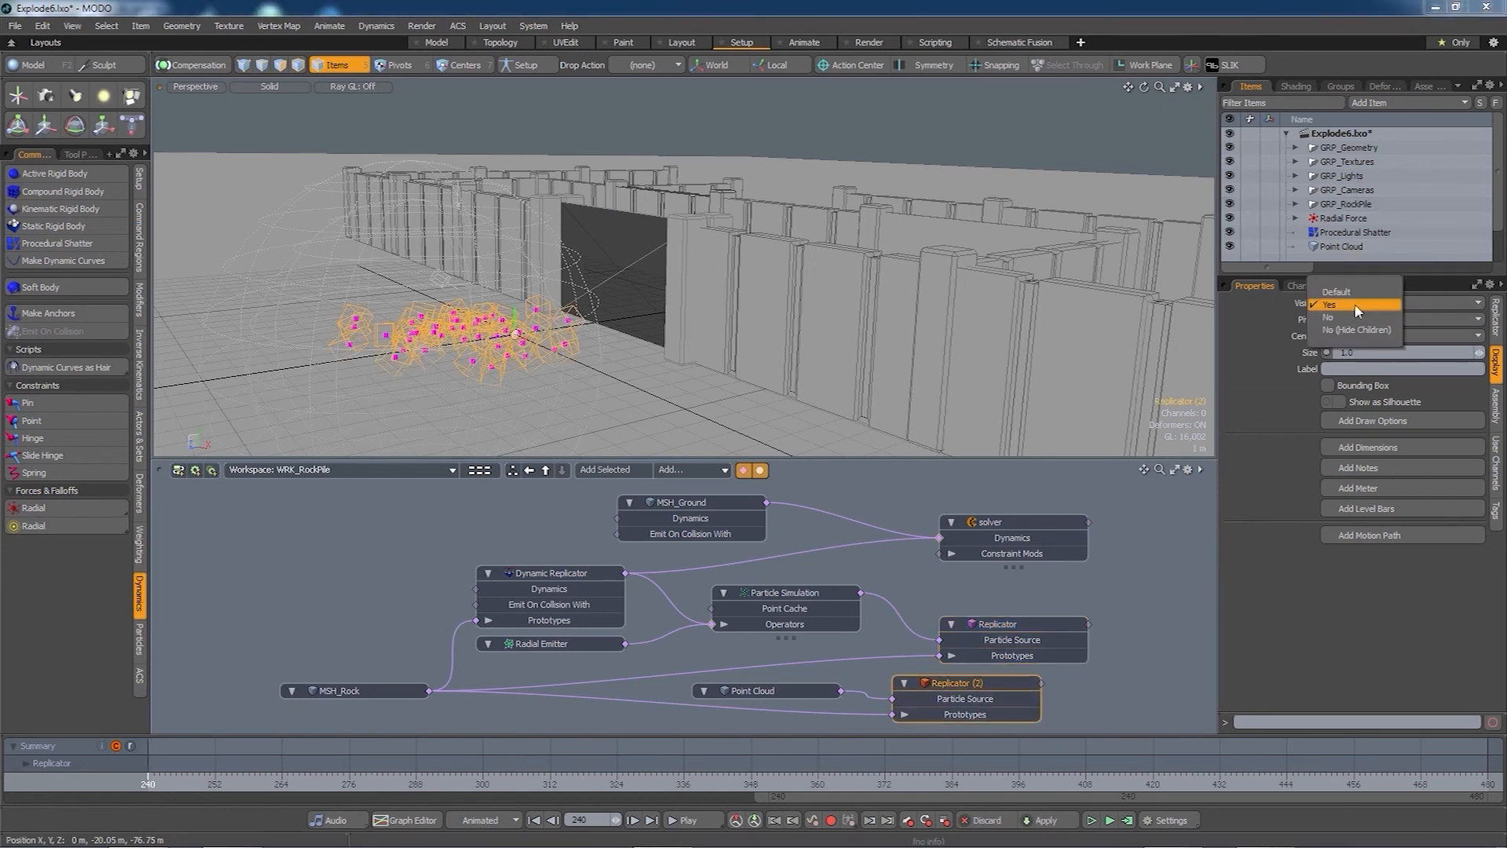
left_click(1340, 318)
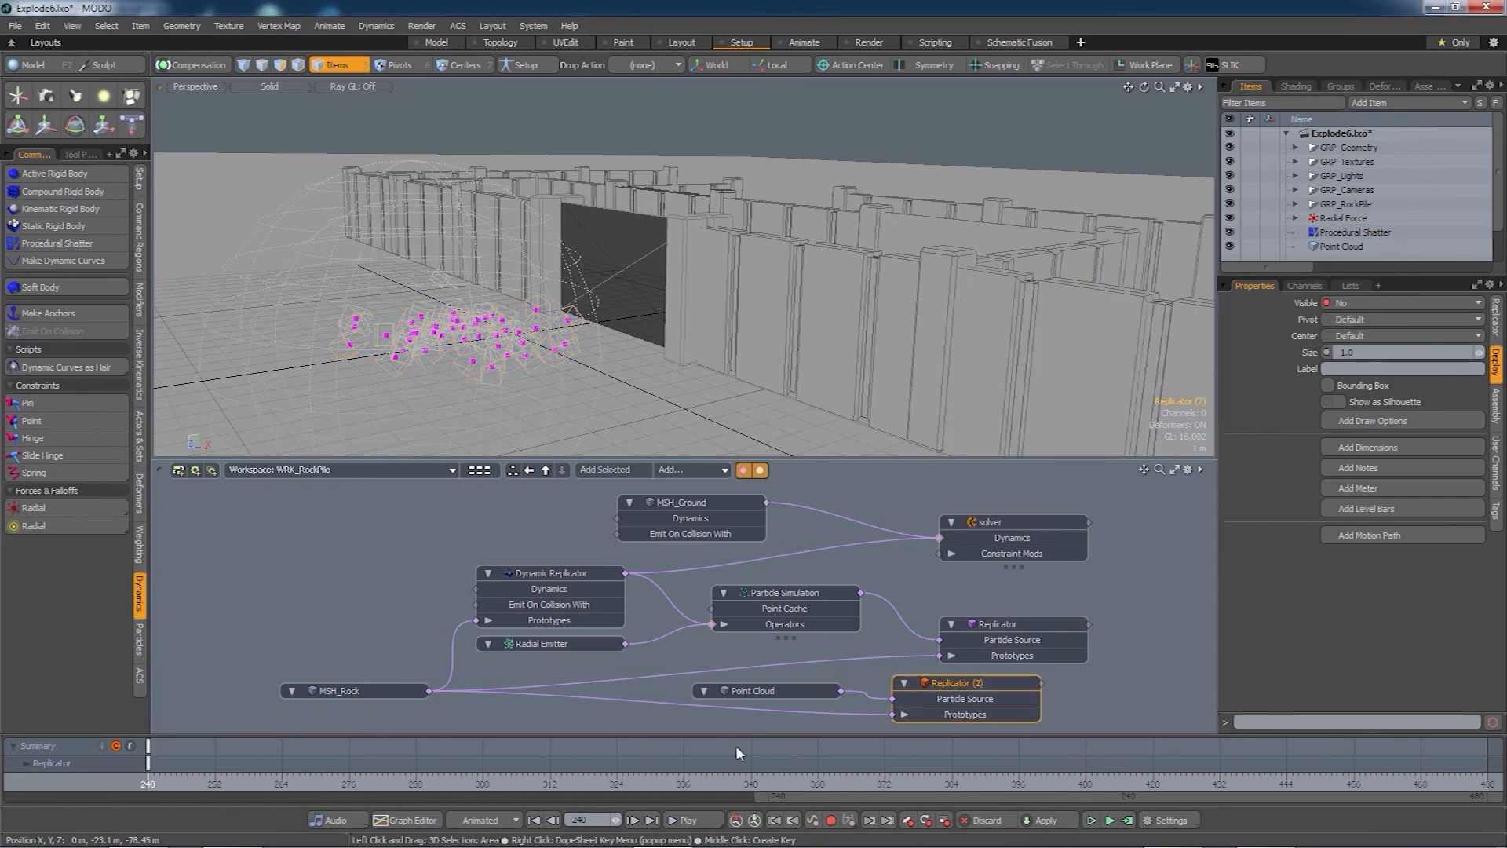
- Scrub frames 189 to 288 and play the simulation until the gate shatters
left_click_drag(820, 794, 513, 794)
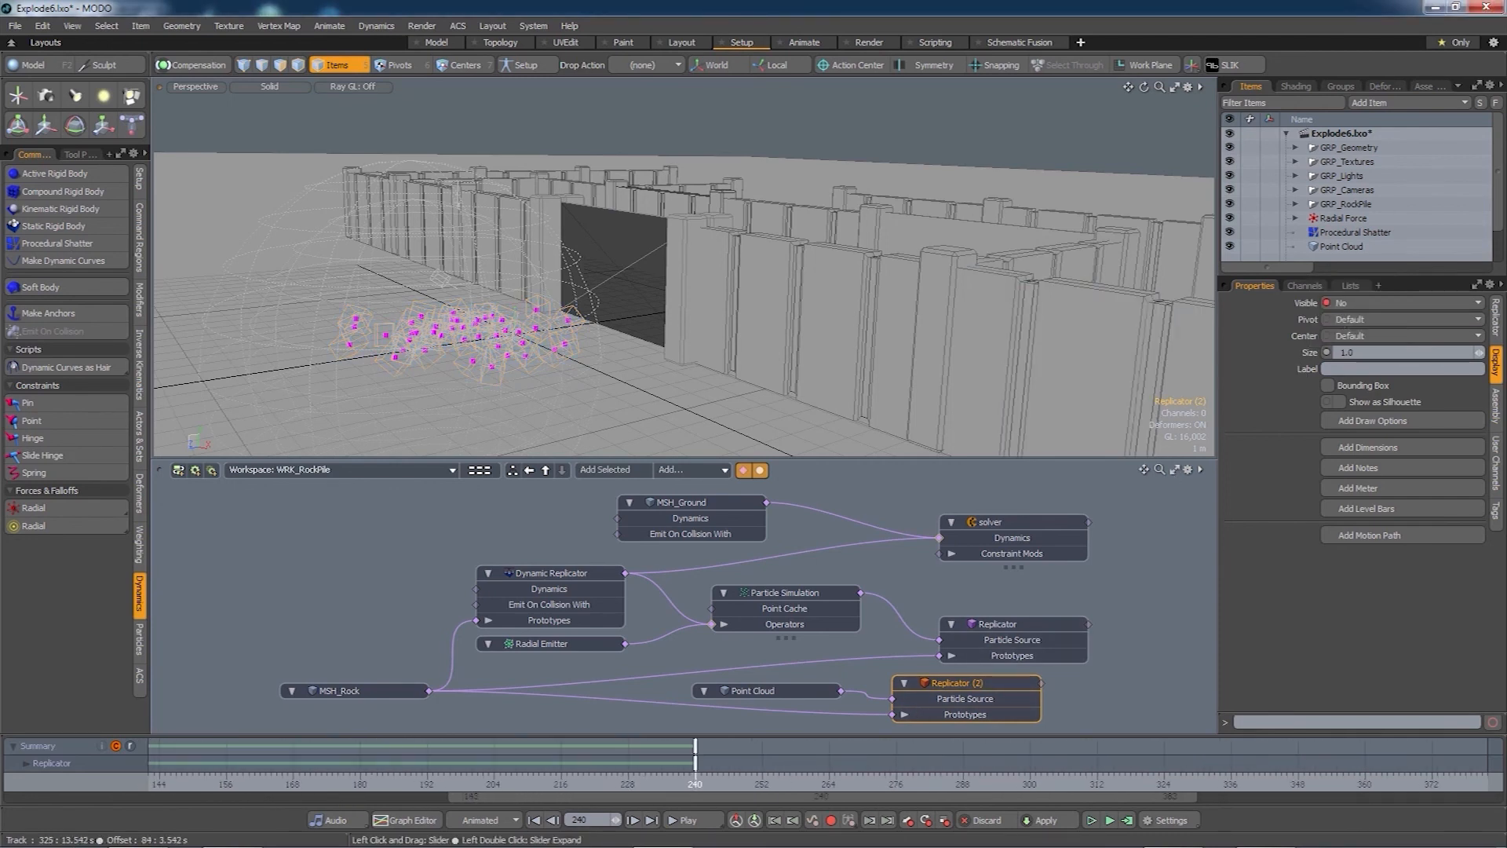
left_click(410, 787)
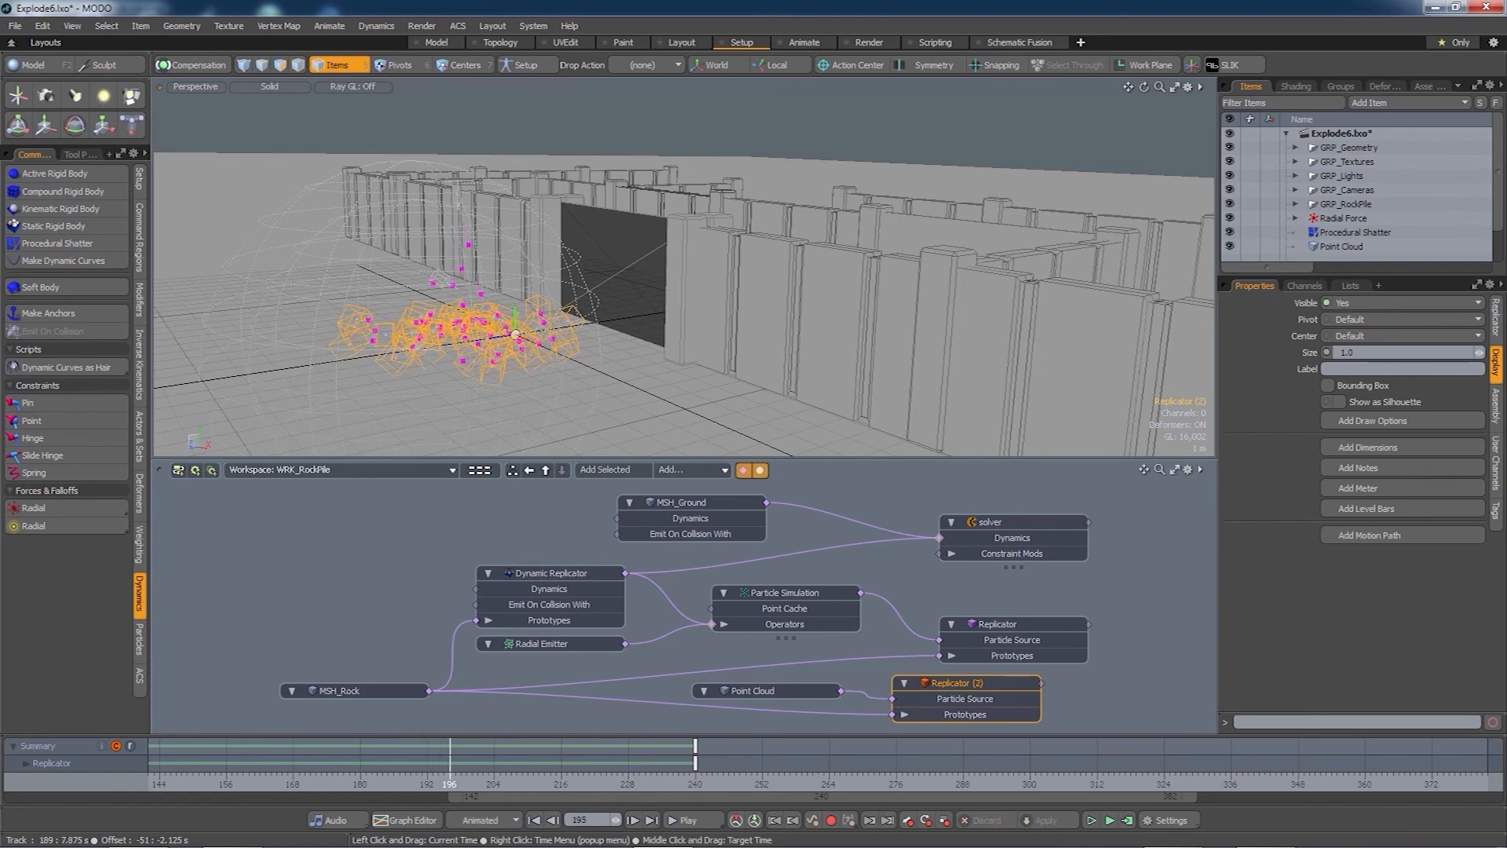
mouse_move(606, 786)
left_mouse_down()
mouse_move(963, 786)
mouse_move(683, 783)
mouse_move(929, 787)
mouse_move(723, 787)
left_mouse_up()
left_click(693, 821)
left_click(692, 821)
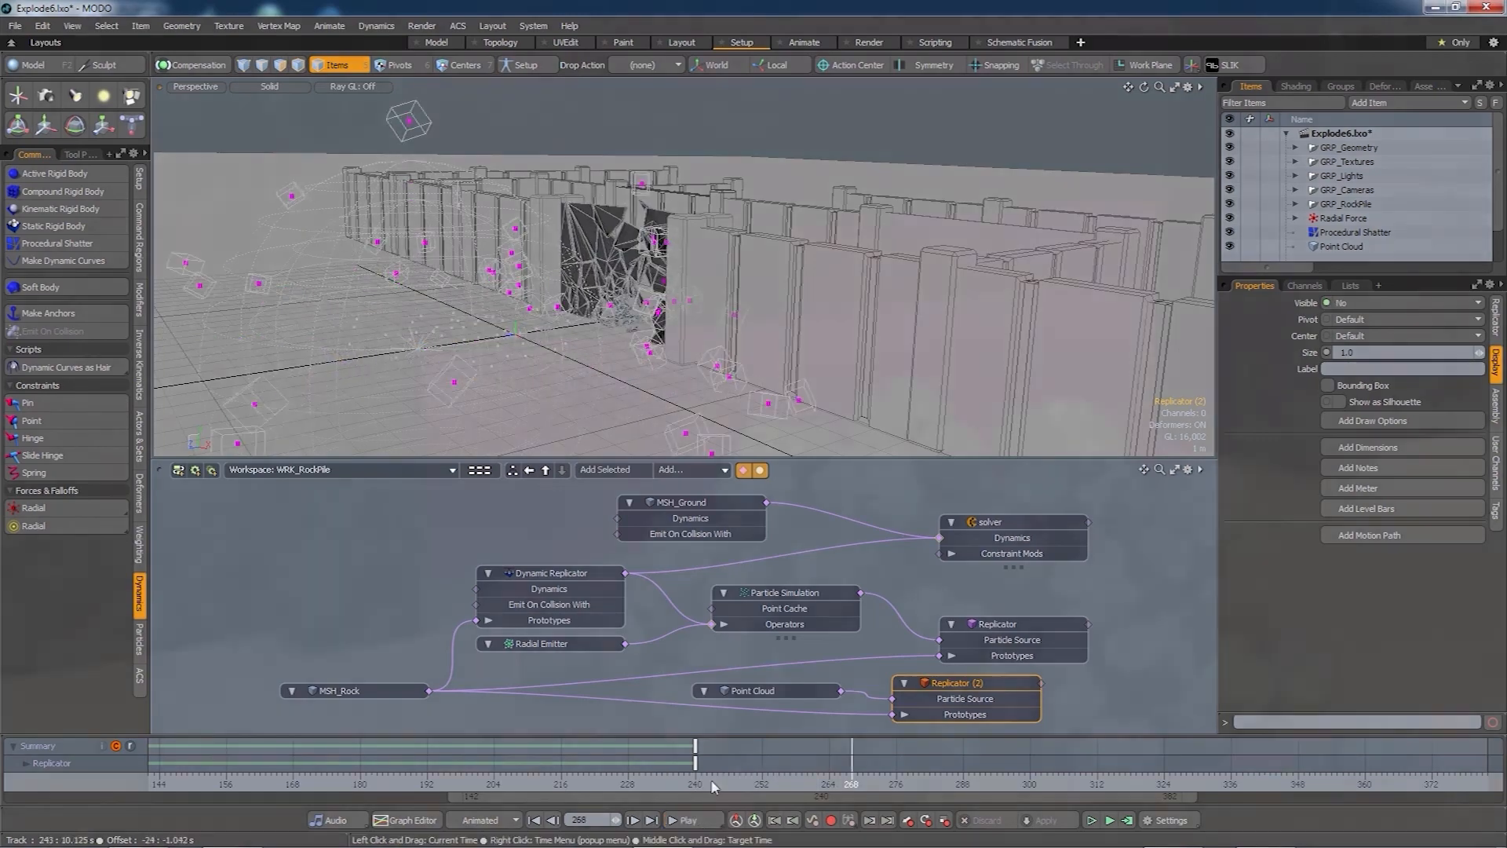